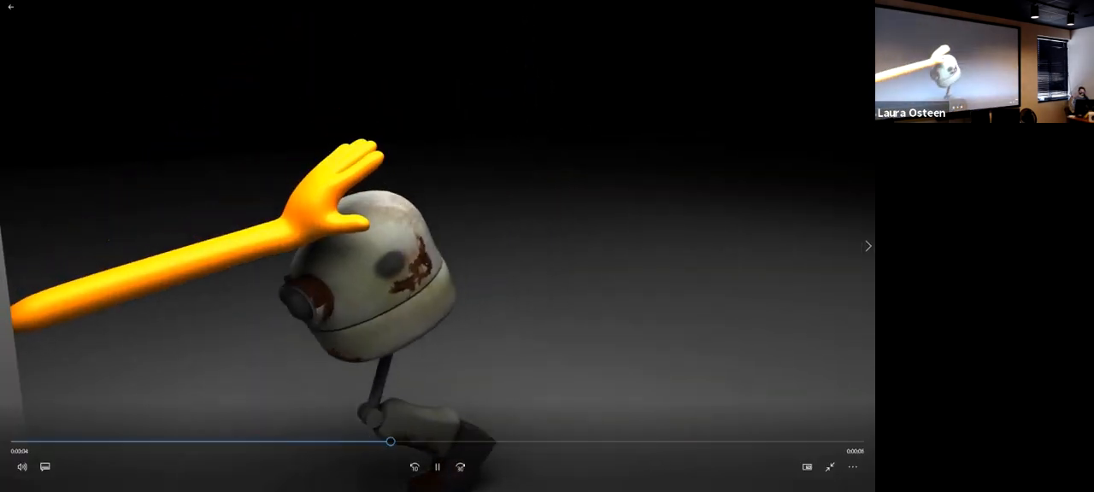
- Show the desktop, return to the video player and leave its full-screen playback
key("super+d")
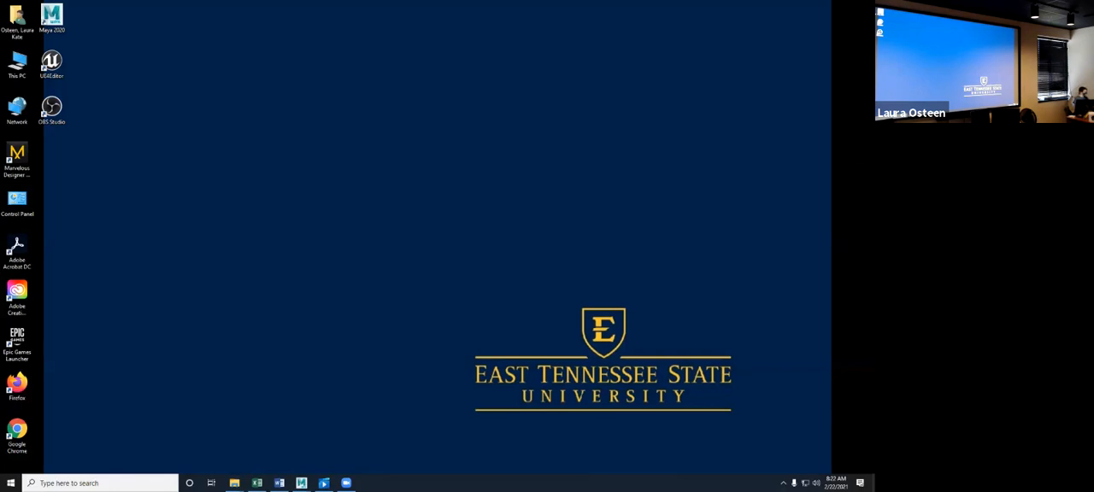
left_click(324, 483)
key("Escape")
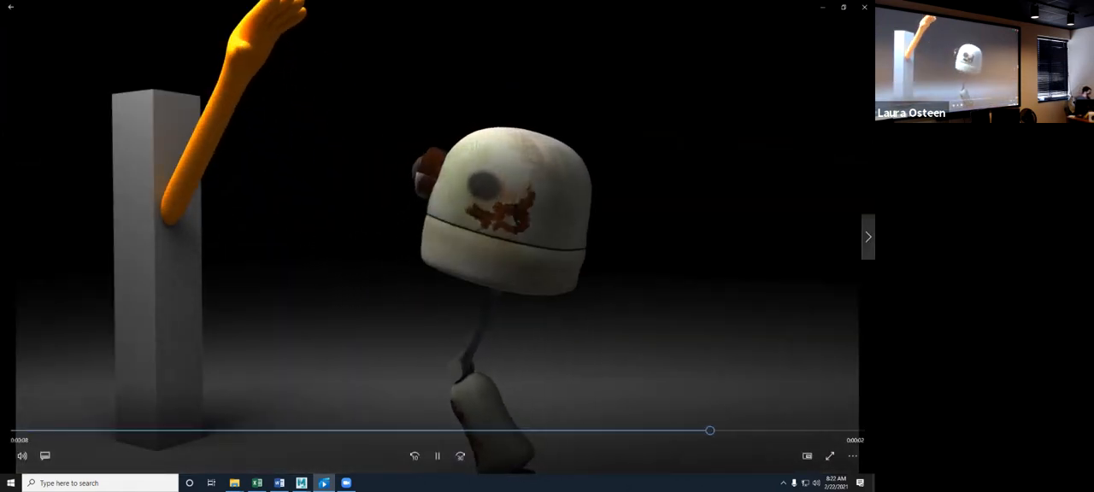
- Skip to the next animation video and turn on Repeat playback
left_click(867, 237)
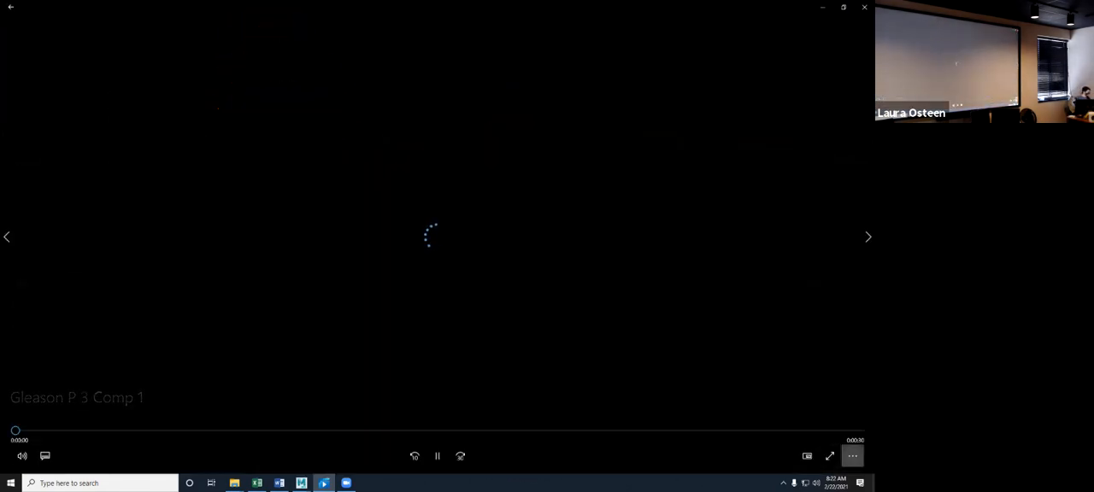
left_click(852, 456)
left_click(826, 408)
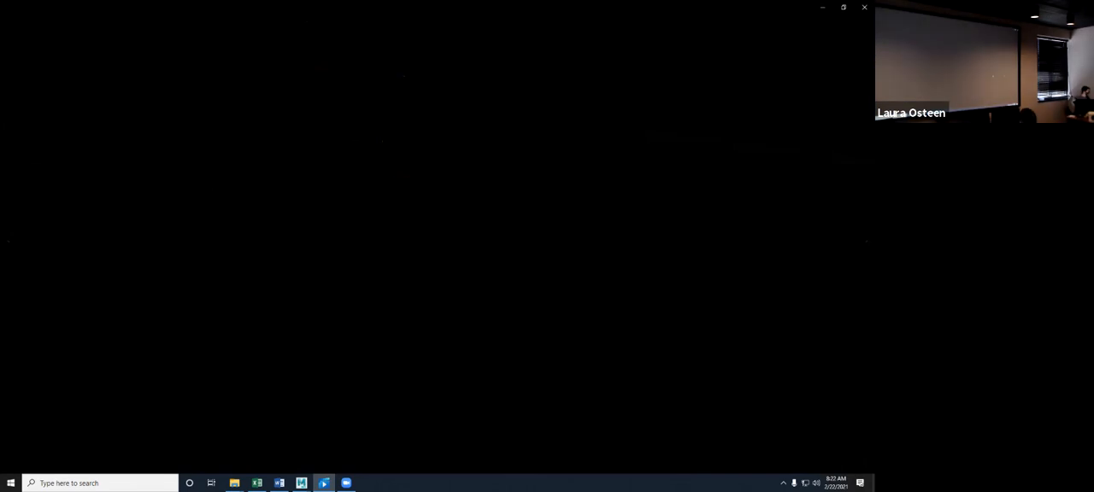
- Repeatedly rewind the grey arm-and-robot animation to its opening seconds to review how the hand and robot move
left_click_drag(231, 430, 12, 431)
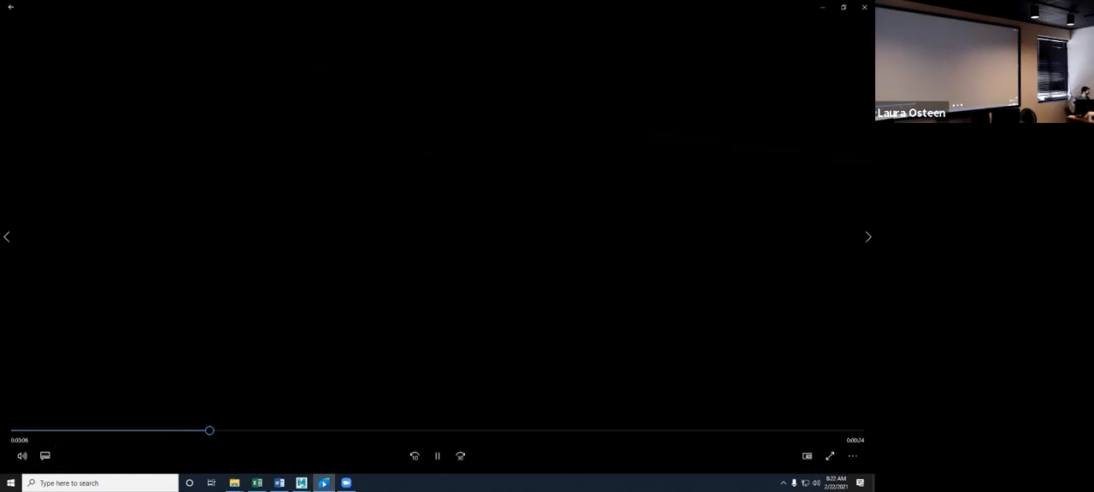
left_click_drag(177, 431, 11, 430)
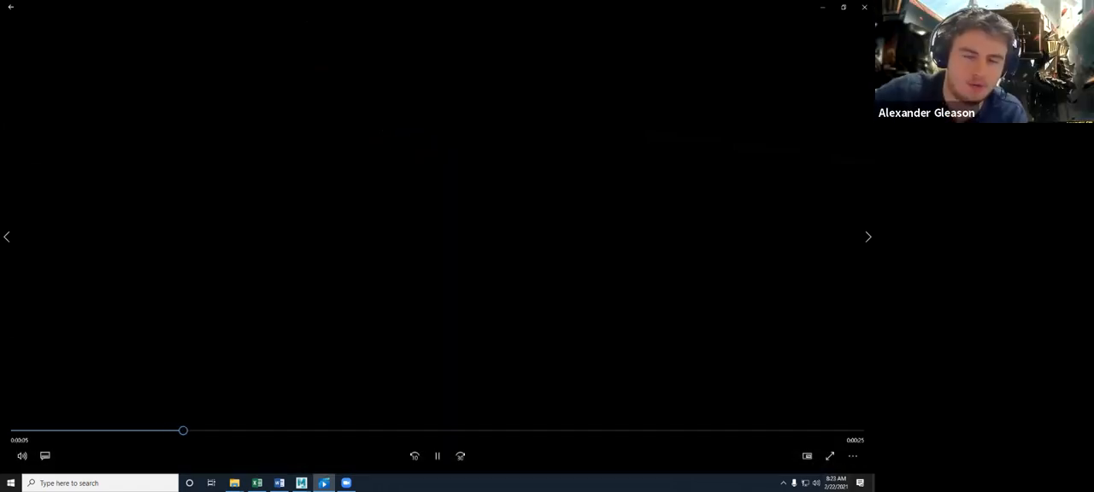
left_click_drag(189, 431, 75, 431)
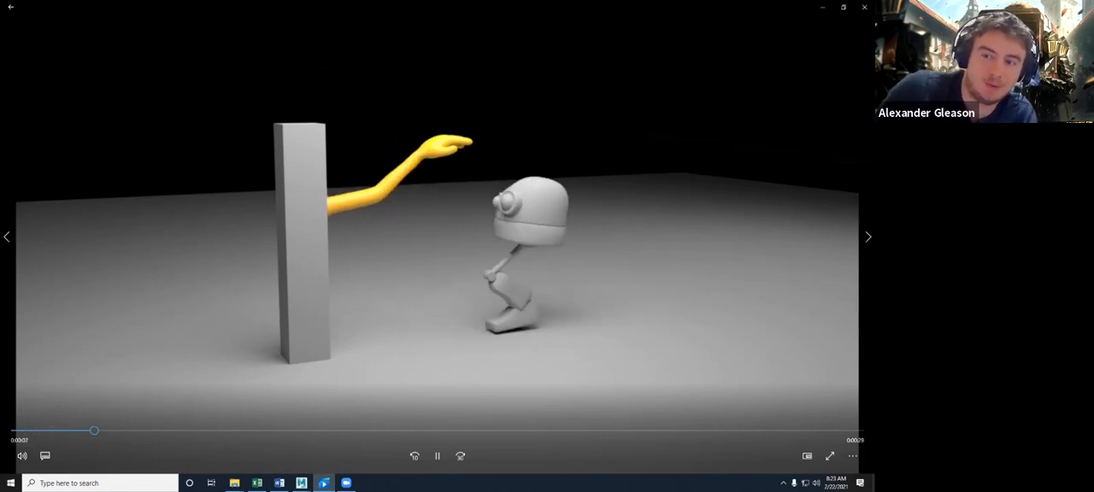
left_click_drag(157, 431, 16, 430)
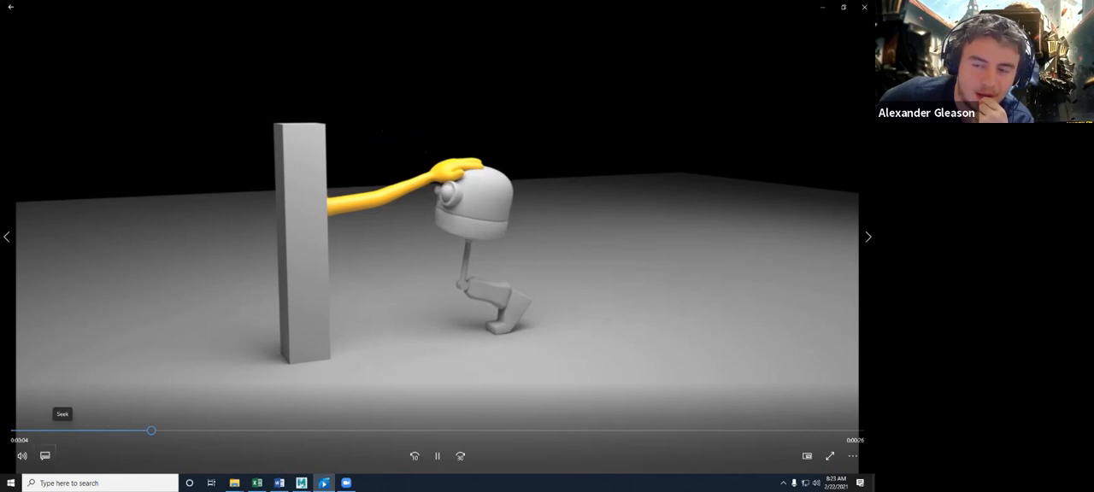
left_click(19, 431)
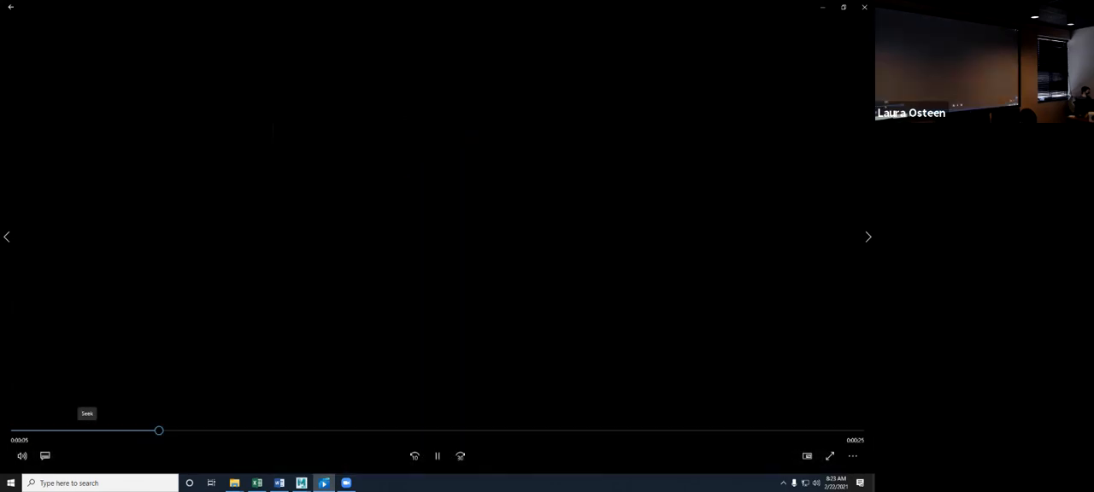
left_click(14, 431)
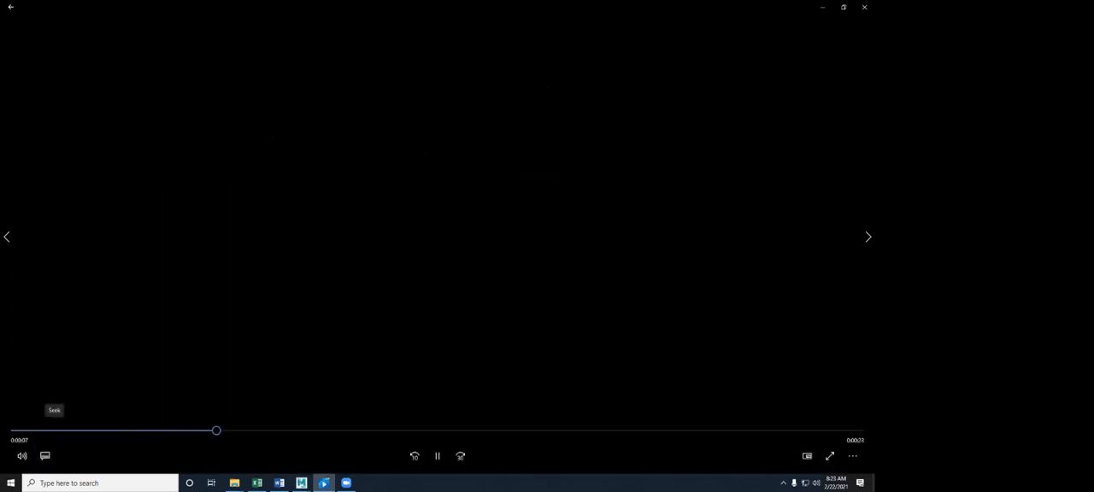
left_click(13, 431)
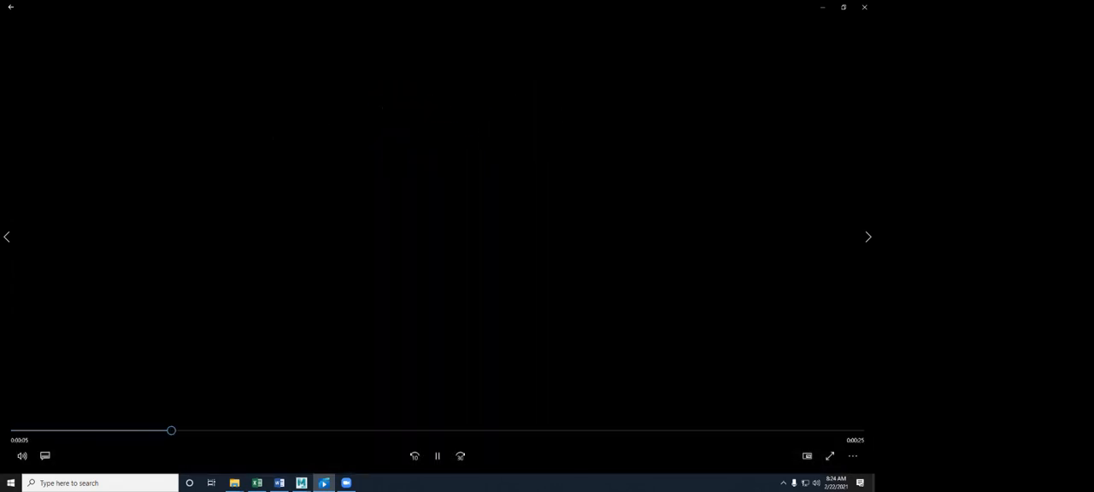
left_click_drag(185, 431, 46, 431)
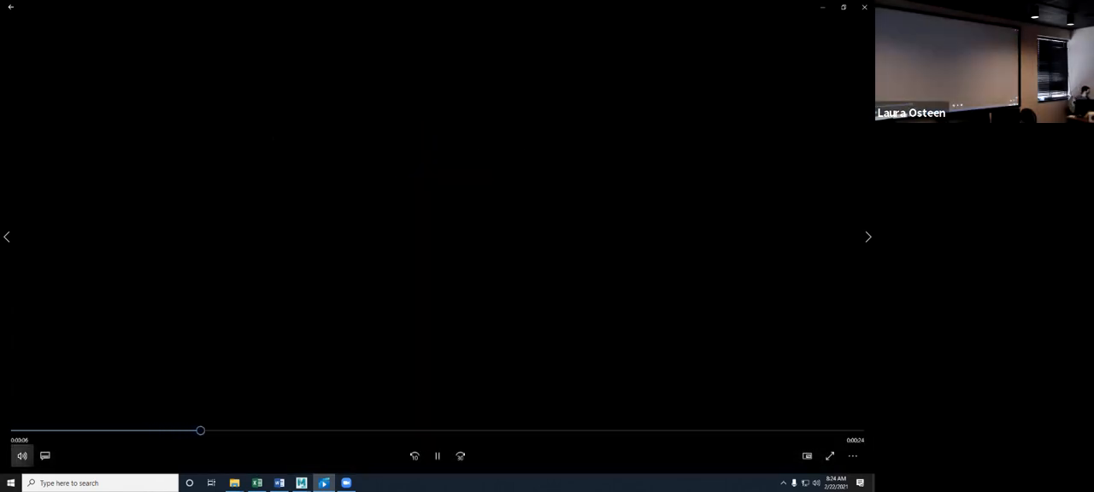
left_click(13, 431)
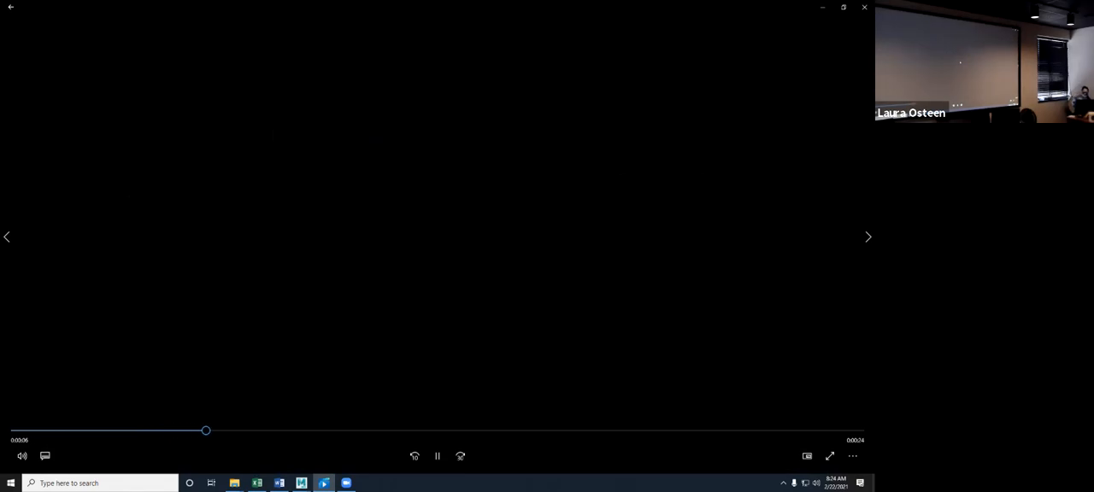
left_click_drag(246, 431, 15, 431)
left_click(13, 431)
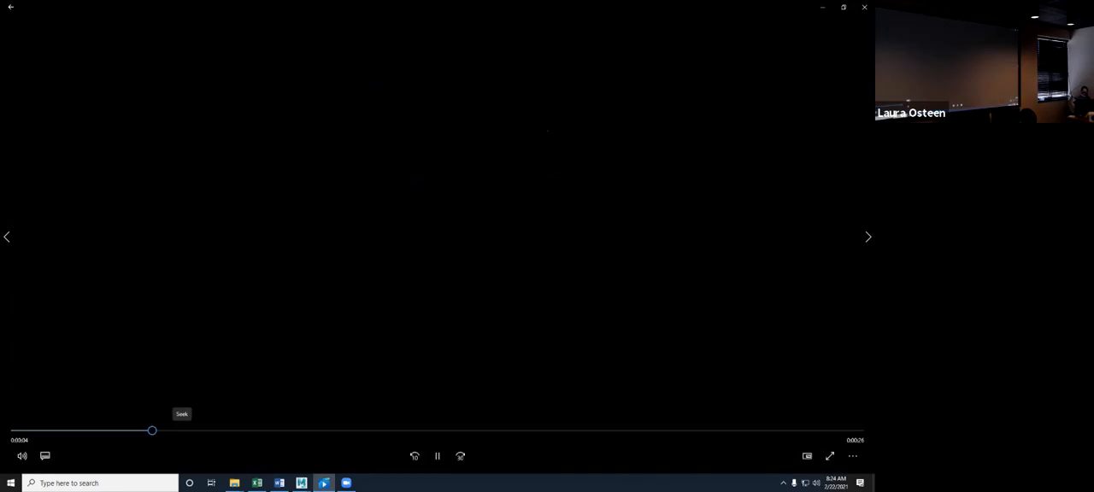
left_click(12, 431)
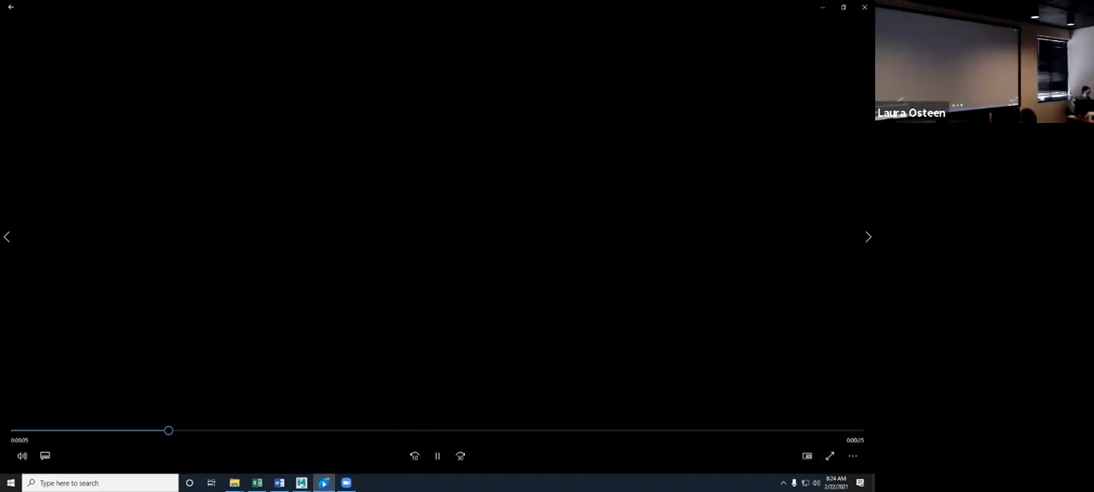
left_click_drag(177, 431, 16, 430)
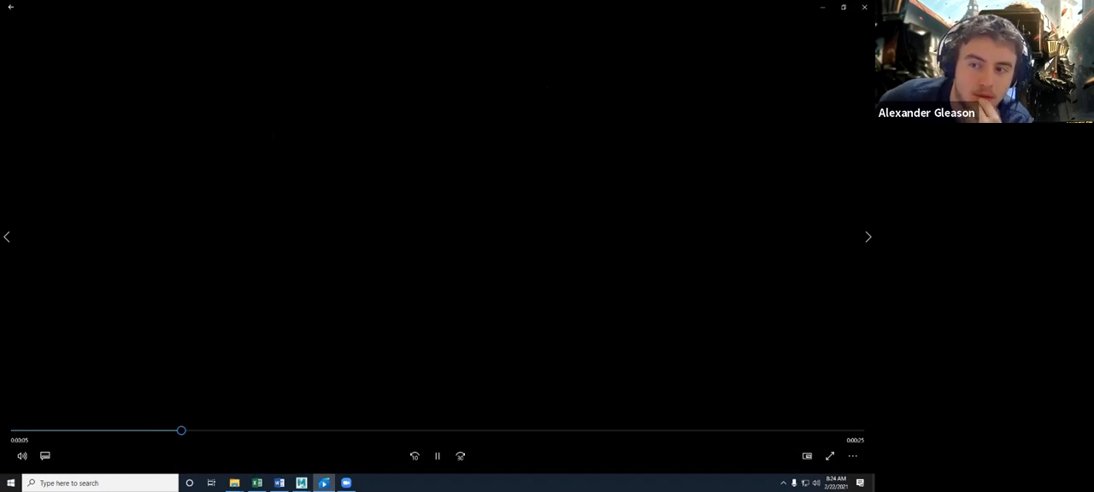
left_click(31, 431)
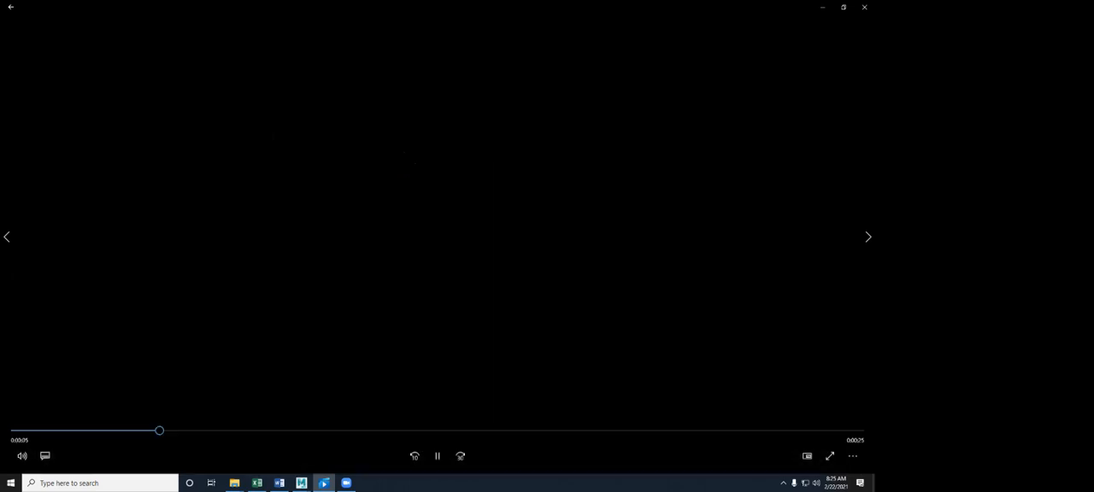
left_click_drag(160, 431, 39, 431)
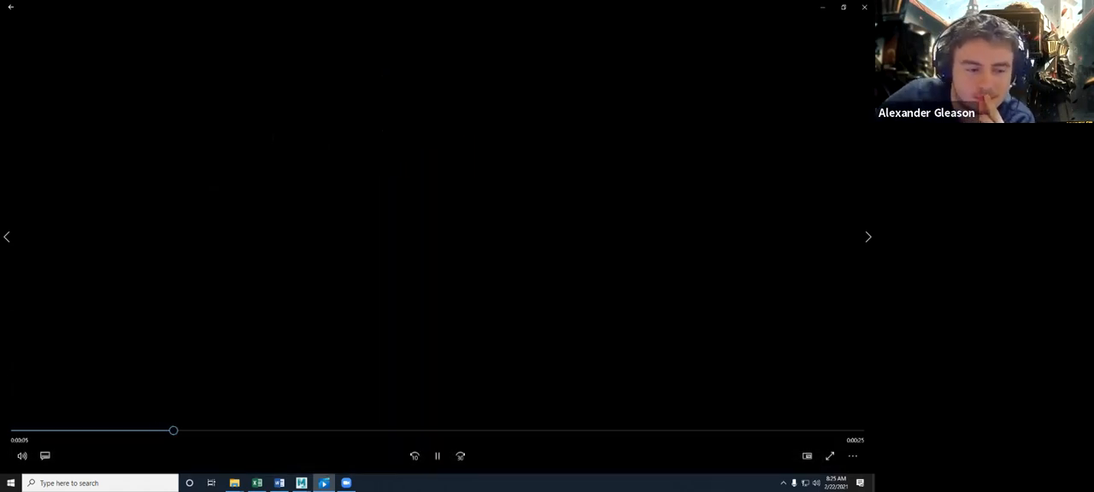
left_click_drag(174, 431, 12, 431)
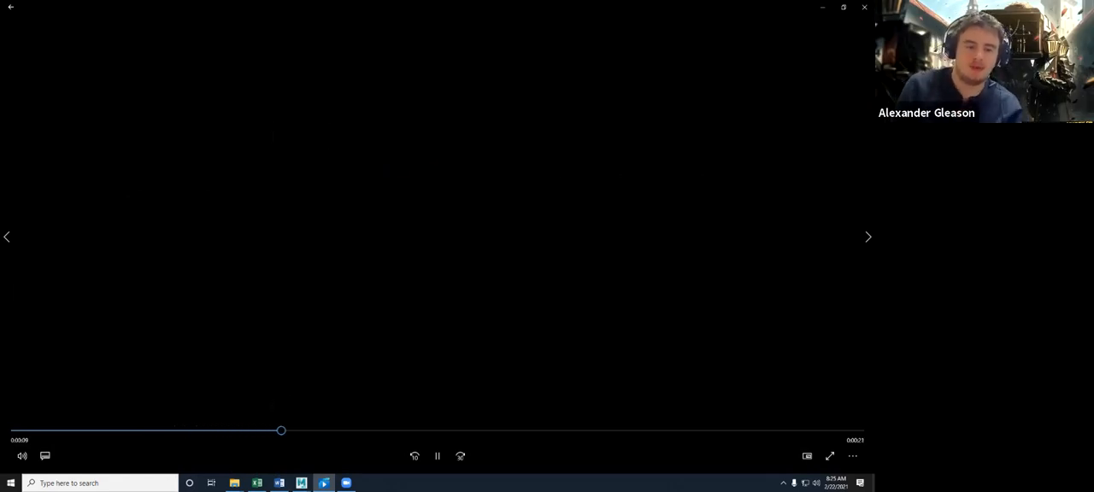
left_click(14, 430)
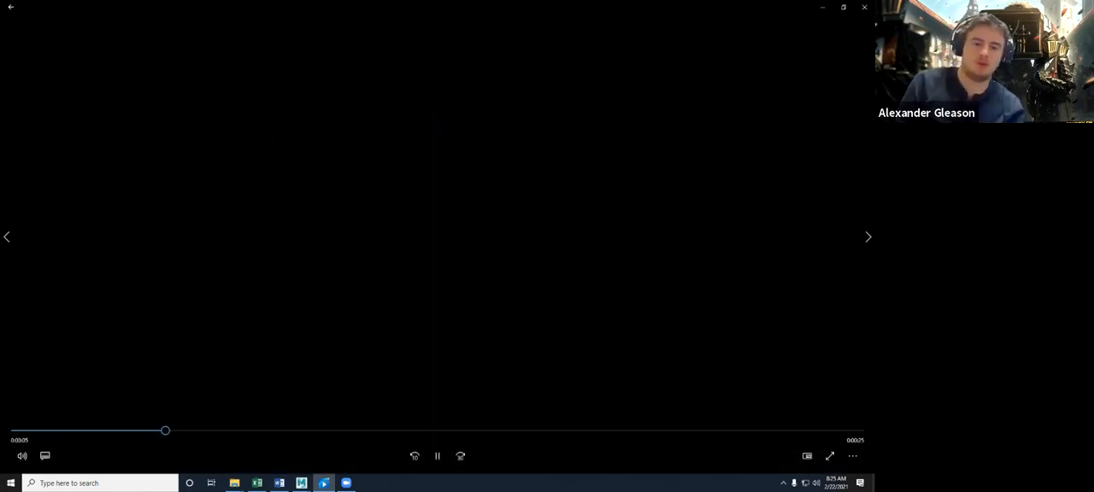
left_click(51, 431)
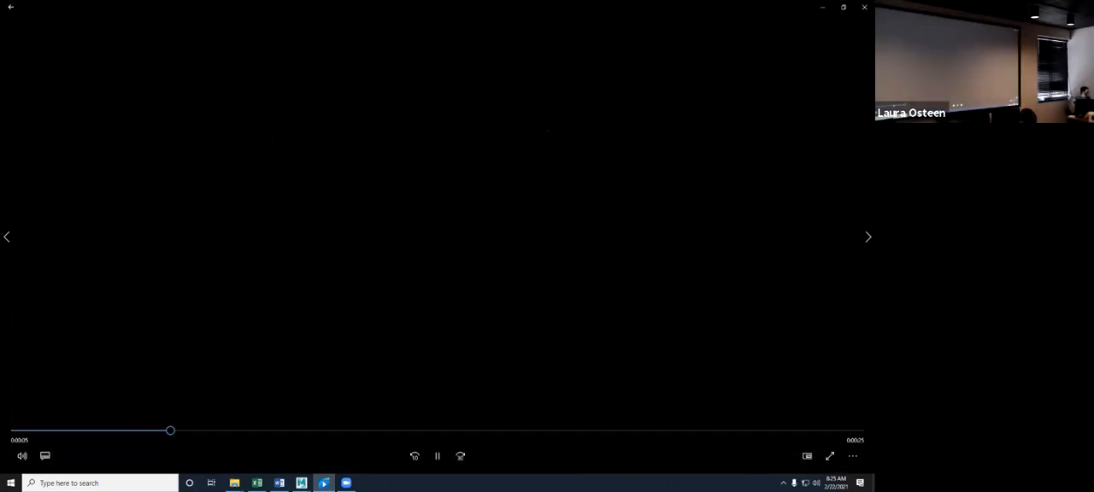
left_click(24, 431)
left_click(17, 431)
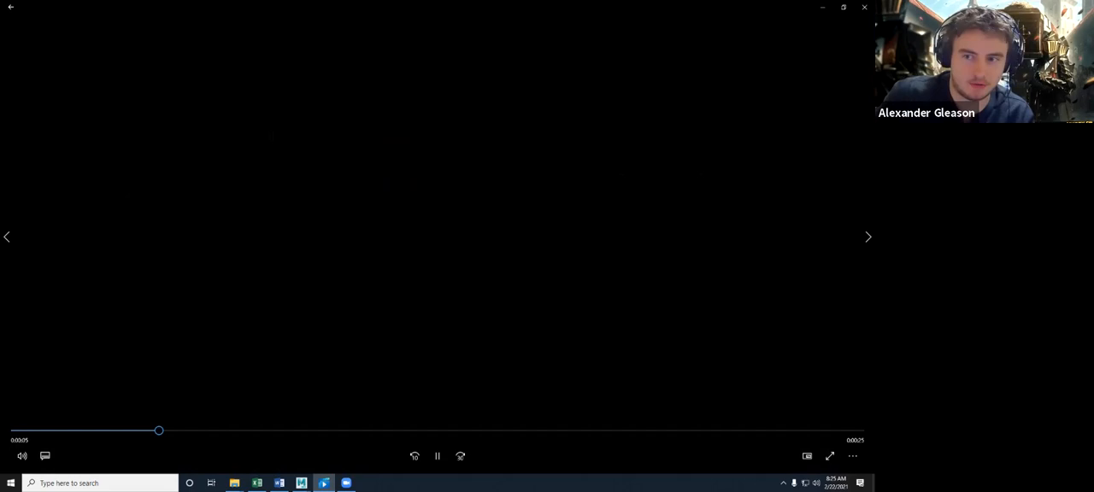
left_click(61, 431)
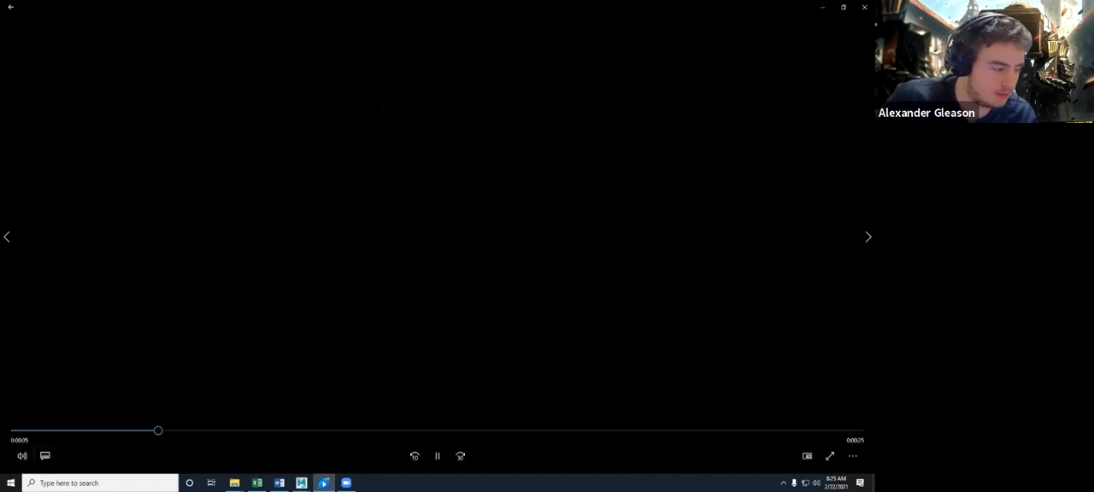
left_click(15, 431)
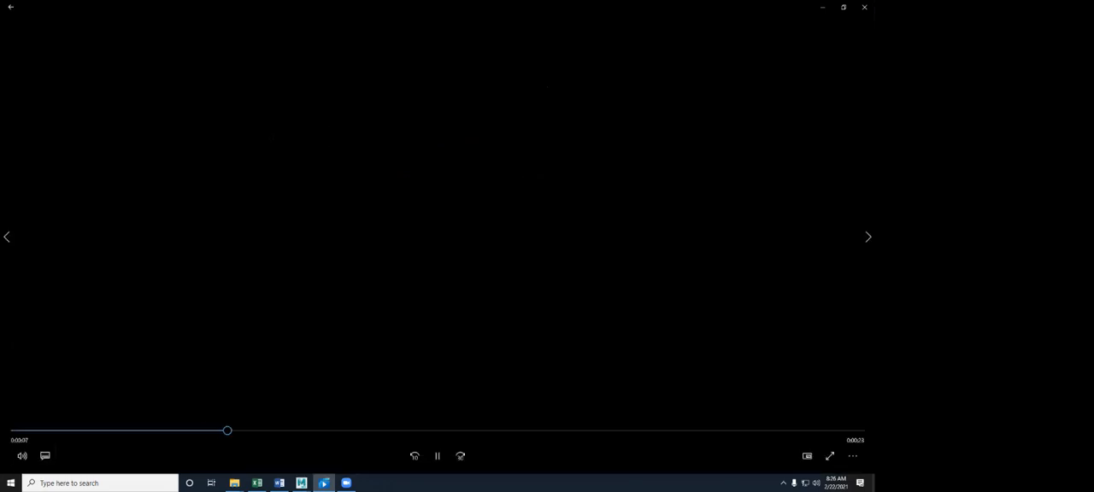
left_click_drag(39, 431, 15, 430)
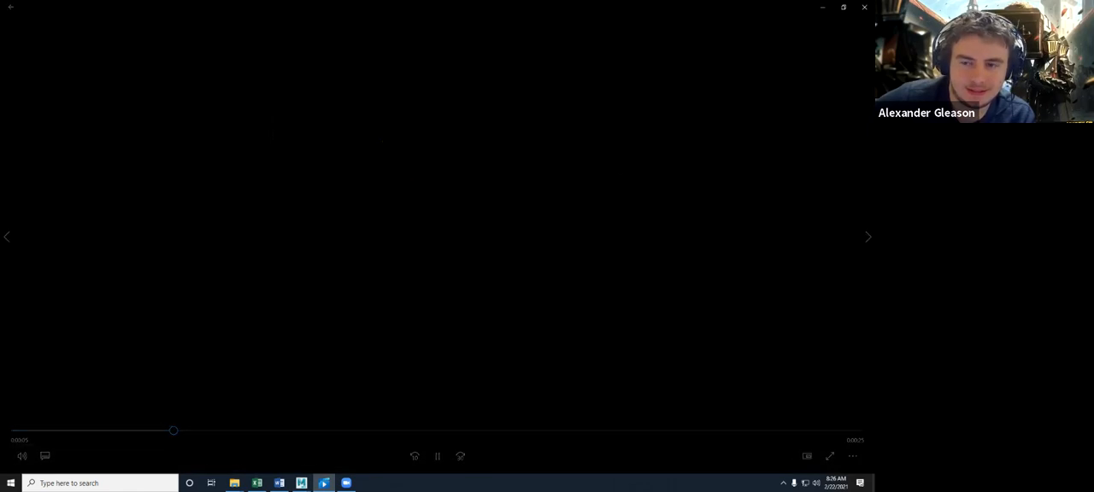
- Switch to the animation video of the robot entering through the doorway and turn on Repeat playback
key("ctrl+Left")
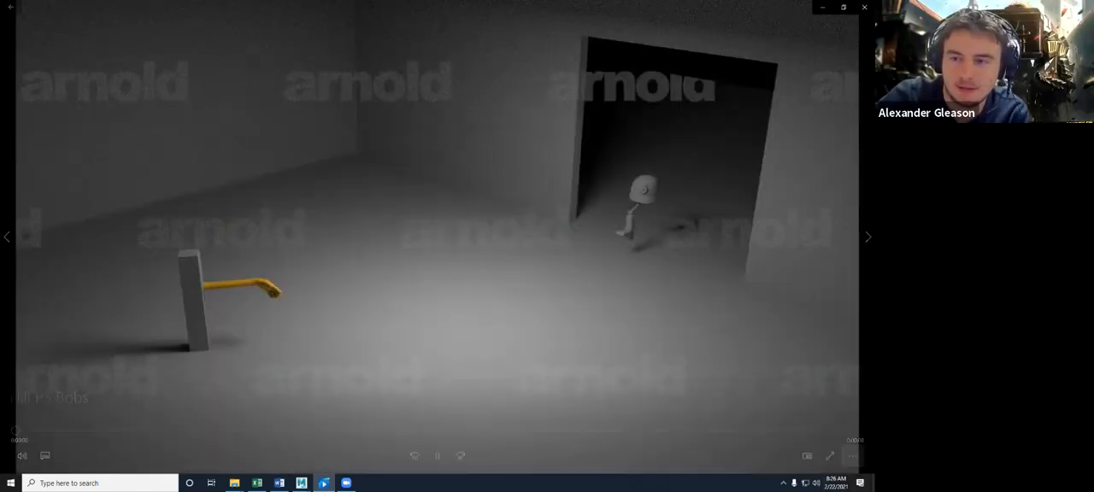
left_click(852, 455)
left_click(825, 405)
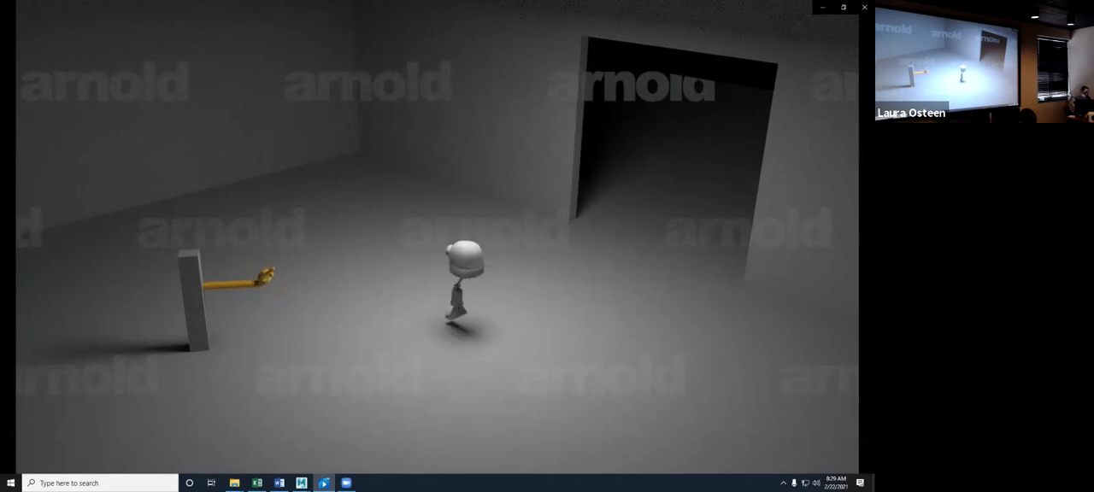
- Check the player's volume control and adjust the system output volume
left_click(21, 456)
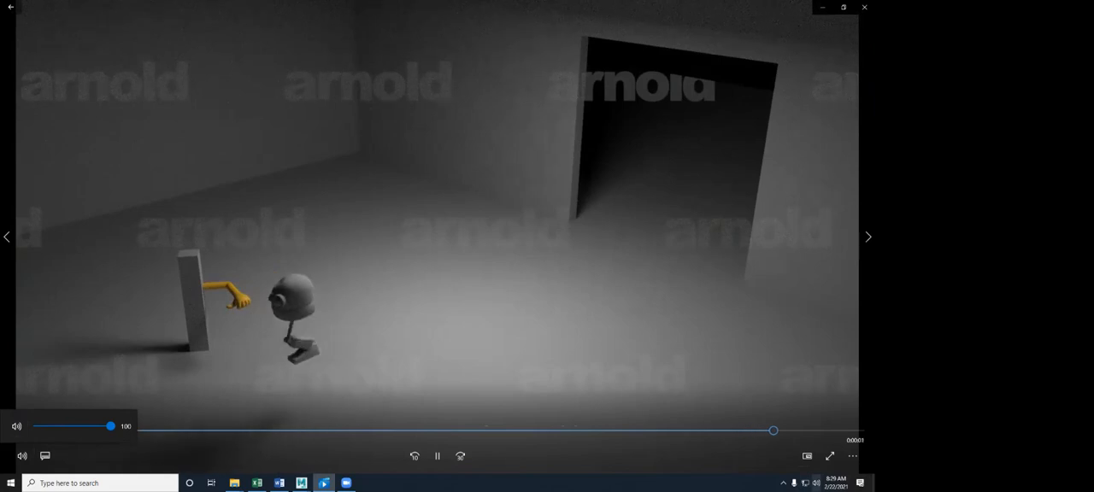
left_click(817, 483)
left_click(825, 462)
left_click_drag(825, 462, 842, 461)
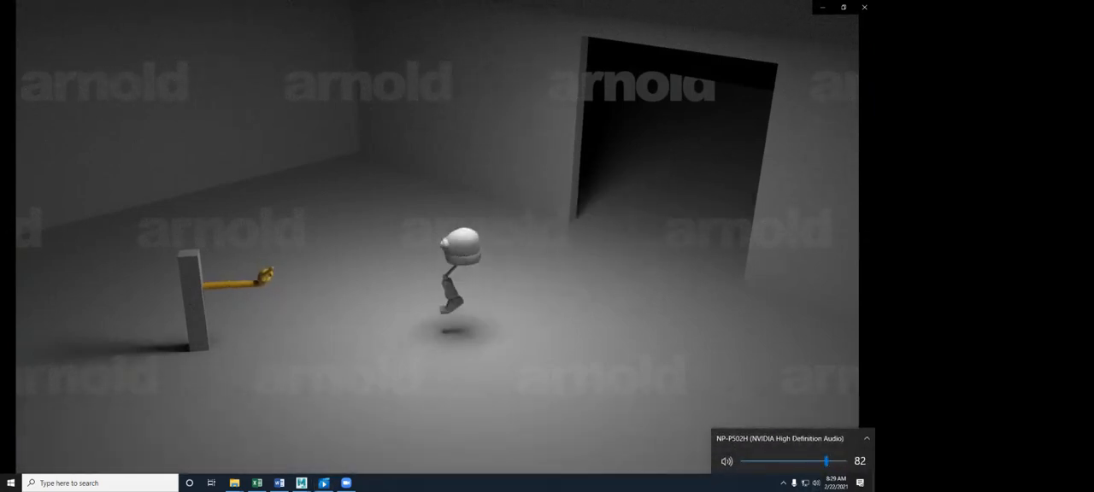
- Skip forward to the animation with the rusty textured robot and set it to Repeat
left_click(869, 236)
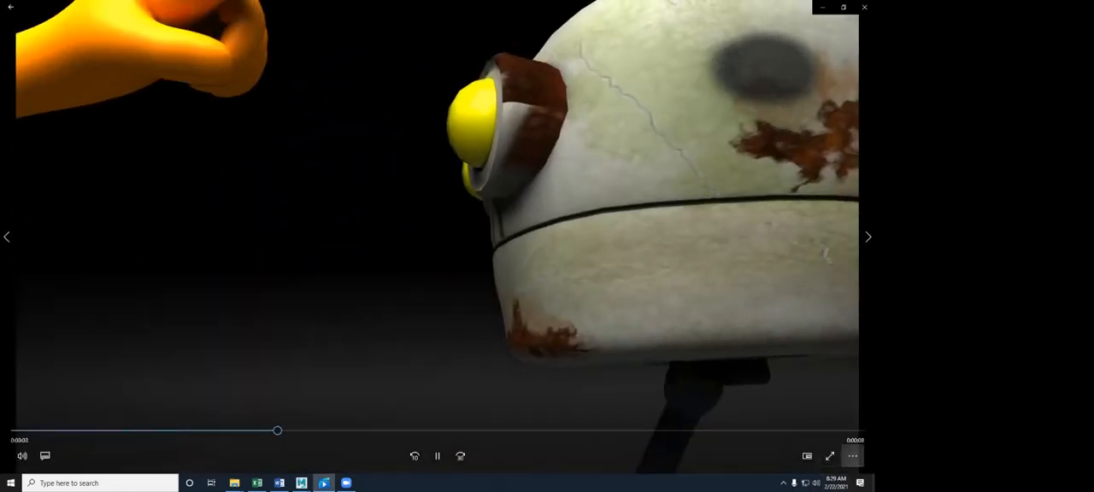
left_click(852, 456)
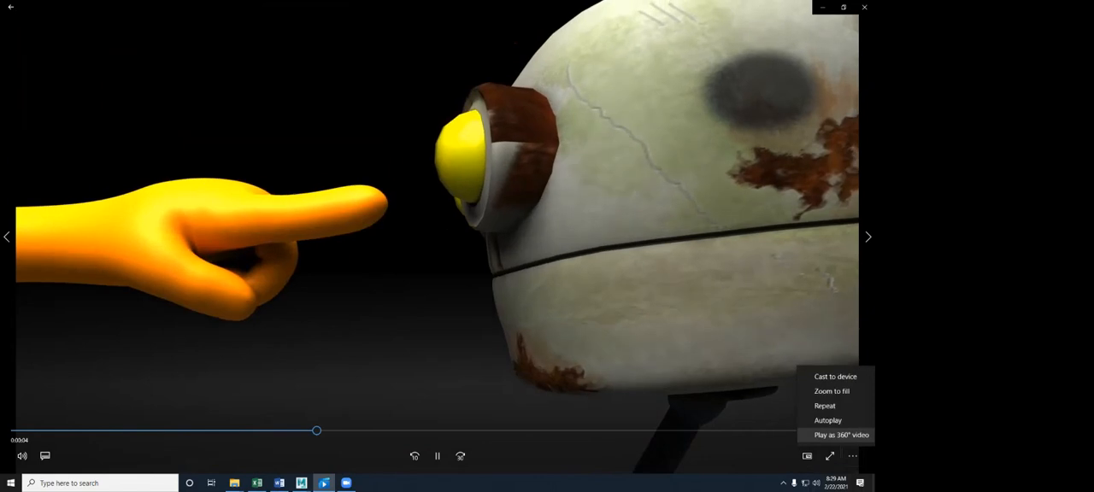
left_click(826, 406)
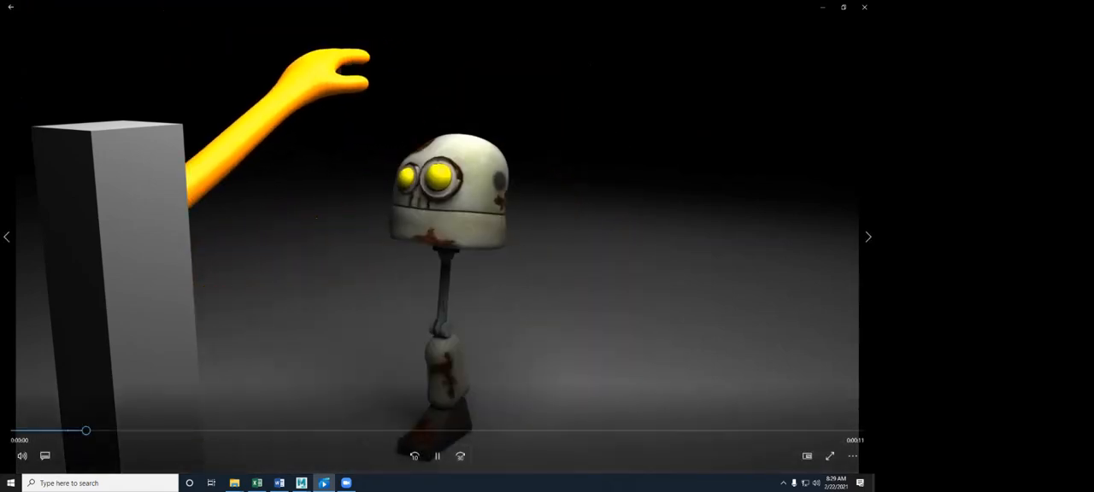
- Mute the player's audio and rewind the rusty robot animation to near its start
left_click(22, 456)
left_click(15, 427)
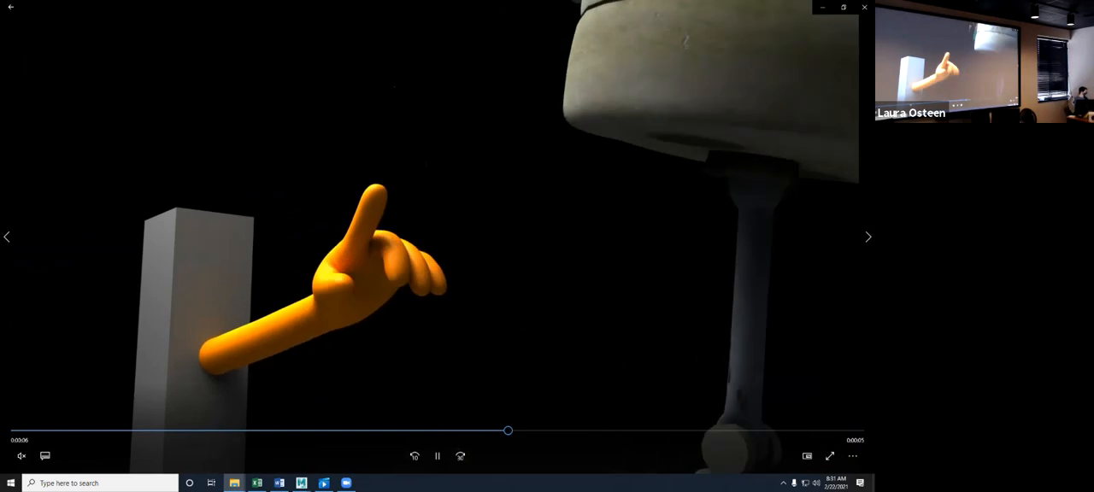
left_click_drag(512, 431, 94, 431)
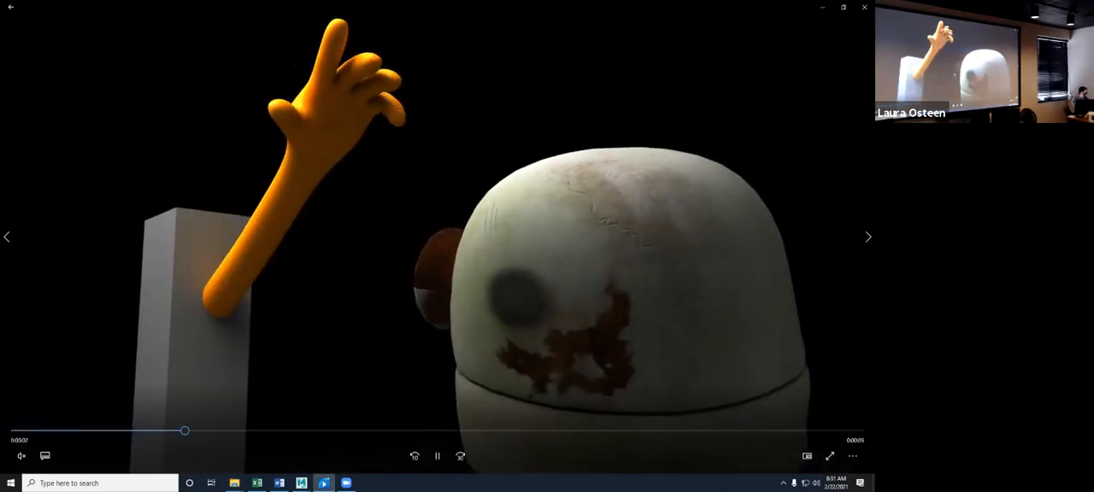
- Skip ahead to the animation with the robot and the boombox, set it to Repeat and mute its audio
key("ctrl+Left")
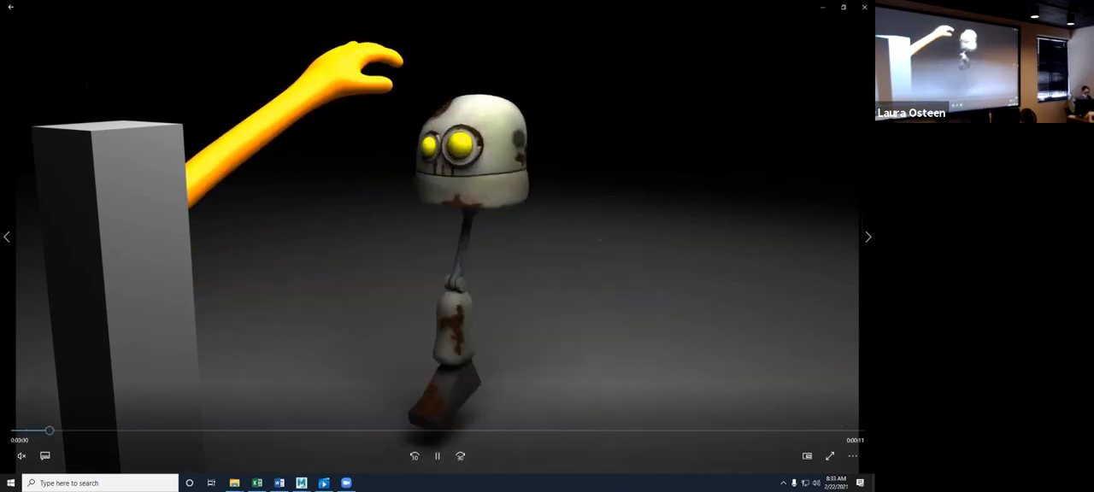
left_click(869, 237)
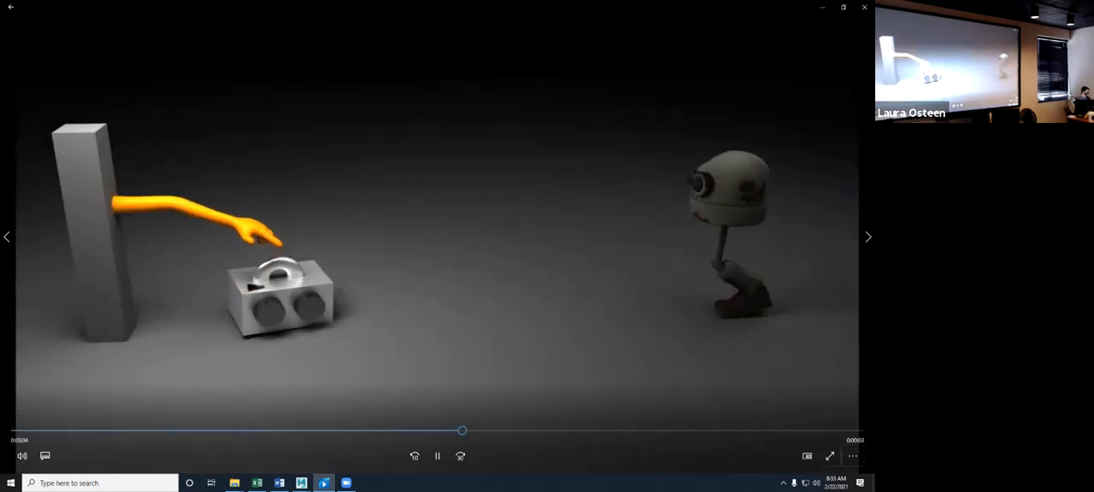
left_click(852, 455)
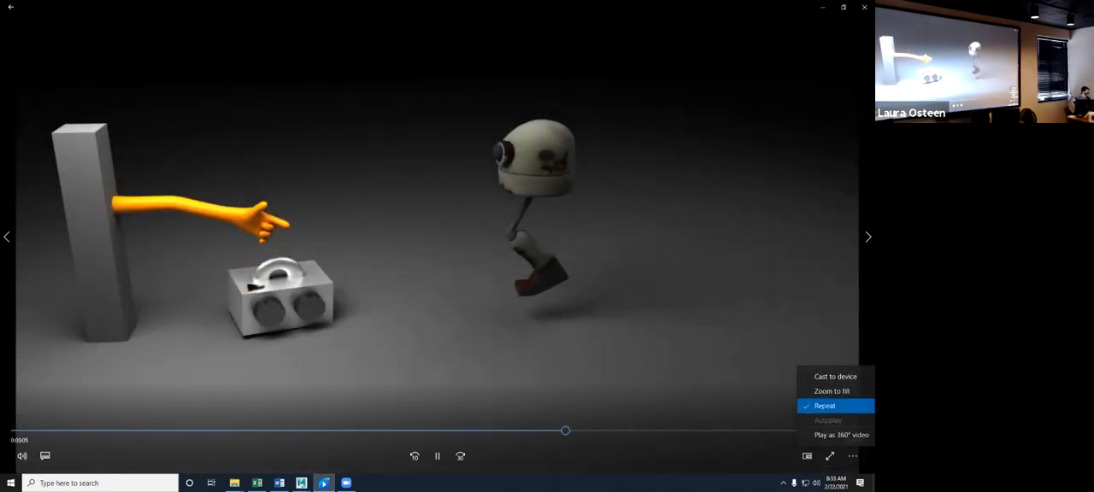
left_click(825, 406)
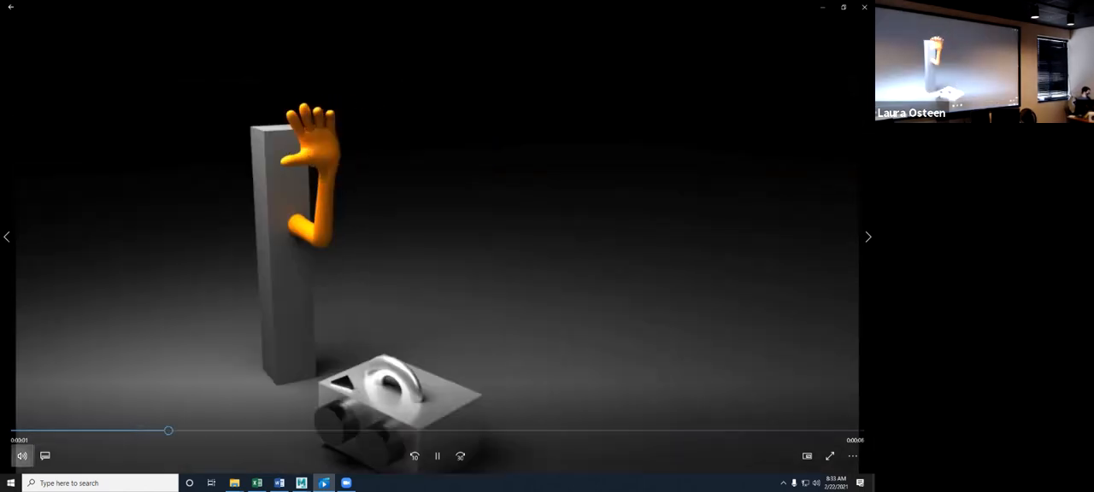
left_click(16, 426)
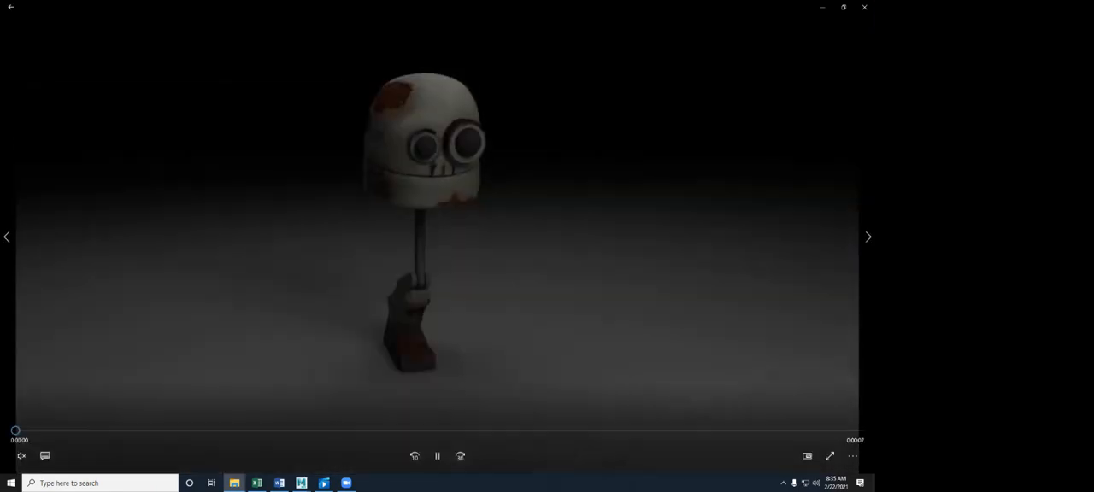
- Unmute the player's audio for the robot animation and close the video player windows after playback
left_click(23, 456)
left_click(16, 426)
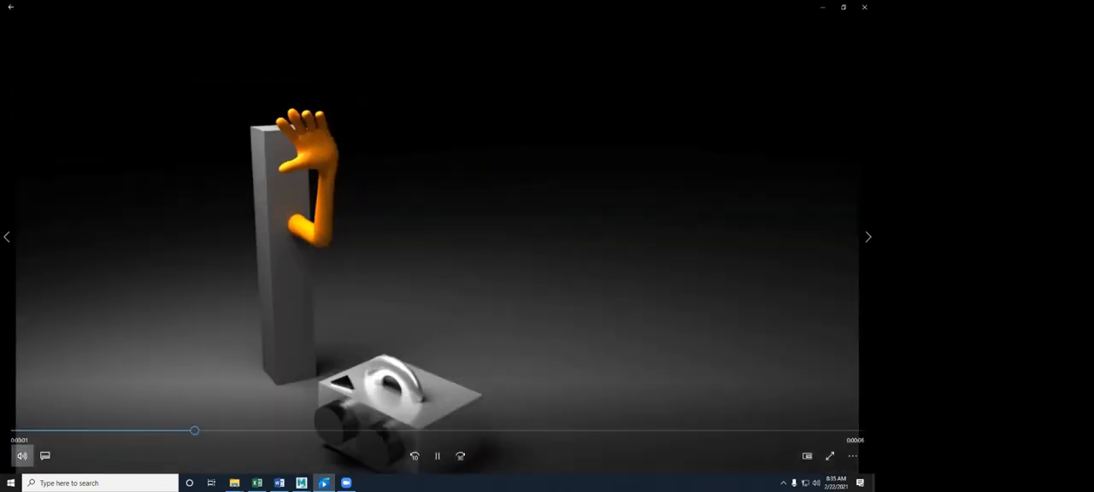
left_click(22, 456)
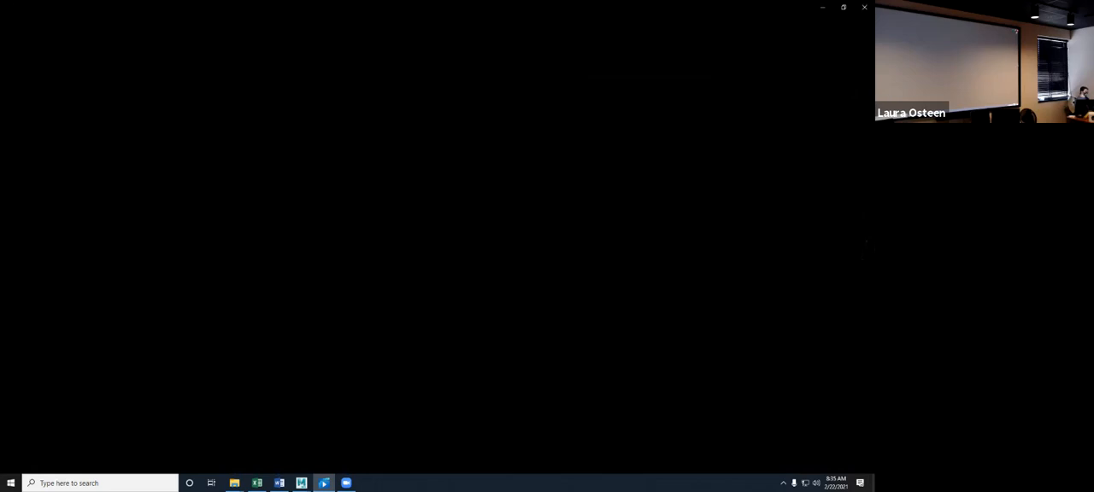
left_click(864, 7)
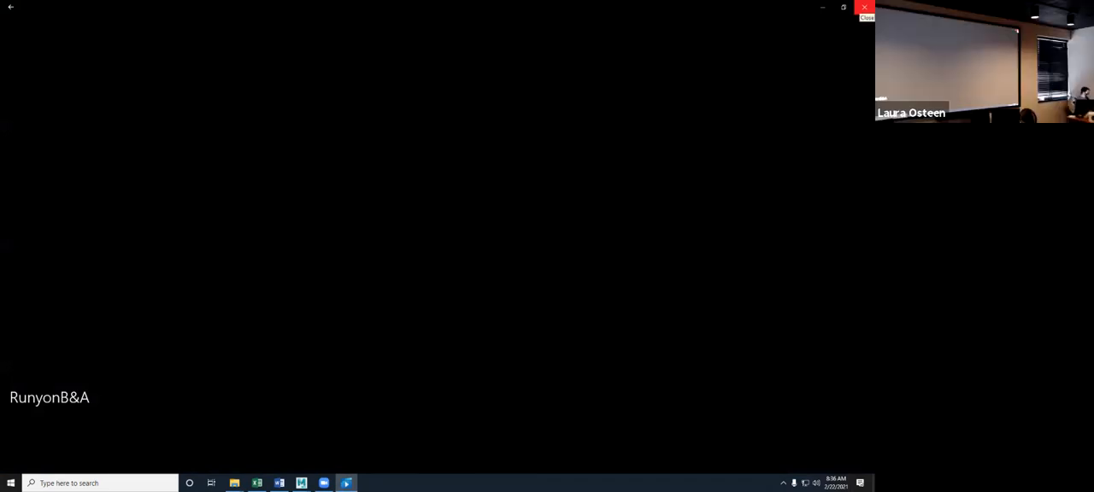
left_click(864, 7)
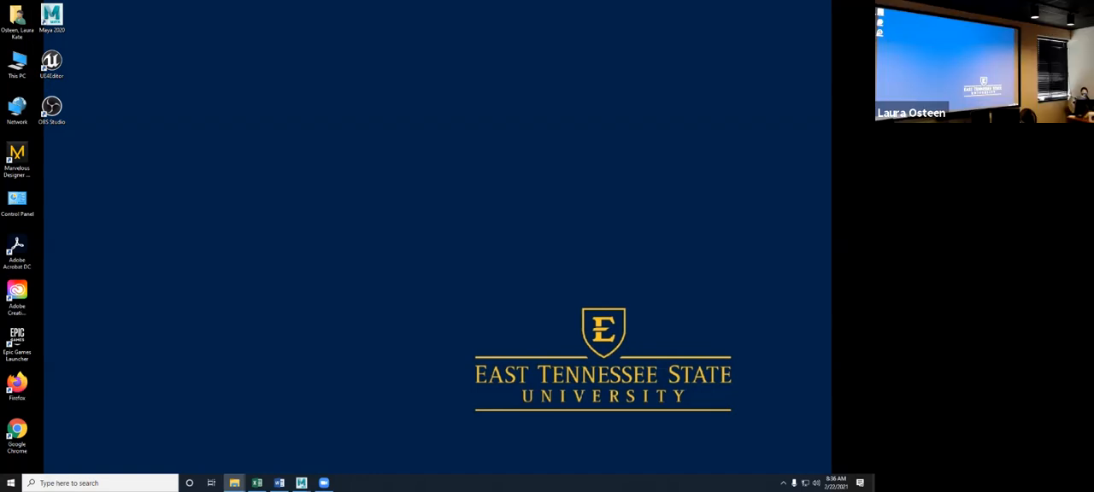
- Search the computer for Chrome and launch Google Chrome
key("super")
type("h")
left_click(41, 482)
type("chrome")
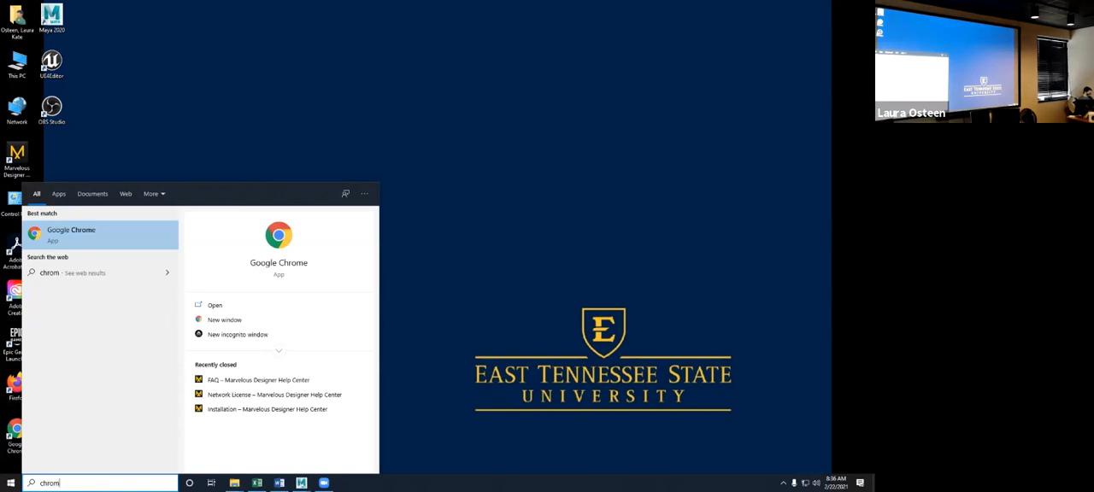
key("Return")
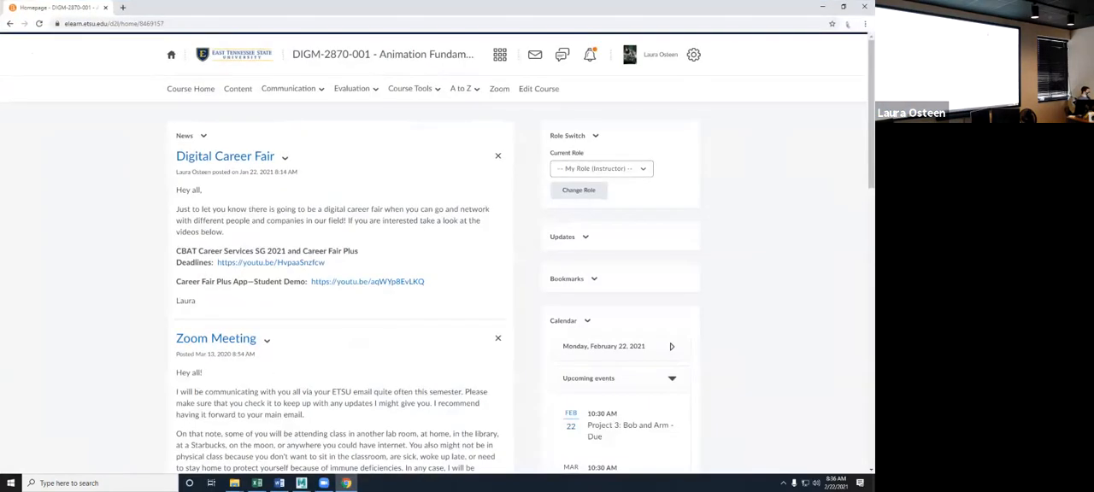
- Show the Class Files module in the Animation Fundamentals course content, including its last files, and minimize the browser
left_click(238, 88)
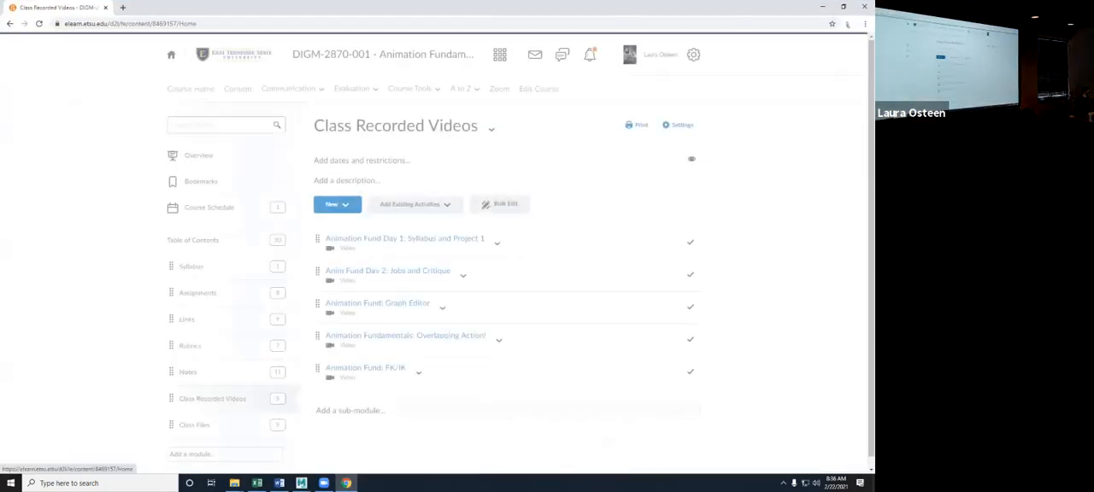
left_click(194, 415)
scroll(194, 415, "down", 2)
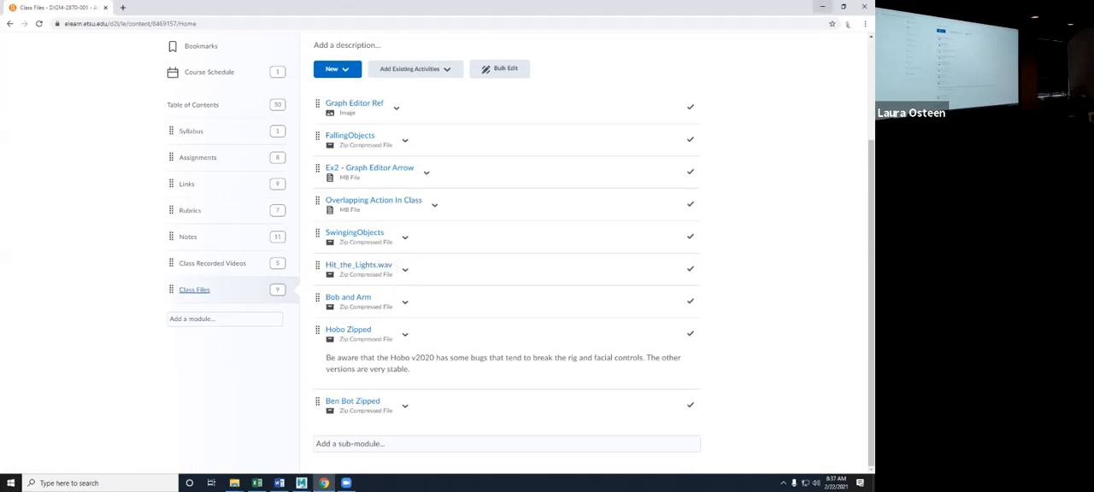
left_click(822, 6)
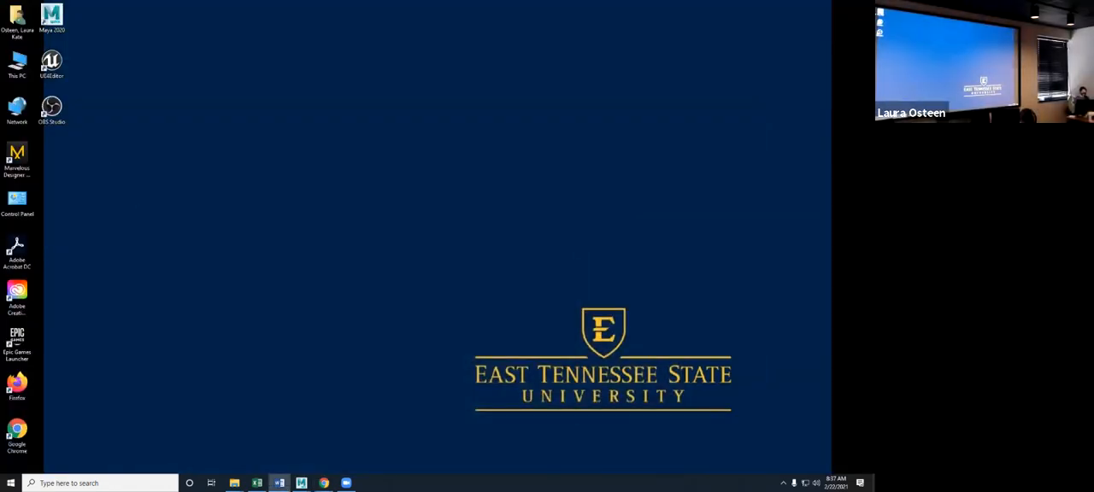
- Switch to Autodesk Maya and change the menu set from Modeling to FX
left_click(302, 484)
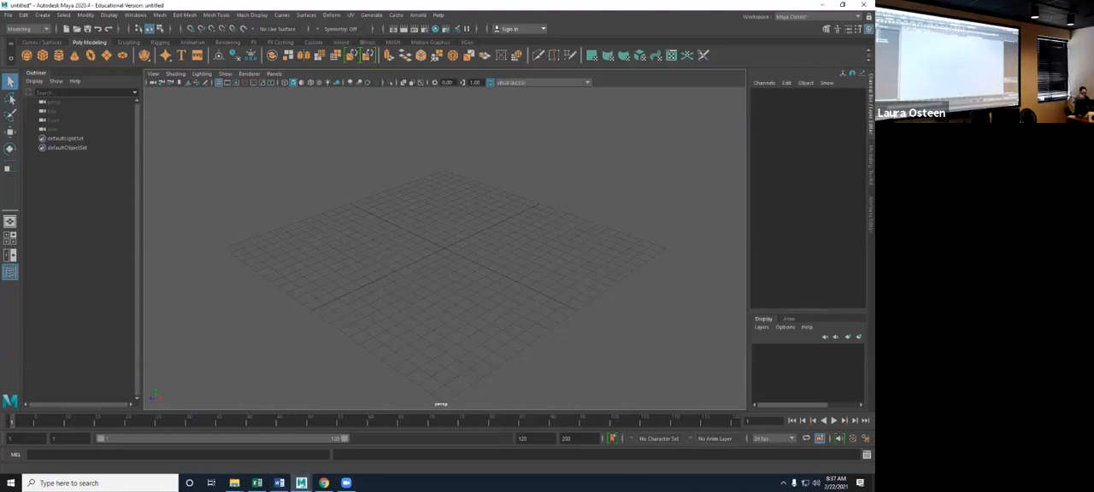
mouse_move(476, 289)
left_mouse_down("alt")
mouse_move(502, 274)
mouse_move(479, 300)
left_mouse_up("alt")
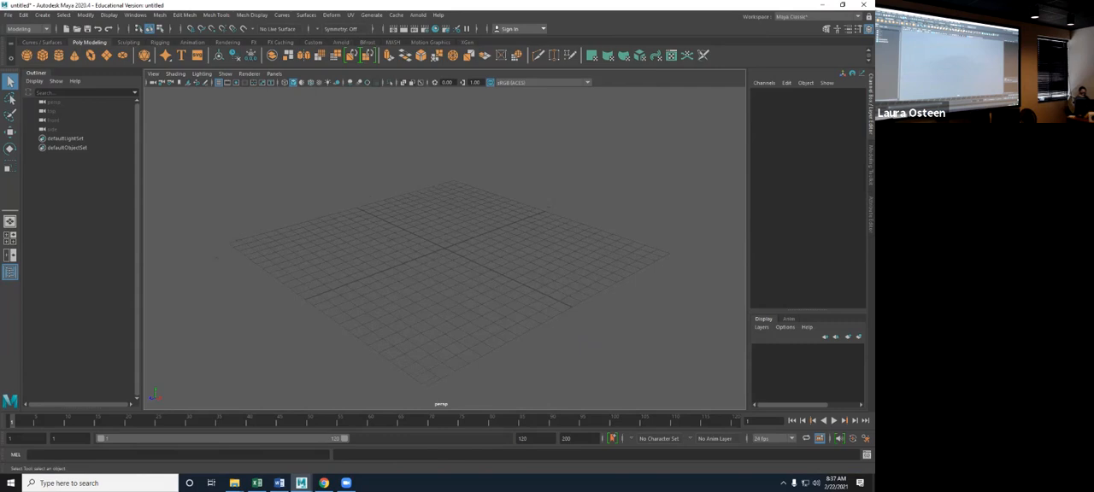
left_click(279, 483)
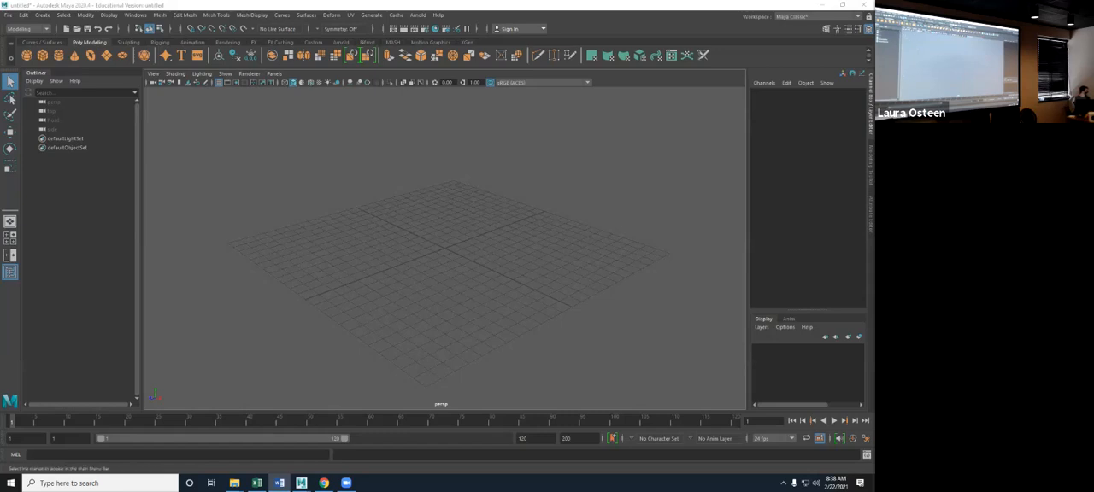
left_click(301, 483)
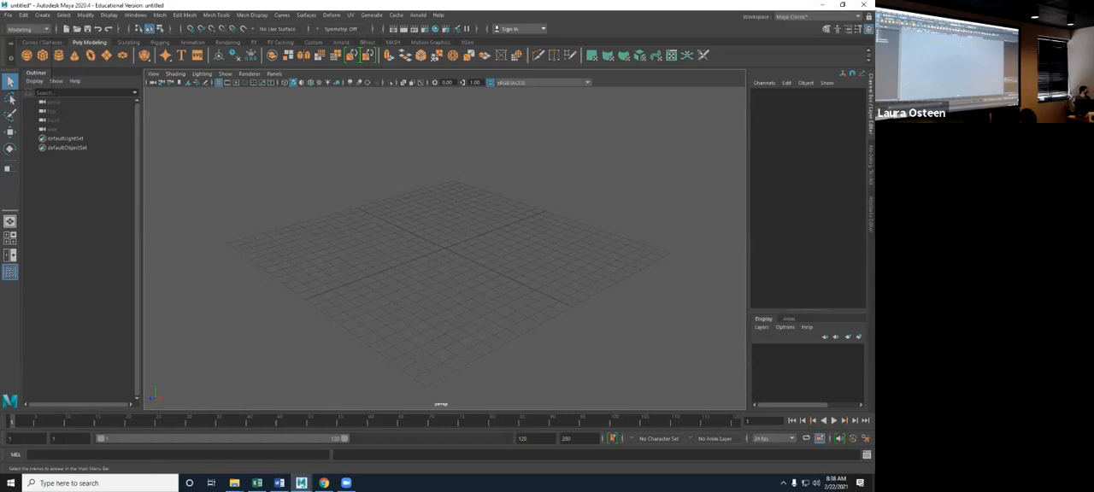
left_click(28, 29)
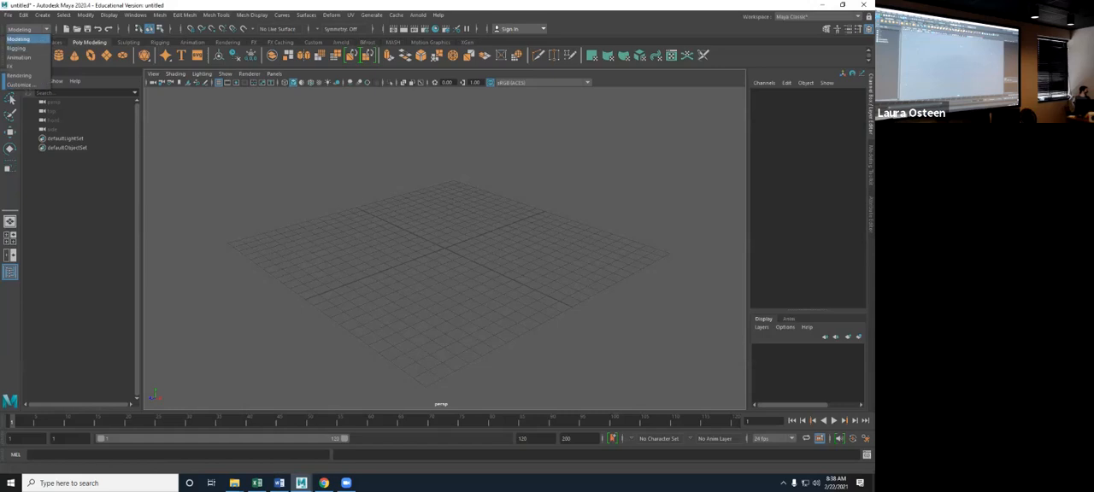
left_click(17, 65)
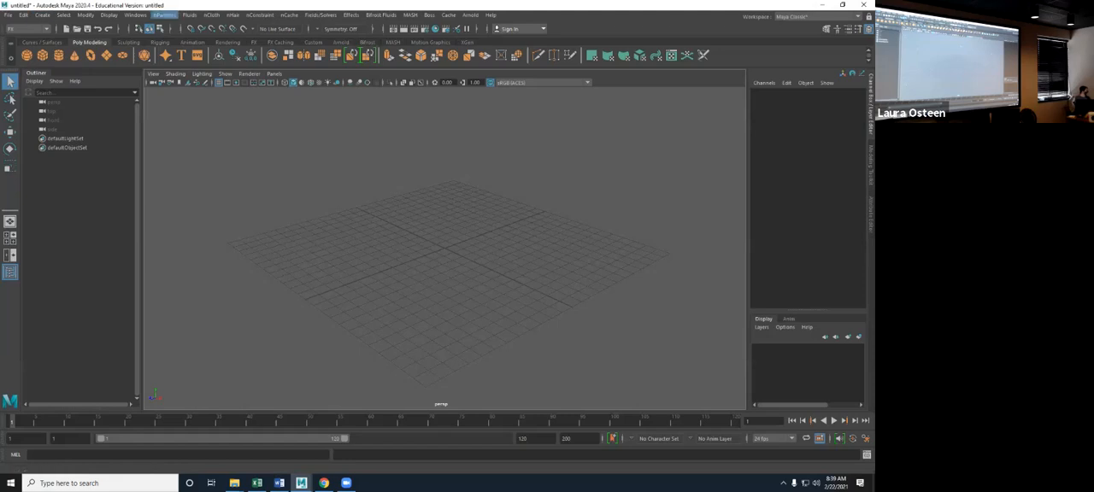
- Create an nParticle emitter at the grid's origin with the default options
left_click(164, 14)
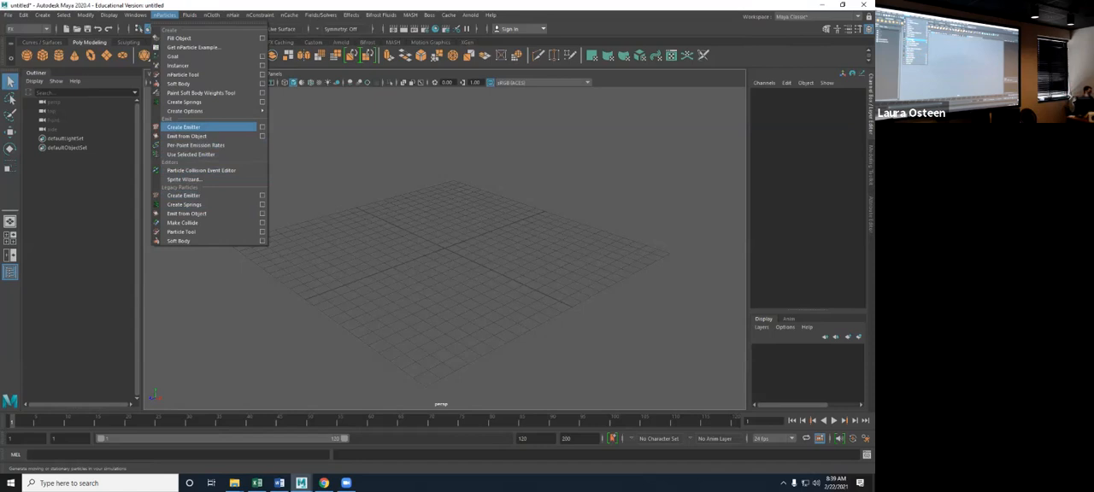
left_click(205, 127)
left_click_drag(462, 257, 479, 244, "alt")
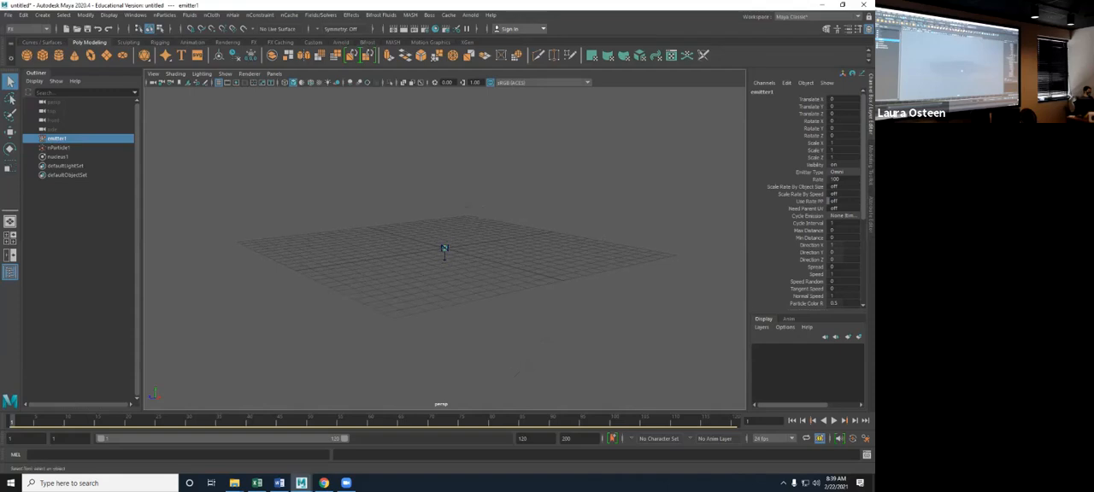
- Play the emitter's particle simulation twice, stopping and rewinding to frame 1 each time
key("alt+v")
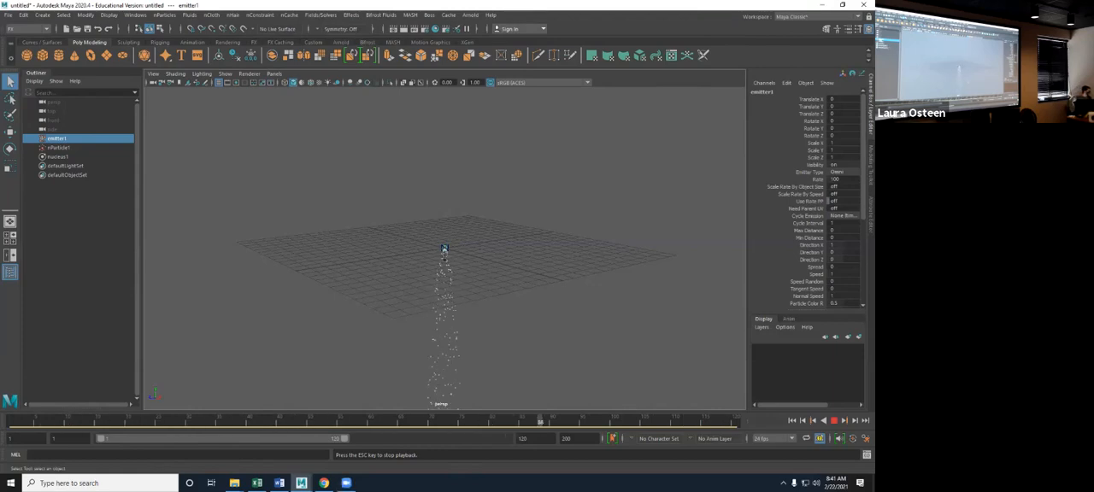
key("Escape")
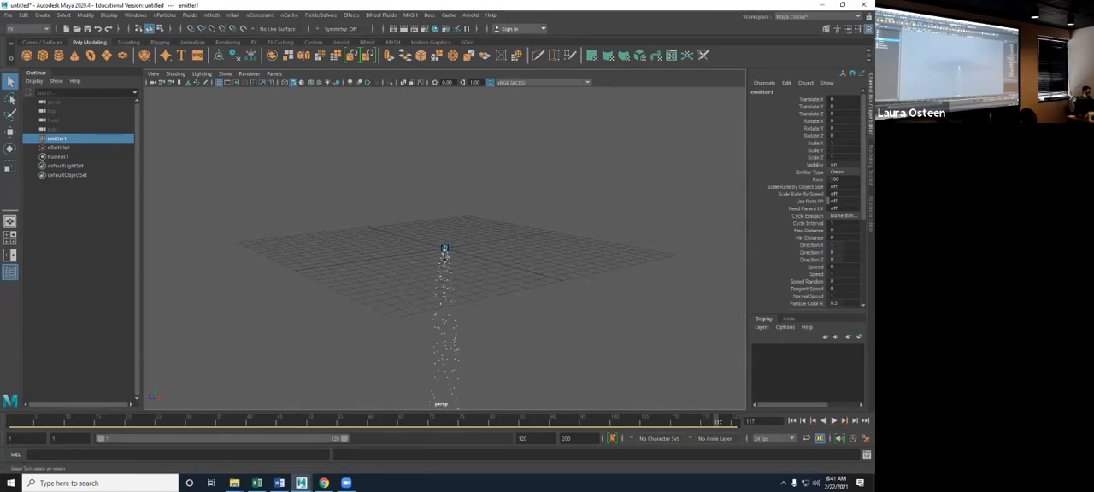
left_click(791, 421)
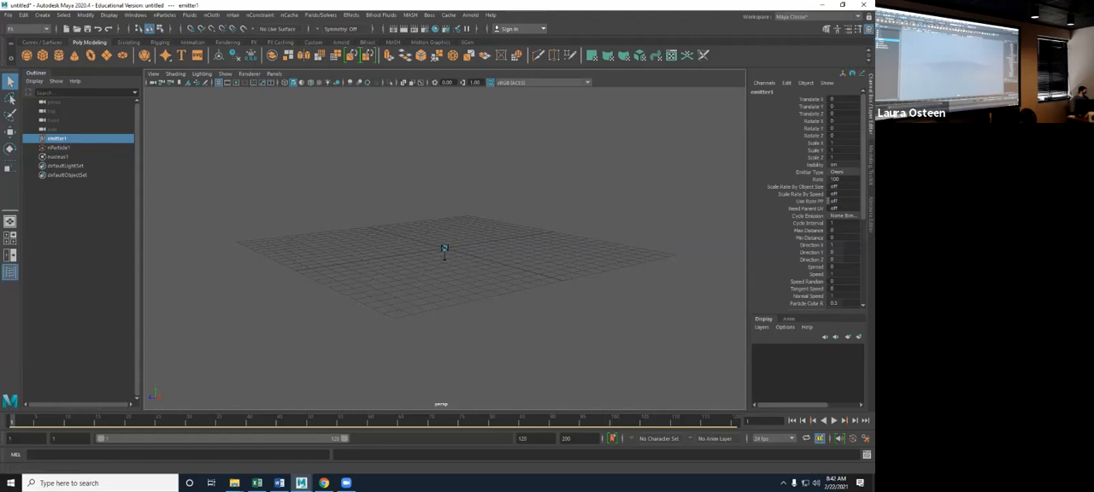
left_click(833, 421)
left_click(834, 420)
left_click(792, 421)
- Raise the emitter above the grid to a Translate Y of about 7.9
key("w")
left_click_drag(443, 214, 443, 109)
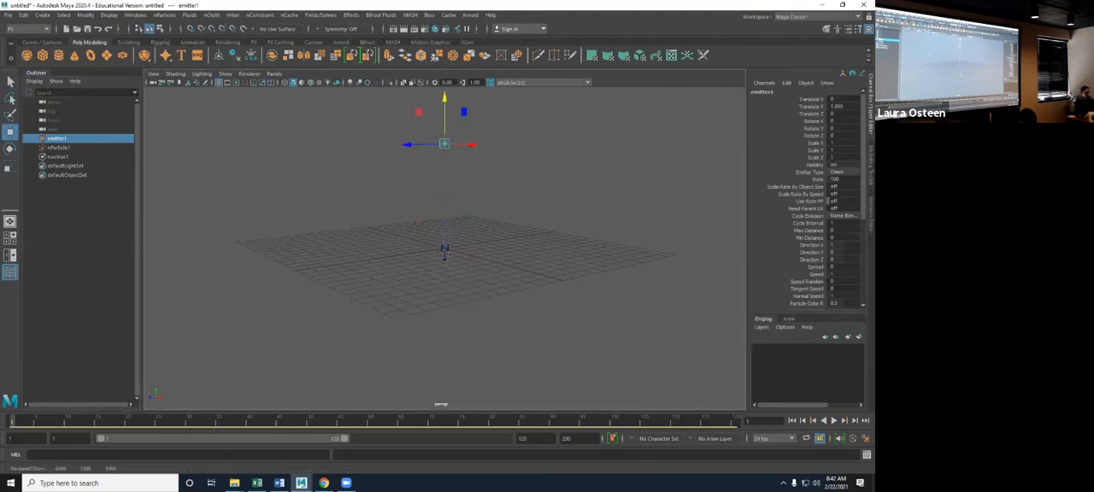
left_click_drag(518, 237, 518, 269, "alt")
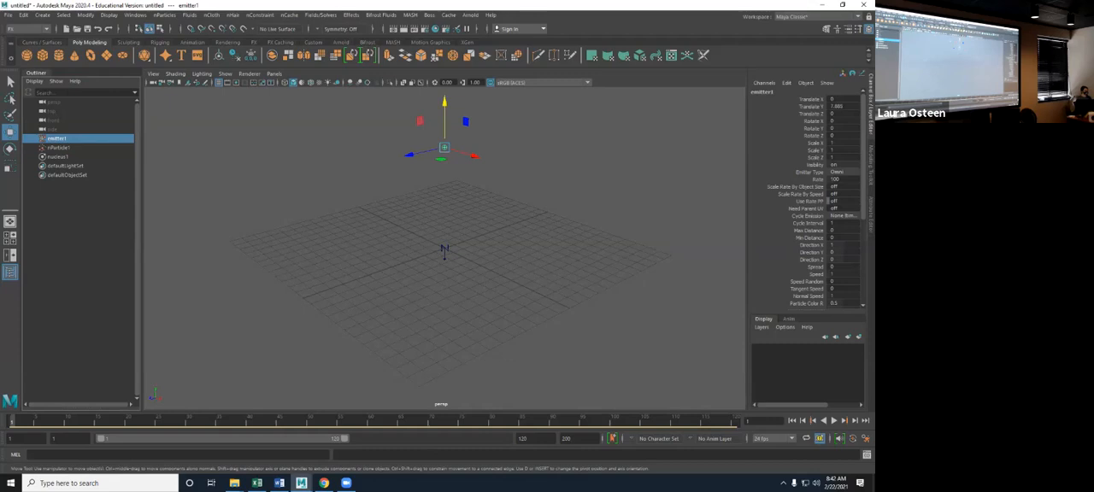
- Open the emitter's full attributes, set its Emitter Type to Directional and play the simulation
key("ctrl+a")
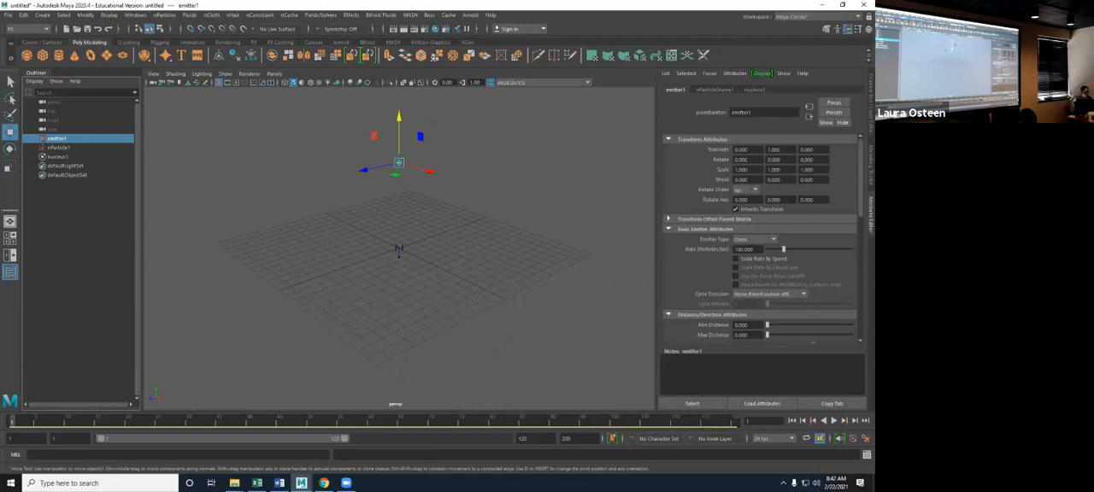
scroll(761, 239, "down", 2)
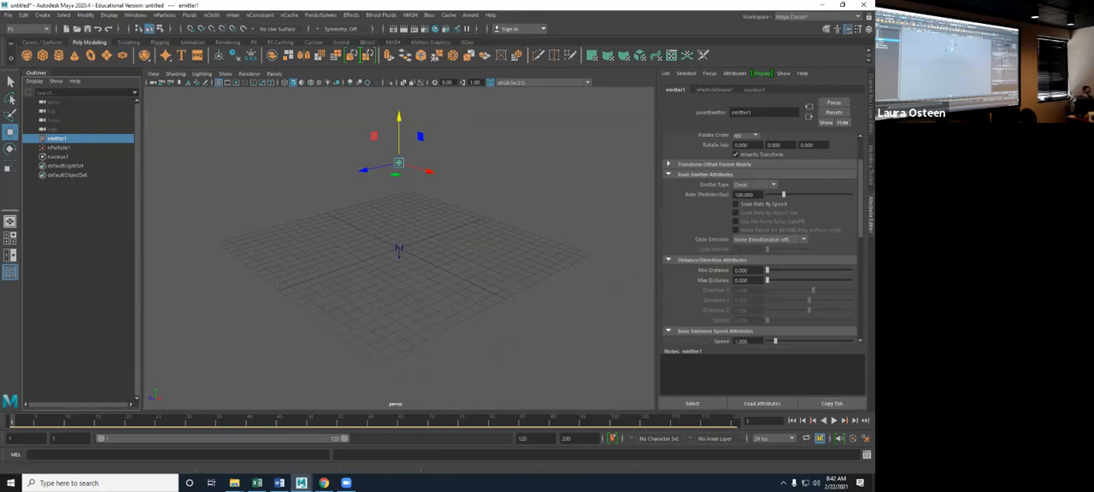
left_click(755, 184)
left_click(748, 195)
key("alt+v")
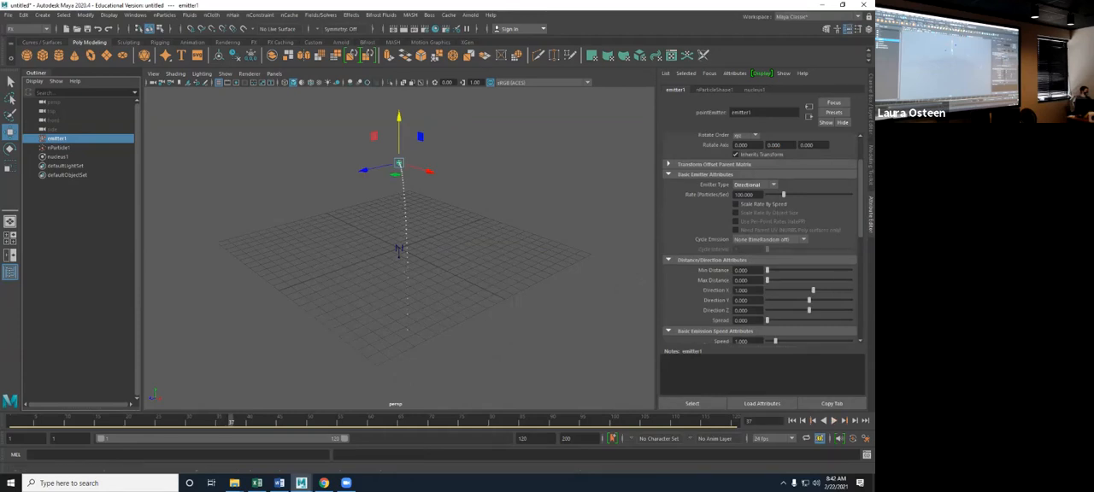
- Try the Surface and Curve emitter types on the emitter
left_click(755, 185)
left_click(749, 212)
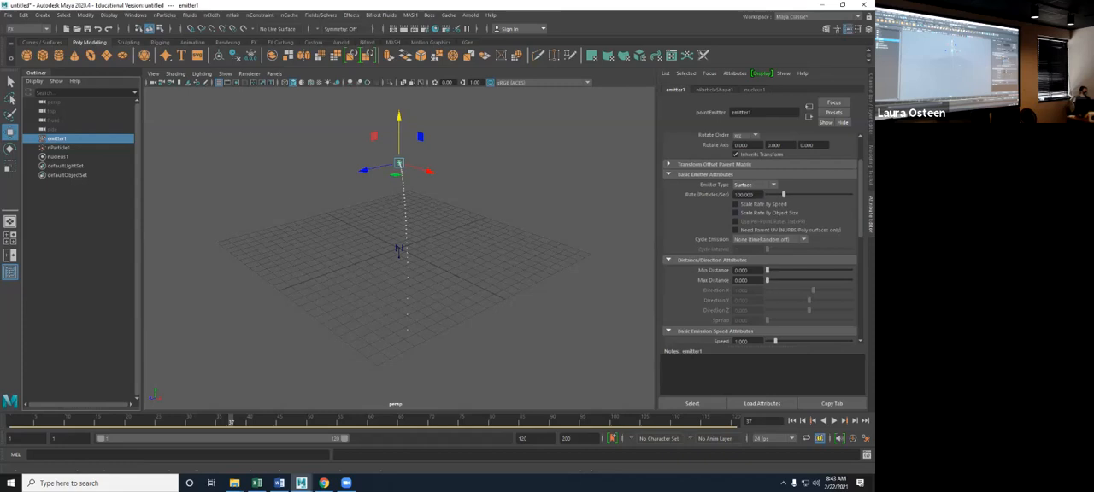
left_click(755, 185)
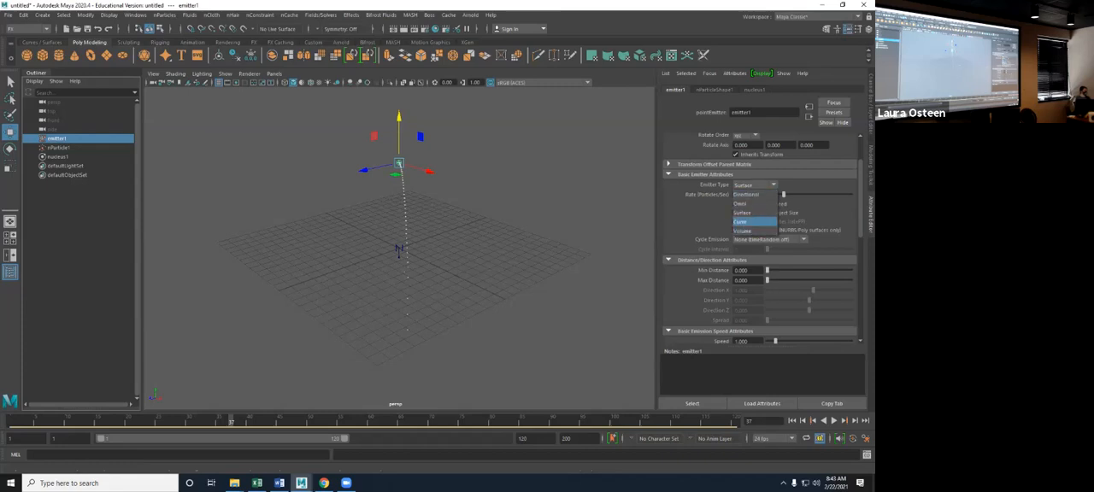
left_click(749, 223)
- Set the Emitter Type to Volume, play the simulation from frame 1 and examine the particles up close
left_click(755, 184)
left_click(748, 233)
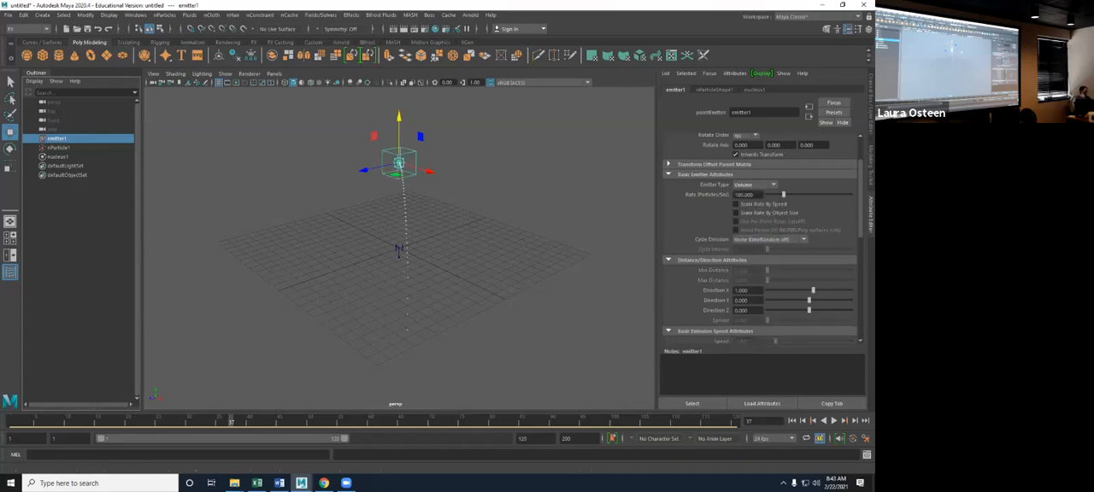
left_click(792, 421)
left_click(834, 420)
left_click(834, 420)
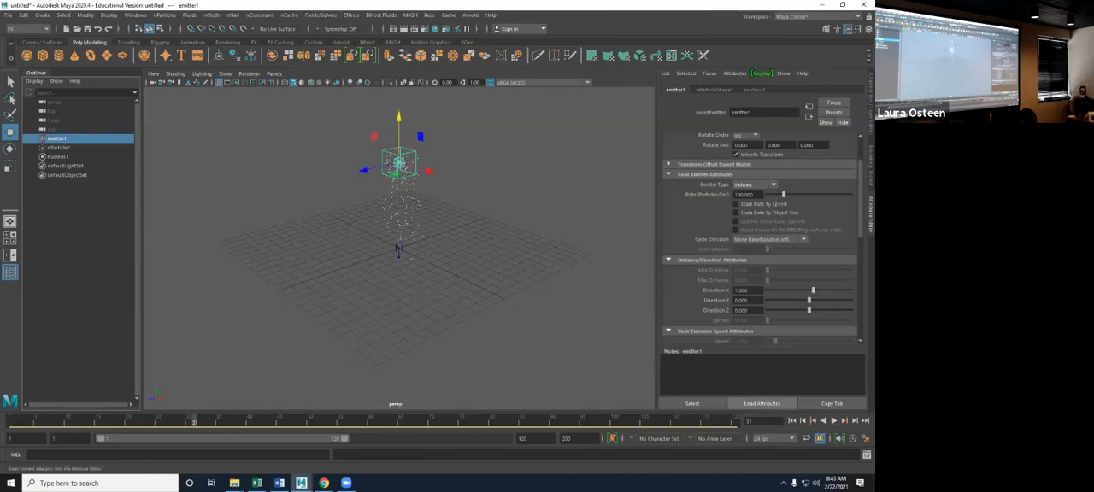
left_click_drag(410, 265, 410, 246, "alt")
scroll(410, 222, "up", 2)
middle_click_drag(410, 197, 414, 228, "alt")
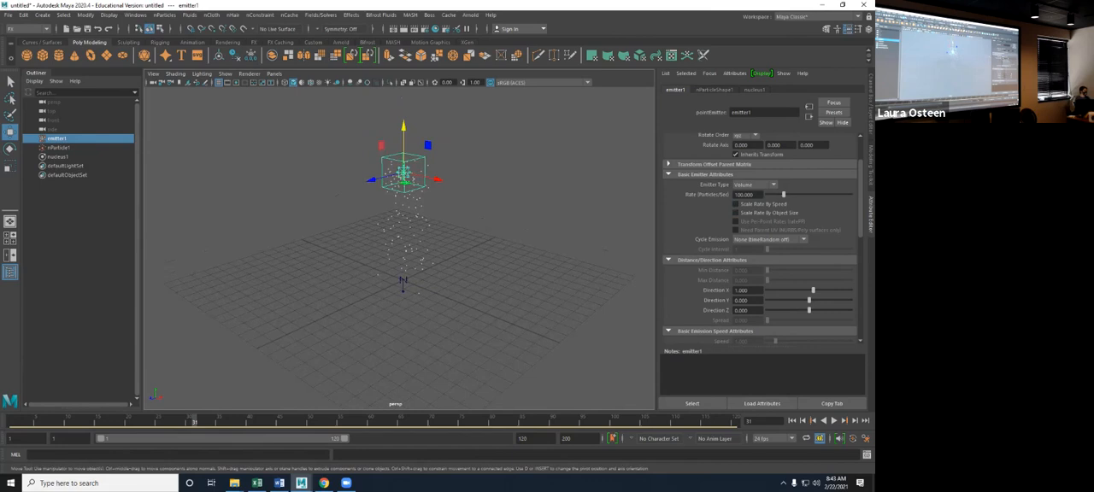
- Set the emitter's Rate to 100000 particles per second and play the simulation from frame 1
left_click(739, 195)
type("000")
key("Return")
left_click(792, 420)
key("alt+v")
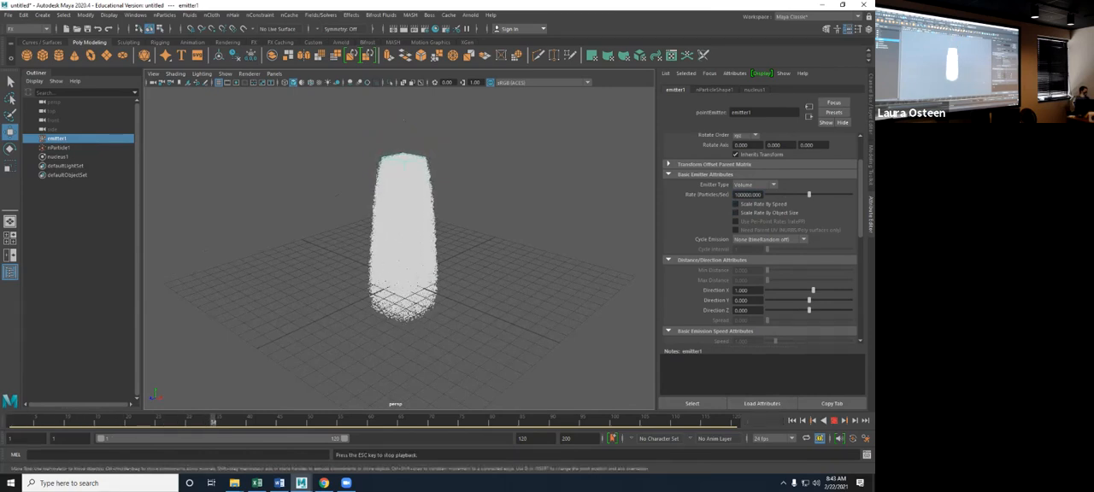
left_click(834, 421)
left_click(792, 421)
- Reduce the emitter's Rate to 1000 particles per second, replay the simulation and return to frame 1
left_click(748, 195)
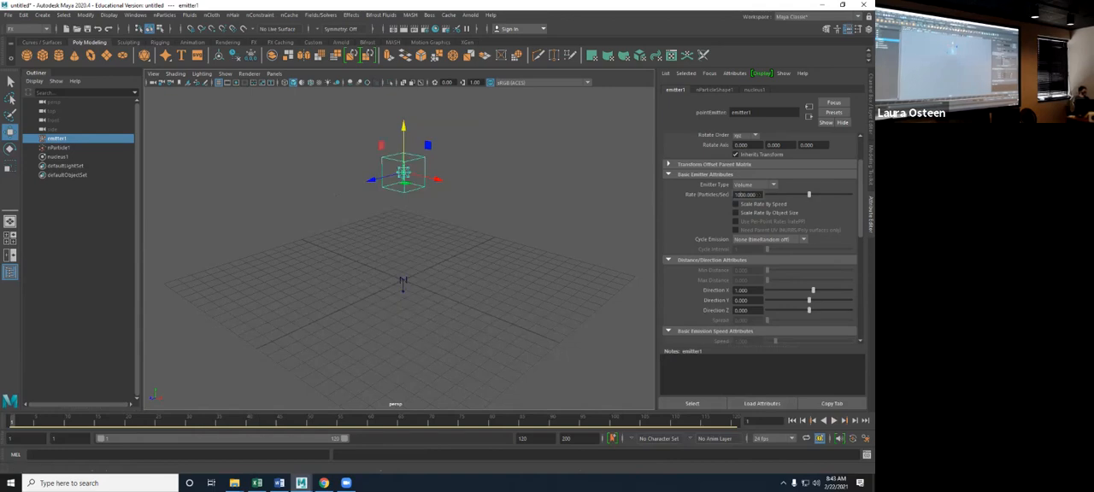
key("alt+v")
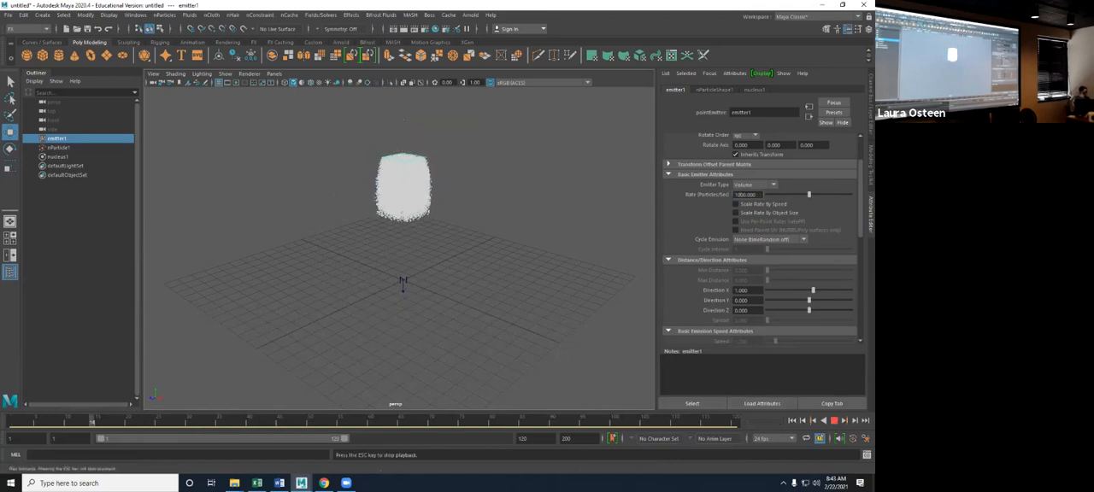
key("Escape")
key("BackSpace")
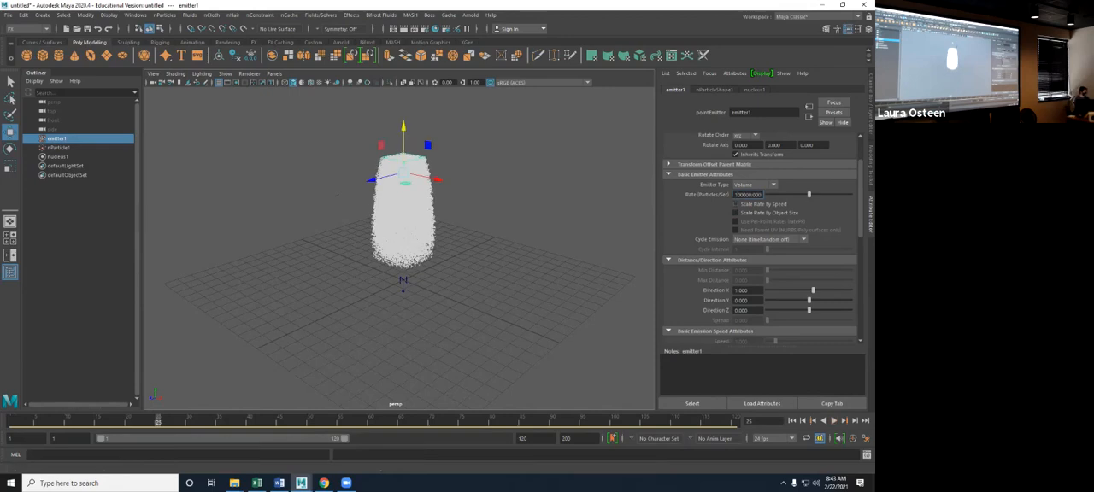
key("Return")
key("alt+shift+v")
key("alt+v")
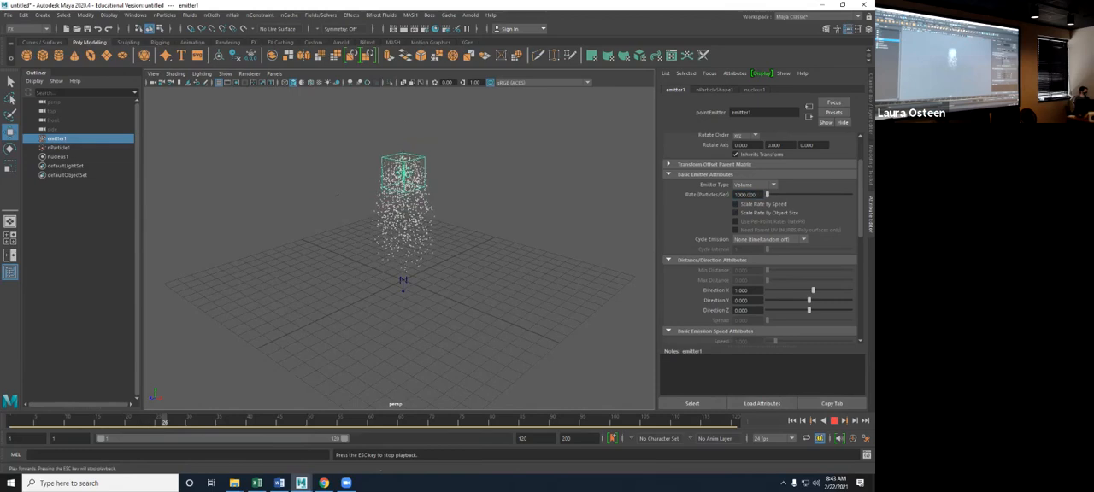
key("Escape")
key("alt+shift+v")
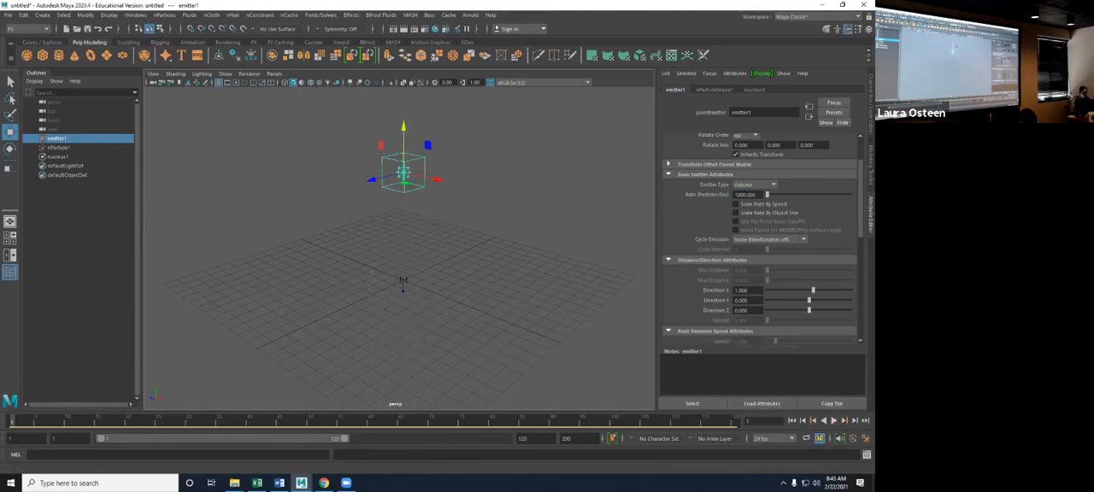
- Try a Speed Random of about 2.9 with the simulation playing, and reset Speed Random to 0
scroll(761, 239, "down", 1)
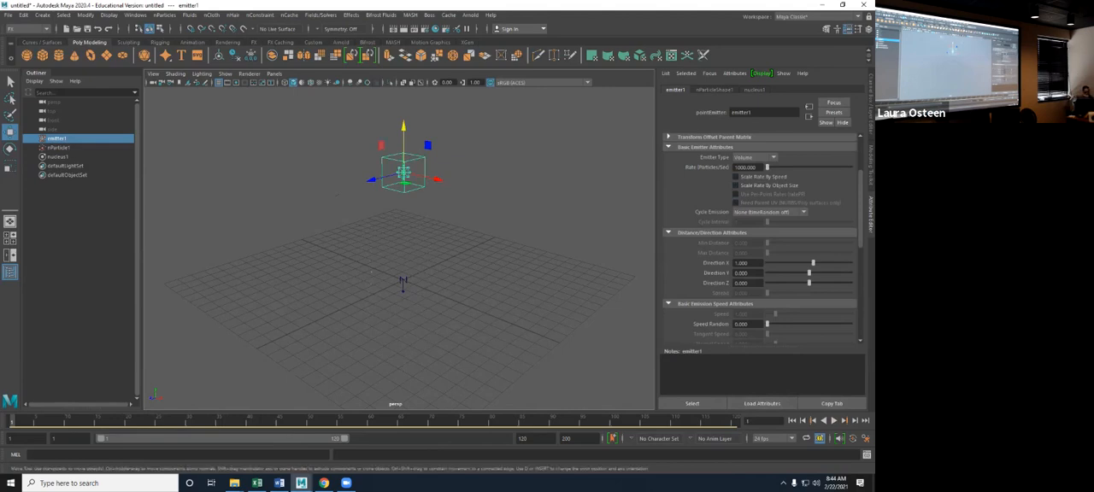
scroll(760, 239, "down", 4)
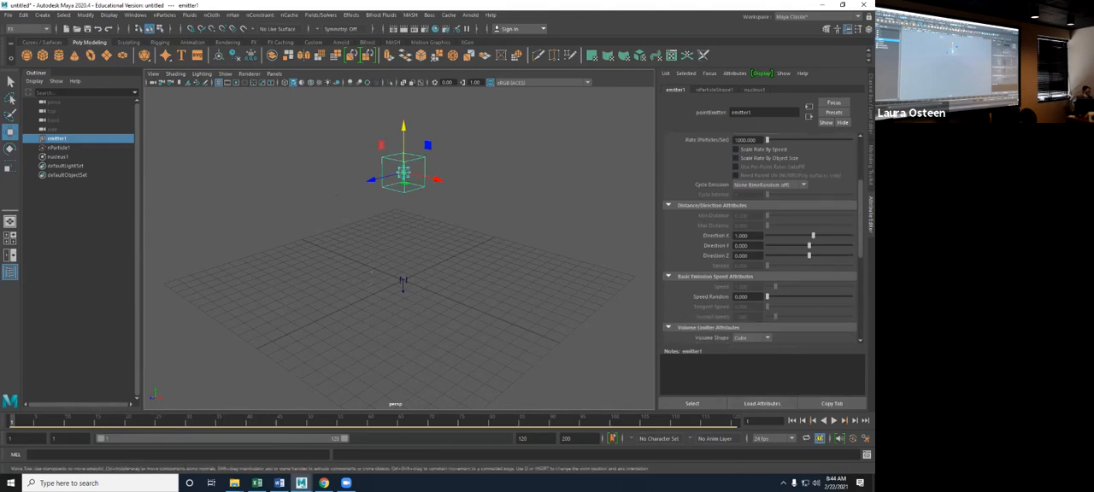
scroll(760, 239, "up", 1)
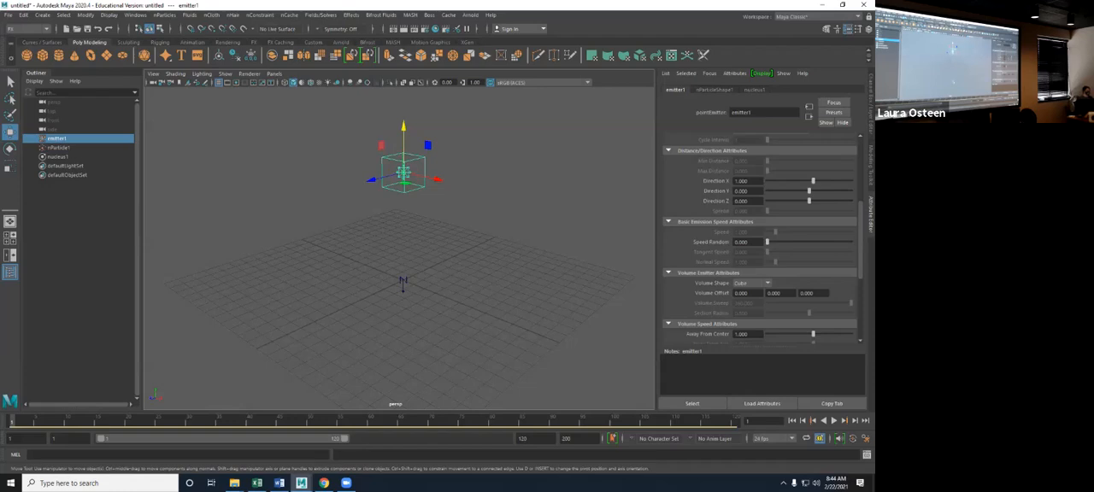
left_click_drag(410, 235, 466, 247, "alt")
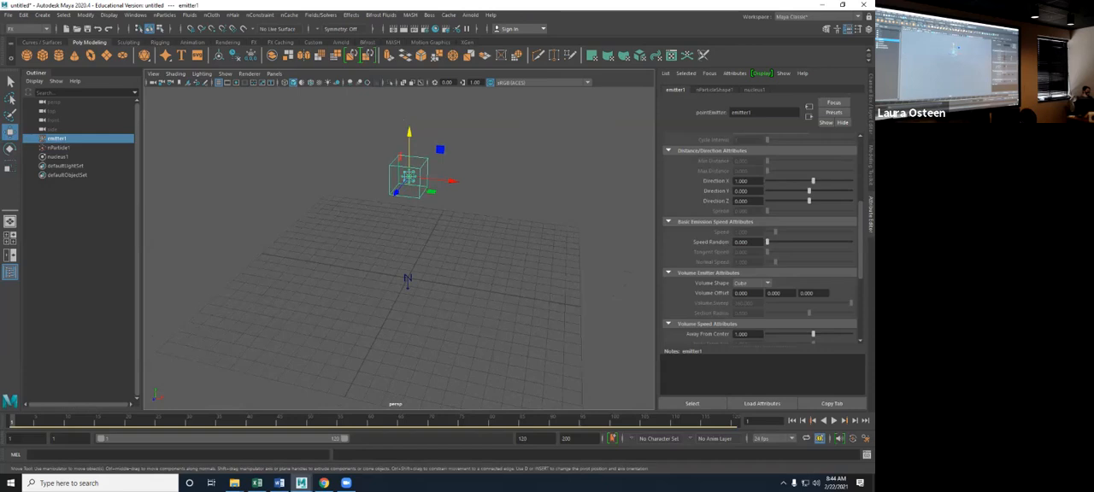
key("alt+v")
left_click_drag(436, 274, 432, 235, "alt")
key("Escape")
key("w")
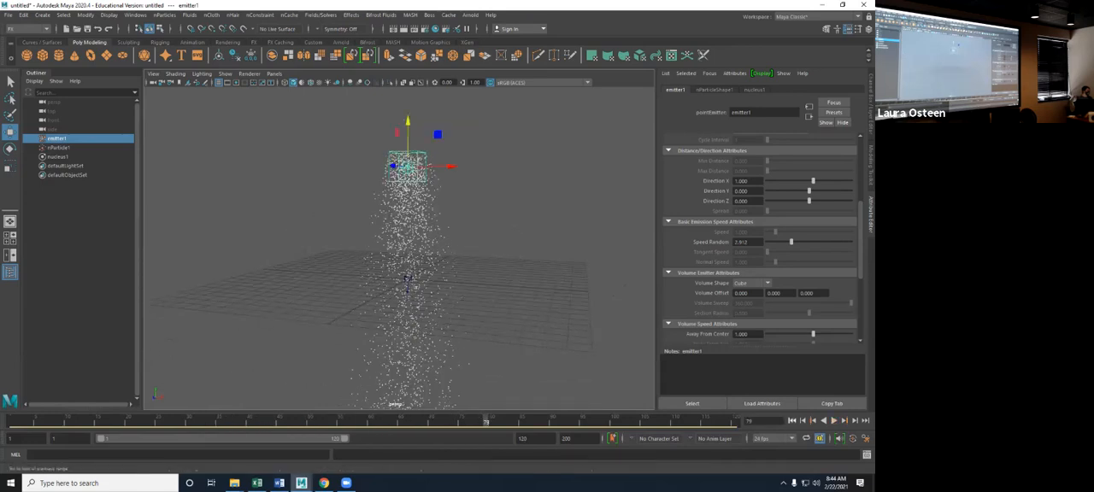
key("alt+shift+v")
left_click_drag(791, 242, 768, 241)
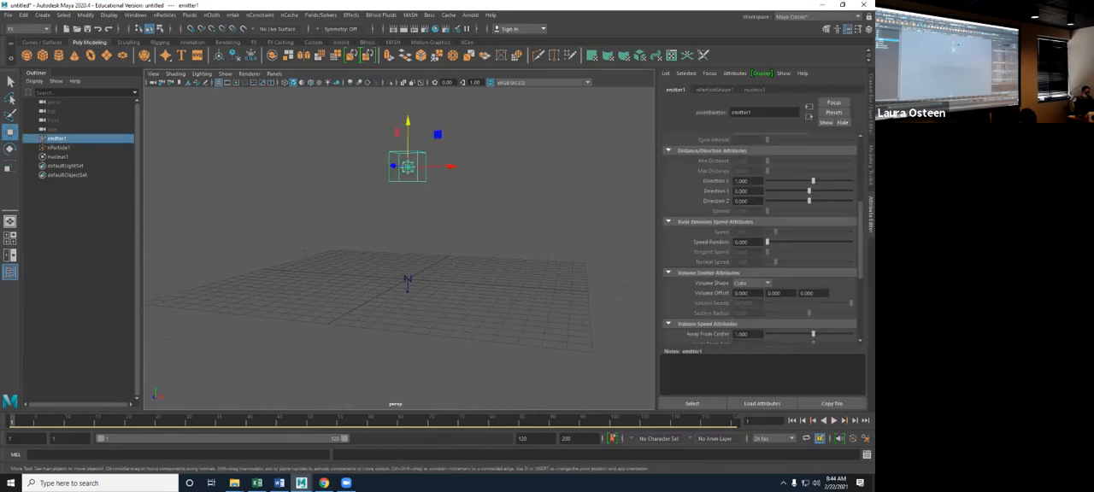
- Set the Volume Shape to Cylinder and scale the emitter into a flat disc, about 15.2 in X and Z and 0.16 in Y
scroll(760, 239, "down", 3)
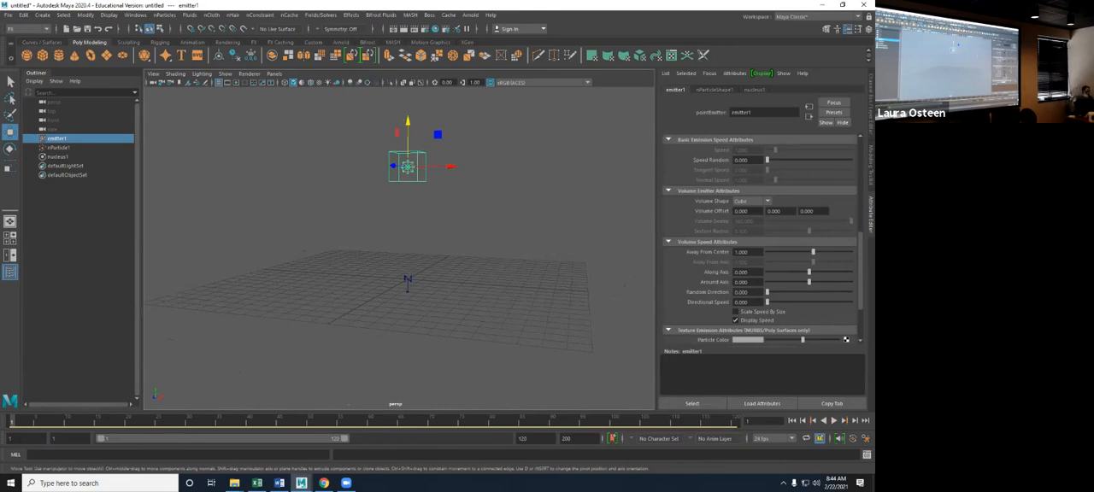
left_click(752, 200)
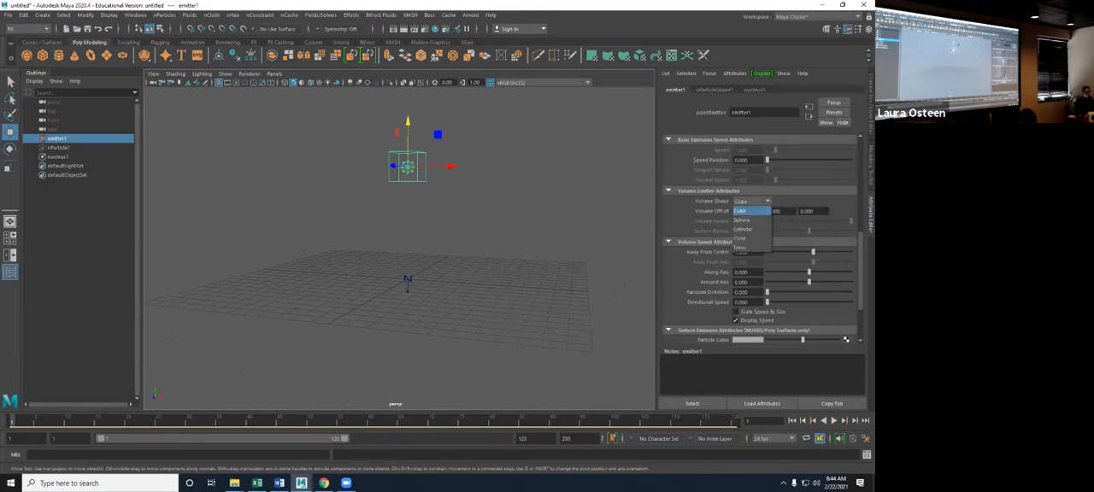
left_click(742, 229)
left_click_drag(410, 299, 414, 328, "alt")
key("e")
key("r")
left_click_drag(408, 130, 542, 173)
left_click_drag(409, 174, 455, 148)
left_click_drag(408, 162, 410, 180)
- Play the simulation and examine the particles falling from the wide cylinder emitter
key("alt+v")
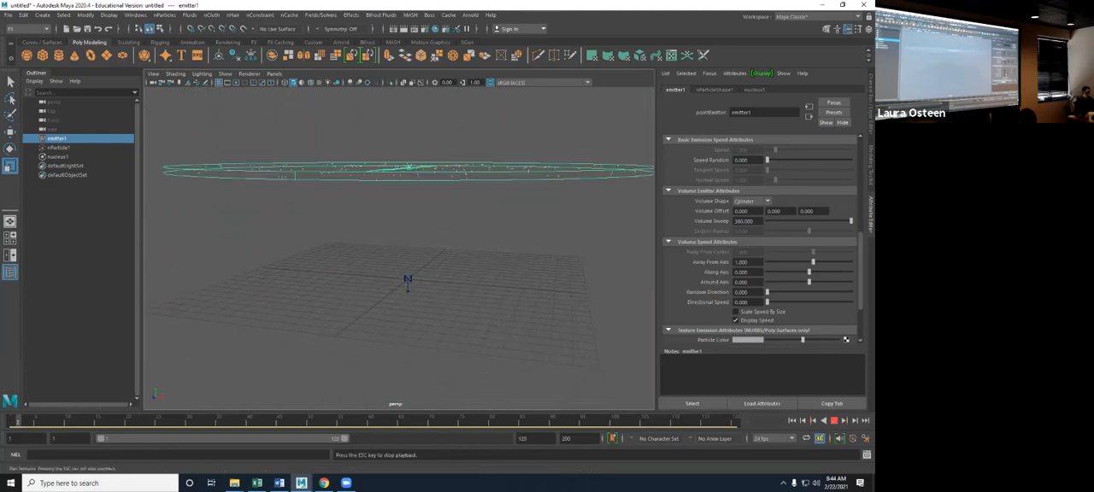
key("Escape")
left_click_drag(410, 180, 594, 214, "alt")
left_click_drag(411, 277, 408, 272, "alt")
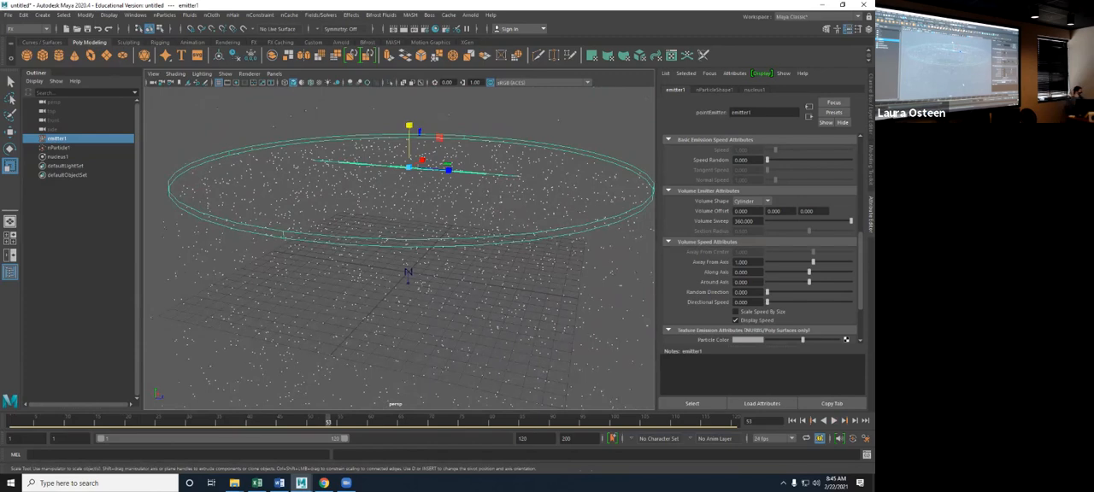
mouse_move(399, 282)
left_mouse_down("alt")
mouse_move(400, 256)
mouse_move(407, 276)
left_mouse_up("alt")
- Narrow the Volume Sweep to a wedge of about 40 degrees and play the simulation from frame 1
left_click_drag(851, 222, 788, 221)
left_click_drag(408, 275, 357, 240, "alt")
key("shift+alt+v")
key("alt+v")
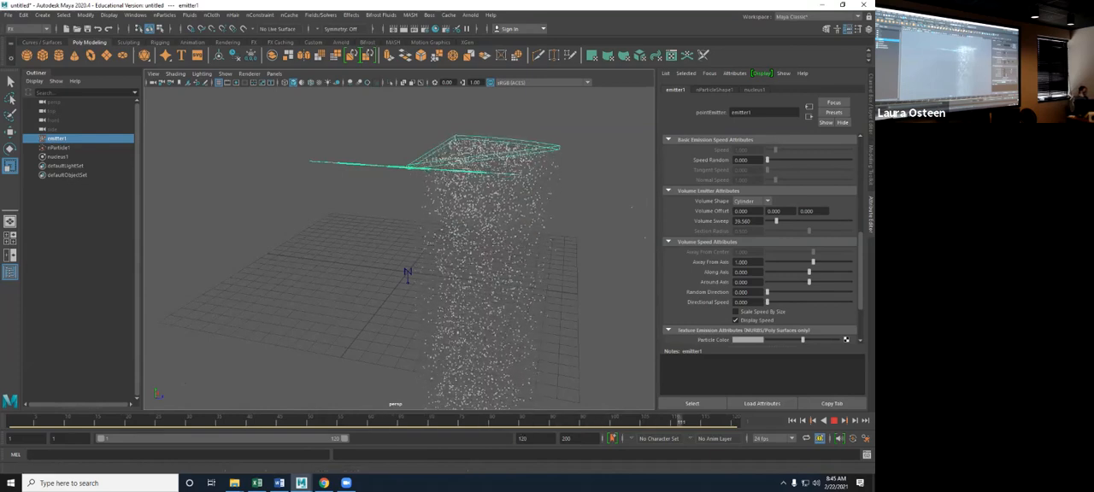
left_click(834, 420)
left_click(792, 420)
- Set the Volume Sweep to 0 and key it at frame 1
left_click_drag(776, 221, 767, 221)
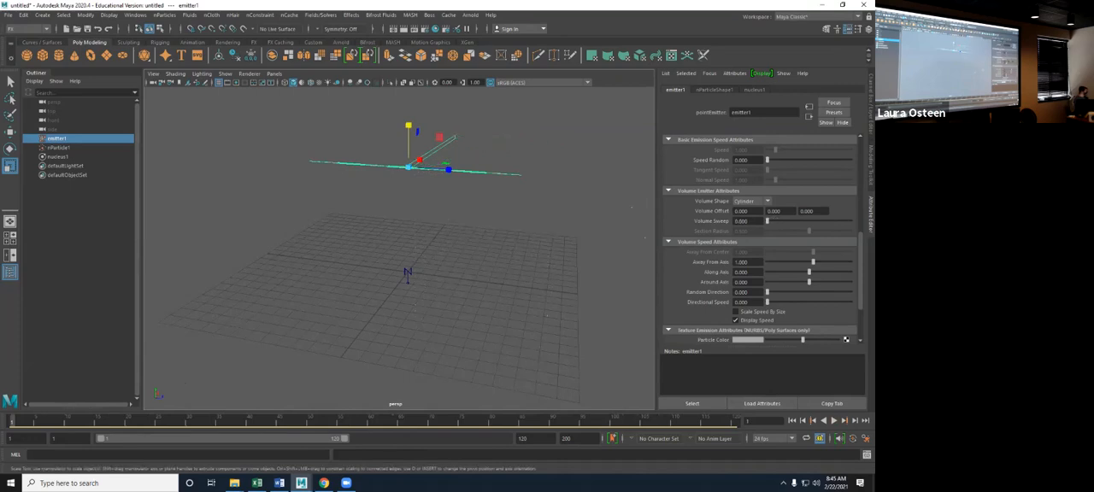
right_click(722, 222)
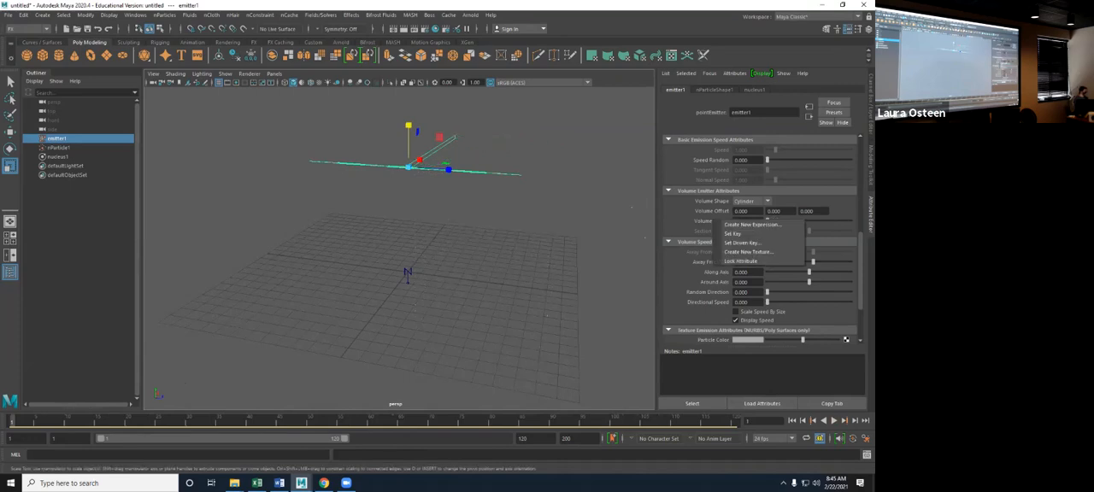
left_click(732, 233)
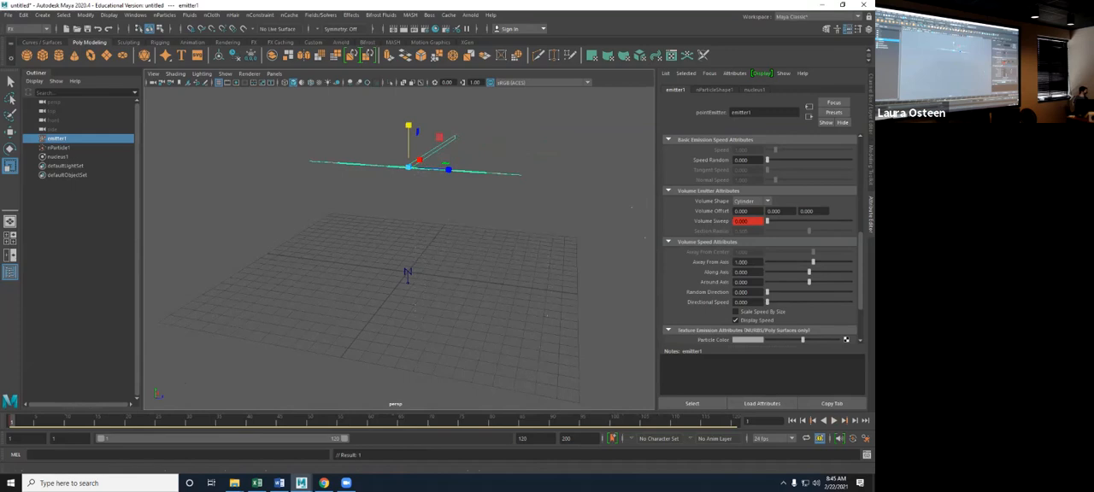
- Key the Volume Sweep at 360 on frame 60 and play the animated emission from frame 1
left_click(370, 421)
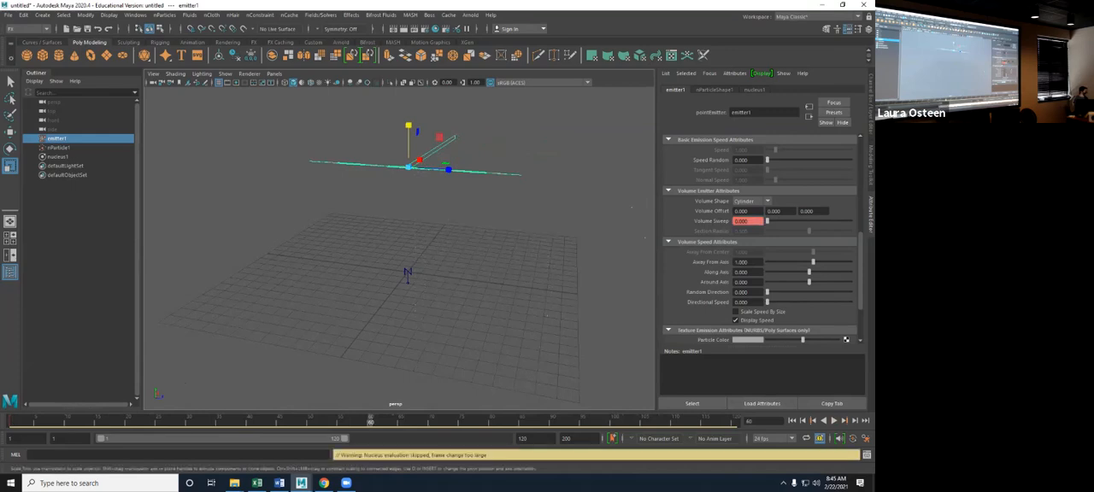
left_click_drag(767, 221, 852, 221)
right_click(734, 222)
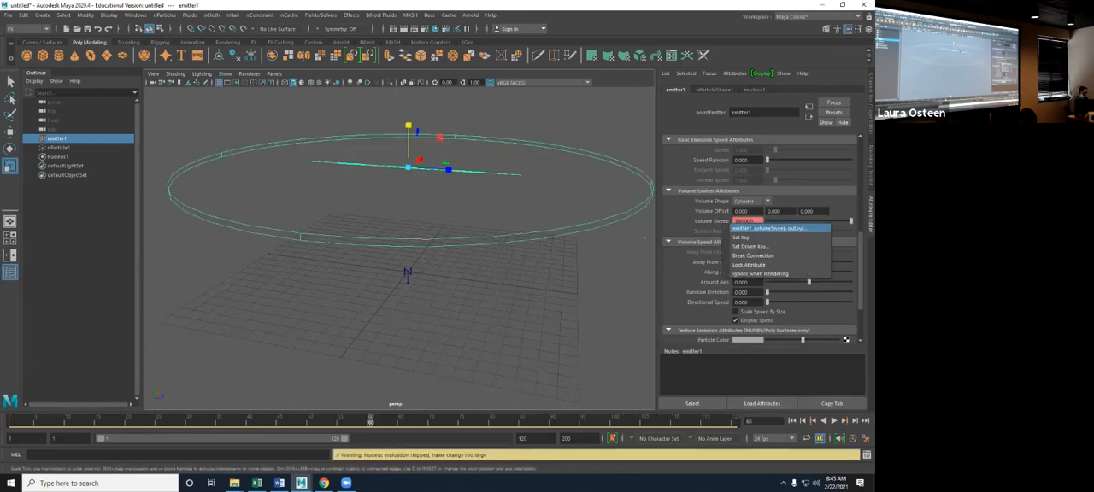
left_click(737, 237)
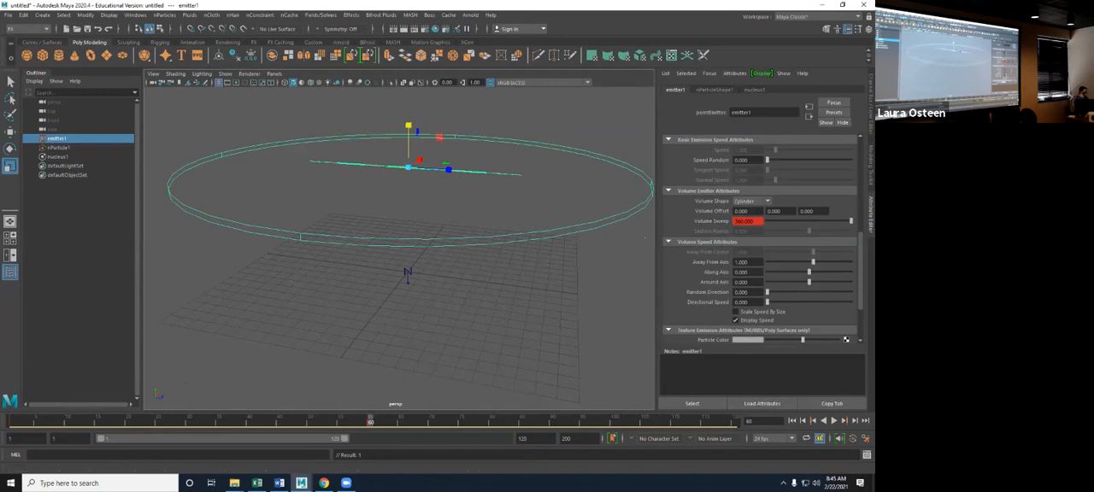
left_click(792, 421)
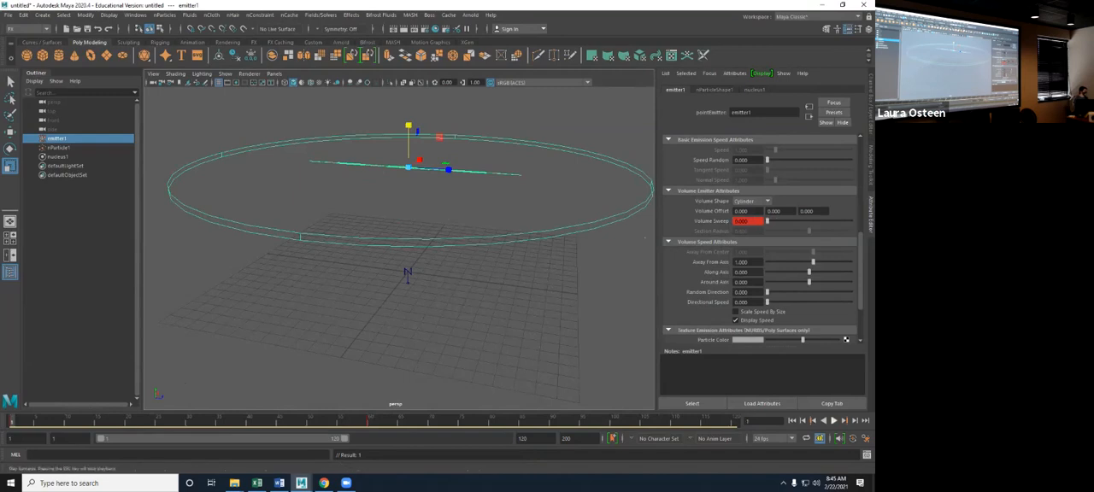
left_click(833, 421)
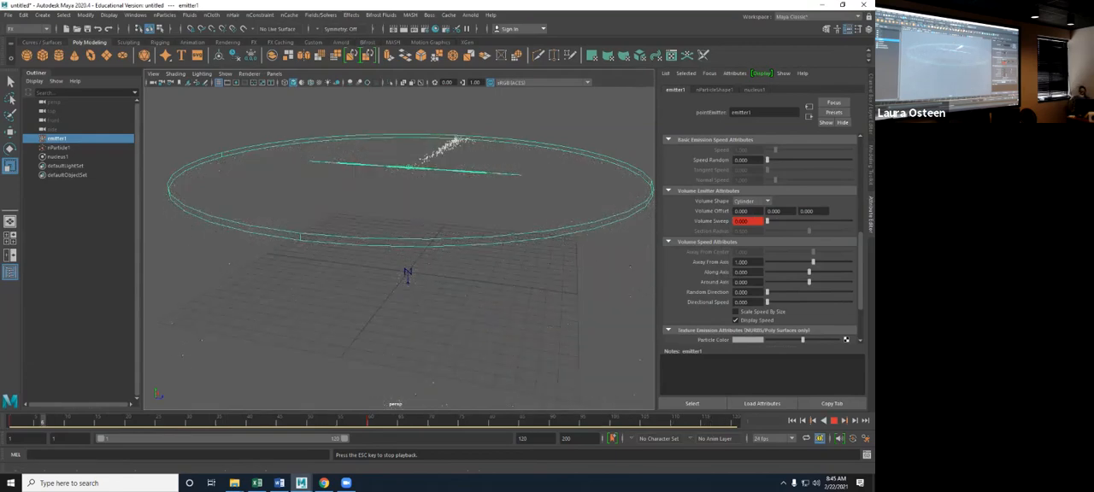
key("Escape")
- Break the Volume Sweep's animation connection, set the sweep to 360 and replay the simulation from frame 1
right_click(742, 222)
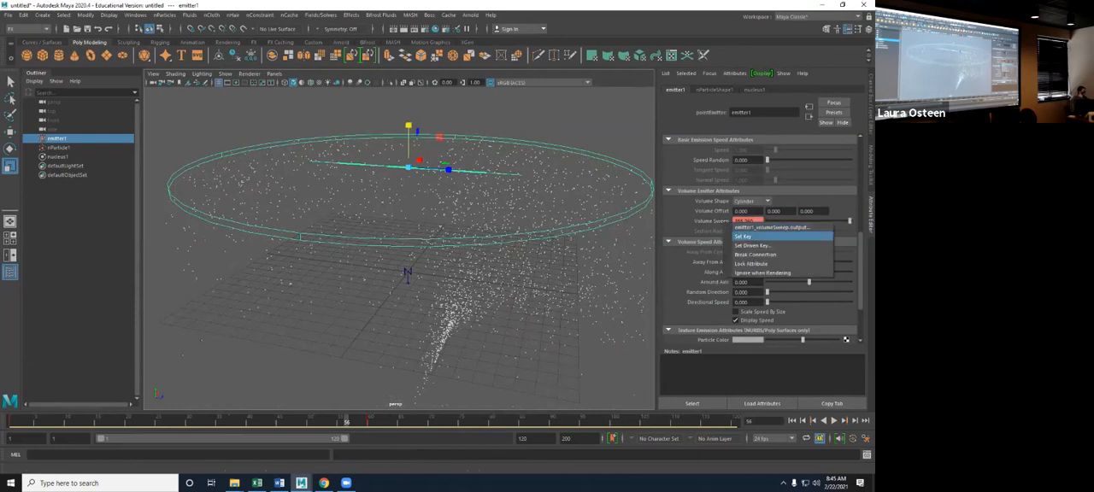
left_click(755, 255)
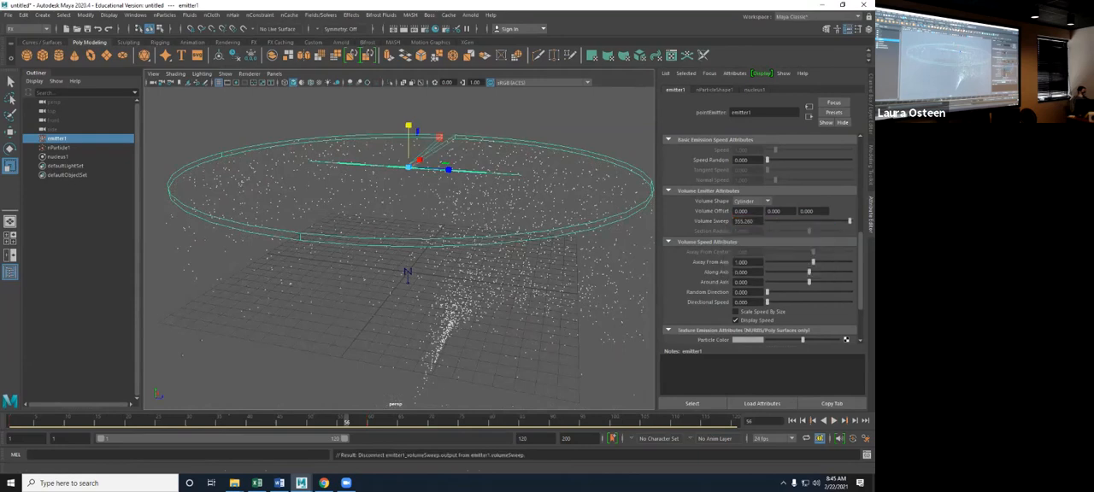
left_click_drag(850, 221, 857, 221)
left_click(792, 420)
left_click(834, 421)
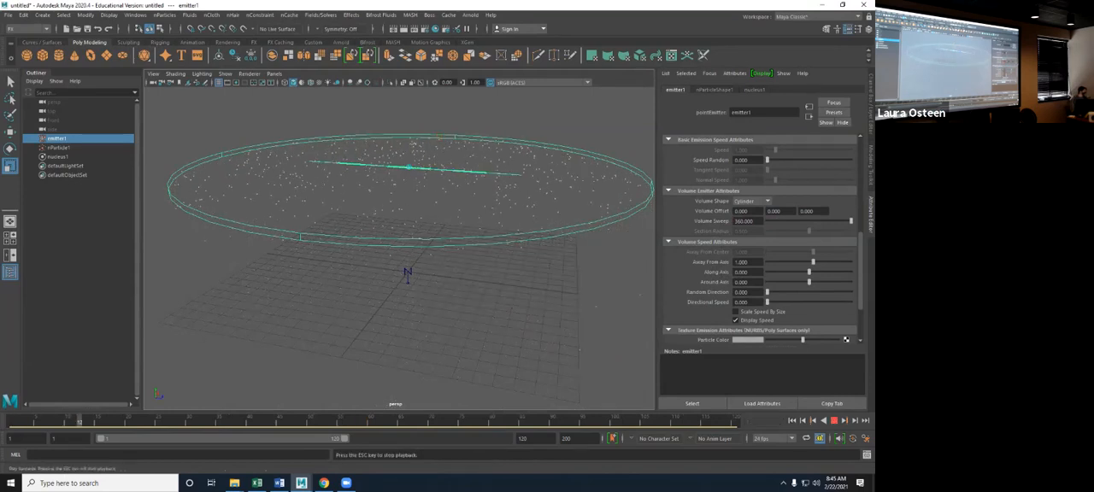
- Lower the Away From Axis speed to about 0.11 and play the simulation from frame 1
scroll(761, 247, "down", 2)
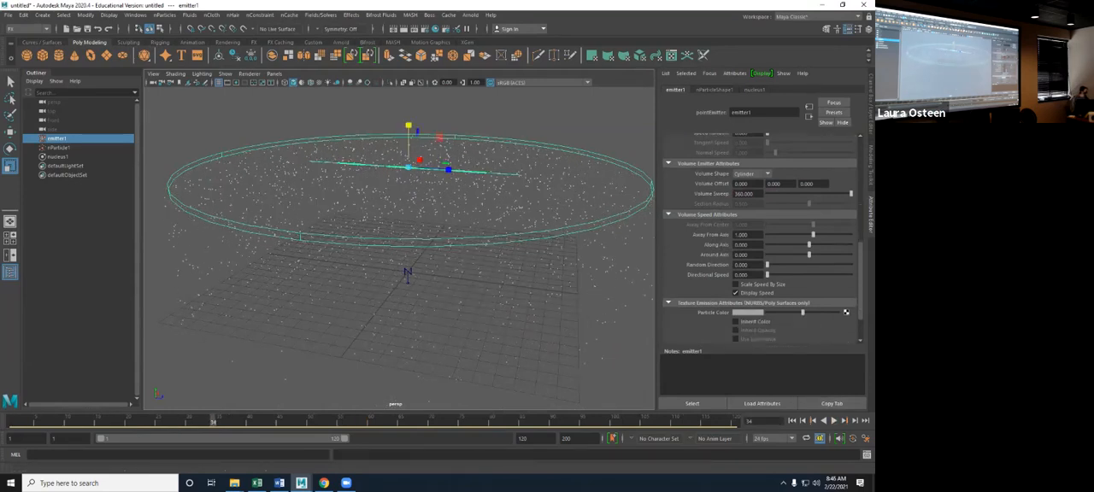
left_click_drag(479, 274, 517, 251, "alt")
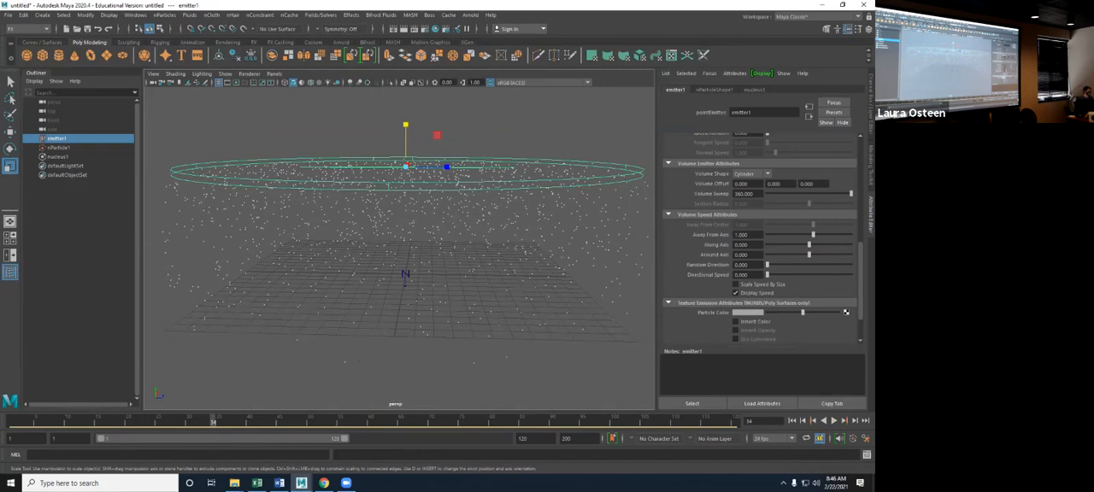
mouse_move(812, 235)
left_mouse_down()
mouse_move(782, 234)
mouse_move(808, 234)
left_mouse_up()
left_click(793, 421)
left_click(834, 421)
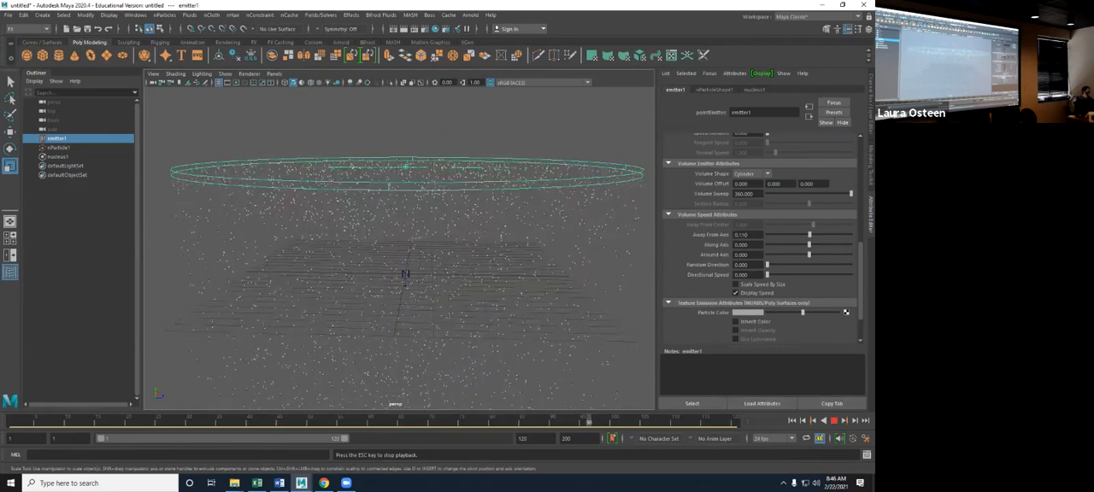
key("Escape")
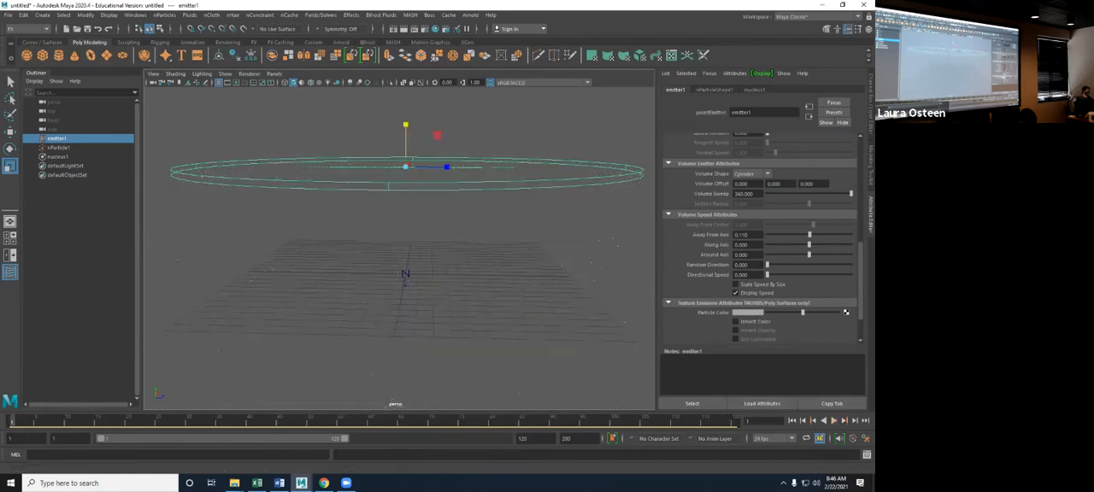
- Raise the nucleus1 gravity to about 60, play the simulation and return to frame 1
scroll(761, 239, "down", 2)
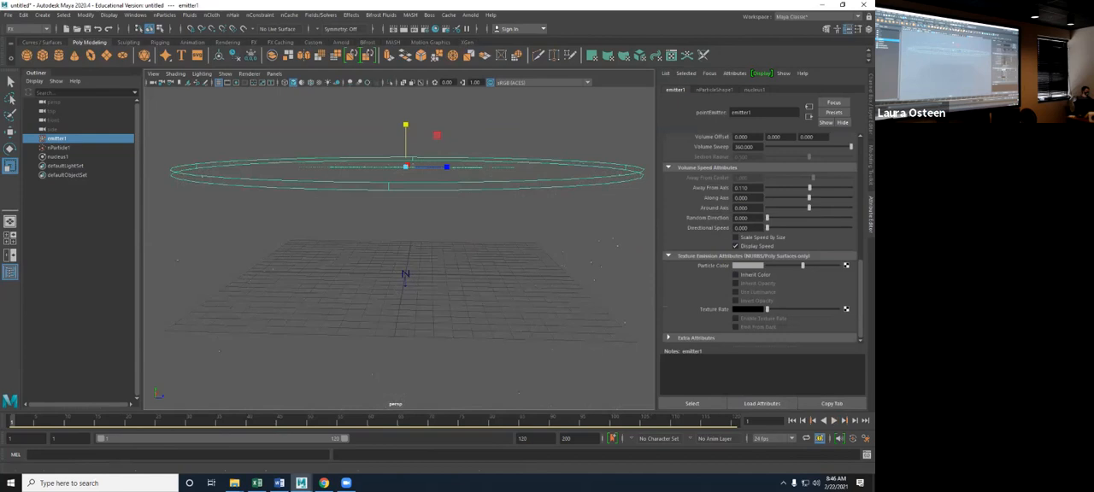
scroll(761, 240, "up", 6)
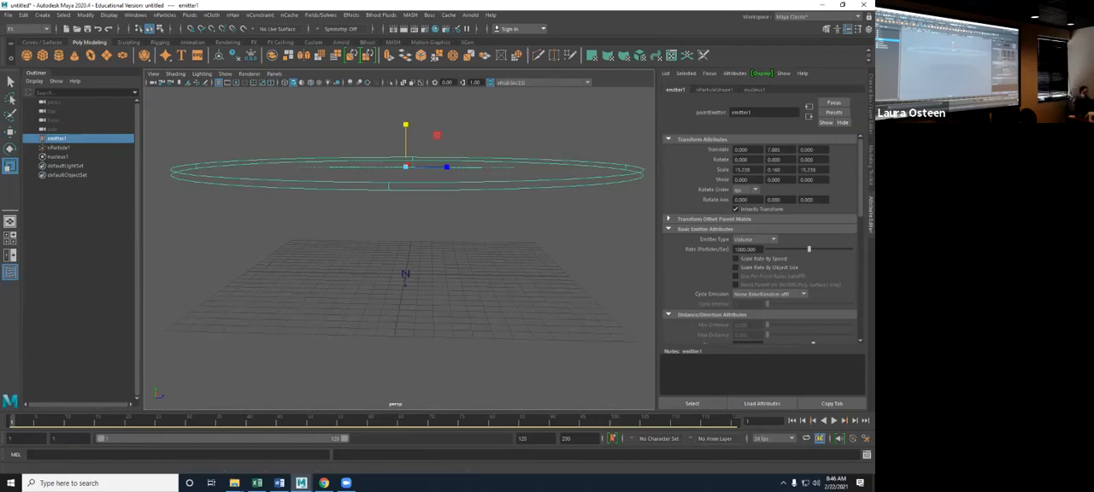
left_click(754, 89)
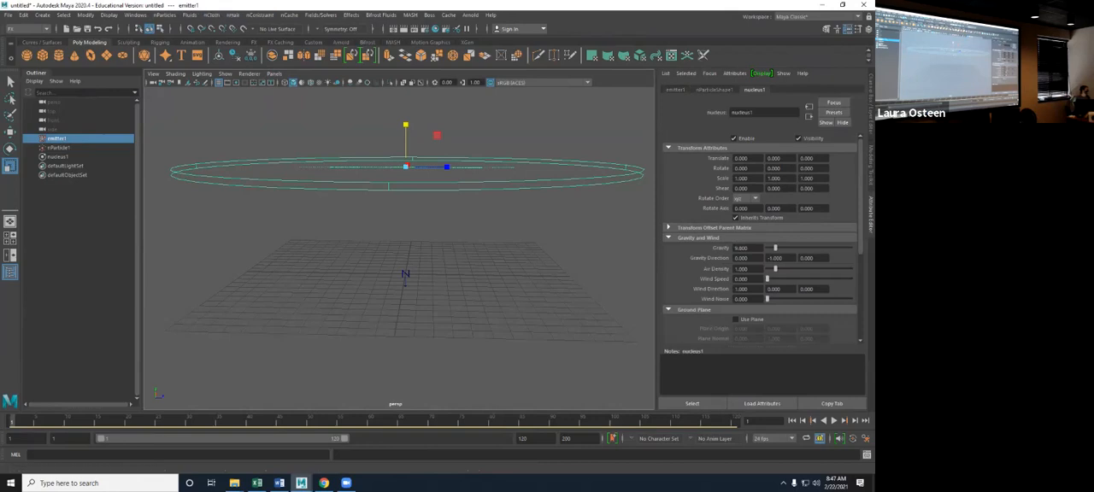
left_click(58, 157)
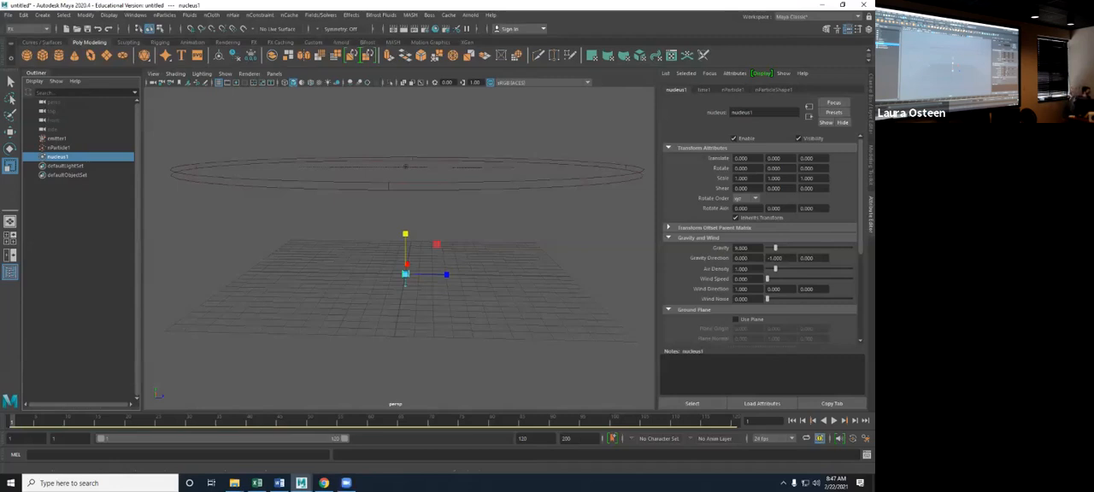
scroll(761, 239, "down", 1)
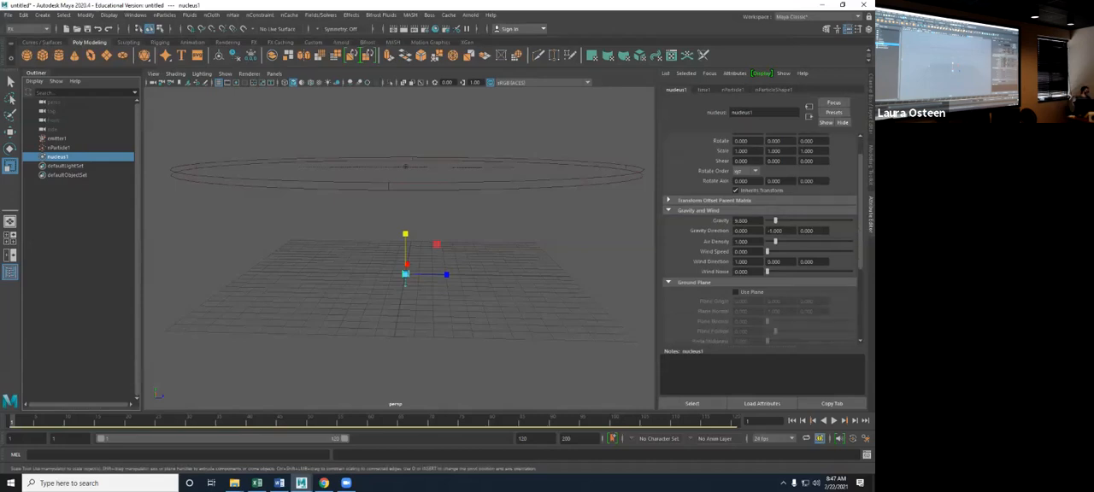
scroll(760, 240, "down", 1)
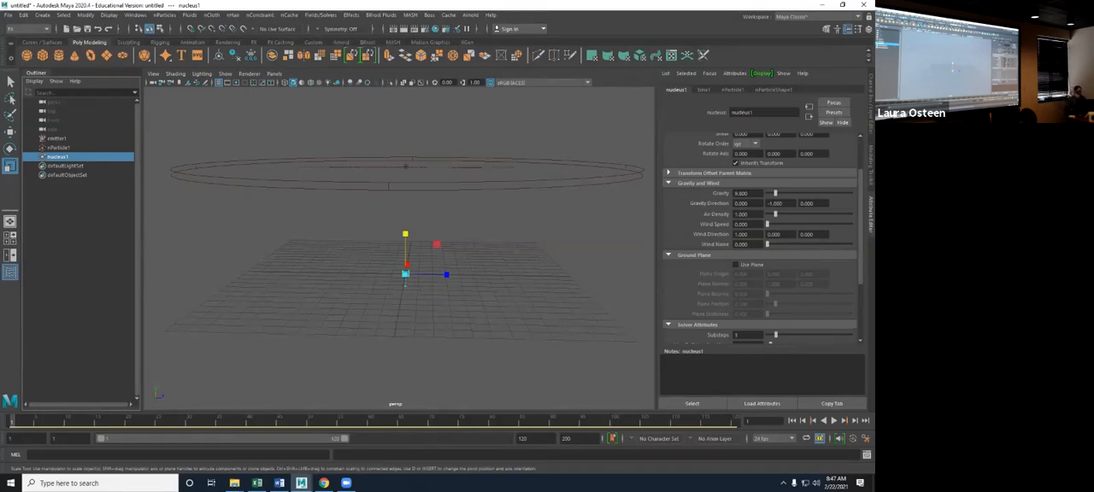
left_click_drag(776, 194, 818, 193)
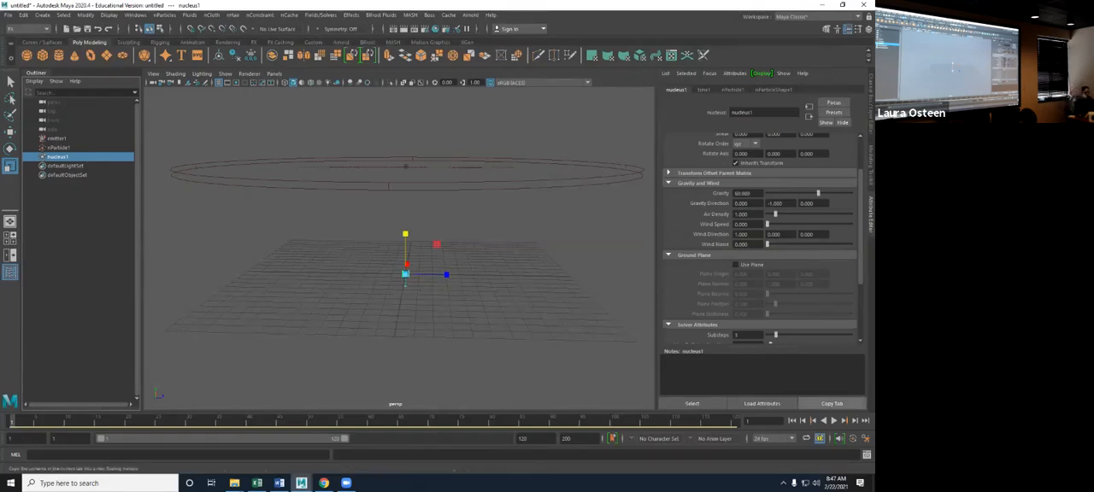
left_click(834, 420)
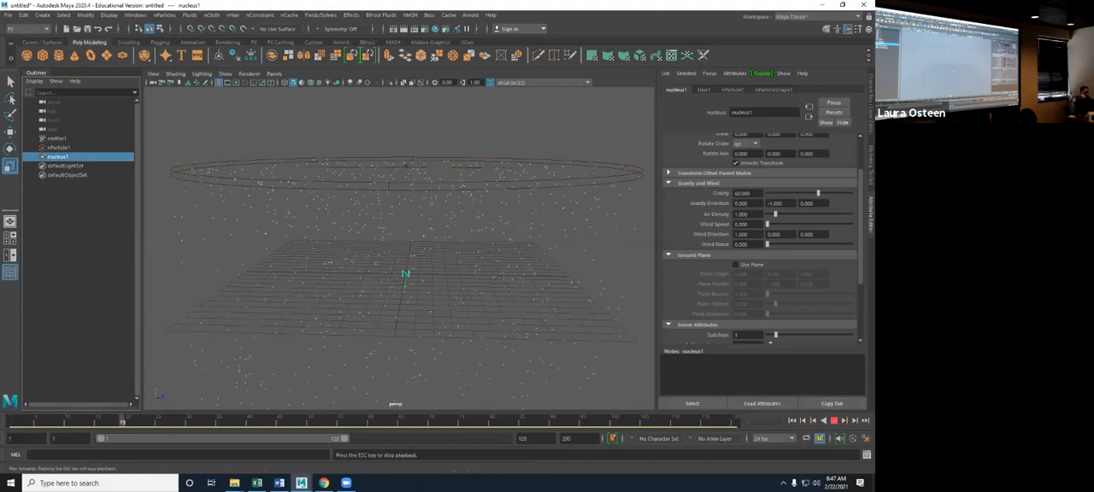
left_click(792, 421)
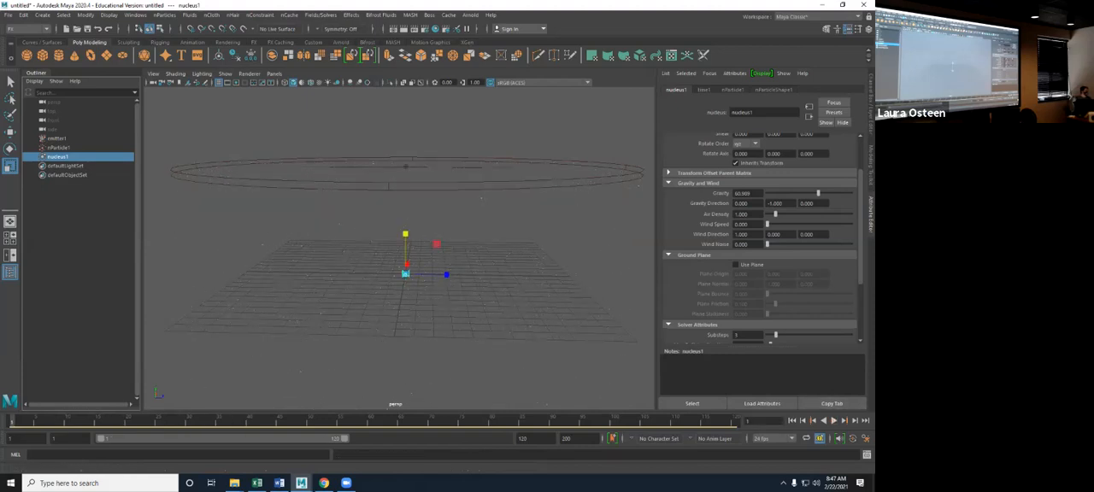
- Set the nucleus gravity to -9.8 and play the simulation
double_click(742, 193)
type("-9.8")
key("Return")
left_click(833, 420)
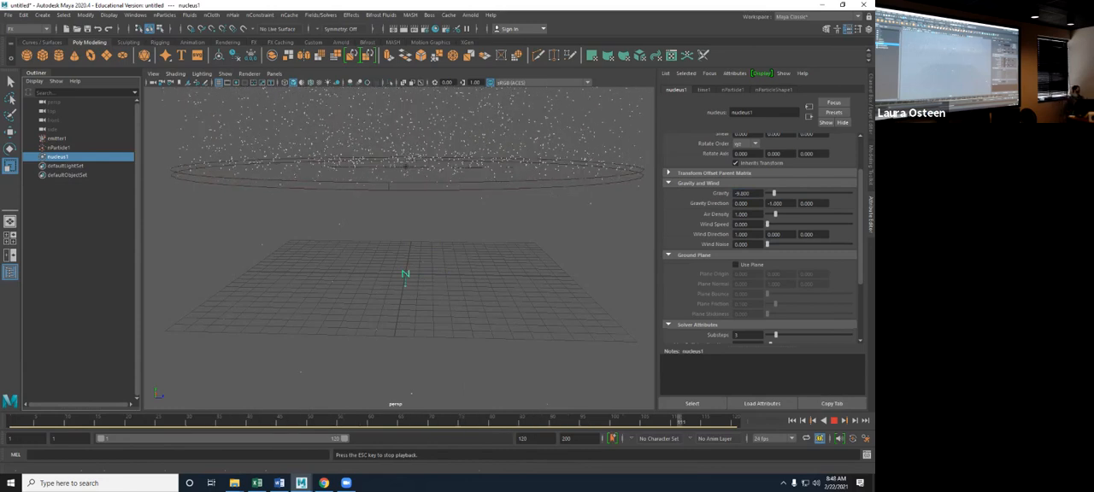
- Return to frame 1 and move emitter1 straight down to just above the grid
key("q")
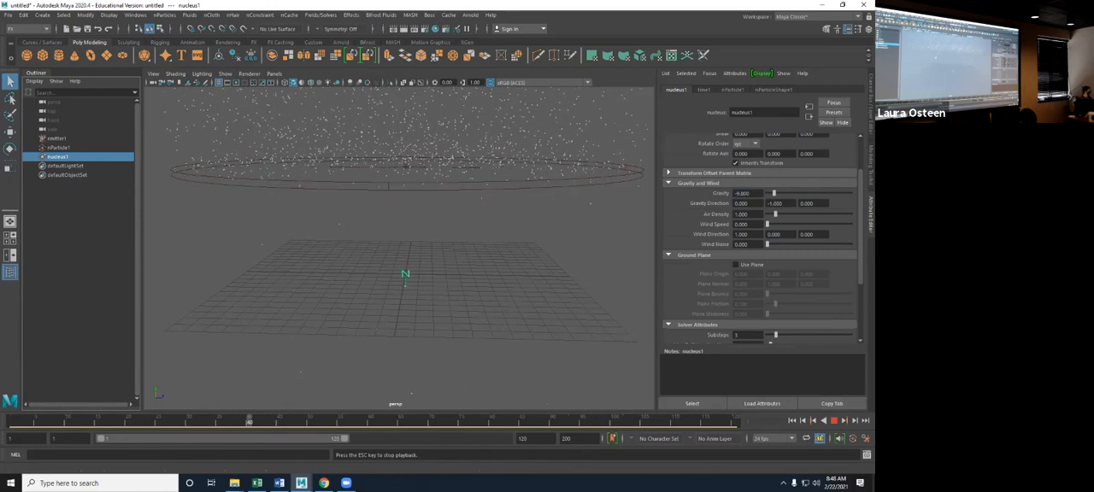
left_click(57, 138)
left_click(792, 420)
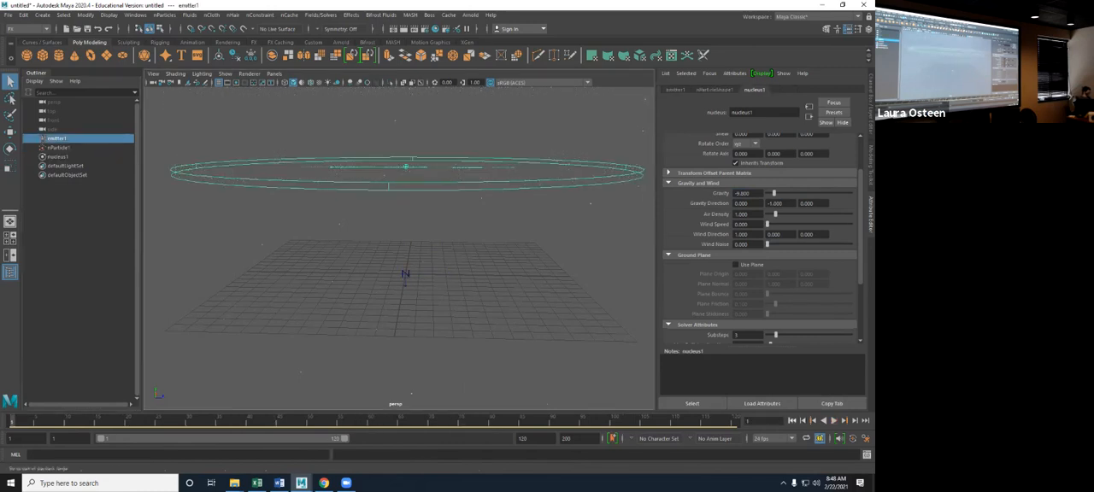
key("w")
left_click_drag(406, 120, 406, 220)
left_click_drag(405, 275, 400, 271, "alt")
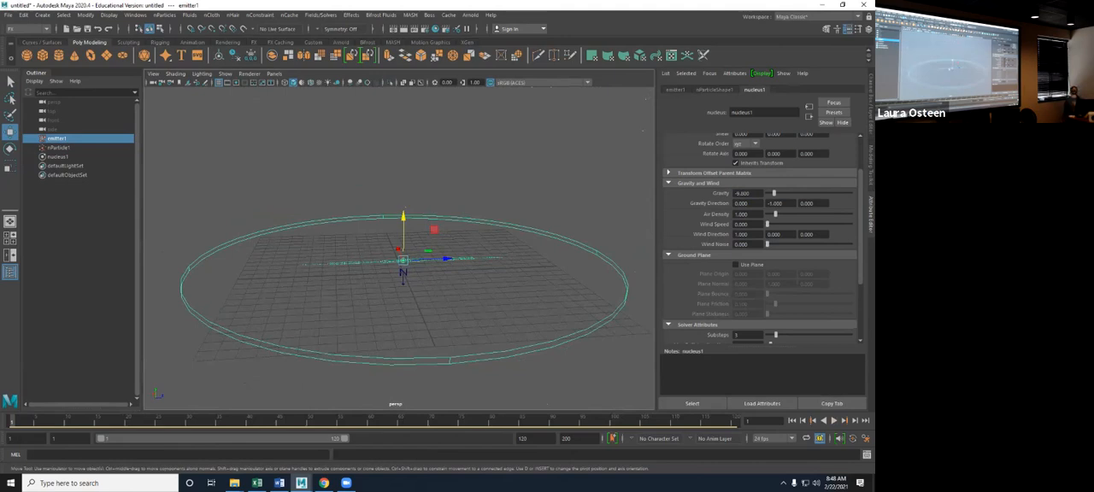
left_click_drag(403, 290, 403, 274, "alt")
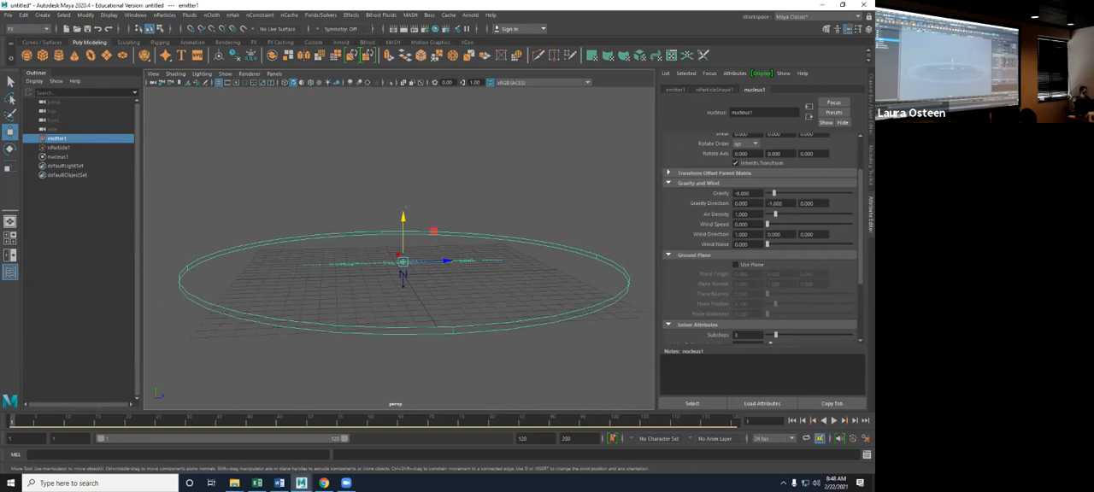
- Raise the nucleus air density to about 5.6, play the simulation and return to frame 1
left_click_drag(774, 214, 813, 214)
key("alt+v")
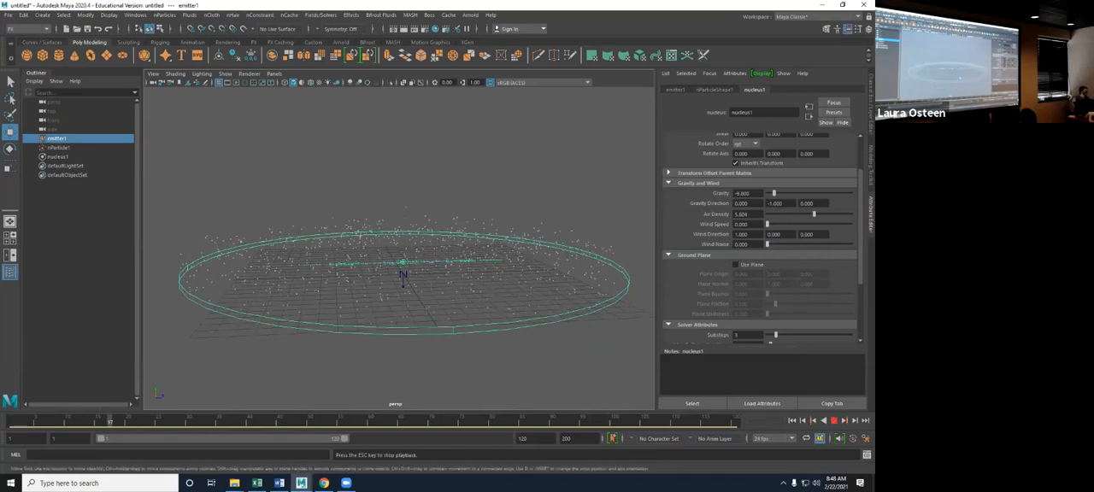
left_click_drag(464, 291, 455, 268, "alt")
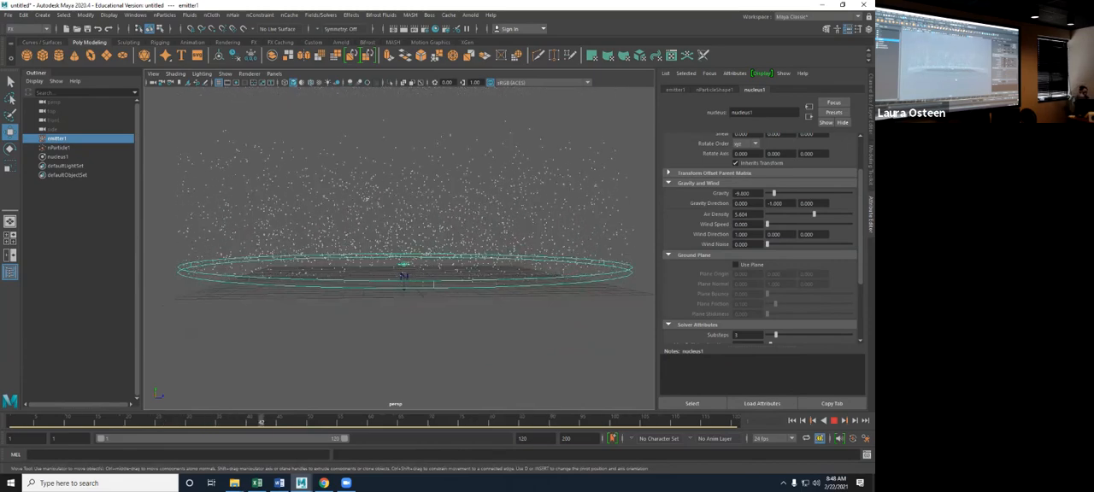
left_click(834, 421)
left_click(792, 421)
- Set the wind speed to about 6.6 and the wind noise to about 0.37, and play the simulation
left_click_drag(768, 224, 798, 244)
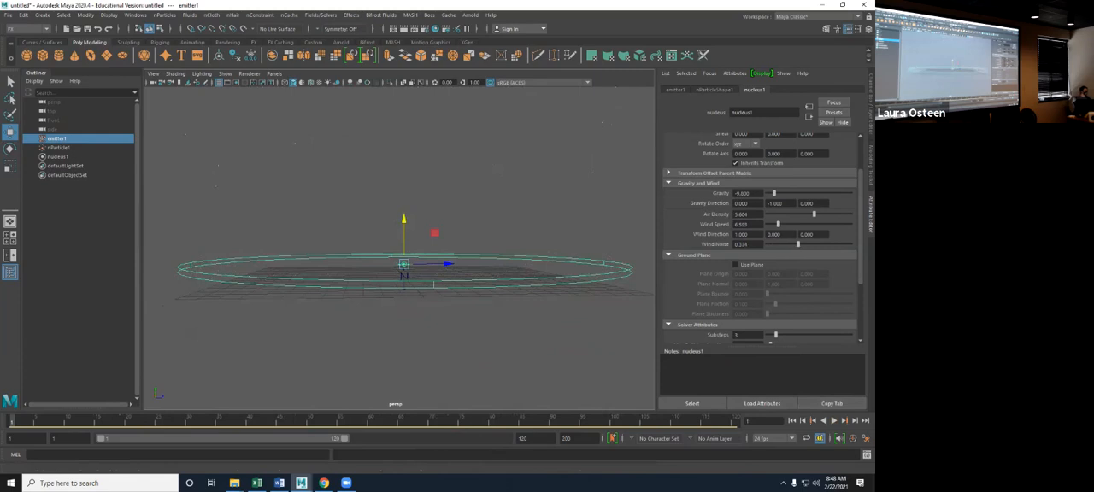
left_click(833, 421)
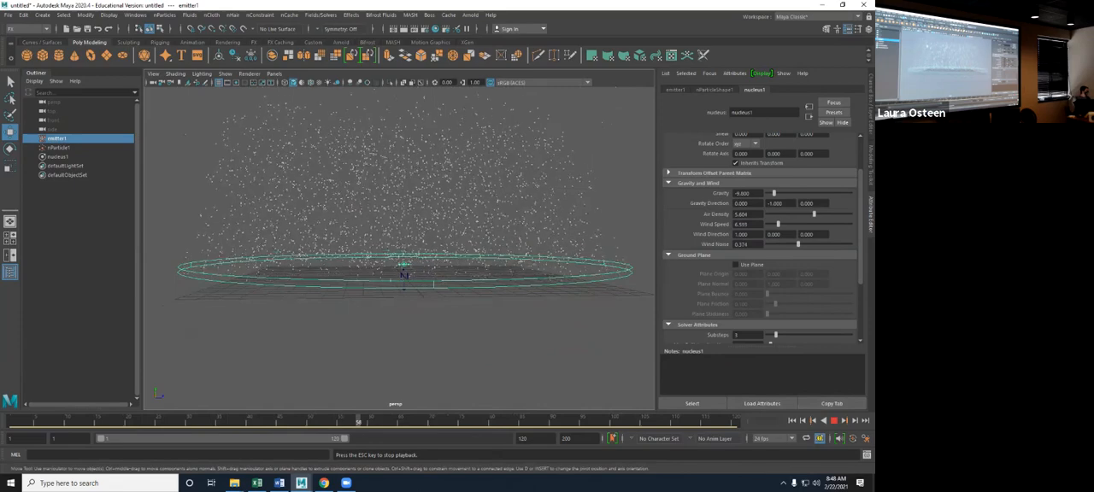
left_click_drag(513, 274, 440, 288, "alt")
right_click_drag(440, 288, 410, 289, "alt")
right_click_drag(284, 292, 205, 293, "alt")
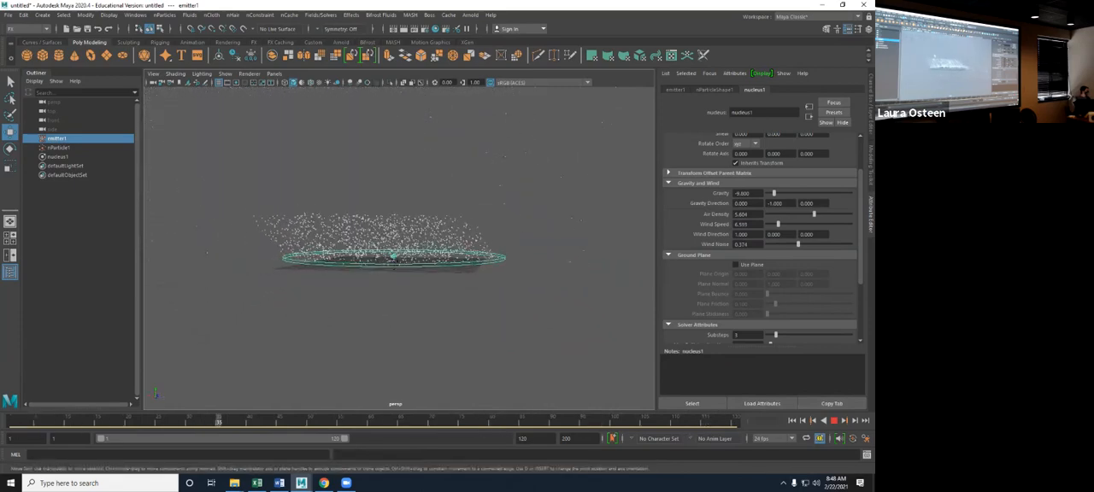
- Raise the wind noise to about 0.7 during playback, stop the simulation and undo the wind speed and noise changes
left_click_drag(798, 245, 826, 244)
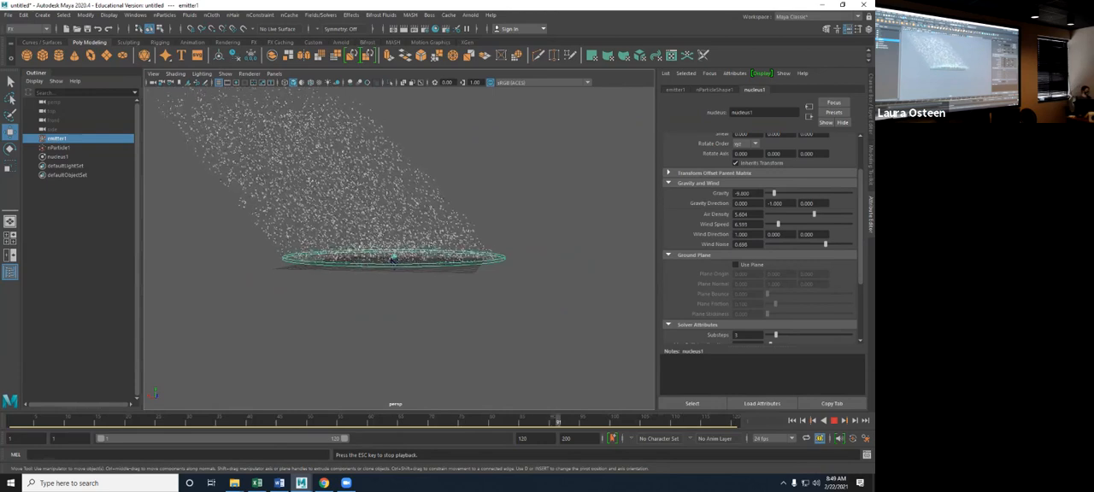
key("Escape")
key("ctrl+z")
key("ctrl+z")
key("ctrl+z")
key("ctrl+z")
- Enable the nucleus ground plane and raise emitter1 well above the grid
left_click_drag(402, 299, 405, 337, "alt")
right_click_drag(406, 338, 484, 369, "alt")
left_click(735, 265)
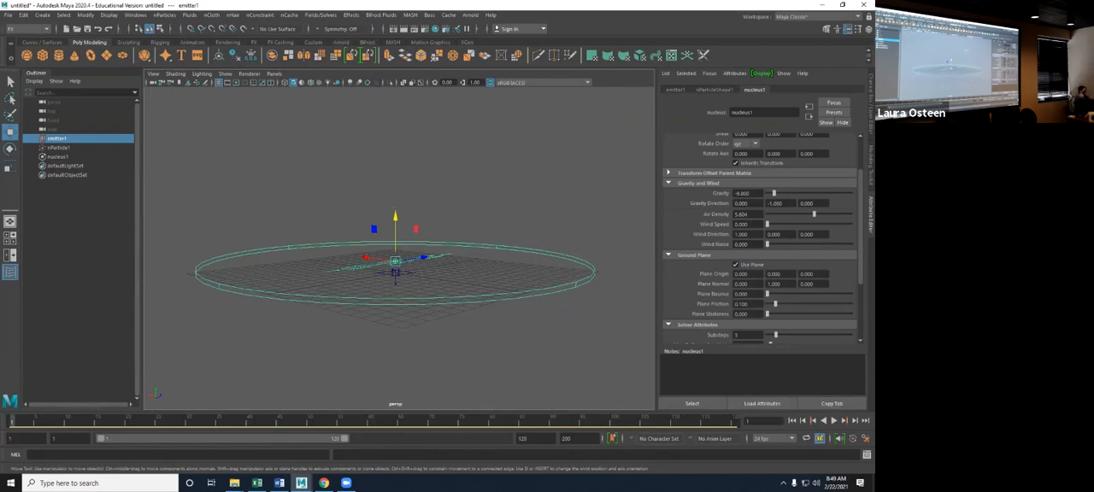
left_click_drag(395, 218, 395, 137)
- Set the nucleus gravity to 9.8 and play the particles falling onto the ground plane
left_click(736, 194)
key("BackSpace")
key("Return")
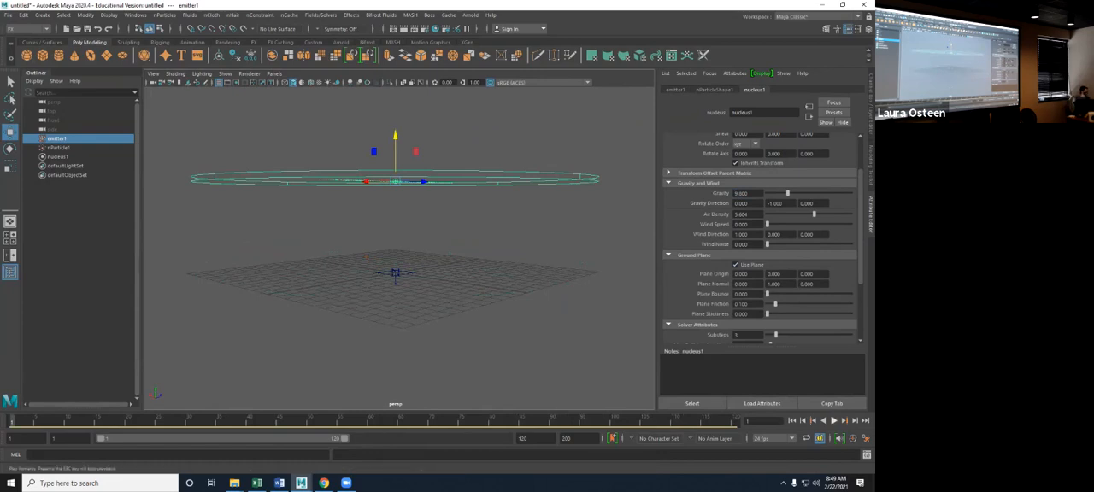
left_click(833, 421)
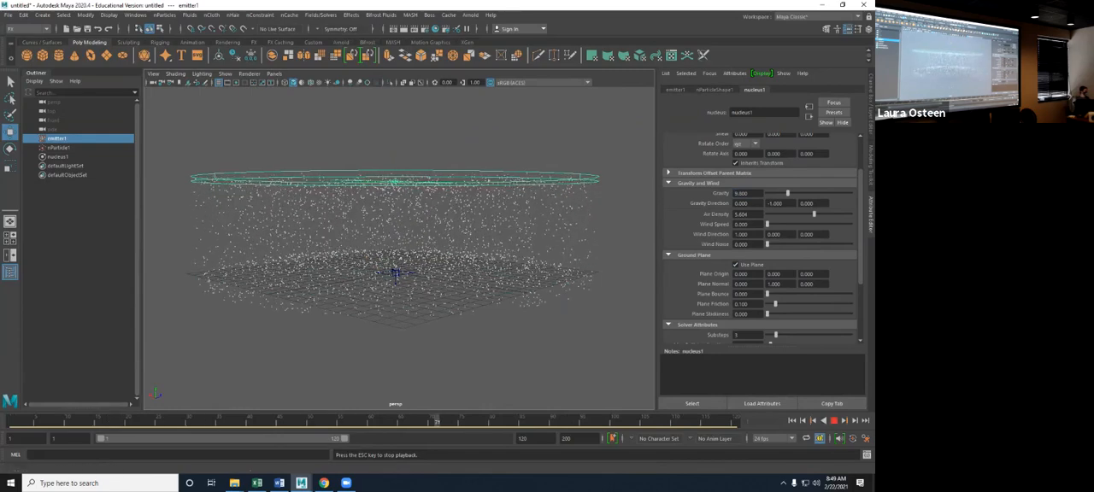
left_click_drag(478, 257, 448, 243, "alt")
right_click_drag(448, 243, 491, 253, "alt")
mouse_move(492, 253)
left_mouse_down("alt")
mouse_move(490, 228)
mouse_move(487, 266)
left_mouse_up("alt")
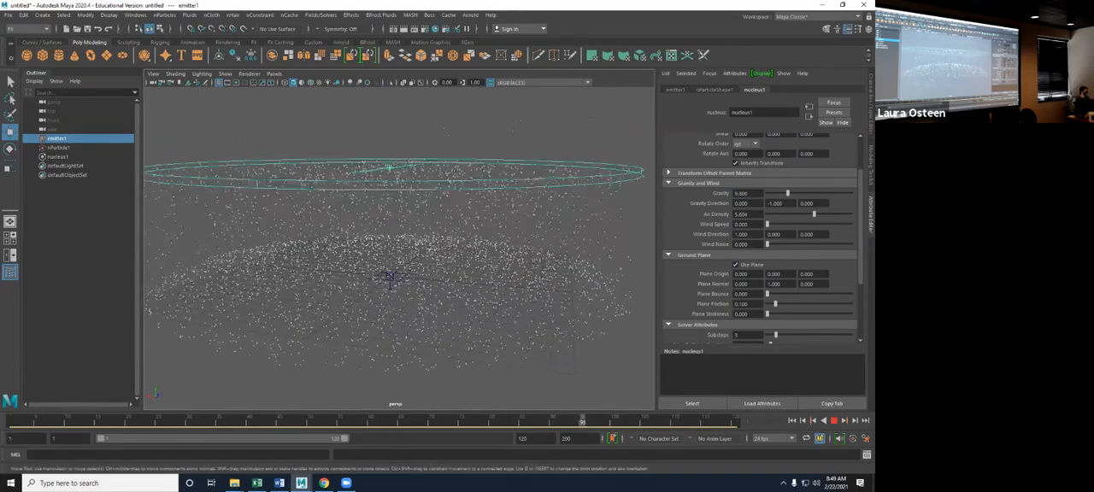
- Set the plane bounce to about 0.36 and the plane friction to 0, and play the simulation from frame 1
left_click_drag(768, 294, 798, 294)
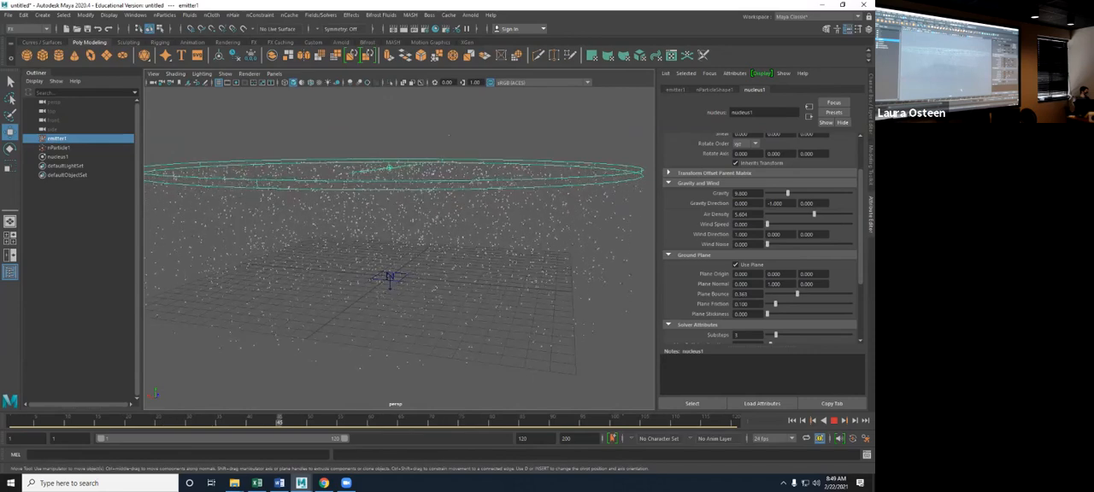
key("Escape")
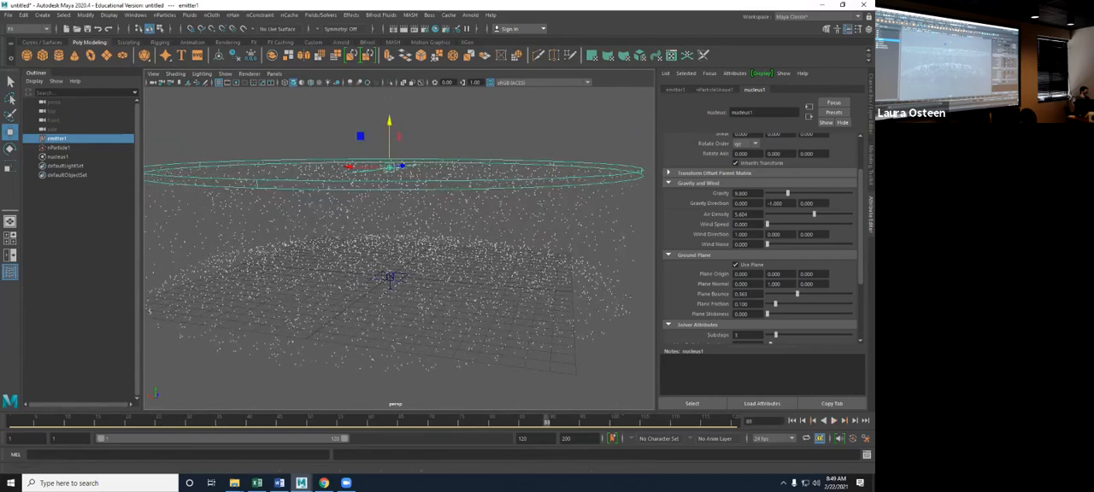
left_click(792, 420)
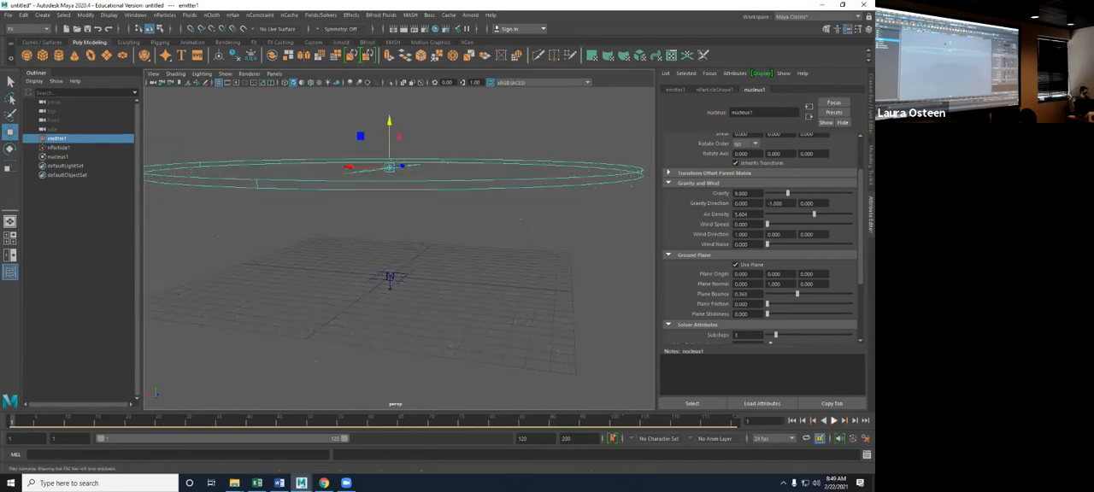
left_click(834, 421)
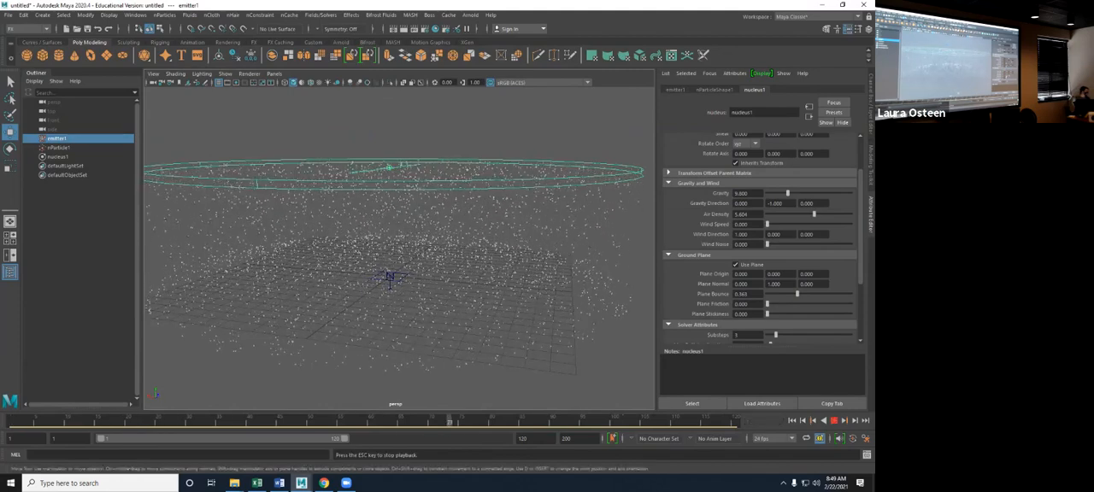
- Raise the plane stickiness to about 1.2, replay the simulation and return to frame 1
key("Escape")
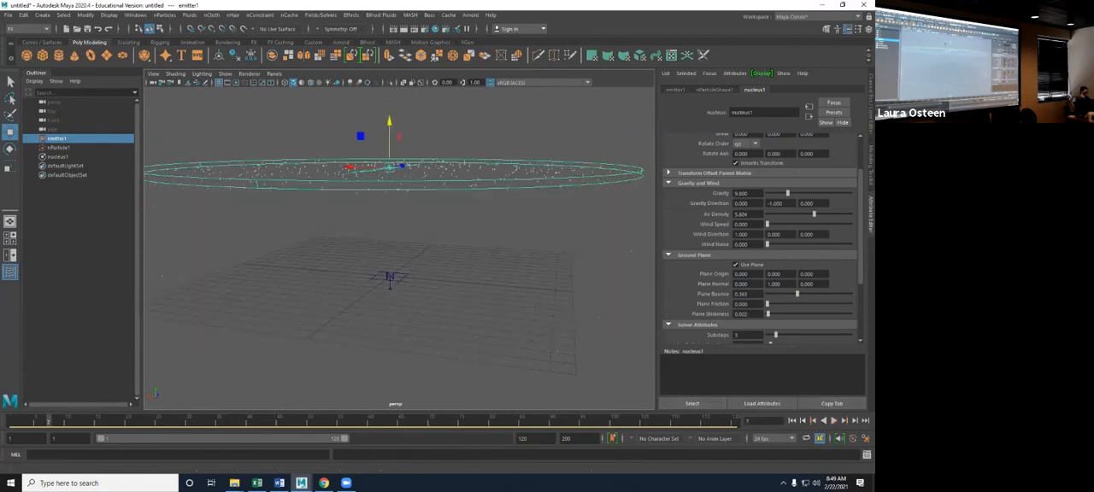
key("alt+v")
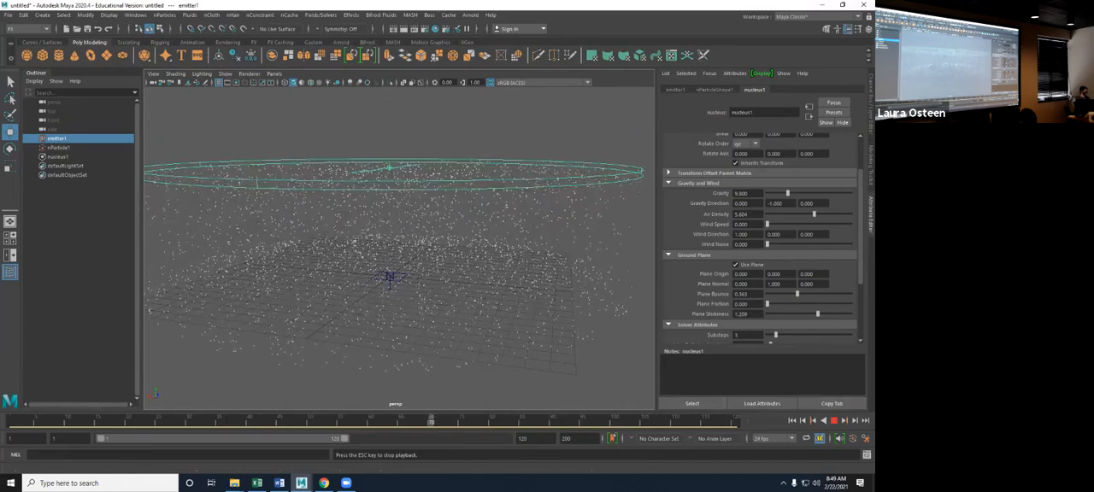
left_click(834, 421)
left_click(792, 420)
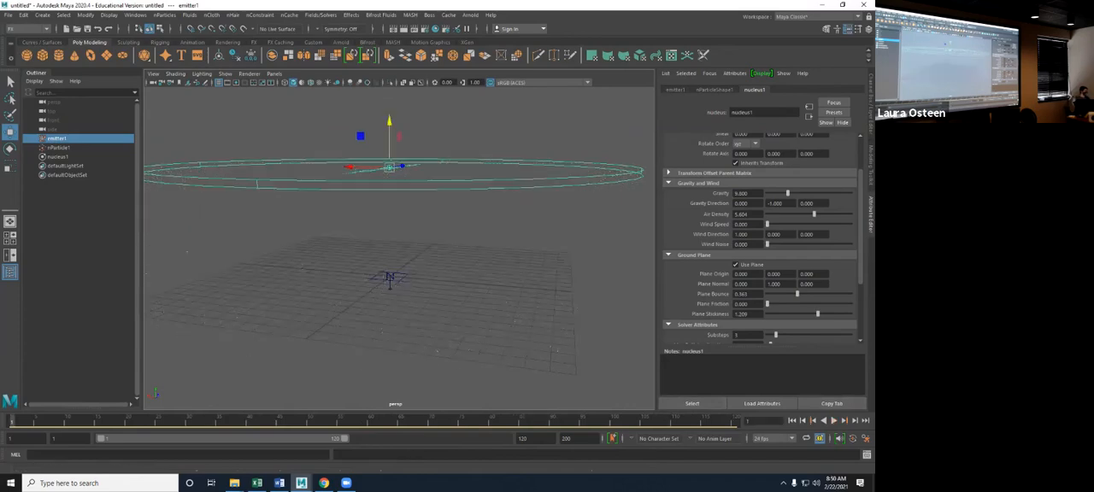
- Set the plane stickiness to 0 and the nucleus gravity to -9.8
left_click_drag(818, 314, 766, 314)
left_click(736, 194)
type("-")
key("Return")
- Move emitter1 back down to just above the grid and disable the nucleus ground plane
left_click_drag(389, 122, 391, 200)
left_click_drag(390, 282, 390, 287, "alt")
left_click(735, 265)
left_click_drag(479, 282, 499, 270, "alt")
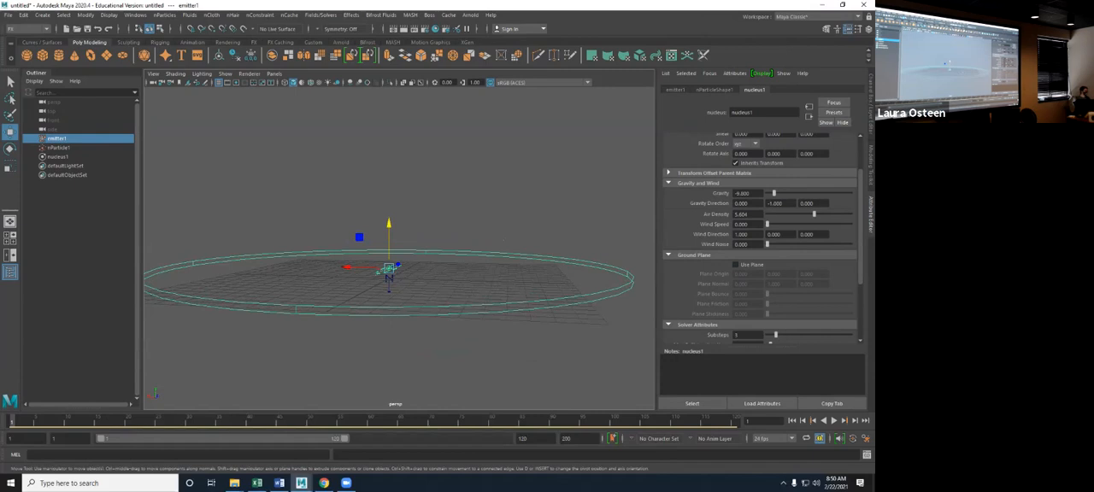
- Examine the nucleus solver substeps and max collision iterations, and expand the time attributes to review the start frame
scroll(760, 239, "down", 4)
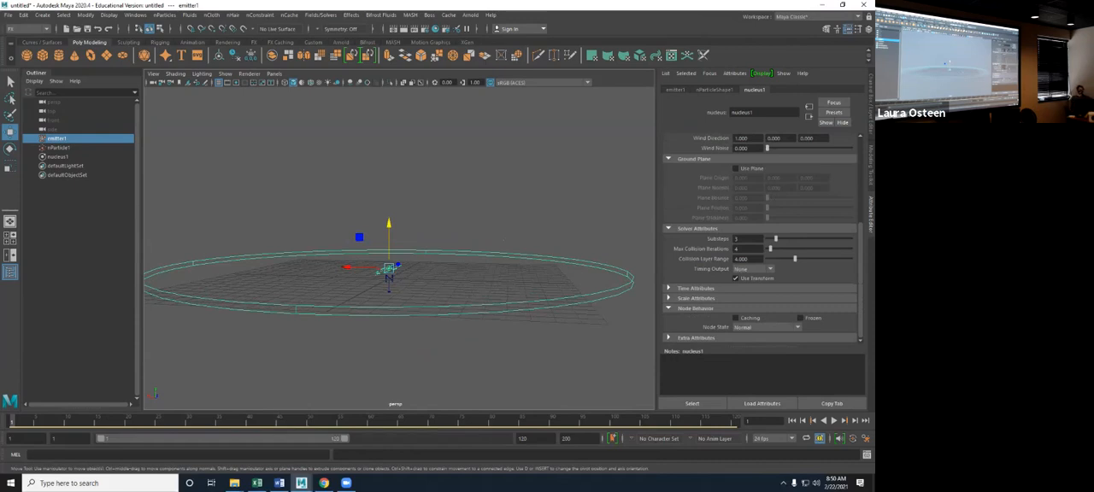
left_click(746, 239)
key("Tab")
left_click(695, 289)
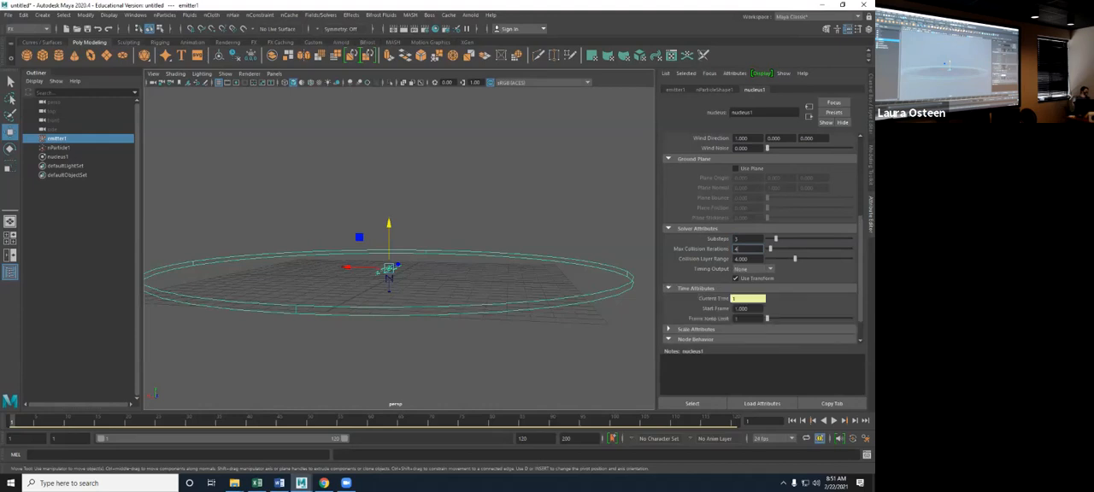
scroll(761, 239, "down", 1)
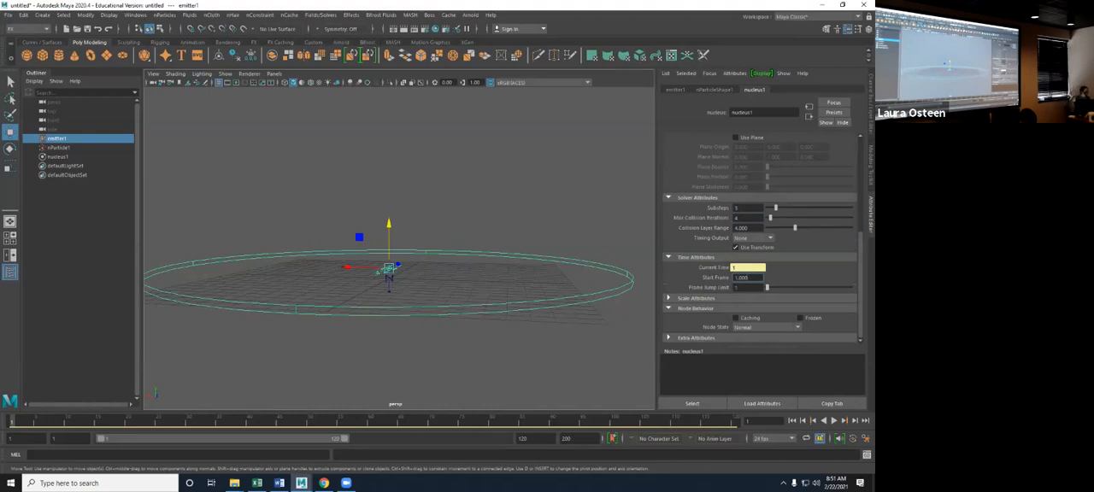
- Expand the scale attributes, collapse the solver and time attributes, and open the Time Scale value for editing
left_click(669, 298)
left_click(669, 258)
left_click(669, 207)
left_click(741, 288)
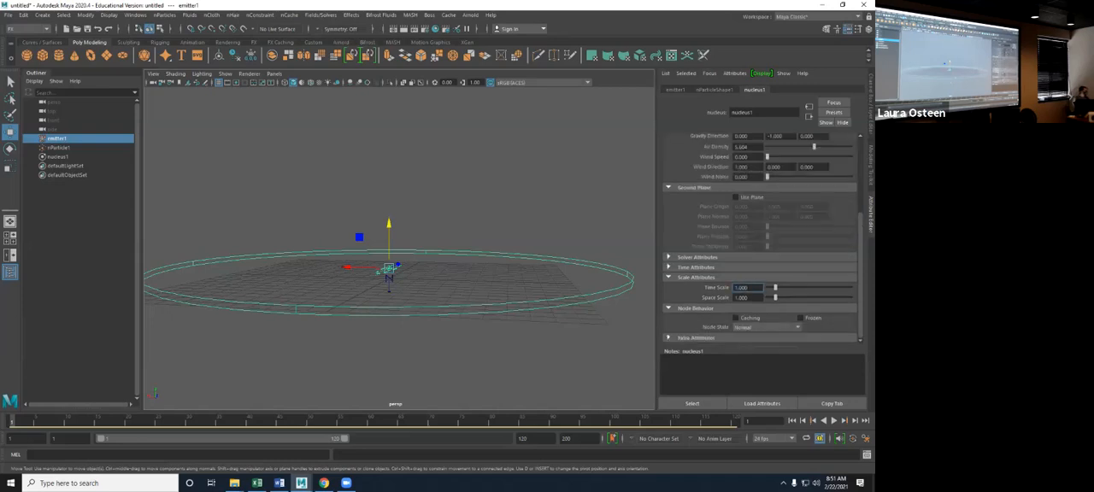
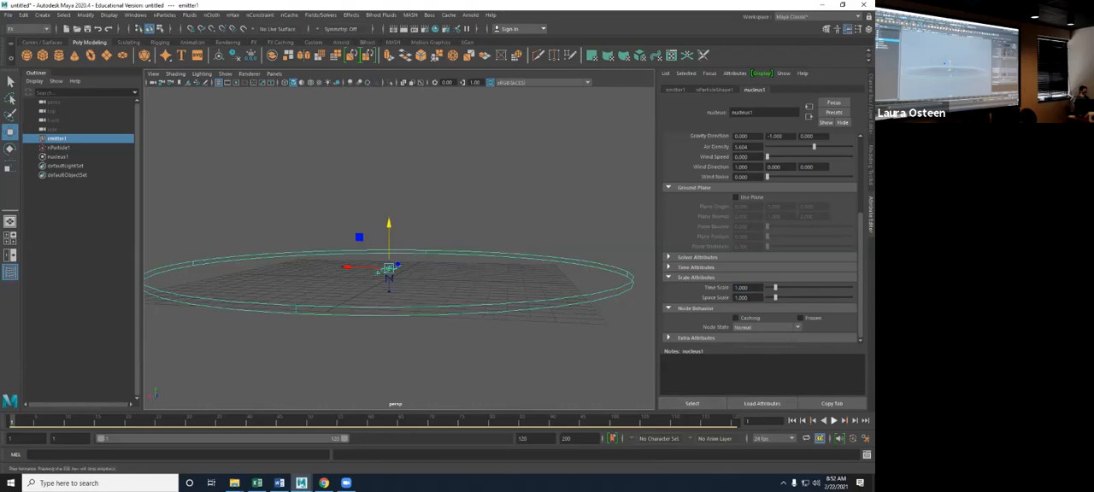
- Play the particle simulation at the current scale settings and rewind it to frame 1
left_click(834, 420)
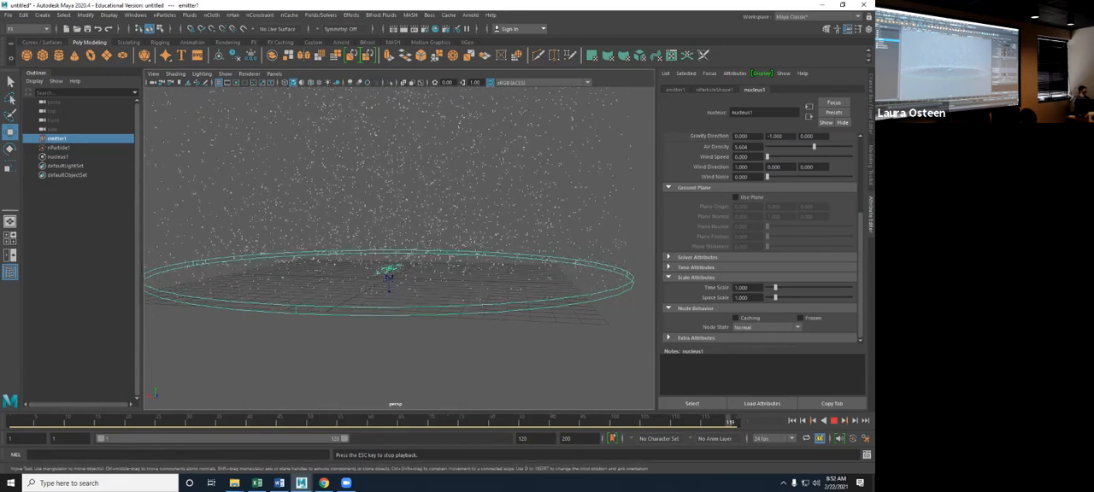
key("Escape")
left_click(791, 420)
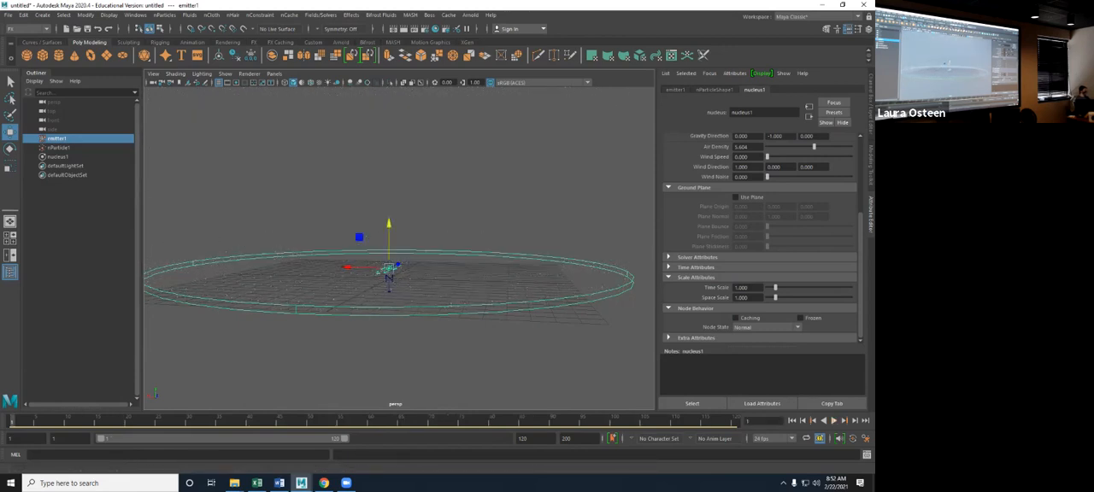
- Try a nucleus Space Scale of 0.1, play the simulation, and rewind it
double_click(741, 297)
type(".1")
key("Return")
key("alt+v")
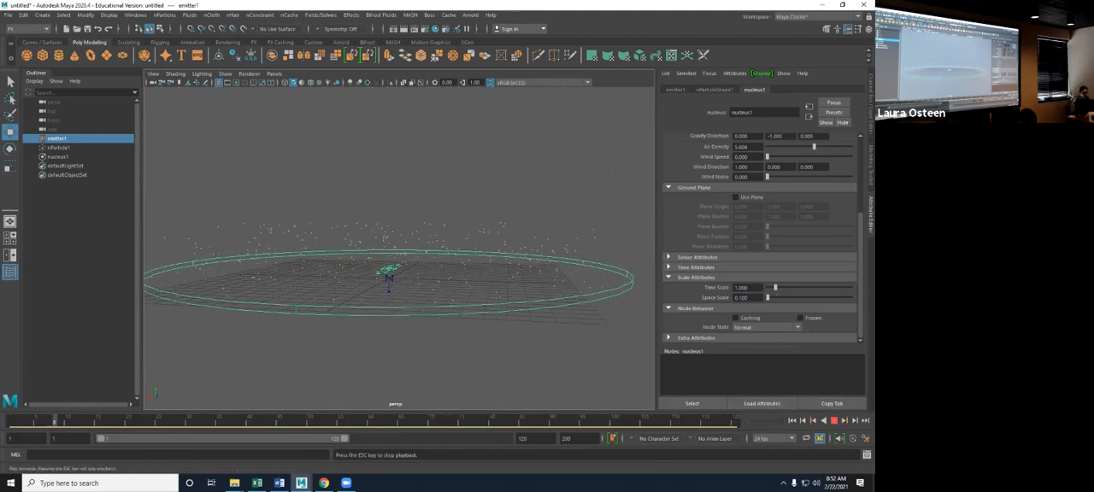
key("Escape")
left_click(793, 420)
- Set the nucleus Space Scale back to 1
double_click(741, 297)
type("1")
key("Return")
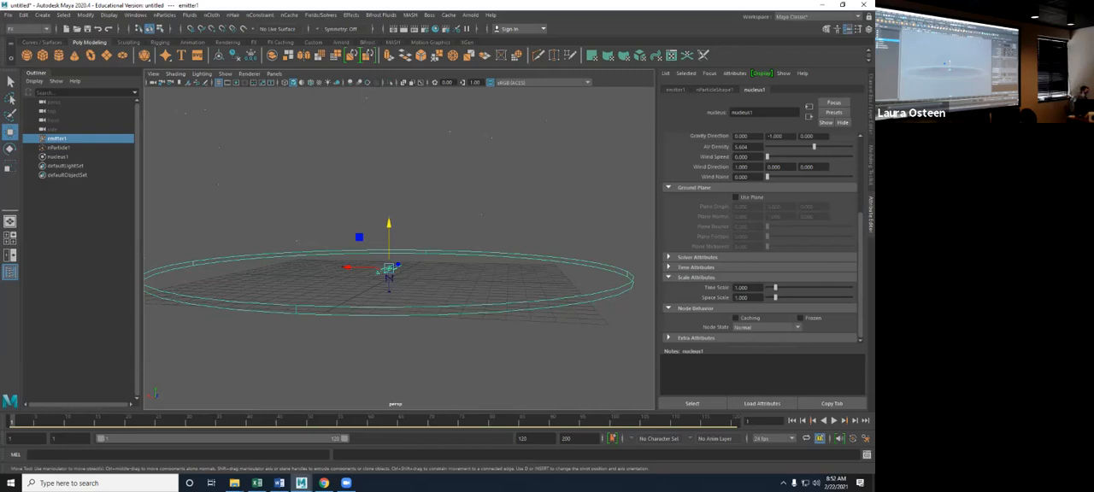
- Show the Count attributes of nParticleShape1 and play the simulation to check the particle count
scroll(761, 239, "up", 5)
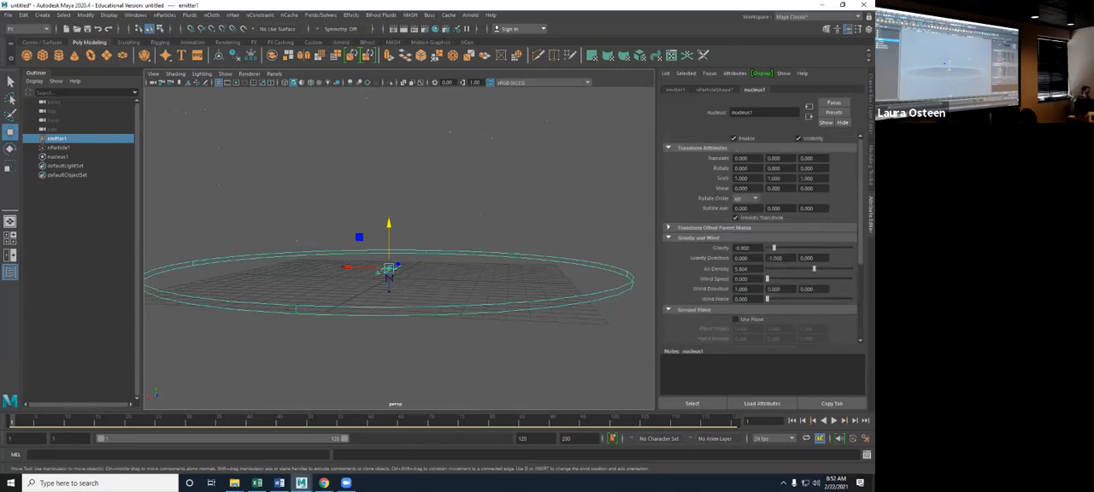
left_click(714, 89)
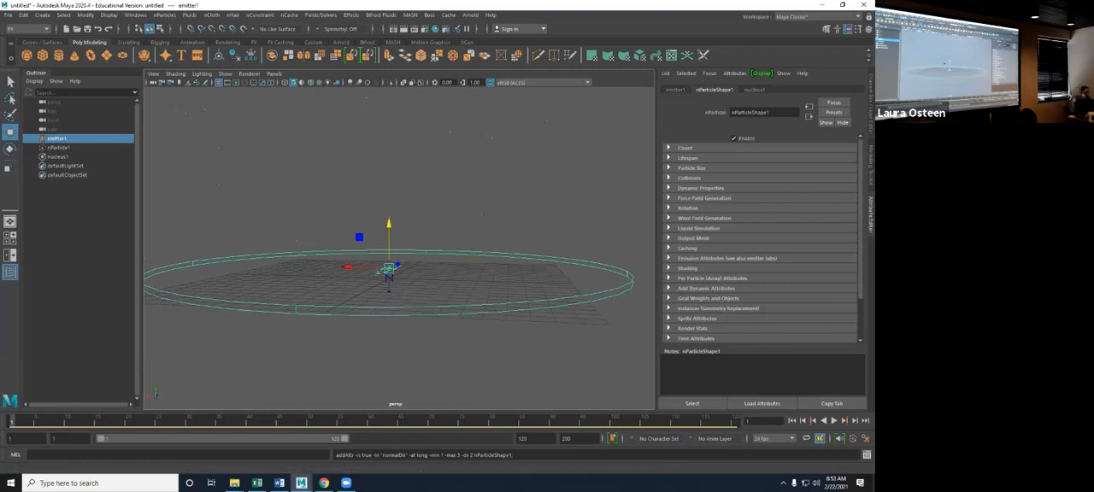
left_click(669, 148)
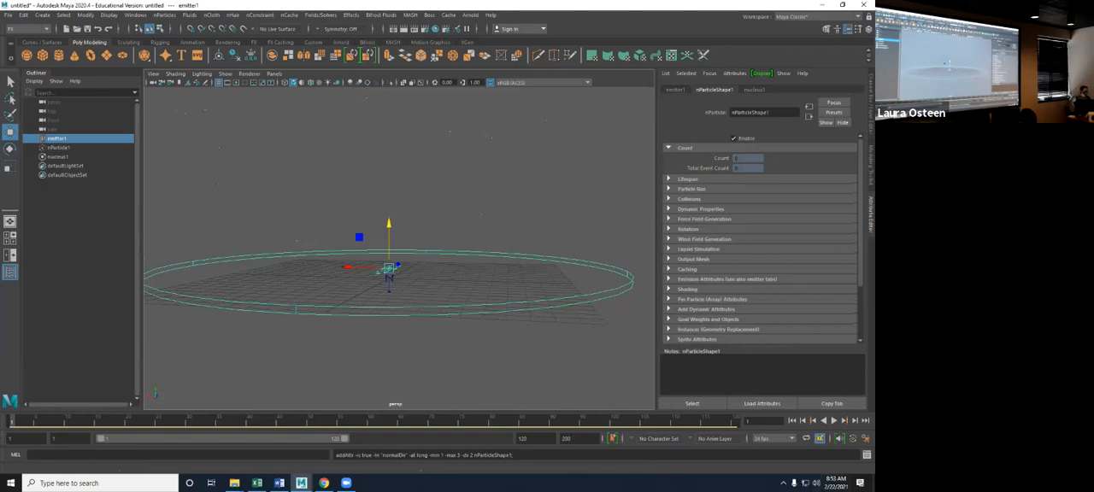
left_click(834, 421)
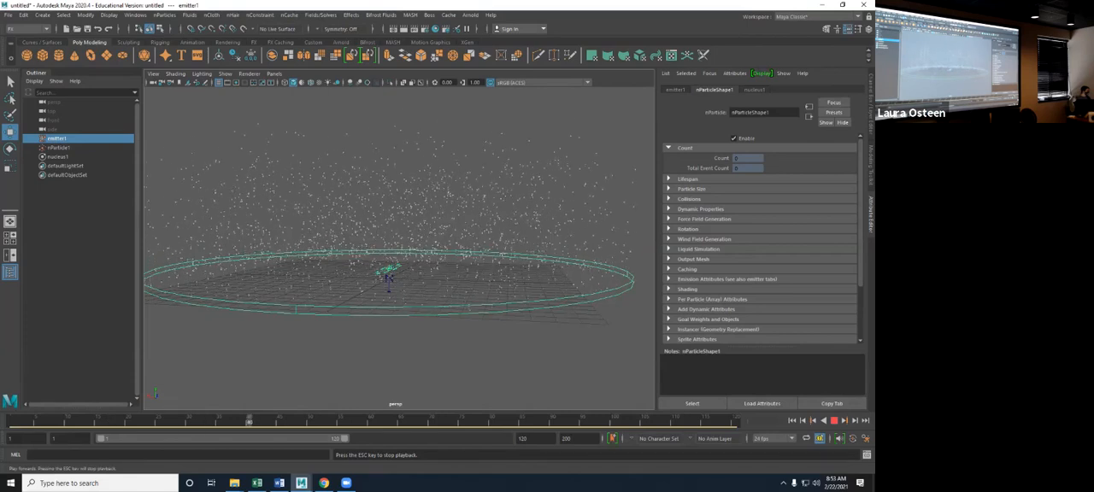
key("Escape")
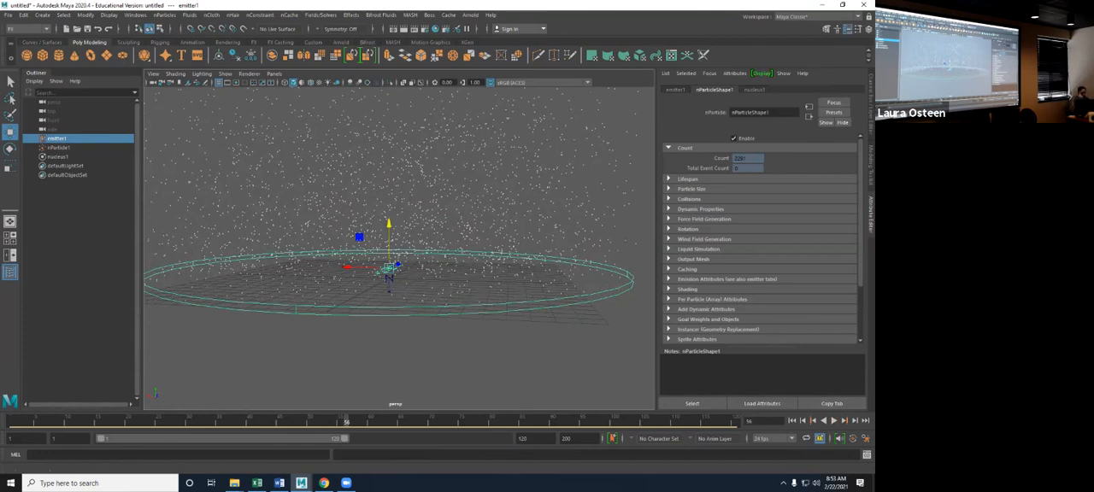
- Set the Lifespan Mode of nParticleShape1 to Random range and play the simulation from the start
left_click(669, 179)
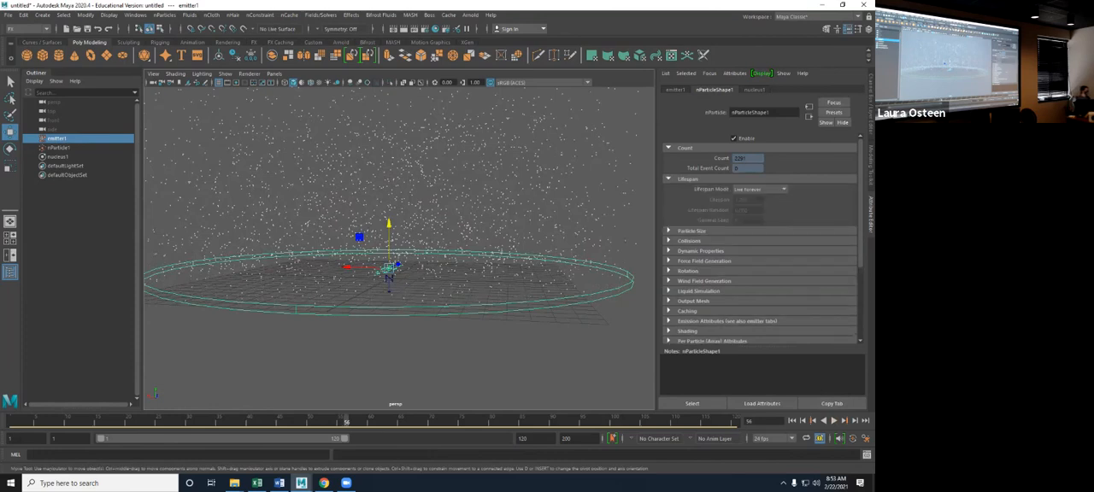
left_click(792, 420)
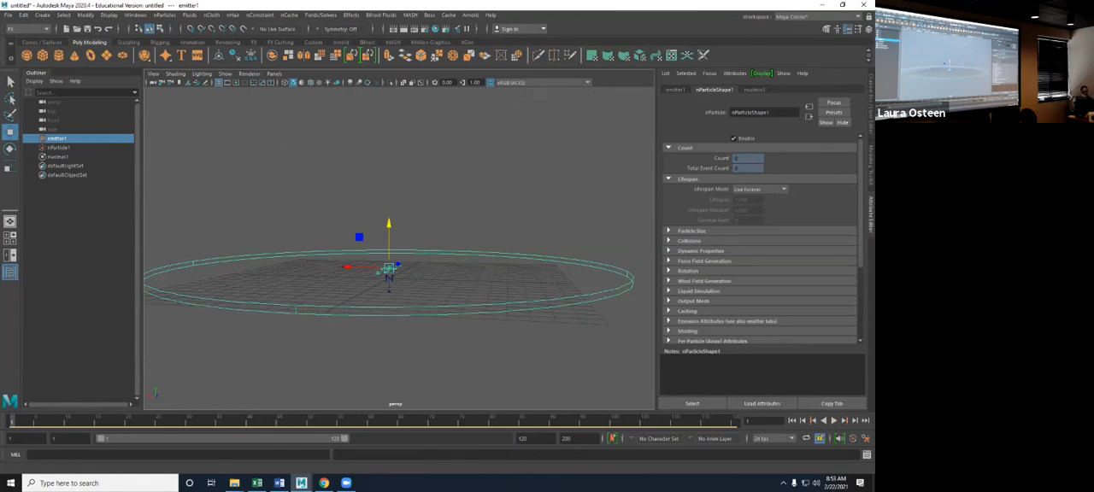
left_click(760, 189)
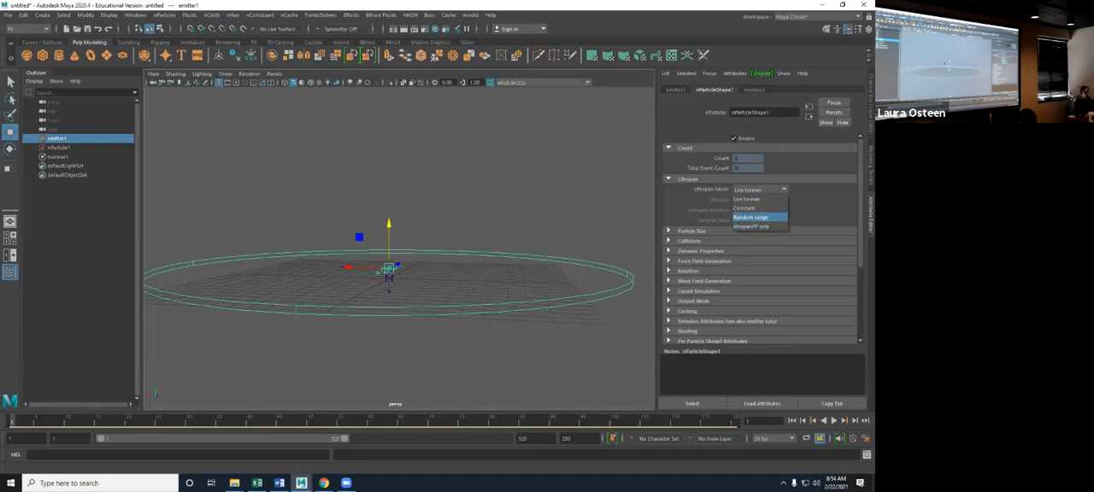
left_click(751, 217)
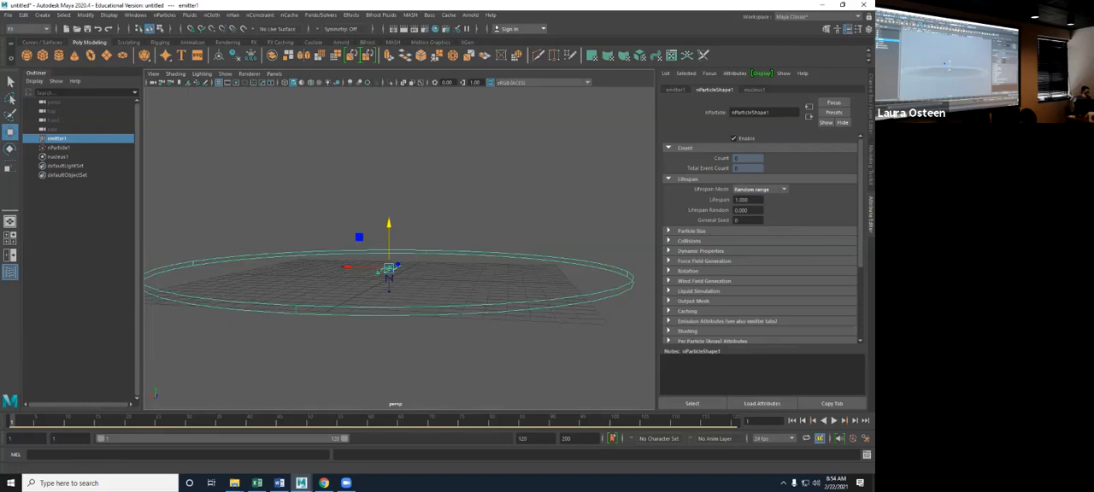
left_click(834, 421)
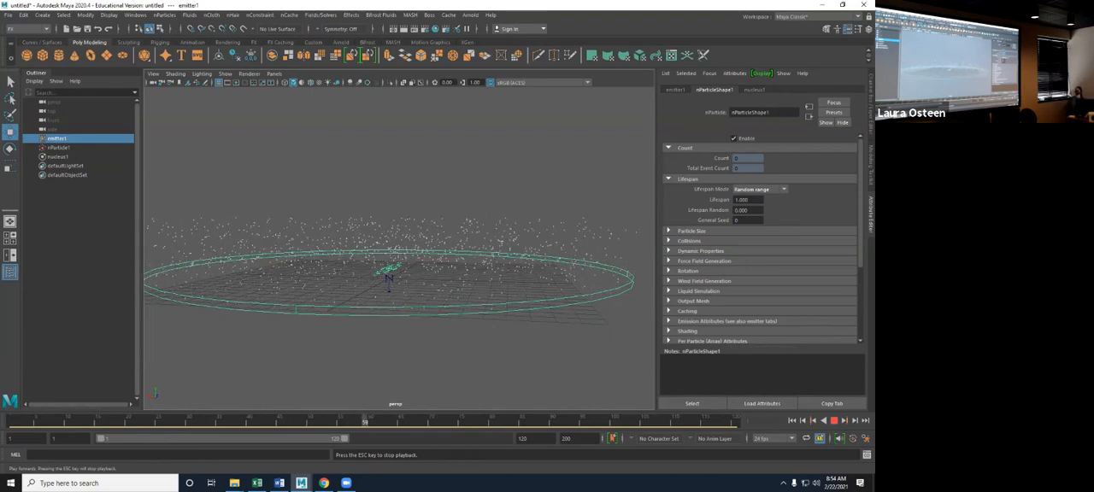
key("Escape")
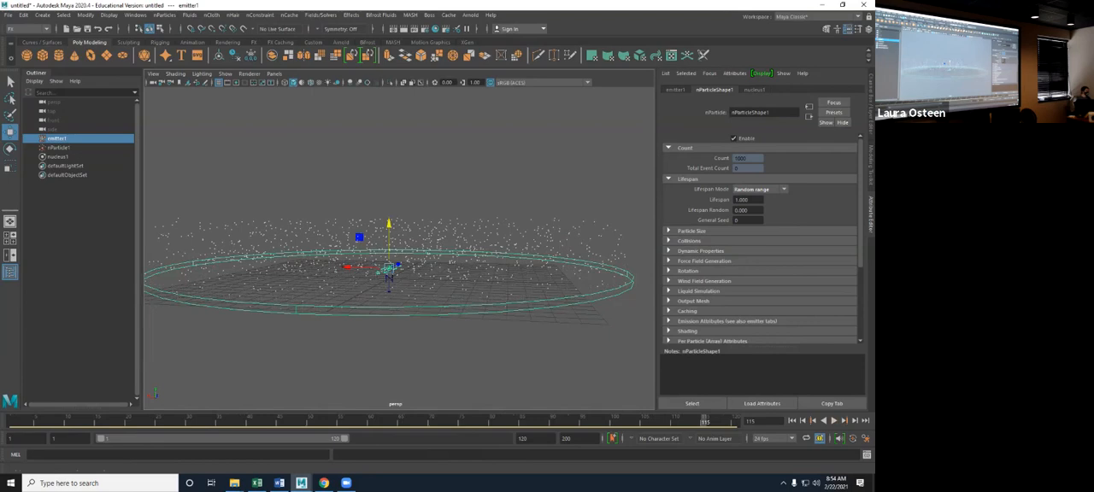
- Set Lifespan Random to 0.5 and enter an arbitrary eight-digit number as the General Seed
left_click_drag(749, 210, 738, 211)
type(".5")
key("Return")
left_click(745, 221)
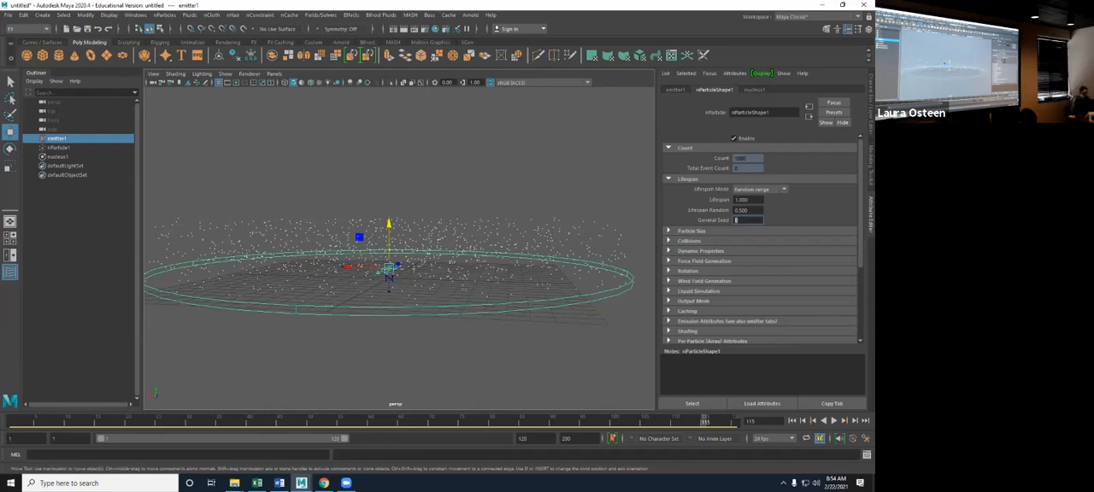
type("83546564")
key("Return")
- Replay the simulation from frame 1 to examine the randomized particle lifespans, and rewind it
left_click(792, 421)
left_click(834, 421)
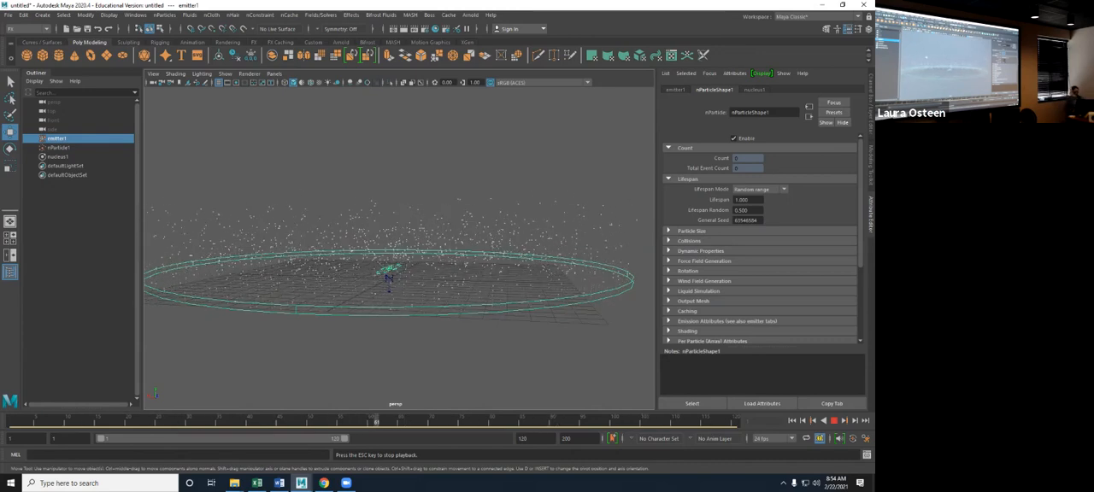
left_click_drag(296, 236, 342, 282, "alt")
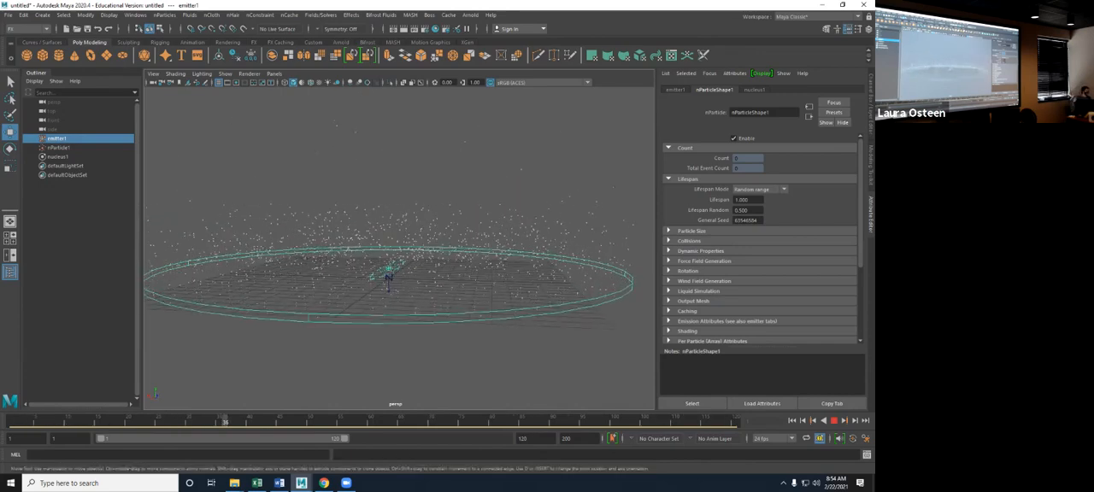
left_click(834, 420)
left_click(792, 420)
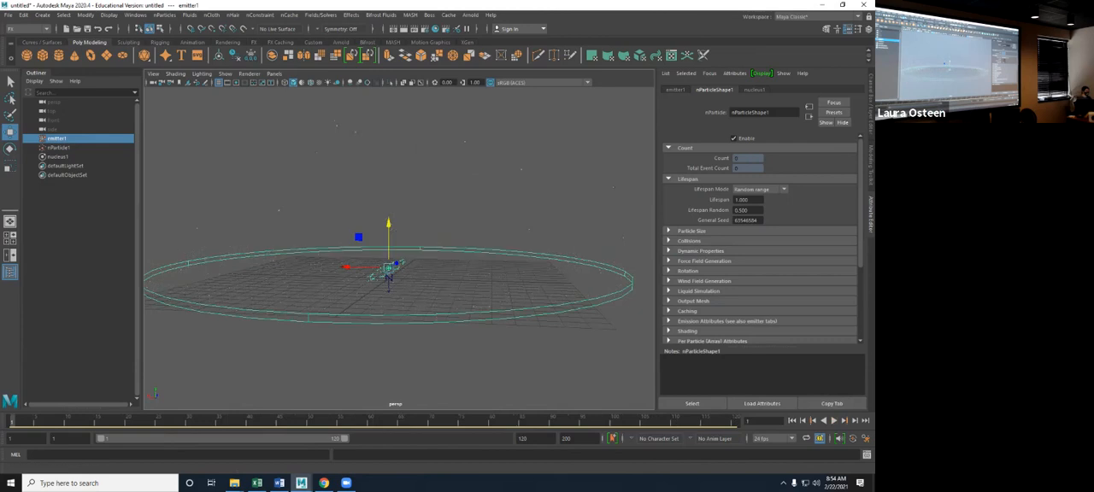
- Set the particle Lifespan to 2, play the simulation while viewing it from a higher angle, and rewind it
double_click(742, 200)
type("2")
key("Return")
key("alt+v")
mouse_move(491, 282)
left_mouse_down("alt")
mouse_move(495, 267)
mouse_move(487, 302)
mouse_move(488, 283)
left_mouse_up("alt")
right_click_drag(488, 283, 481, 286, "alt")
middle_click_drag(481, 286, 490, 313, "alt")
left_click_drag(491, 313, 490, 303, "alt")
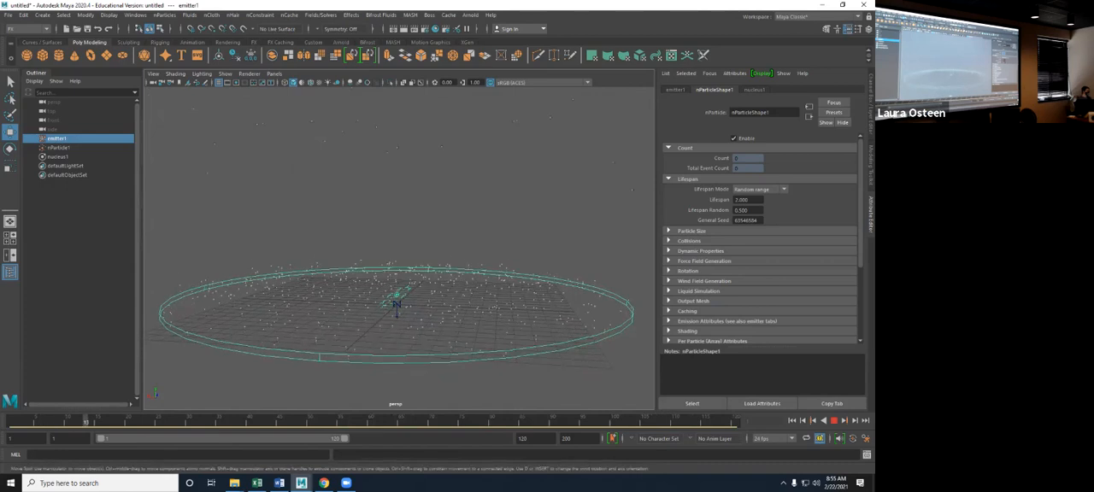
key("Escape")
key("alt+shift+v")
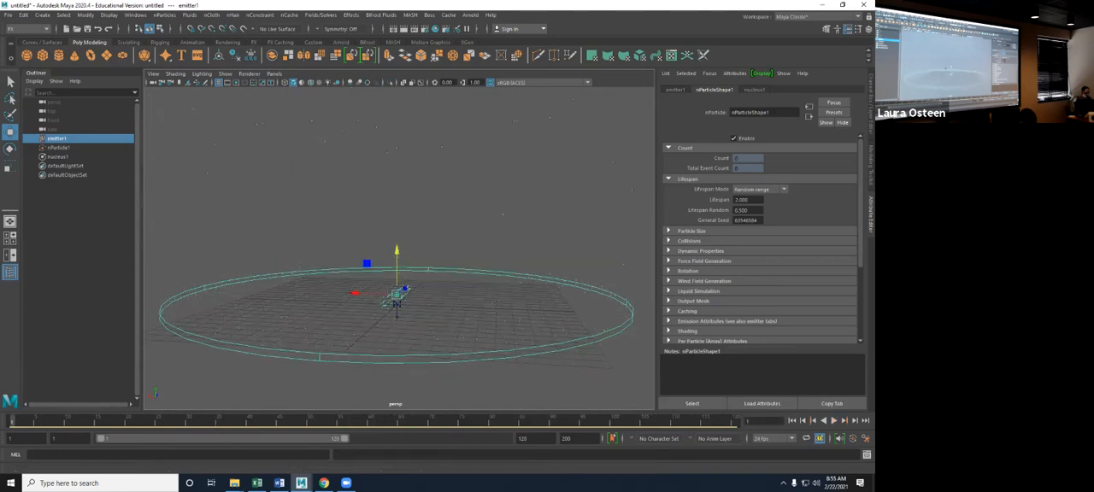
- Expand the Particle Size and Collisions attributes of nParticleShape1 and play the simulation, stopping it partway through
left_click(692, 231)
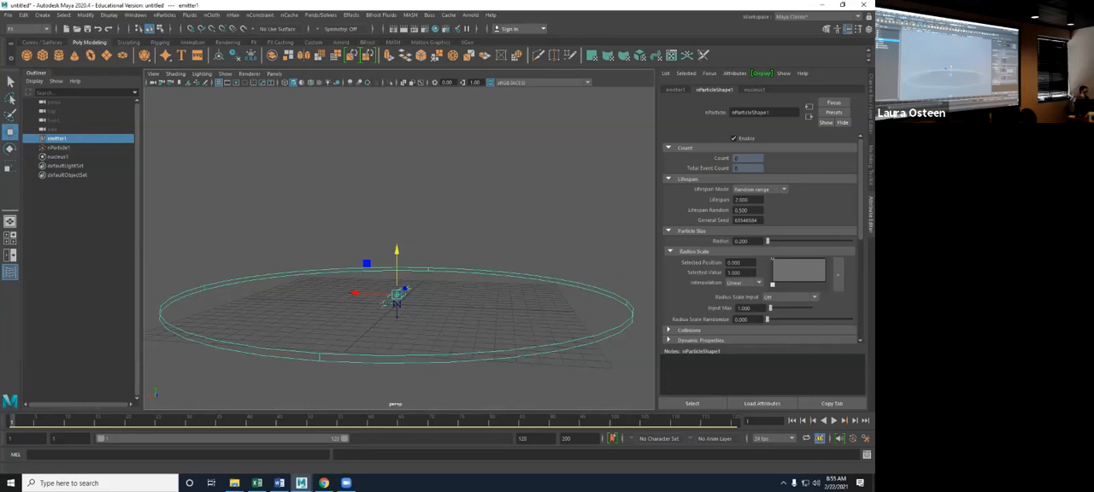
scroll(760, 239, "down", 1)
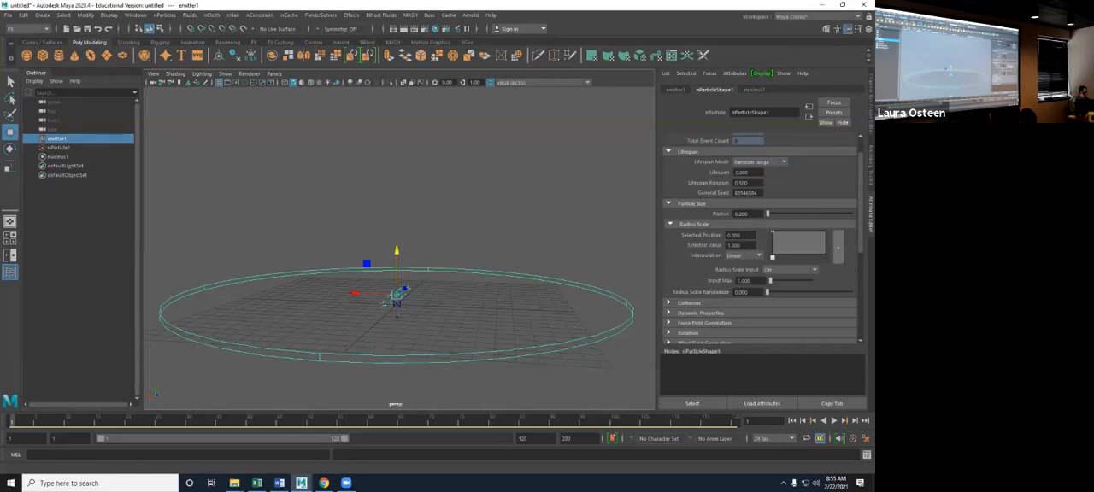
scroll(761, 240, "down", 2)
scroll(761, 239, "down", 2)
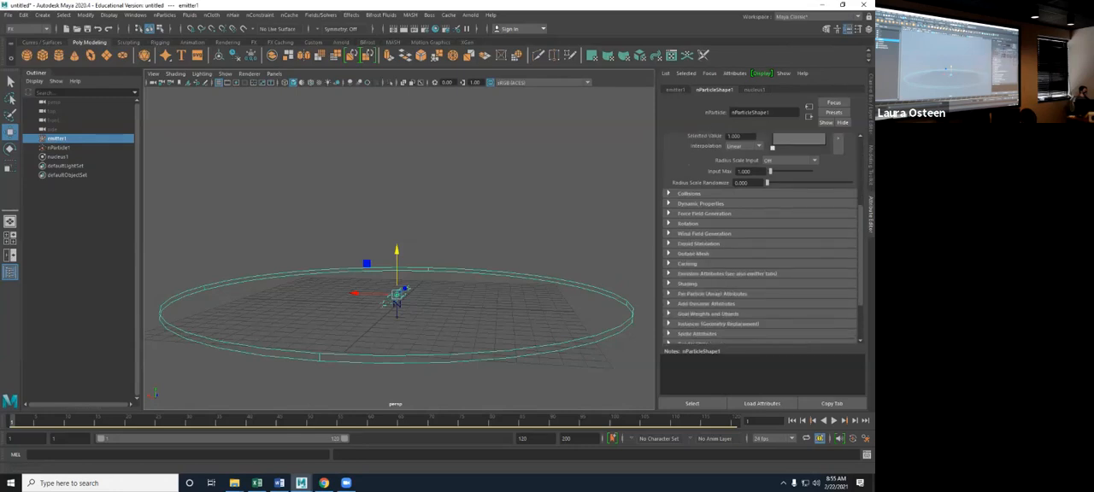
left_click(669, 194)
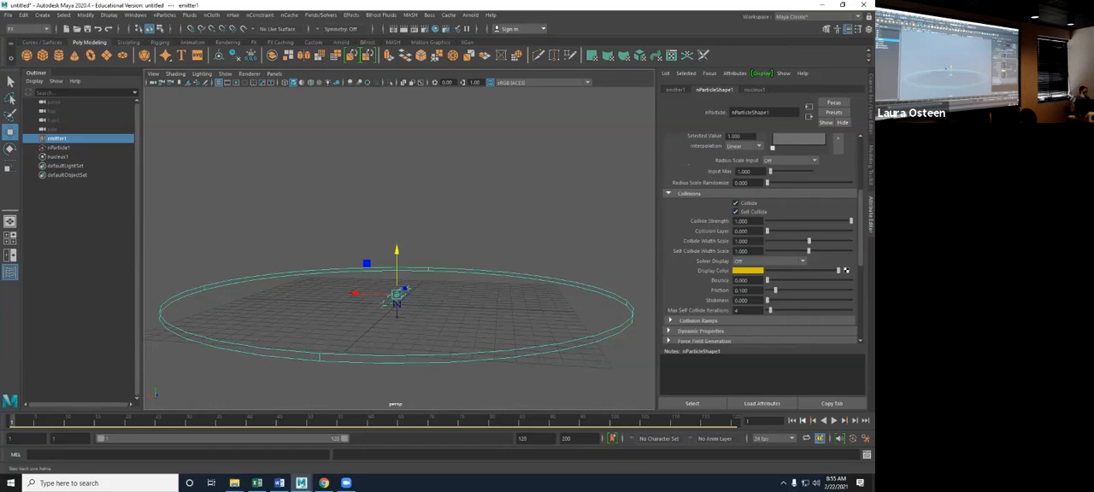
left_click(833, 420)
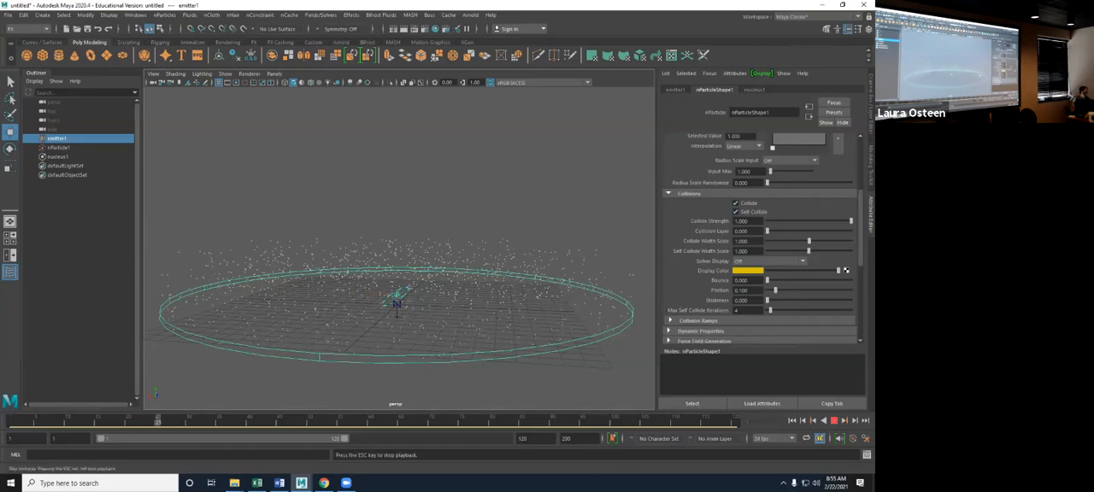
mouse_move(445, 256)
left_mouse_down("alt")
mouse_move(483, 287)
mouse_move(453, 253)
mouse_move(434, 257)
left_mouse_up("alt")
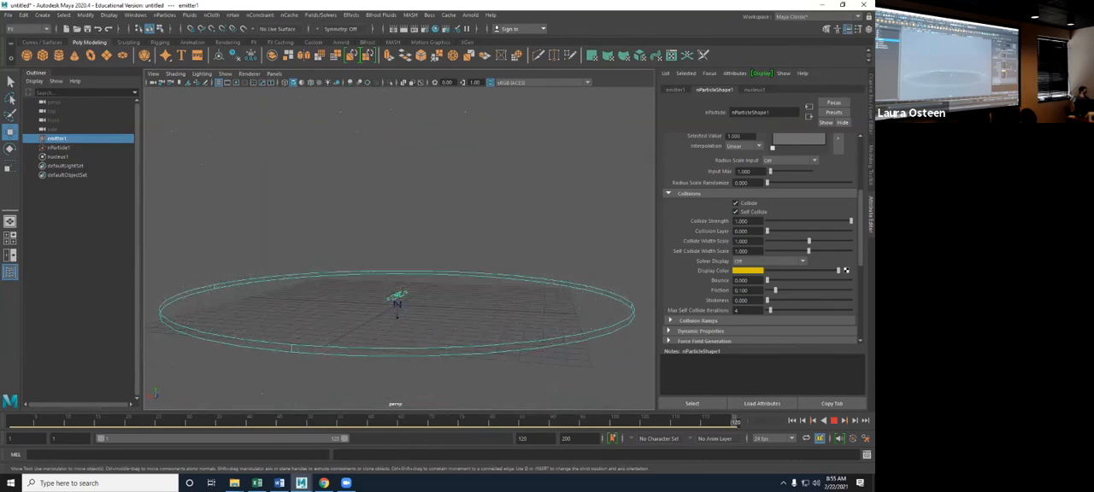
key("Escape")
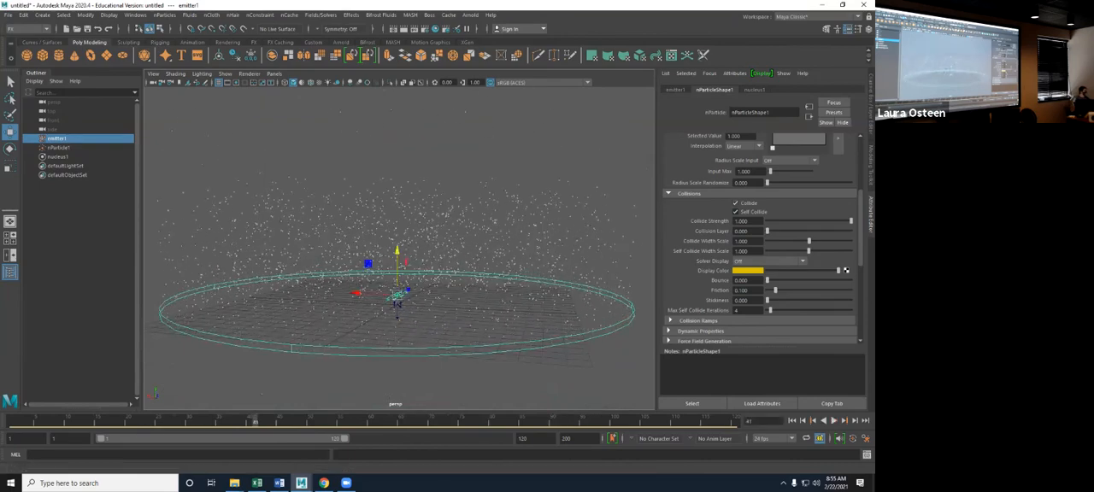
- Disable Self Collide for the particles and set the Solver Display to Collision Thickness
scroll(760, 239, "down", 4)
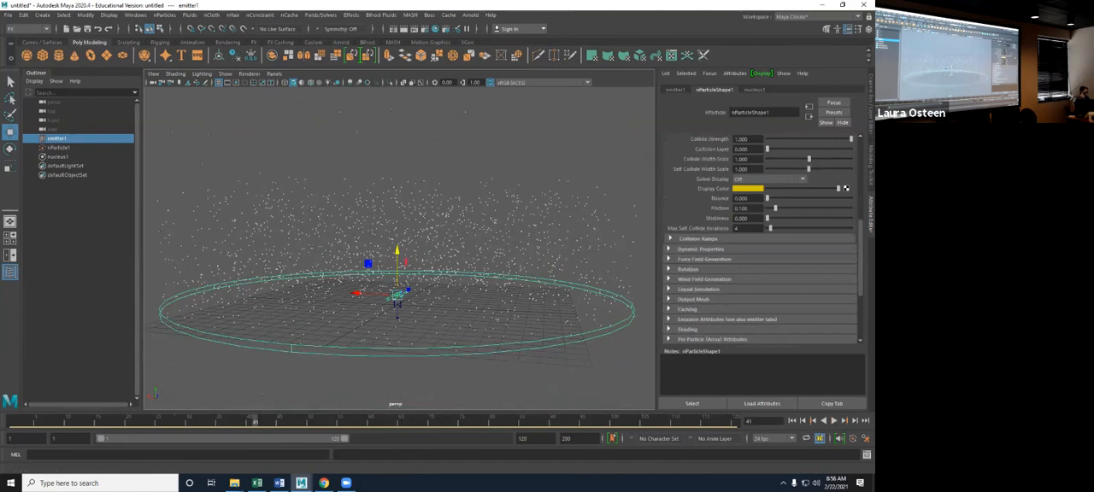
scroll(760, 239, "up", 2)
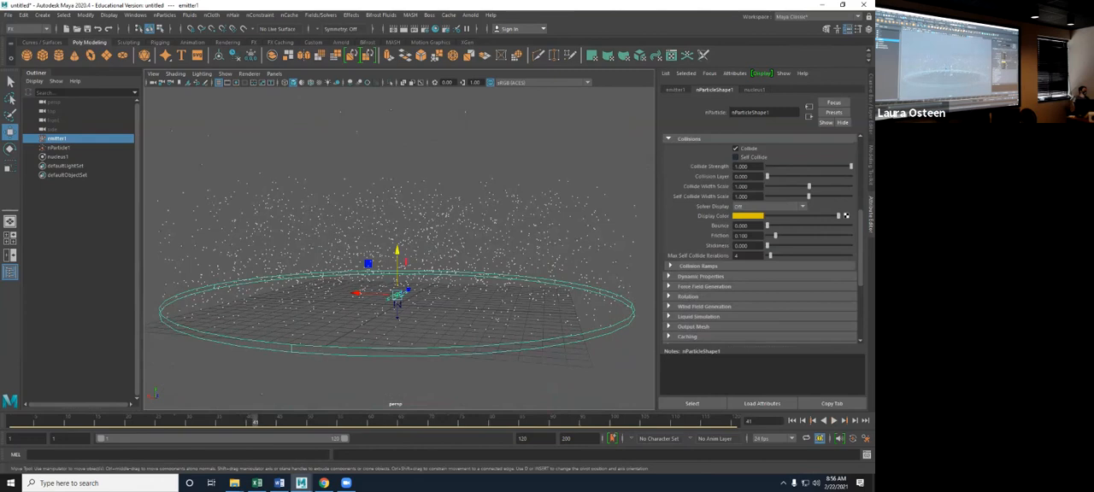
left_click(769, 206)
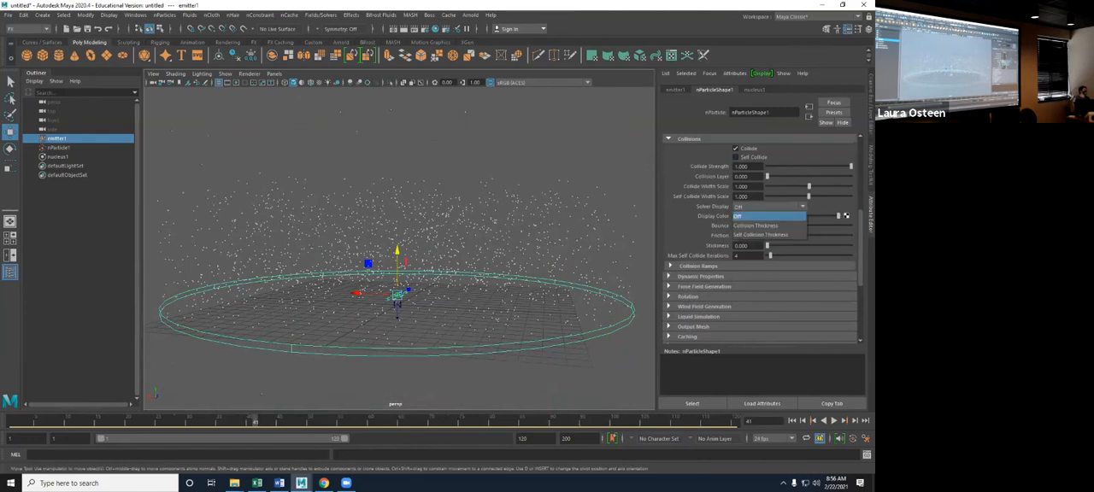
left_click(765, 217)
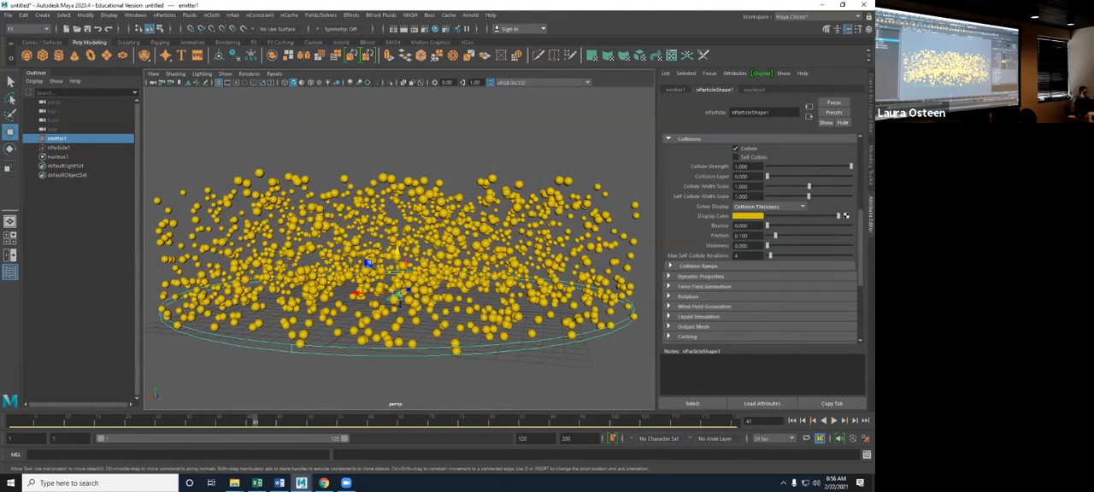
- Reduce the particle Radius to 0, and raise it again to about 0.11
scroll(760, 239, "up", 3)
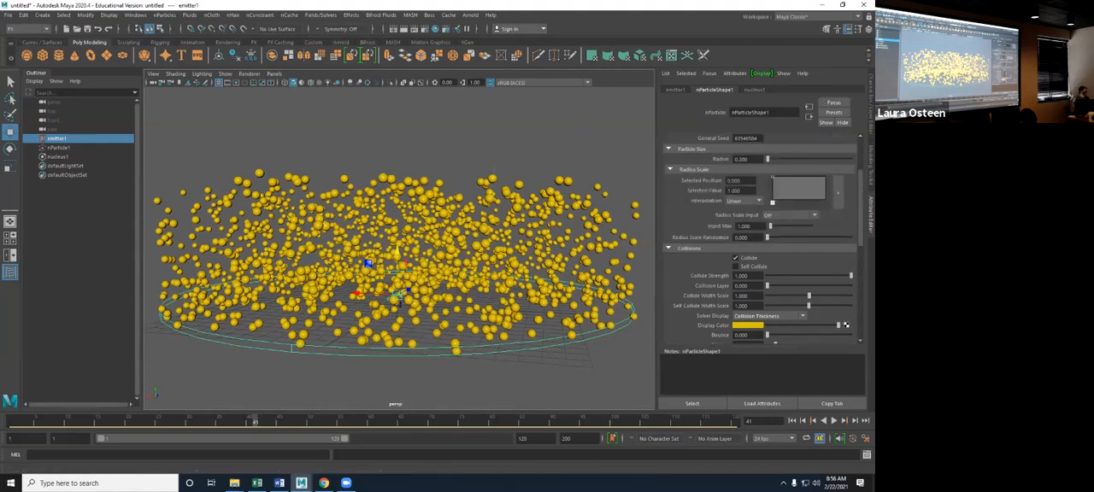
mouse_move(767, 159)
left_mouse_down()
mouse_move(778, 159)
mouse_move(767, 159)
left_mouse_up()
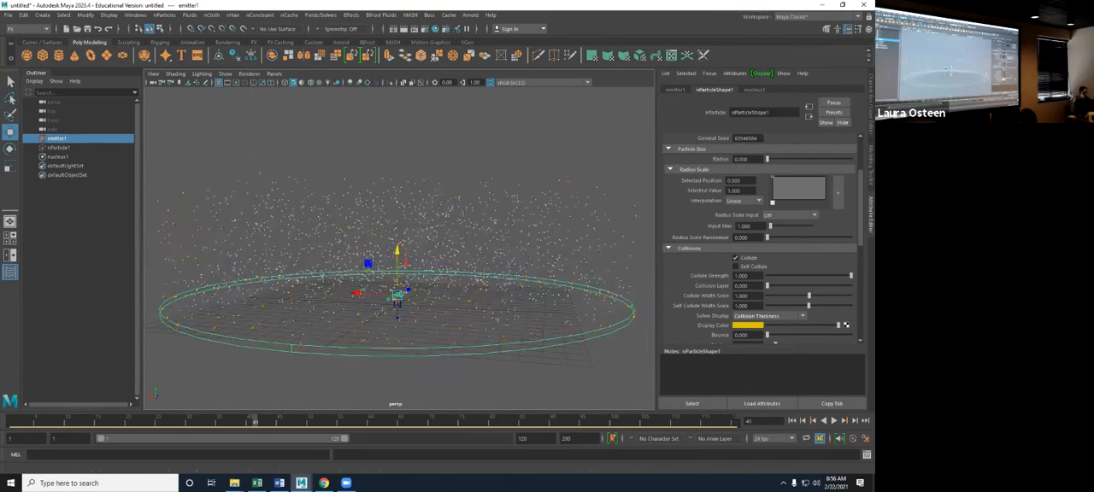
left_click_drag(767, 159, 769, 158)
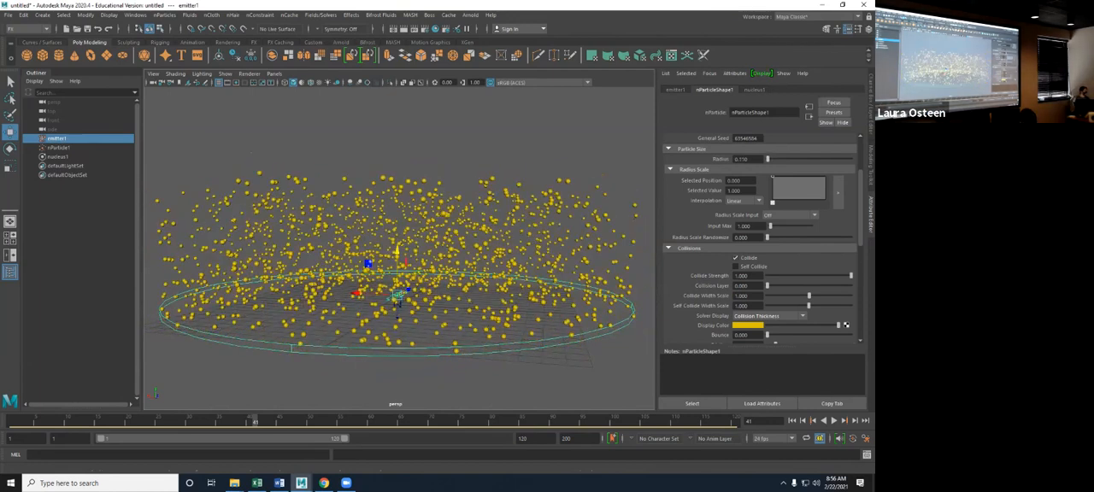
- Review the Collisions attributes and Collision Ramps of nParticleShape1, and expand its Dynamic Properties
scroll(736, 259, "down", 1)
scroll(735, 258, "down", 3)
left_click(699, 266)
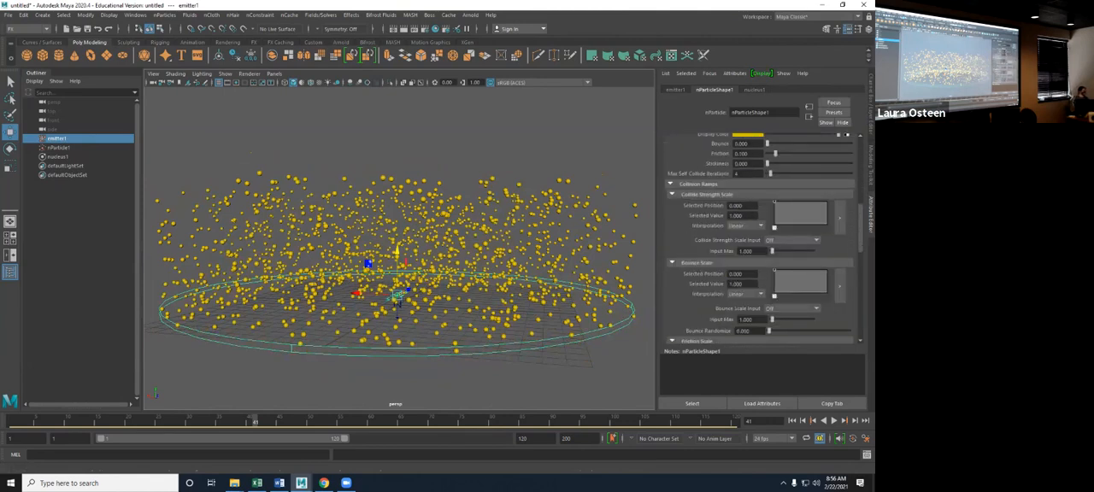
scroll(736, 256, "down", 4)
scroll(759, 238, "up", 6)
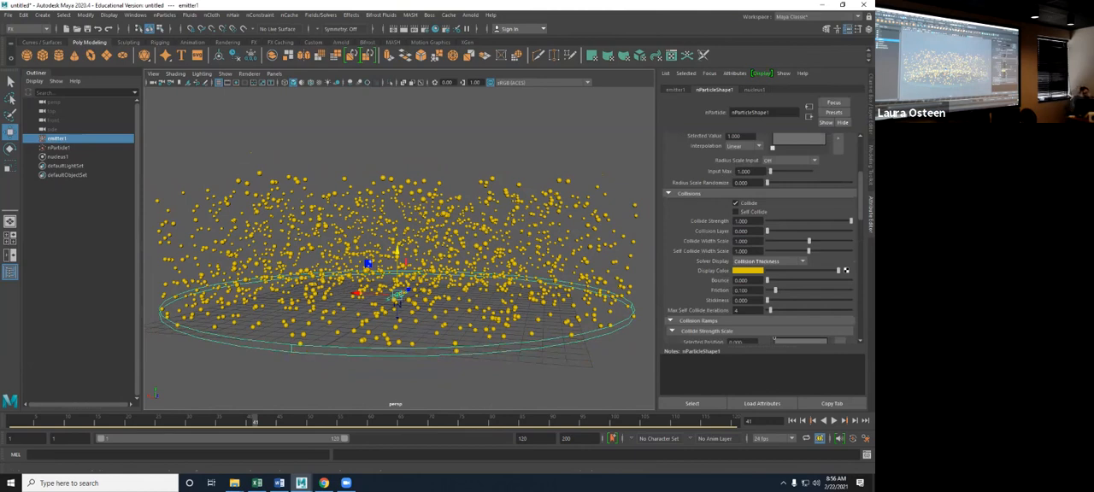
scroll(761, 240, "down", 10)
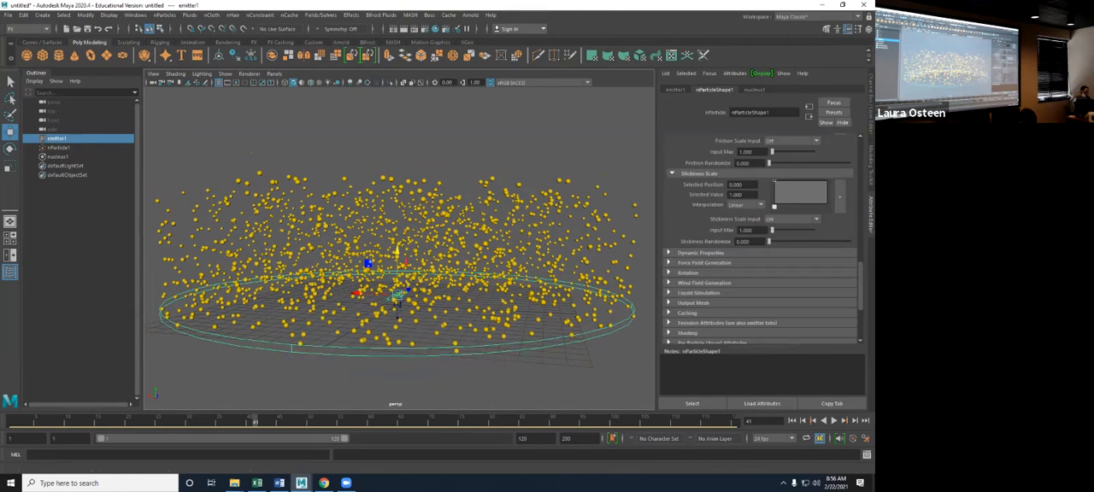
left_click(700, 253)
scroll(758, 248, "down", 3)
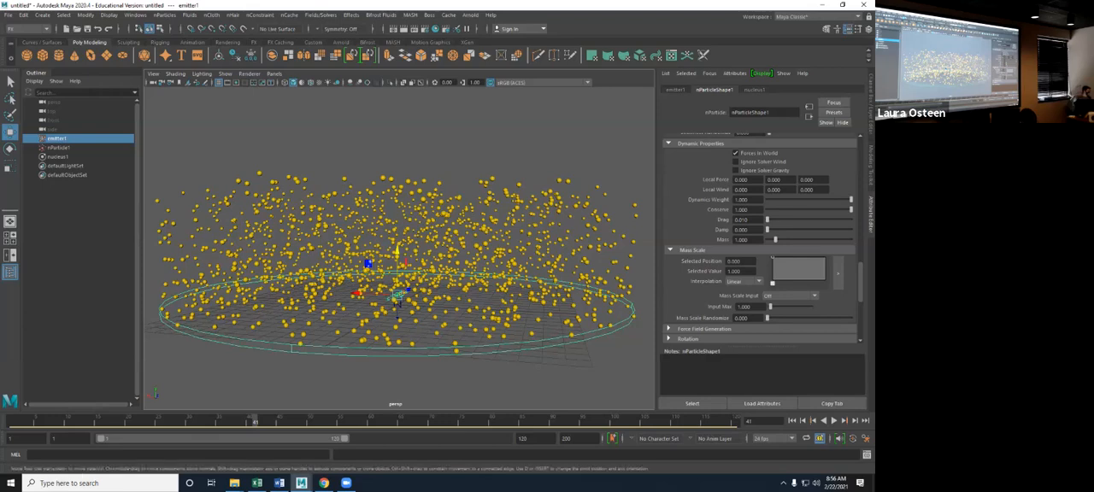
- Turn off the collision thickness Solver Display of the particles and return to the Dynamic Properties
scroll(759, 240, "down", 8)
left_click(769, 179)
left_click(759, 189)
scroll(759, 239, "down", 8)
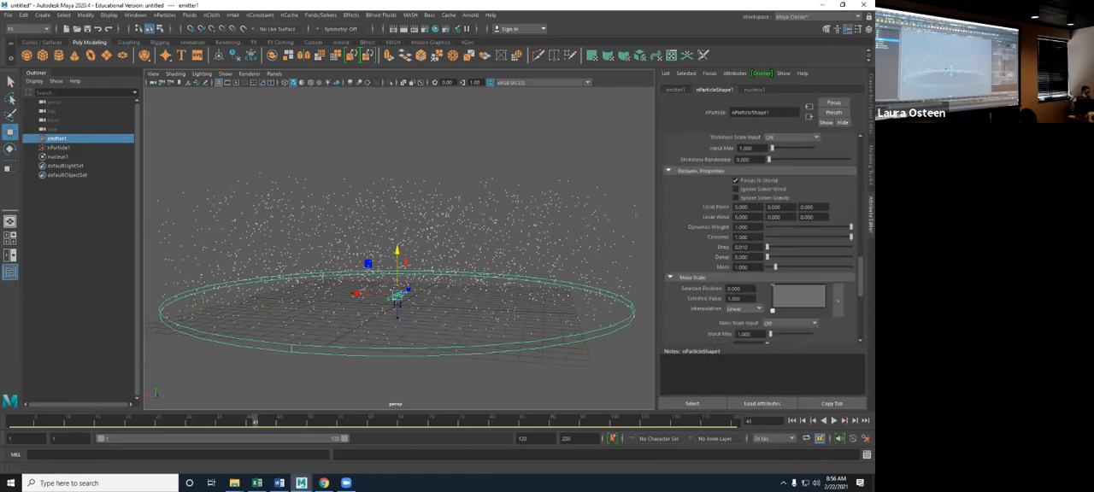
scroll(759, 239, "down", 2)
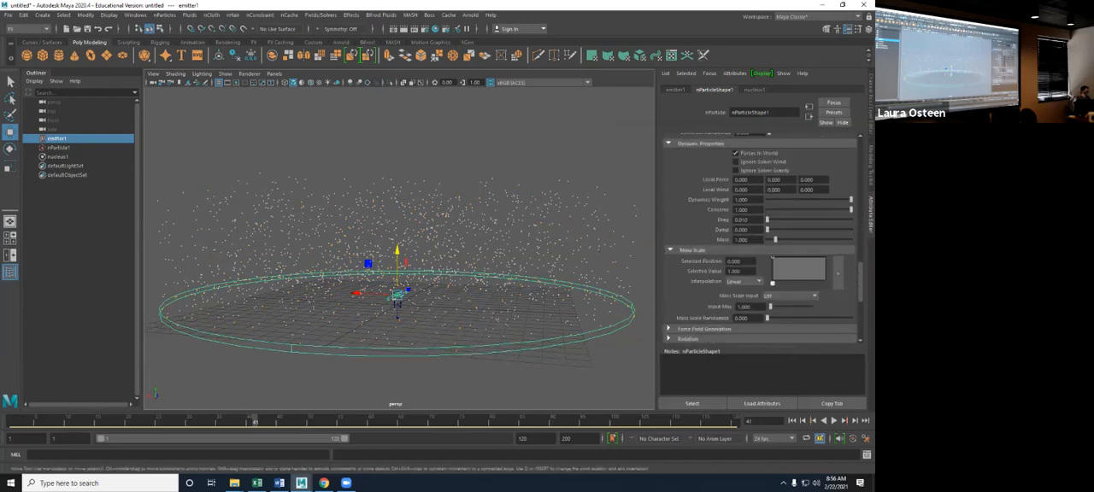
- Enable Ignore Solver Gravity, play the simulation from the start, rewind it, and disable the option again
left_click(736, 170)
left_click(792, 420)
left_click(834, 421)
left_click_drag(461, 273, 496, 294, "alt")
left_click(834, 420)
left_click(792, 420)
left_click(735, 170)
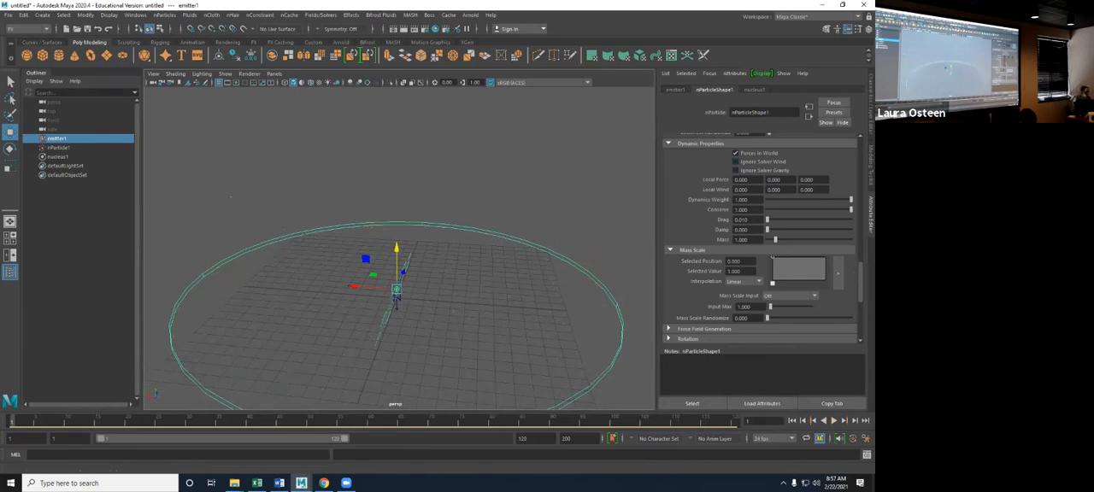
- Reduce the Dynamics Weight to 0.25, play the simulation from a lower angle, and restore the weight to 1
left_click_drag(300, 243, 284, 229, "alt")
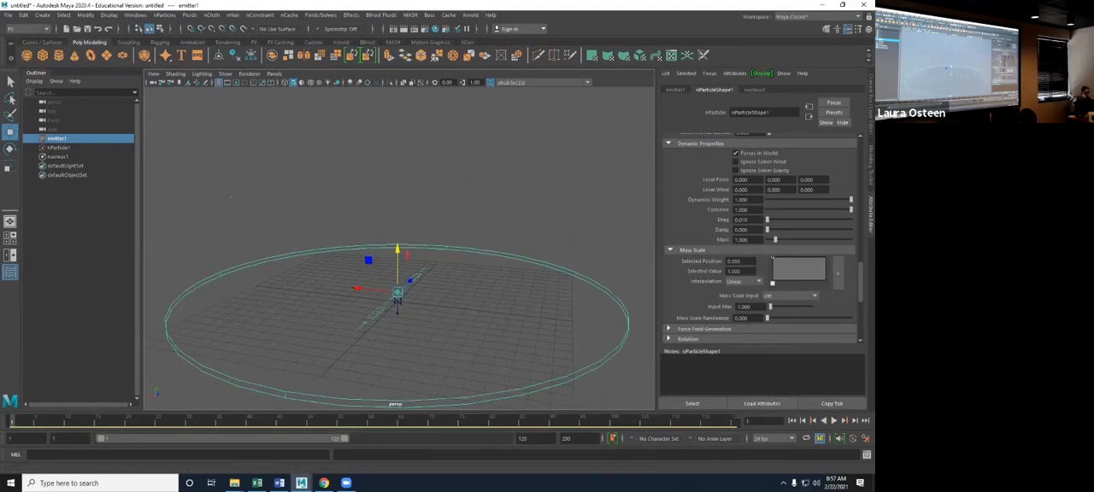
left_click_drag(850, 199, 788, 199)
left_click(833, 420)
left_click_drag(478, 333, 469, 307, "alt")
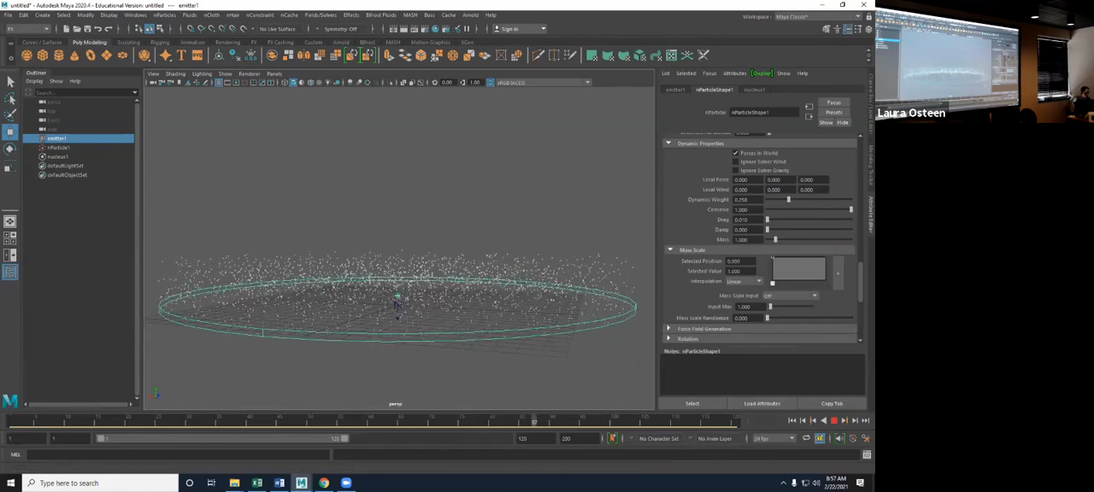
key("Escape")
left_click_drag(788, 199, 851, 199)
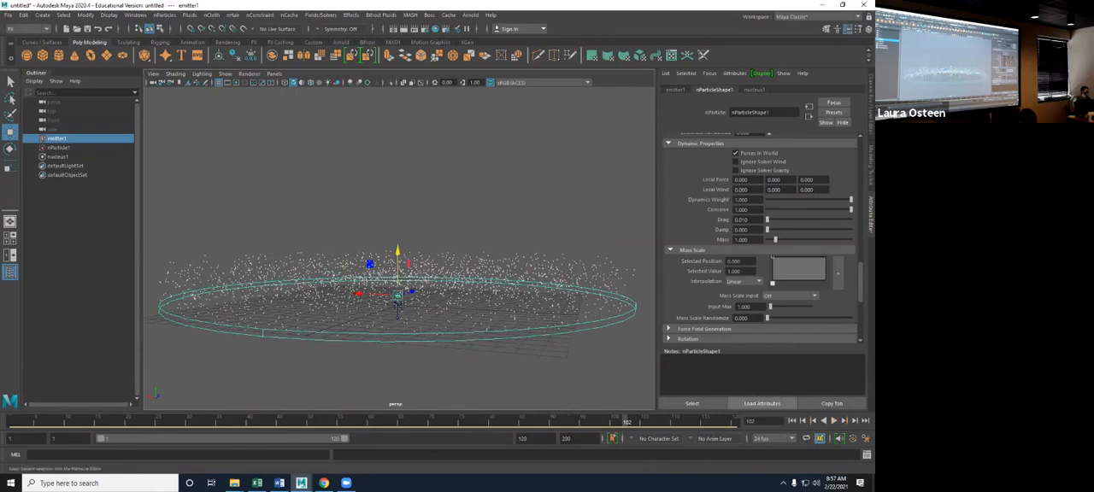
- Replay the simulation from the first frame with the full Dynamics Weight and rewind it
left_click(792, 421)
left_click(834, 420)
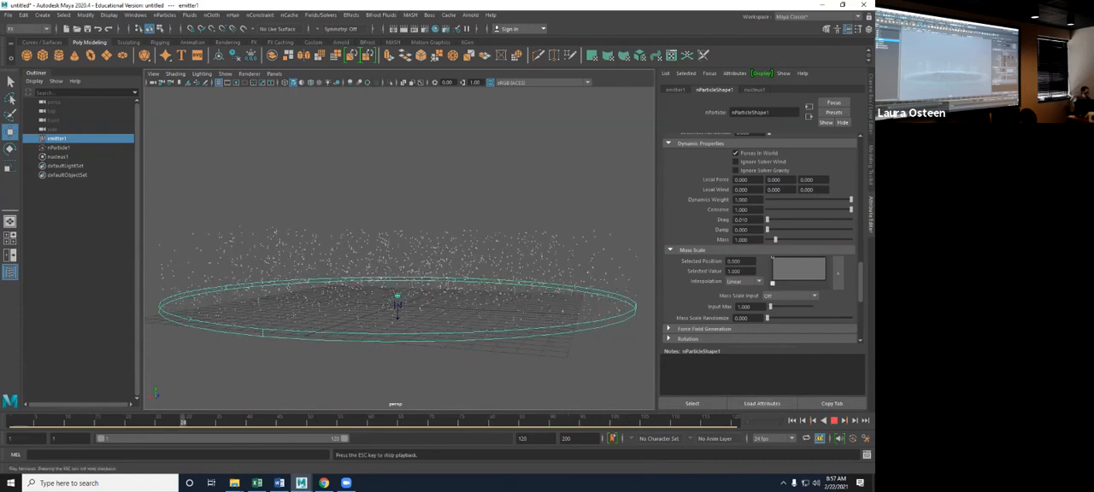
left_click(834, 421)
left_click(792, 420)
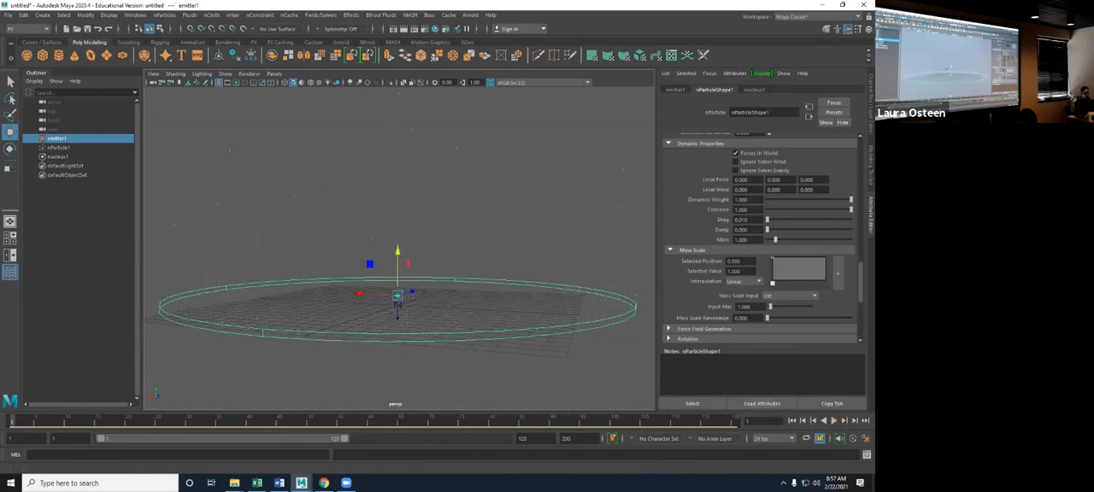
- Lower Conserve to 0, play the simulation, and rewind it to the first frame
left_click_drag(818, 209, 767, 209)
left_click(834, 420)
mouse_move(469, 301)
left_mouse_down("alt")
mouse_move(484, 333)
mouse_move(475, 306)
left_mouse_up("alt")
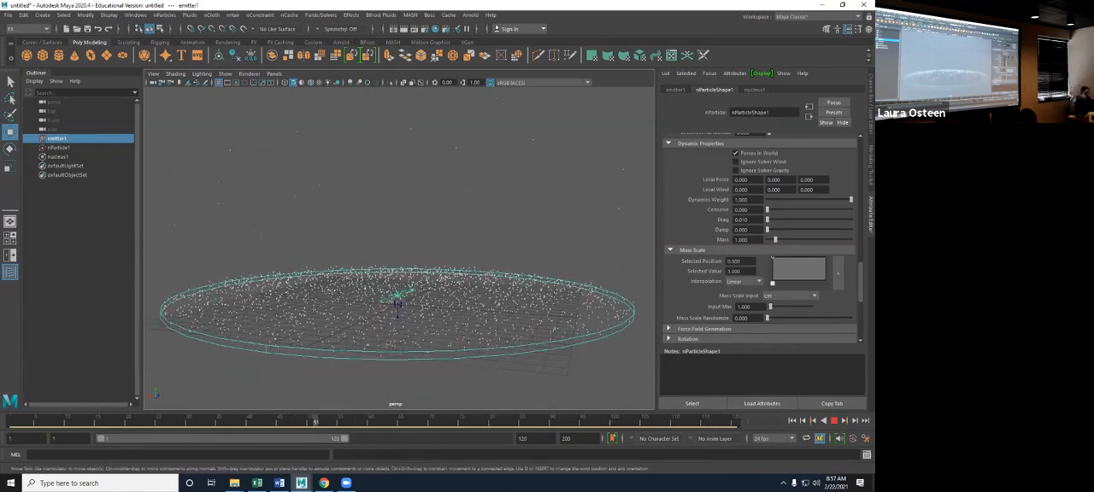
left_click(834, 420)
left_click(792, 421)
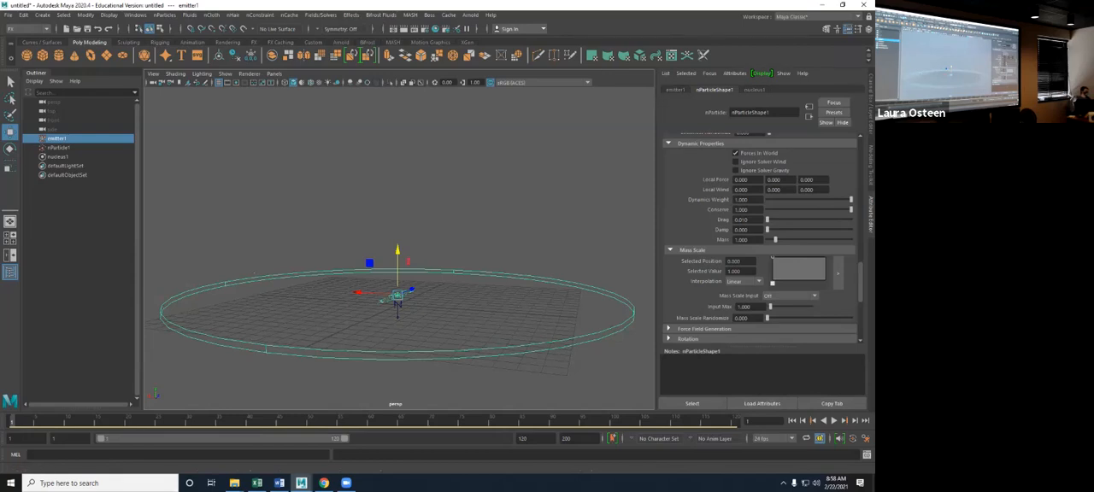
- Play the simulation with a particle Mass of about 4.67, and replay it with Mass 0.001 and Drag 0.75
left_click(833, 421)
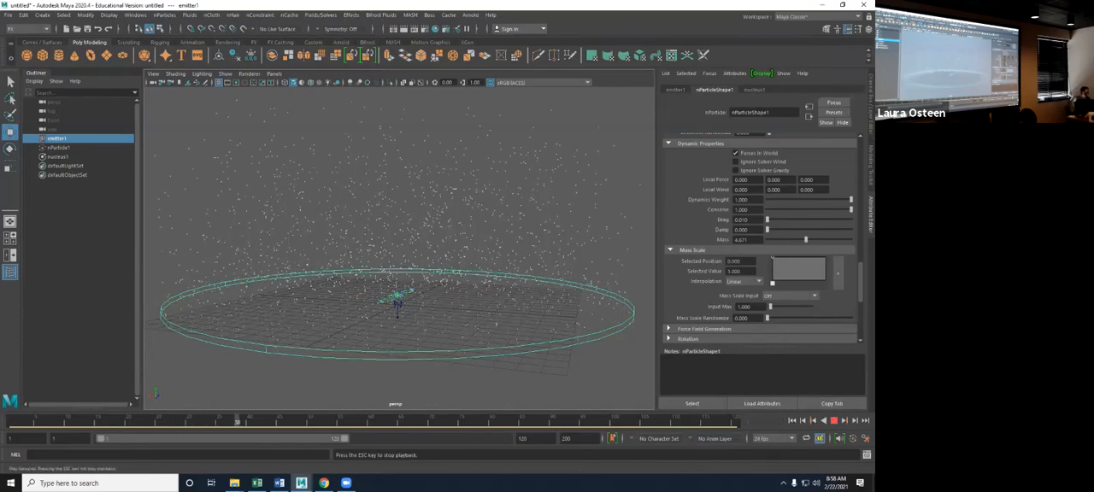
key("Escape")
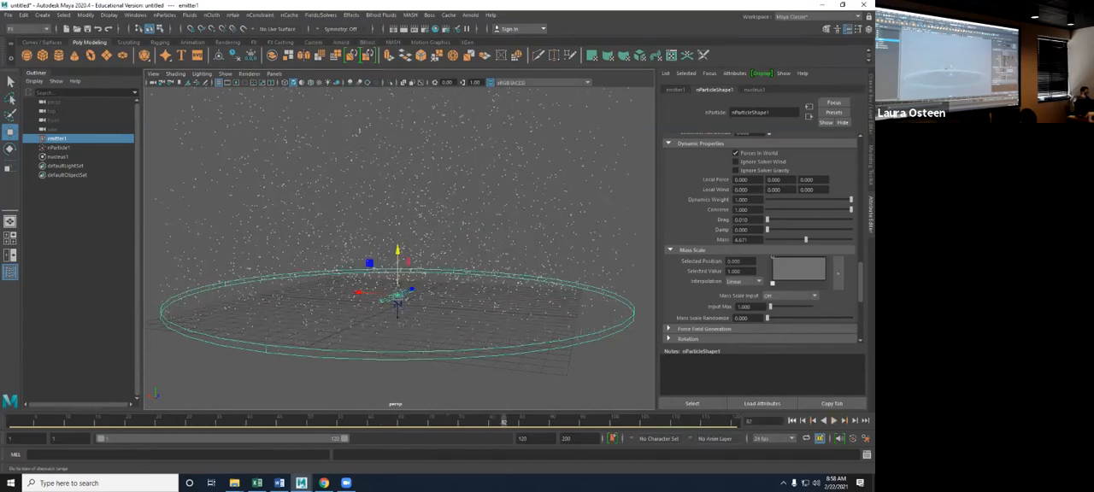
key("alt+v")
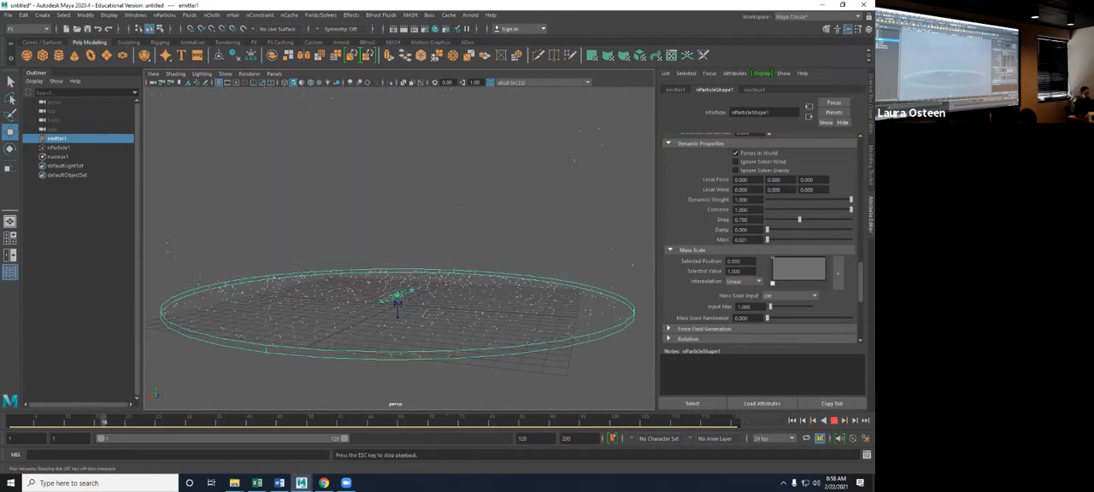
left_click_drag(398, 248, 400, 284, "alt")
key("ctrl+z")
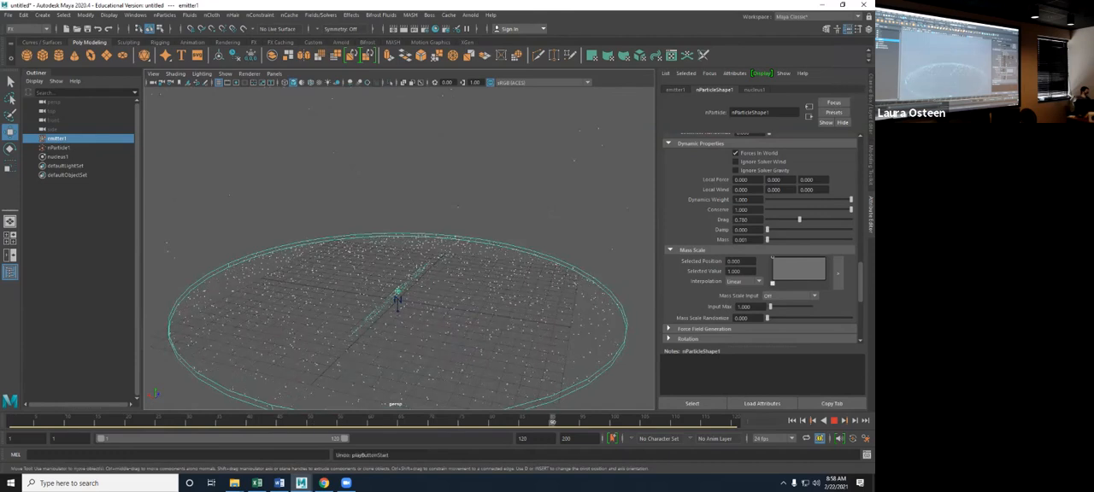
key("Escape")
- Undo the latest changes and set the particle Drag to 0.01
key("ctrl+z")
key("ctrl+z")
key("ctrl+z")
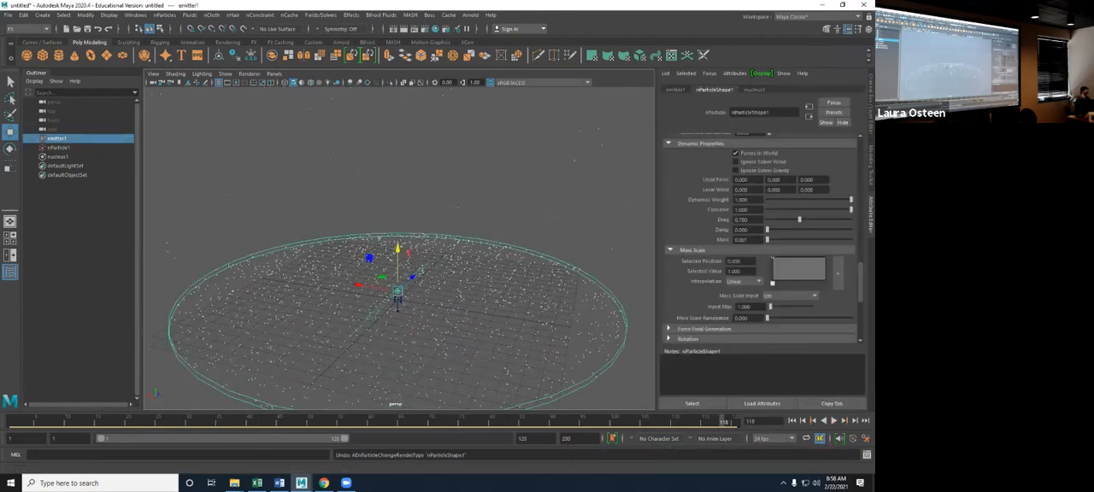
key("ctrl+z")
left_click(745, 220)
left_click_drag(745, 219, 740, 219)
type("1")
key("Return")
- Raise Damp to about 0.59, play the simulation from the start at a low angle, and rewind it
left_click_drag(767, 230, 817, 230)
left_click_drag(530, 299, 531, 262, "alt")
left_click(792, 420)
left_click(833, 421)
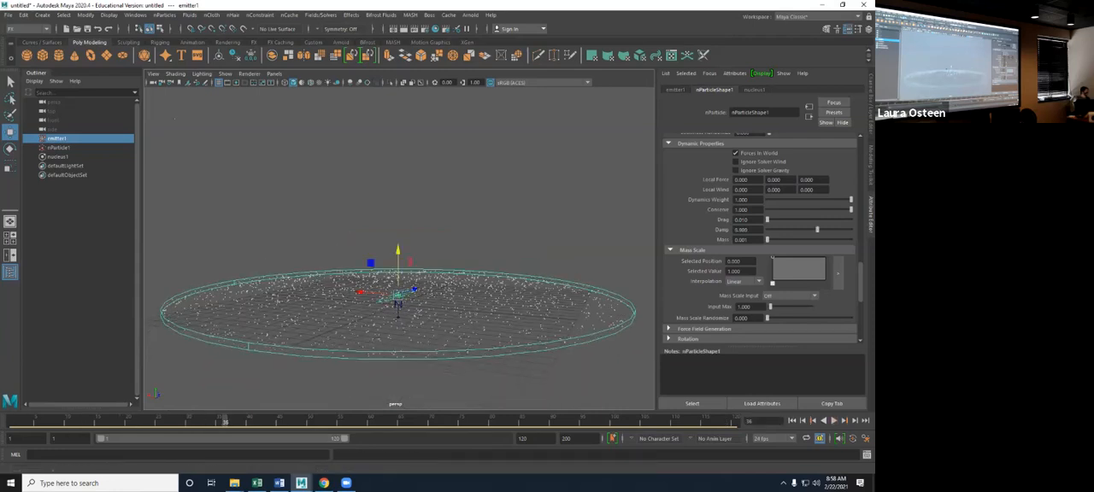
left_click(792, 420)
- Expand the Force Field Generation attributes and look through the point field settings
scroll(760, 235, "down", 3)
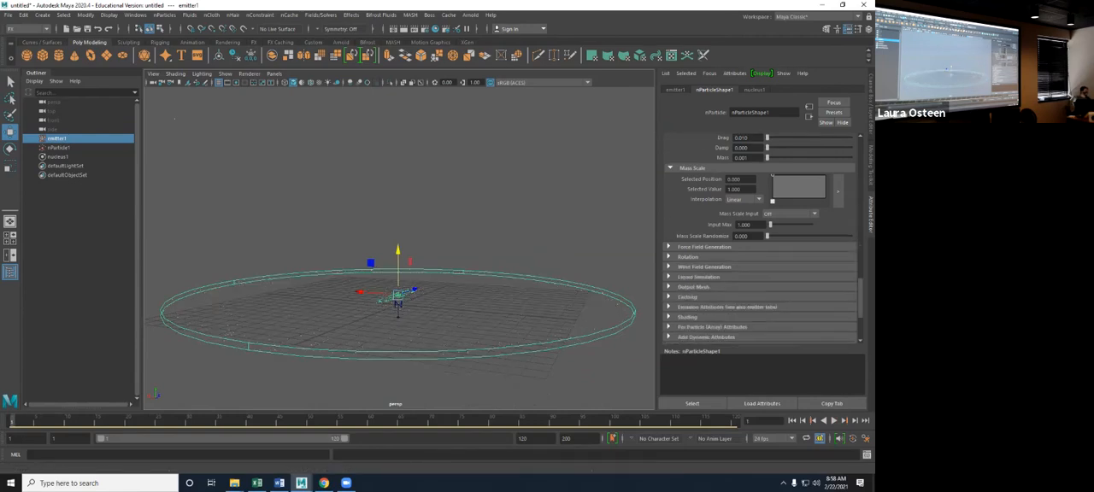
left_click(670, 247)
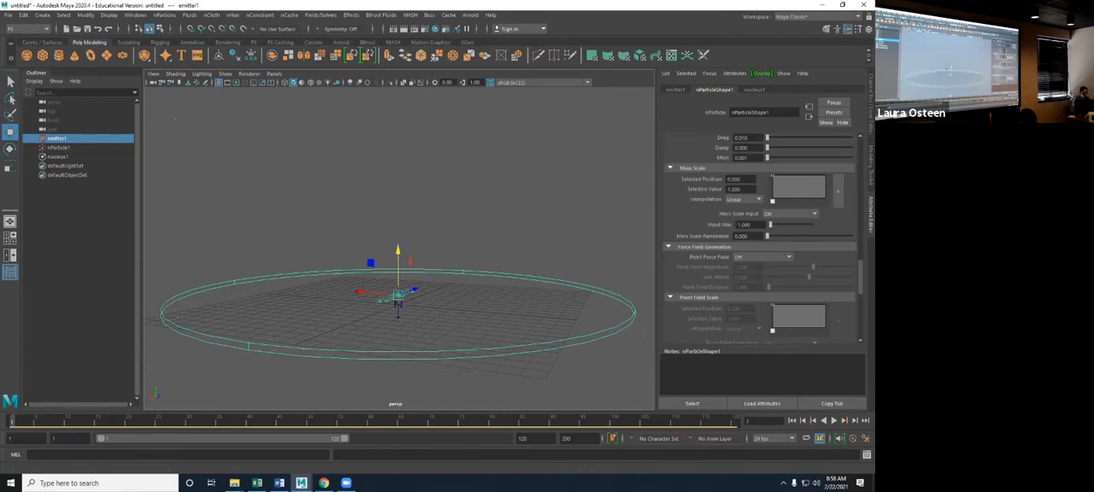
left_click_drag(397, 248, 417, 259, "alt")
scroll(761, 248, "down", 3)
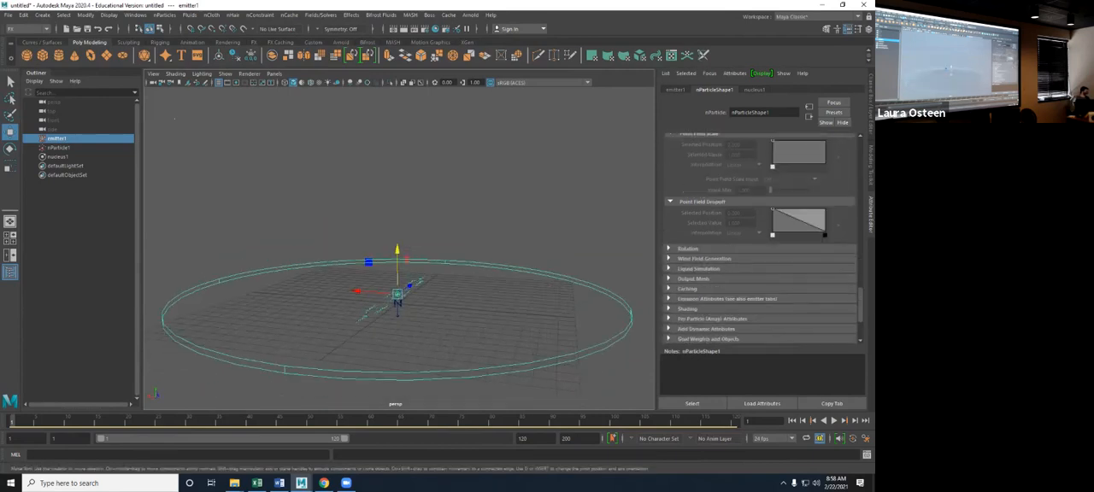
- Expand the Rotation attributes and toggle Compute Rotation on and off again
scroll(760, 239, "down", 2)
left_click(688, 194)
left_click(736, 204)
left_click(736, 204)
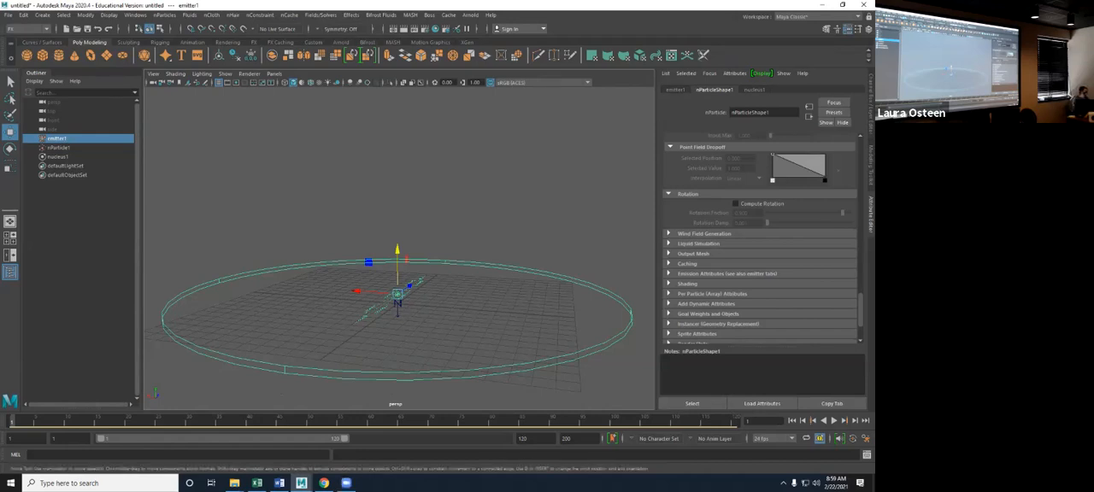
- In Wind Field Generation, raise Air Push Distance slightly and Air Push Vorticity to about 0.43, and play the simulation
left_click(669, 233)
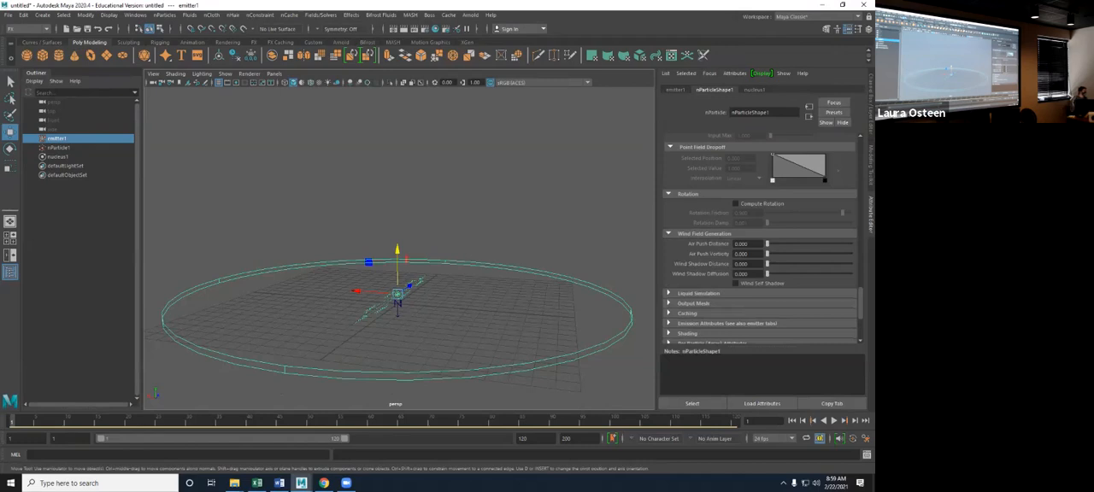
left_click_drag(773, 244, 769, 244)
left_click(834, 420)
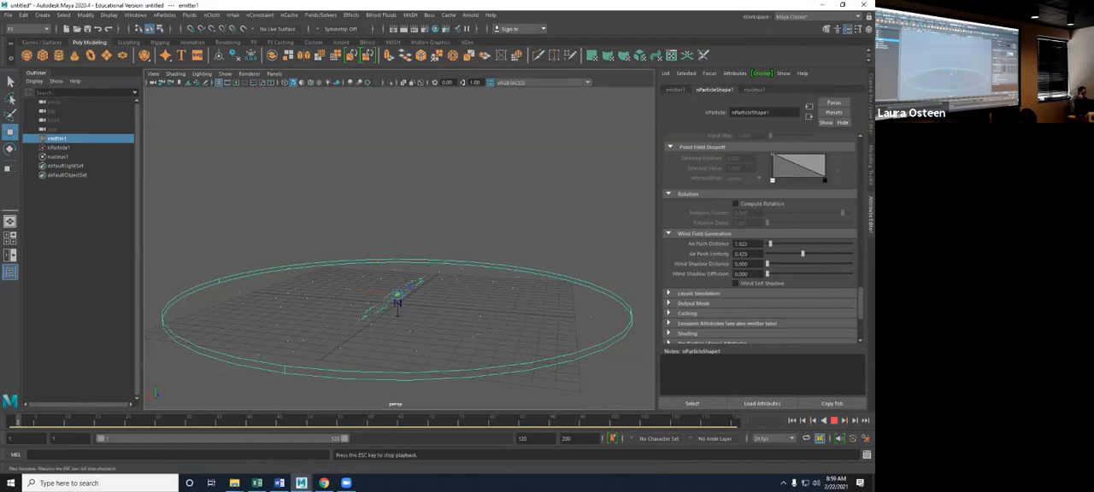
left_click_drag(513, 299, 512, 272, "alt")
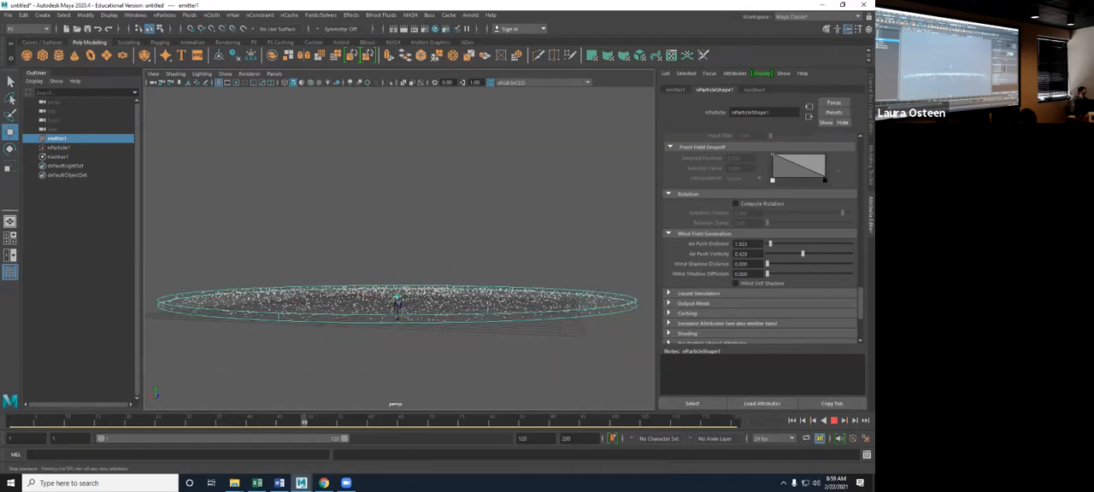
left_click(834, 421)
- Set the particle Drag to 0 in the Dynamic Properties and replay the simulation from the start
scroll(759, 247, "up", 7)
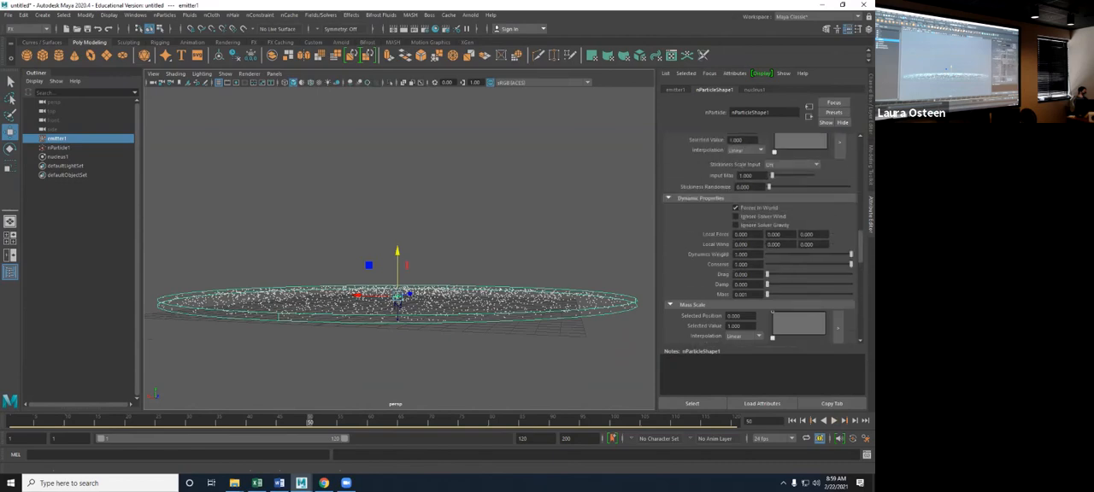
left_click(792, 420)
left_click(834, 420)
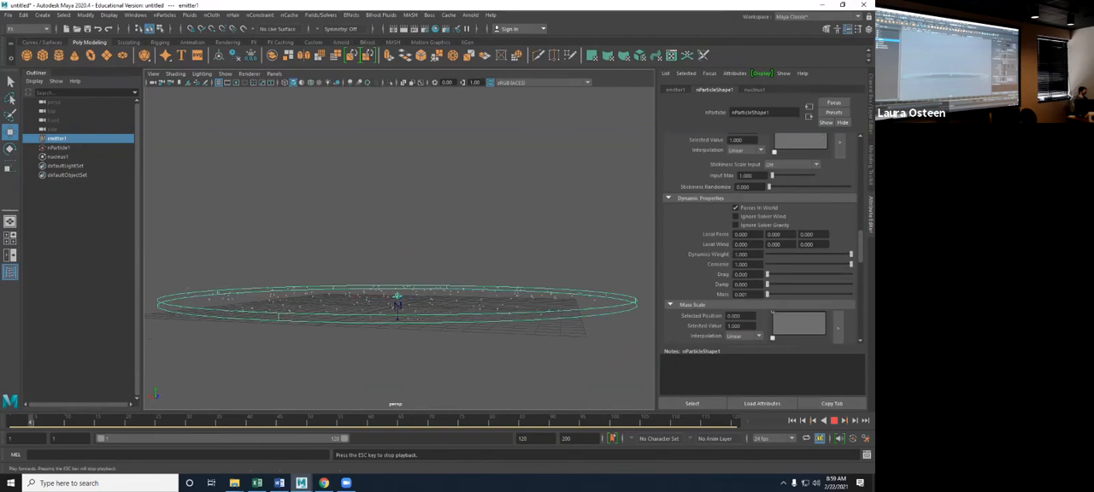
left_click(835, 421)
scroll(759, 248, "down", 8)
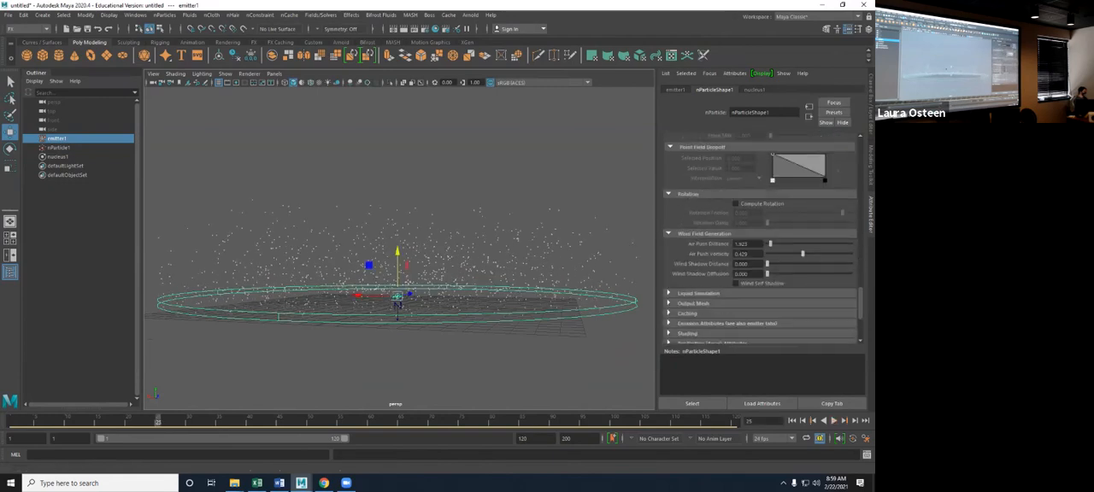
- Replay the simulation from the start with the air push active, and undo the Air Push Distance and Vorticity changes
scroll(759, 247, "up", 3)
left_click(792, 420)
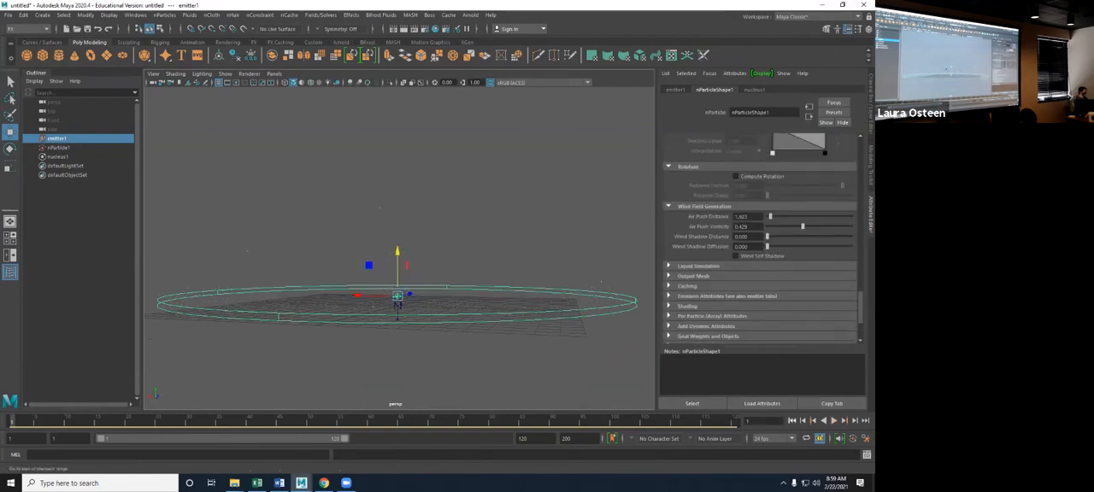
left_click(834, 420)
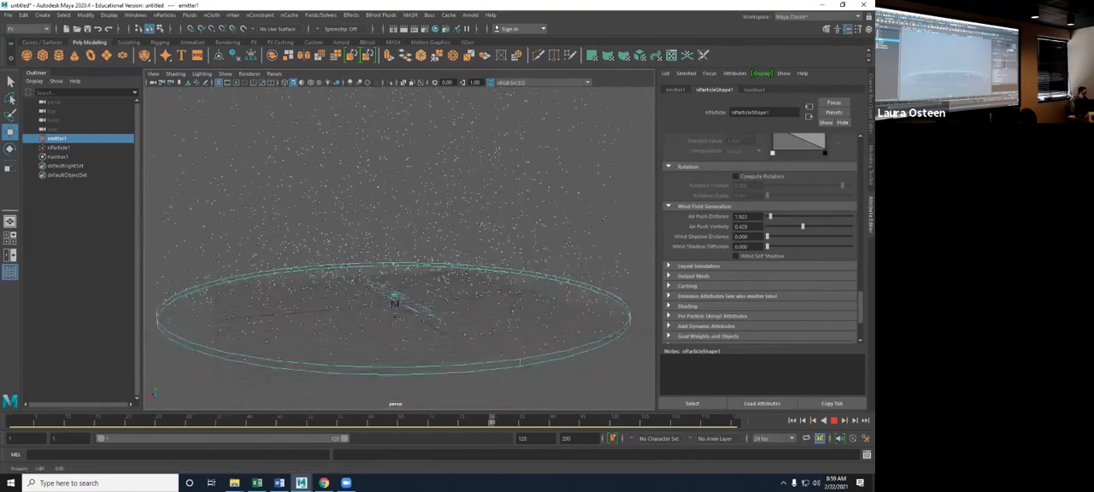
left_click(834, 420)
key("ctrl+z")
key("ctrl+z")
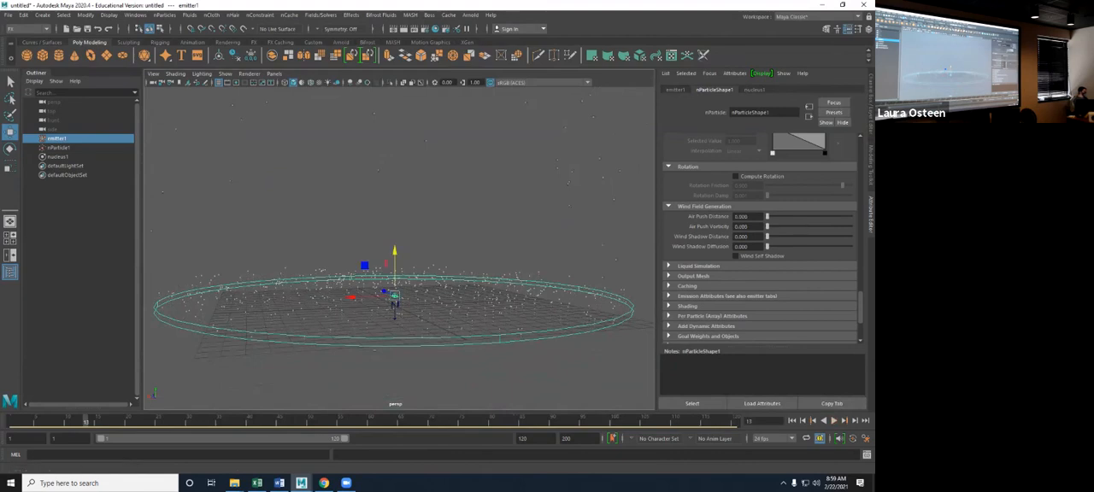
- Expand the Liquid Simulation attributes of nParticleShape1
scroll(760, 240, "down", 3)
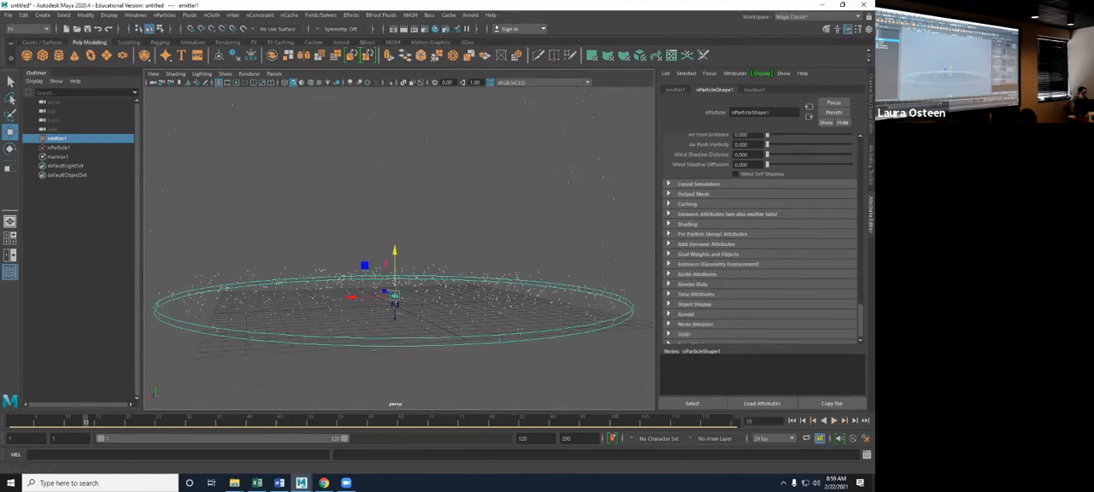
left_click(696, 184)
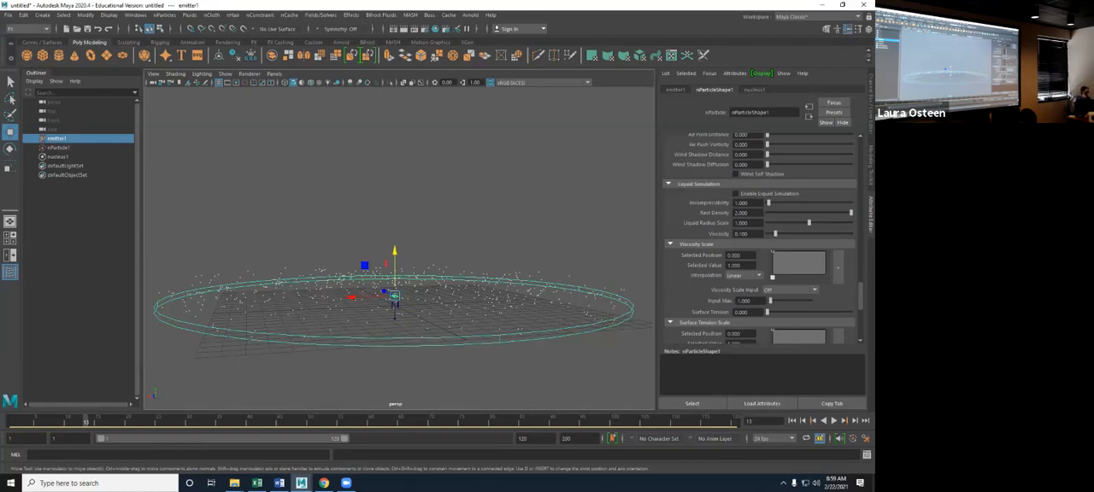
- Collapse the Liquid Simulation attributes and examine the Cacheable Attributes options in the Caching section, leaving them unchanged
left_click(669, 184)
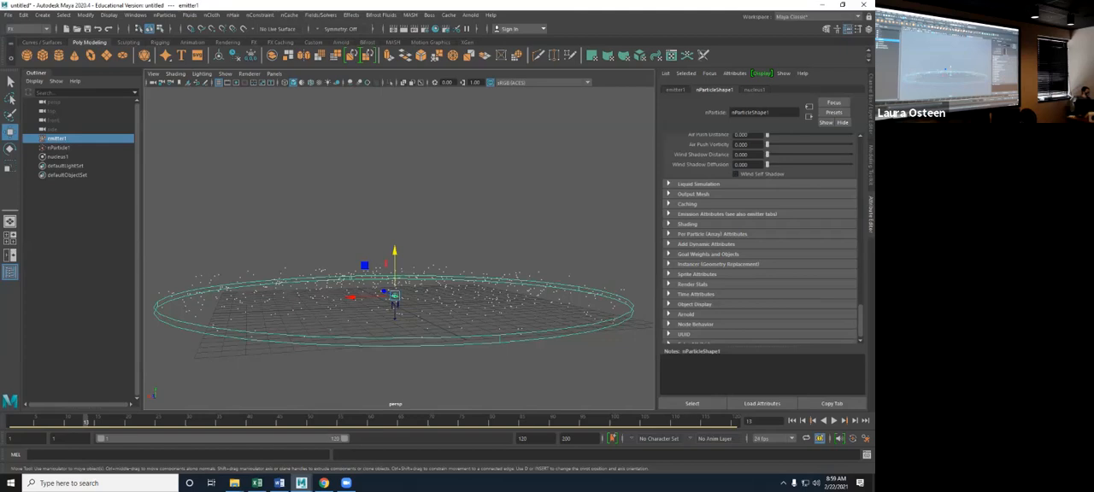
left_click(669, 204)
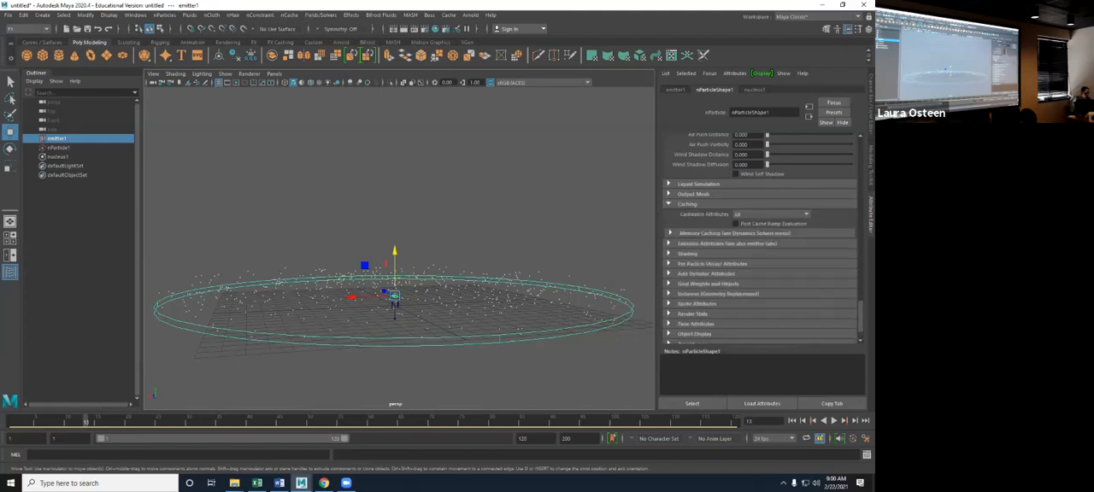
left_click(771, 214)
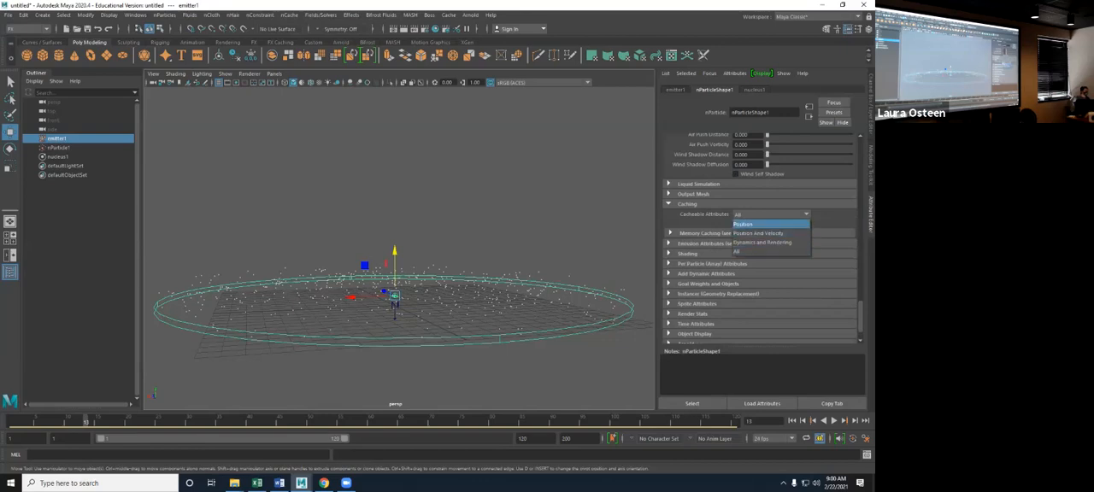
left_click(771, 214)
left_click(669, 203)
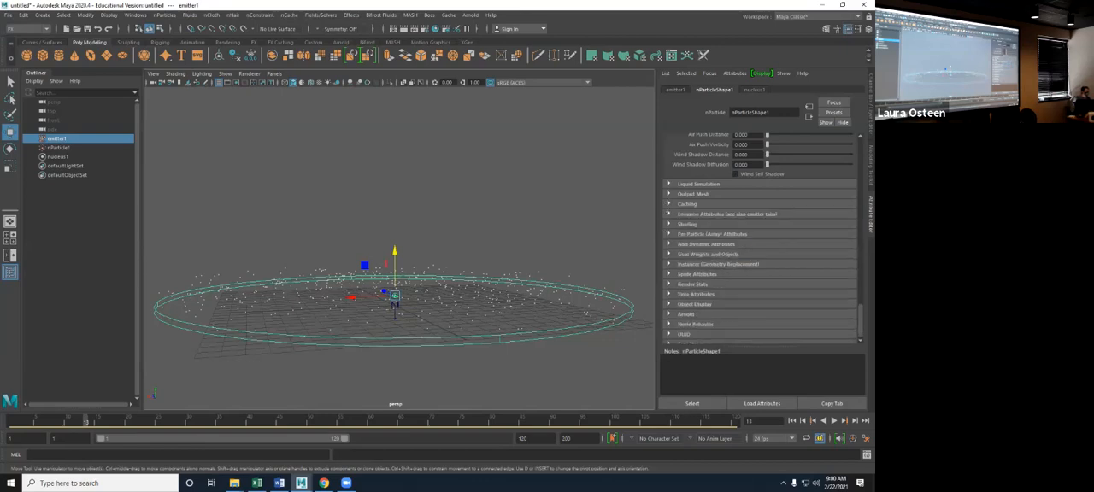
- Examine the Emission Attributes of nParticleShape1 and expand the Shading attributes
left_click(669, 214)
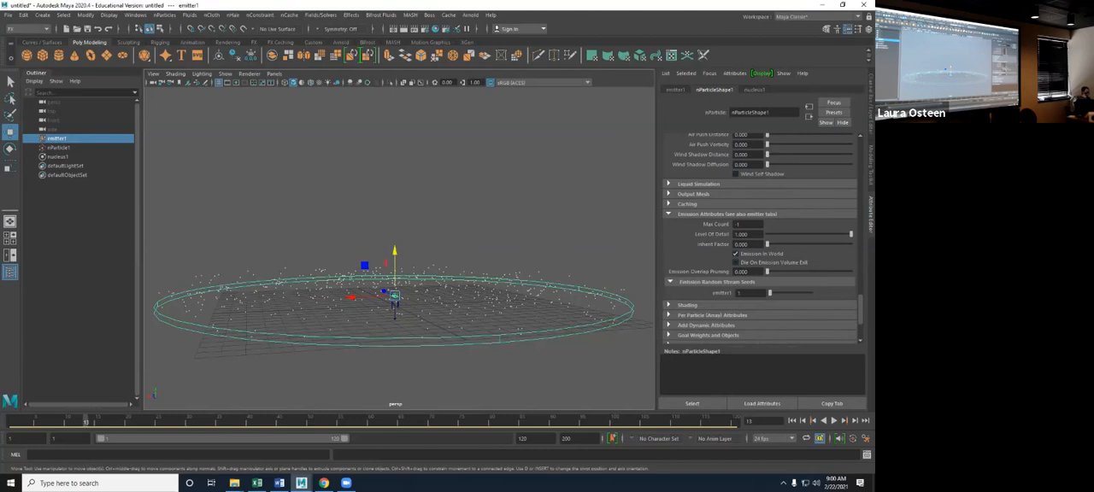
left_click(670, 214)
left_click(669, 223)
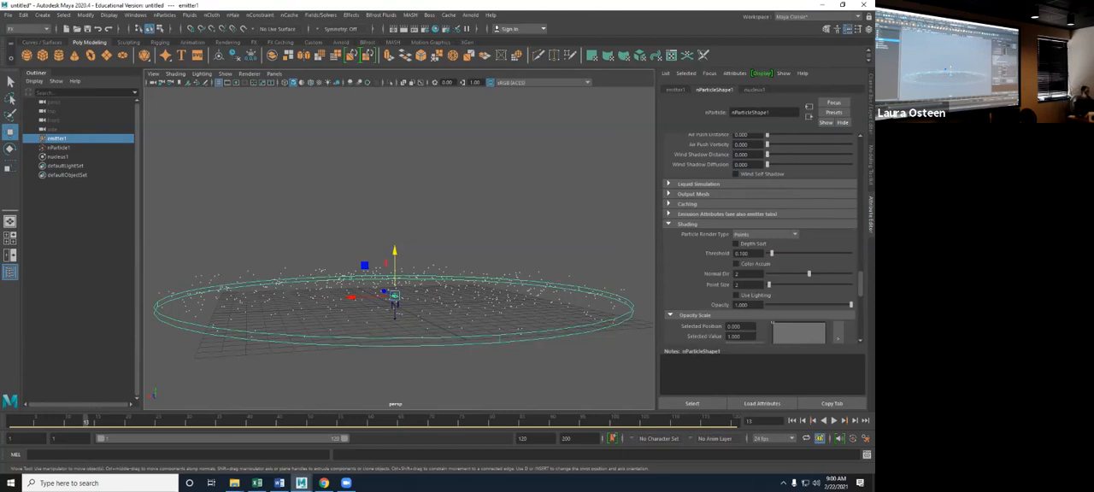
- Set the Particle Render Type to MultiPoint and replay the simulation from the start
left_click_drag(401, 243, 405, 263, "alt")
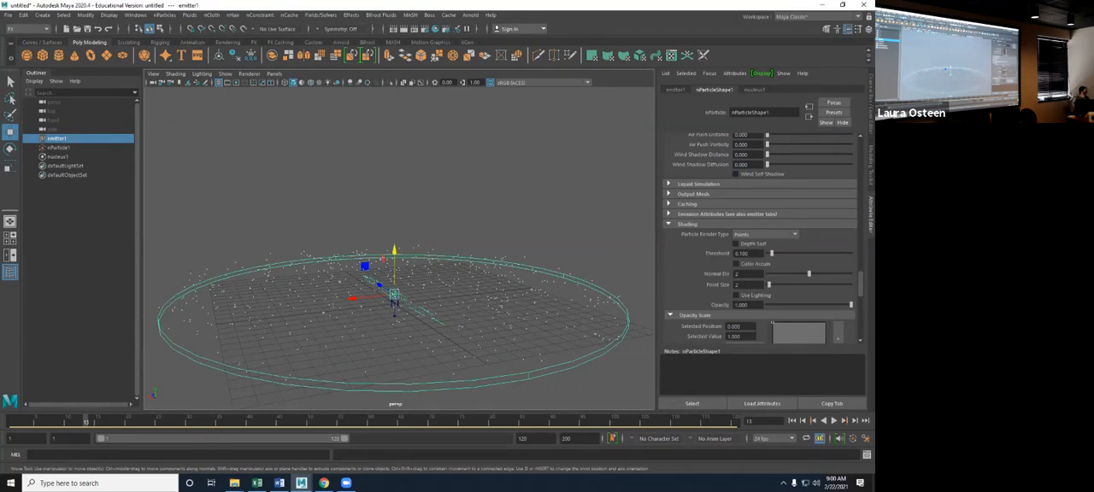
left_click(765, 233)
left_click(752, 243)
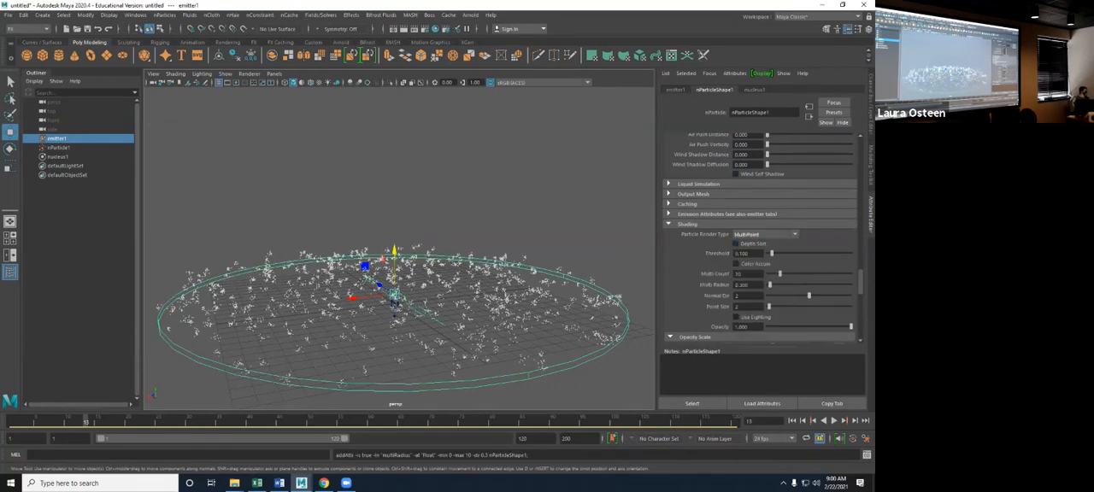
left_click_drag(405, 265, 405, 259, "alt")
left_click(792, 420)
left_click(834, 421)
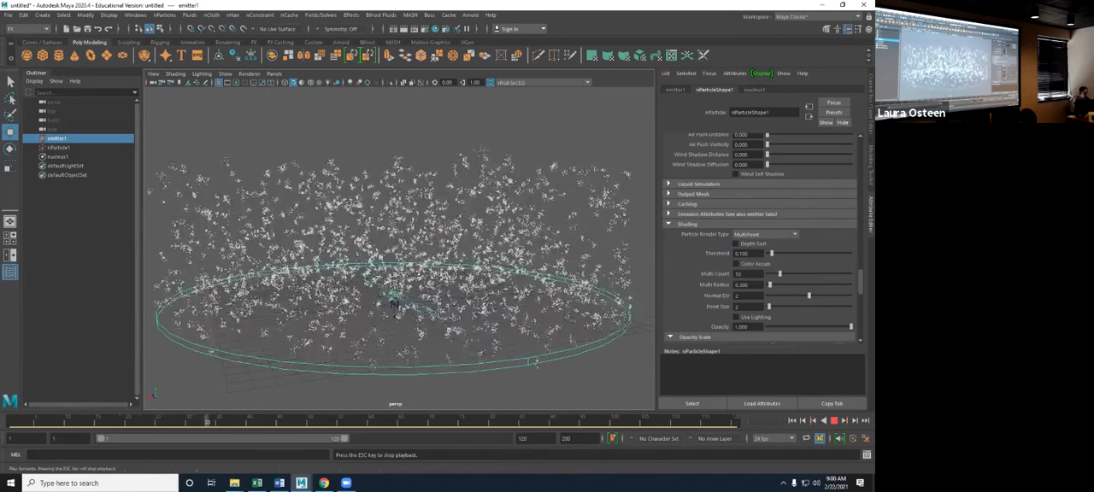
left_click(834, 420)
- Try the MultiStreak and Numeric particle render types on nParticleShape1
left_click(765, 234)
left_click(752, 253)
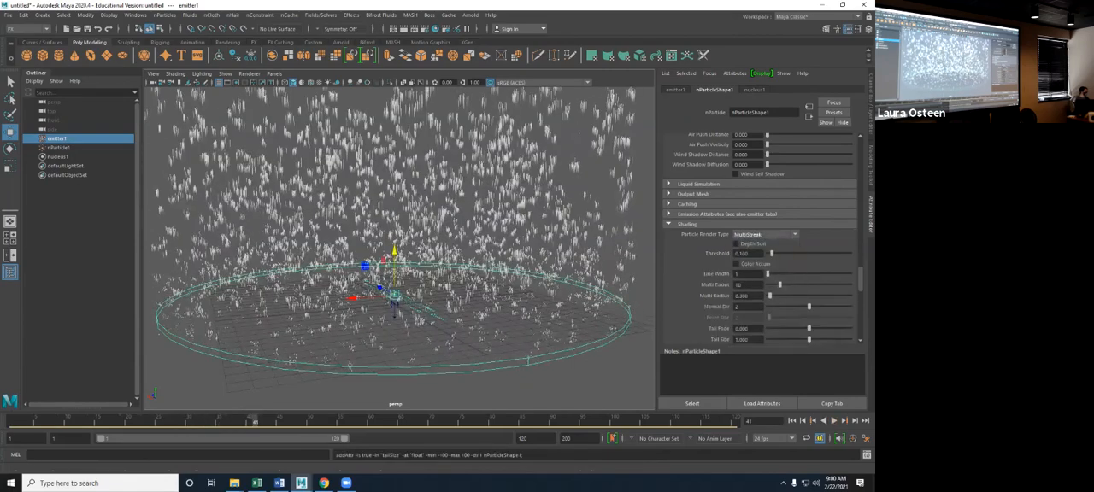
left_click(764, 233)
left_click(752, 262)
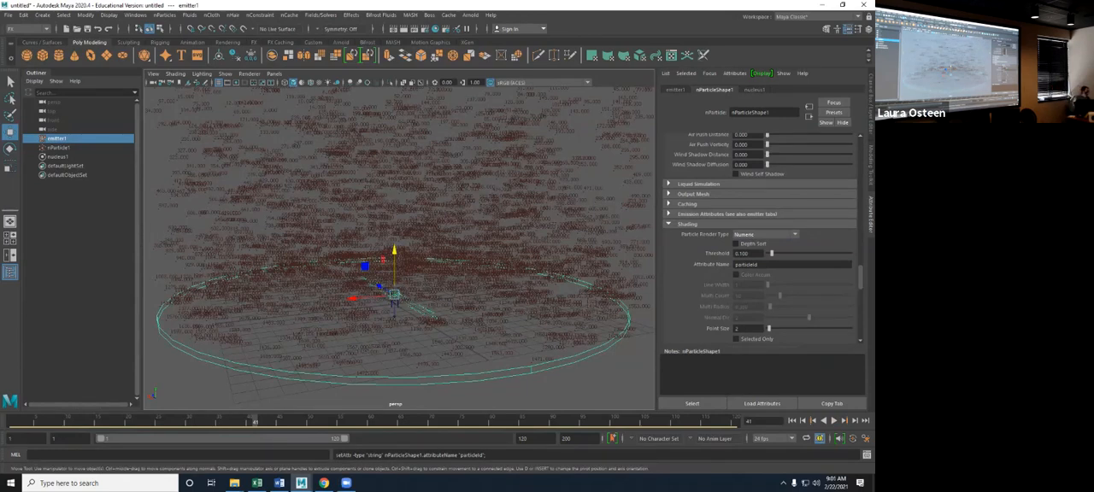
- Try the Points and Spheres particle render types on nParticleShape1
left_click(765, 234)
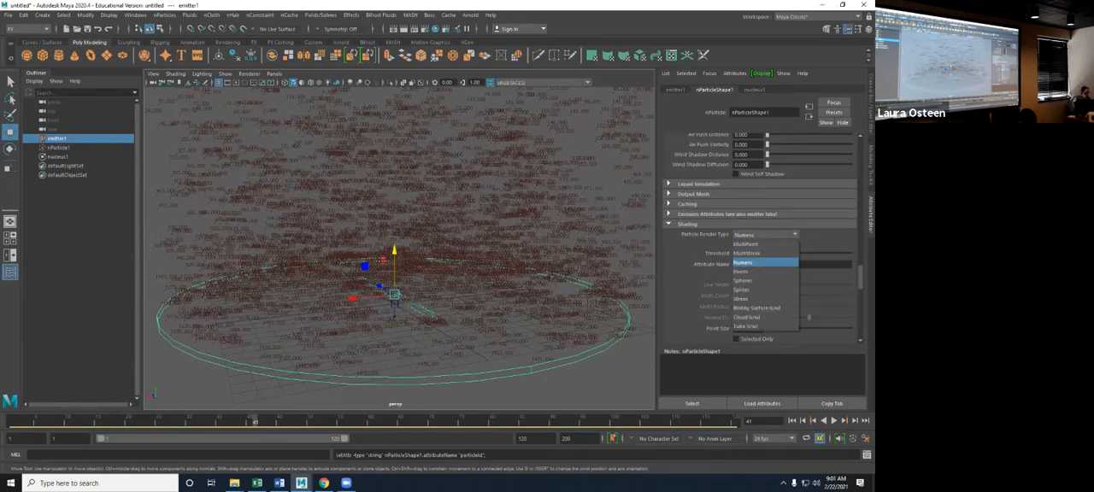
left_click(763, 272)
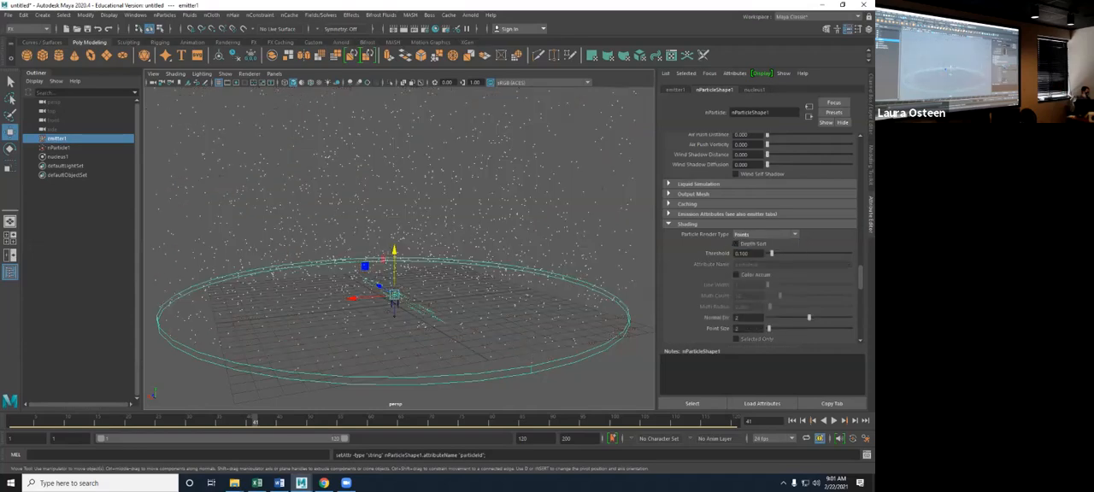
left_click(764, 234)
left_click(763, 282)
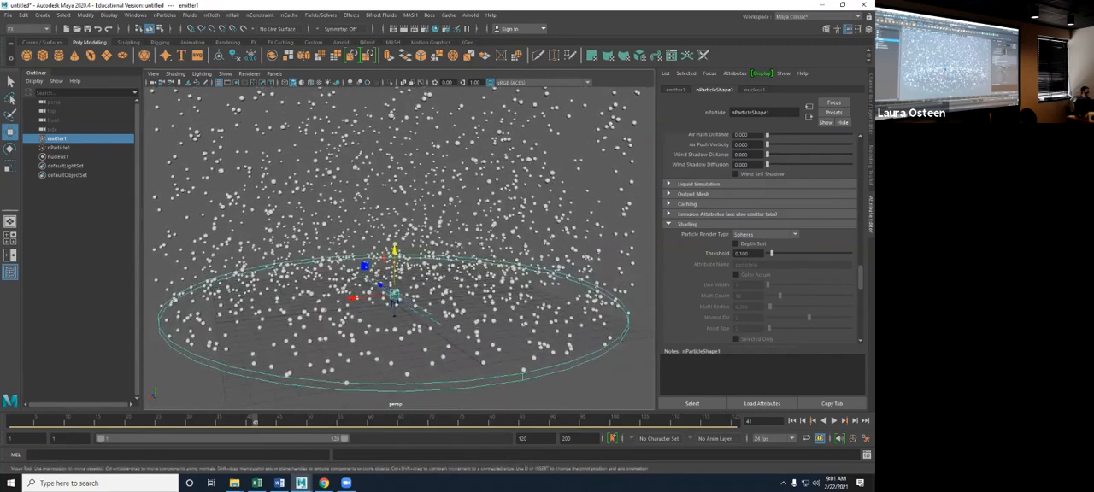
- Set the Particle Render Type to Sprites and inspect the particles up close
left_click(765, 234)
left_click(752, 289)
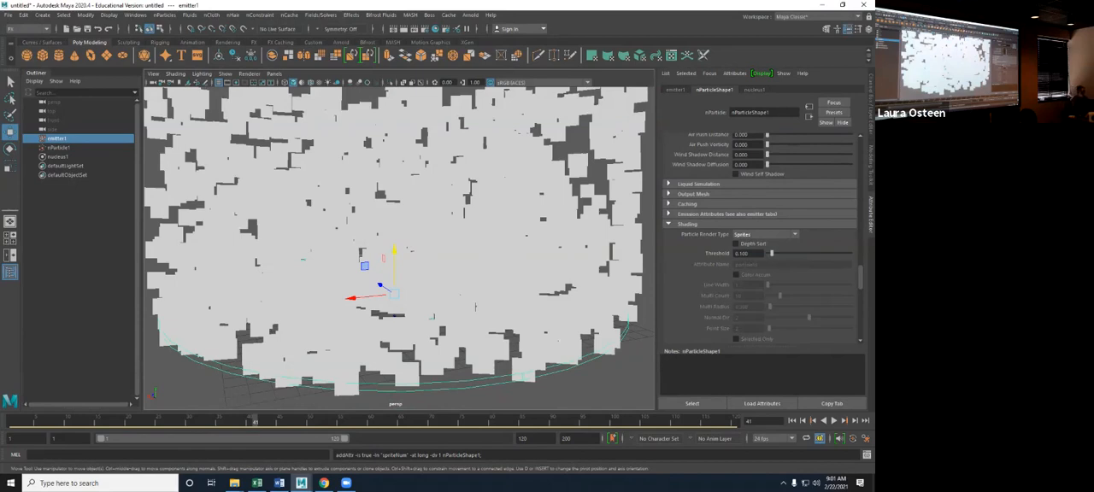
scroll(399, 248, "up", 3)
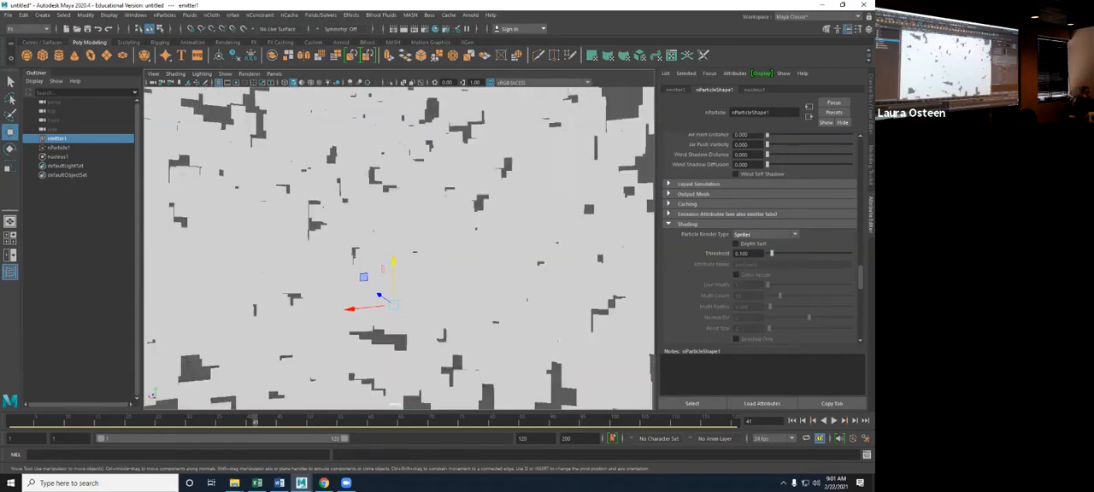
scroll(399, 248, "down", 5)
- Set the Particle Render Type to Streak and inspect the streaks around the emitter
left_click(765, 234)
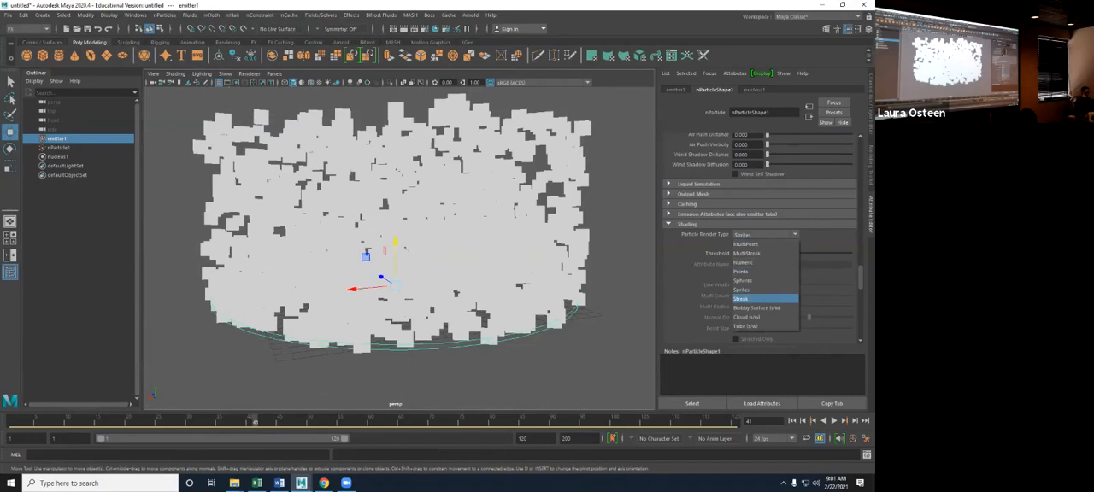
left_click(741, 300)
scroll(399, 248, "up", 4)
mouse_move(399, 248)
left_mouse_down("alt")
mouse_move(398, 237)
mouse_move(405, 437)
mouse_move(399, 248)
left_mouse_up("alt")
- Set the Particle Render Type to Blobby Surface (s/w) and replay the simulation from the start
left_click(765, 234)
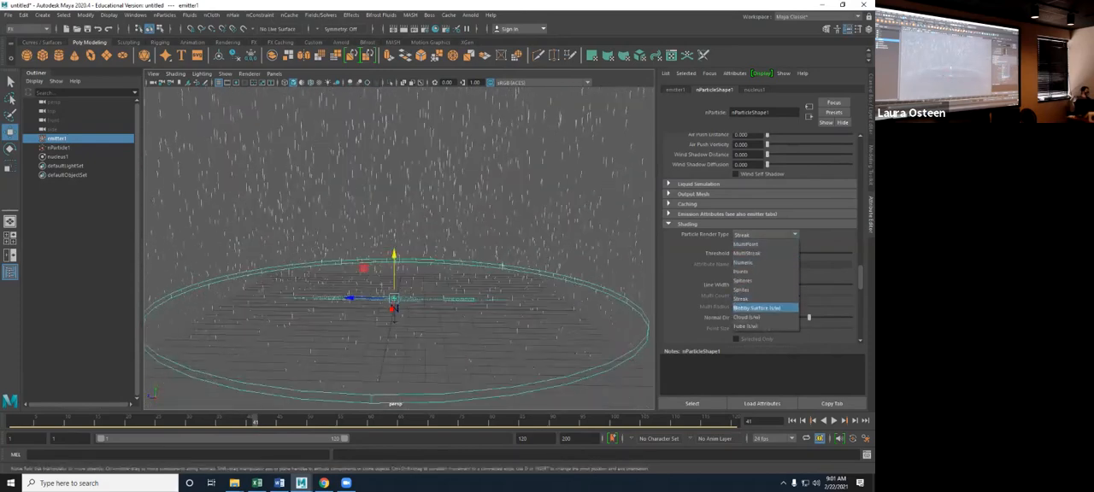
left_click(765, 307)
left_click_drag(401, 307, 438, 301, "alt")
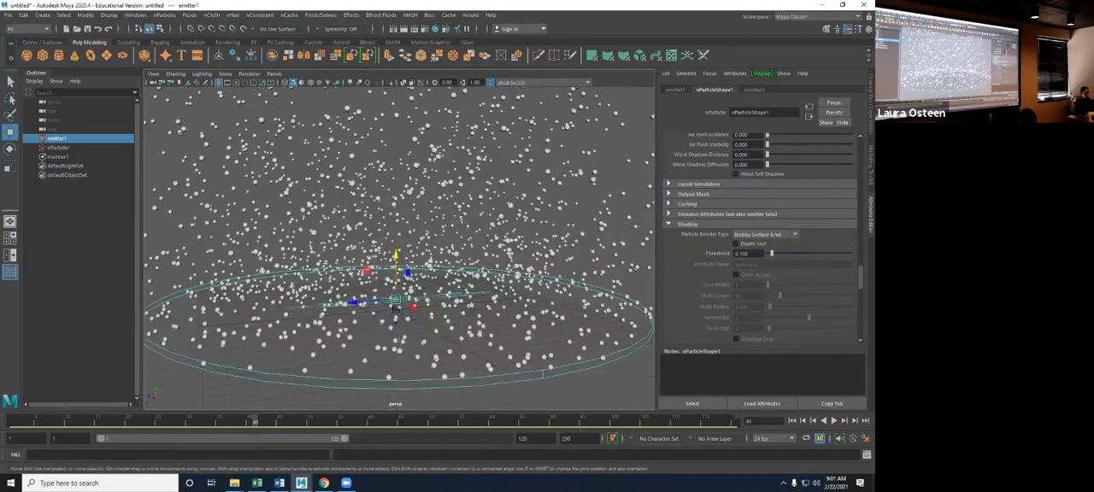
left_click(792, 420)
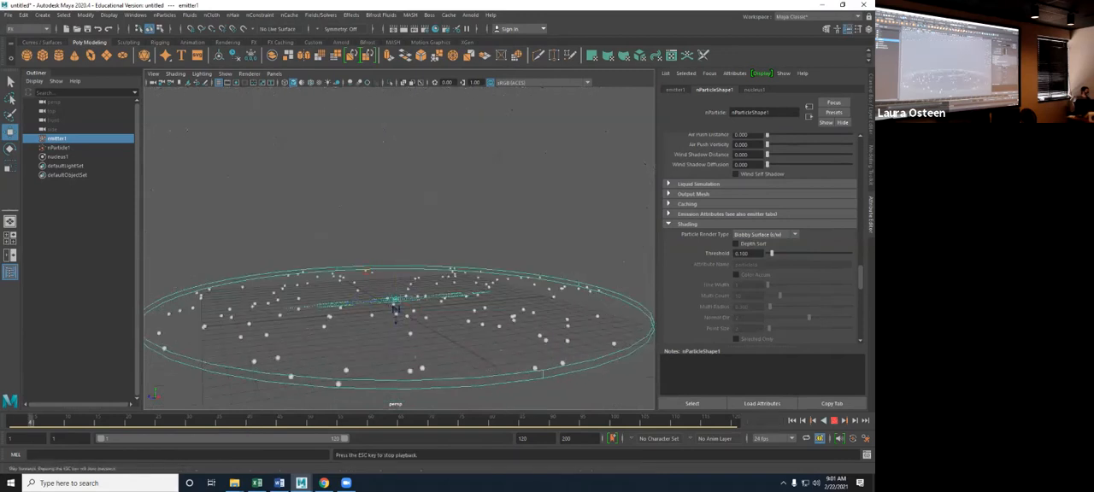
- Scale the emitter down, replay the simulation from the start and inspect the denser blobby particles
key("r")
left_click_drag(395, 306, 394, 310)
left_click(792, 420)
left_click(834, 420)
left_click(834, 420)
scroll(396, 257, "up", 7)
middle_click_drag(396, 299, 390, 192, "alt")
left_click_drag(390, 192, 395, 214, "alt")
scroll(395, 222, "down", 4)
middle_click_drag(395, 222, 400, 293, "alt")
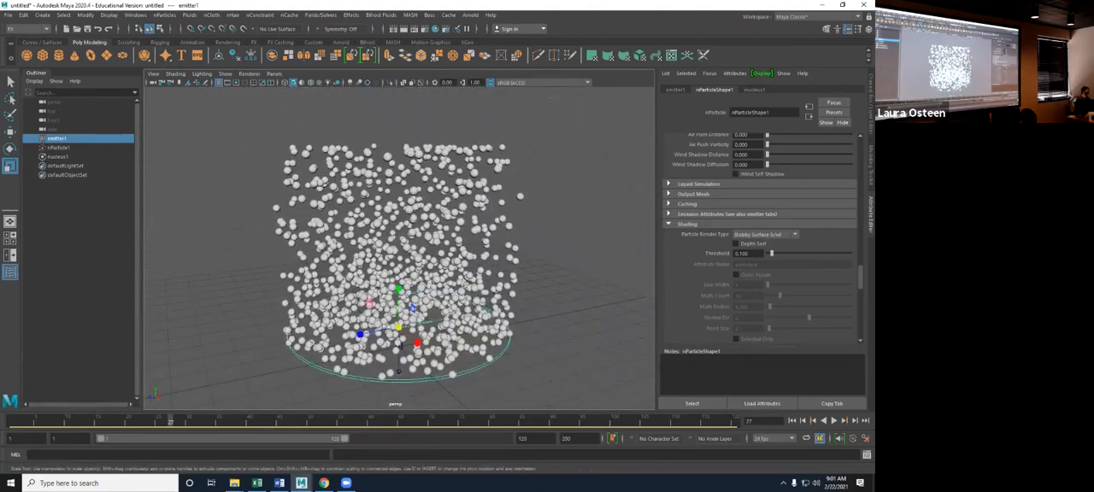
- Set the Particle Render Type to Cloud (s/w) and view the particles from another angle
left_click(765, 234)
left_click(765, 316)
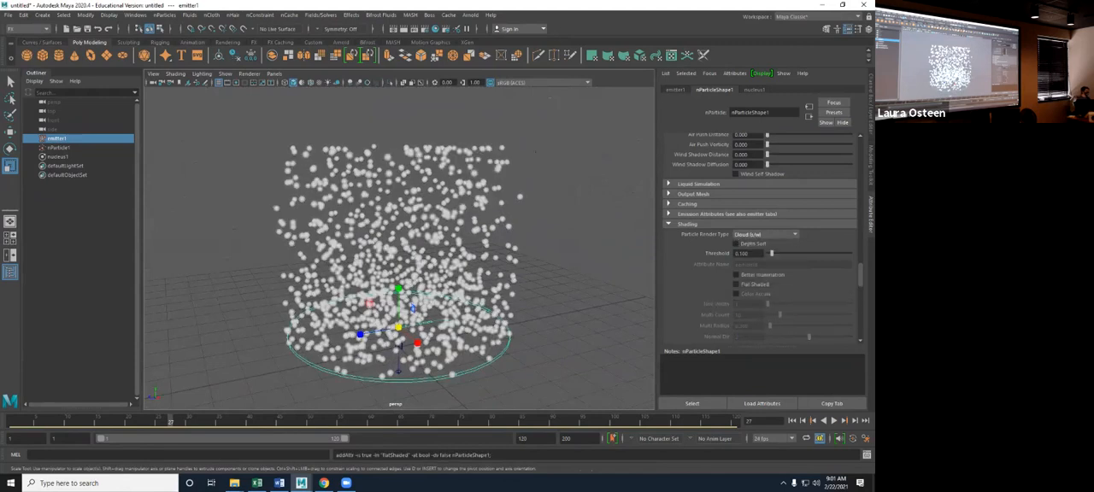
mouse_move(398, 347)
left_mouse_down("alt")
mouse_move(406, 334)
mouse_move(415, 339)
left_mouse_up("alt")
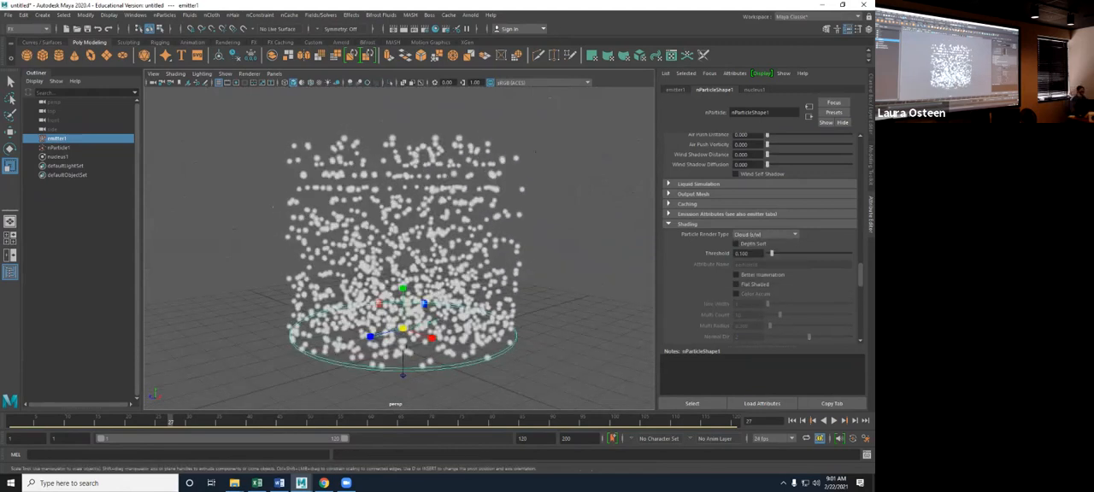
- Set the Particle Render Type to Tube (s/w) and scale the emitter back up
left_click(765, 234)
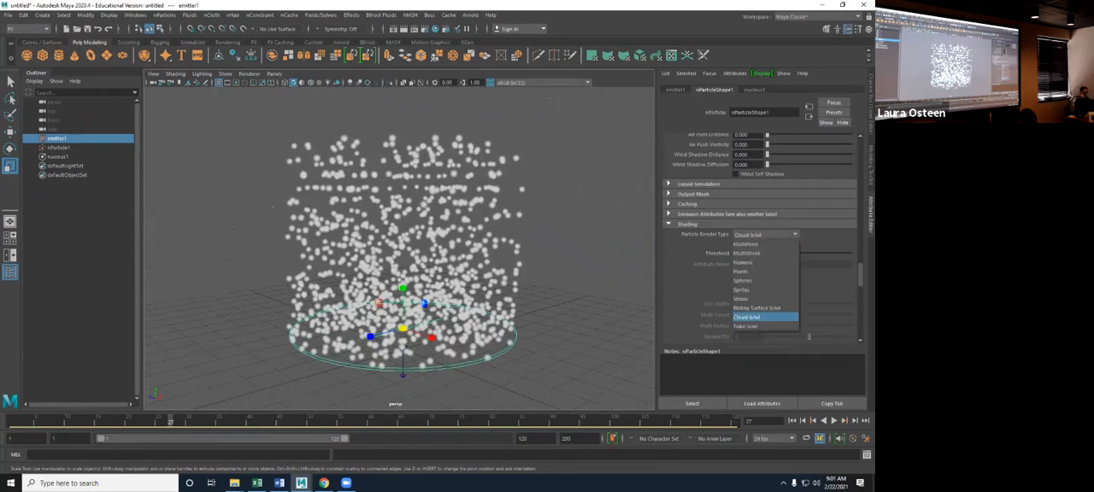
left_click(750, 326)
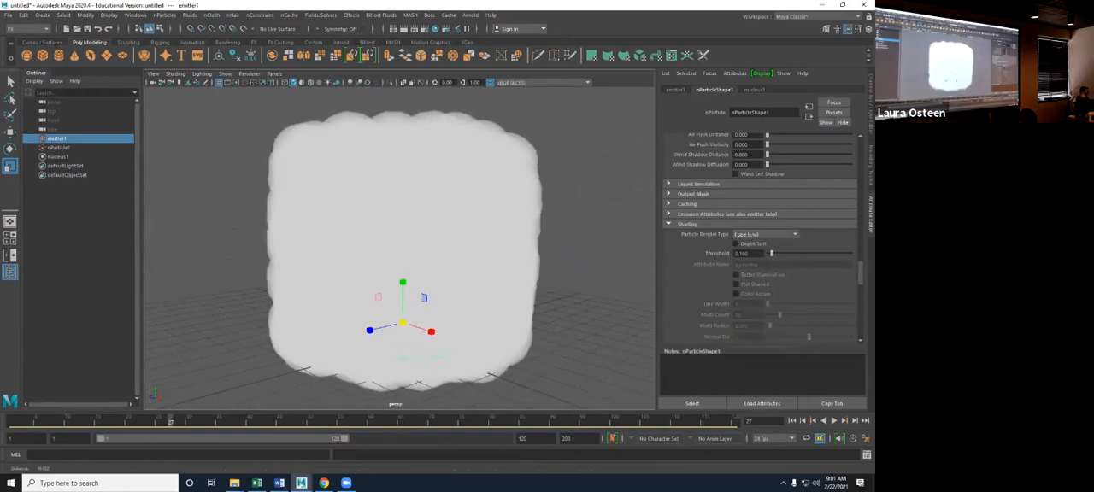
scroll(402, 282, "down", 3)
scroll(402, 282, "down", 1)
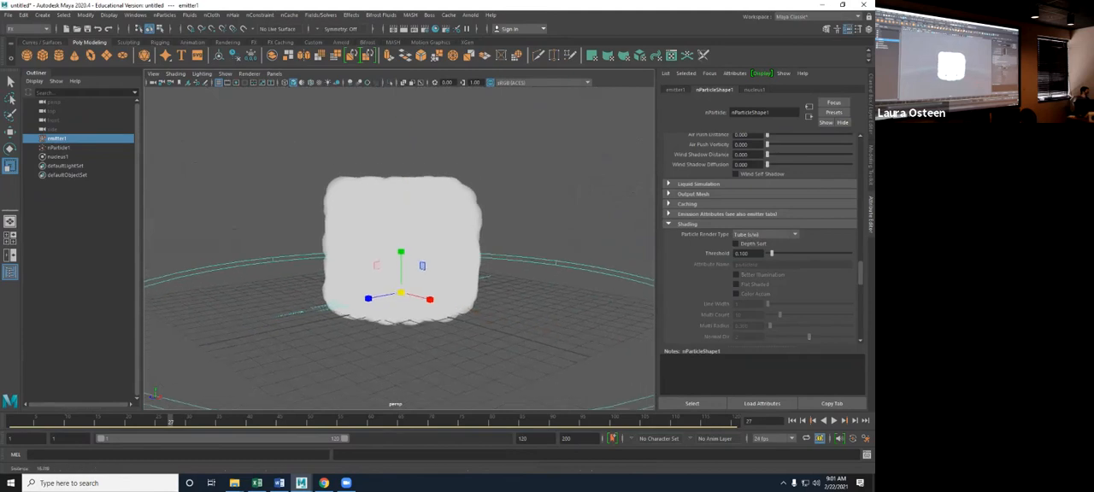
- Play the simulation with the tube particles, inspect the merged mass around the emitter, and rewind to frame 1
left_click(833, 420)
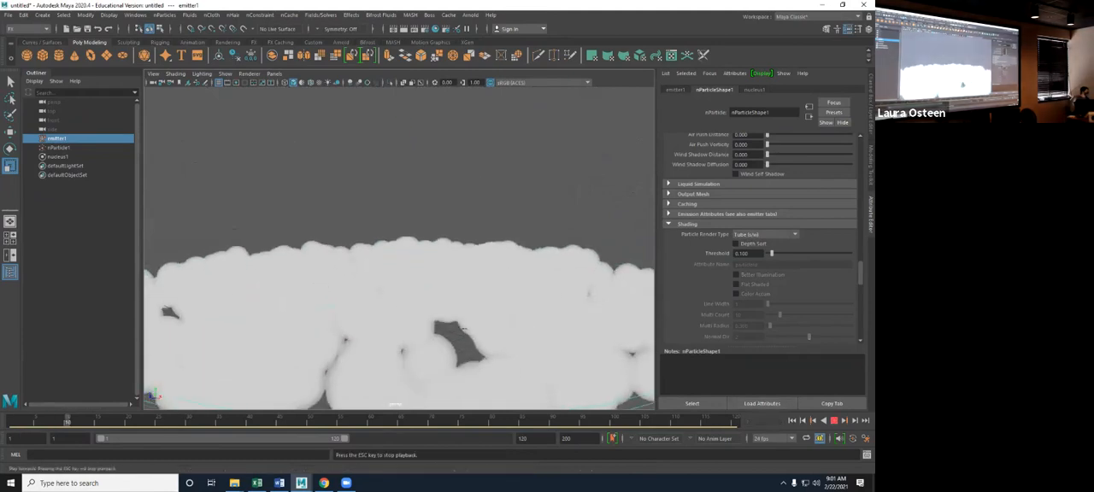
key("Escape")
scroll(449, 282, "down", 4)
left_click_drag(436, 230, 456, 250, "alt")
mouse_move(402, 278)
left_mouse_down()
mouse_move(503, 281)
mouse_move(396, 280)
mouse_move(409, 280)
left_mouse_up()
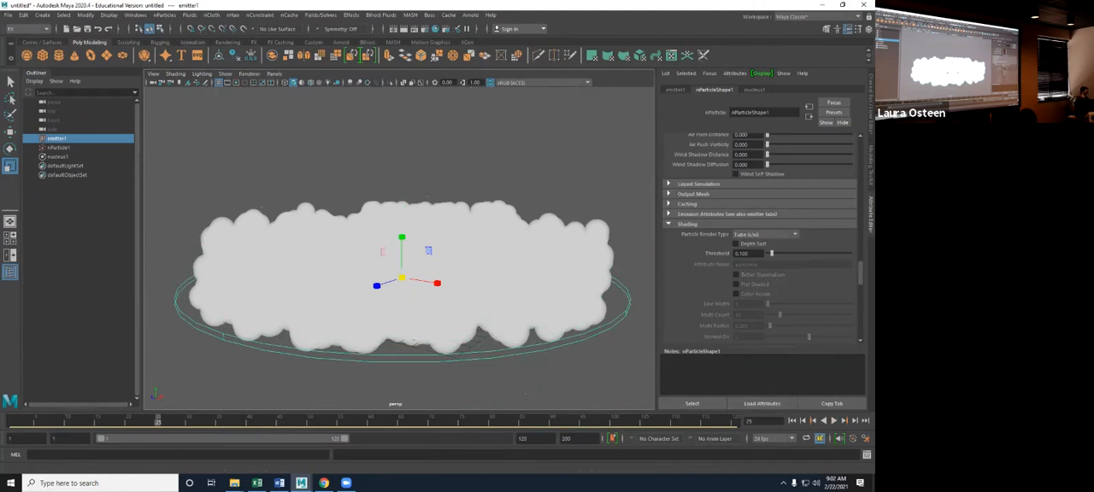
key("alt+v")
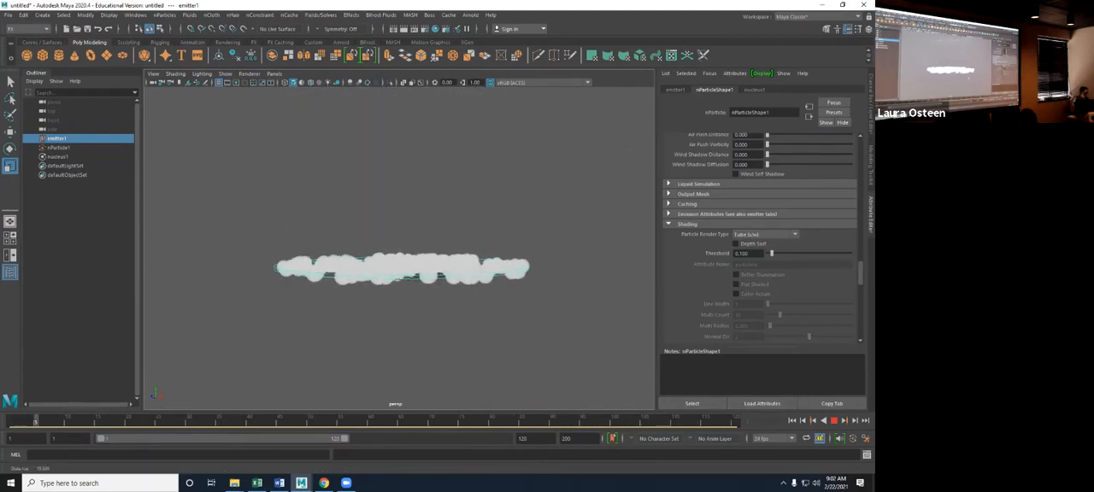
left_click(834, 420)
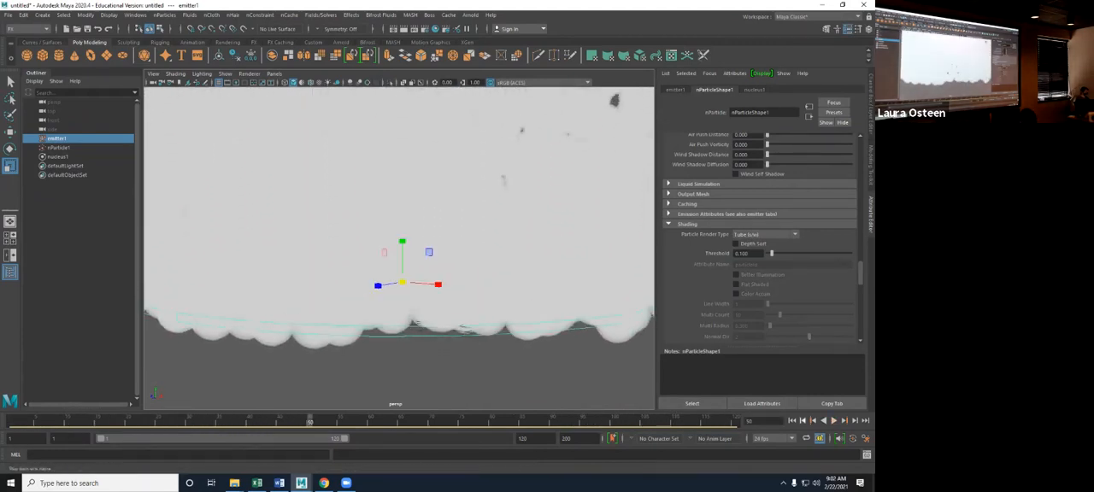
left_click(791, 421)
- Set the Particle Render Type back to Blobby Surface (s/w) and play the simulation from frame 1
left_click(763, 234)
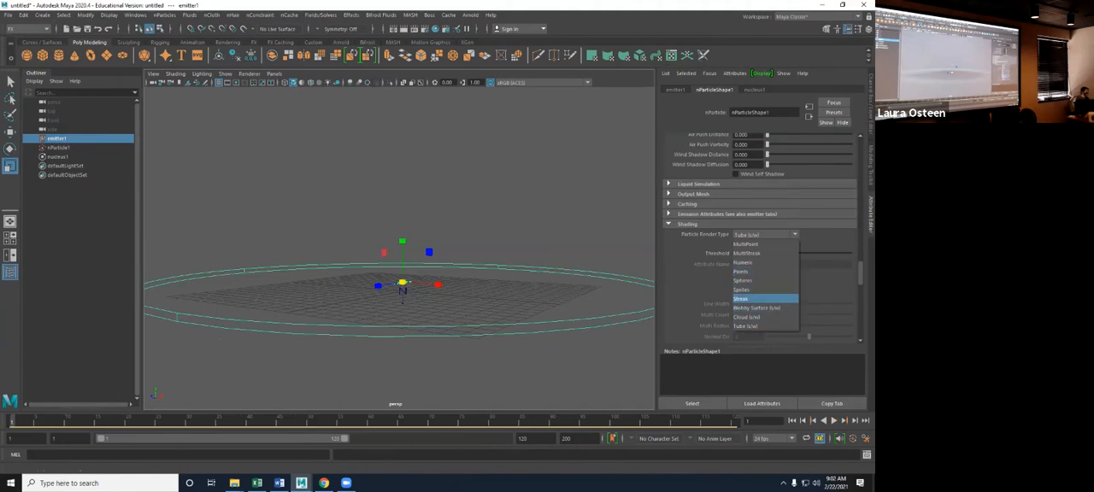
left_click(756, 308)
left_click(833, 421)
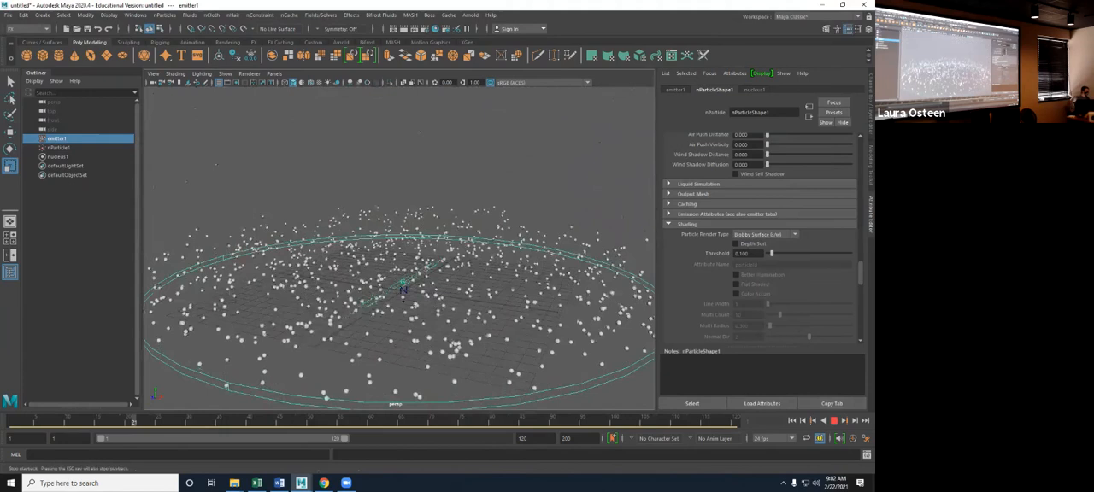
left_click(833, 420)
- Replay the simulation from the start while reviewing the nParticleShape1 attributes from Lifespan and Particle Size down to Shading
scroll(760, 240, "up", 12)
scroll(761, 240, "up", 8)
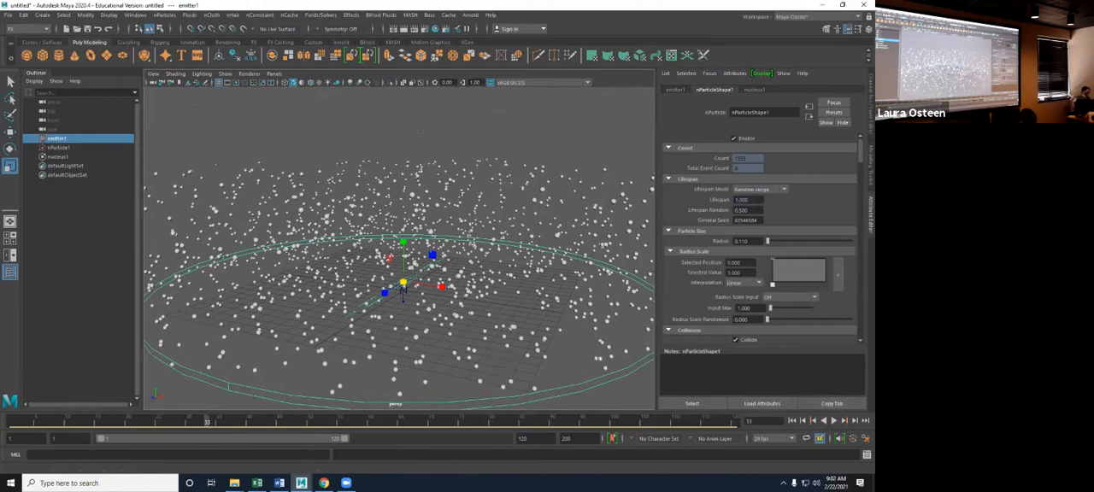
key("alt+shift+v")
key("alt+v")
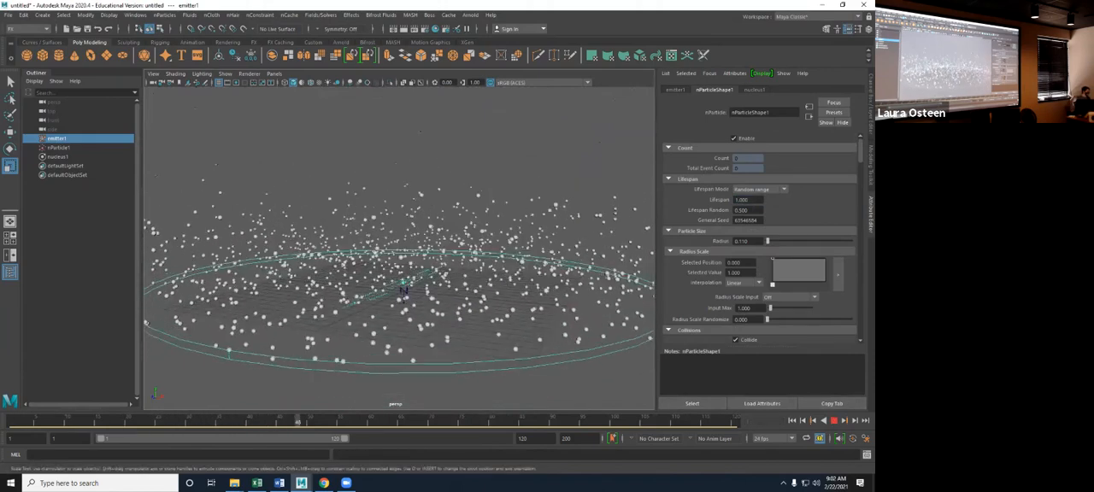
scroll(761, 239, "down", 15)
scroll(761, 240, "down", 10)
scroll(761, 239, "up", 5)
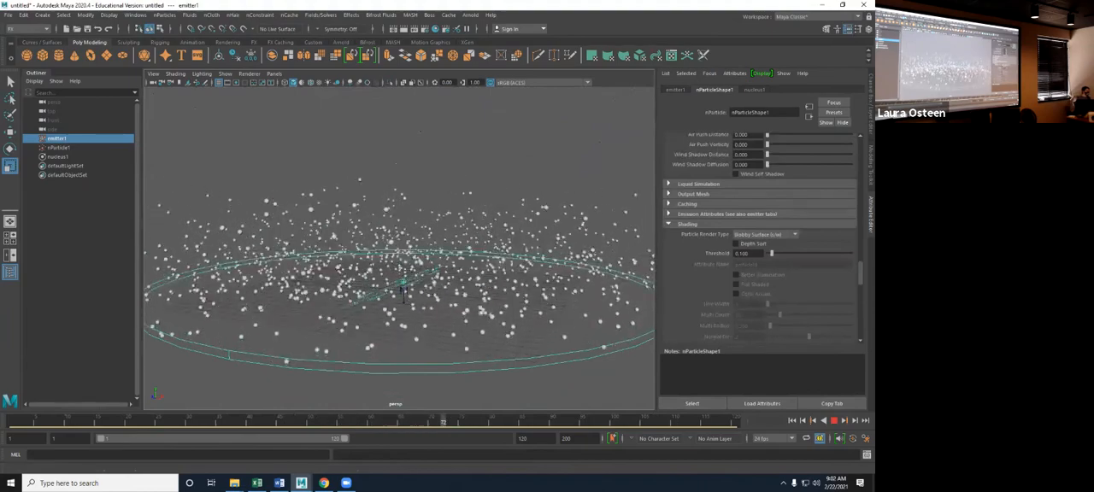
- Raise the Threshold in nParticleShape1's Shading attributes to about 0.956 and restart the playback
scroll(761, 240, "down", 3)
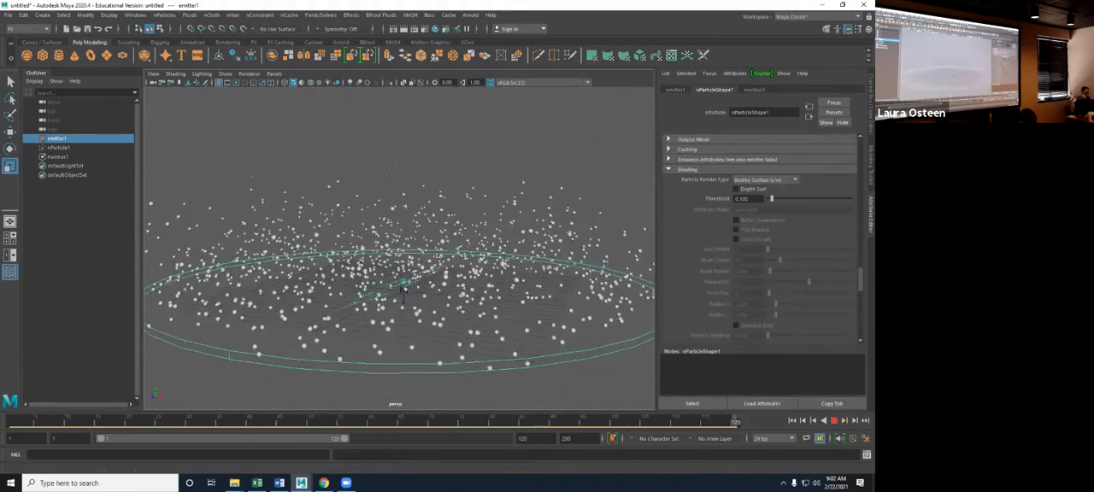
scroll(761, 239, "down", 1)
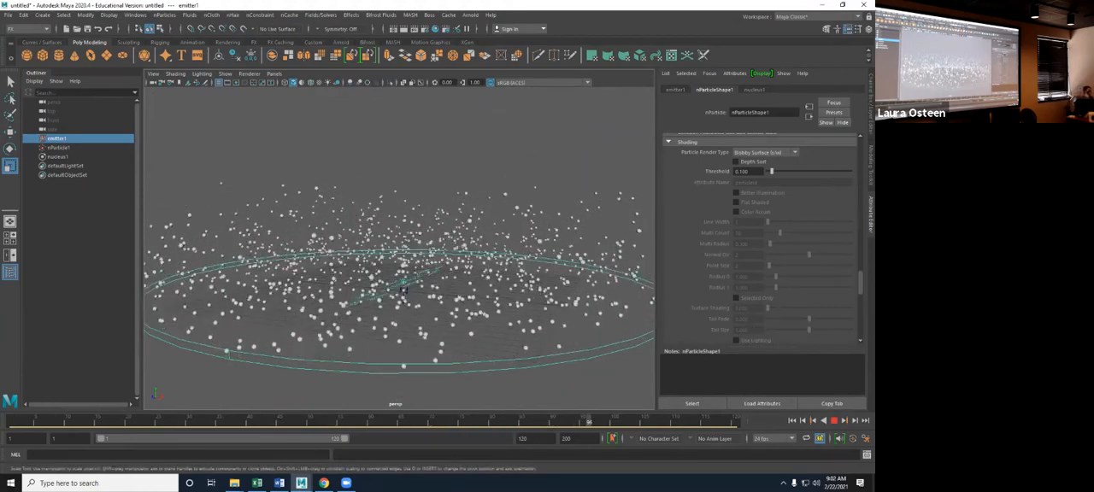
scroll(761, 240, "down", 4)
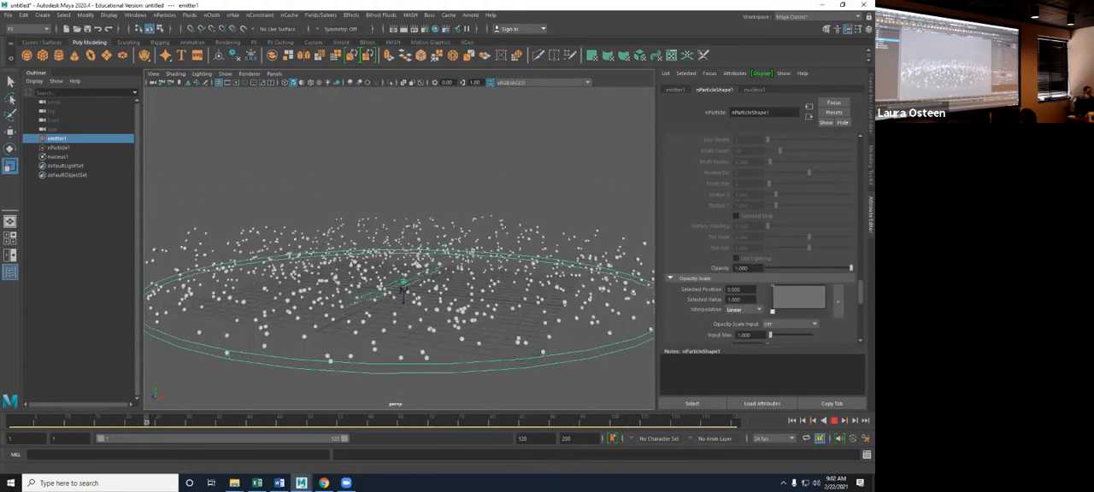
scroll(761, 239, "up", 5)
left_click_drag(771, 226, 807, 226)
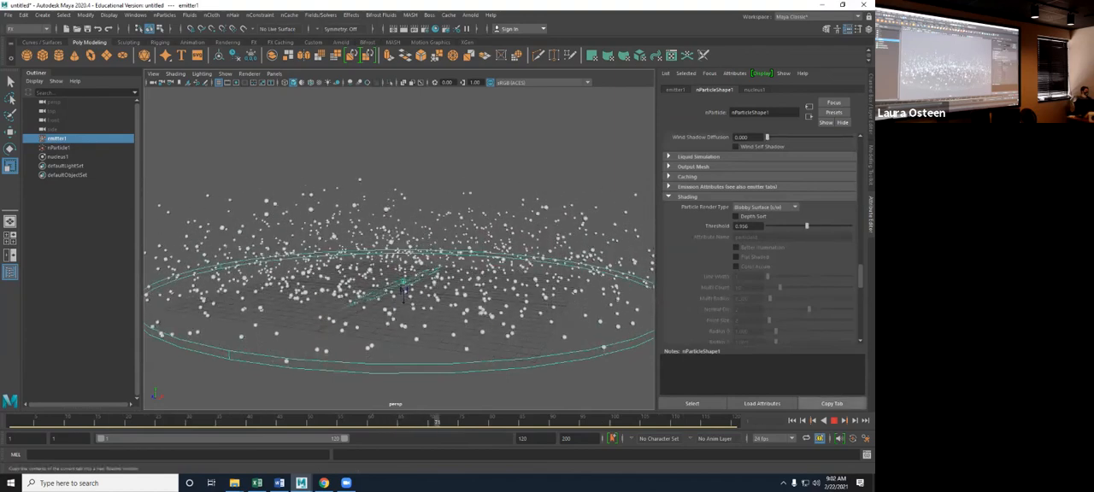
left_click(834, 420)
key("alt+v")
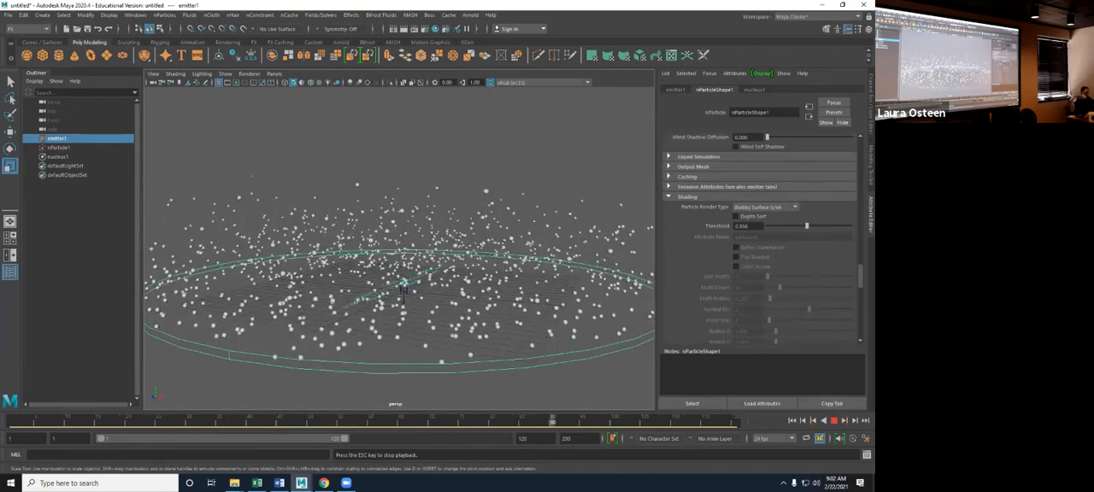
- Try an Opacity of about 0.739 on the particles during playback and restore it to 1.000
scroll(760, 239, "down", 5)
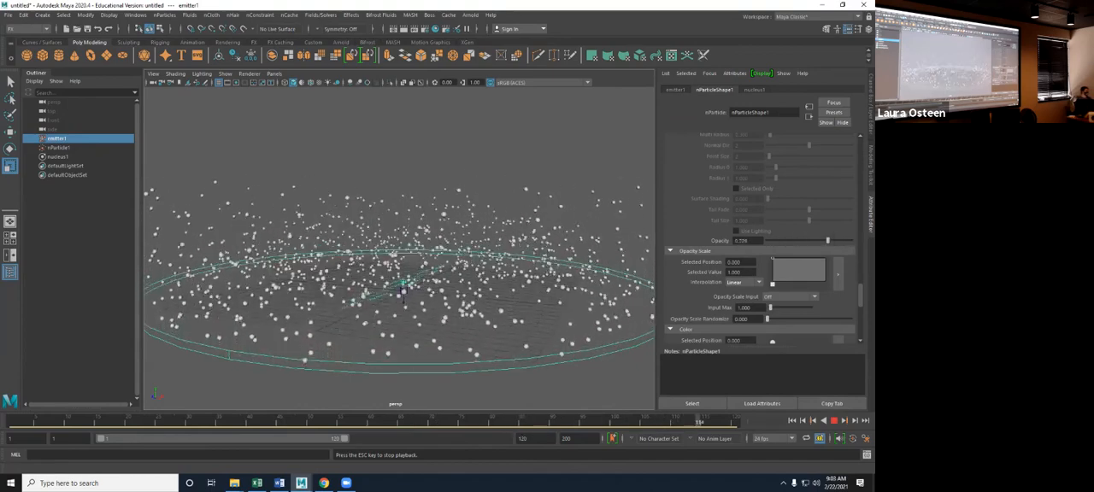
scroll(761, 240, "up", 3)
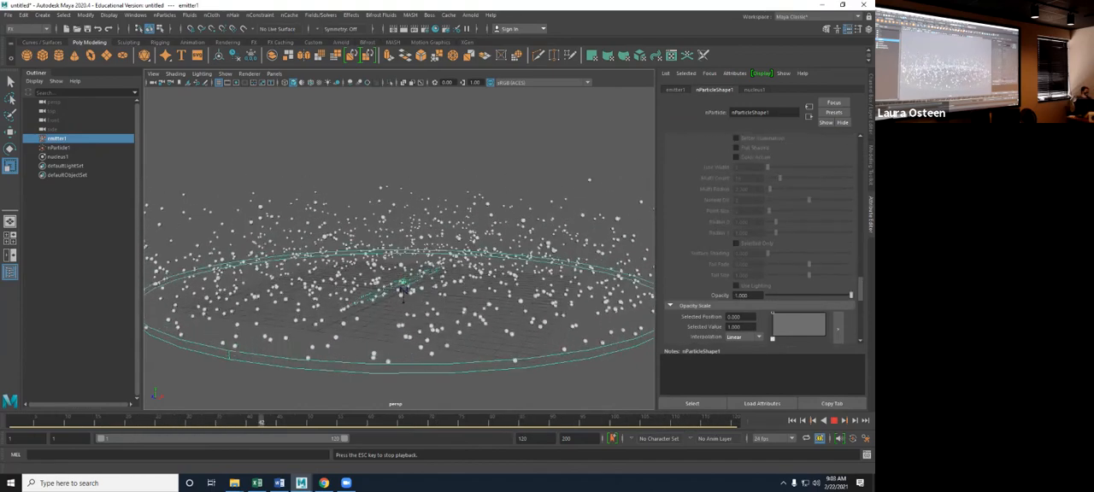
key("Escape")
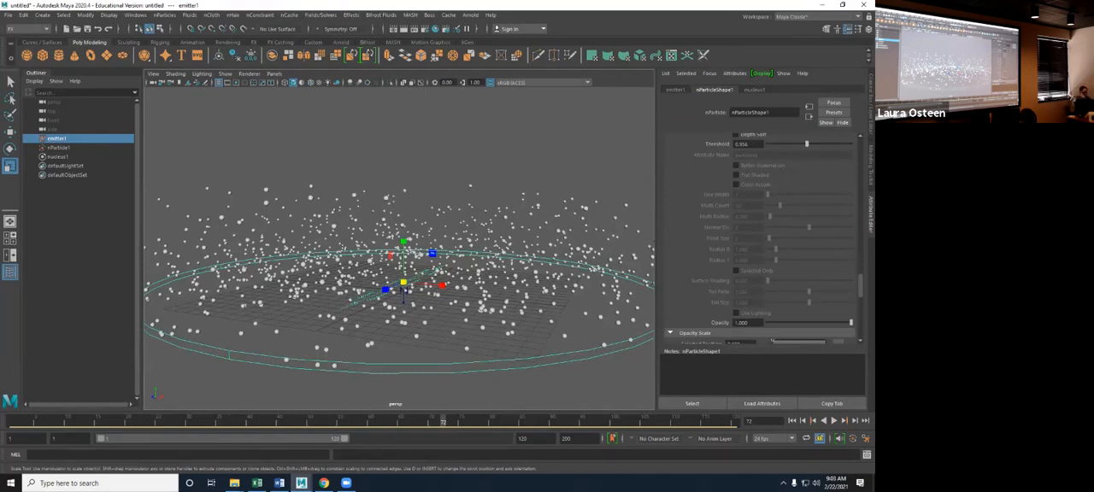
- Add an Opacity Scale ramp point at position 1.000 with value 0.000 and replay the simulation from the first frame
scroll(761, 239, "down", 5)
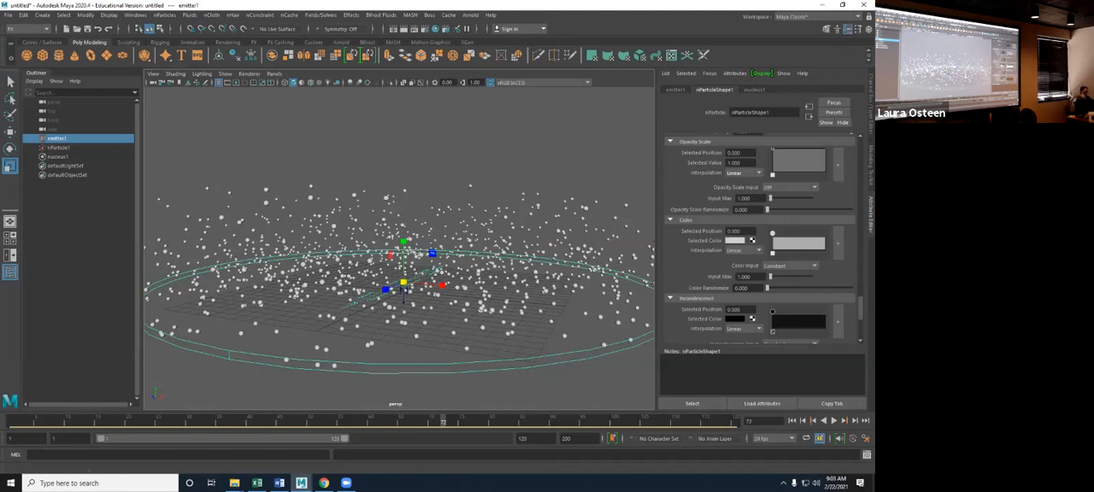
left_click(824, 174)
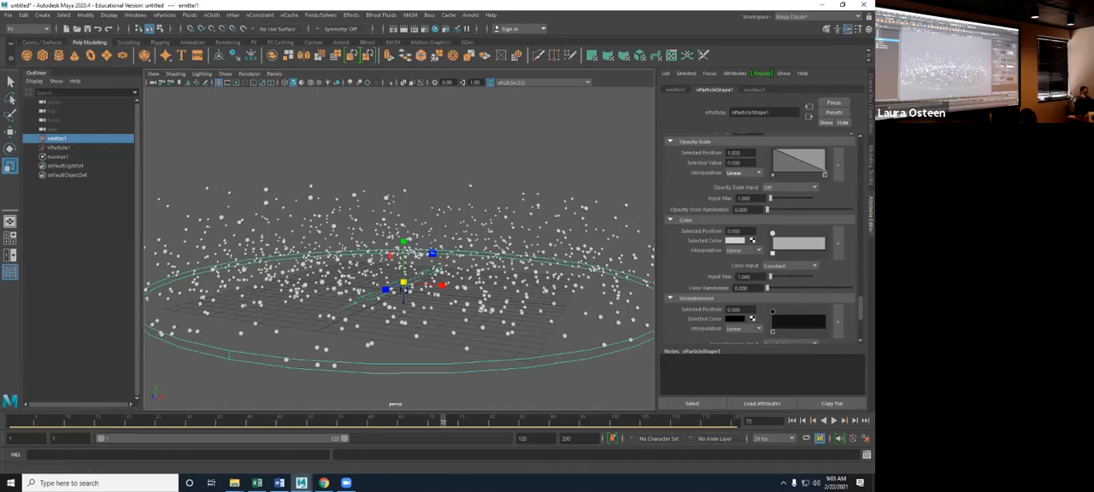
left_click(793, 420)
left_click(833, 420)
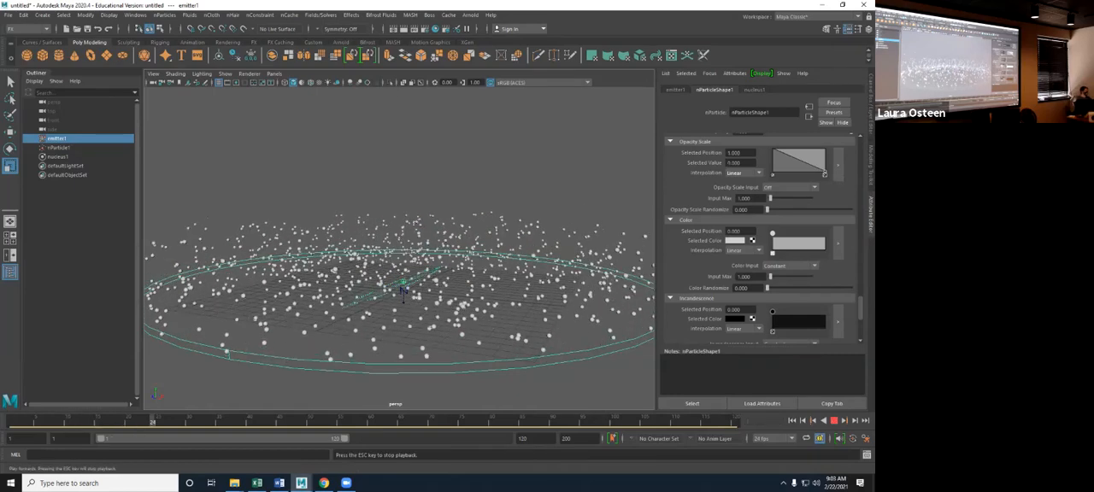
key("Escape")
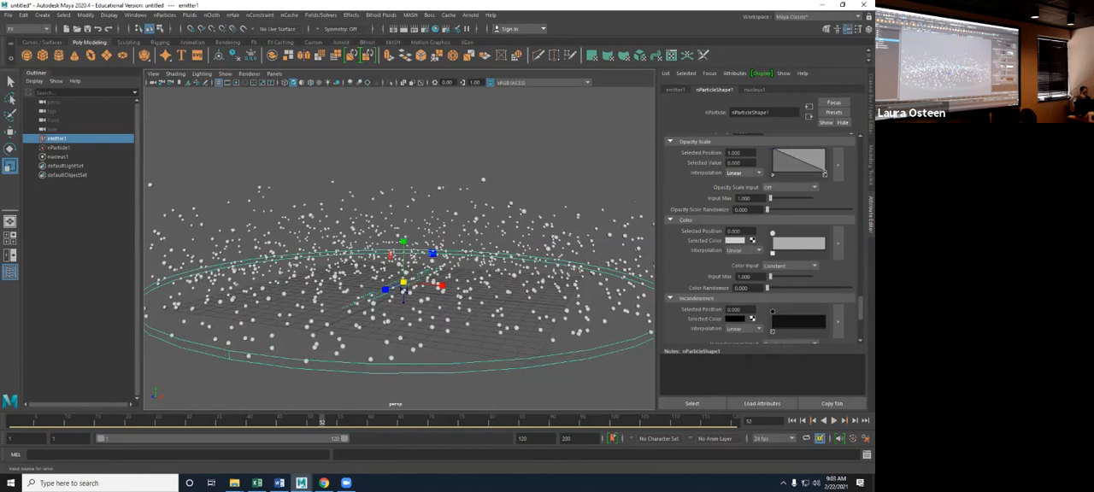
- Set the Opacity Scale Input to Age and replay the simulation from frame 1, viewing the particles from a lower angle
left_click(791, 187)
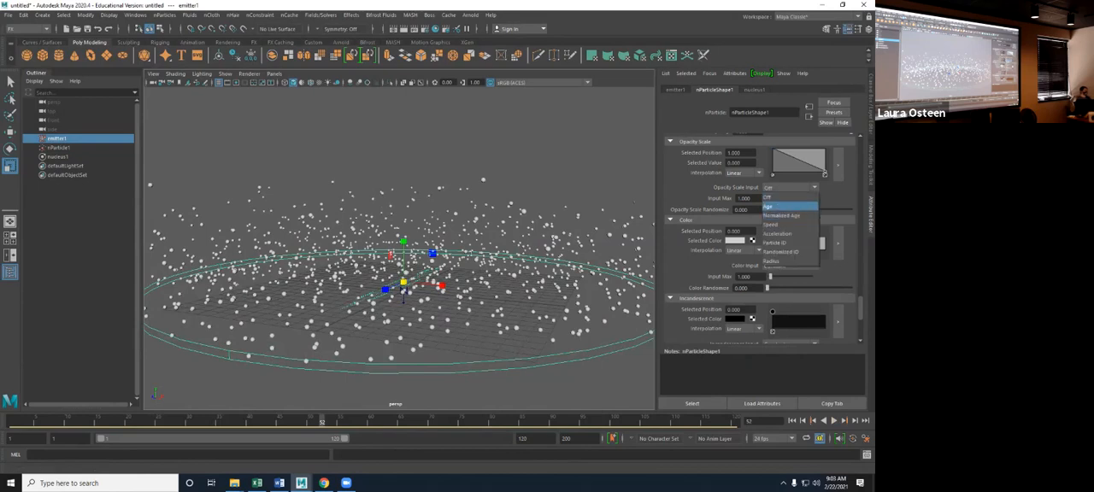
left_click(791, 207)
key("alt+shift+v")
key("alt+v")
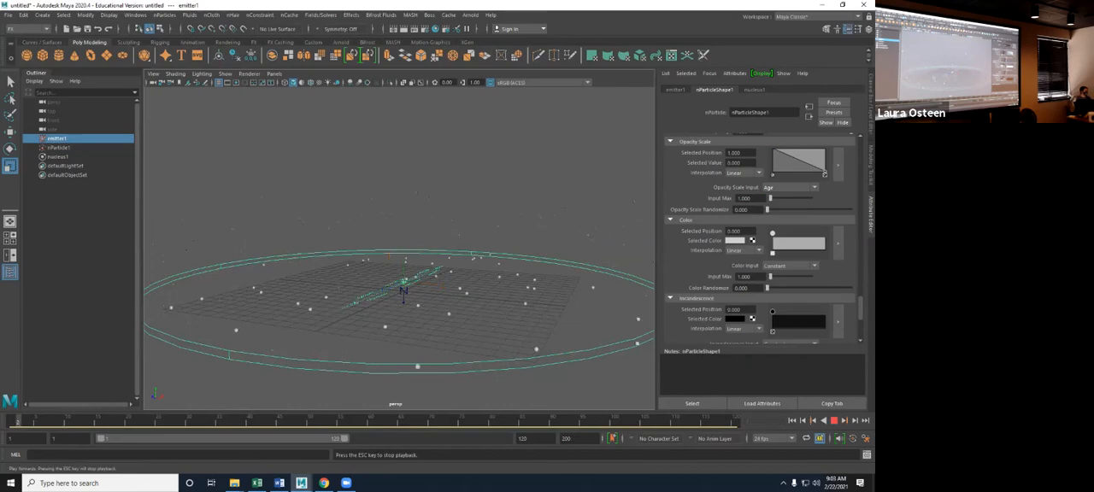
left_click_drag(406, 295, 398, 260, "alt")
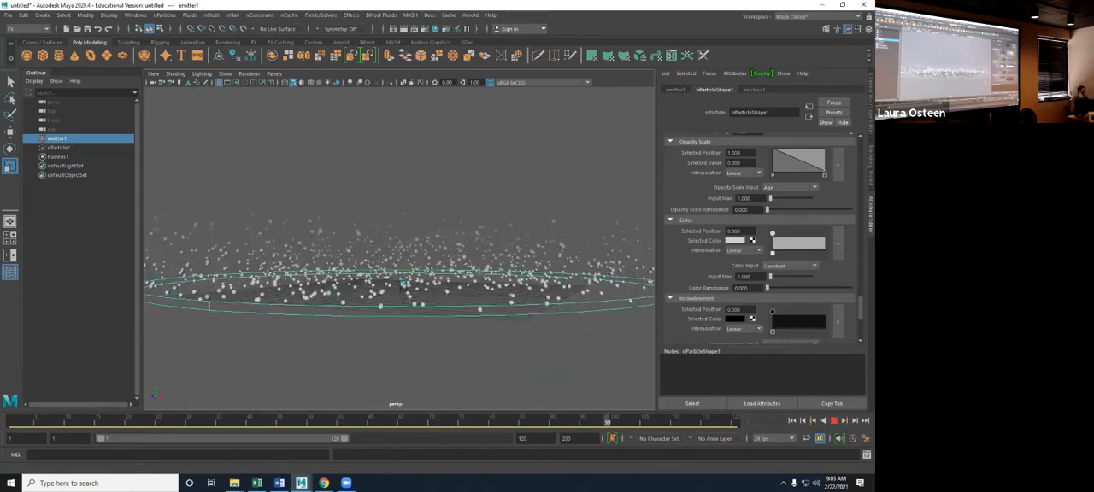
- Switch the Opacity Scale Input to Normalized Age, watch the particles play, and rewind to frame 1
left_click(790, 187)
left_click(787, 214)
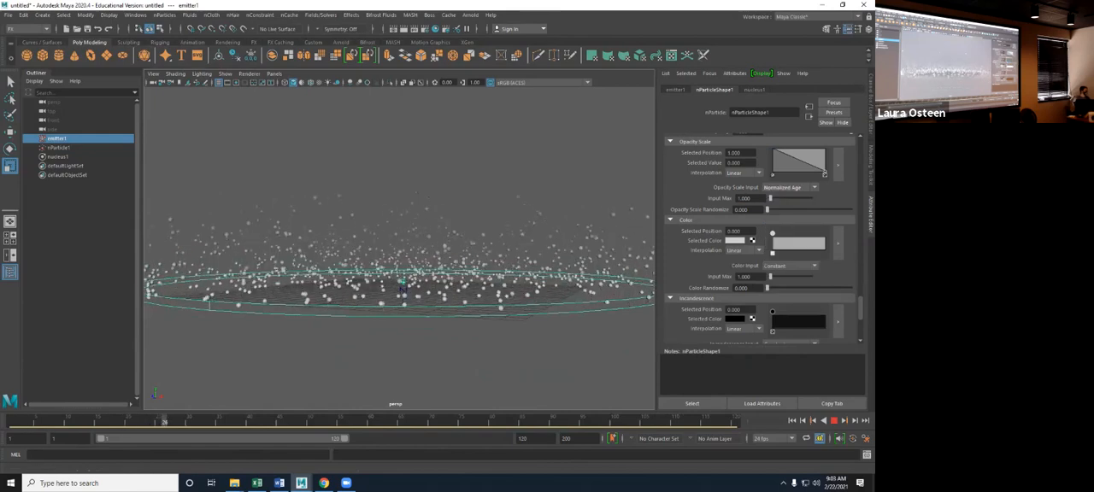
key("Escape")
key("alt+v")
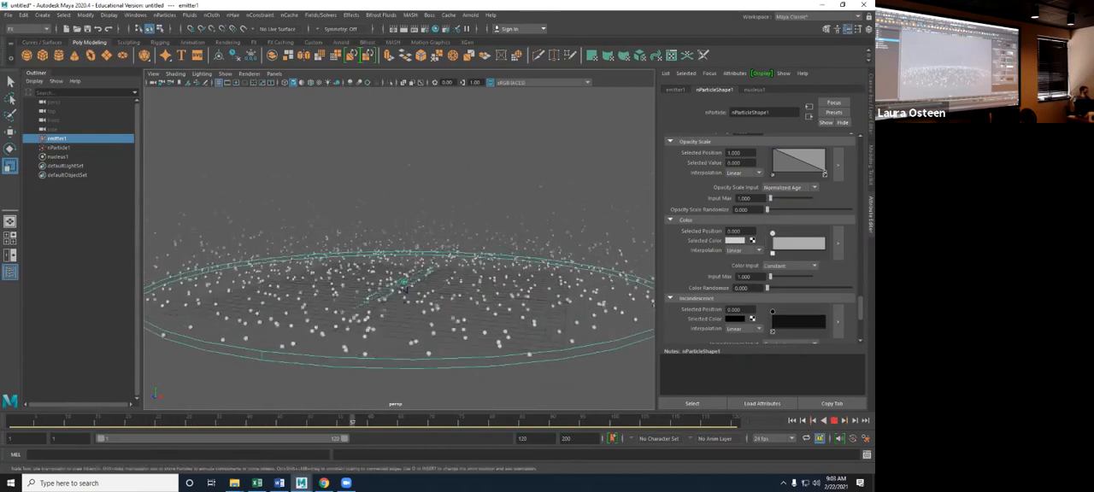
key("alt+shift+v")
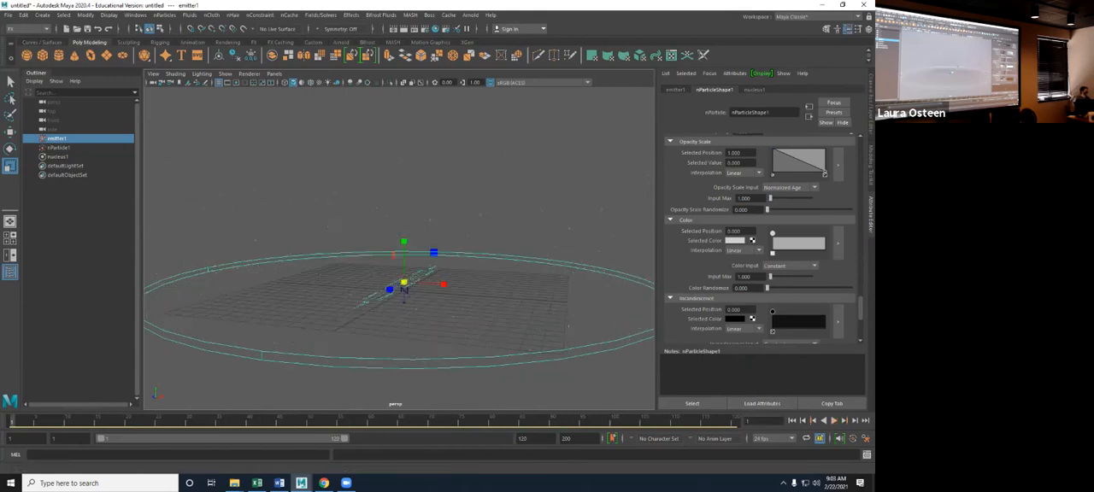
- Try Speed as the Opacity Scale Input, playing the simulation to inspect the particles
left_click(790, 187)
left_click(786, 225)
key("alt+v")
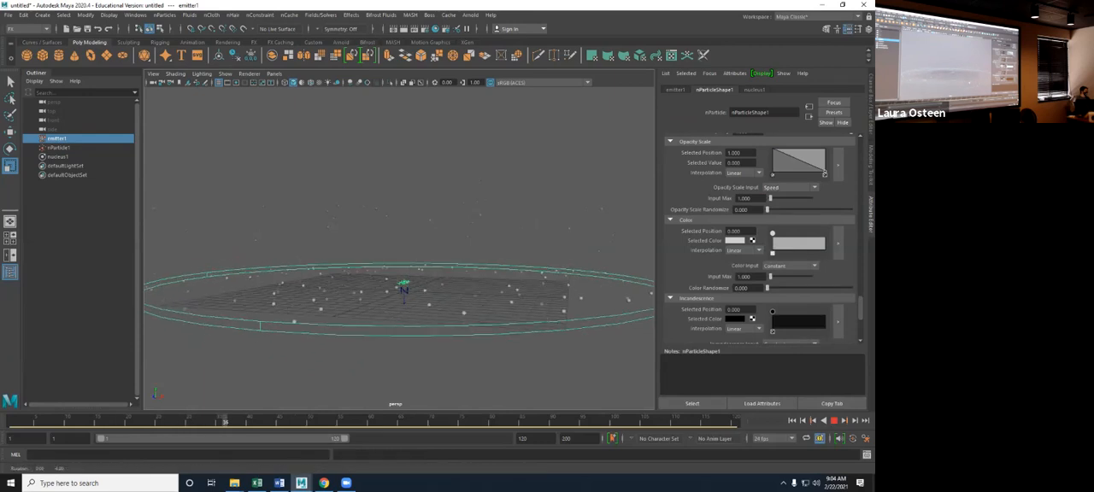
key("alt+v")
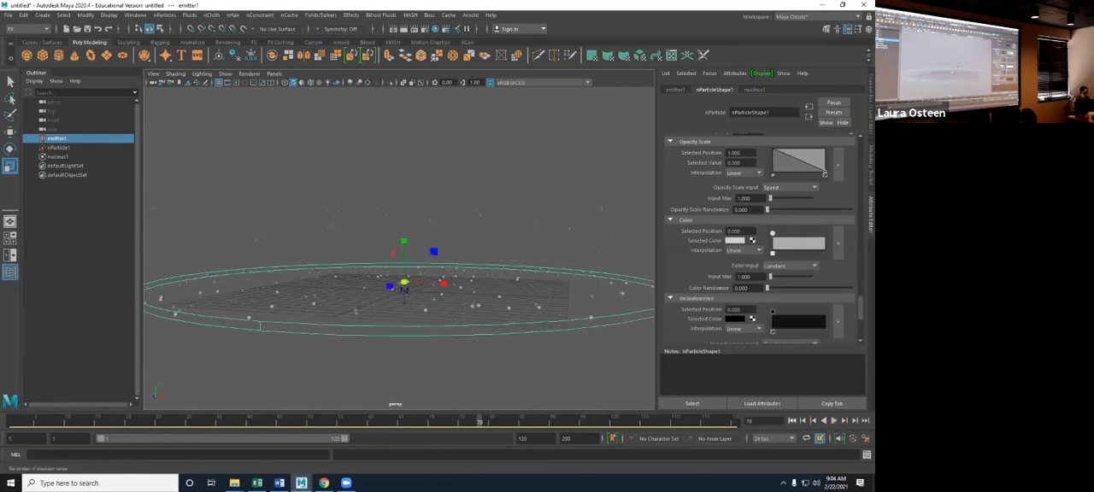
- Try Acceleration as the Opacity Scale Input, play the simulation, and rewind to frame 1
left_click(790, 187)
left_click(786, 242)
left_click(834, 420)
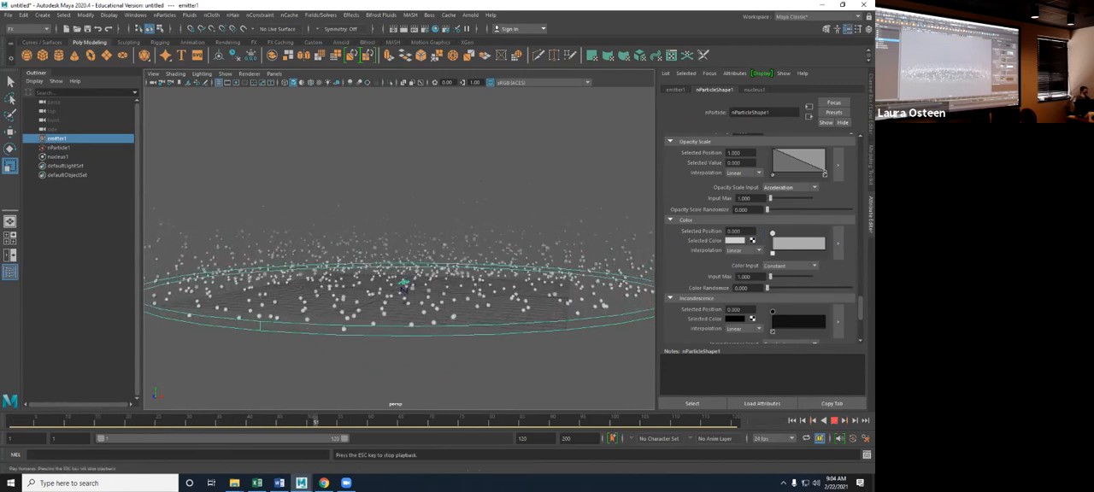
left_click(834, 420)
left_click(792, 420)
- Try Particle ID as the Opacity Scale Input and play the simulation briefly
left_click(791, 187)
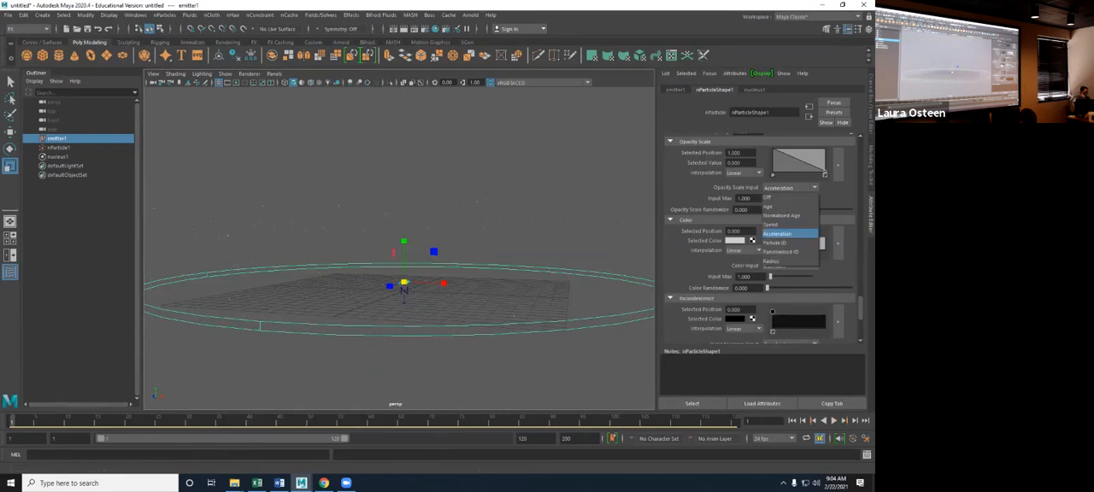
left_click(786, 242)
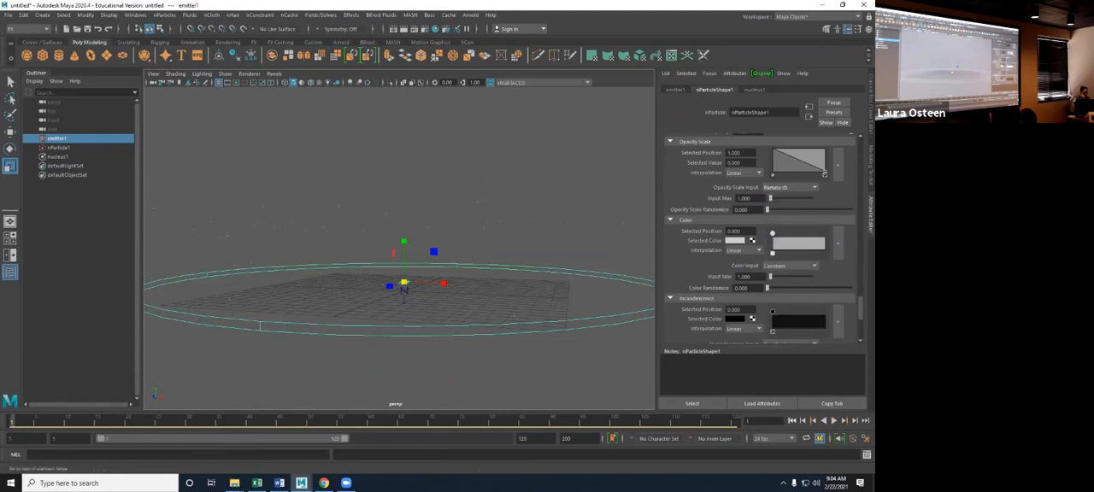
left_click(834, 420)
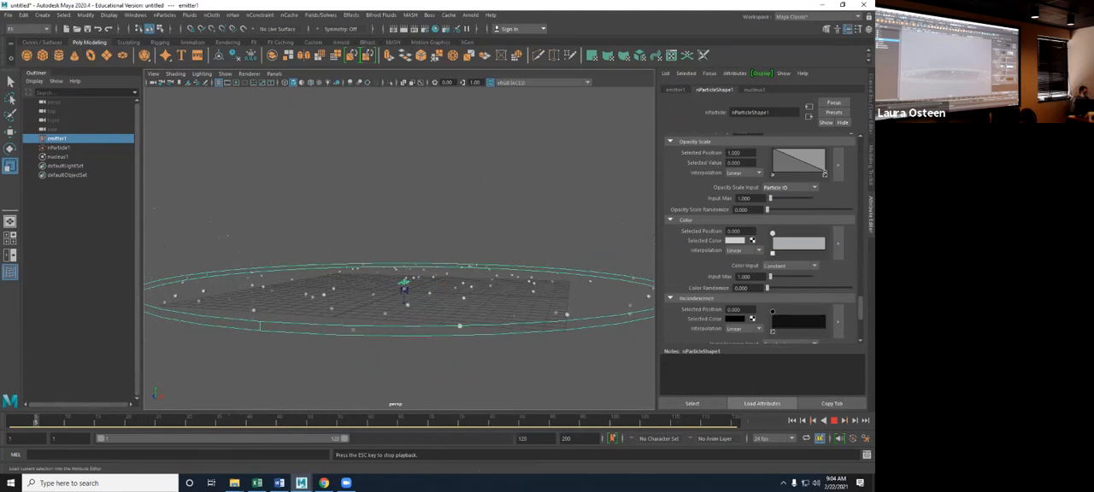
key("Escape")
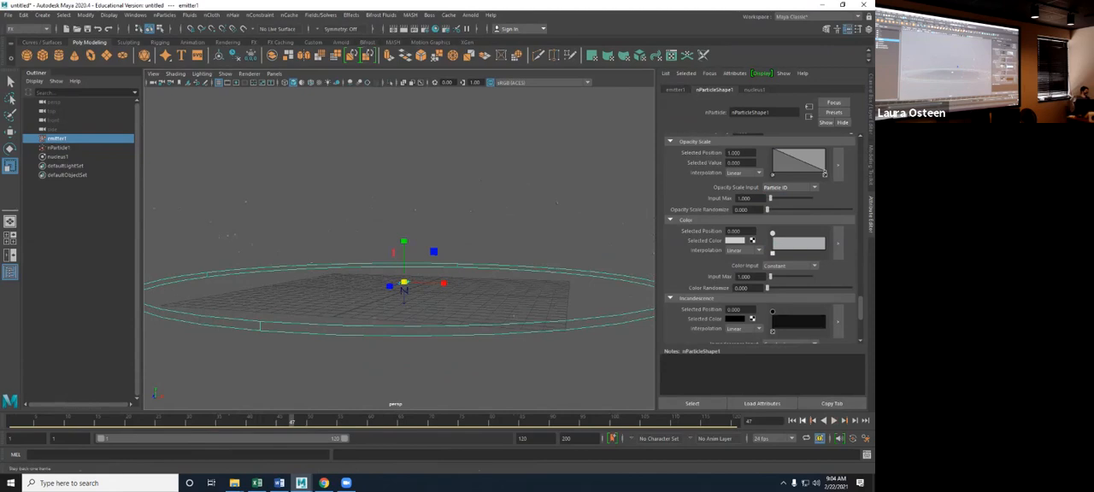
- Try Randomized ID as the Opacity Scale Input, play the simulation, and rewind to frame 1
left_click(788, 187)
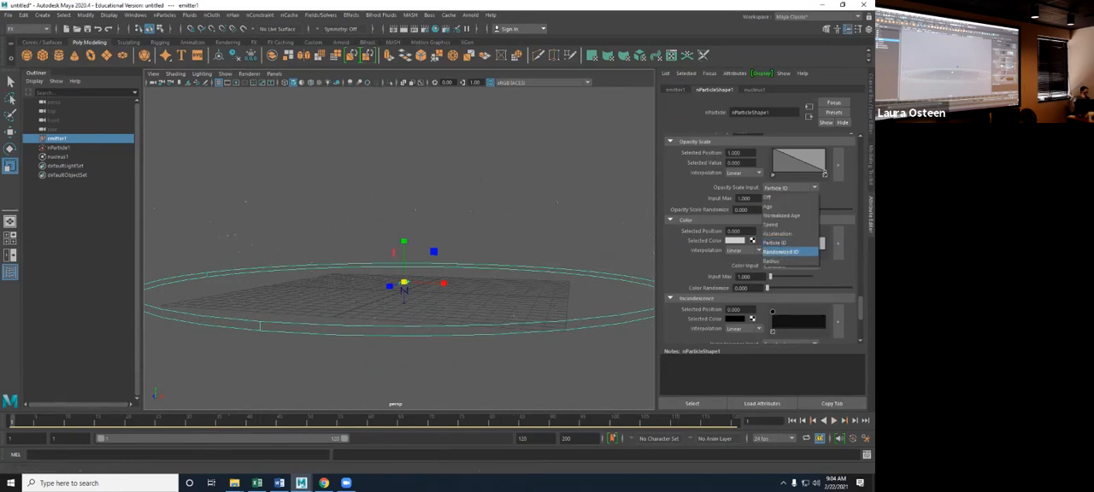
left_click(788, 252)
key("alt+v")
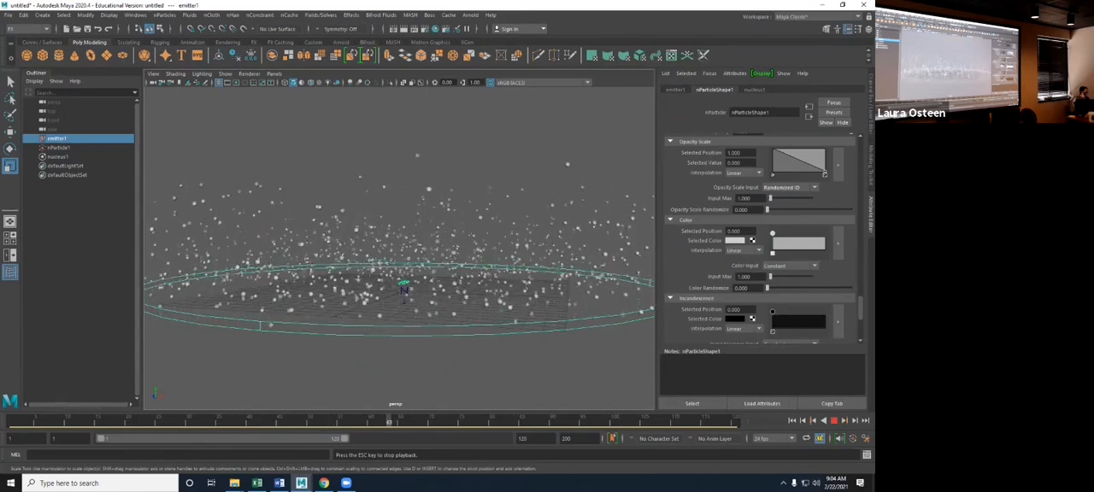
key("alt+v")
key("alt+shift+v")
- Try Radius as the Opacity Scale Input and play the simulation briefly
left_click(788, 187)
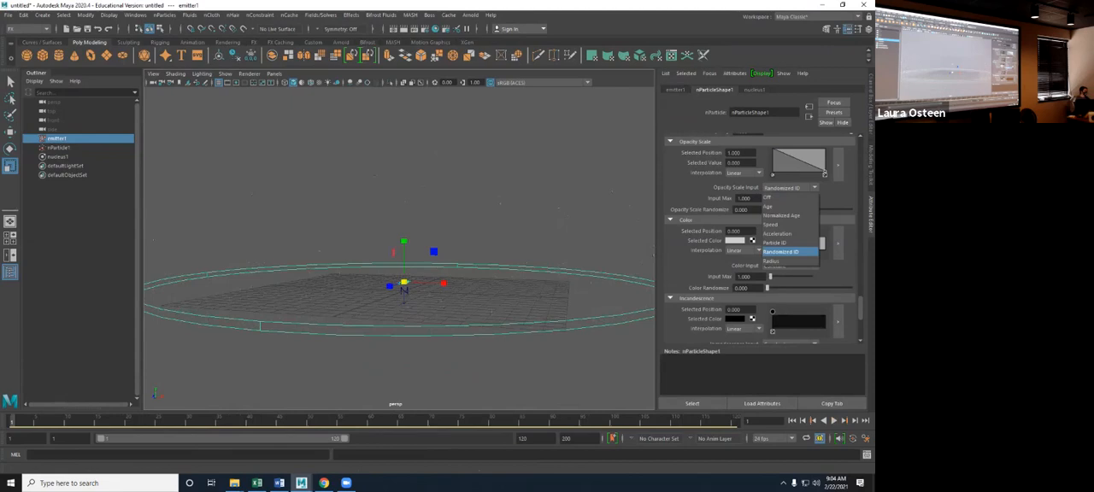
left_click(786, 261)
key("alt+v")
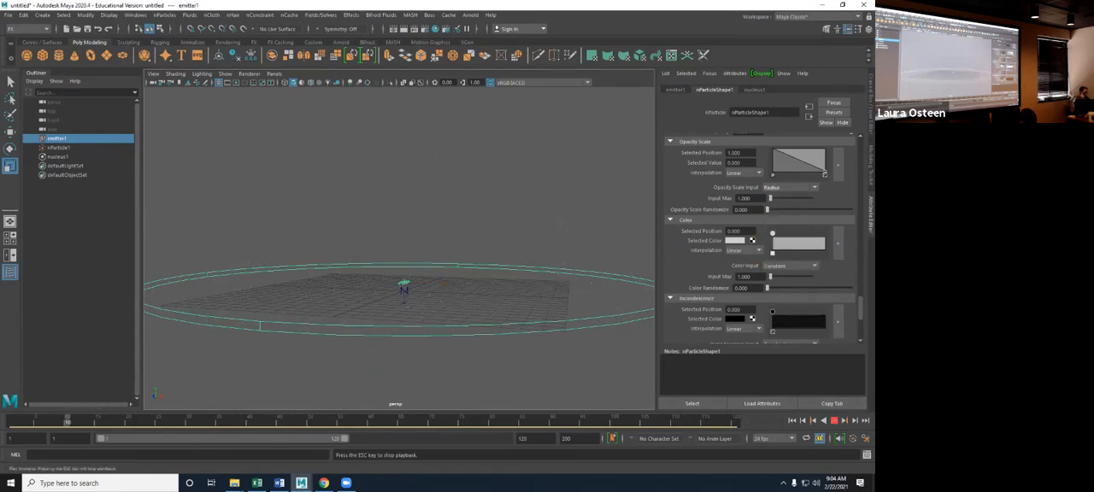
key("alt+v")
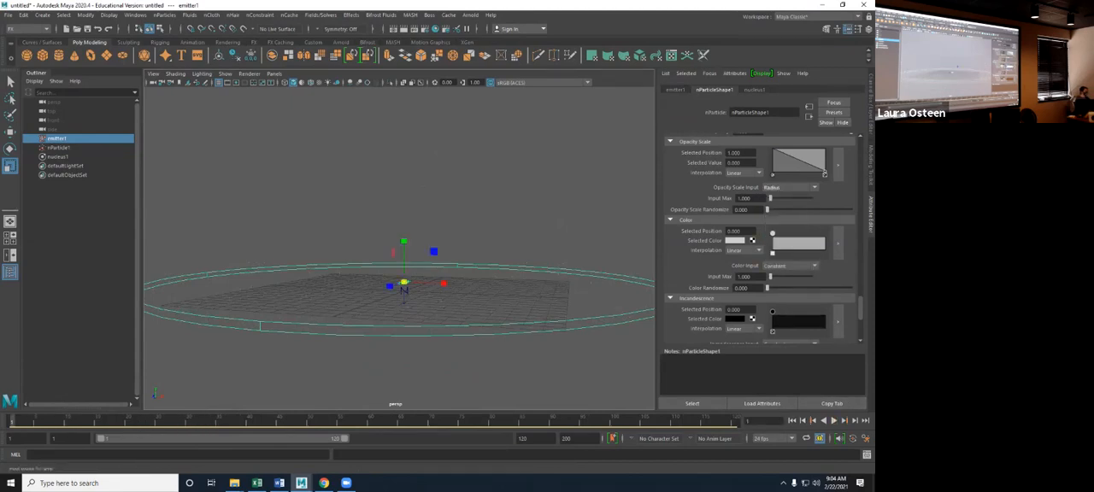
- Return the Opacity Scale Input to Normalized Age and play the simulation to check the fading
left_click(788, 187)
left_click(786, 215)
key("alt+v")
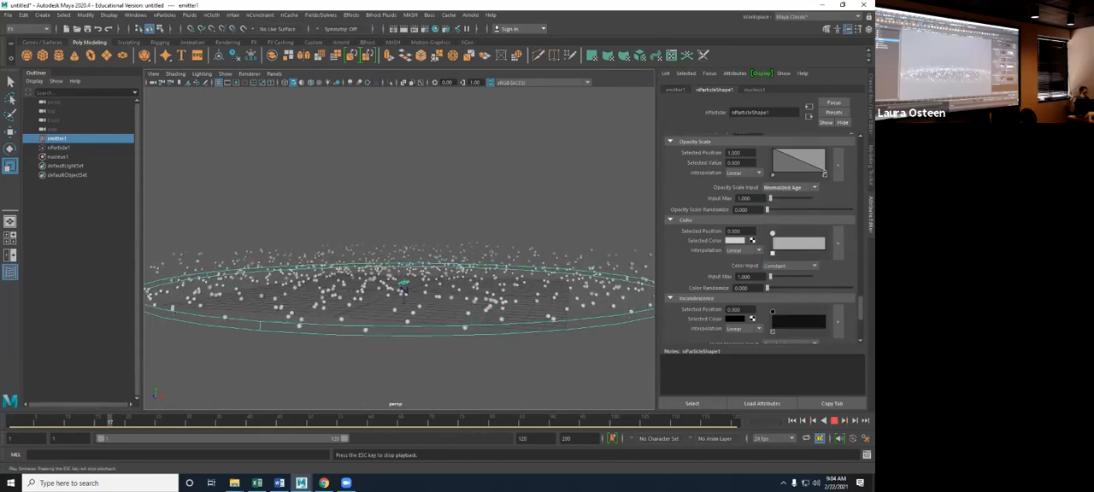
key("alt+v")
- Replay the simulation with a raised Opacity Scale Input Max and reset the Input Max to 1
key("shift+alt+v")
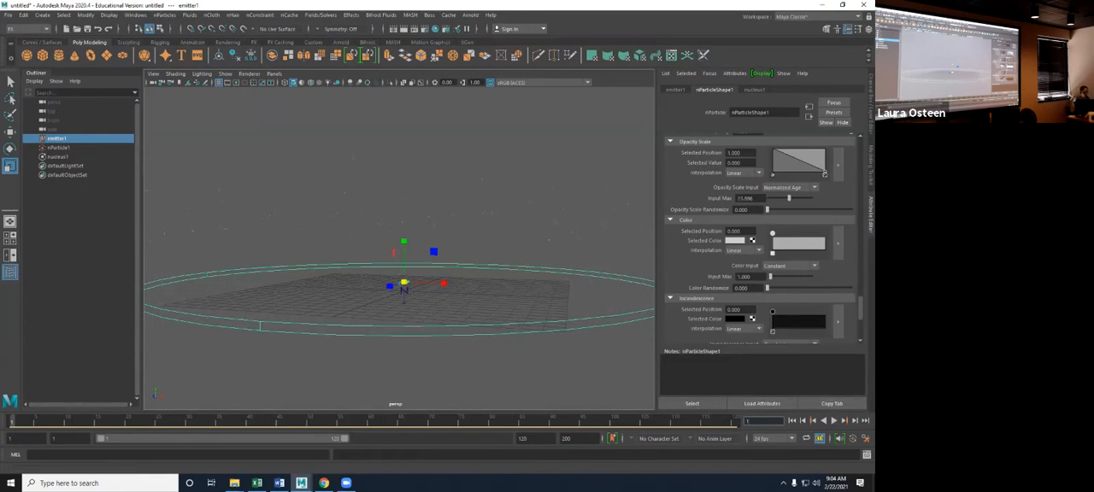
key("alt+v")
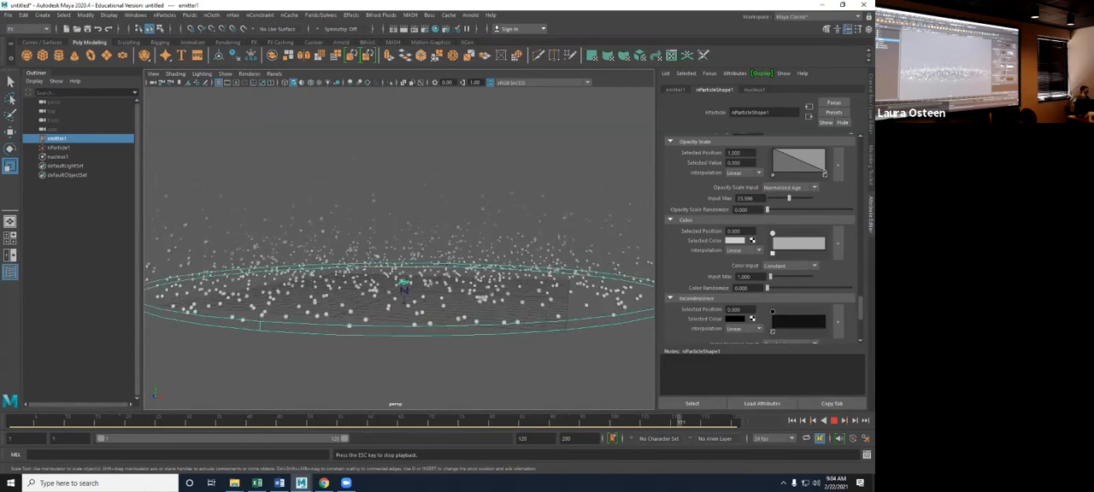
key("Escape")
double_click(746, 198)
type("1")
key("Return")
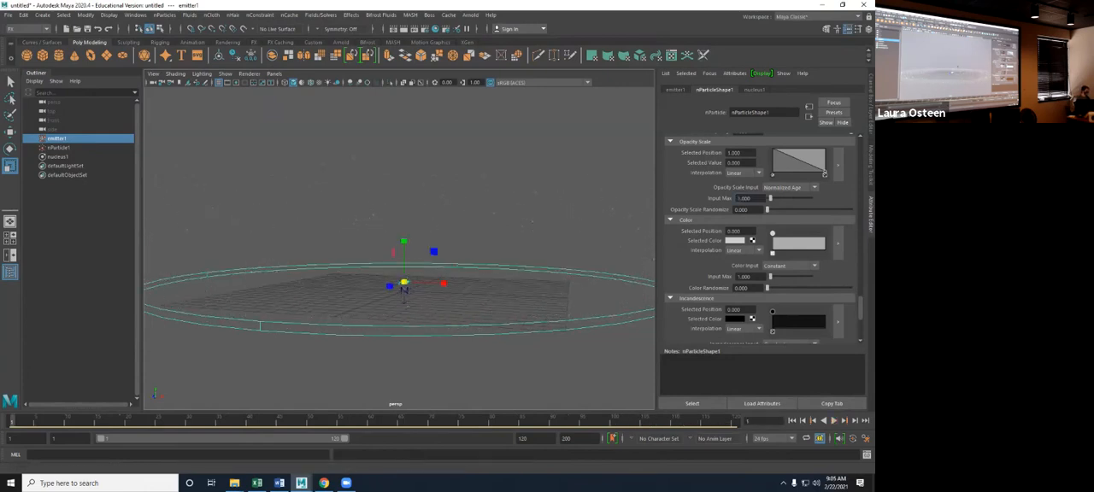
scroll(760, 239, "down", 2)
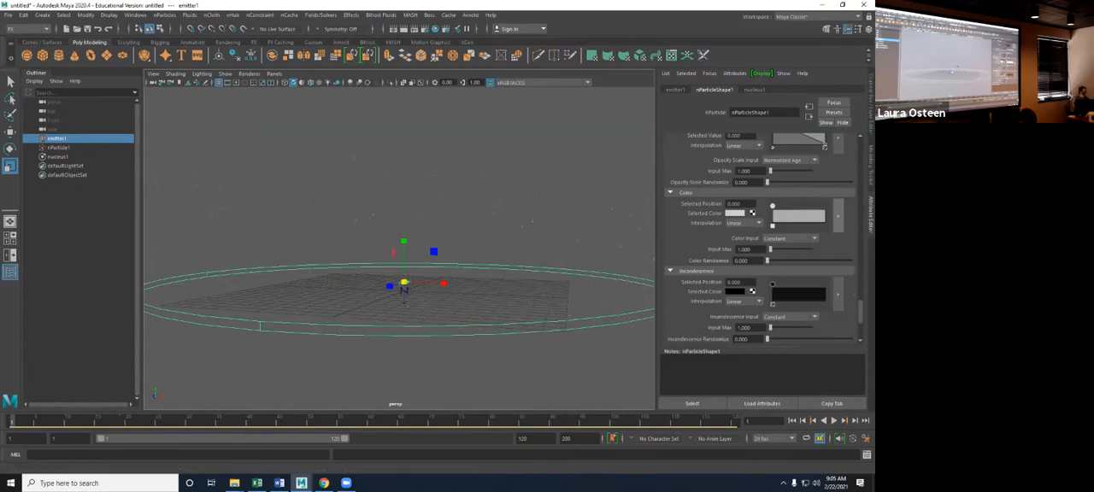
- Add markers to the particle Color ramp at about 0.27, 0.53, 0.74 and the far end, colouring the last two blue and magenta
left_click(837, 215)
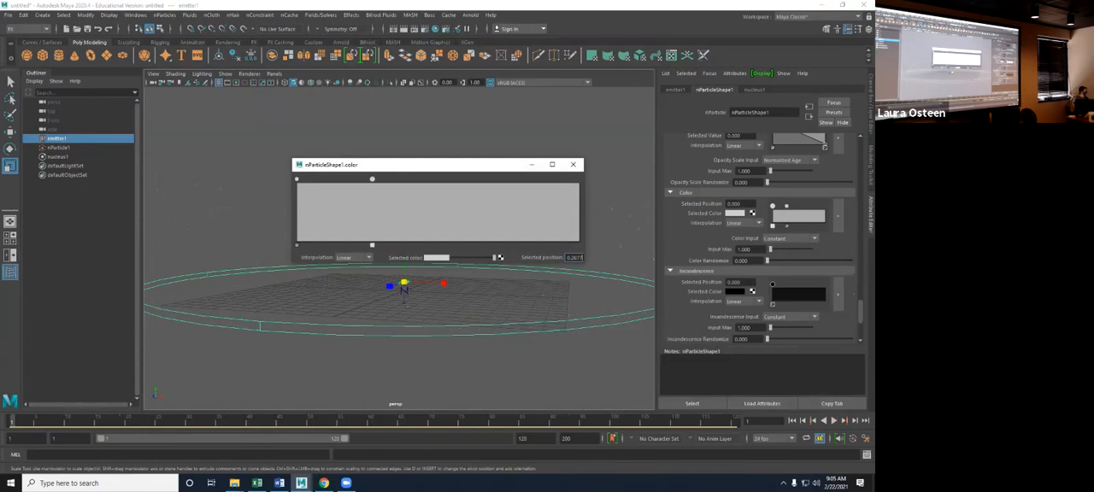
left_click_drag(575, 179, 579, 180)
left_click(436, 257)
left_click(437, 258)
left_click(460, 238)
left_click(507, 179)
left_click(437, 257)
left_click(431, 238)
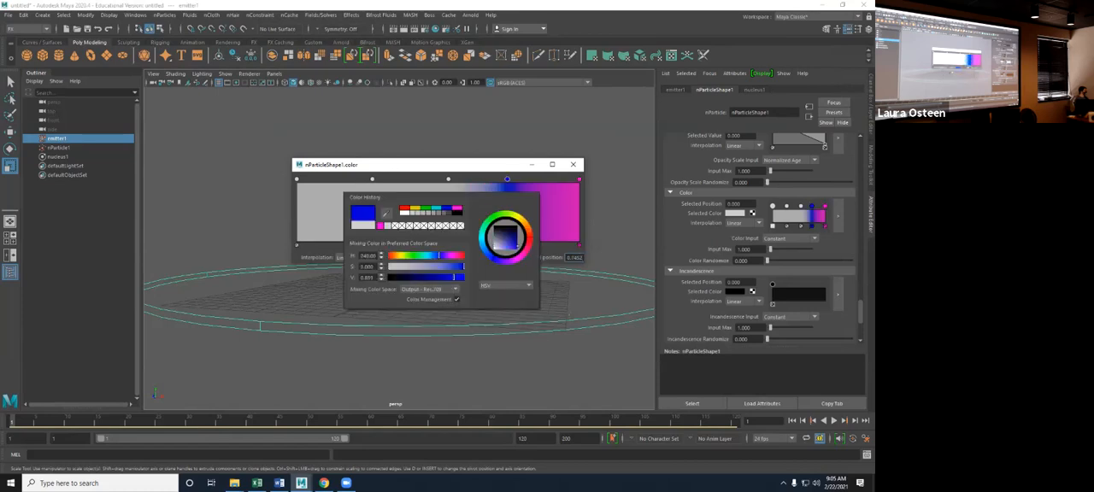
- Colour the Color ramp's remaining markers cyan at about 0.53, green at about 0.26 and yellow at the start
left_click(448, 180)
left_click(436, 257)
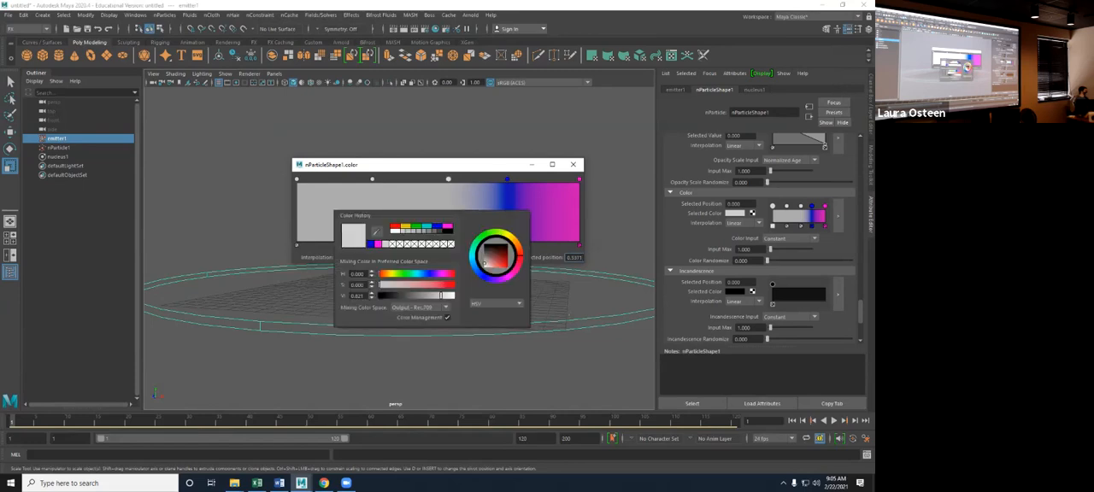
left_click(426, 227)
left_click(371, 178)
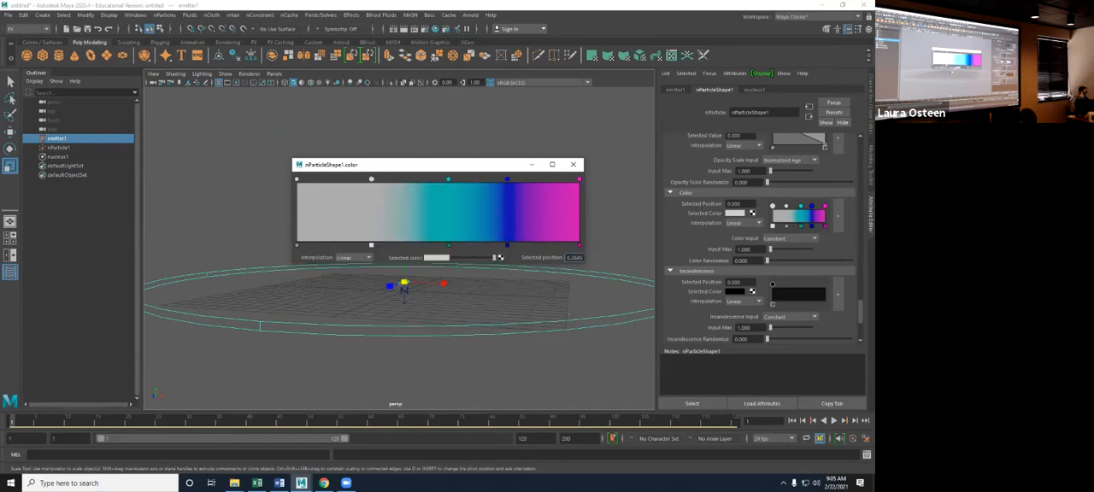
left_click(437, 258)
left_click(404, 232)
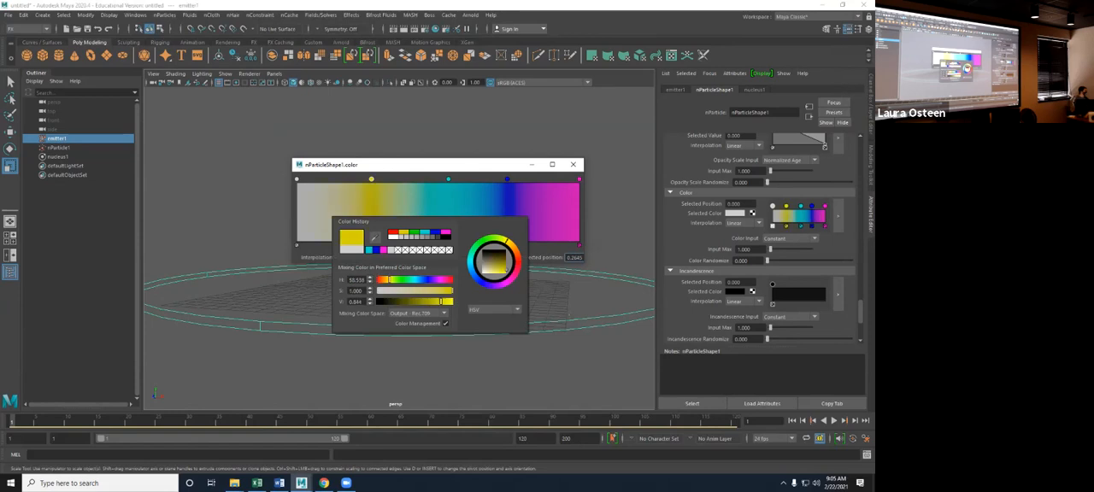
left_click(411, 232)
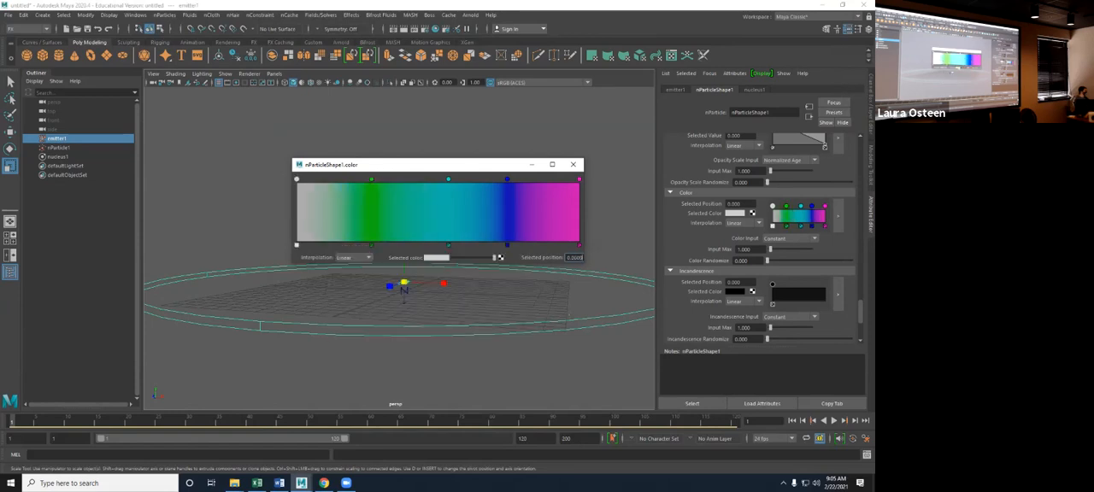
left_click(437, 258)
left_click(421, 233)
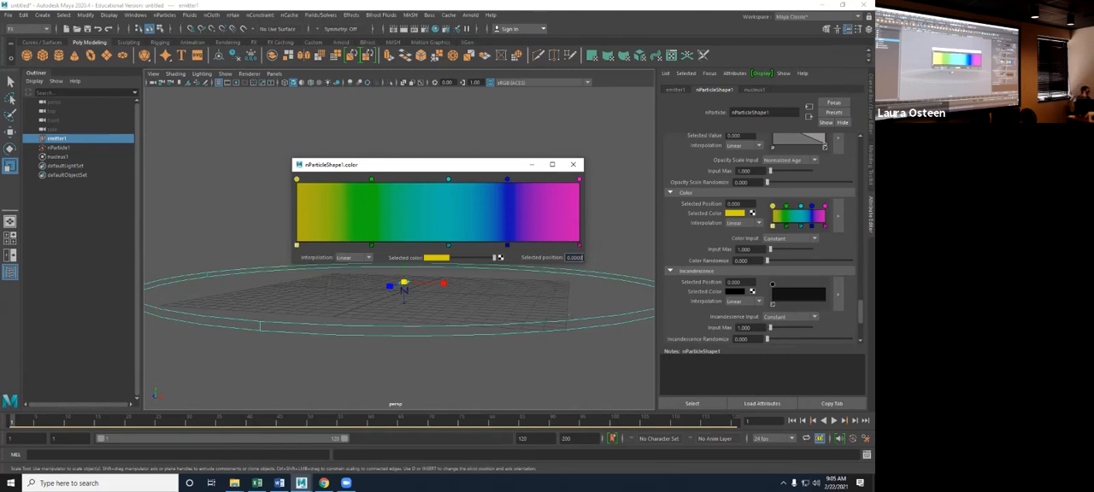
- Set the interpolation of the yellow, green and cyan ramp markers to Smooth
left_click(354, 258)
left_click(349, 285)
left_click(371, 245)
left_click(354, 257)
left_click(349, 286)
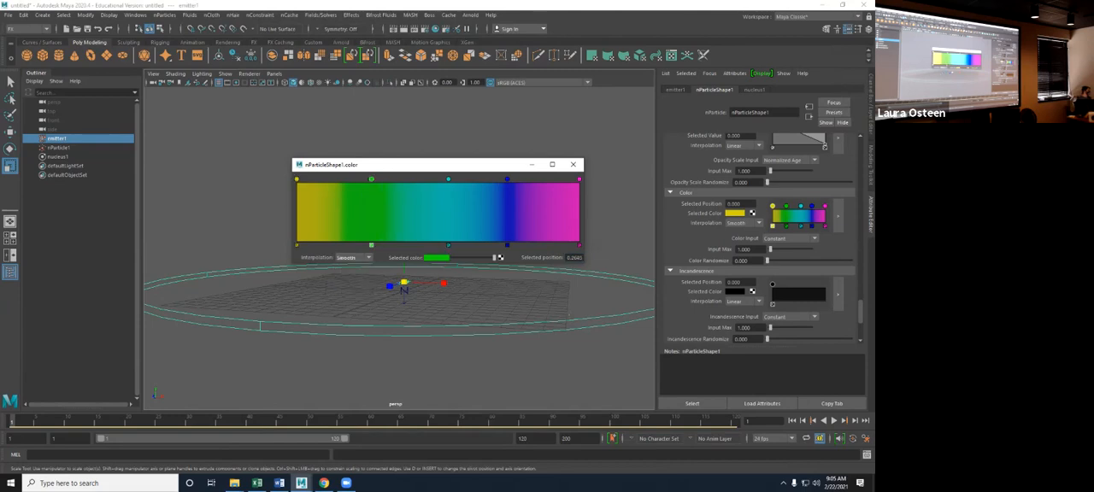
left_click(449, 180)
left_click(354, 258)
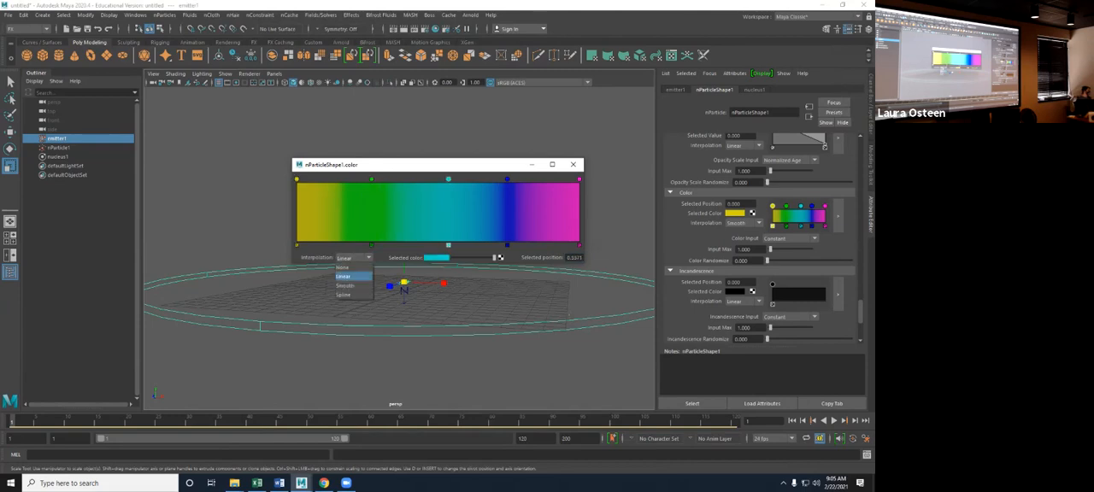
left_click(348, 285)
- Try None and Spline interpolation on the blue ramp marker, and None on the cyan marker
left_click(507, 180)
left_click(354, 257)
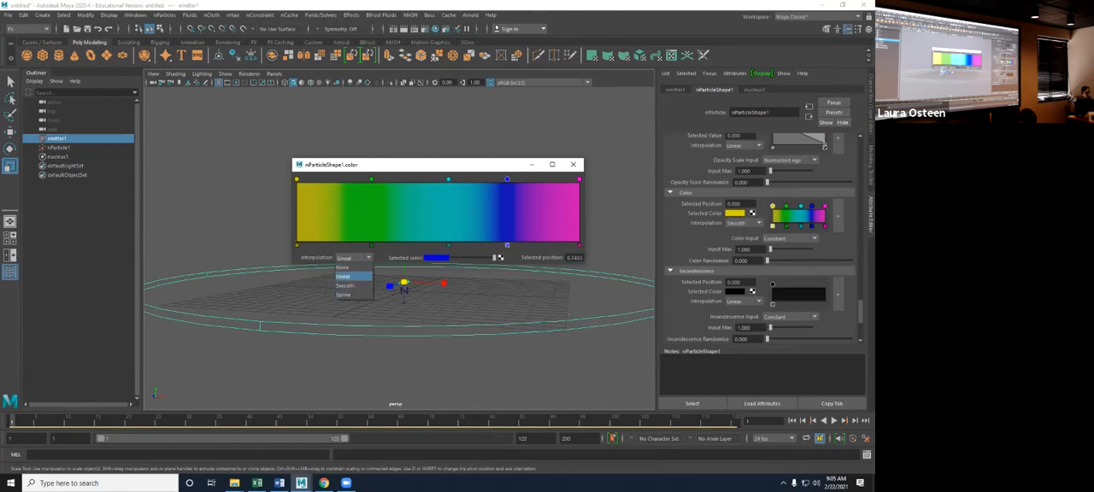
left_click(346, 266)
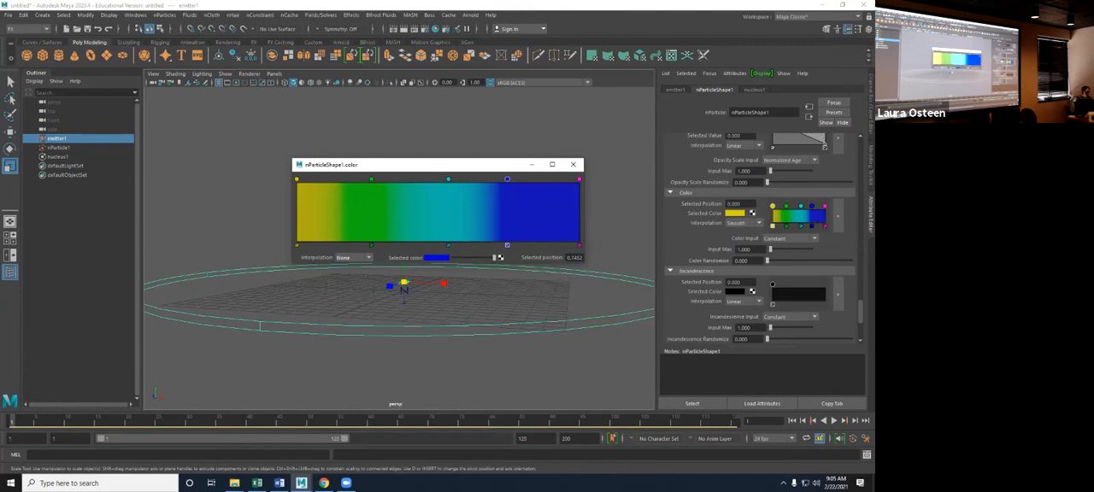
left_click(354, 257)
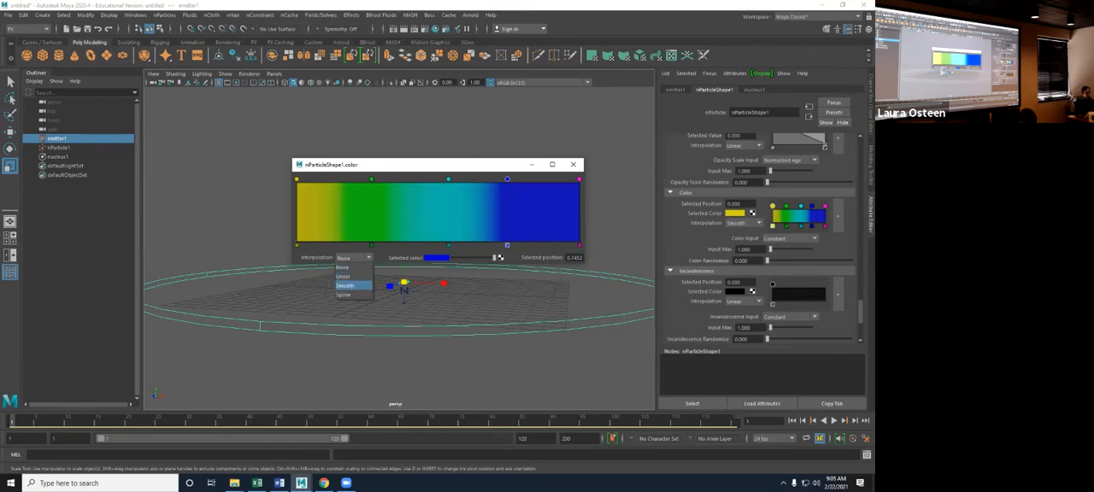
left_click(344, 294)
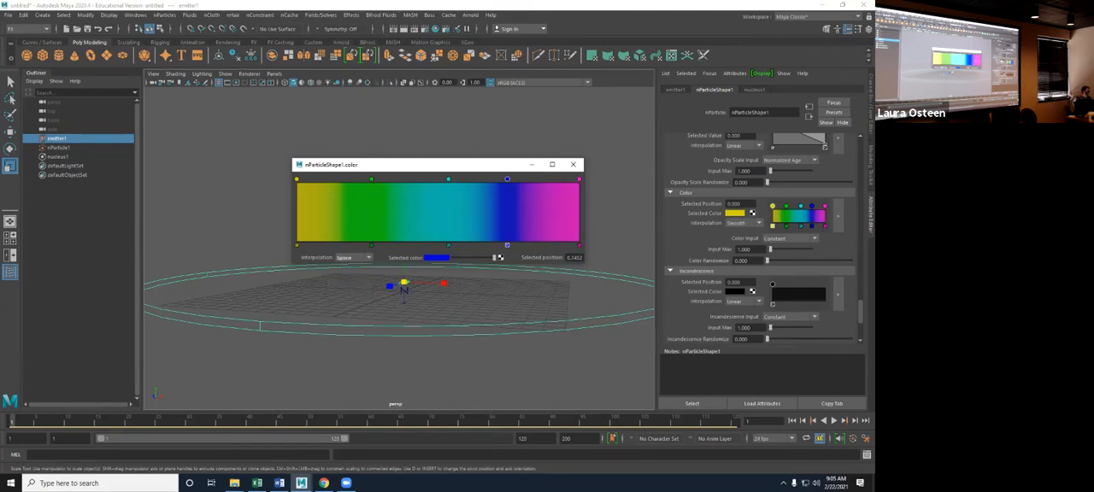
left_click(448, 179)
left_click(353, 258)
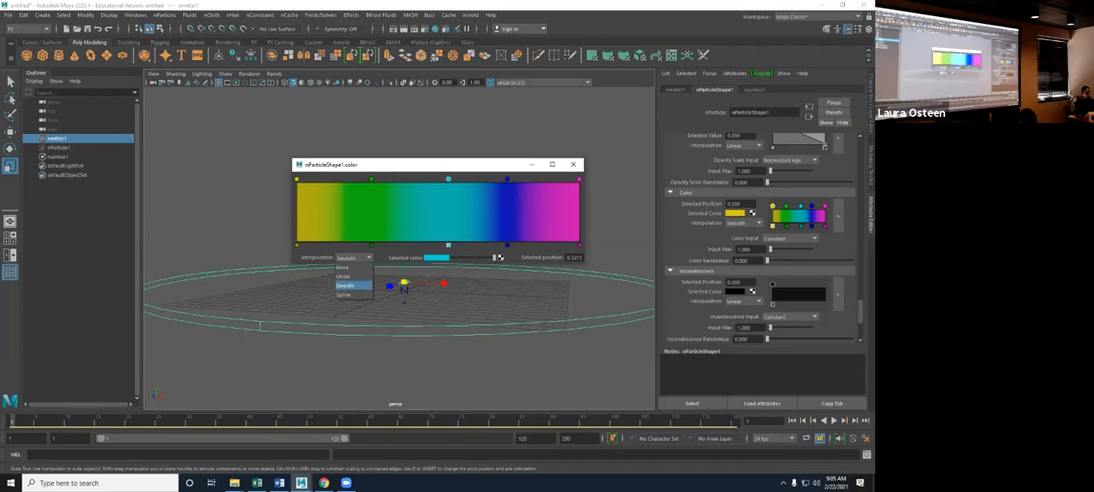
left_click(342, 267)
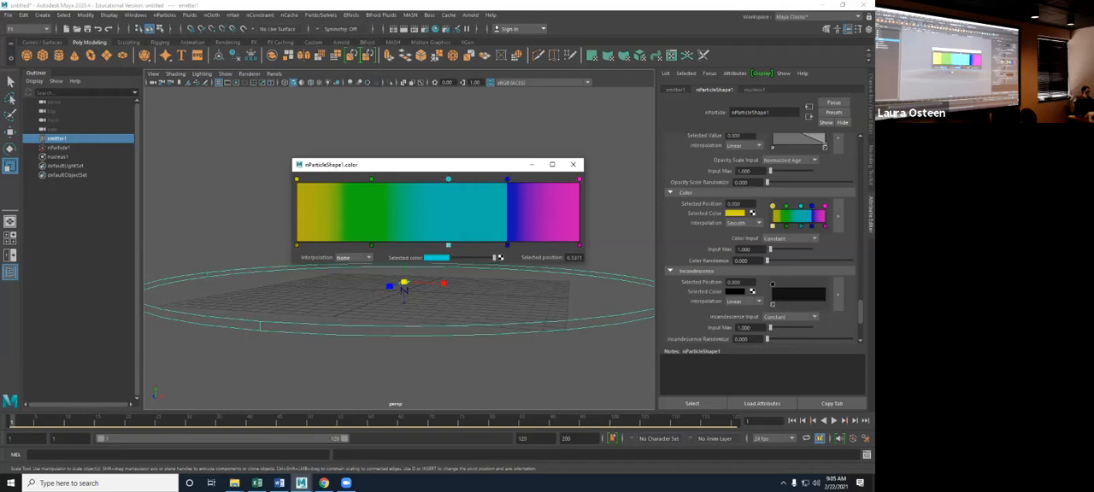
- Set the blue, cyan and magenta ramp markers to Smooth interpolation and close the enlarged ramp
left_click(507, 179)
left_click(354, 257)
left_click(346, 286)
left_click(448, 179)
left_click(354, 257)
left_click(346, 287)
left_click(580, 179)
left_click(353, 257)
left_click(346, 286)
left_click(574, 165)
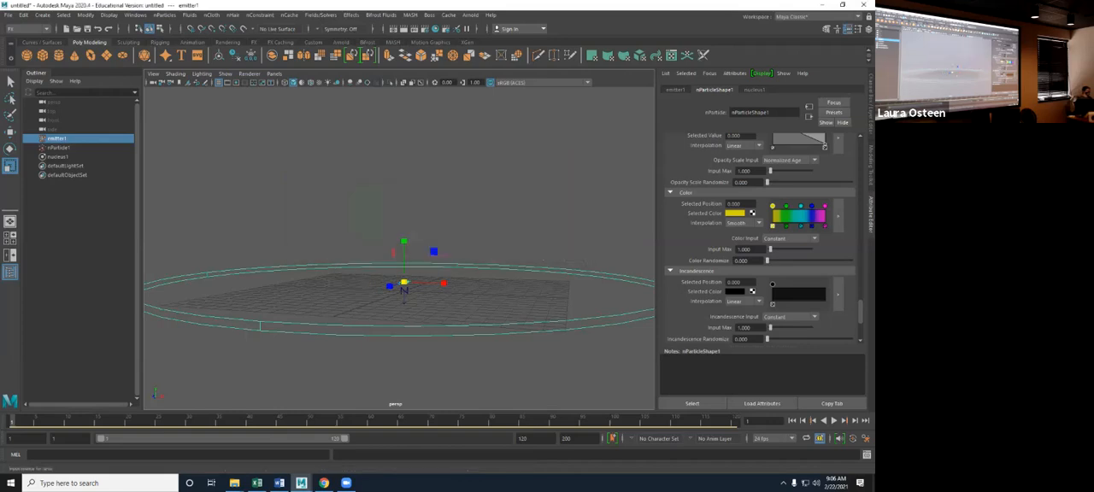
- Play the simulation with Constant Color Input, try Age as the Color Input, and replay it from frame 1
left_click(833, 420)
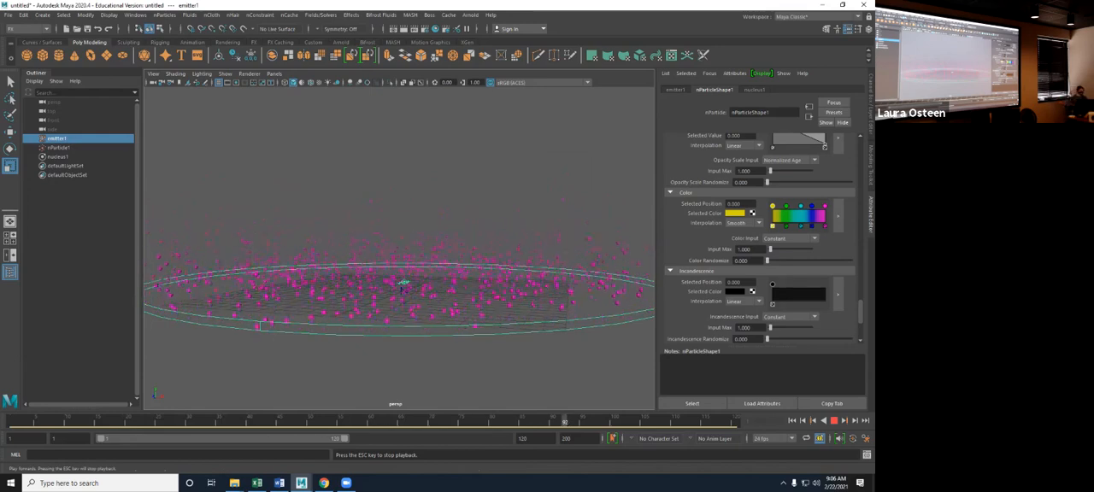
key("Escape")
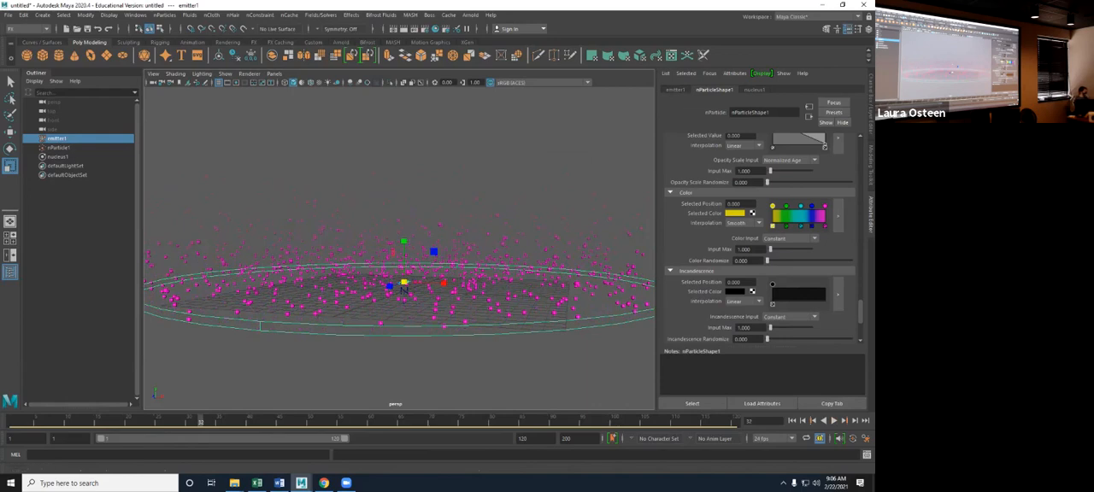
left_click(790, 238)
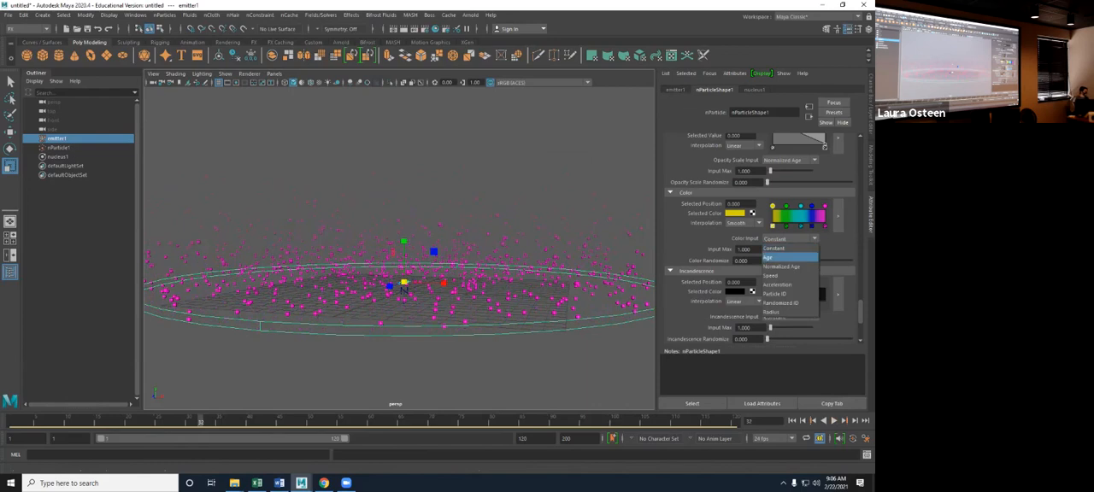
left_click(788, 257)
left_click(792, 420)
left_click(834, 421)
key("Escape")
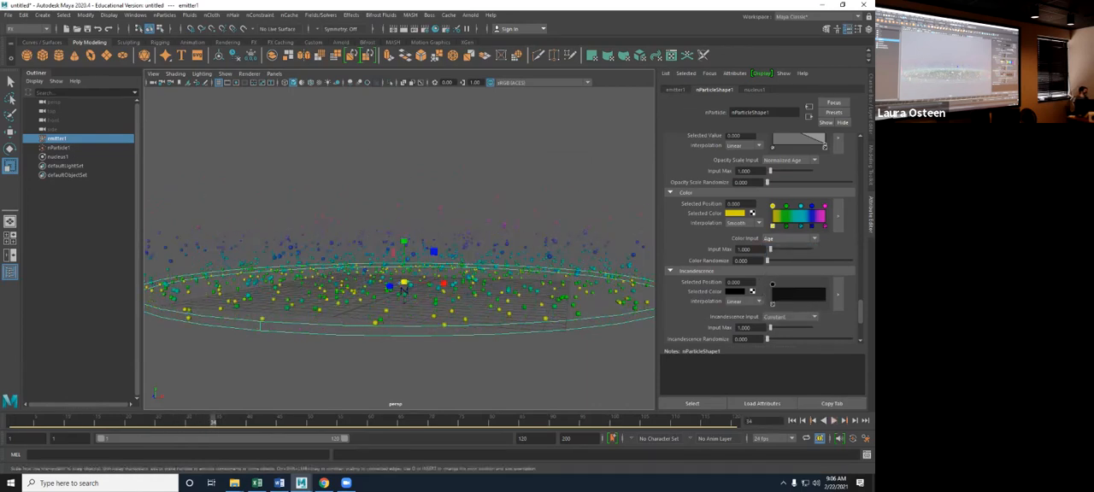
- Try Normalized Age as the Color Input and switch it back to Age
left_click(790, 239)
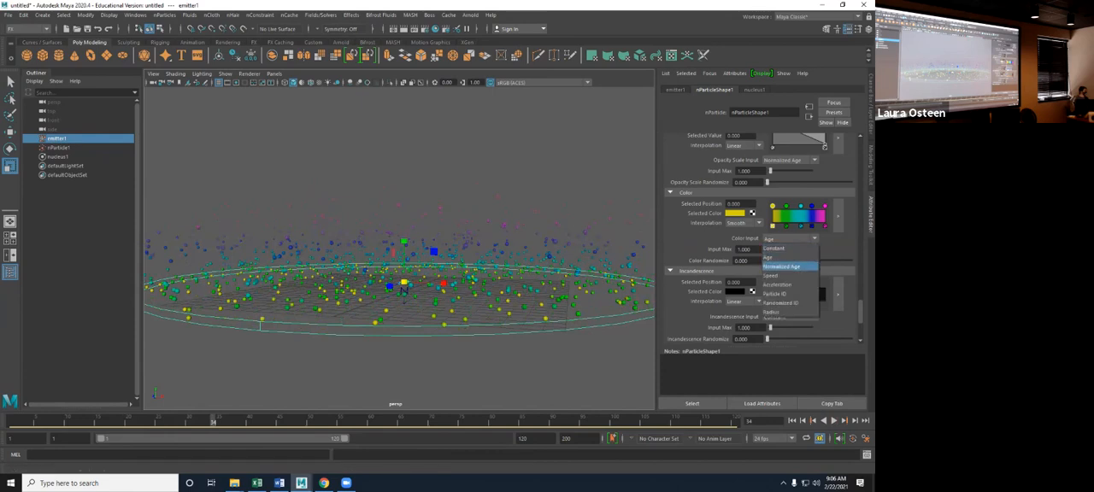
left_click(788, 265)
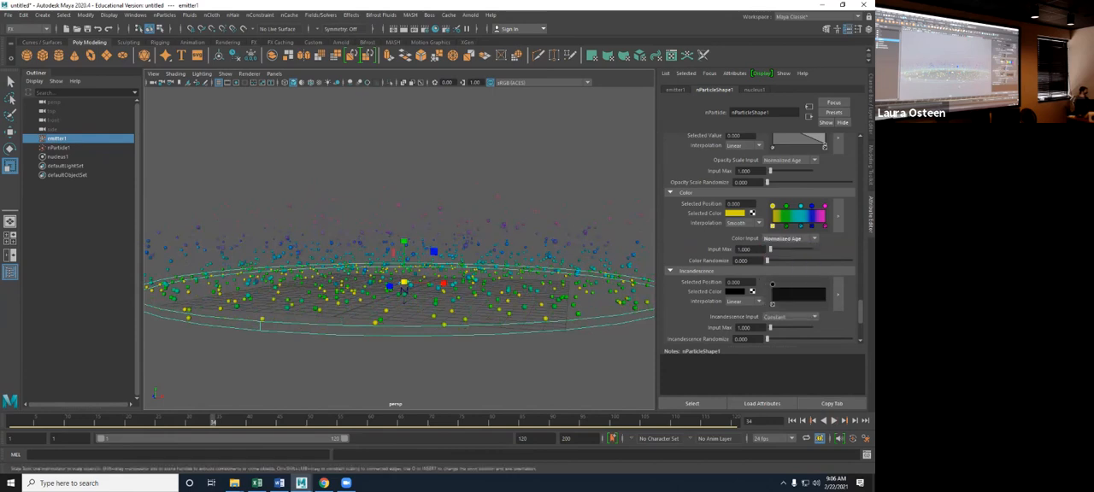
left_click(791, 239)
left_click(788, 256)
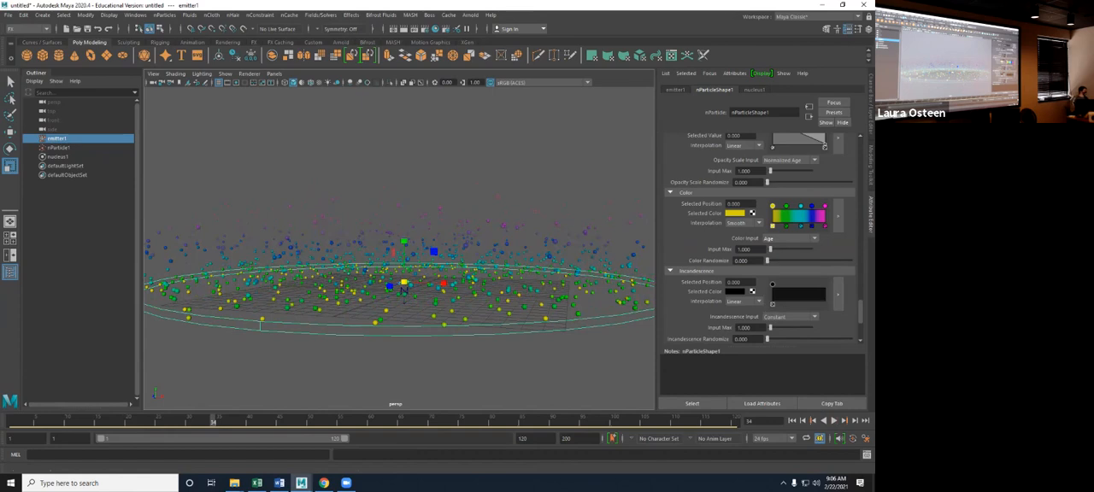
- Try Speed as the Color Input and play the simulation briefly from frame 1
left_click(791, 238)
left_click(788, 276)
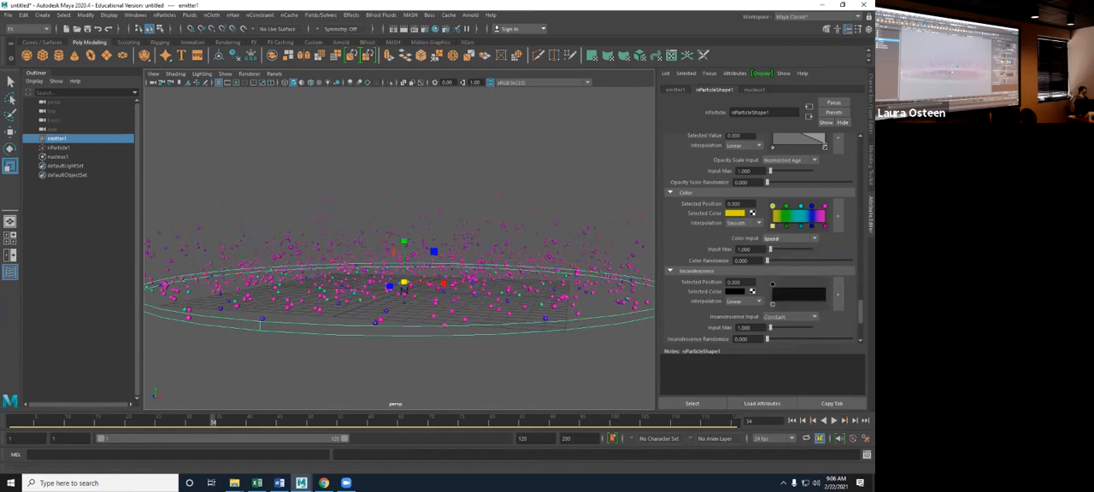
left_click(792, 421)
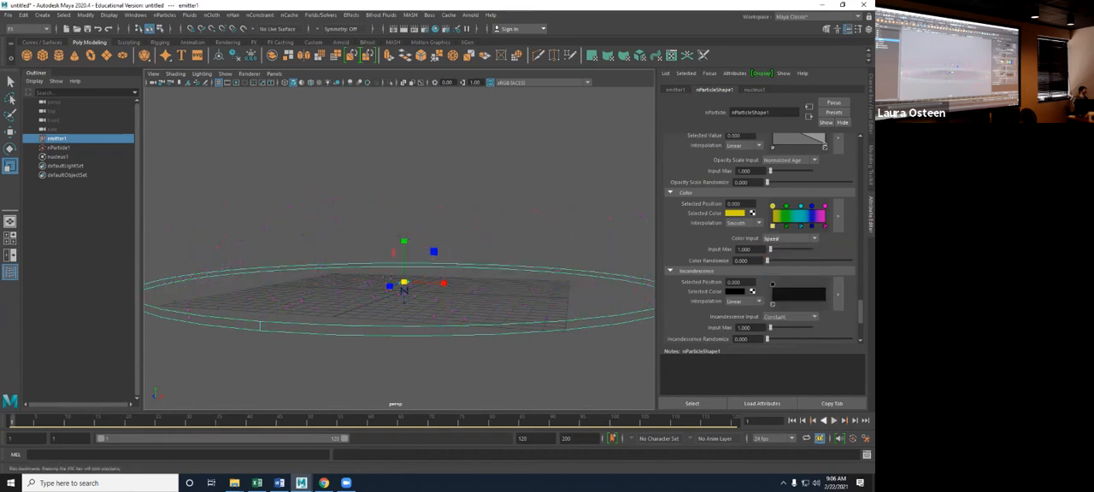
left_click(833, 420)
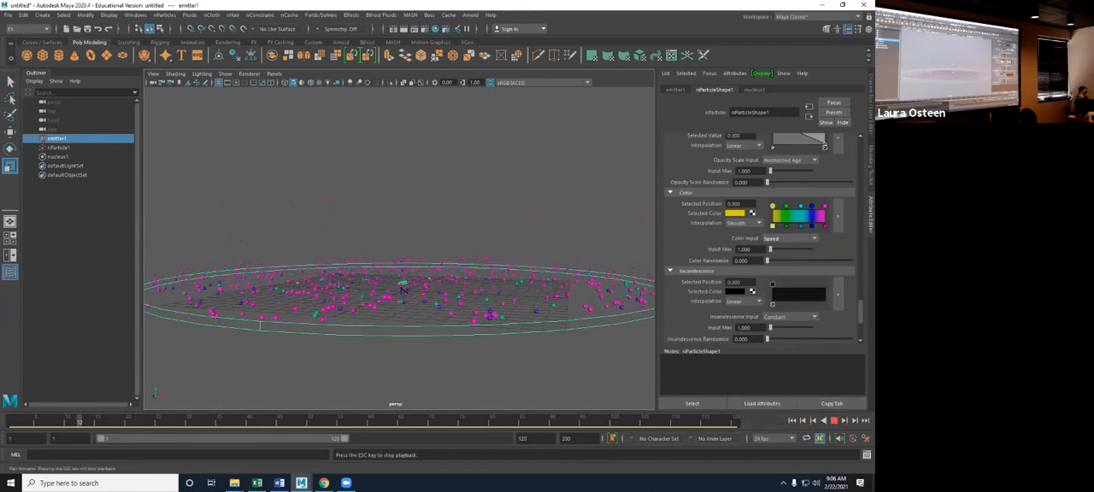
left_click(834, 420)
- Try Acceleration as the Color Input and play the simulation briefly
left_click(791, 238)
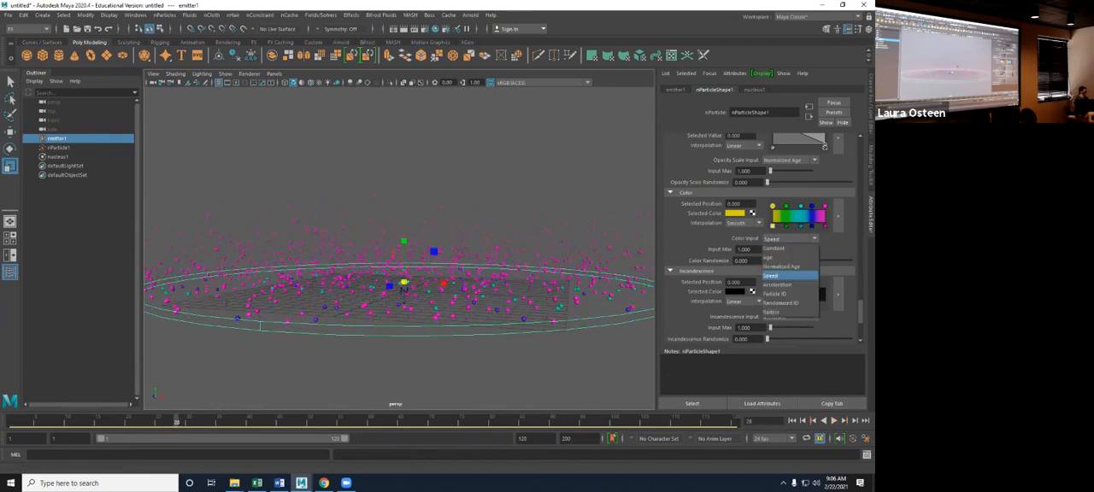
left_click(777, 285)
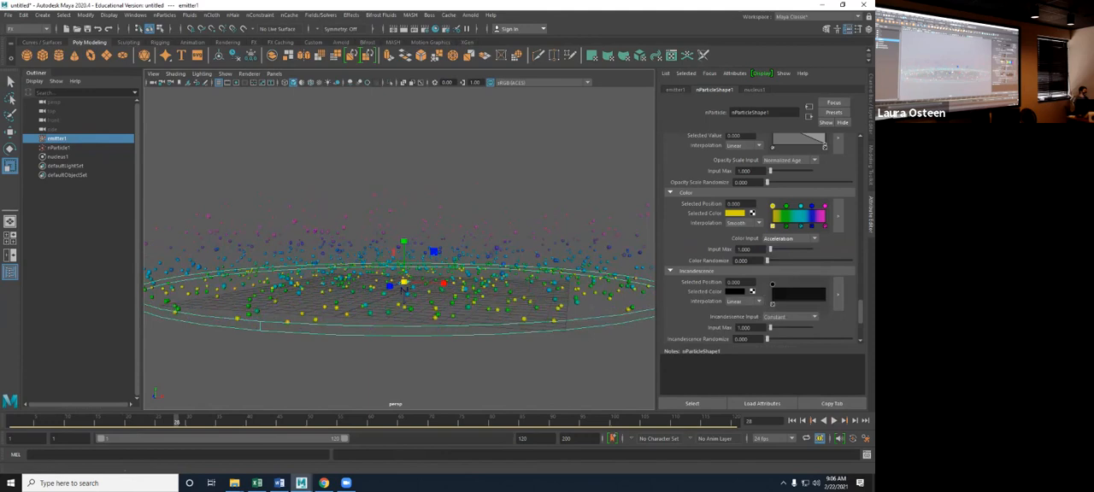
left_click(833, 421)
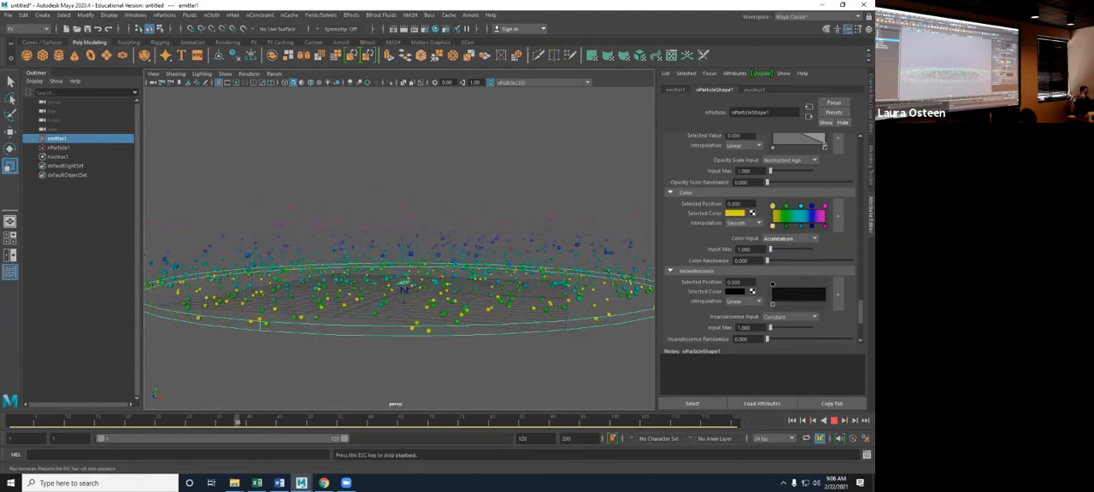
key("Escape")
- Try Particle ID as the Color Input and play the simulation from frame 1
left_click(788, 238)
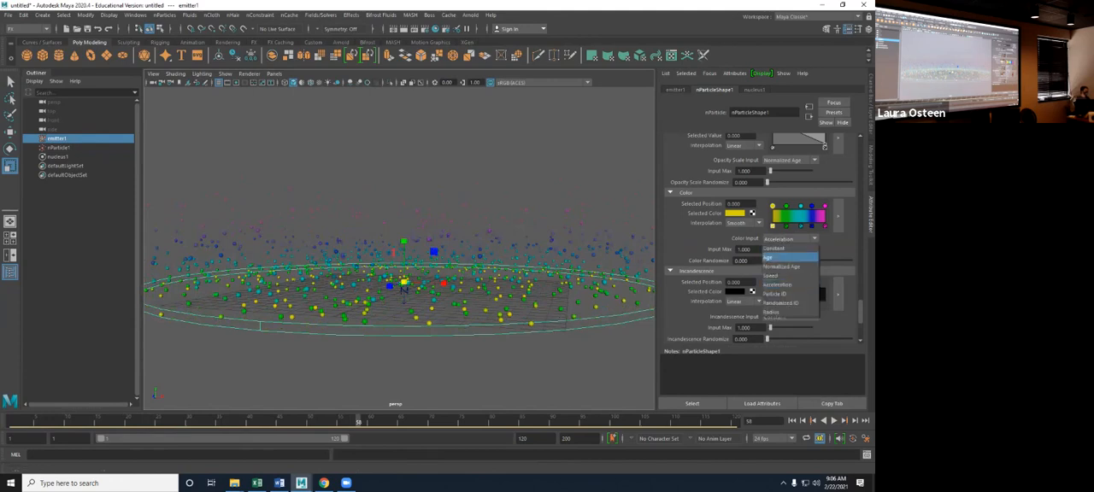
left_click(790, 284)
left_click(792, 420)
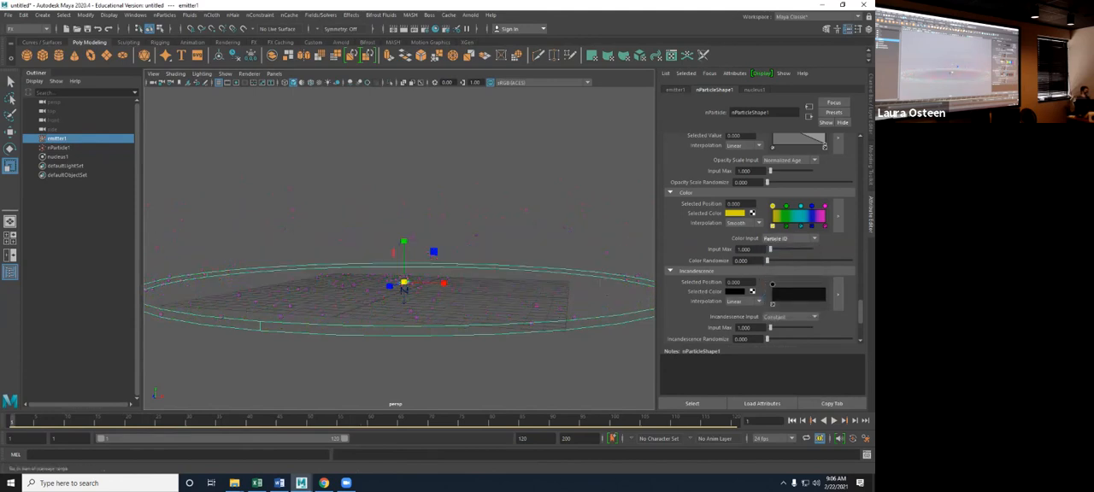
left_click(833, 420)
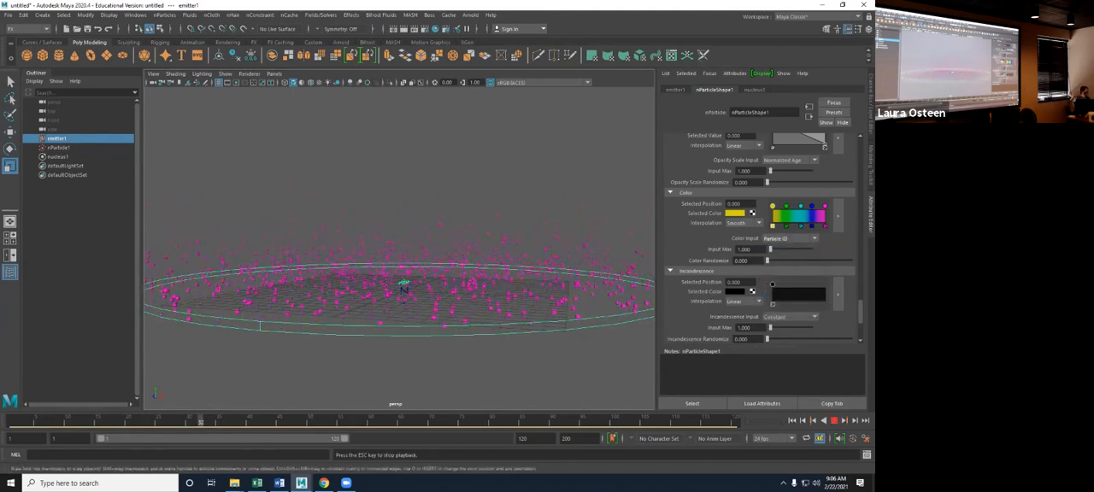
key("Escape")
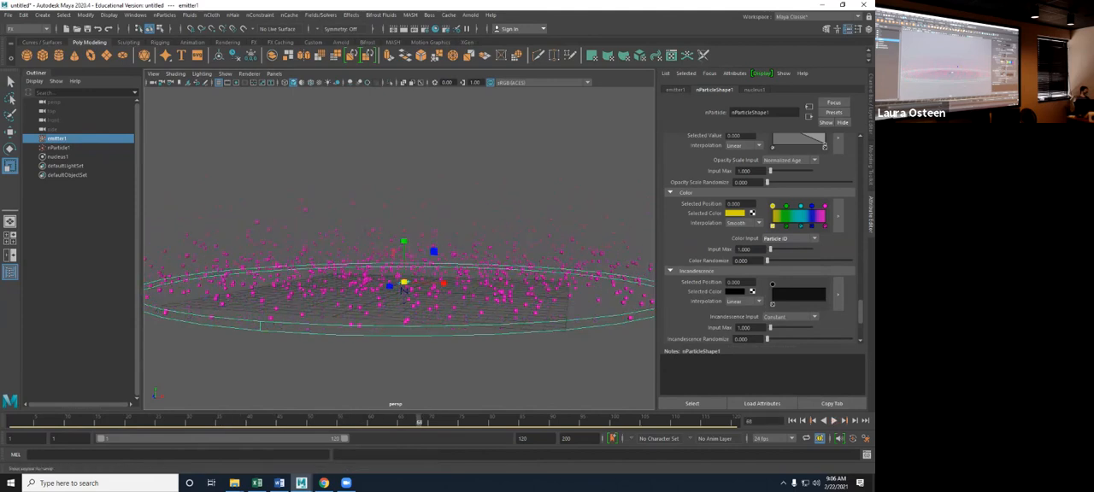
- Set the Color Input to Randomized ID and play the simulation from frame 1
left_click(788, 238)
left_click(789, 294)
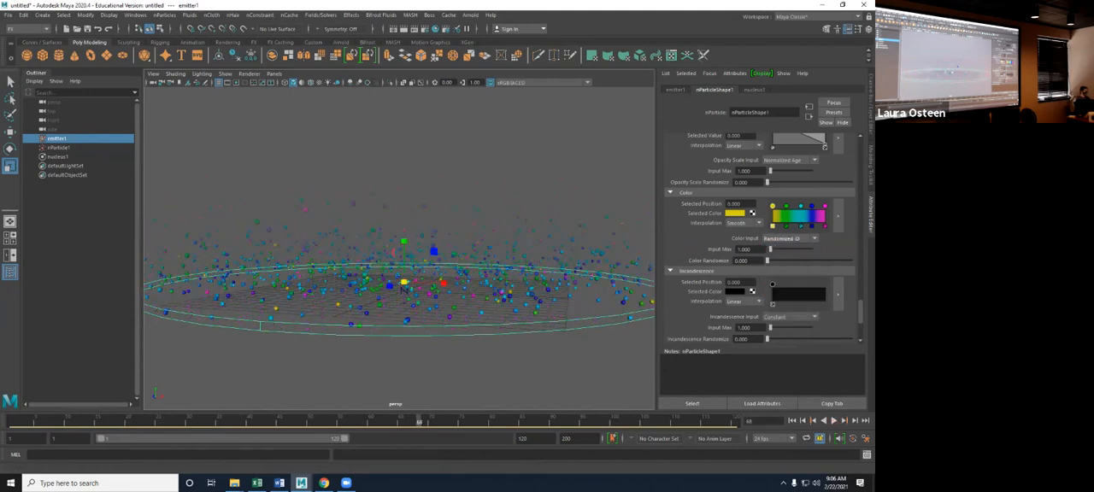
left_click(792, 420)
left_click(833, 421)
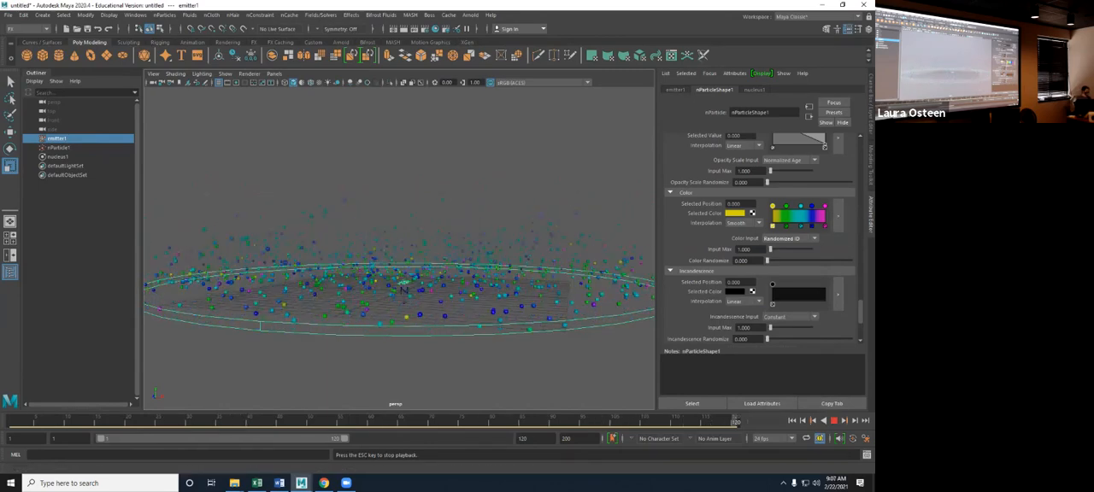
- Try Radius as the particle Color Input, and set it to Normalized Age while the simulation plays
left_click(787, 239)
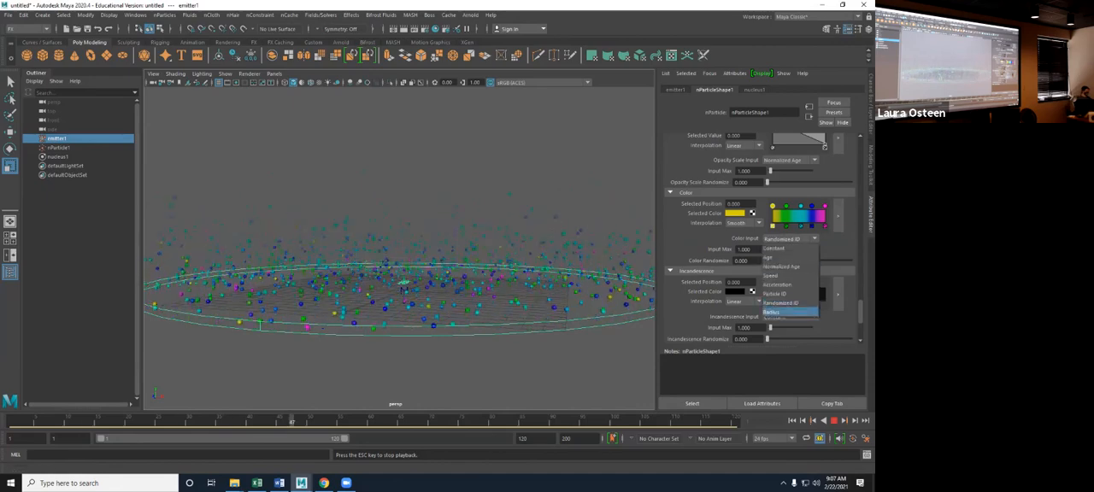
left_click(771, 312)
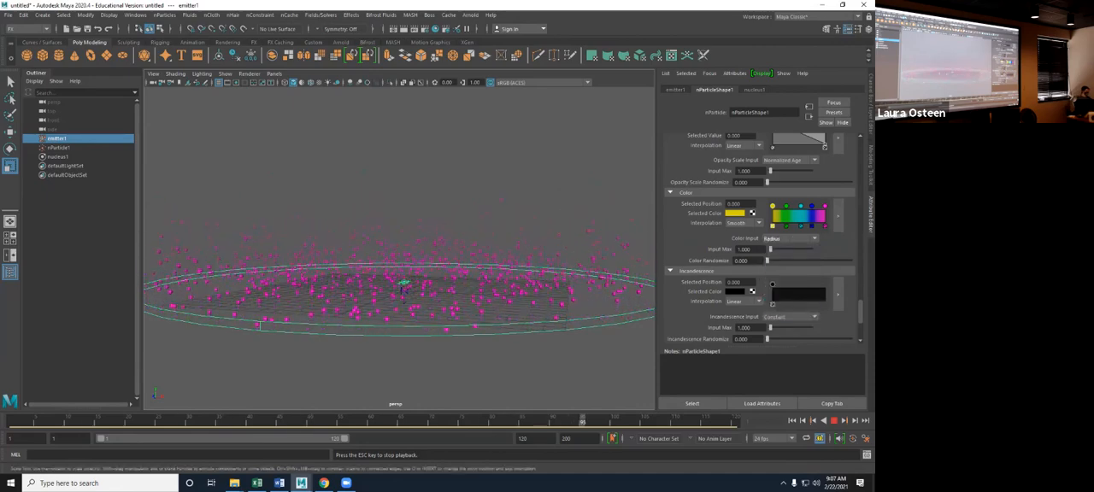
left_click(788, 238)
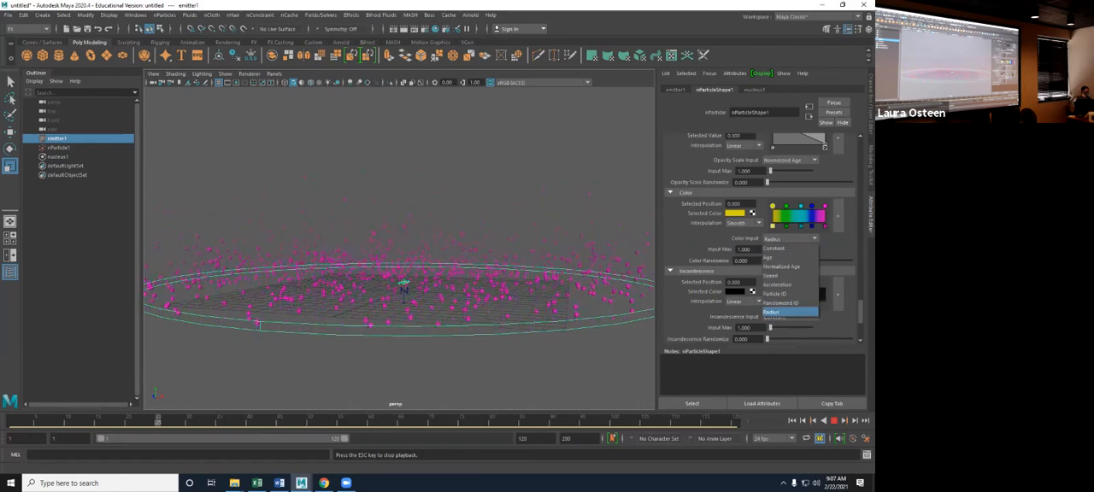
left_click(780, 266)
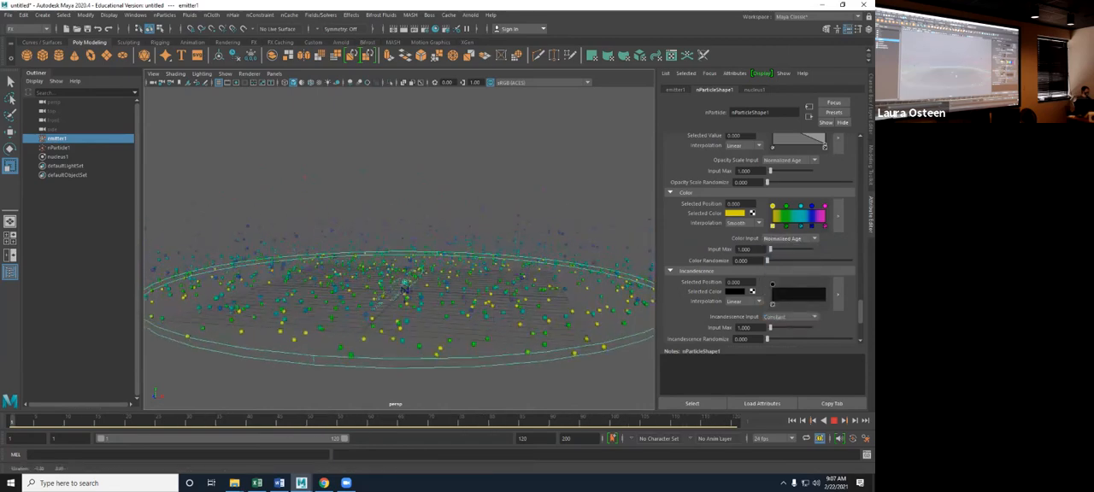
- Set Color Randomize to 0.176 and the color Input Max to about 3.93, and return the stopped simulation to frame 1
left_click_drag(768, 261, 782, 260)
mouse_move(402, 274)
left_mouse_down("alt")
mouse_move(389, 239)
mouse_move(391, 259)
left_mouse_up("alt")
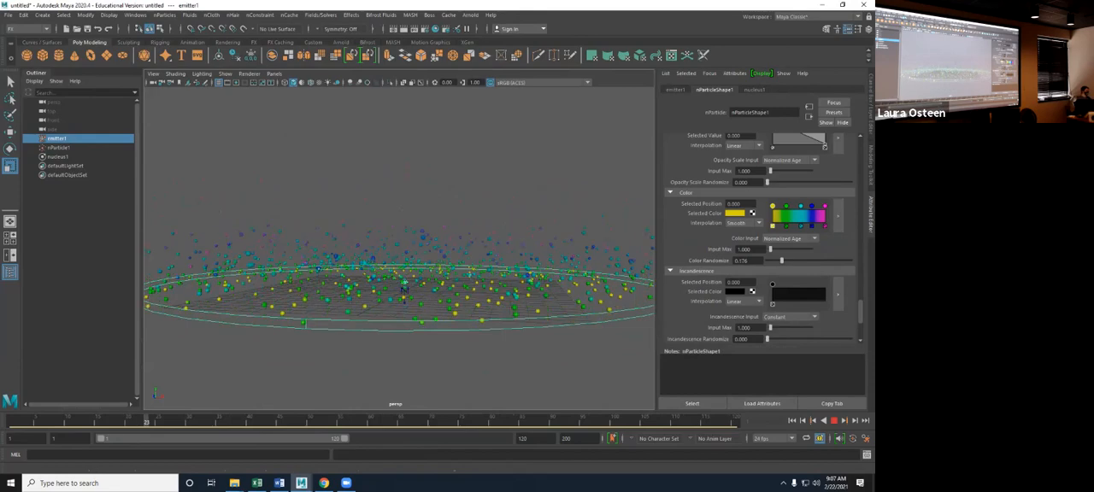
left_click_drag(770, 250, 773, 250)
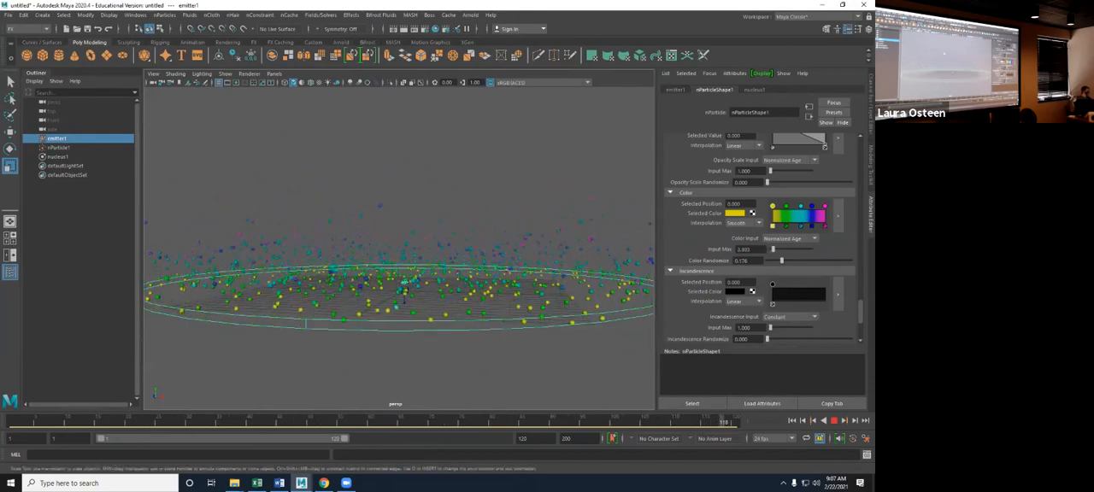
left_click(792, 420)
left_click(834, 421)
left_click(792, 420)
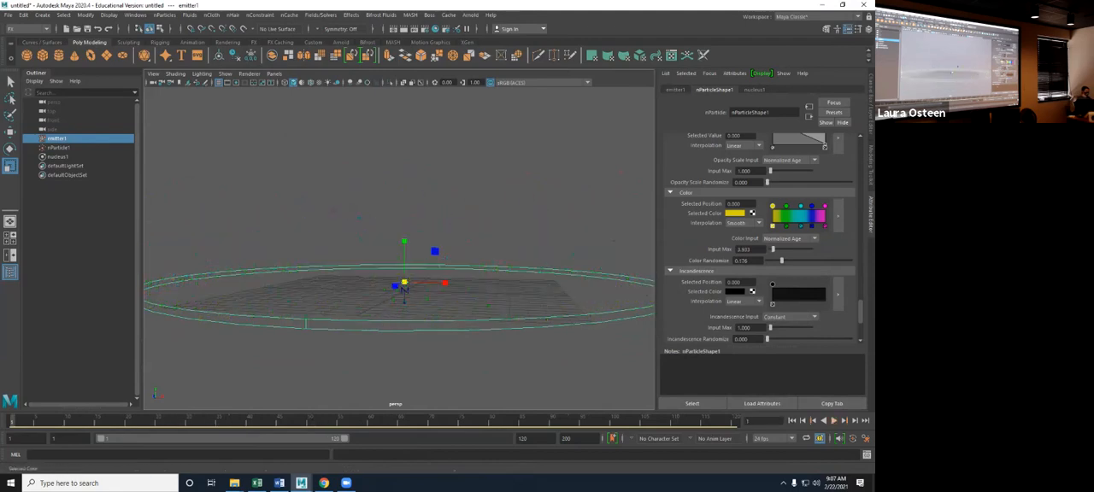
- Remove the green, cyan, blue and magenta stops from the color ramp and make the remaining stop light gray
scroll(760, 239, "down", 2)
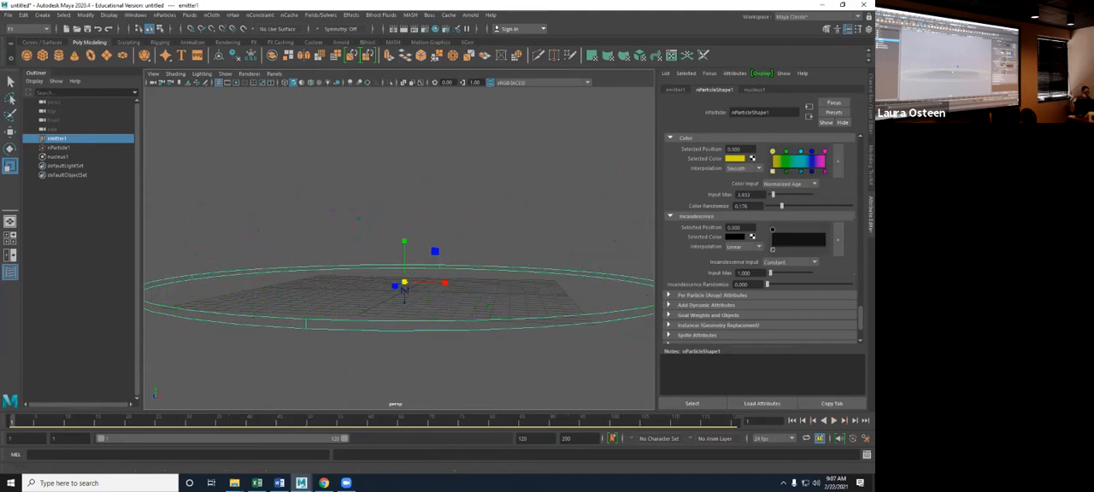
left_click(837, 160)
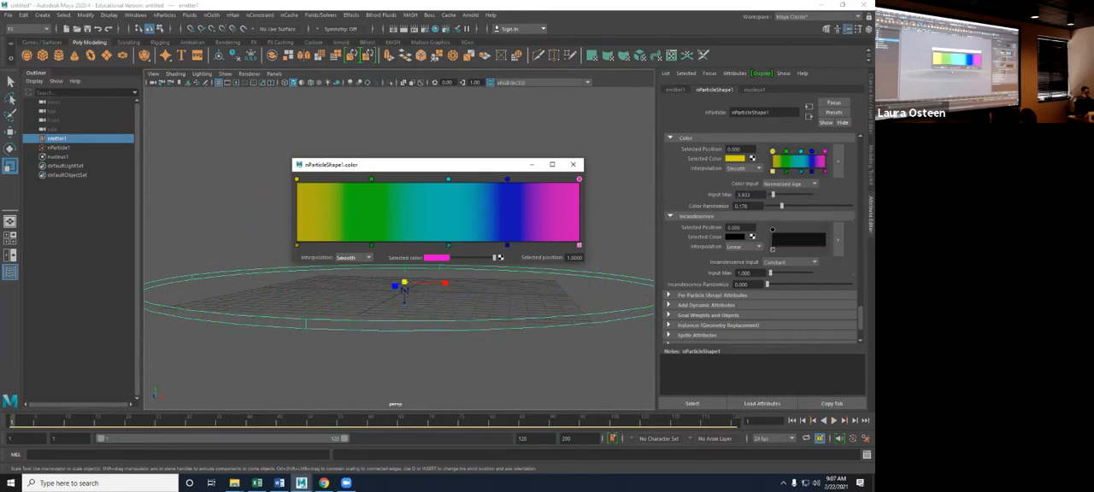
left_click(573, 164)
left_click(825, 172)
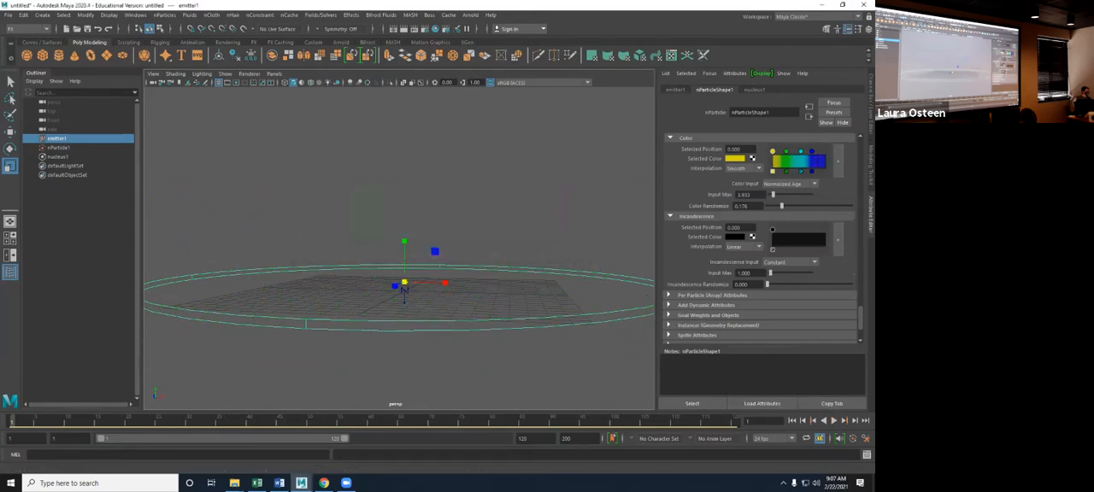
left_click(800, 171)
left_click(785, 171)
left_click(812, 172)
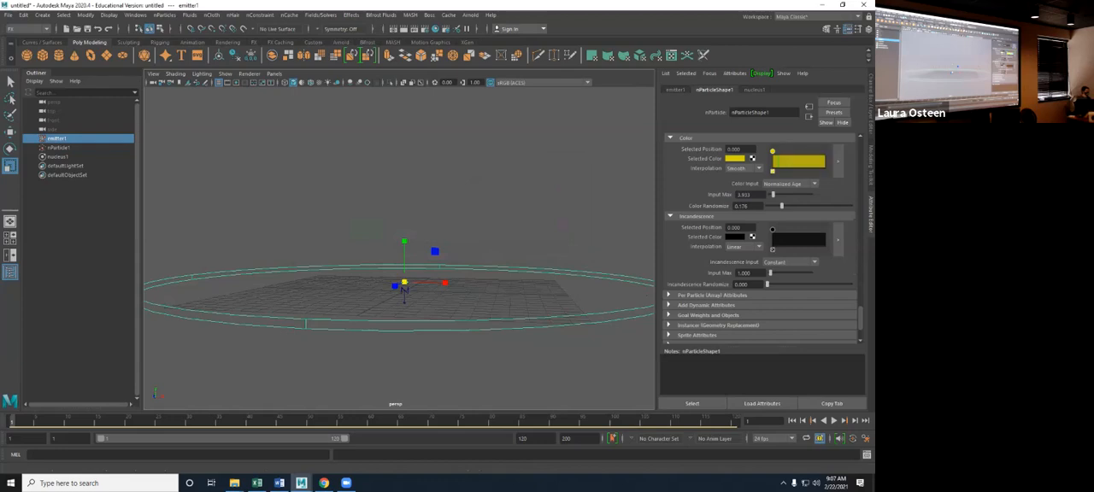
left_click(734, 158)
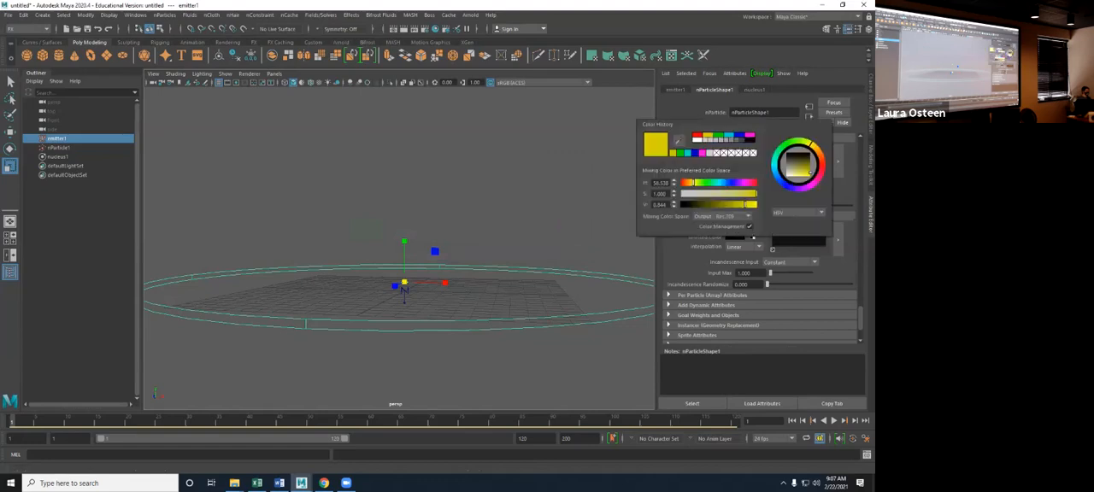
left_click(709, 153)
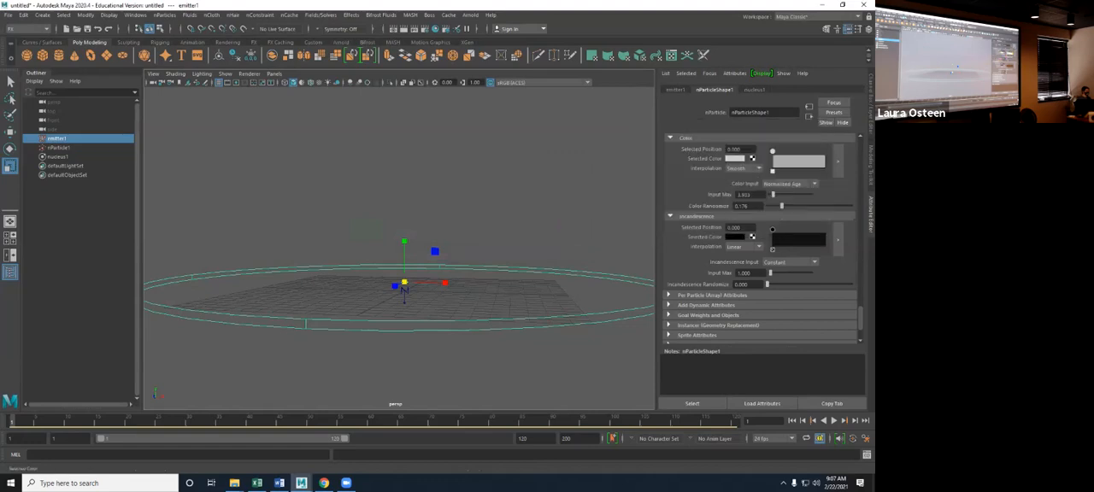
- Open the enlarged incandescence ramp and place a red stop near its middle, at about 0.52
left_click(838, 239)
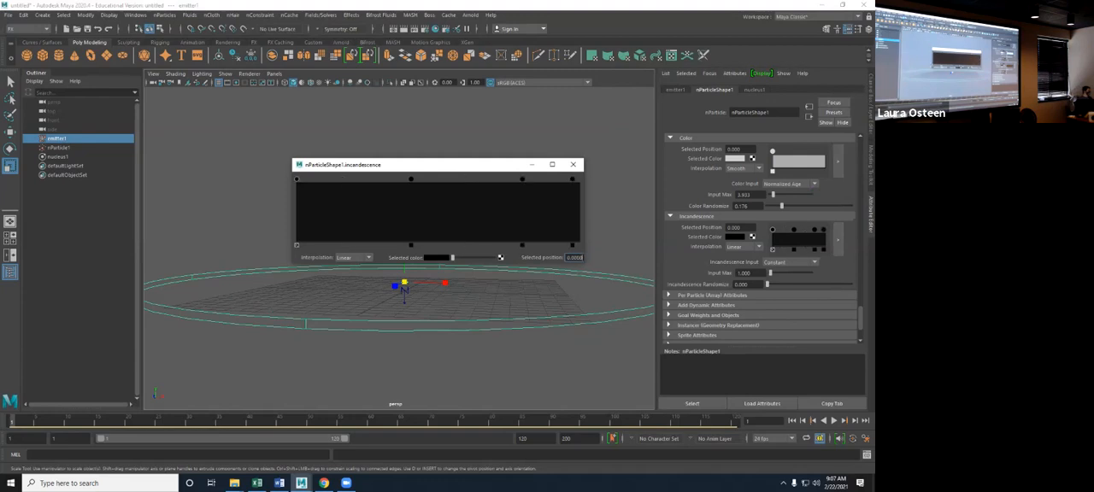
left_click_drag(429, 178, 443, 178)
left_click(438, 257)
left_click(410, 233)
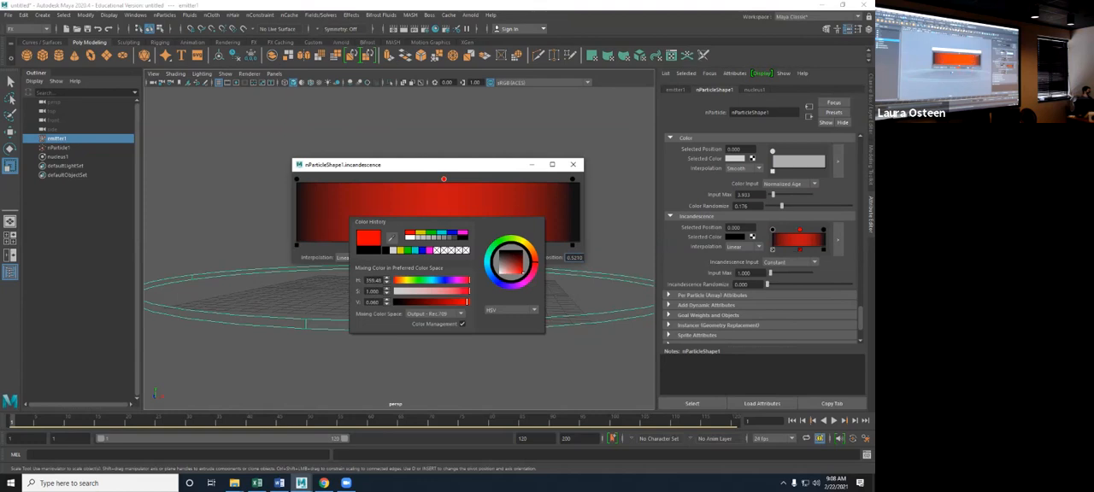
- Color the incandescence ramp's end stop yellow and its start stop magenta
left_click(573, 179)
left_click(450, 257)
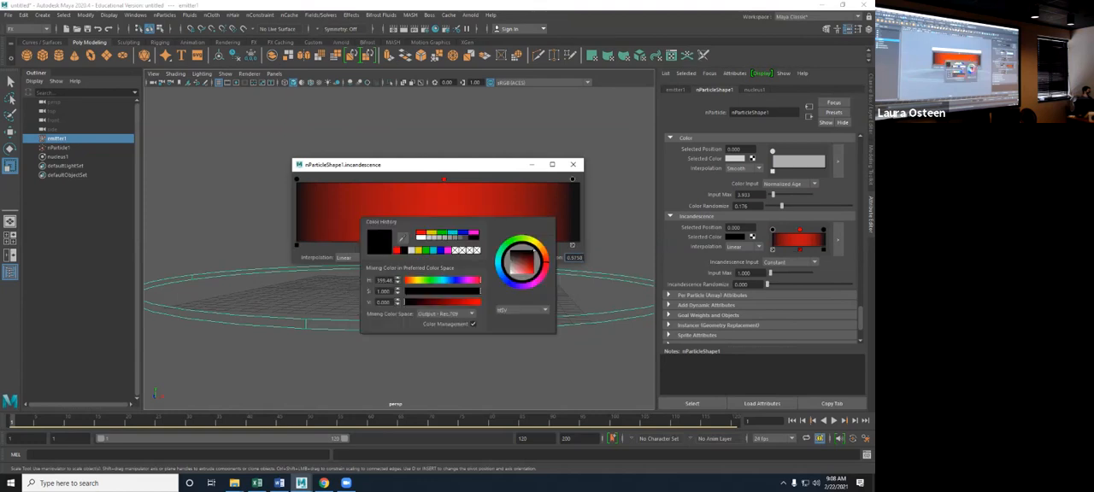
left_click(431, 233)
left_click(297, 179)
left_click(437, 257)
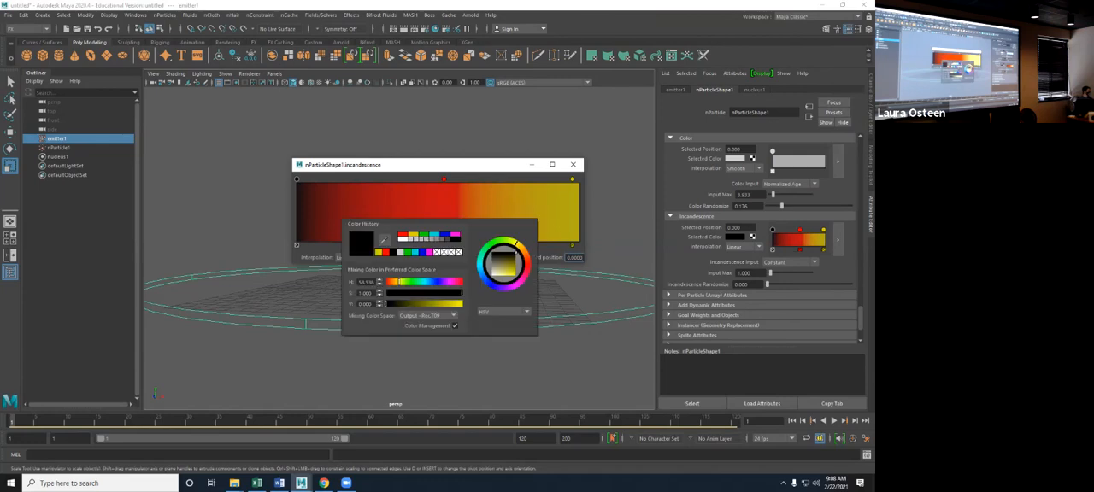
left_click(456, 234)
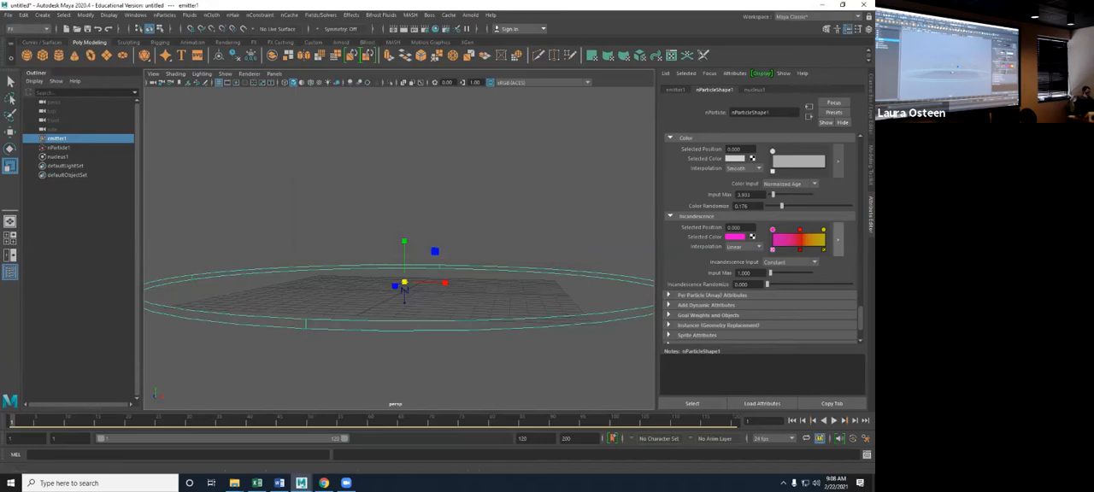
- Play the simulation to frame 31 and render that frame in the Render View with Arnold and with Maya Software
key("alt+v")
key("Escape")
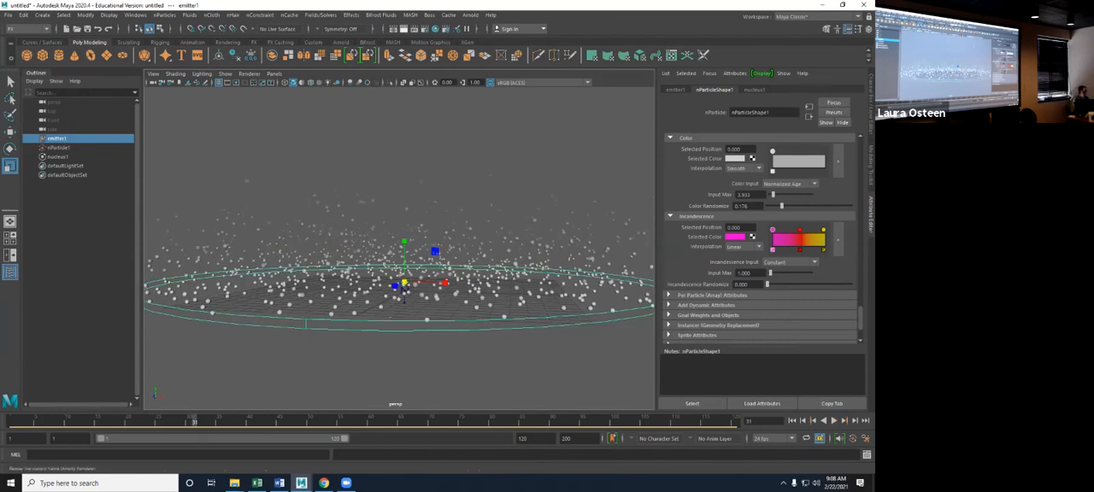
left_click(393, 28)
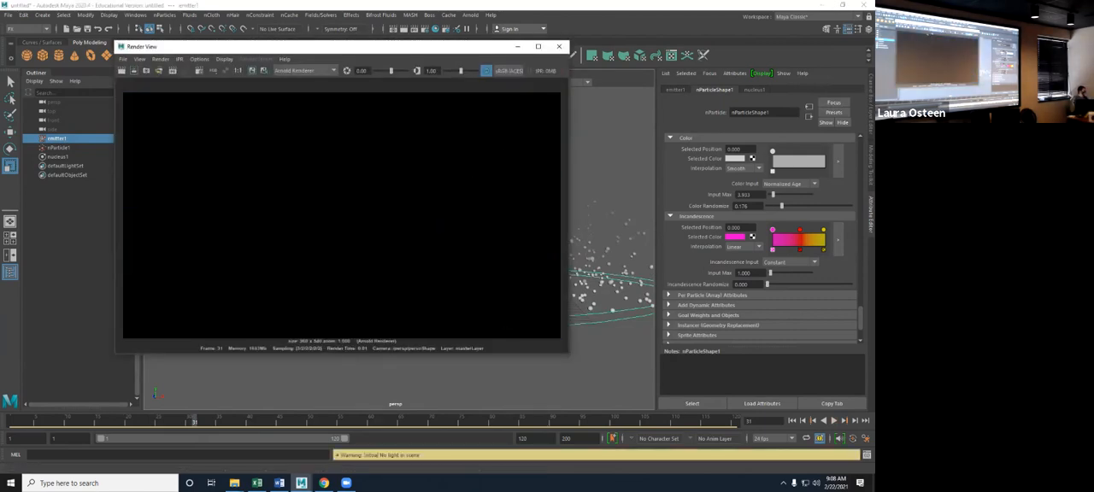
left_click(303, 70)
left_click(299, 79)
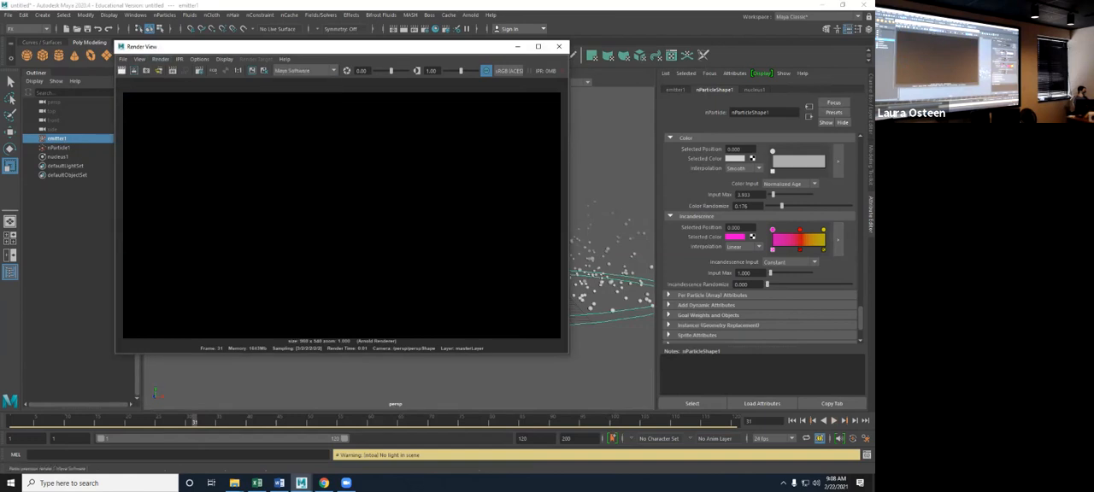
left_click(122, 70)
- Render the frame with Maya Hardware 2.0 and again with Maya Software for comparison, and minimize the Render View
left_click(304, 70)
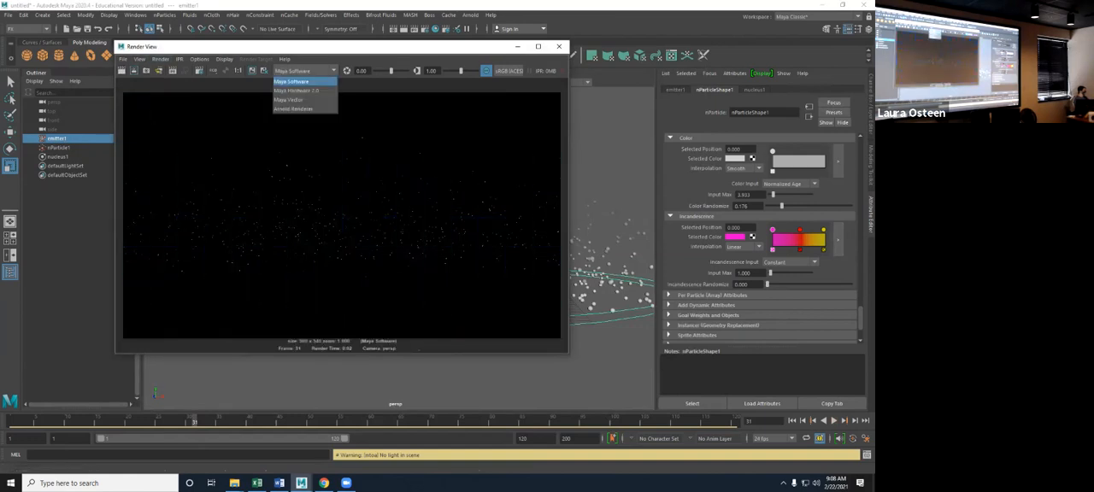
left_click(299, 89)
left_click(121, 70)
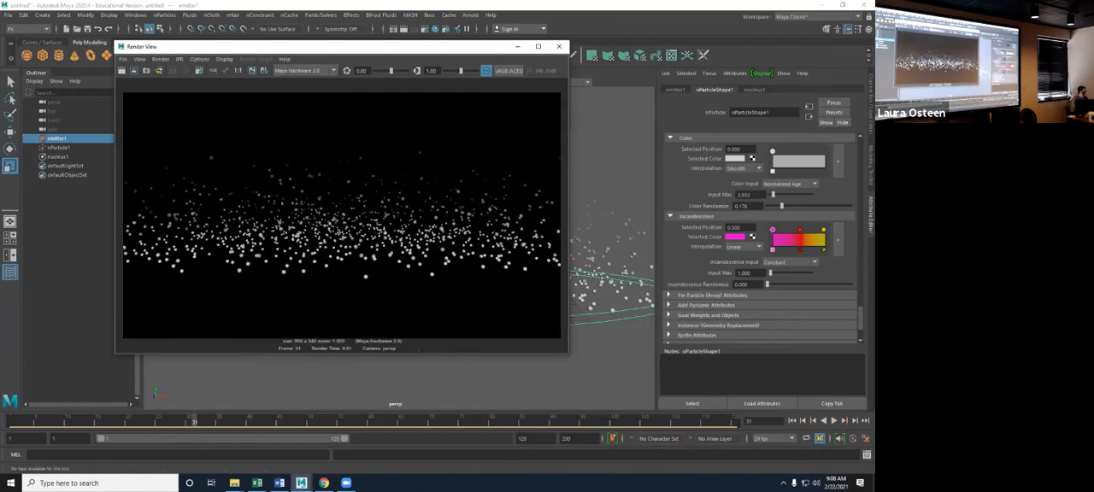
left_click(304, 70)
left_click(300, 80)
left_click(122, 70)
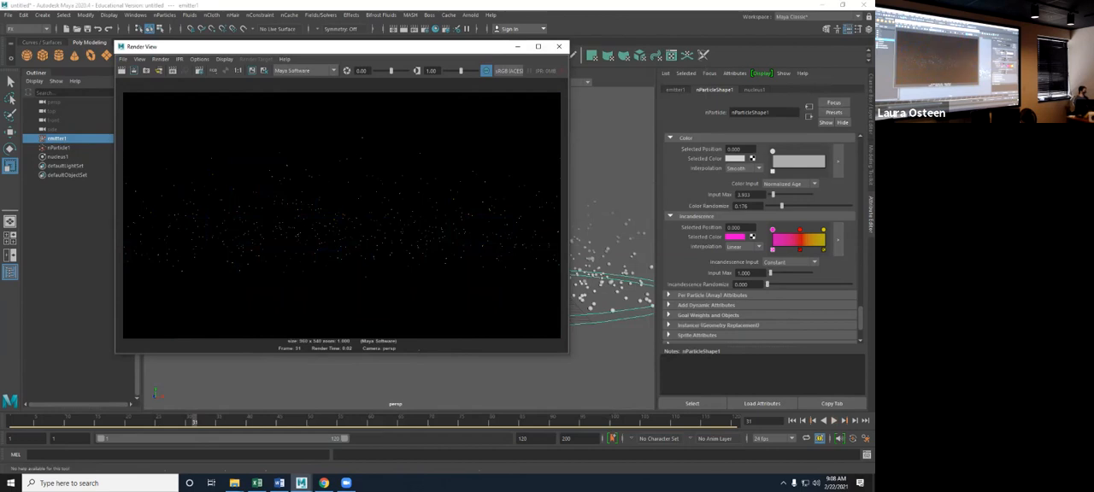
left_click(517, 47)
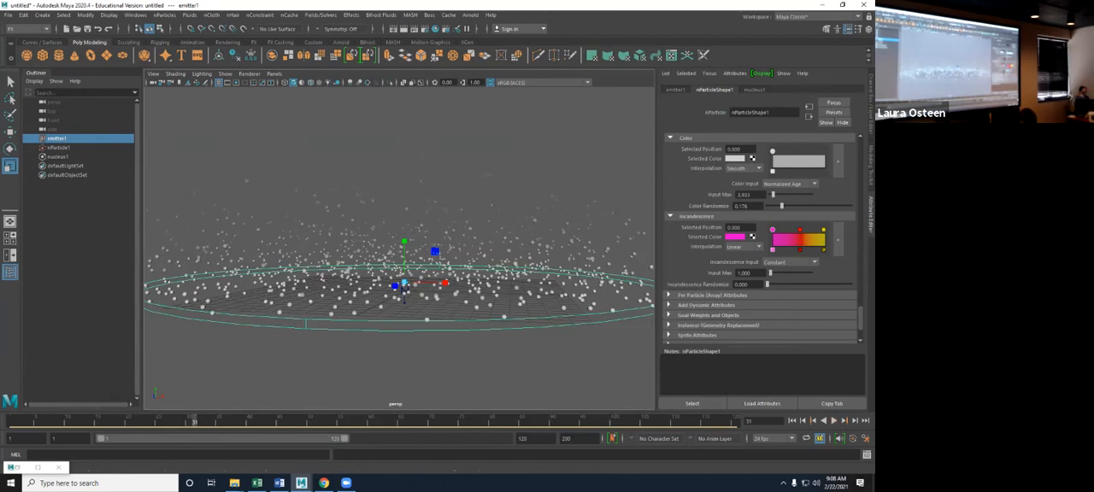
- Try Age, Normalized Age and Speed as the Incandescence Input of the particles
left_click(788, 262)
left_click(780, 281)
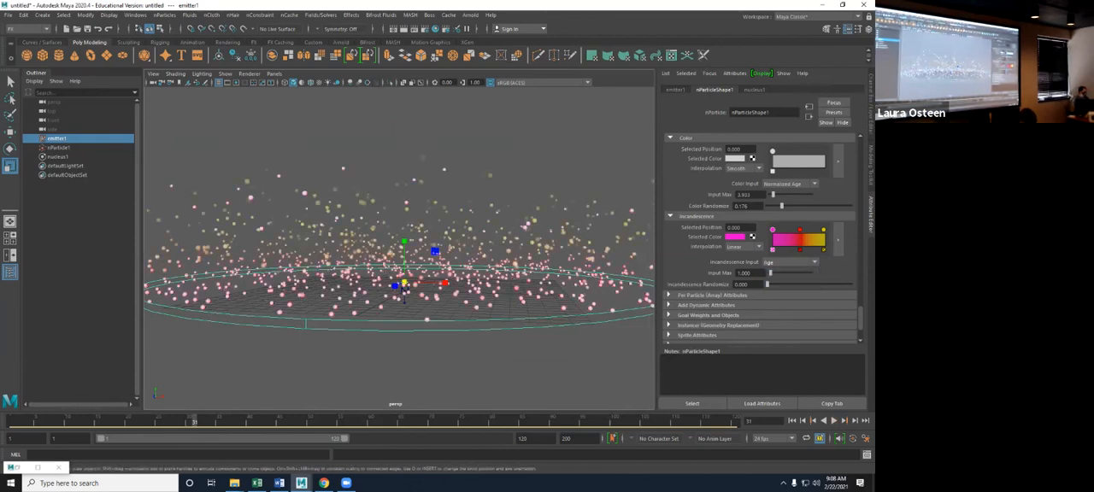
left_click(788, 262)
left_click(782, 290)
left_click(788, 262)
left_click(782, 308)
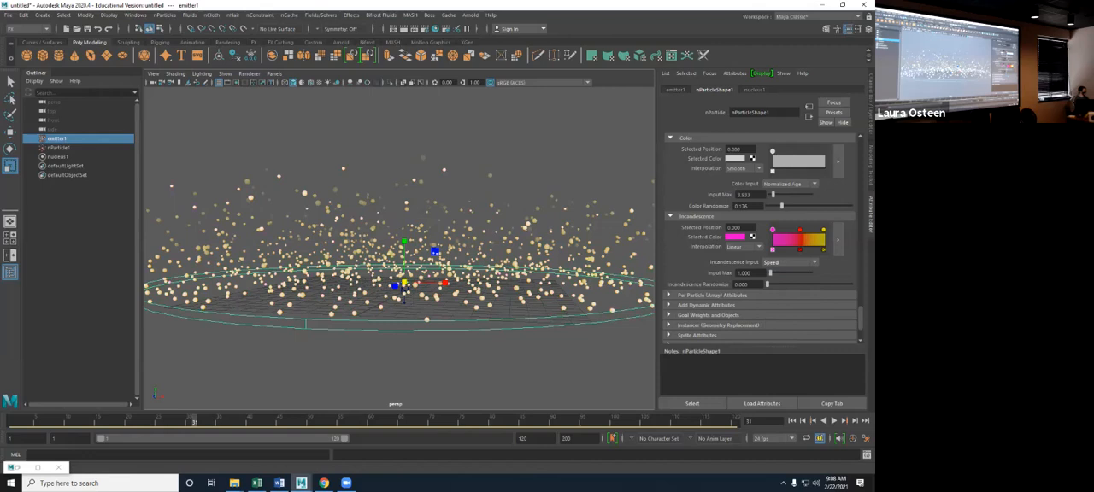
- Try Particle ID, Randomized ID and Radius as the Incandescence Input of the particles
left_click(788, 261)
left_click(782, 325)
left_click(788, 261)
left_click(782, 317)
left_click(788, 261)
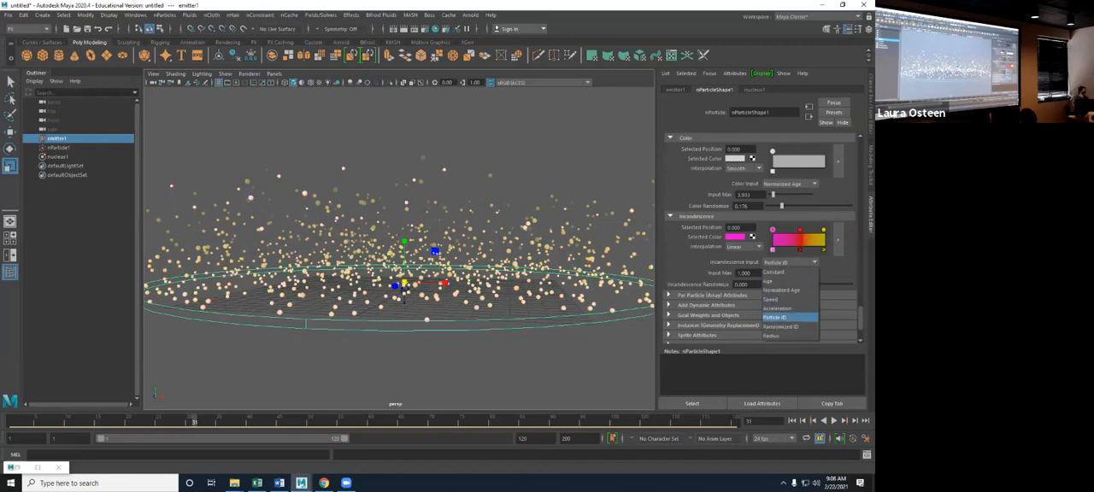
left_click(782, 318)
left_click(782, 325)
left_click(788, 262)
left_click(782, 327)
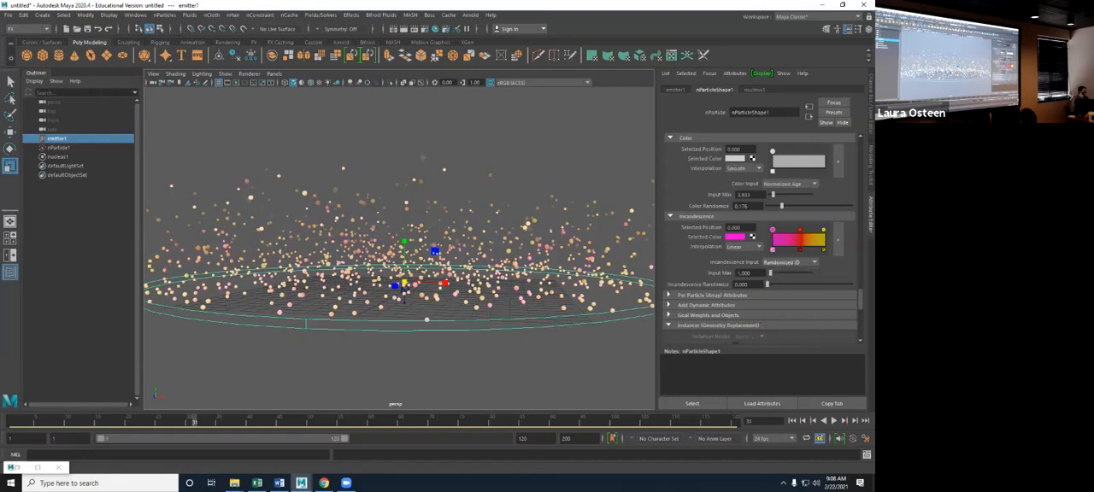
left_click(788, 262)
left_click(782, 335)
- Set the Incandescence Input to Normalized Age and play the simulation from frame 1 to frame 47
left_click(787, 262)
left_click(782, 279)
left_click(791, 420)
left_click(834, 421)
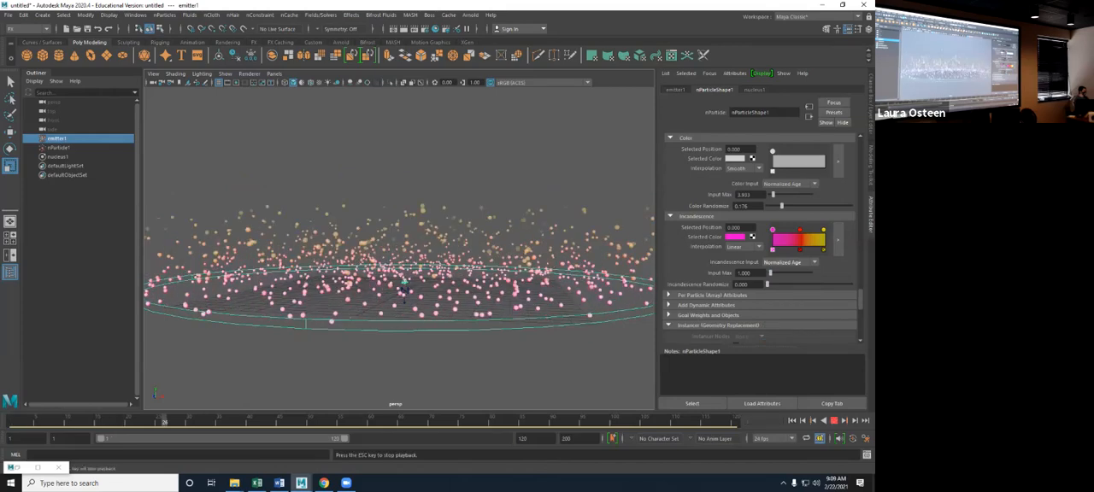
key("Escape")
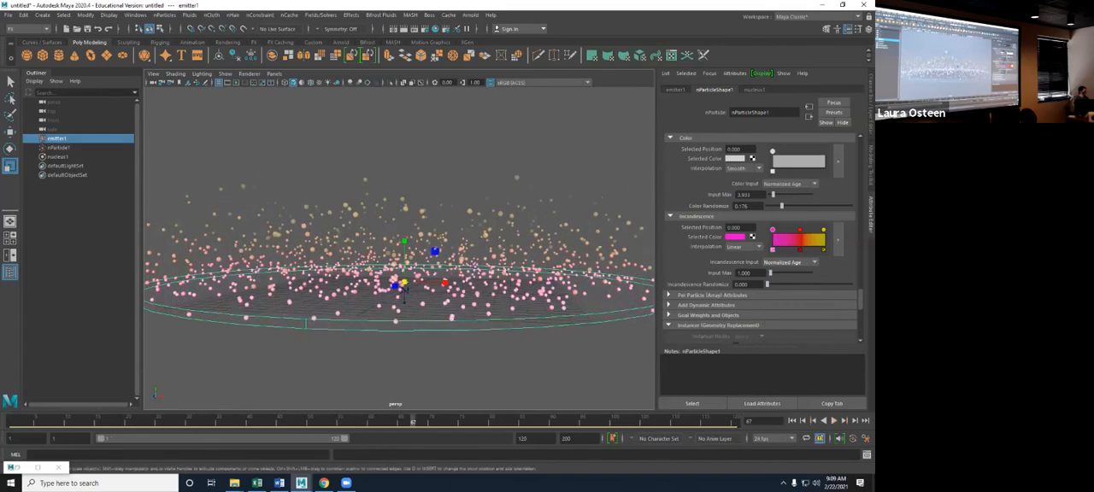
- Render frame 47 with Maya Software and with Maya Hardware 2.0, and close the Render View
left_click(403, 29)
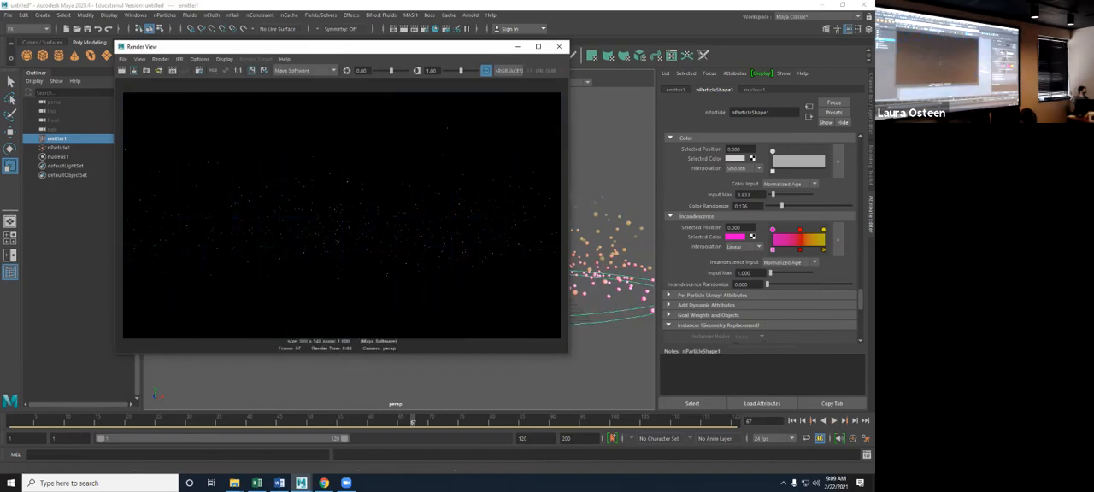
left_click(303, 70)
left_click(300, 89)
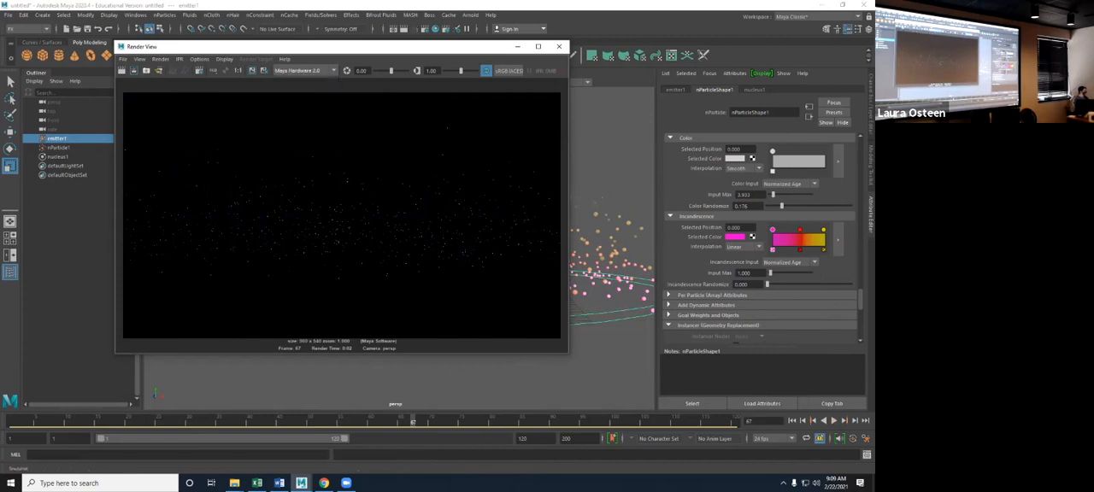
left_click(133, 70)
left_click(122, 70)
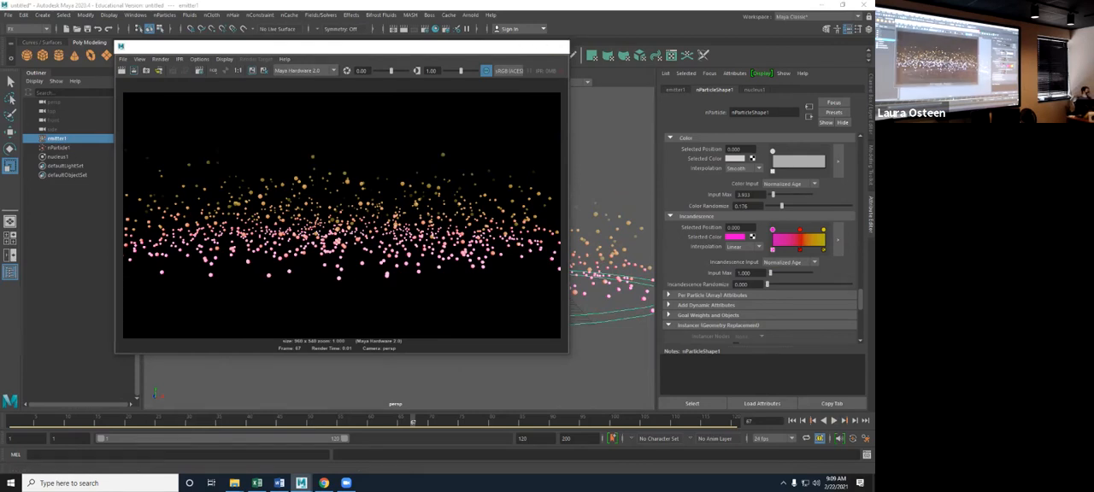
left_click(559, 47)
scroll(760, 247, "down", 2)
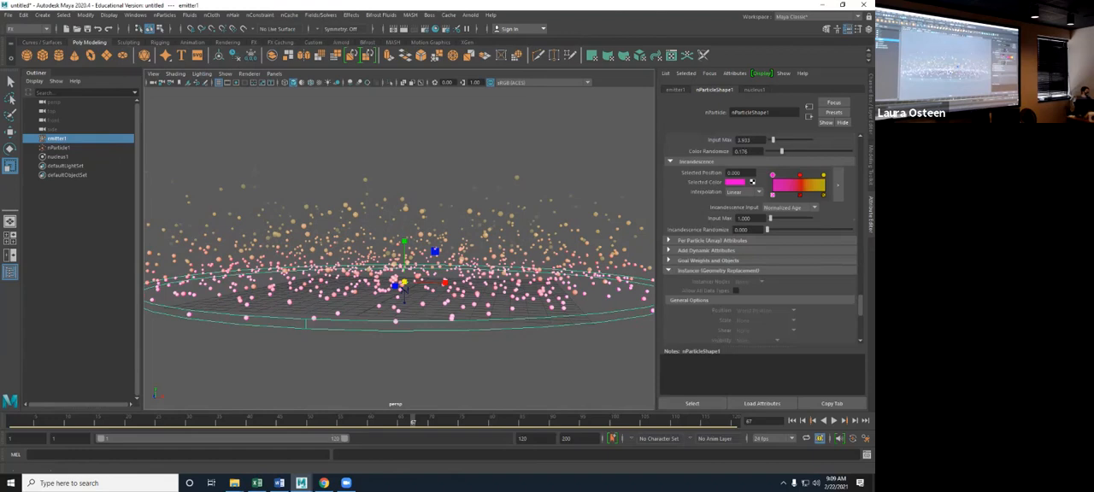
- Examine the per-particle array attributes of nParticleShape1, the options offered for an attribute, and the Add Dynamic Attributes section
left_click(712, 241)
scroll(712, 243, "down", 2)
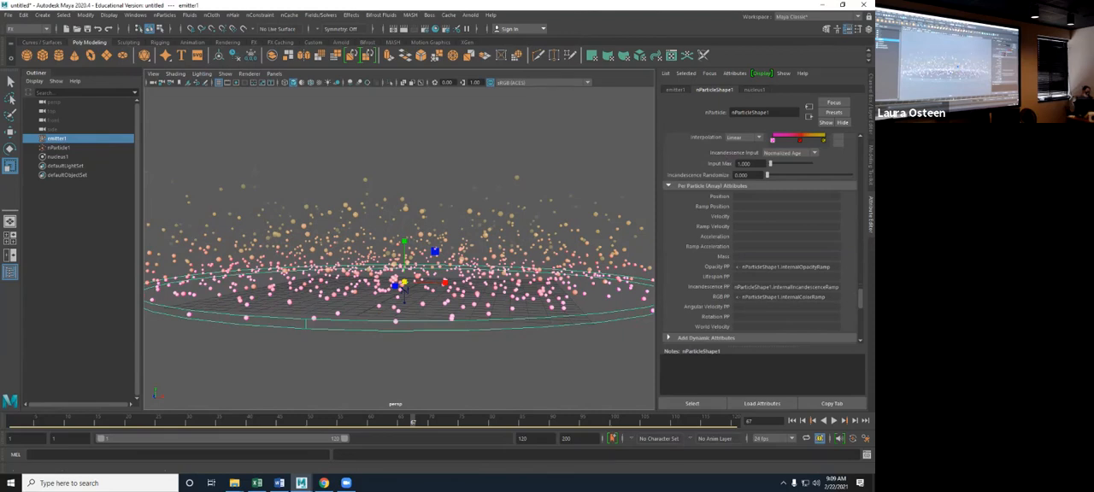
right_click(752, 319)
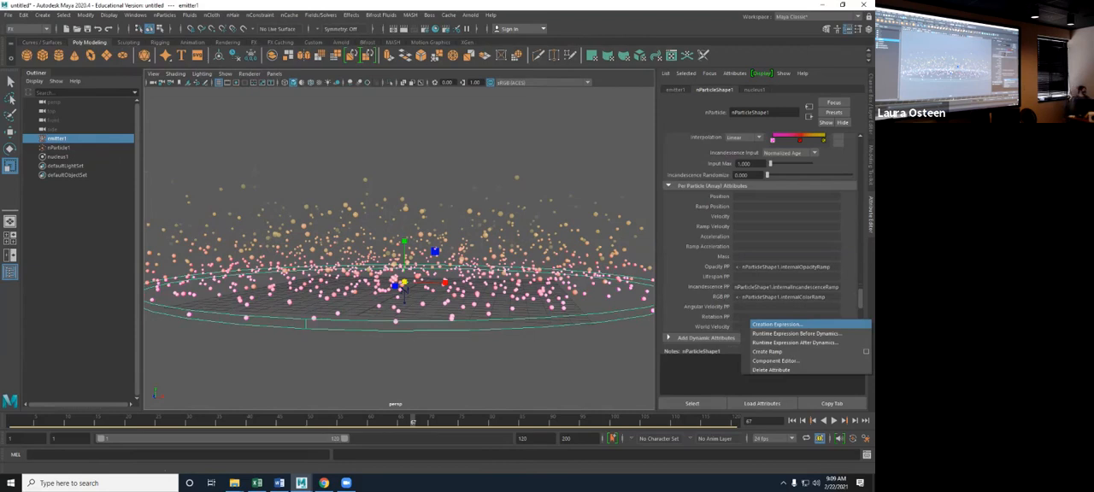
key("Escape")
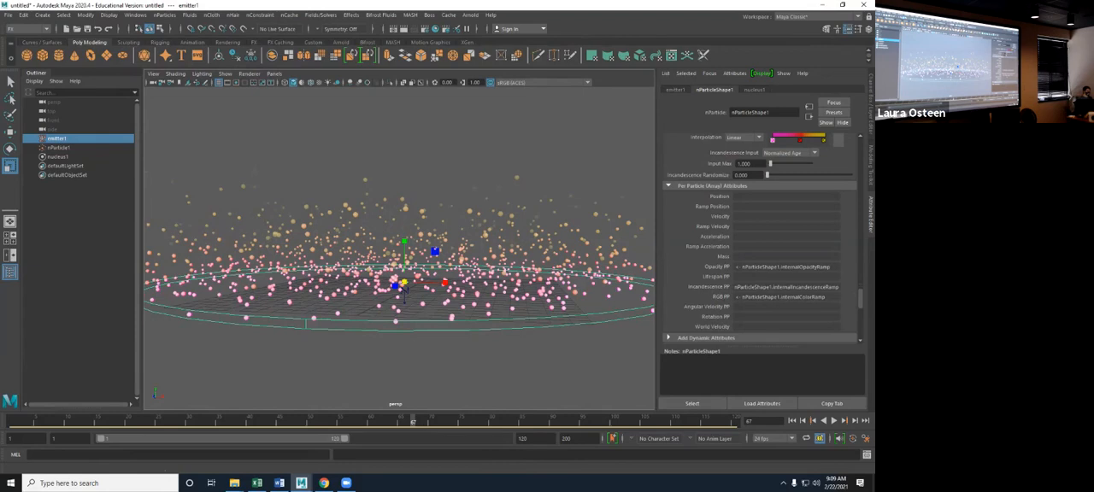
scroll(761, 239, "down", 3)
left_click(705, 256)
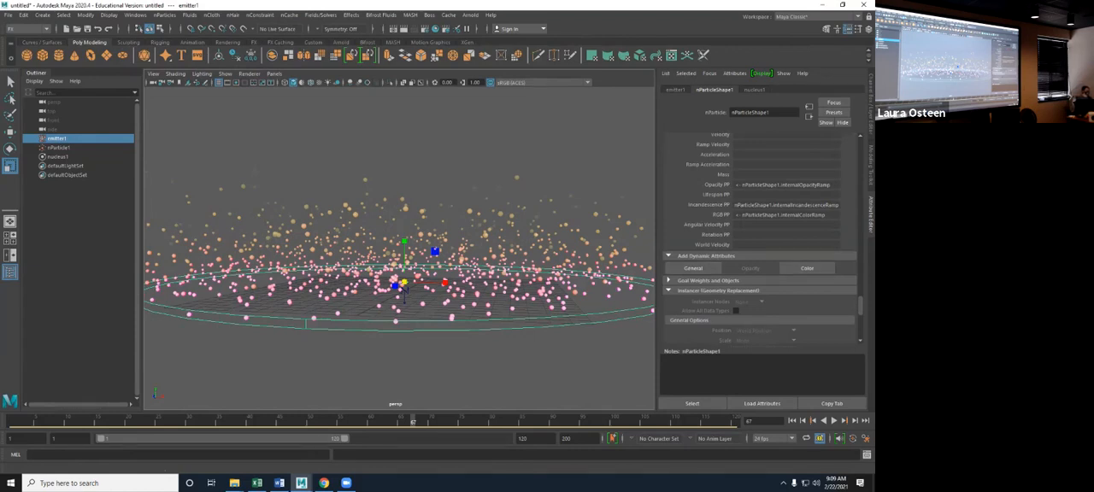
scroll(760, 240, "down", 2)
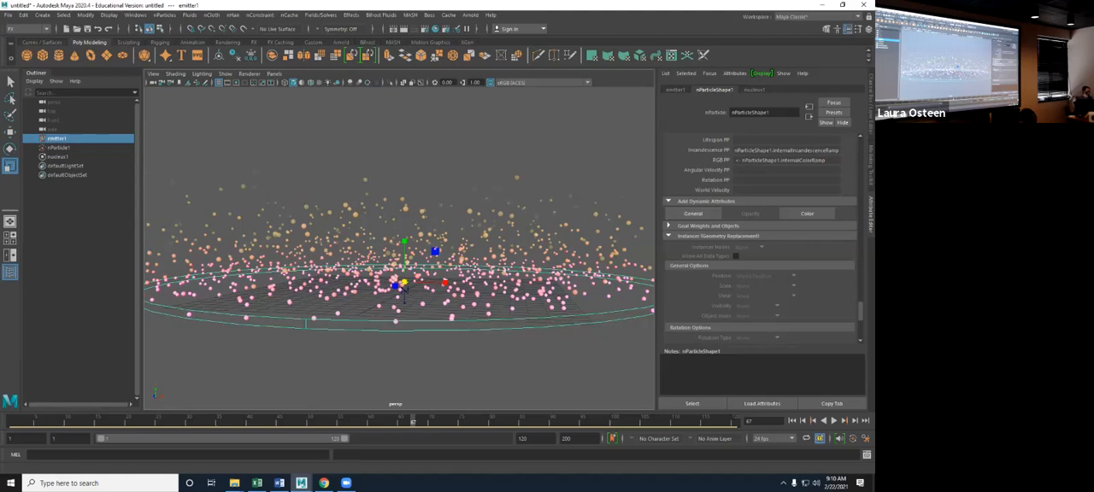
- Examine the Goal Weights and Objects and Instancer (Geometry Replacement) sections of nParticleShape1
left_click(669, 225)
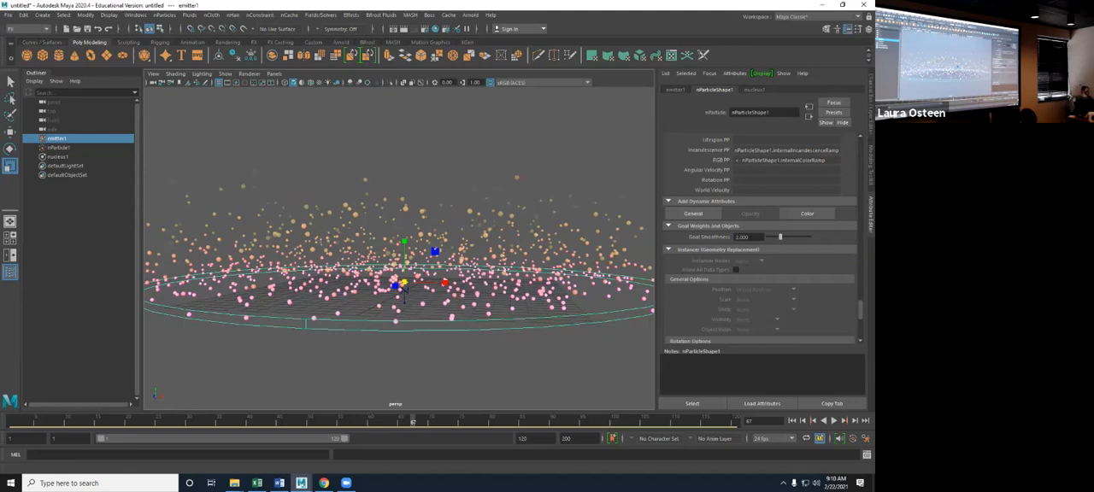
scroll(761, 239, "down", 3)
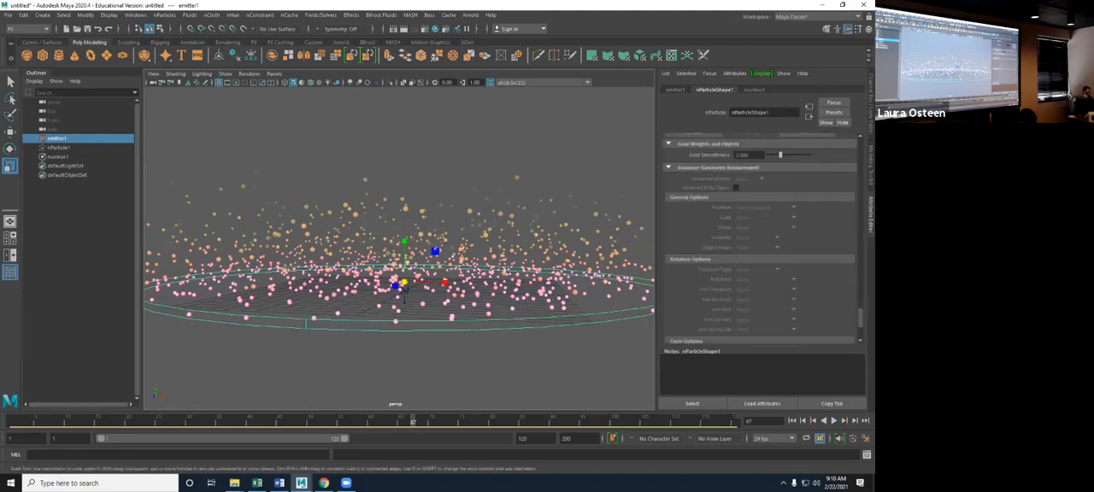
scroll(761, 239, "up", 10)
scroll(760, 239, "down", 12)
scroll(761, 239, "up", 4)
scroll(761, 239, "up", 5)
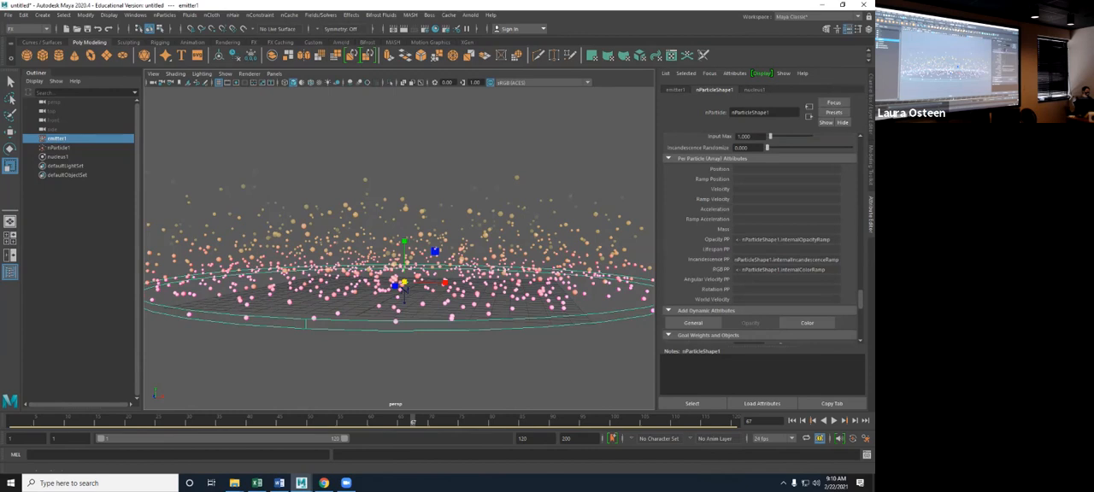
scroll(761, 239, "down", 10)
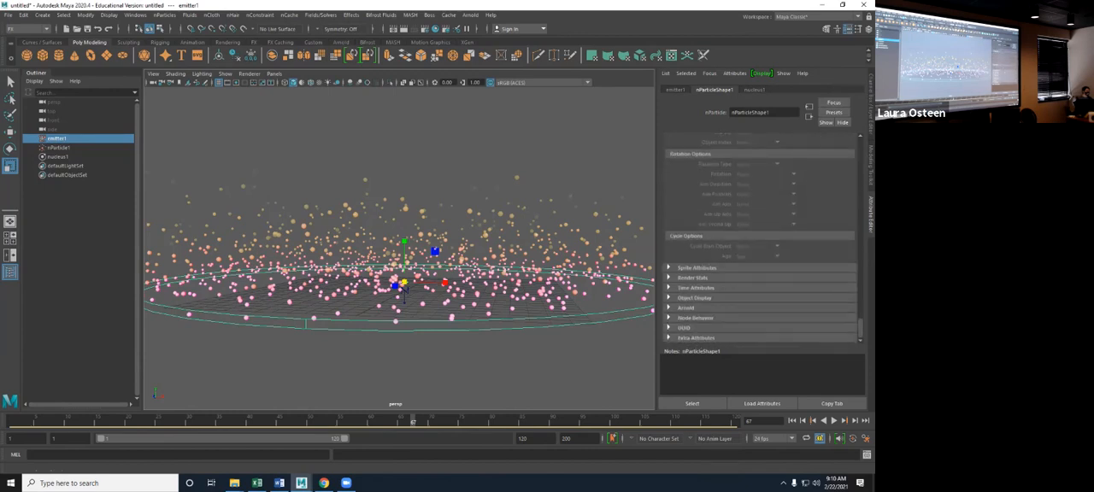
- Examine the Sprite Attributes and Time Attributes of nParticleShape1, and return to its Count and Lifespan settings
left_click(697, 269)
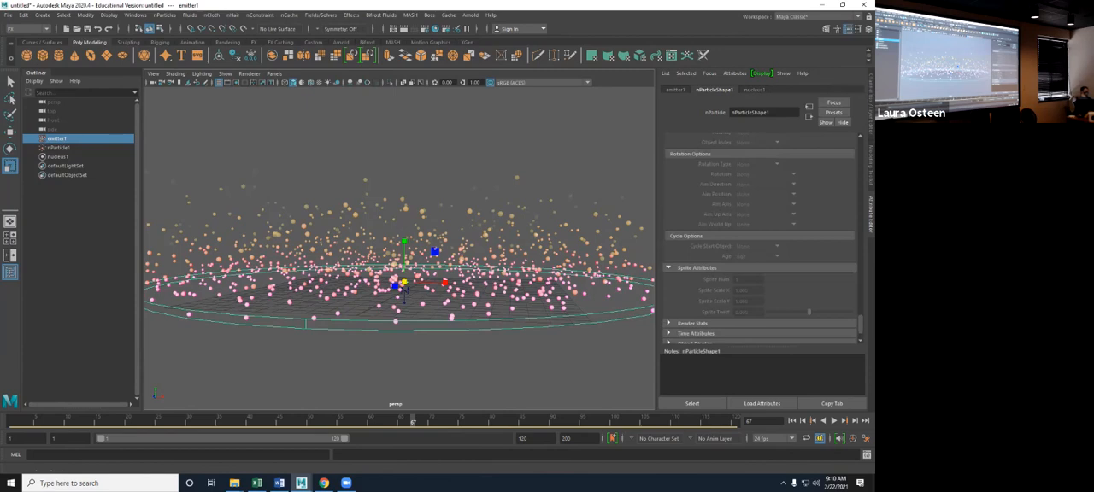
scroll(761, 239, "down", 2)
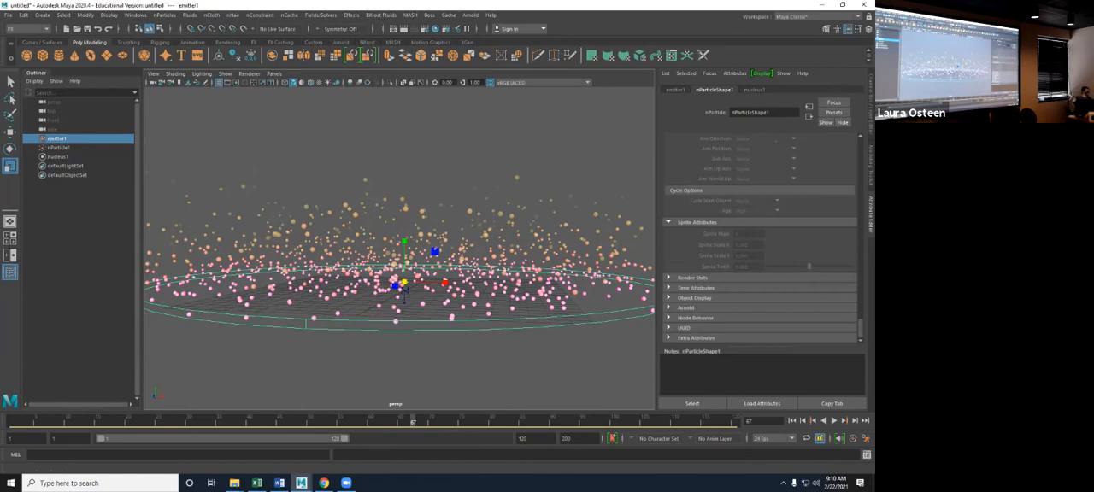
left_click(696, 288)
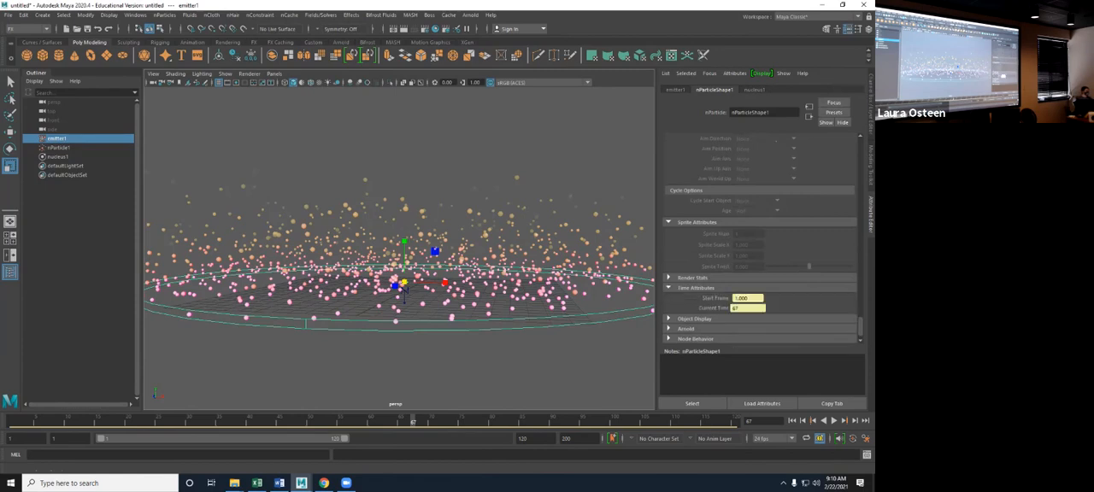
left_click(696, 288)
scroll(761, 239, "up", 10)
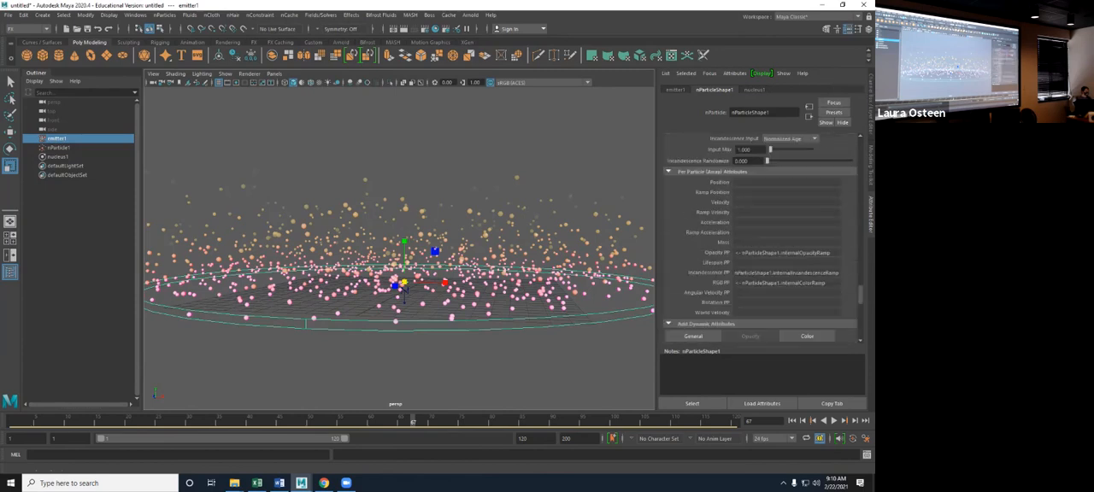
scroll(761, 239, "up", 10)
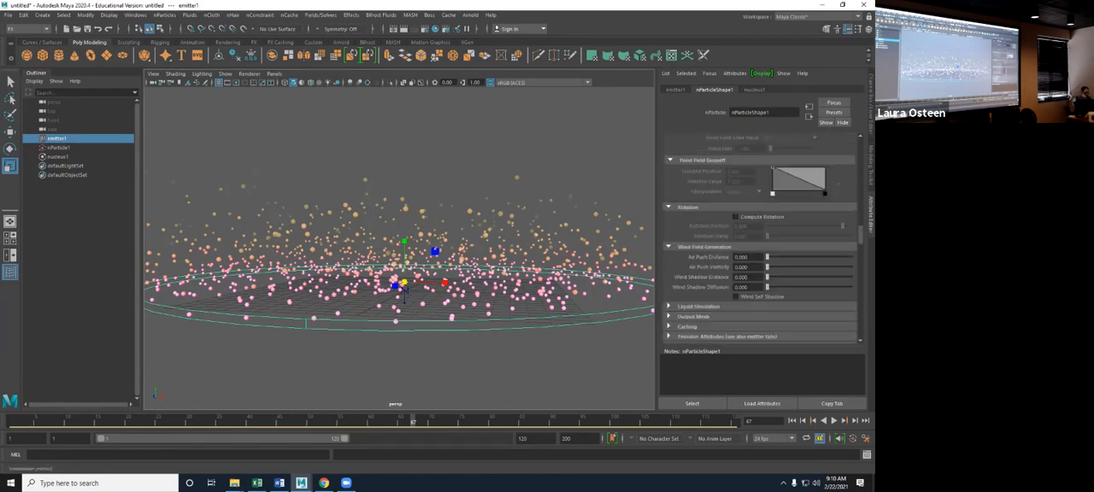
scroll(761, 240, "up", 10)
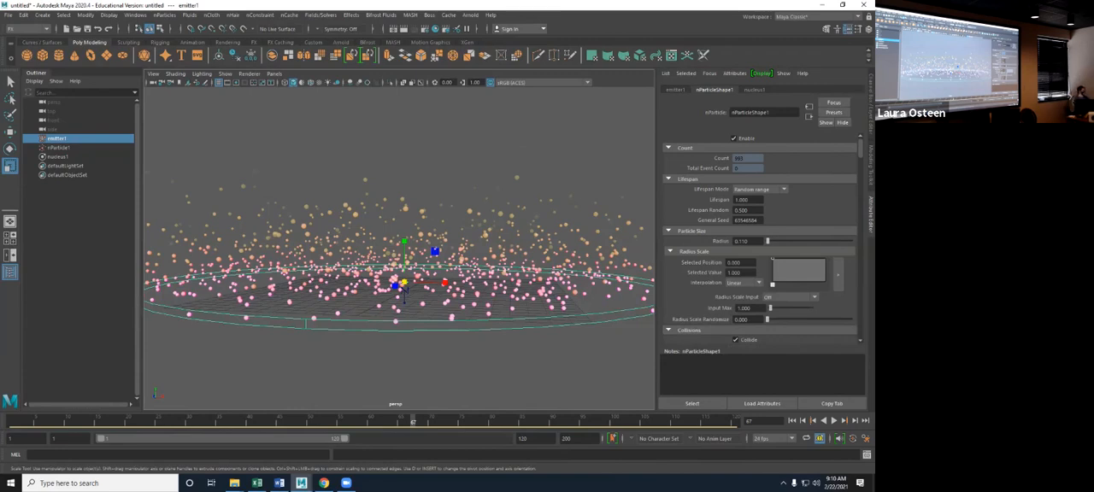
- Delete the emitter, nParticle and nucleus together, and create a polygon platonic solid at the origin
left_click(58, 157, "shift")
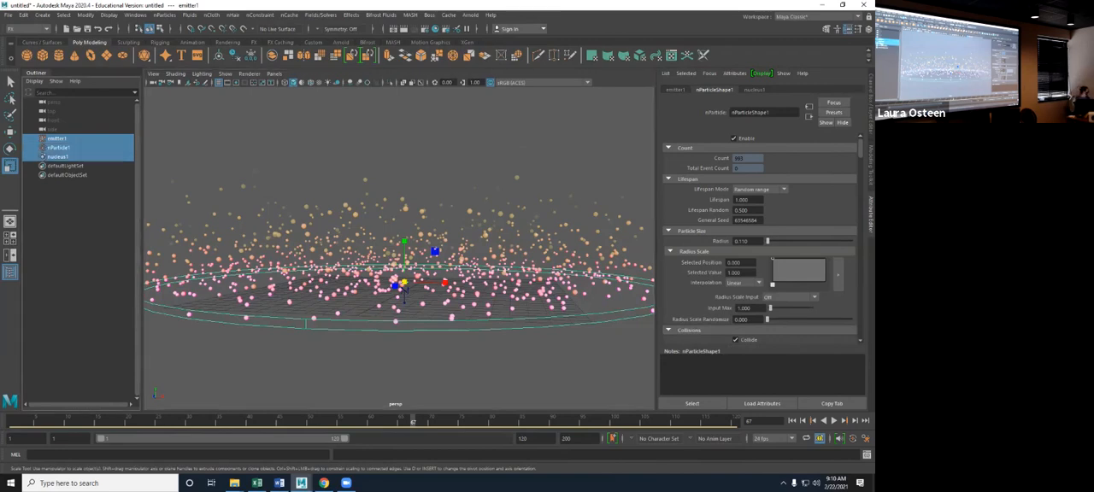
key("Delete")
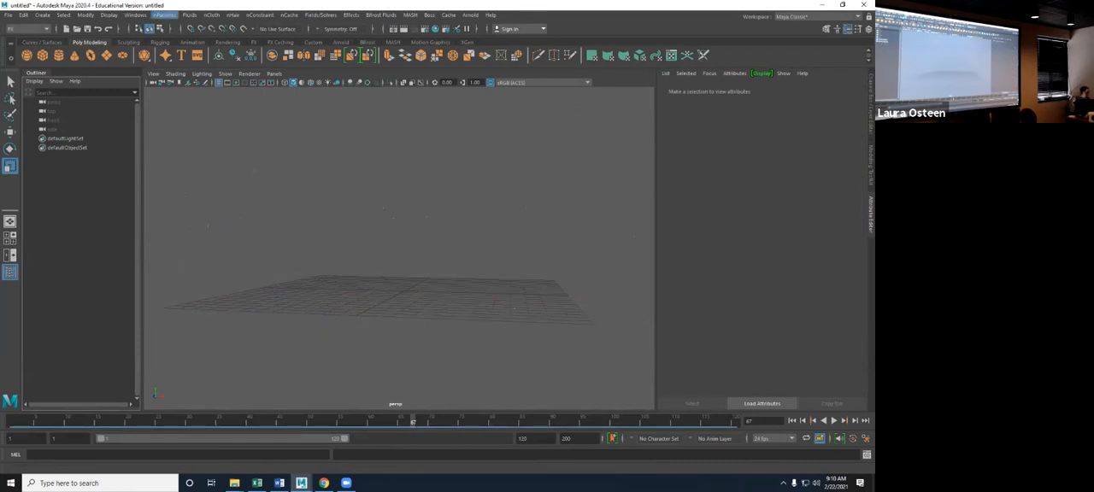
left_click_drag(257, 214, 289, 242, "alt")
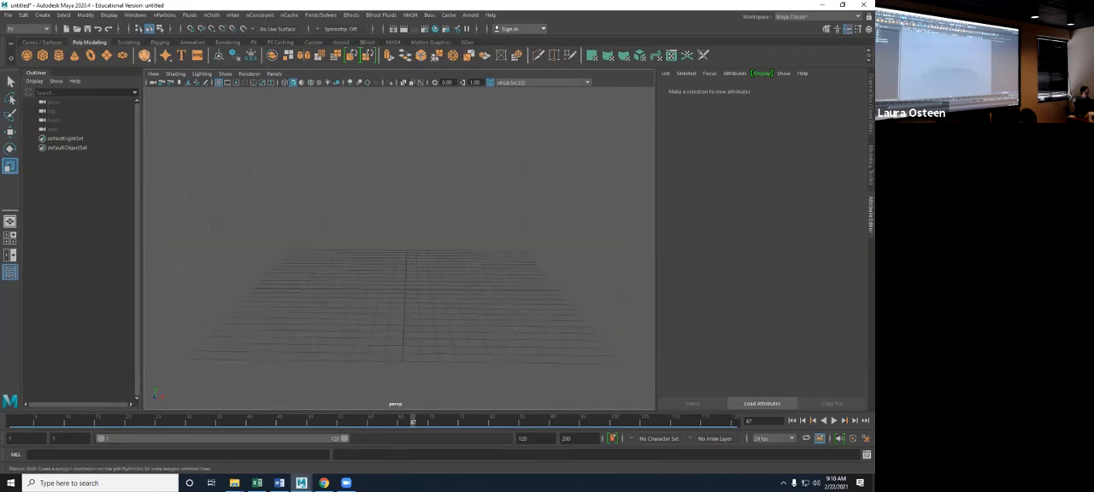
left_click(144, 54)
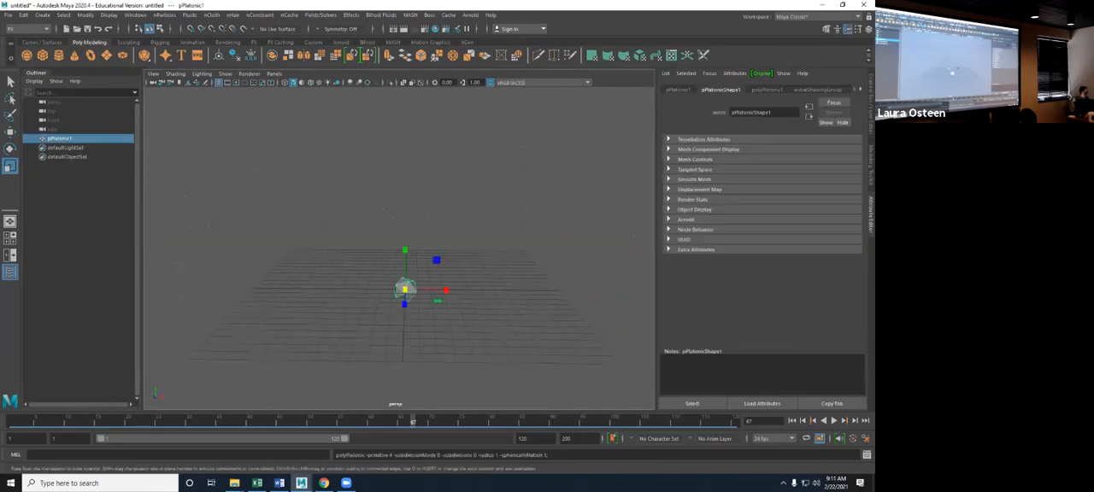
scroll(404, 291, "up", 3)
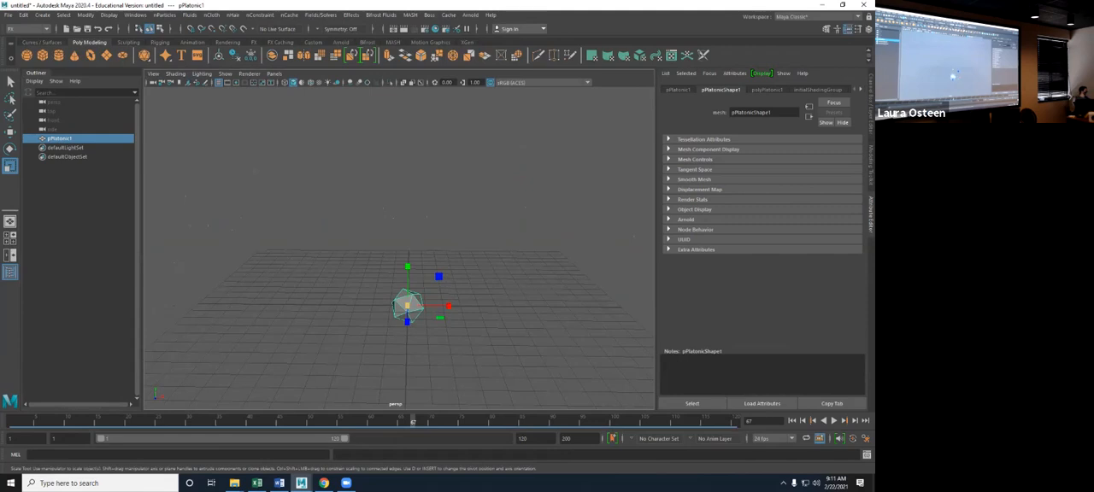
left_click_drag(404, 291, 346, 270, "alt")
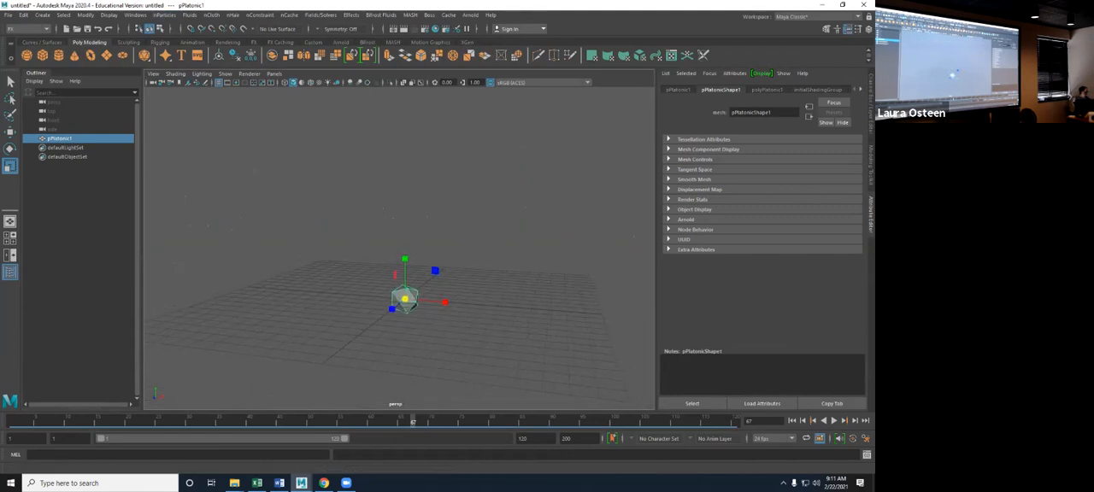
- Create a new nParticle emitter and move it straight up, well above the platonic solid
left_click(164, 15)
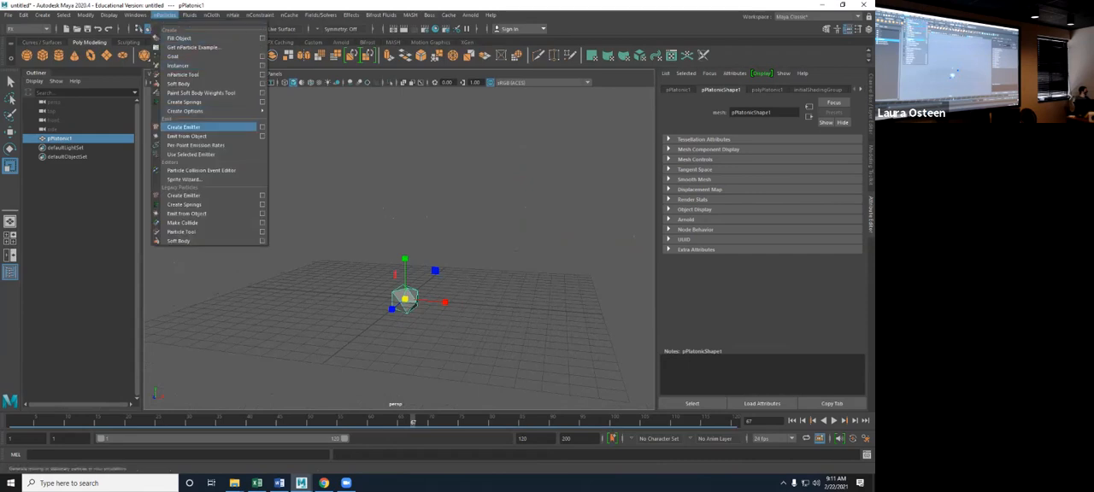
left_click(184, 127)
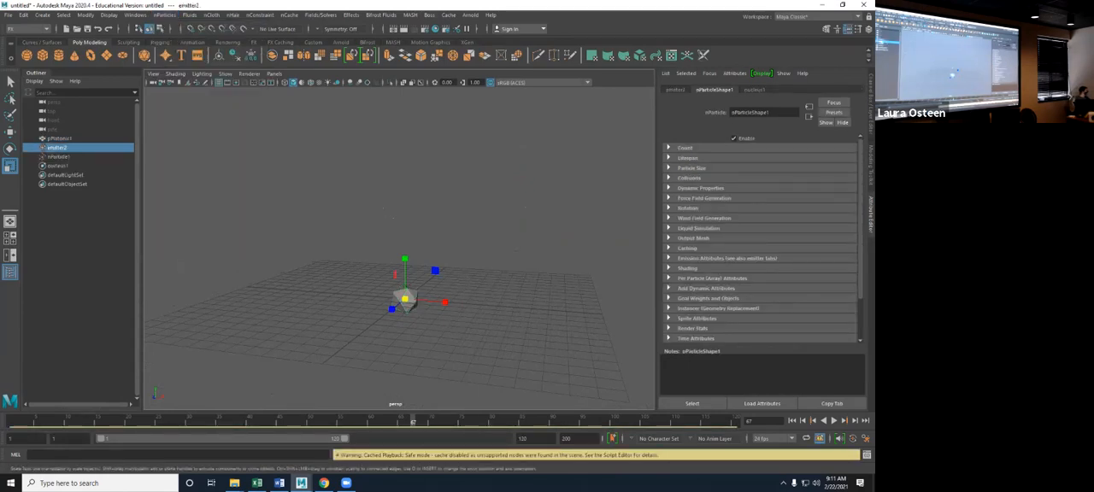
key("t")
left_click_drag(405, 138, 405, 105)
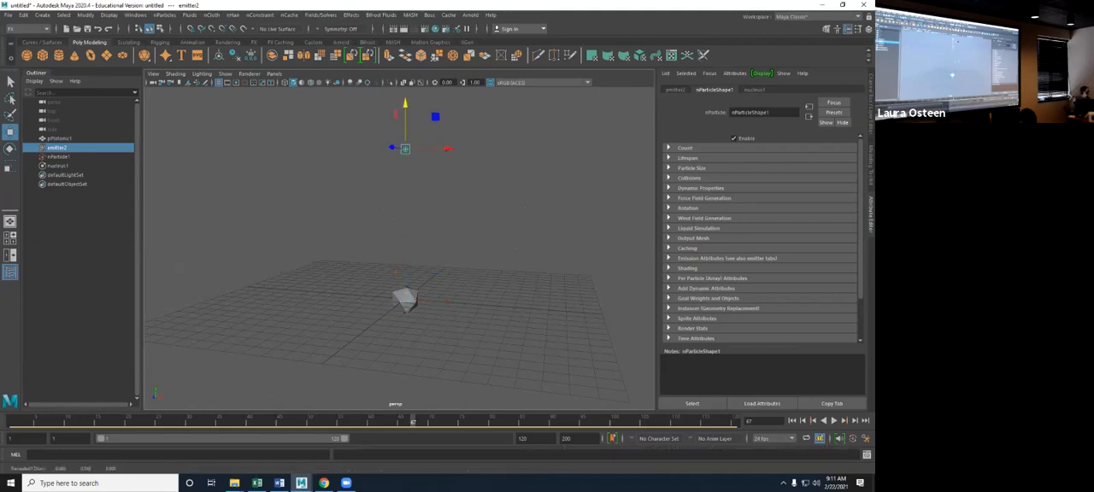
- Instance the platonic solid onto nParticle1 with the Instancer, and play the simulation from frame 1 to frame 76
left_click(405, 299)
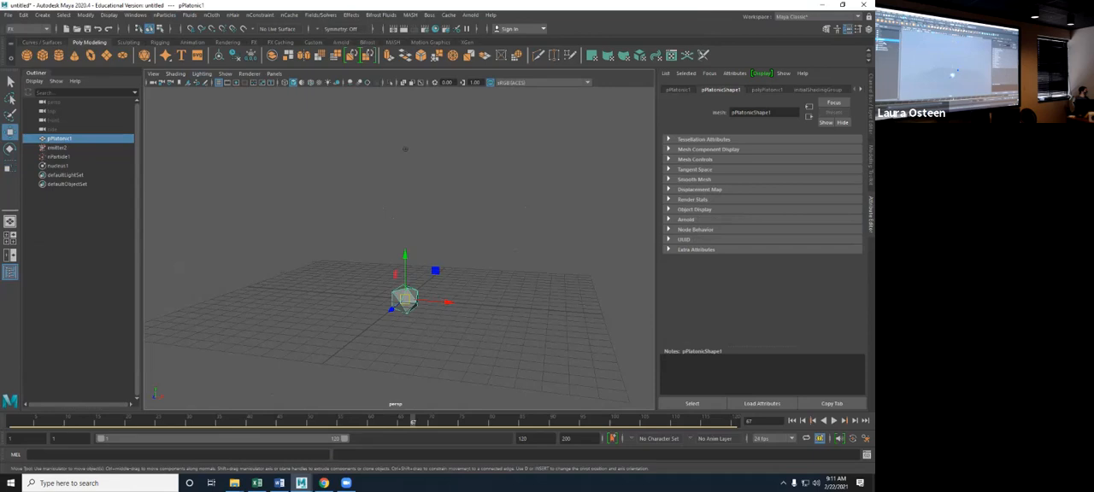
left_click(59, 158, "ctrl")
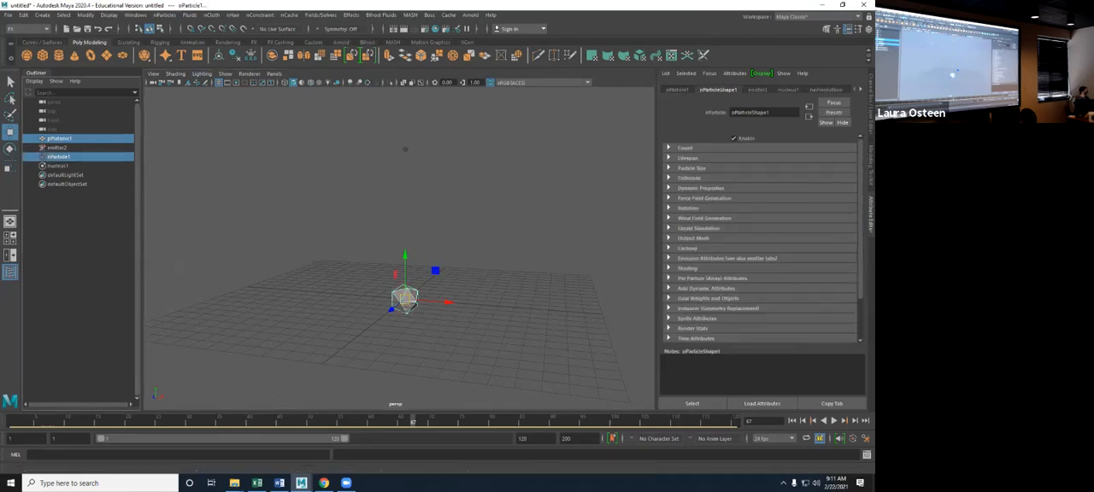
left_click(165, 15)
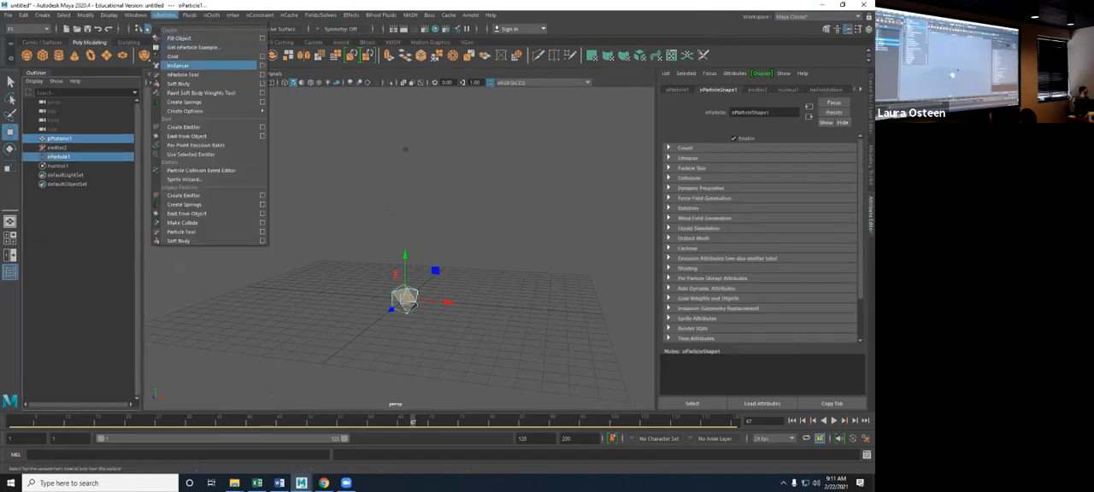
left_click(178, 65)
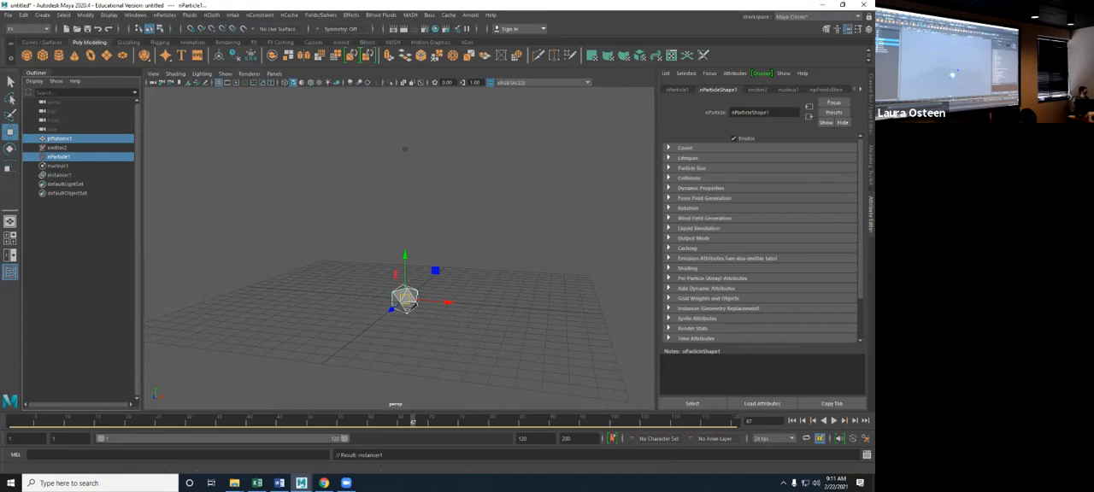
left_click(791, 420)
left_click(834, 421)
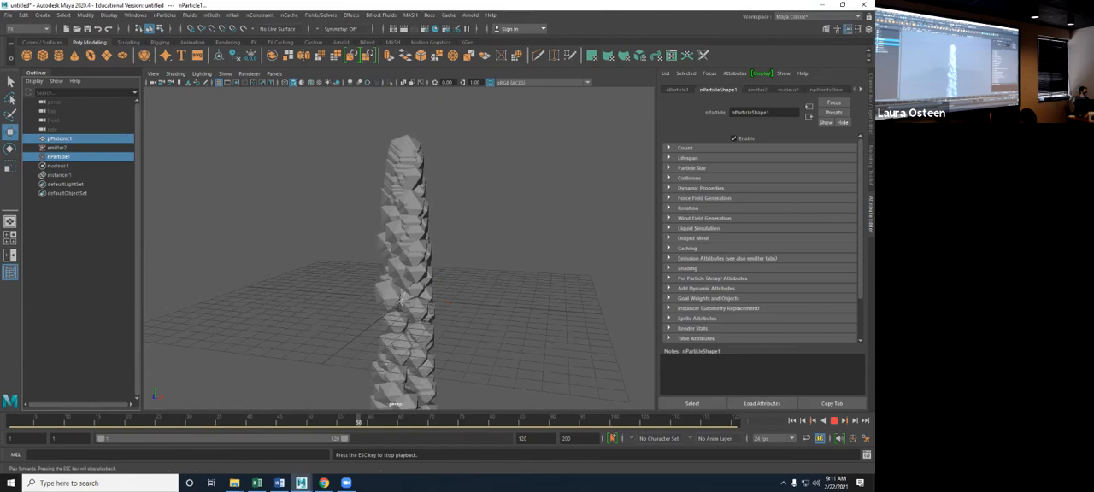
key("Escape")
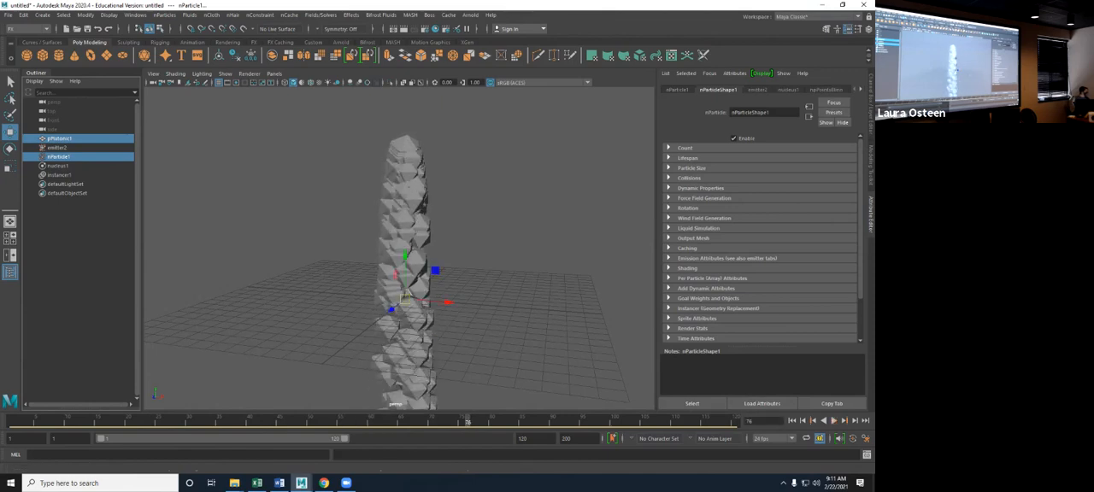
- Hide the original platonic solid and replay the simulation up to frame 25
left_click(57, 148)
left_click(59, 138)
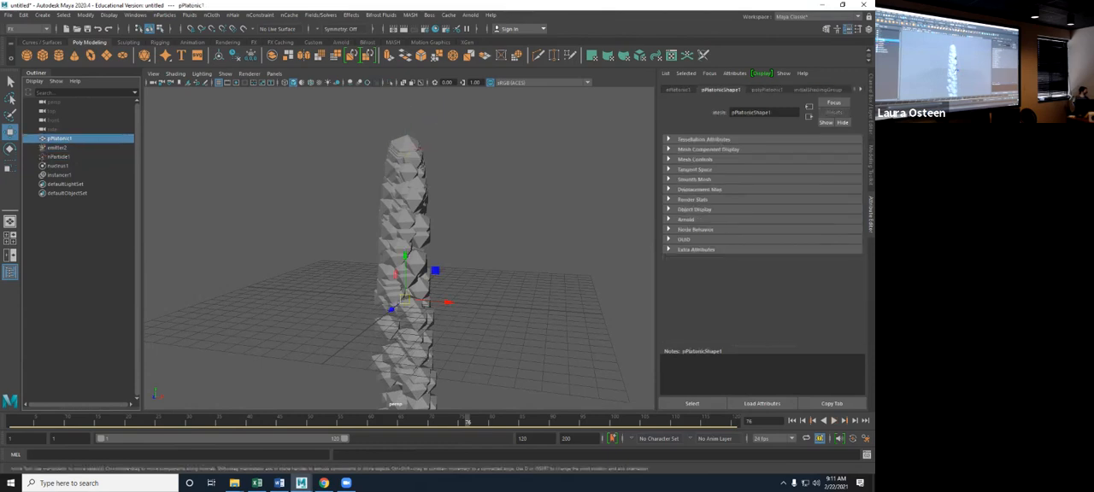
key("ctrl+h")
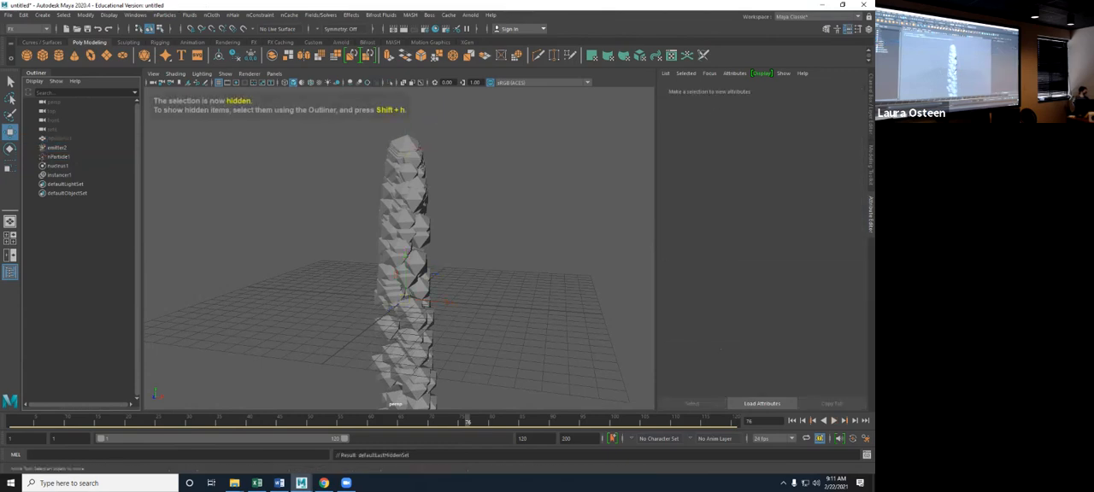
left_click(833, 420)
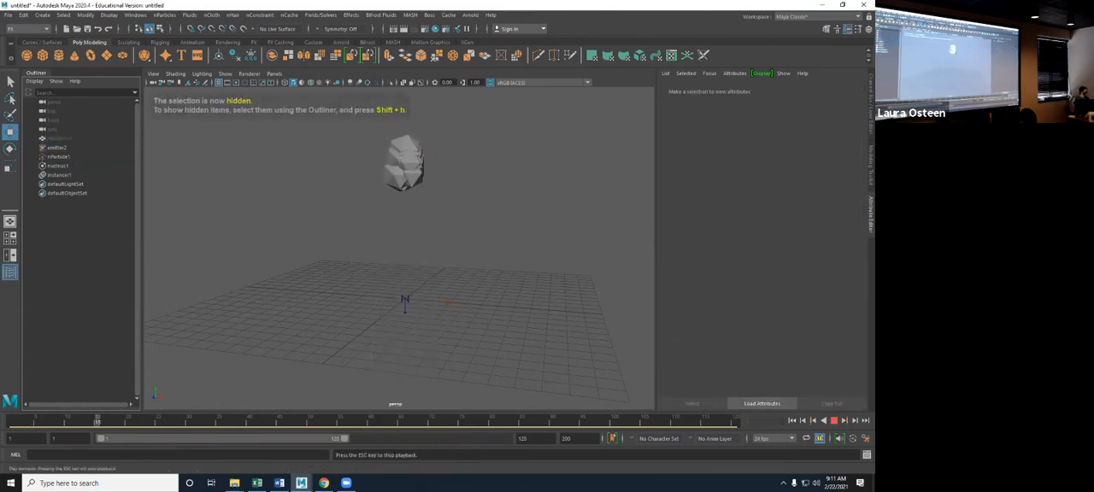
left_click(833, 420)
- Scale the hidden platonic solid down uniformly to shrink its instances, and play the simulation from frame 1 to frame 51
left_click(60, 139)
key("r")
left_click_drag(397, 299, 380, 299)
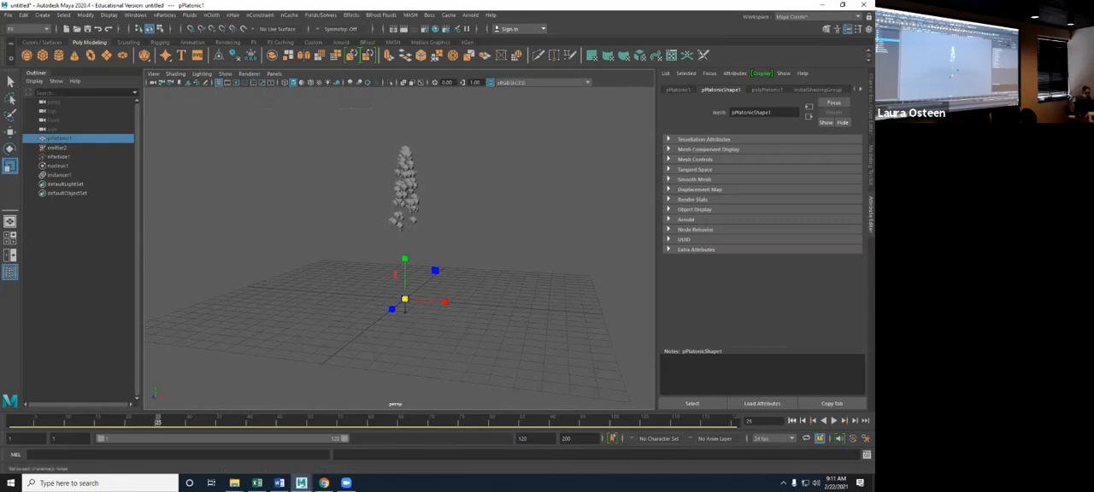
left_click(792, 420)
left_click(834, 420)
key("Escape")
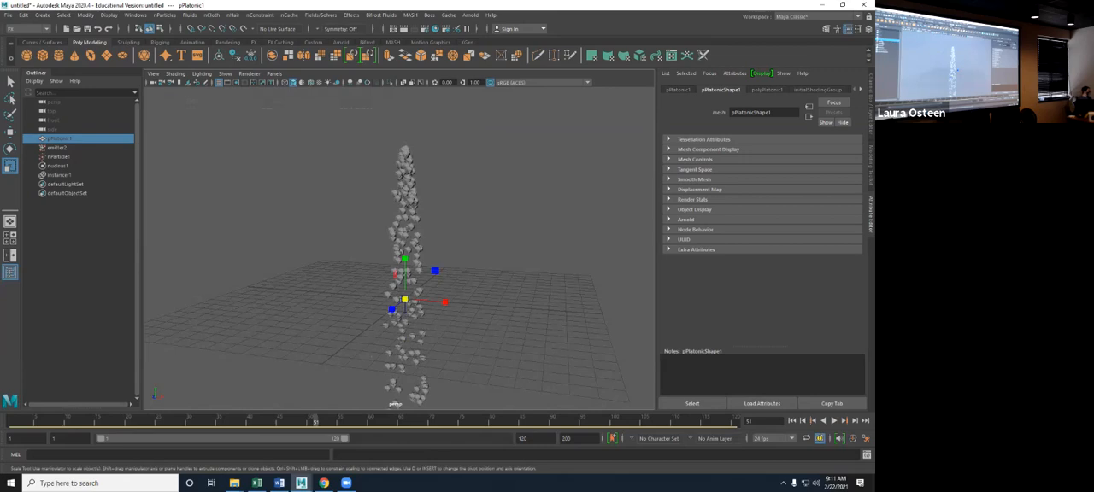
- Turn on Use Plane in nucleus1's ground plane settings and play the simulation from frame 1 to check the particle collisions
left_click(59, 166)
left_click(735, 319)
left_click(792, 420)
left_click(834, 421)
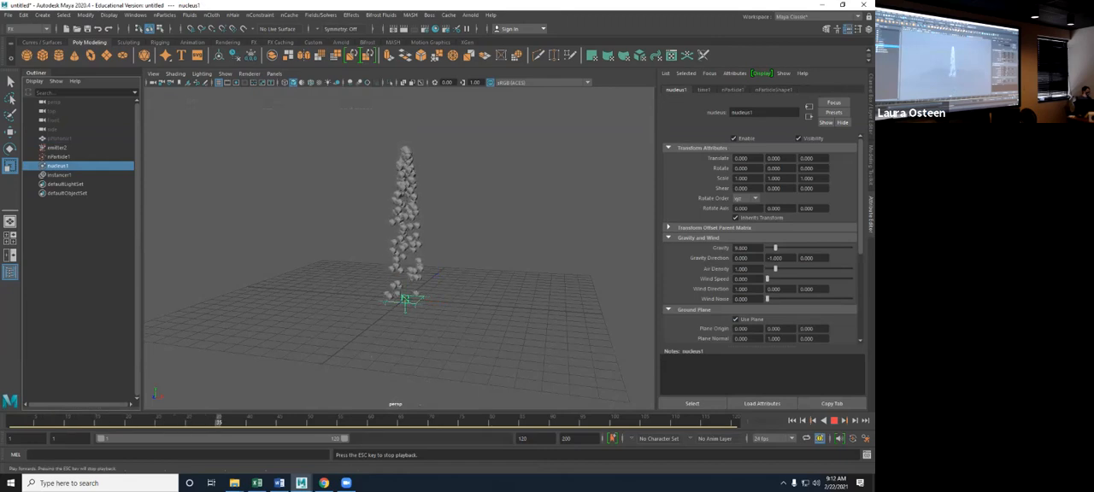
key("Escape")
scroll(760, 239, "down", 3)
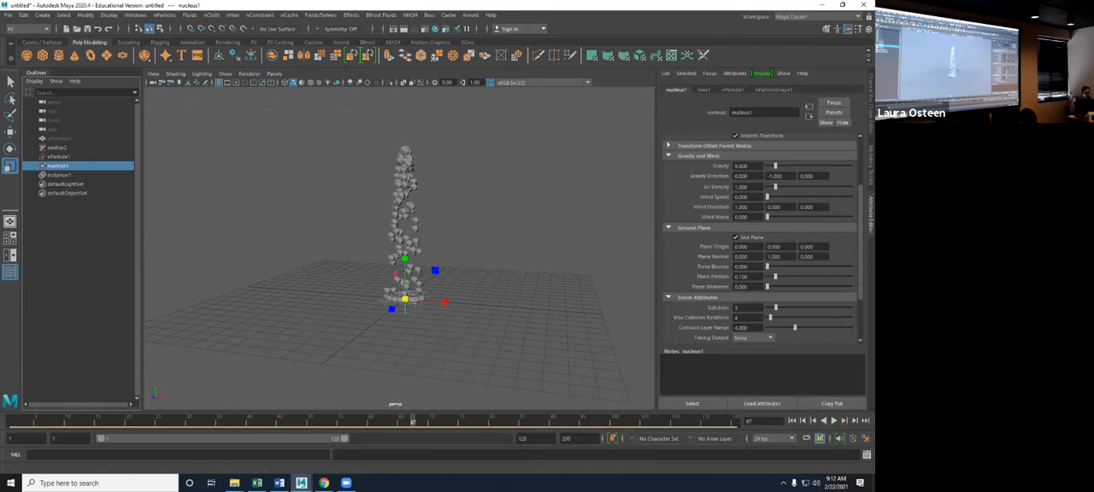
left_click(791, 421)
left_click(834, 421)
left_click(834, 420)
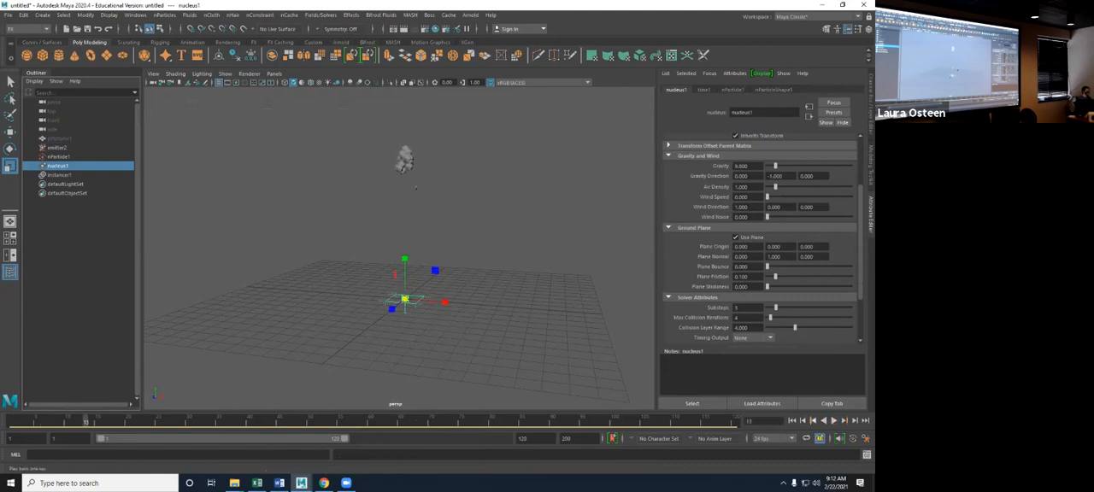
left_click(792, 420)
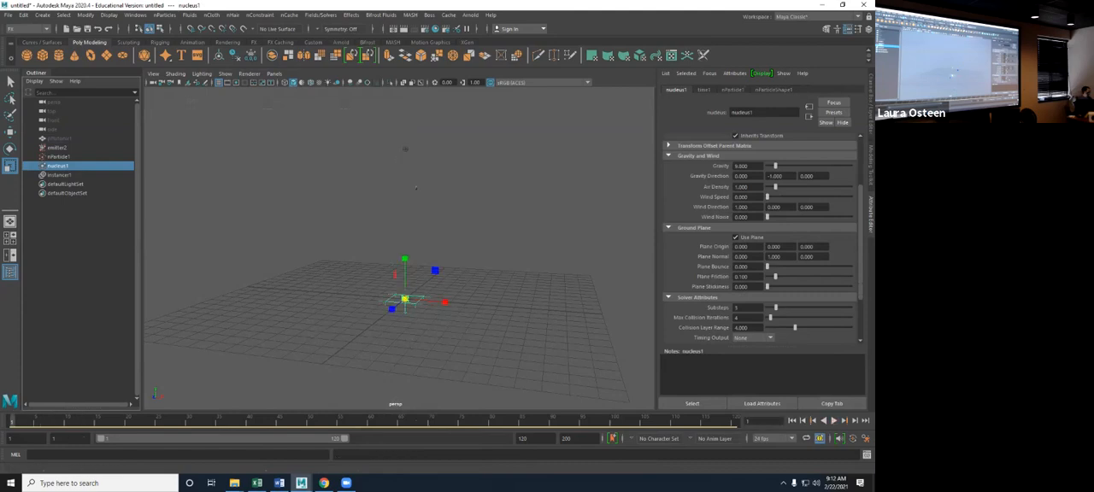
- Turn on Self Collide in nParticle1's collision settings and play the simulation, stopping at frame 91
left_click(59, 157)
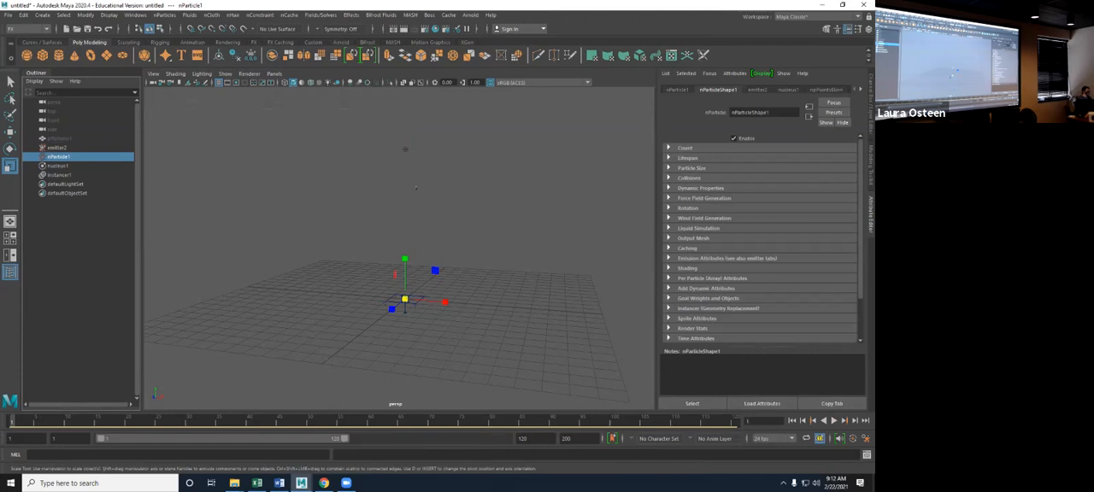
left_click(689, 178)
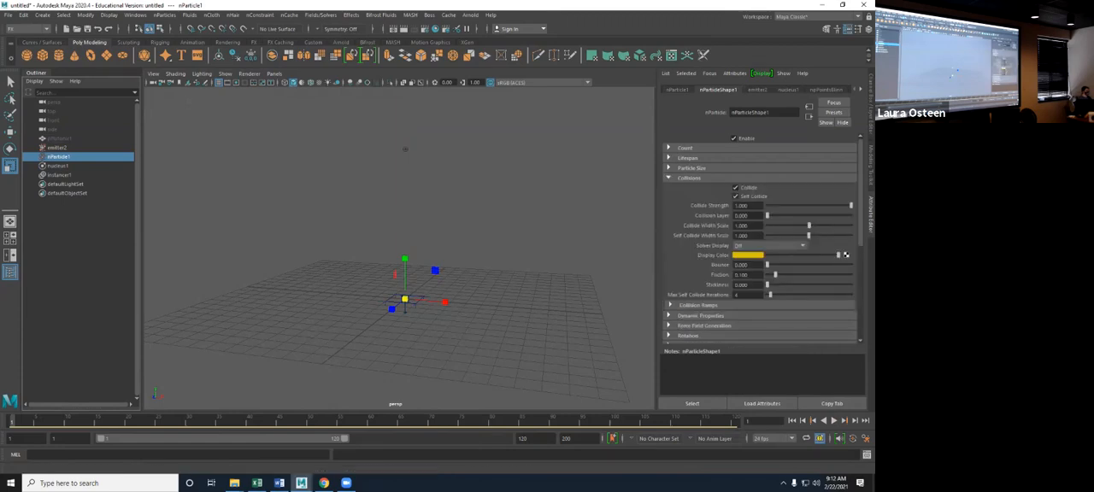
left_click(833, 421)
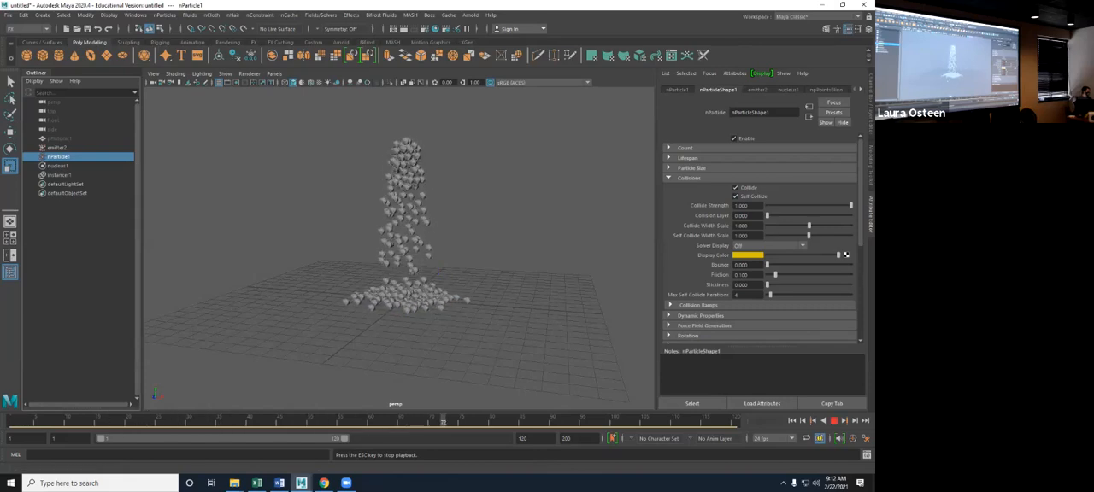
scroll(407, 256, "up", 5)
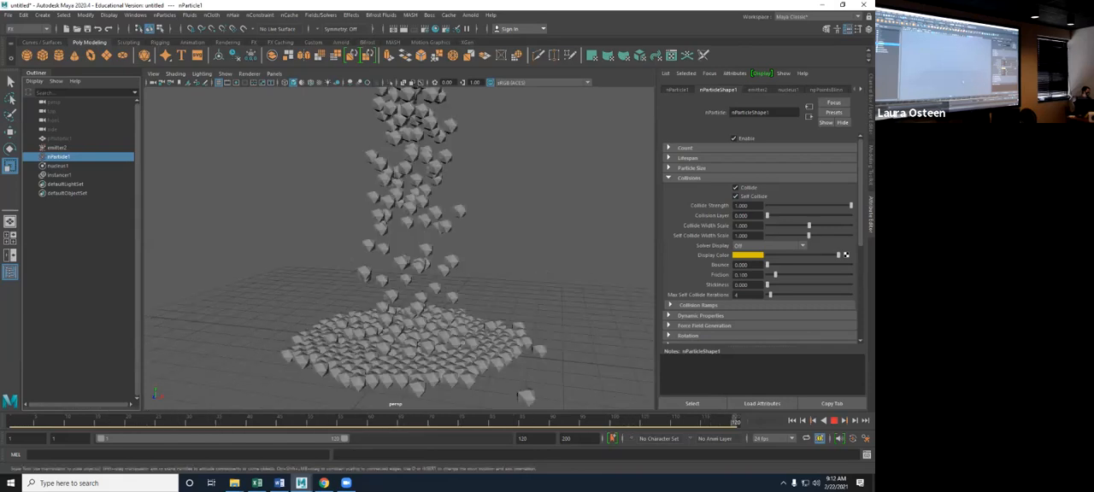
scroll(406, 257, "down", 1)
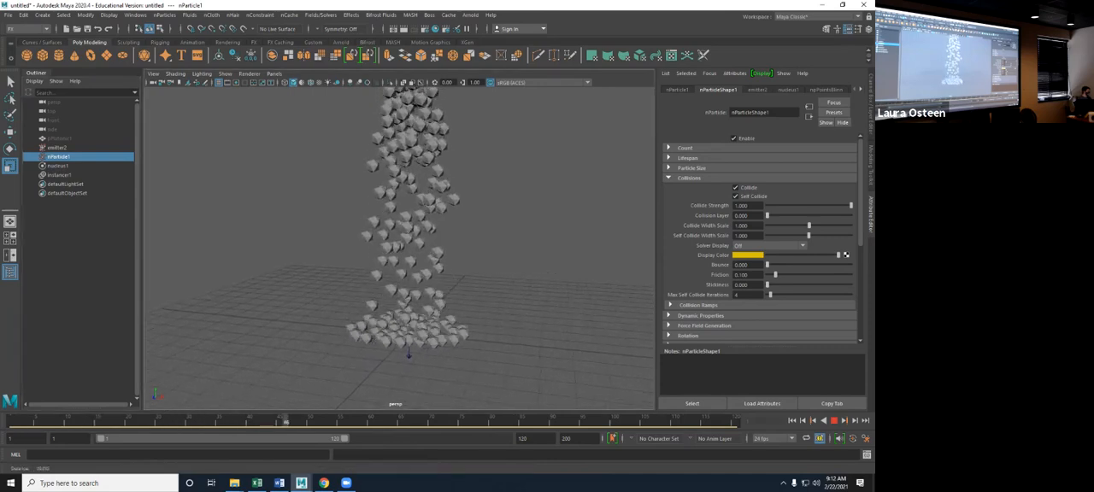
key("Escape")
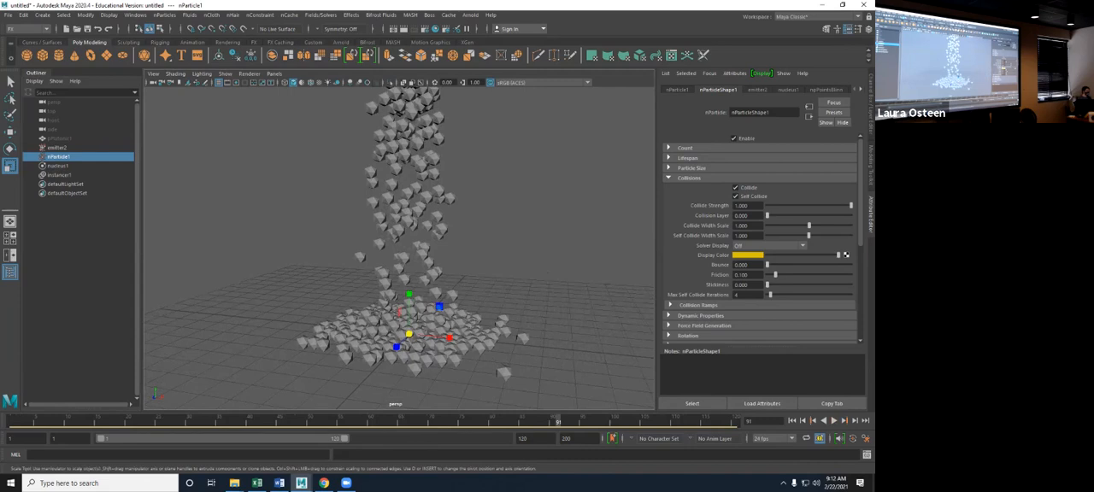
- Set nParticle1's Solver Display to Collision Thickness and its particle Radius to 0.220 to fit the instanced solids
left_click(769, 246)
left_click(769, 265)
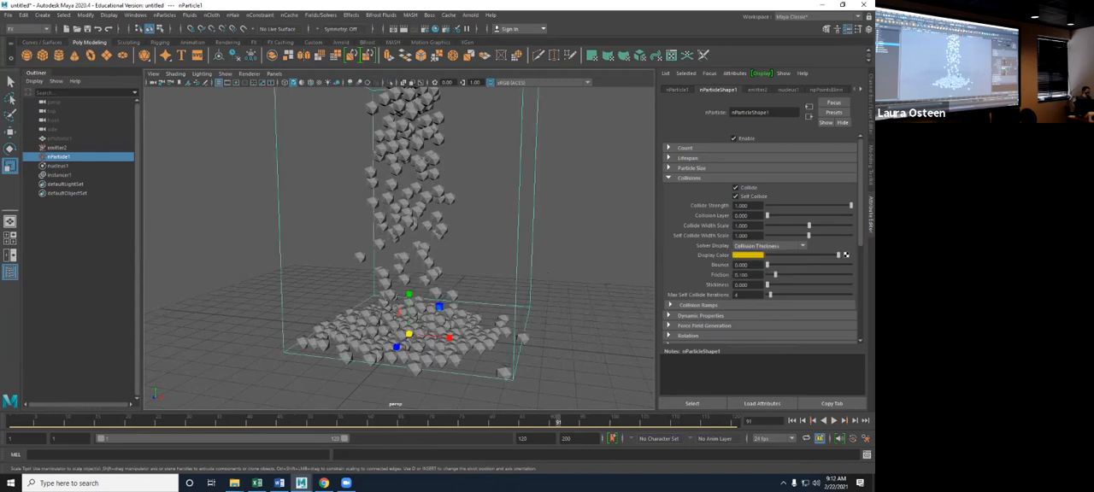
mouse_move(439, 306)
left_mouse_down("alt")
mouse_move(433, 367)
mouse_move(434, 295)
mouse_move(453, 306)
mouse_move(434, 309)
left_mouse_up("alt")
left_click(691, 168)
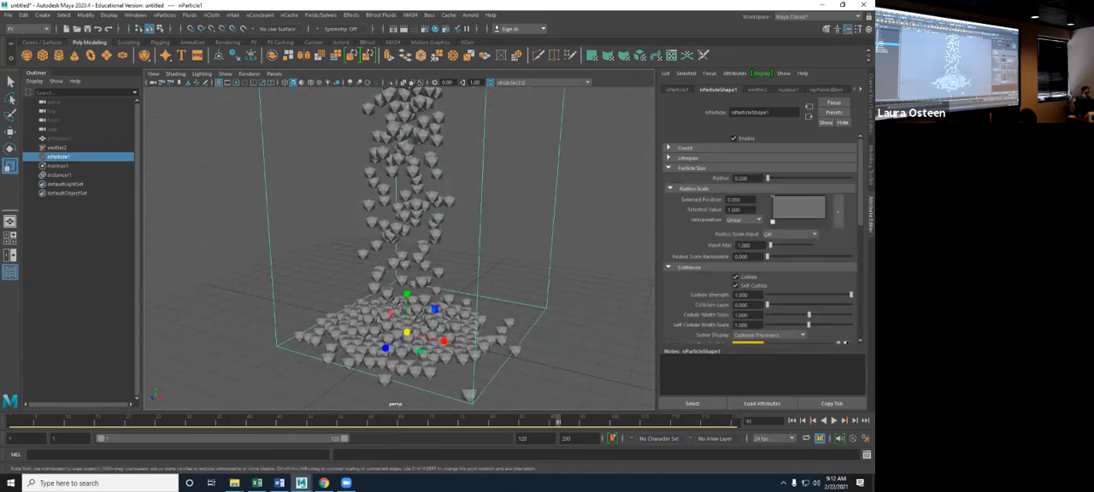
left_click_drag(767, 179, 769, 179)
scroll(399, 248, "up", 6)
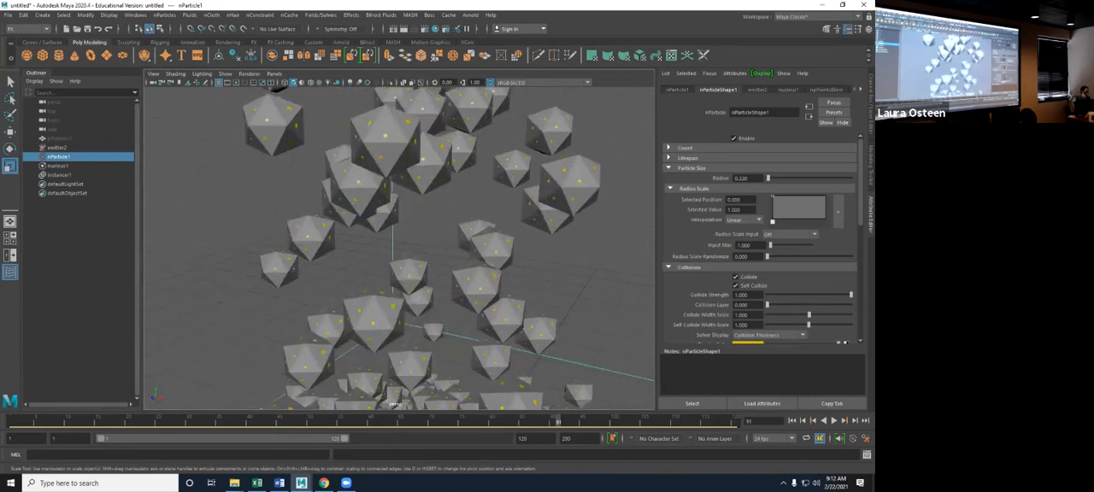
scroll(399, 248, "down", 8)
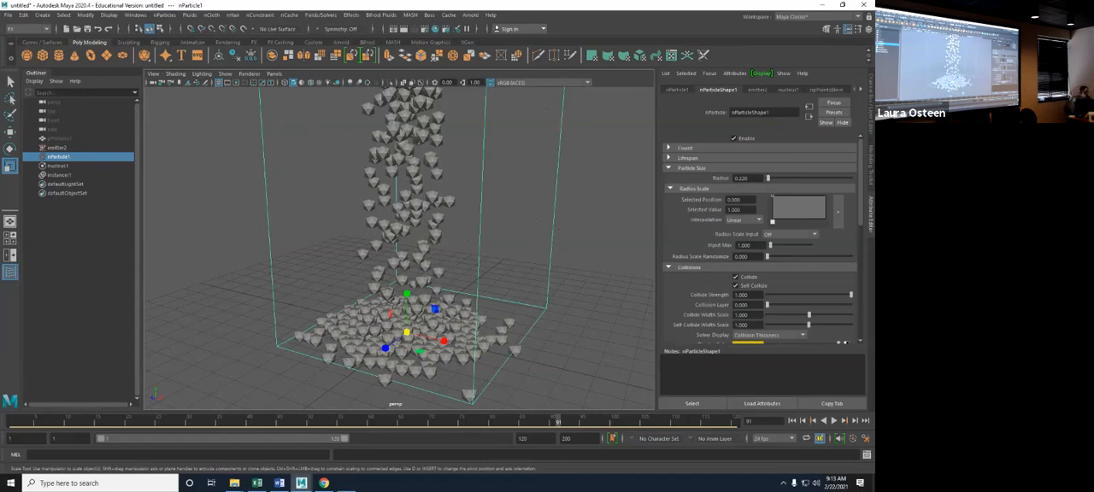
- Replay the simulation from frame 1 with the new particle radius and return to the start frame
left_click(792, 421)
left_click(834, 421)
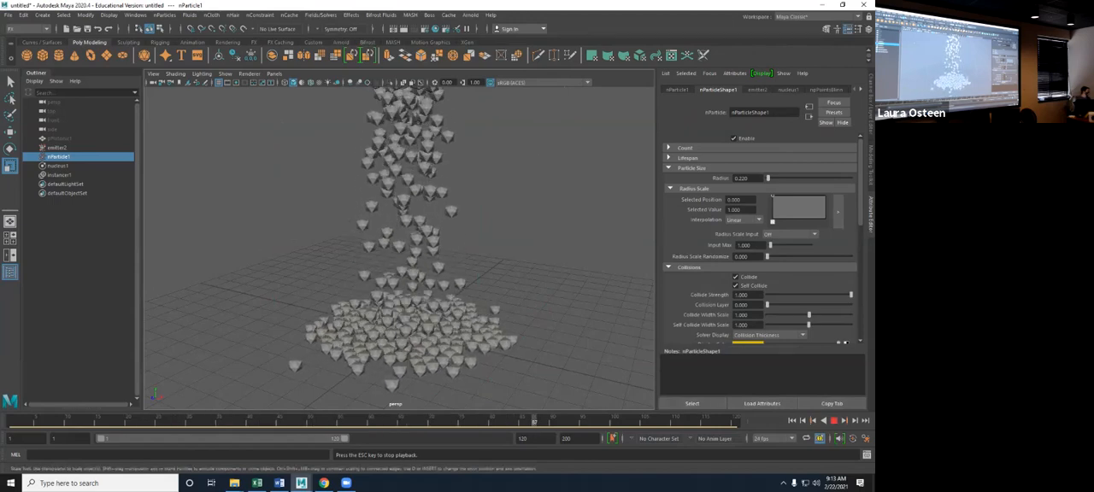
left_click(792, 421)
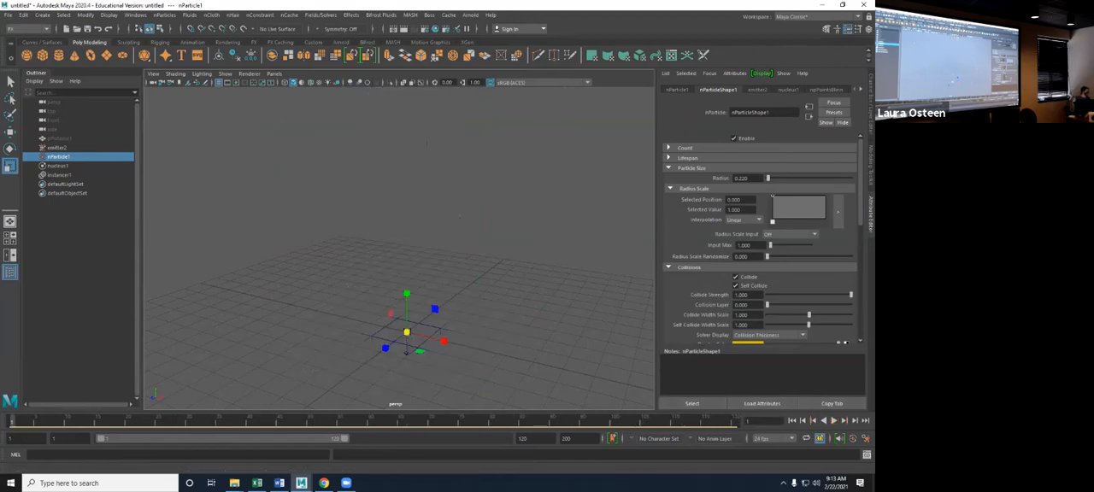
- Turn nParticle1's Solver Display off, set its Bounce to 0.659, and play the simulation
scroll(761, 239, "down", 3)
left_click(768, 253)
left_click(752, 263)
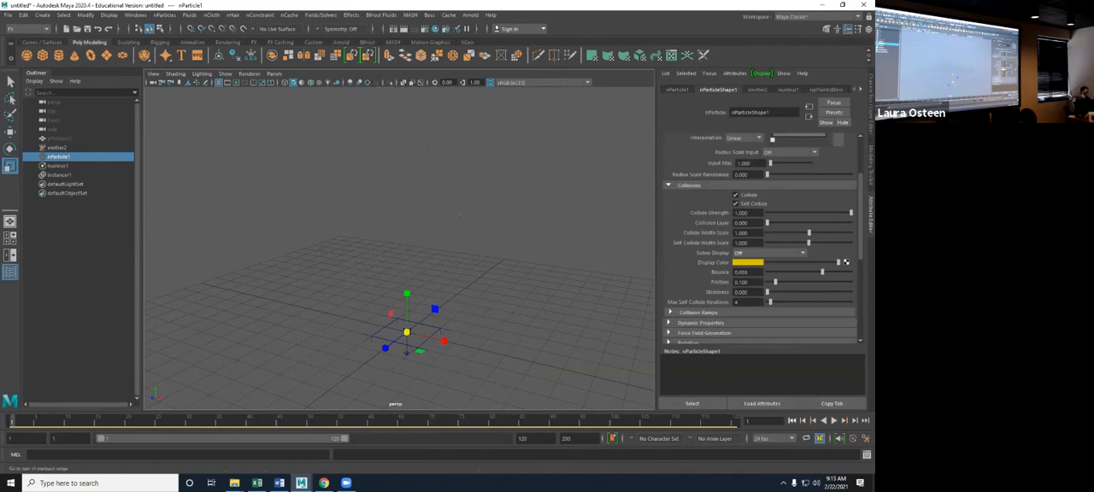
left_click(833, 420)
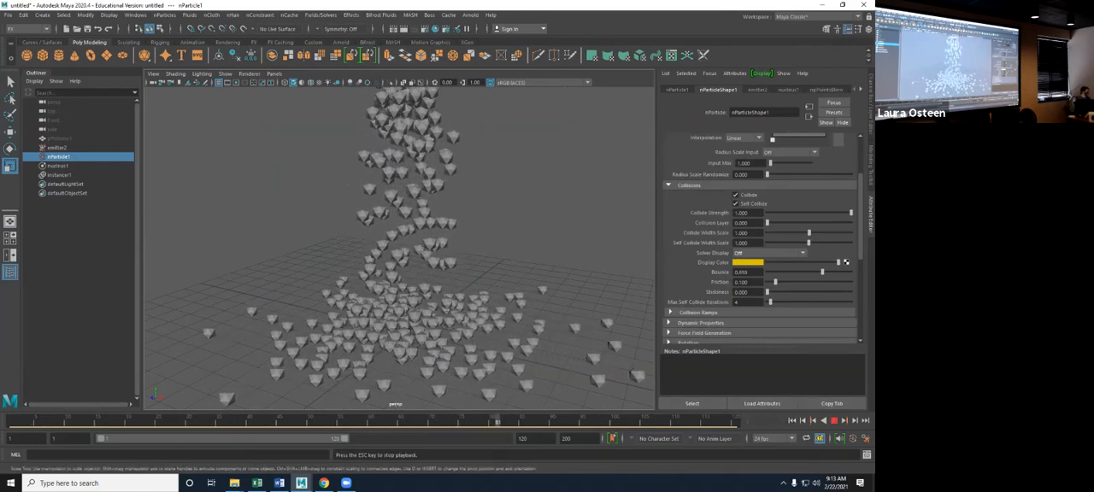
- Try nParticle1's Friction at 0.462 during playback, lower it to 0.242, and replay the simulation from frame 1 to frame 75
left_click_drag(775, 282, 805, 282)
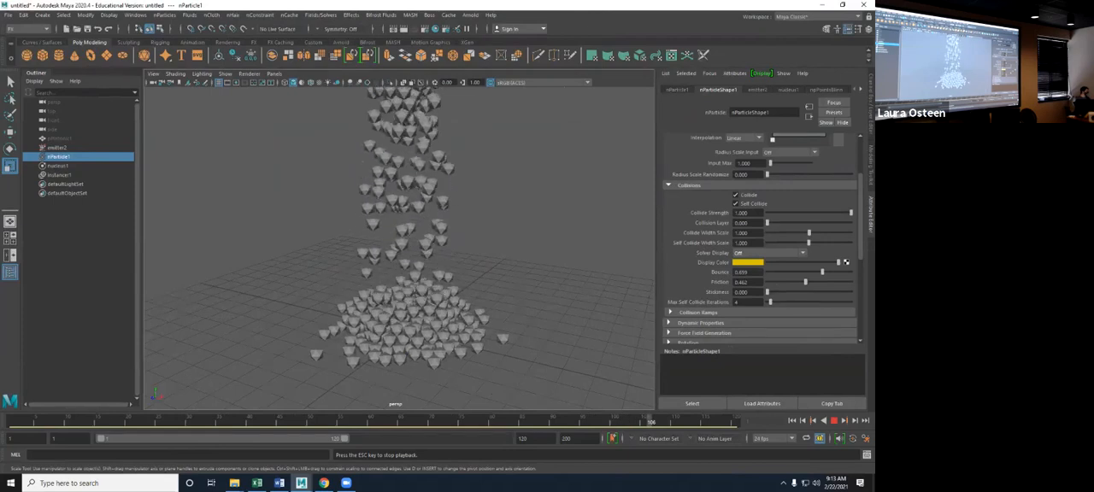
key("Escape")
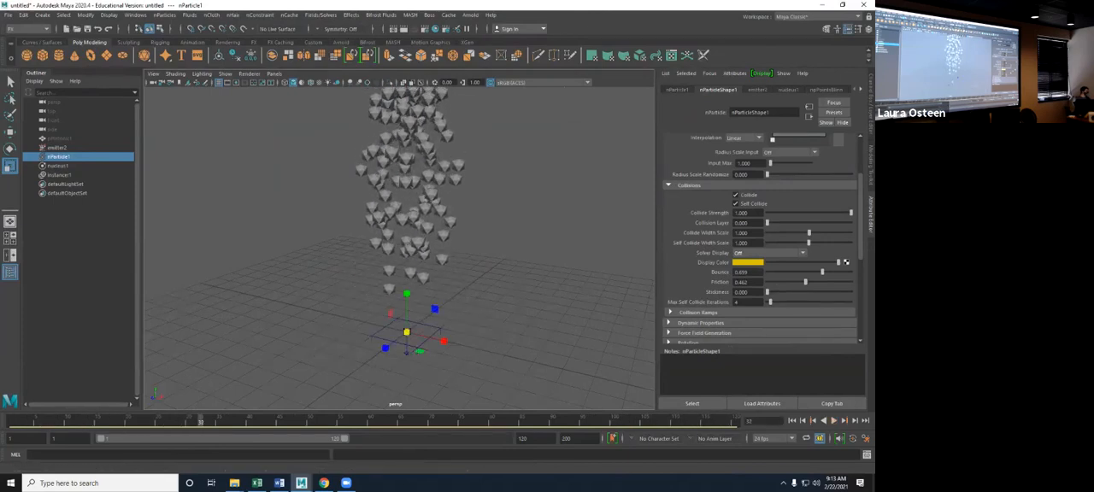
left_click_drag(805, 282, 787, 282)
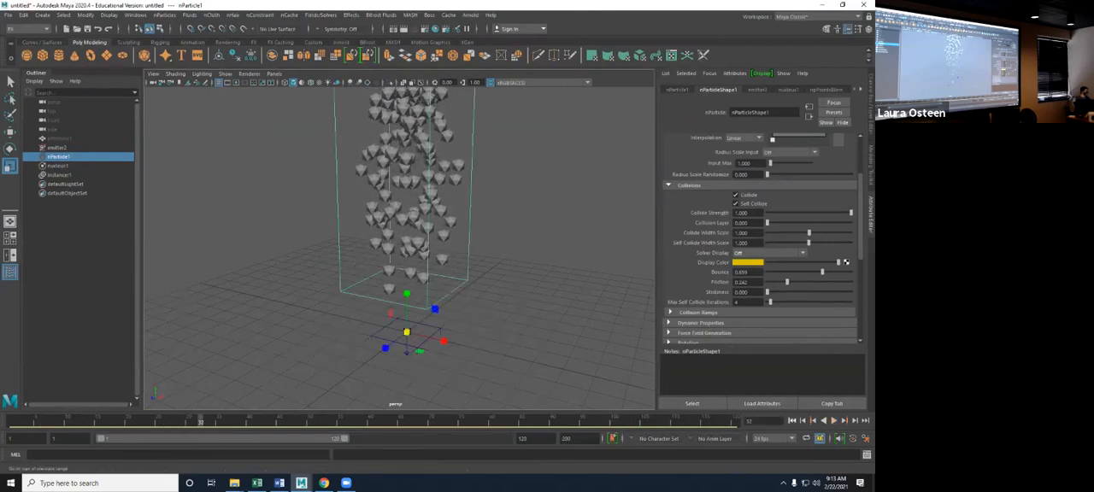
left_click(791, 421)
left_click(833, 421)
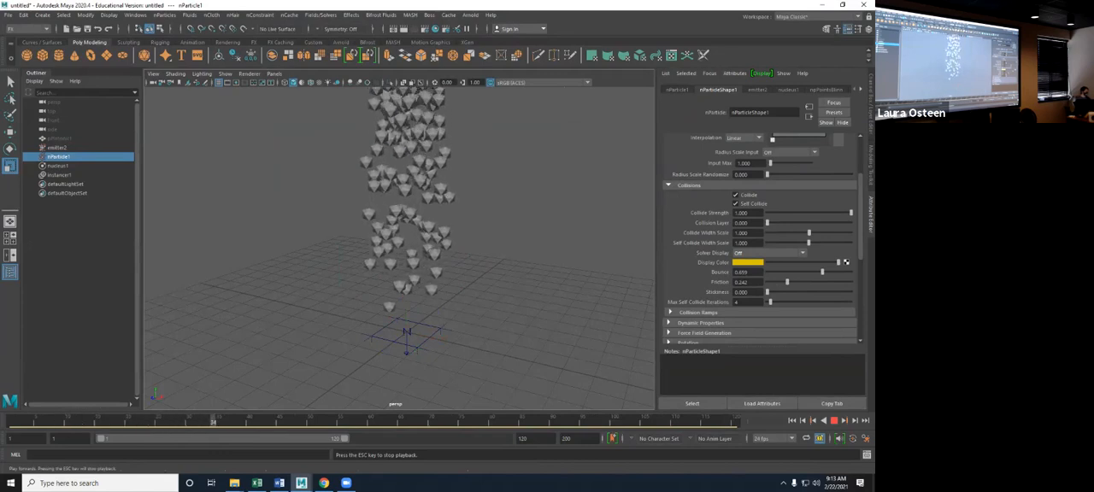
key("Escape")
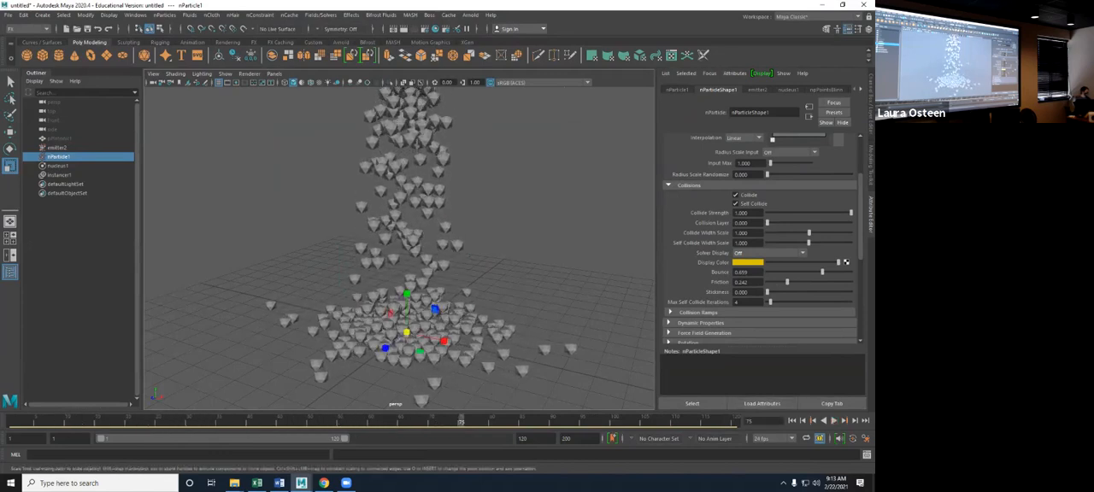
left_click_drag(349, 217, 363, 214, "alt")
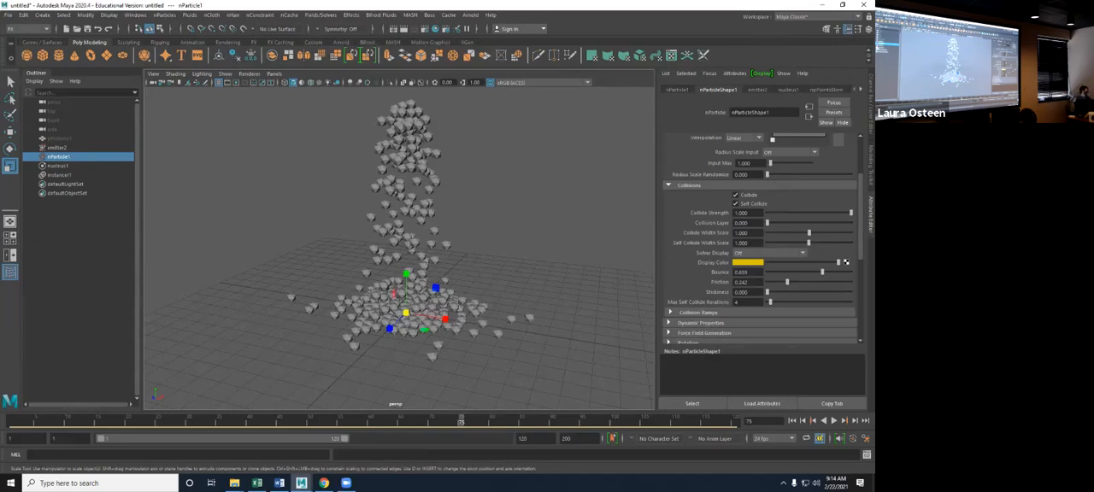
- Delete instancer1 and play the nParticle simulation without the instanced geometry
left_click(60, 175)
key("Delete")
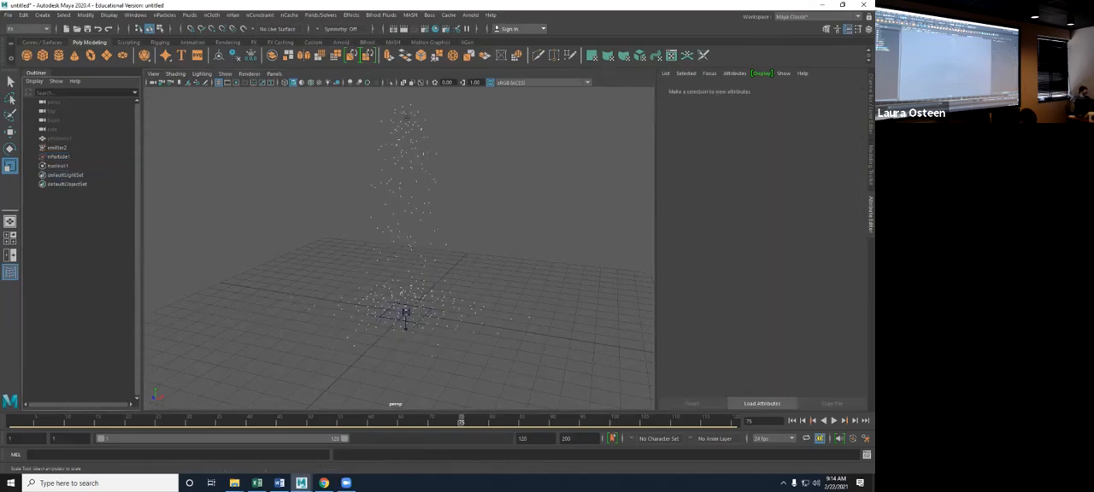
key("alt+v")
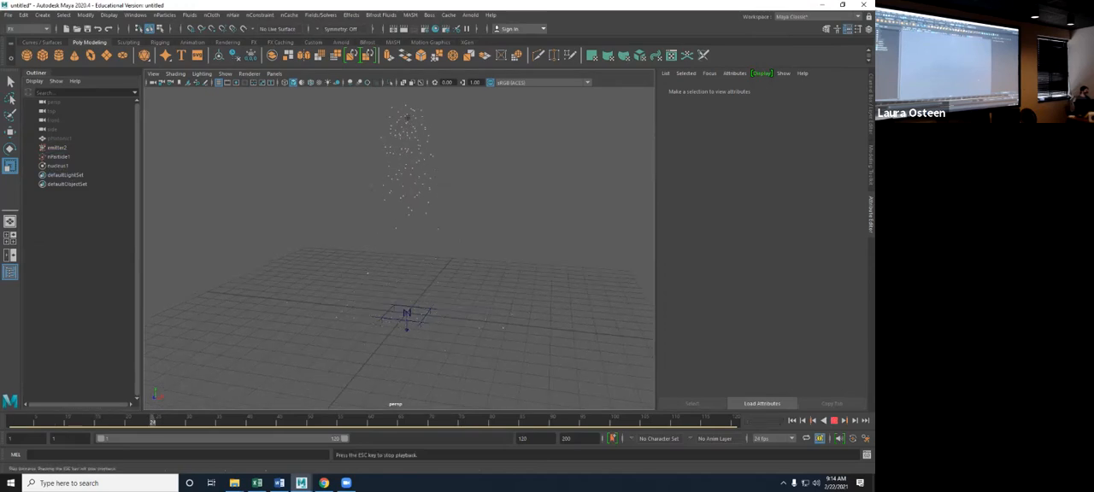
key("Escape")
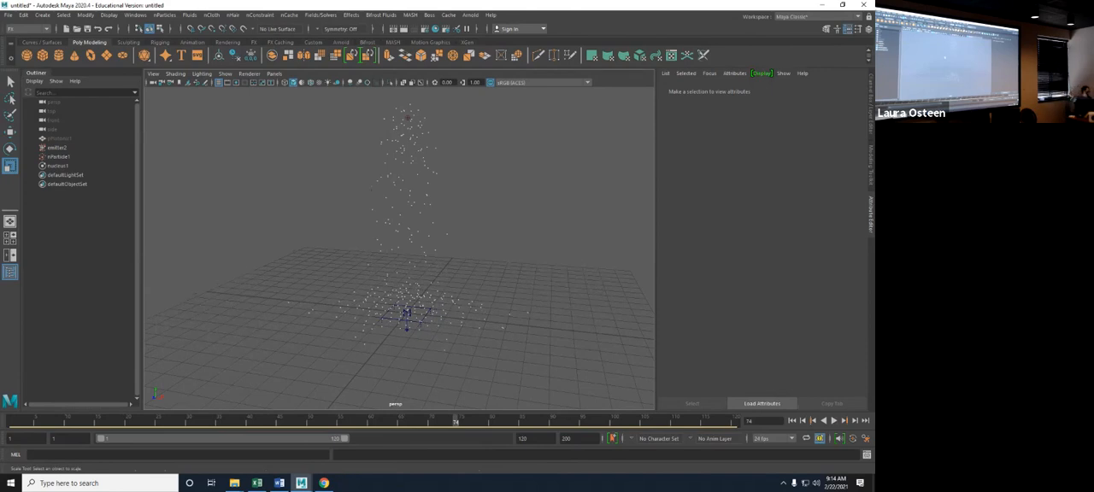
- Convert nParticle1 to polygons and play the simulation to check the output mesh
left_click(59, 157)
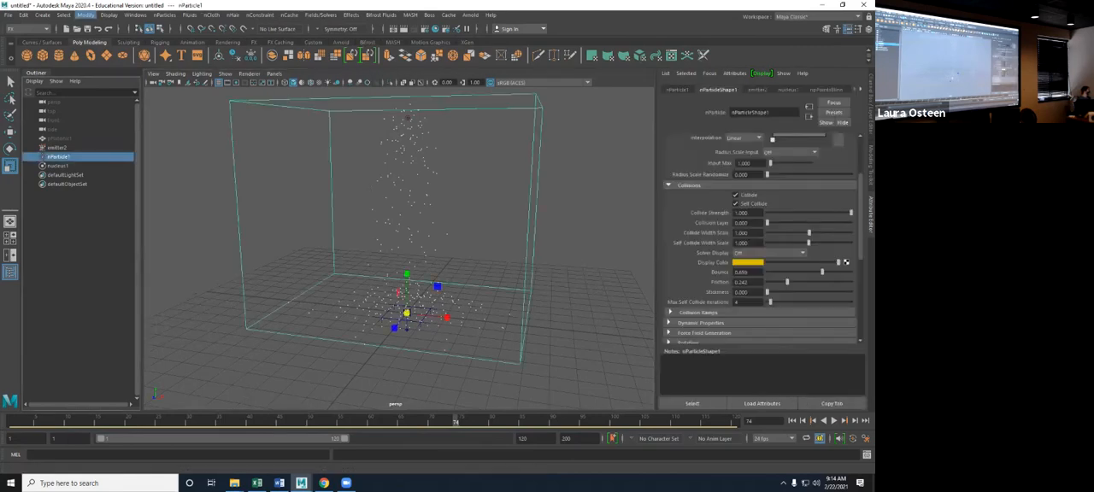
left_click(85, 14)
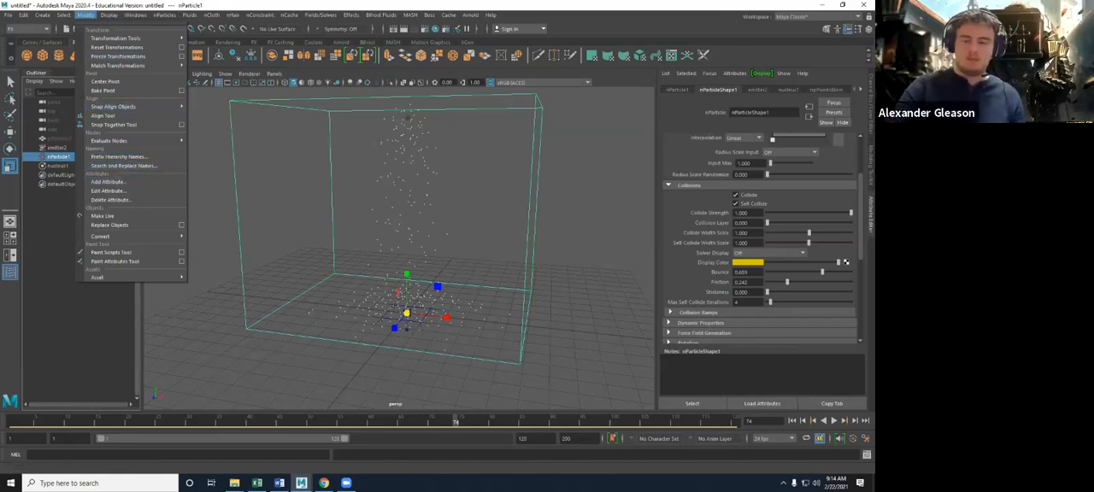
mouse_move(102, 236)
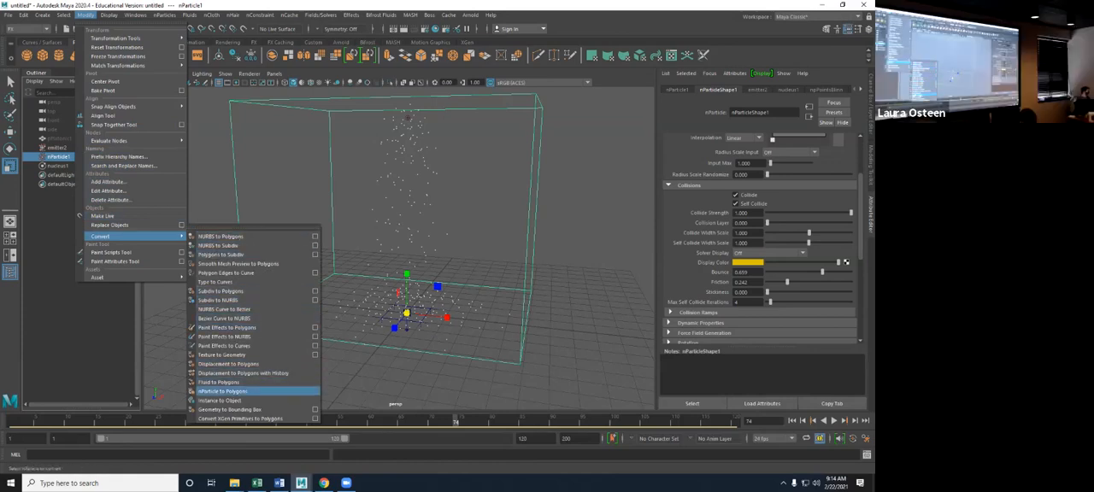
left_click(224, 392)
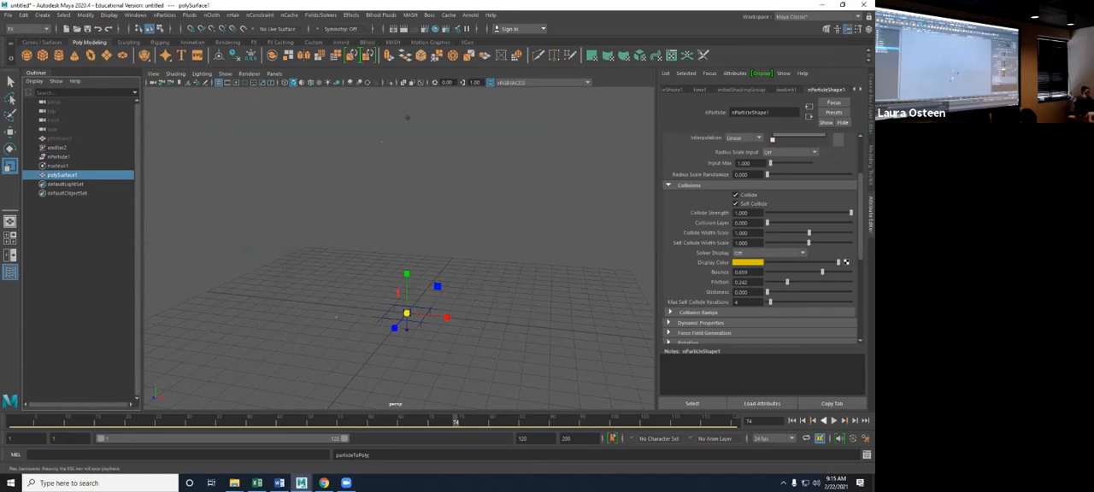
key("alt+v")
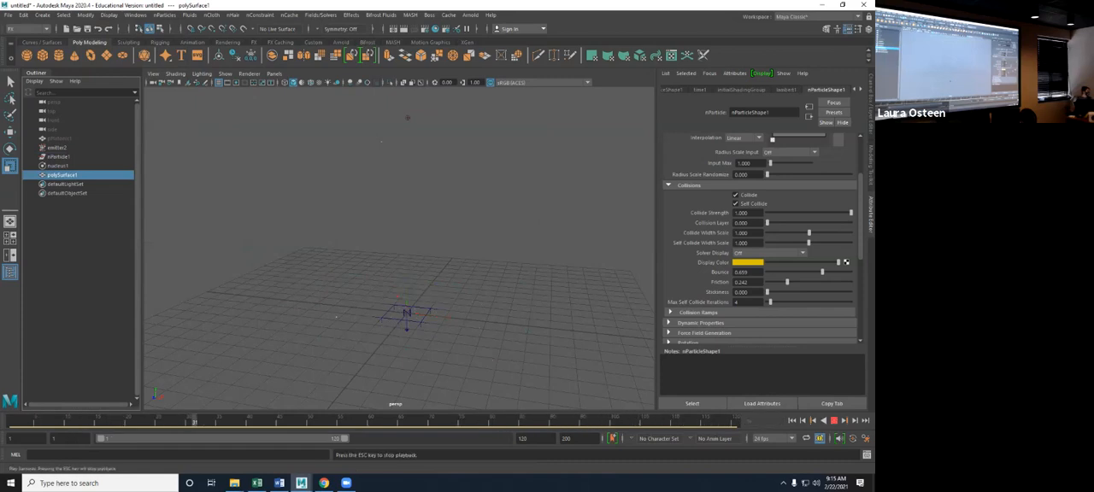
key("Escape")
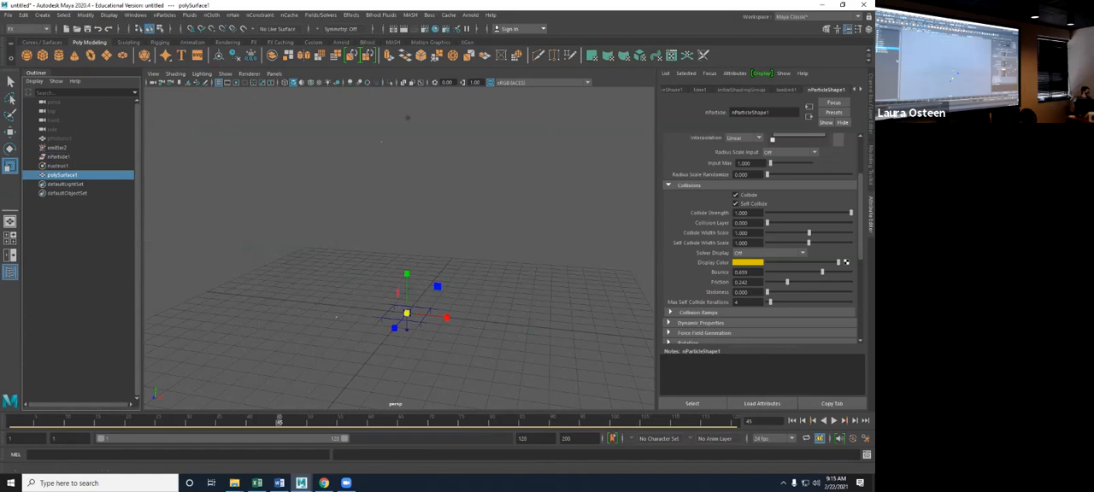
- Expand nParticleShape1's Output Mesh settings and lower the Threshold to 0.022
scroll(761, 239, "down", 5)
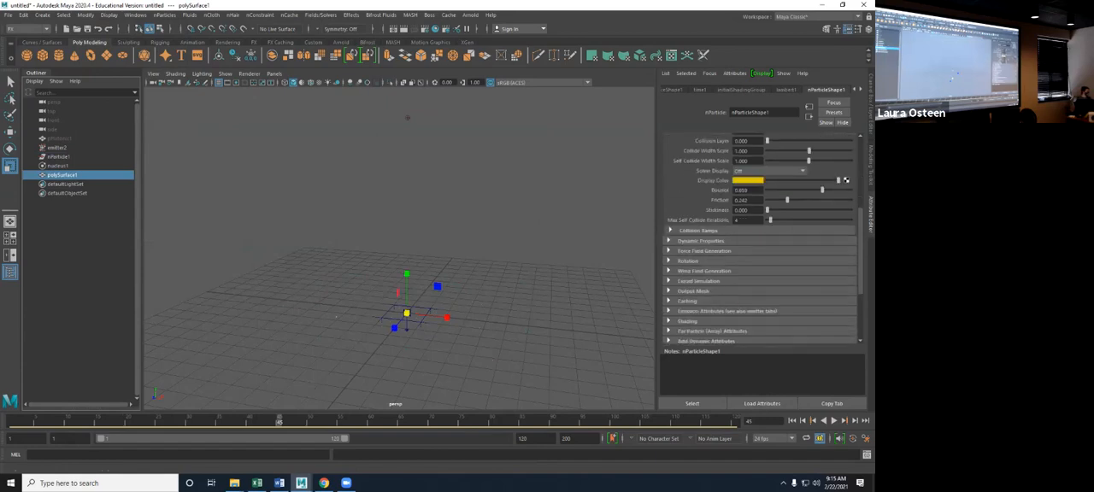
left_click(692, 210)
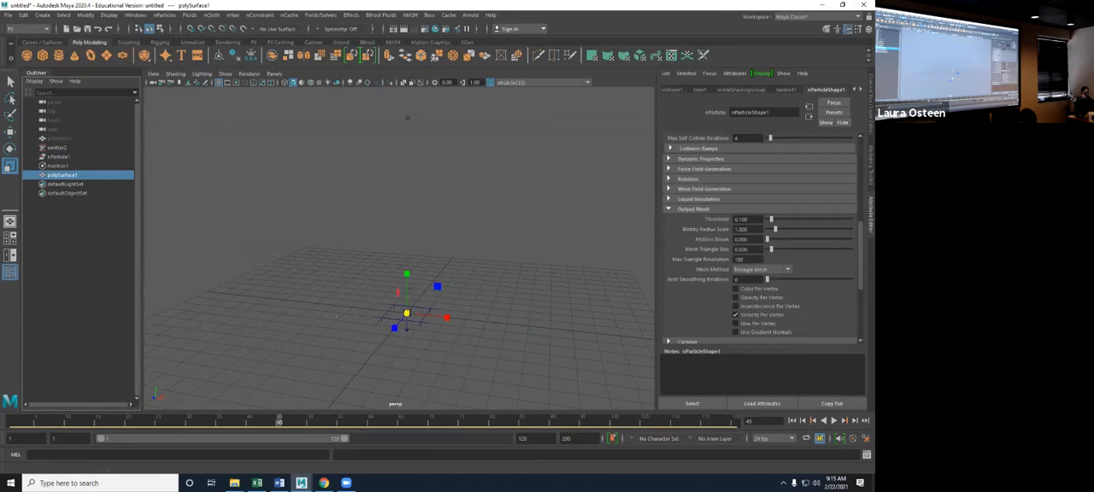
scroll(761, 239, "down", 1)
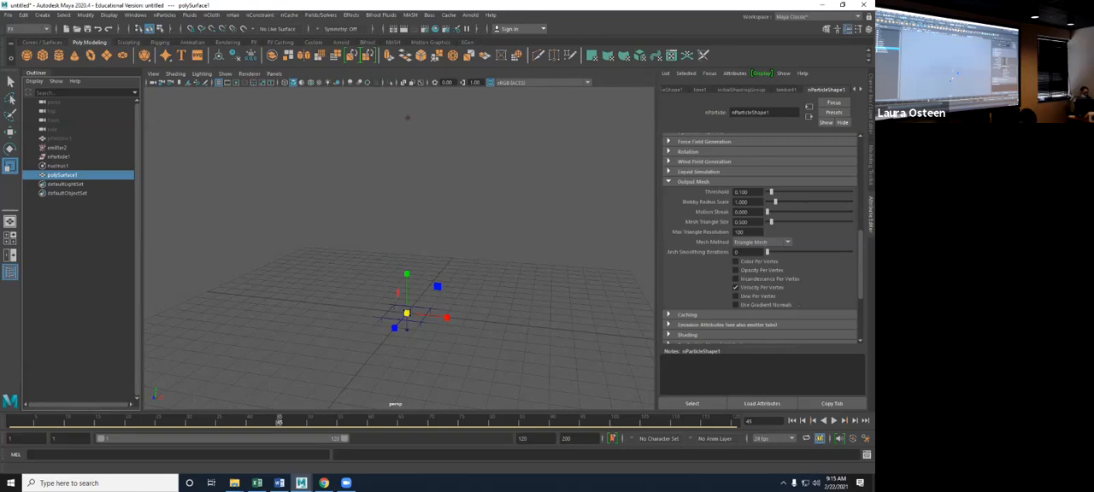
mouse_move(772, 192)
left_mouse_down()
mouse_move(781, 192)
mouse_move(768, 193)
left_mouse_up()
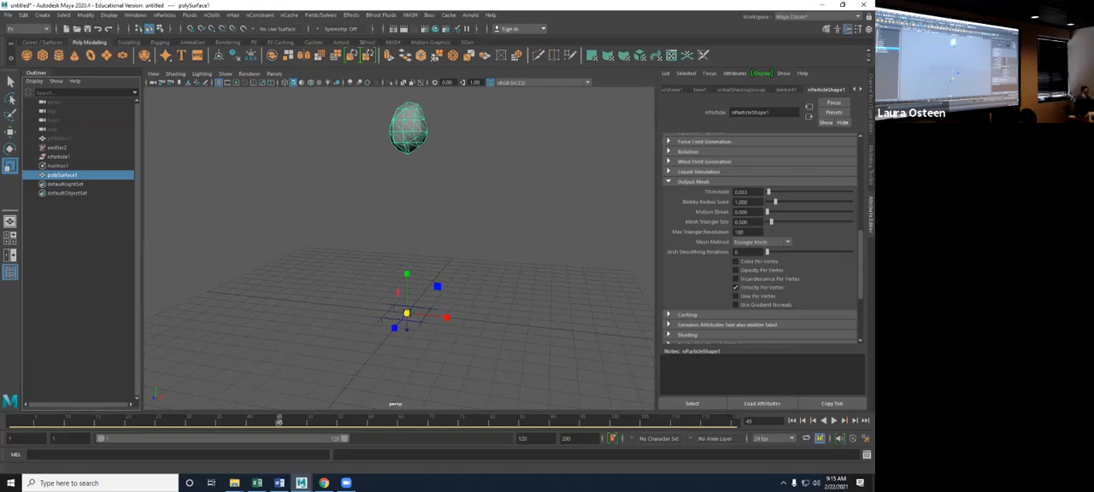
left_click_drag(768, 192, 767, 193)
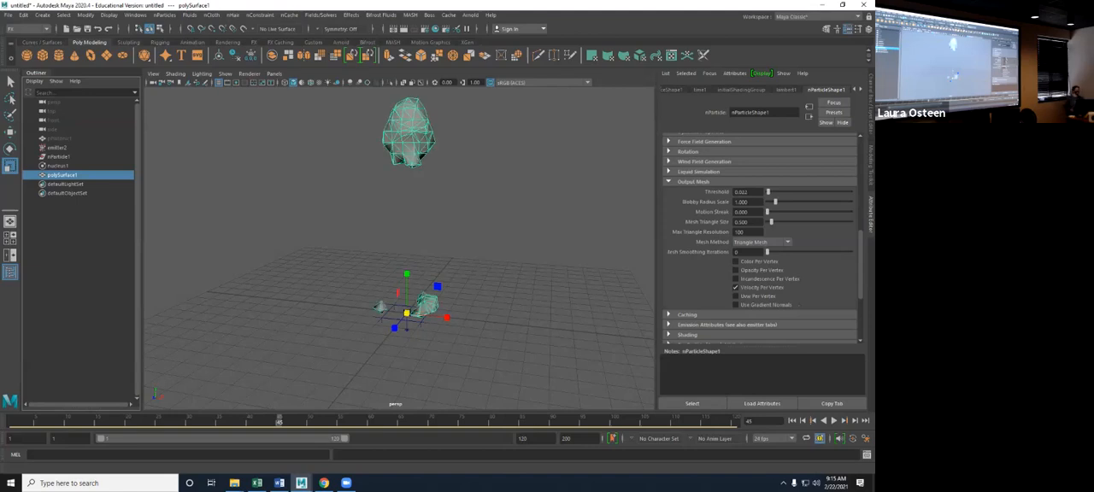
- Set the output mesh's Blobby Radius Scale to 3.407, Threshold to about 0.055, and Mesh Triangle Size to 0.165
mouse_move(775, 202)
left_mouse_down()
mouse_move(831, 202)
mouse_move(775, 202)
mouse_move(786, 201)
mouse_move(769, 191)
mouse_move(795, 201)
mouse_move(770, 192)
left_mouse_up()
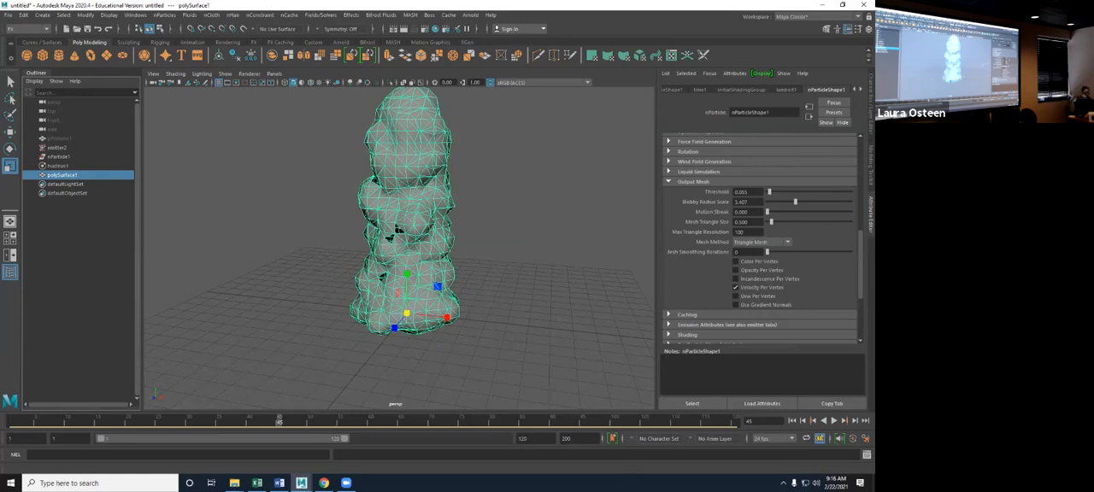
left_click_drag(771, 222, 768, 222)
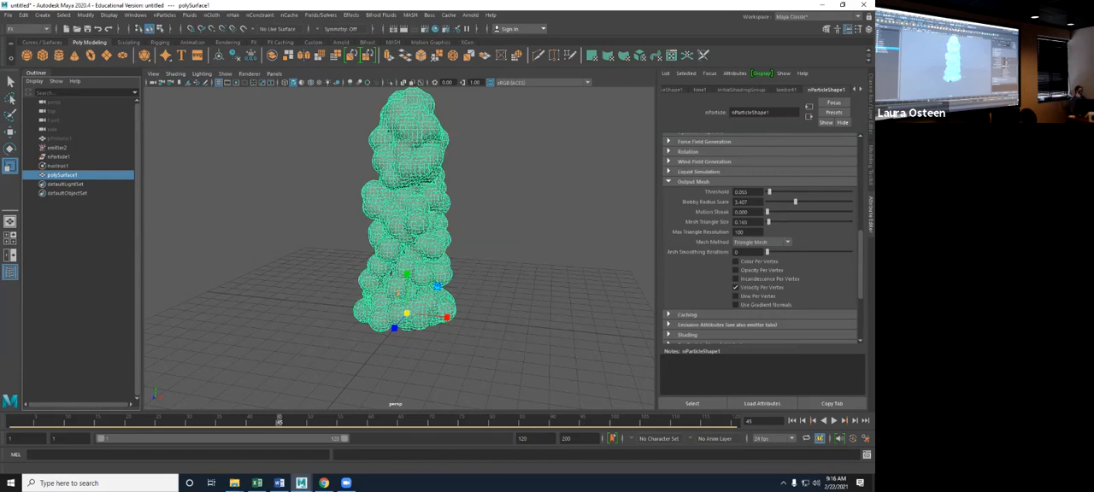
mouse_move(768, 222)
left_mouse_down()
mouse_move(814, 223)
mouse_move(769, 222)
left_mouse_up()
- Try the Tetrahedra and Acute Tetrahedra mesh methods on the output mesh, and set the Mesh Method to Quad Mesh
left_click(761, 242)
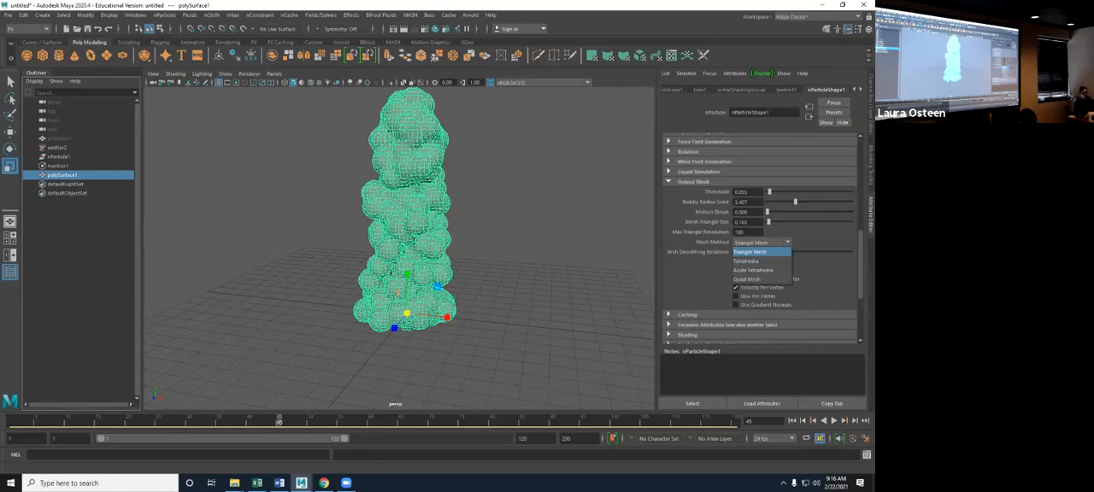
left_click(746, 261)
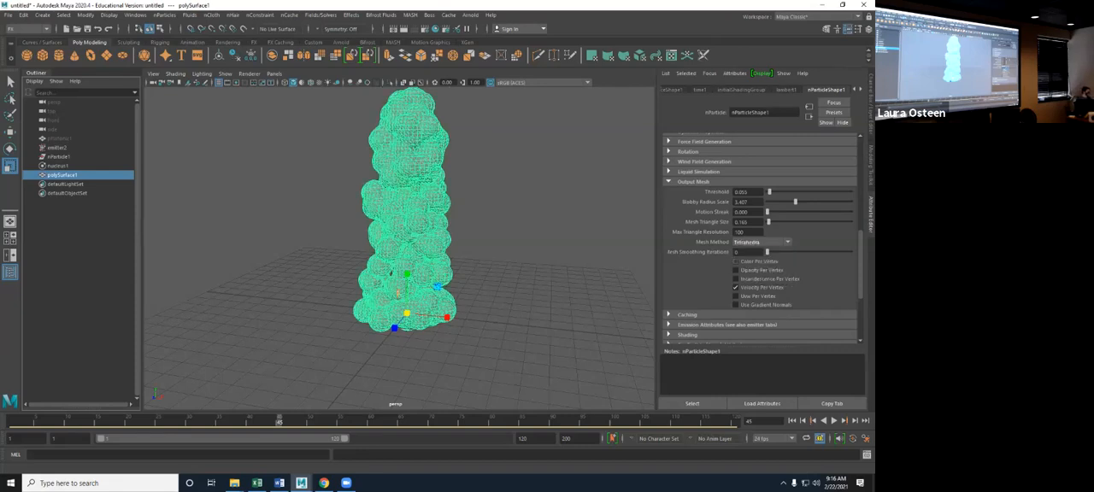
scroll(399, 248, "up", 8)
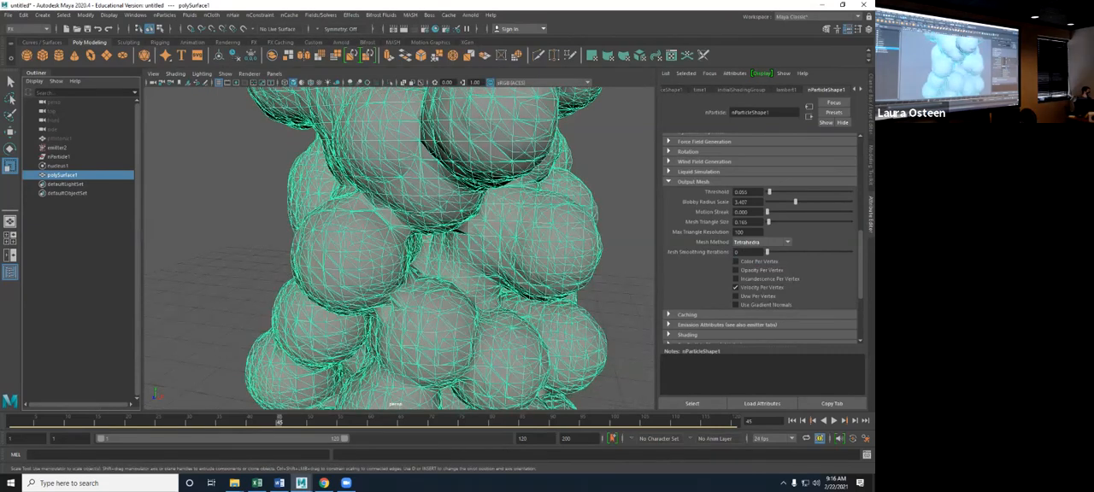
left_click(761, 242)
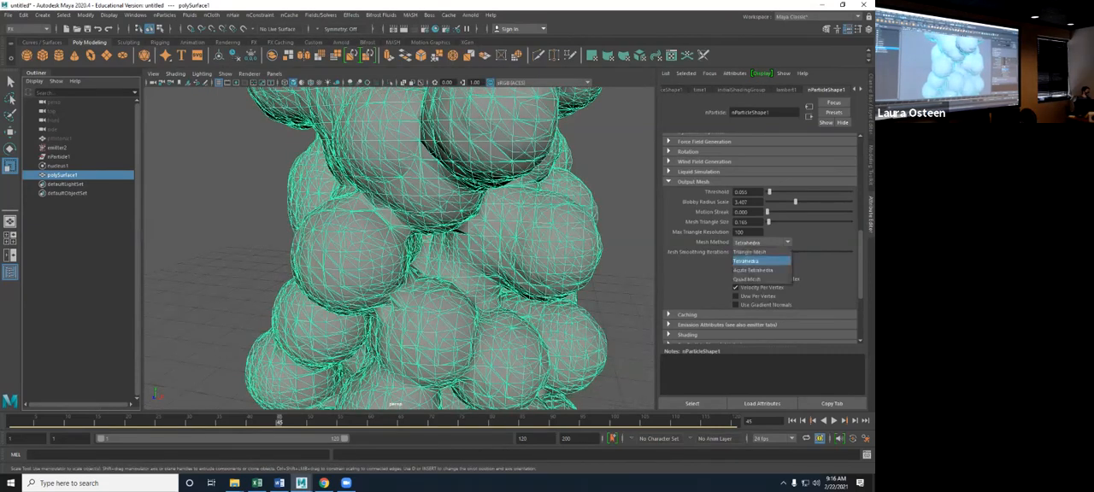
left_click(753, 270)
left_click_drag(399, 248, 513, 247, "alt")
left_click(761, 242)
left_click(754, 279)
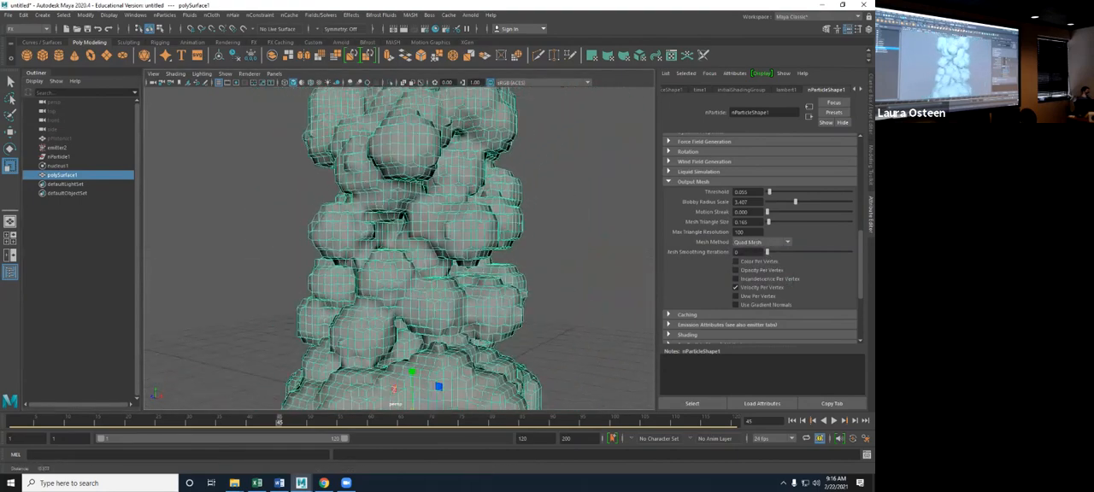
scroll(399, 248, "down", 3)
left_click_drag(399, 248, 470, 261, "alt")
scroll(462, 252, "down", 2)
middle_click_drag(410, 257, 414, 293, "alt")
scroll(414, 293, "down", 2)
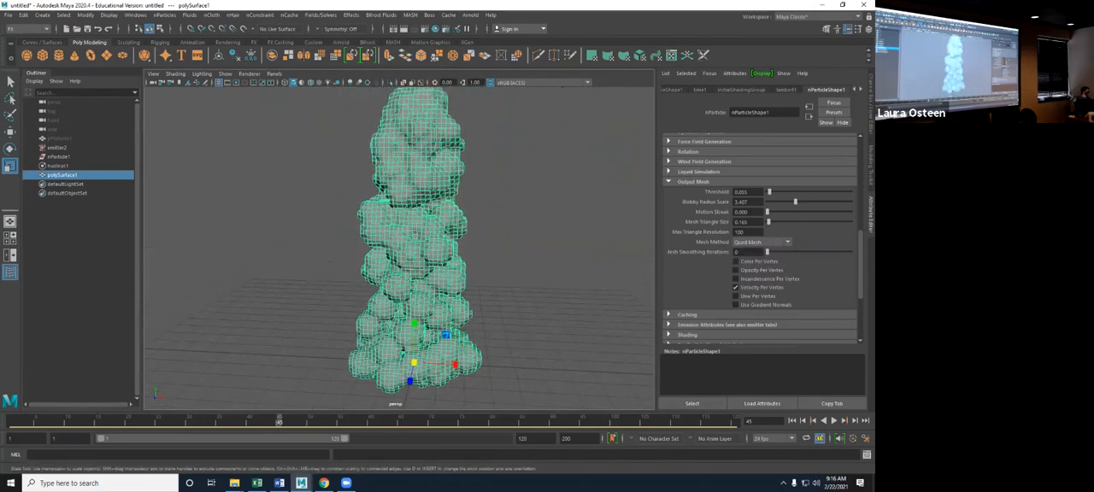
- Switch the Mesh Method back to Triangle Mesh for comparison and return it to Quad Mesh
left_click(760, 242)
left_click(752, 252)
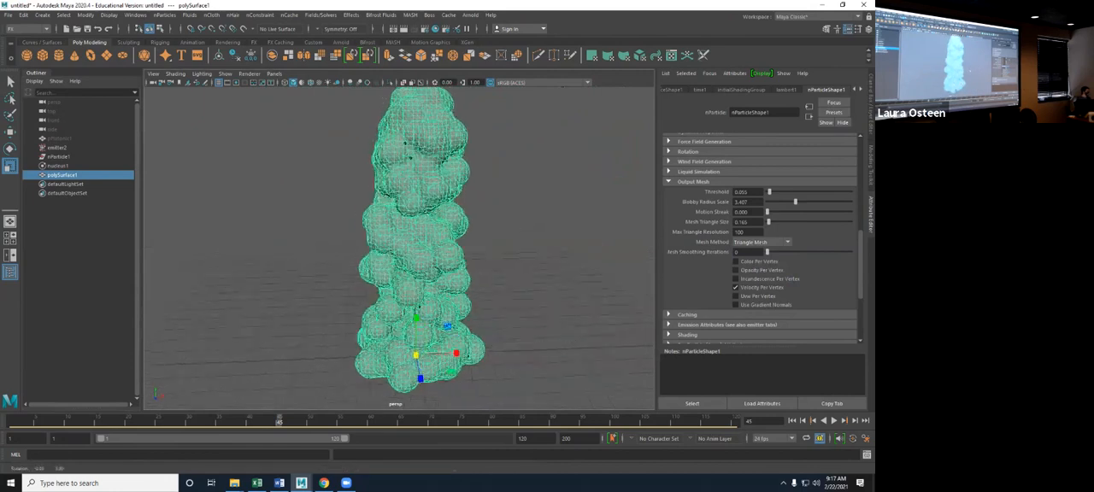
left_click(760, 241)
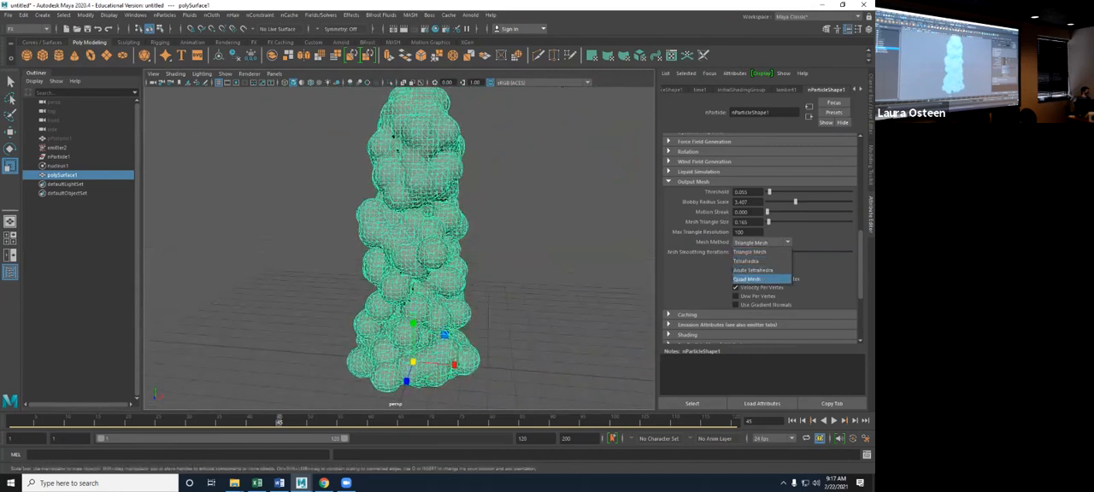
left_click(752, 279)
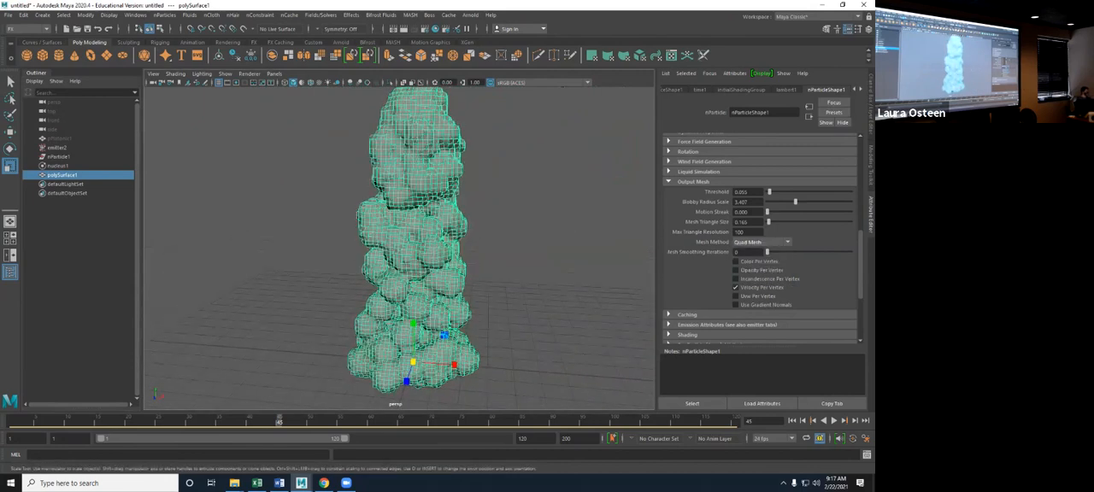
- Set the output mesh's Threshold to 0.176, Blobby Radius Scale to 3.022, Motion Streak to 0.604, and Mesh Smoothing Iterations to 1
mouse_move(769, 193)
left_mouse_down()
mouse_move(794, 202)
mouse_move(771, 212)
left_mouse_up()
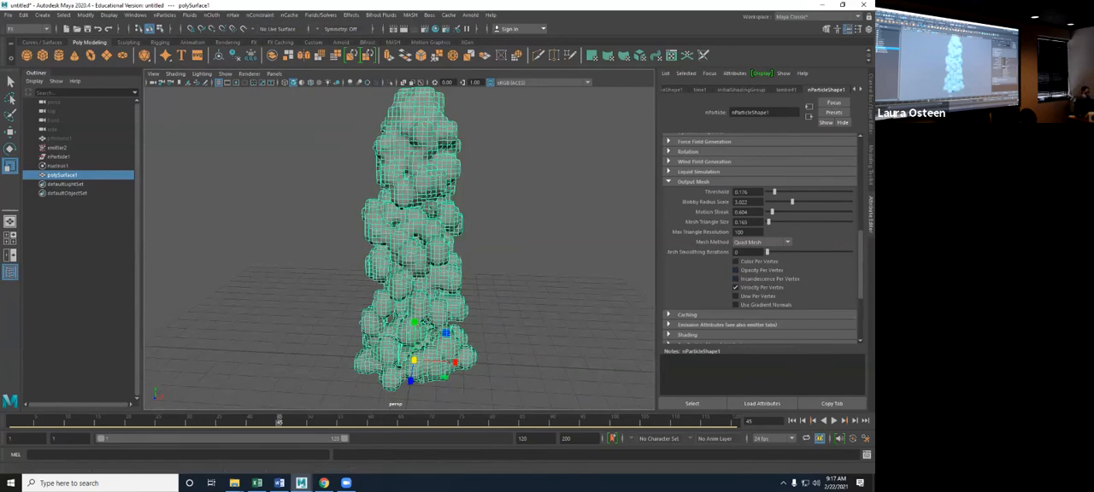
left_click_drag(768, 252, 775, 252)
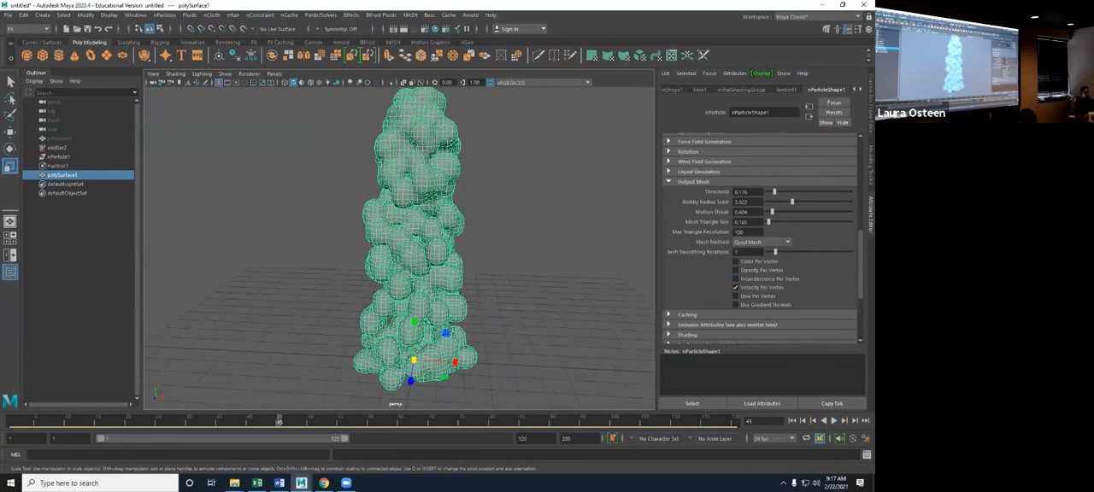
mouse_move(775, 252)
left_mouse_down()
mouse_move(792, 252)
mouse_move(775, 252)
left_mouse_up()
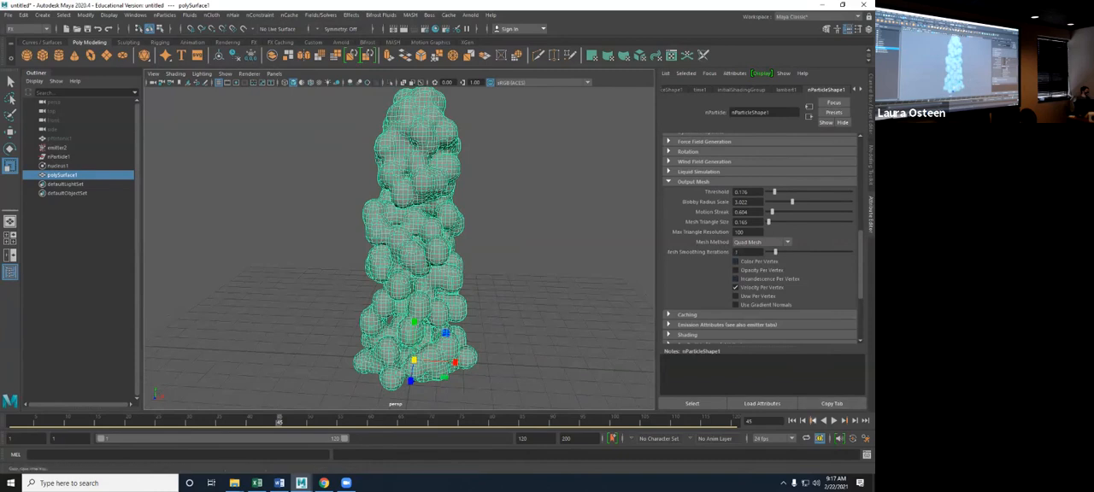
- Replay the simulation from frame 1, stop at frame 20, and raise Motion Streak to 2.143 and Blobby Radius Scale to 3.297
key("shift+alt+v")
key("alt+v")
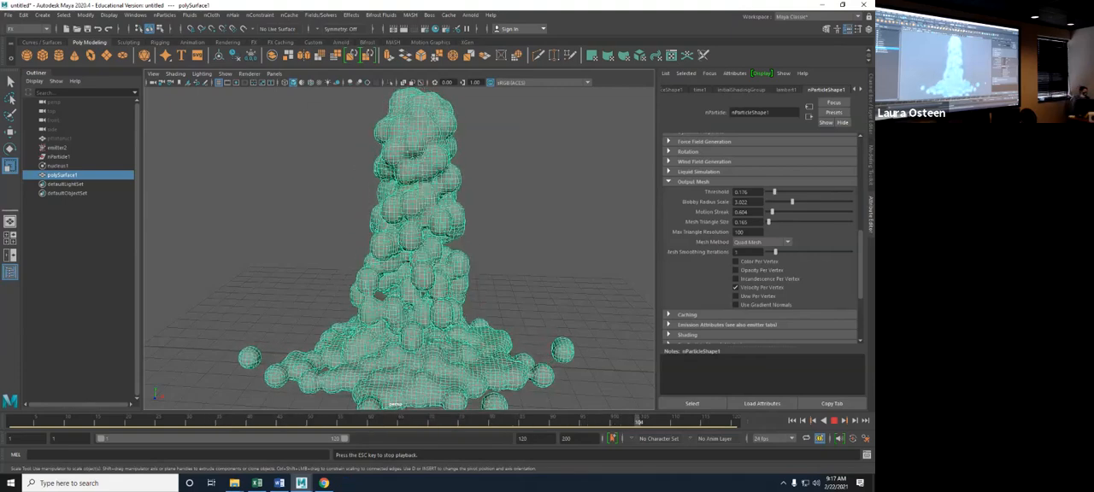
left_click(834, 421)
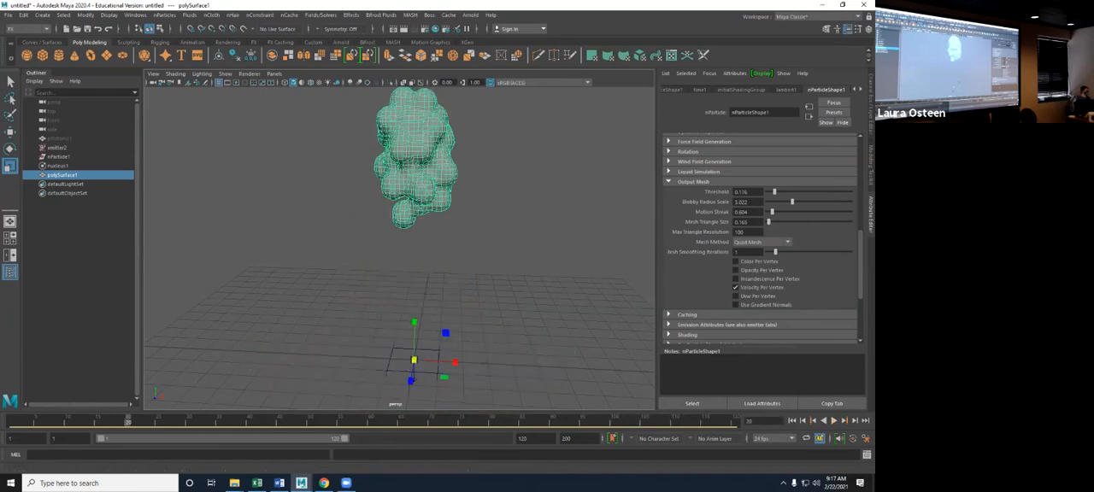
left_click_drag(771, 211, 794, 202)
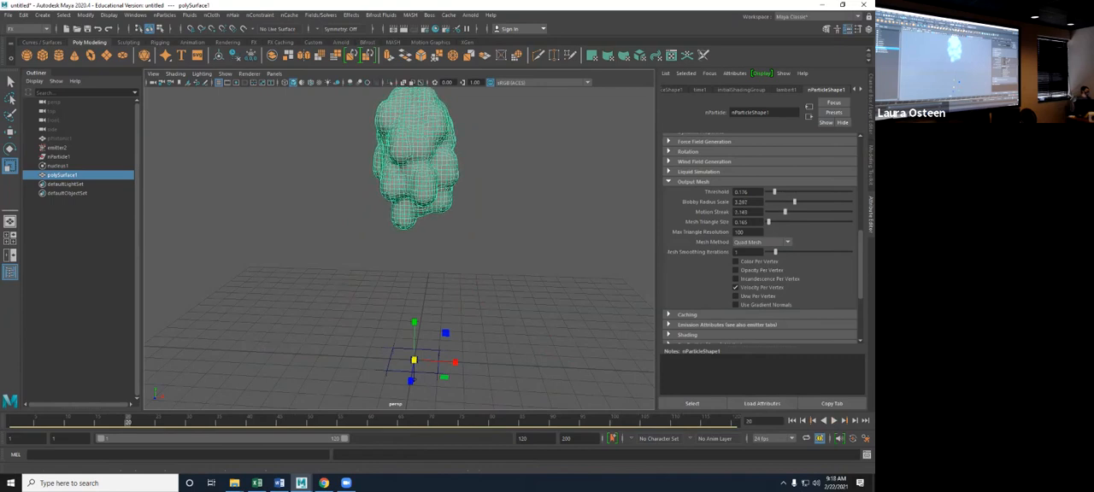
- Assign a new aiStandardSurface material to the particle output mesh and replace its settings with the Deep_Water preset
right_click_drag(415, 124, 415, 356)
left_click(316, 233)
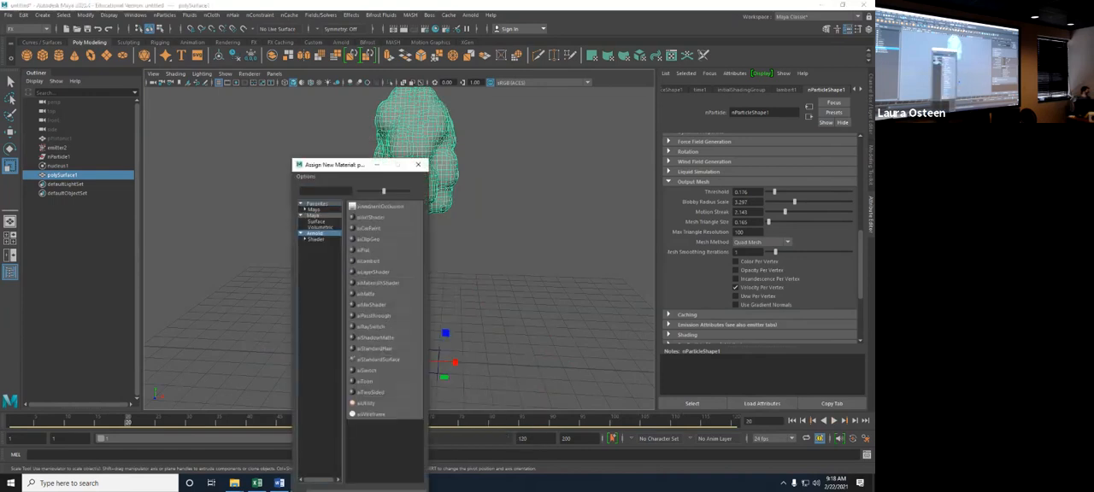
left_click(377, 359)
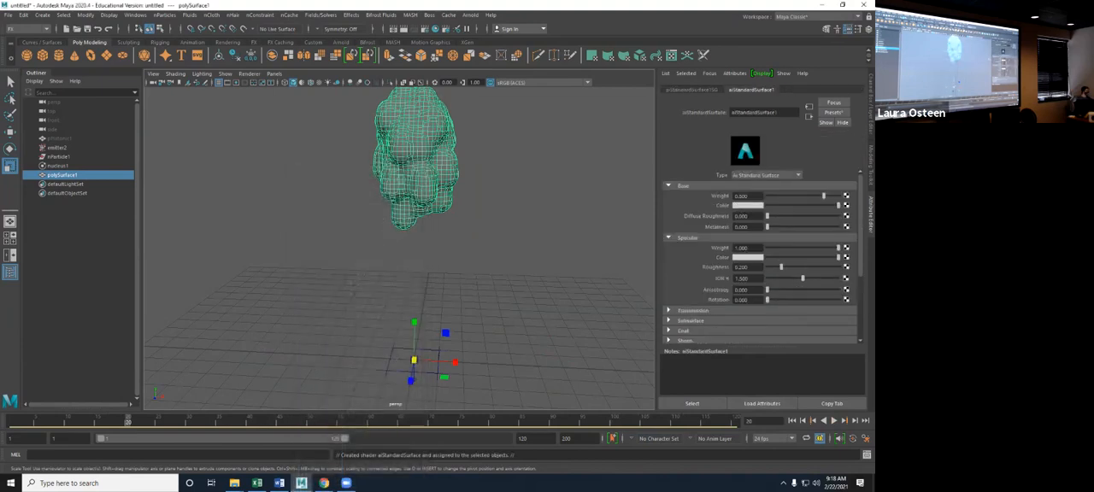
left_click(833, 112)
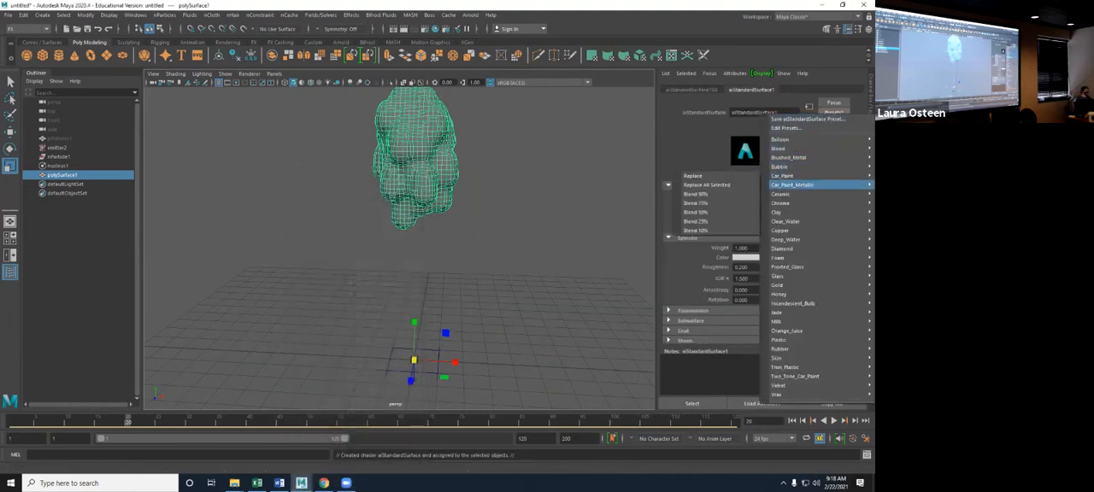
mouse_move(795, 221)
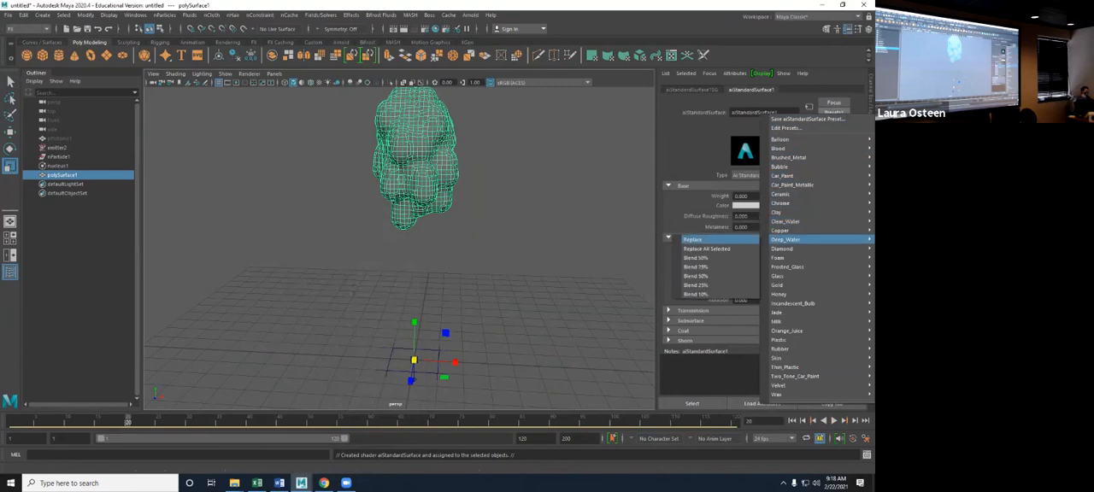
left_click(718, 239)
- Run the simulation to frame 63, and create a polygon plane scaled up into a large floor under the particle mesh
left_click(833, 420)
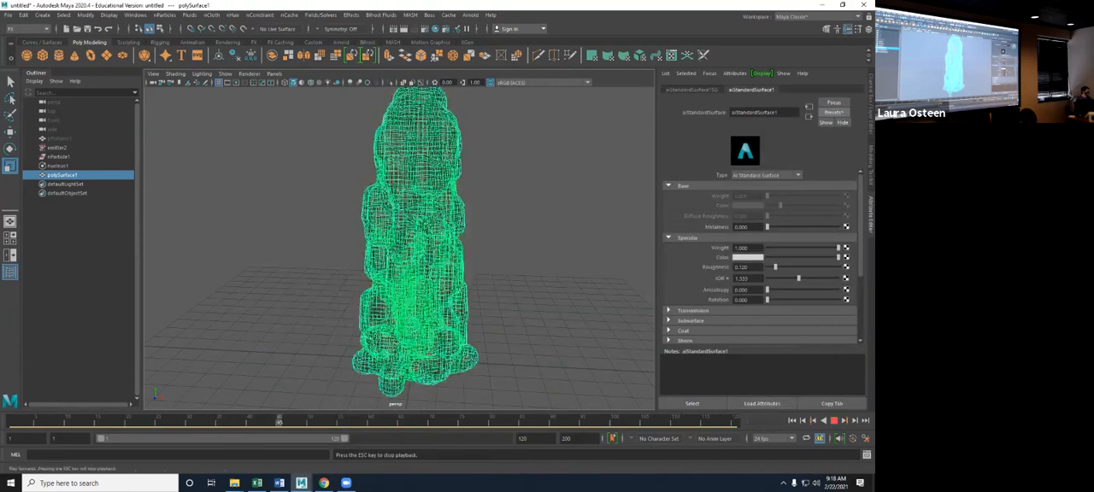
key("Escape")
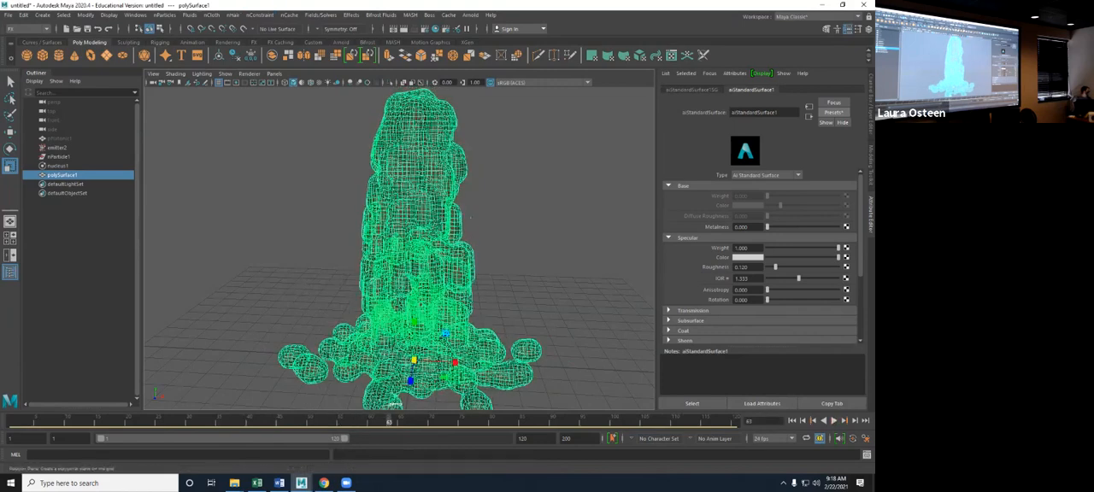
left_click(106, 55)
left_click_drag(414, 360, 615, 360)
left_click_drag(413, 360, 462, 360)
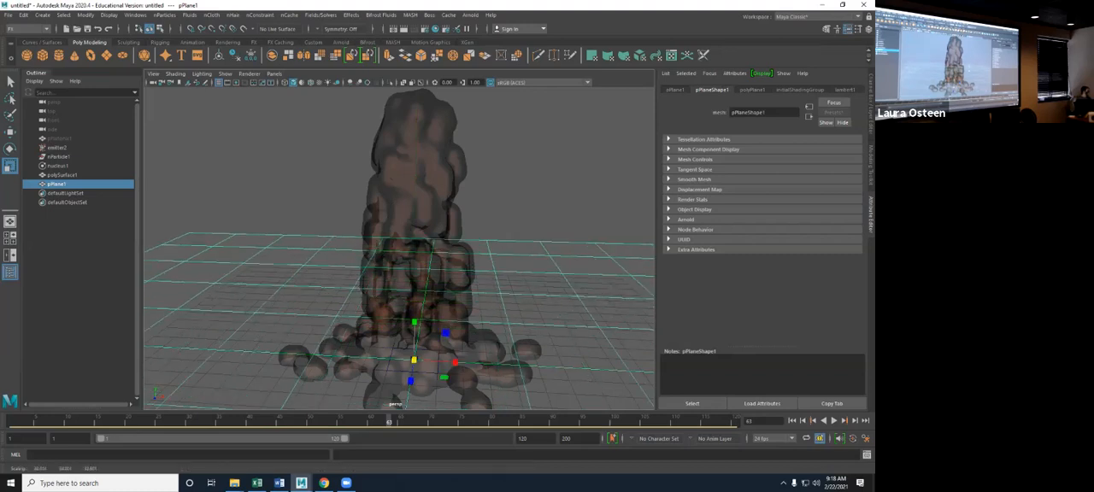
- Create a second polygon plane, rotate it upright, and scale and move it behind the particle mesh as a backdrop wall
left_click(106, 55)
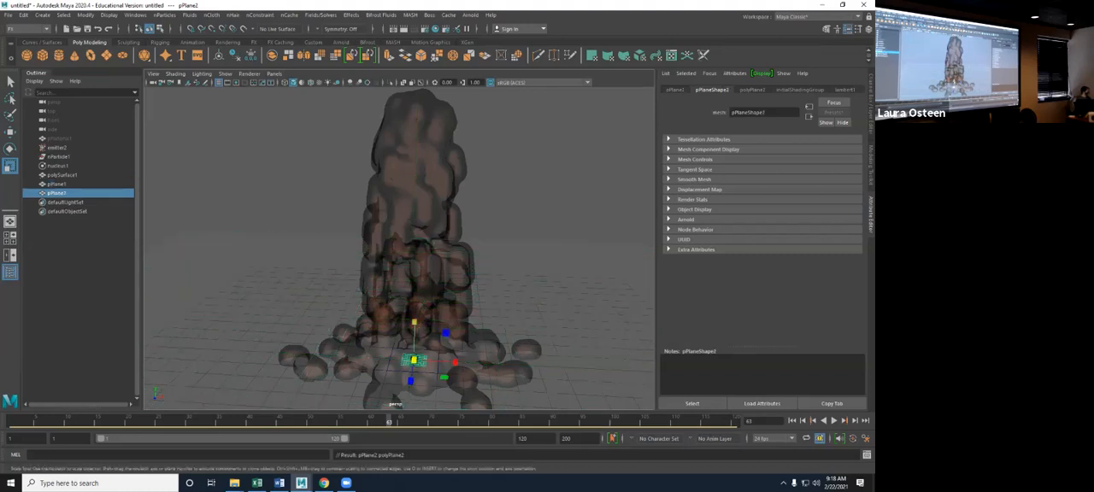
key("e")
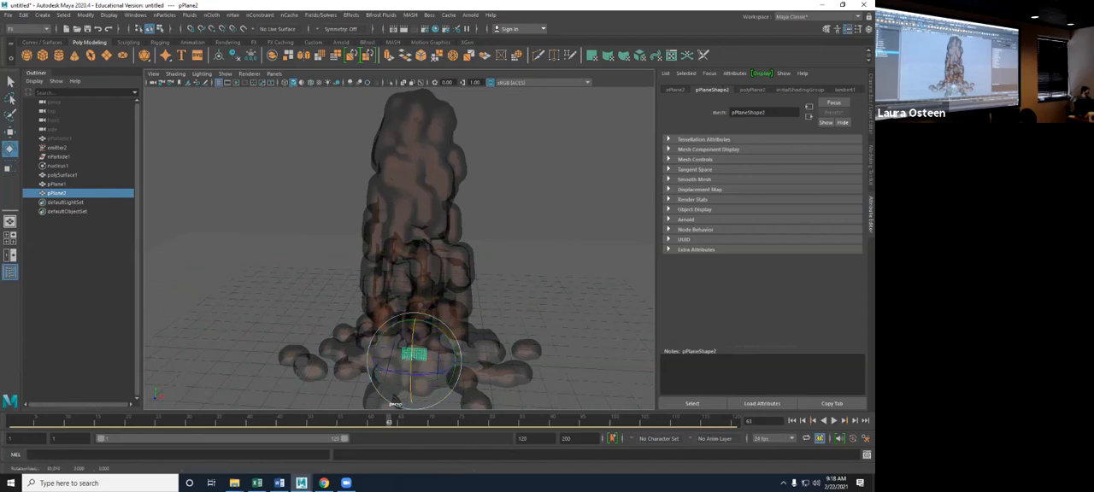
key("r")
left_click_drag(414, 359, 462, 361)
left_click_drag(411, 382, 433, 249)
left_click_drag(436, 195, 436, 85)
key("r")
left_click_drag(436, 129, 574, 130)
scroll(410, 248, "down", 3)
left_click_drag(410, 248, 453, 251, "alt")
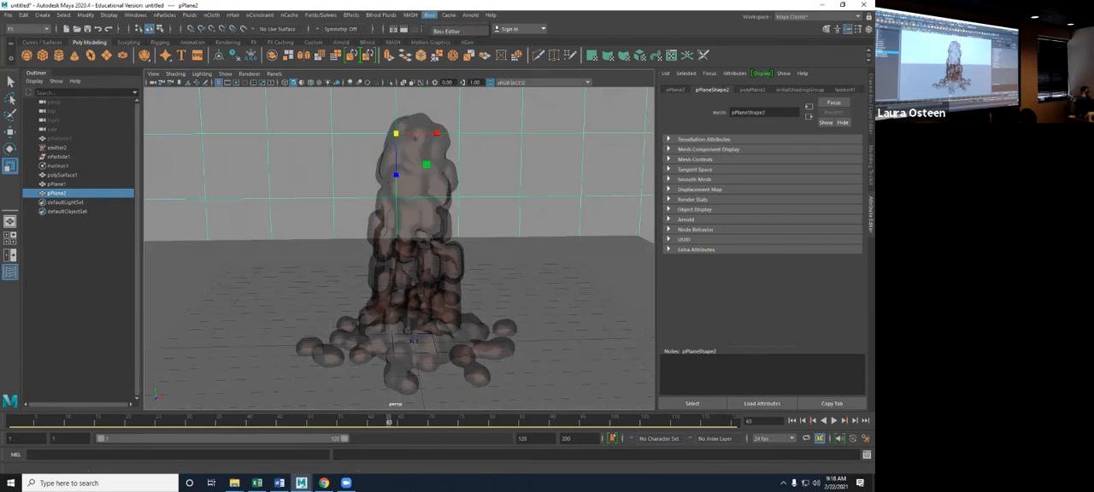
- Add an Arnold Skydome Light to the scene
left_click(470, 15)
mouse_move(504, 61)
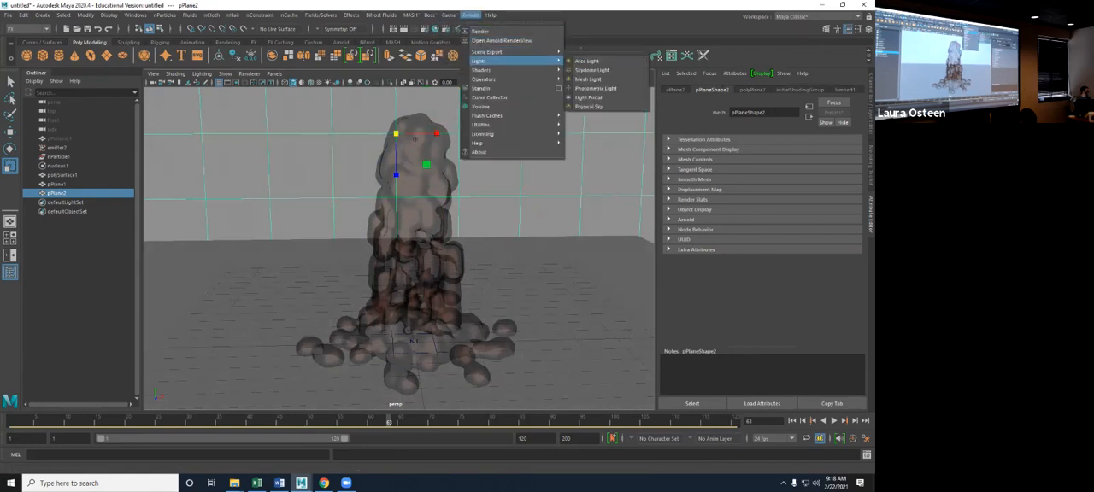
left_click(592, 69)
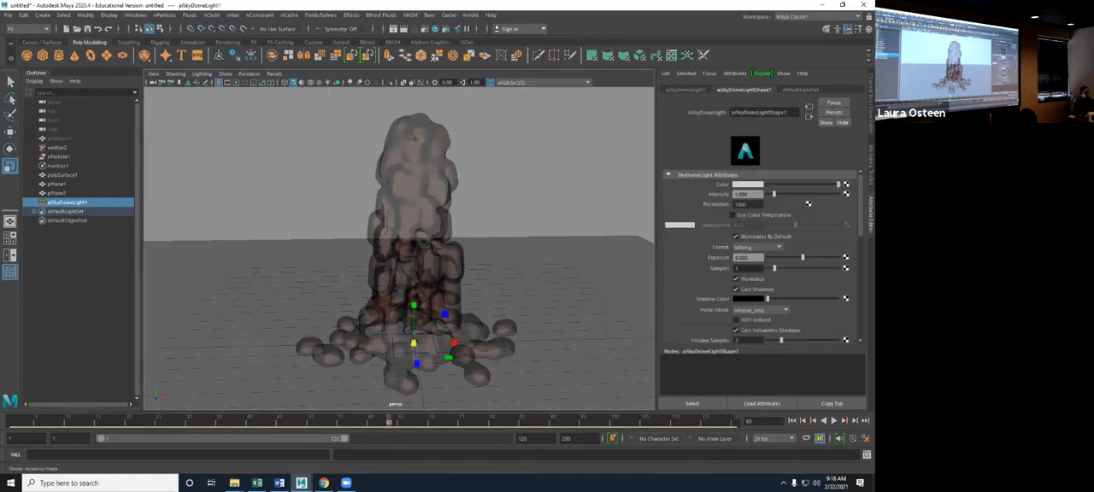
- Set the Render View's renderer to Arnold Renderer and render the current frame of the water mesh
left_click(395, 29)
left_click(122, 71)
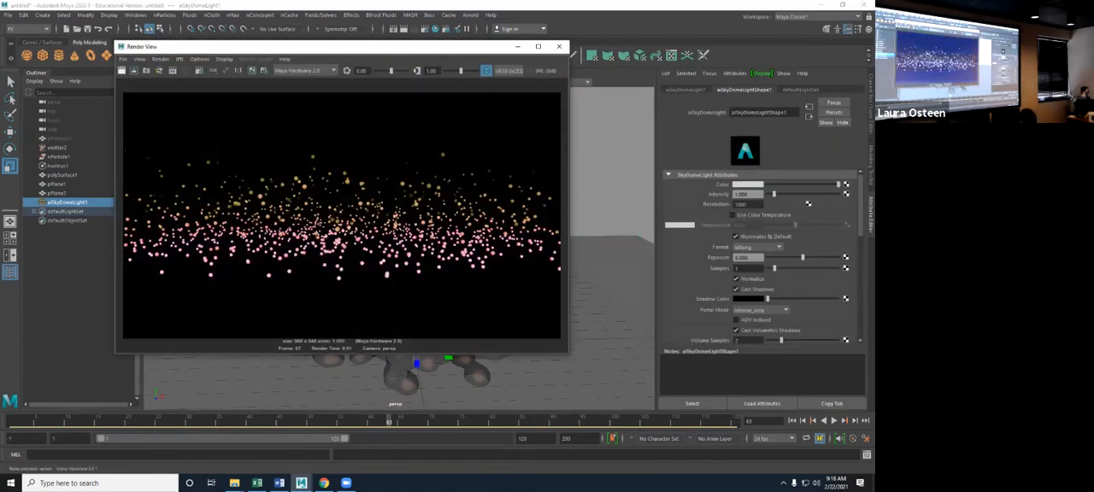
left_click(303, 70)
left_click(303, 112)
left_click(122, 71)
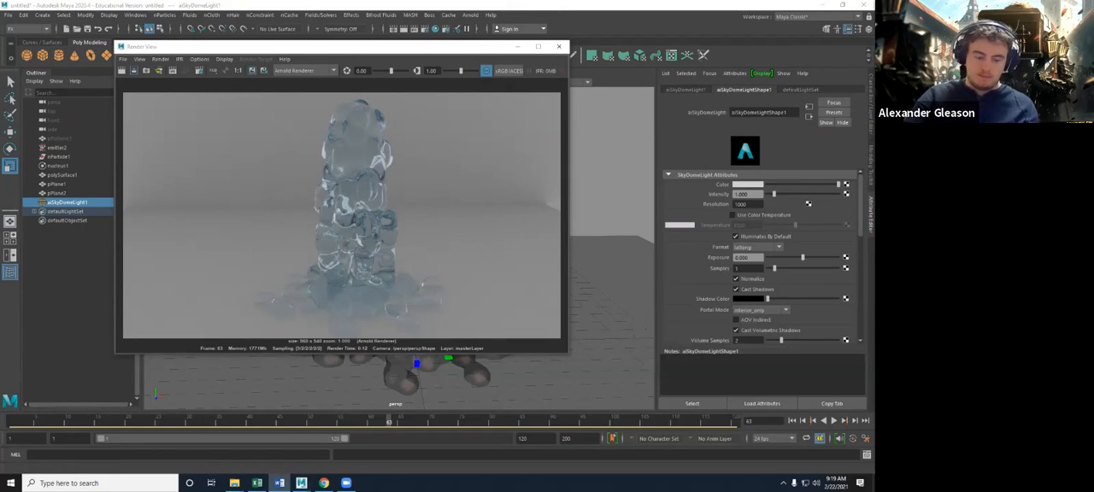
- Close the render and delete the emitter, nParticle, nucleus, polySurface1 and the other old particle object, keeping the planes and skydome light
left_click(559, 47)
left_click(413, 341)
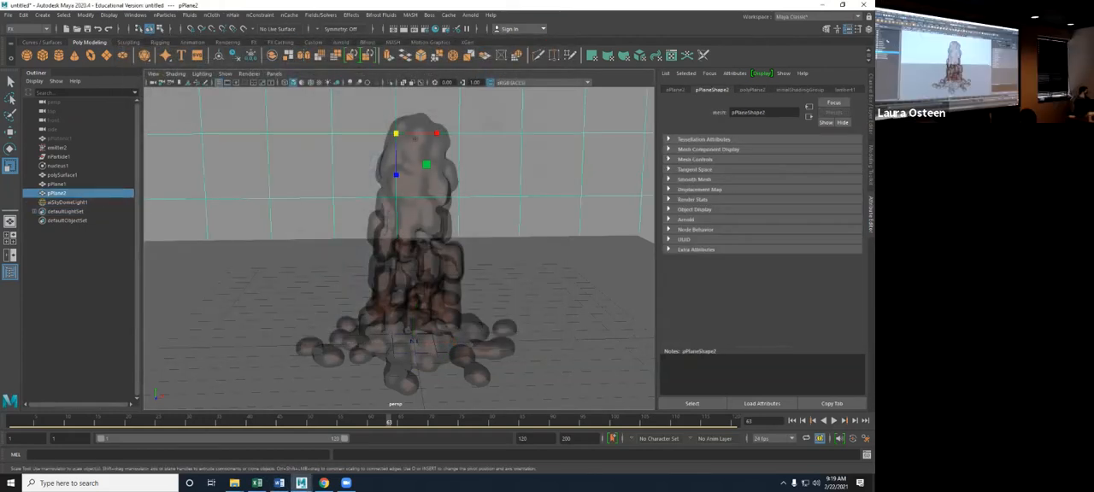
left_click(413, 340)
left_click(68, 203, "shift")
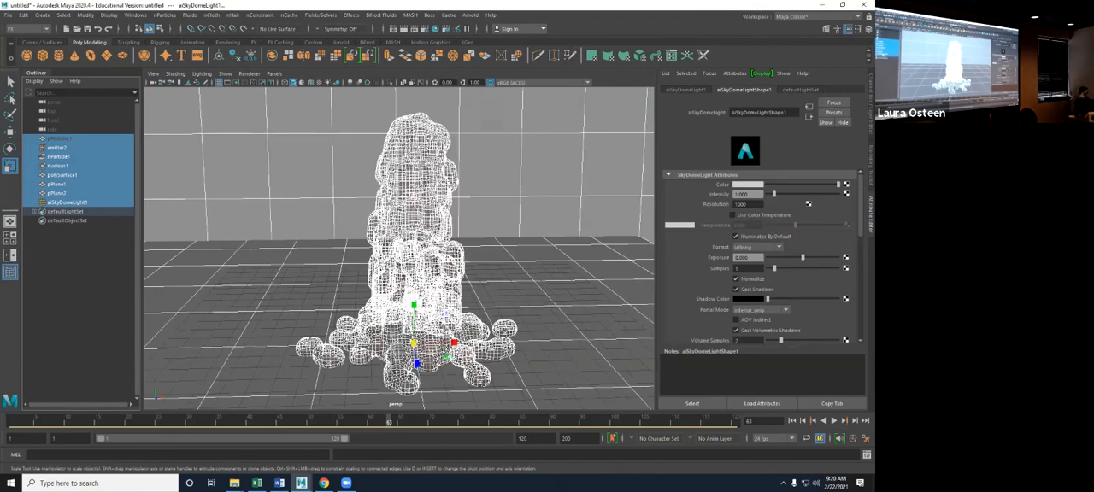
left_click_drag(64, 203, 64, 175)
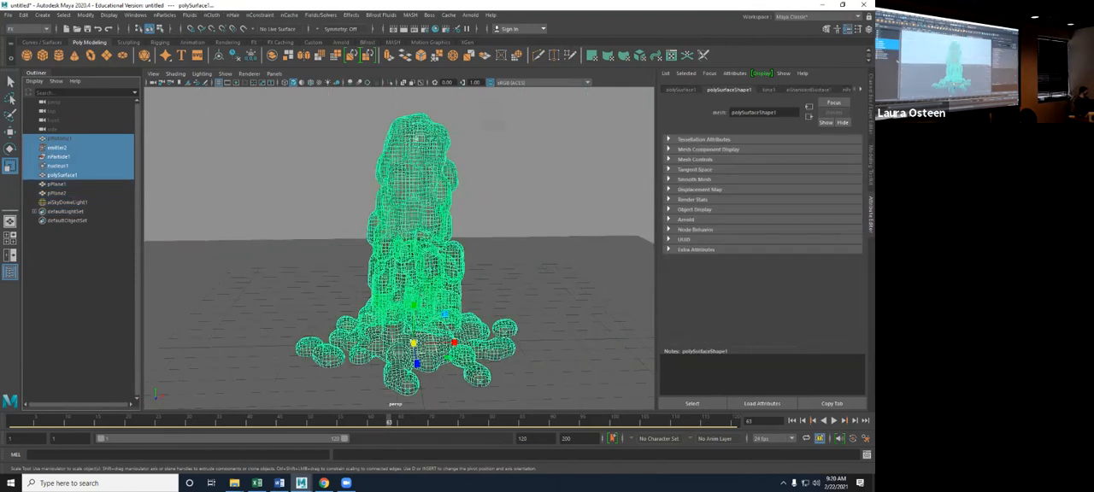
key("Delete")
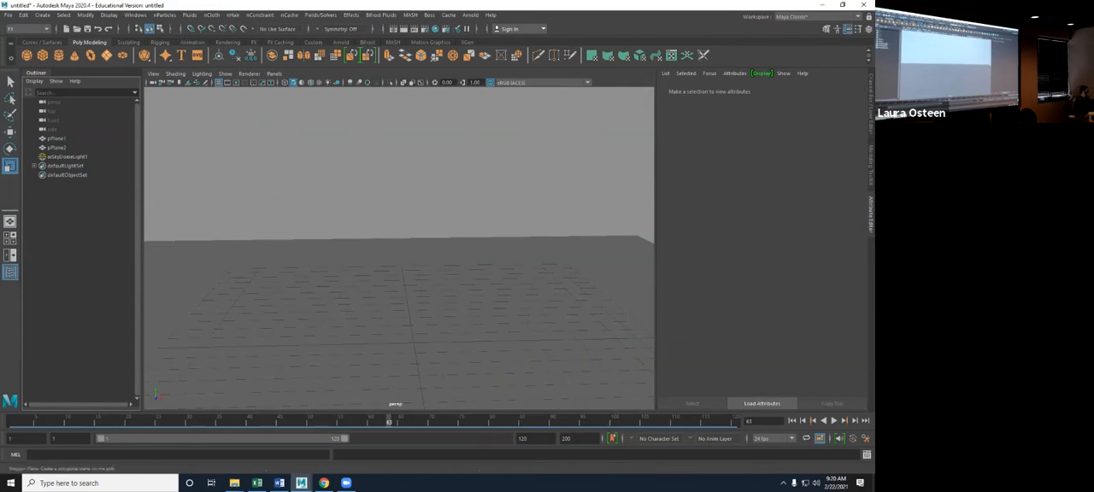
- Create a new polygon plane, raise it about 5.5 units above the floor, and scale it uniformly to about 11
left_click(123, 56)
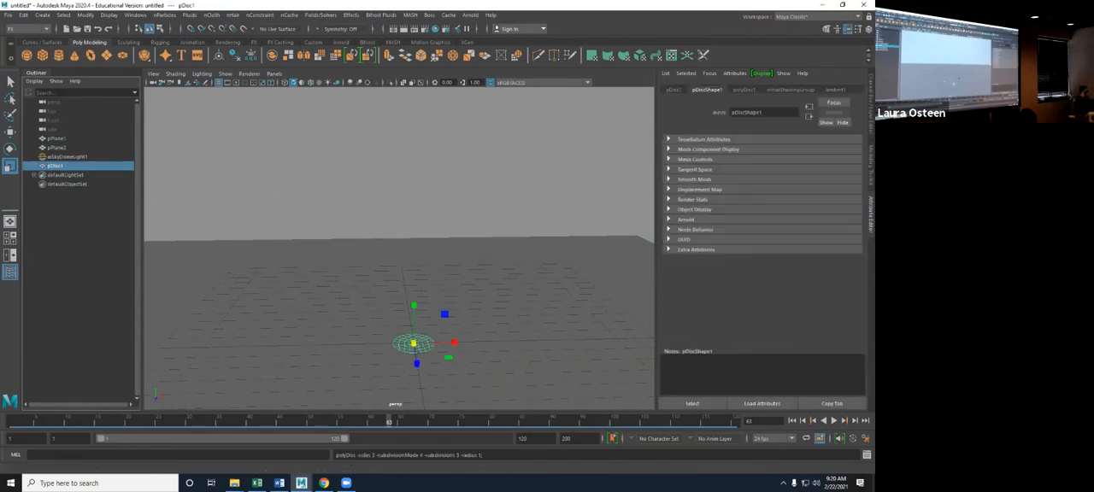
key("Delete")
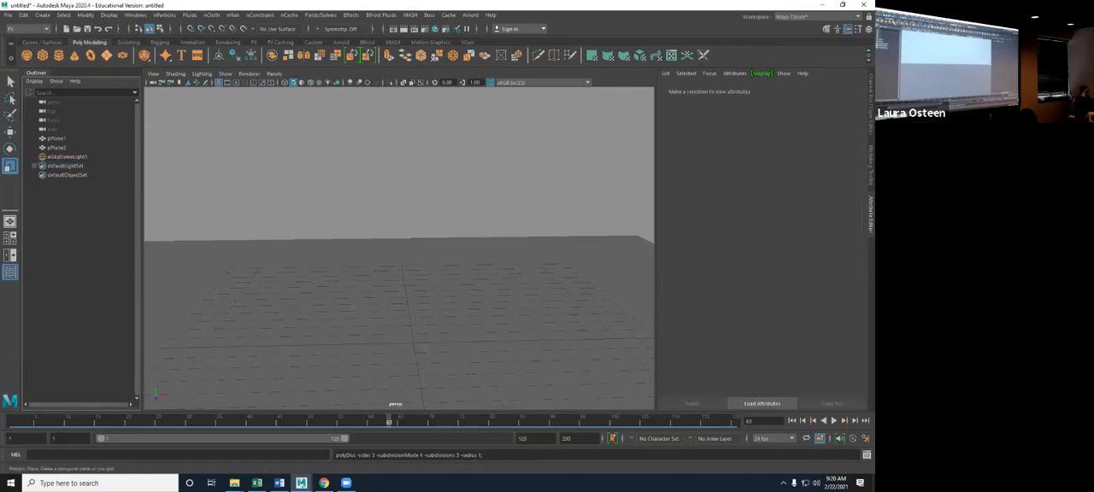
left_click(107, 56)
key("w")
left_click_drag(414, 302, 415, 189)
key("r")
left_click_drag(415, 232, 641, 233)
left_click_drag(479, 239, 509, 266, "alt")
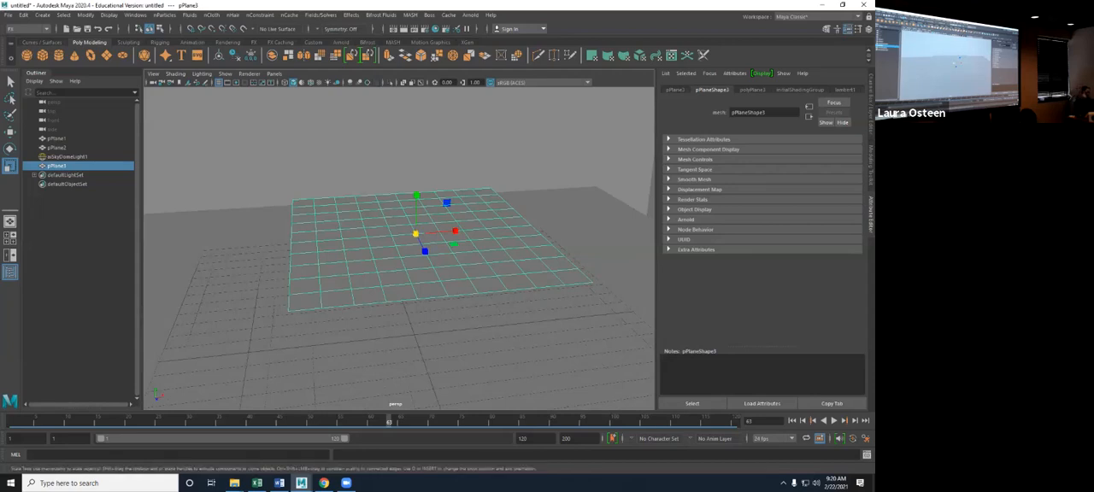
left_click_drag(466, 248, 434, 258, "alt")
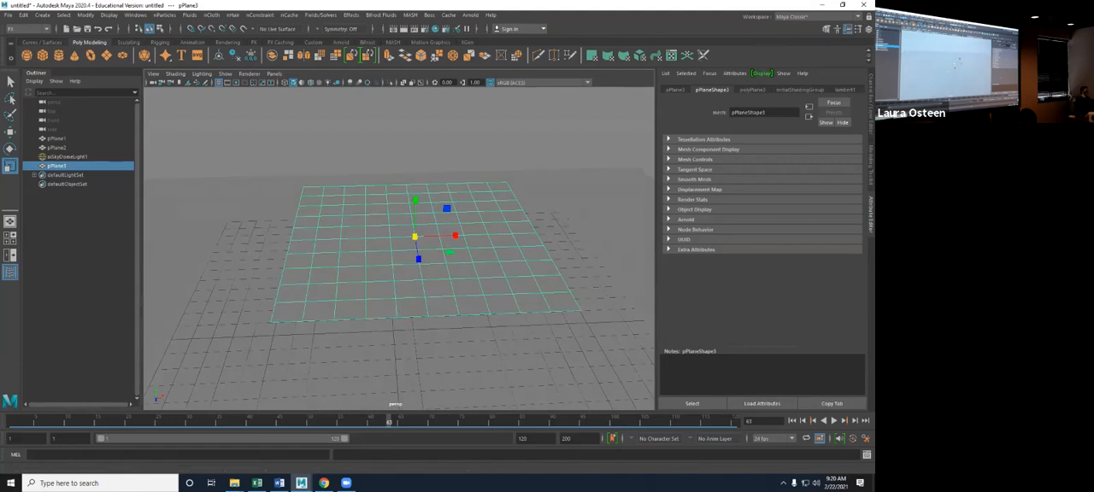
- Set the raised plane's Subdivisions Width and Subdivisions Height to 100 each
key("ctrl+a")
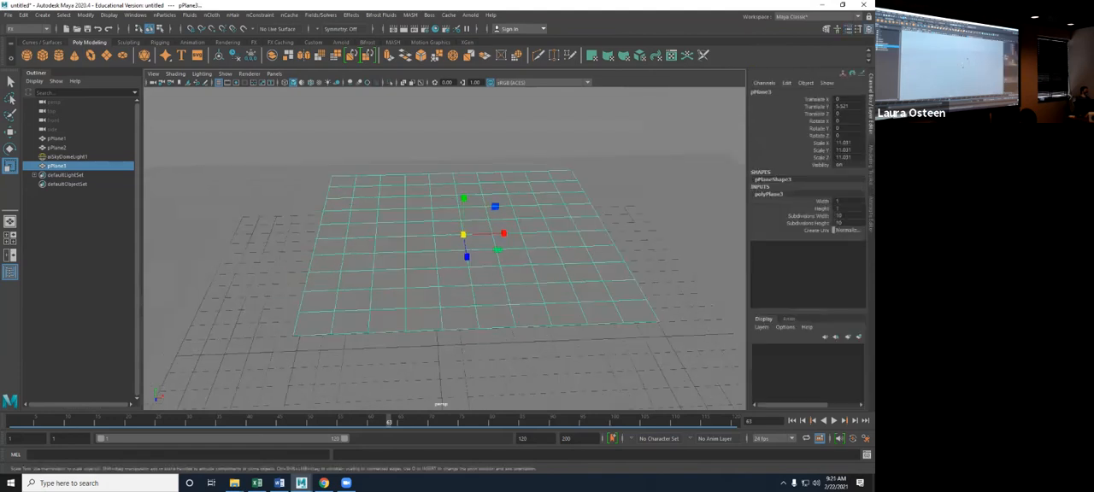
left_click(848, 217)
type("100")
key("Tab")
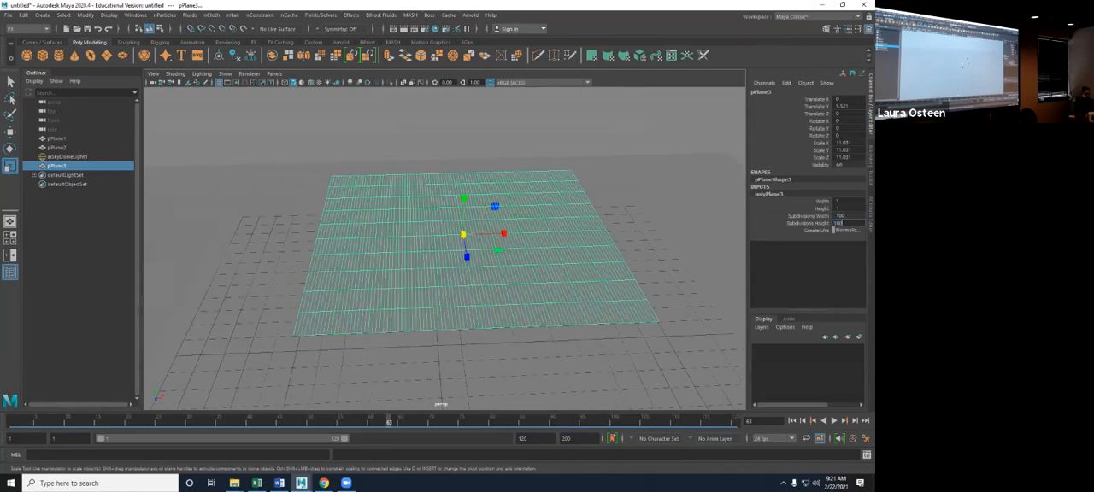
type("100")
key("Return")
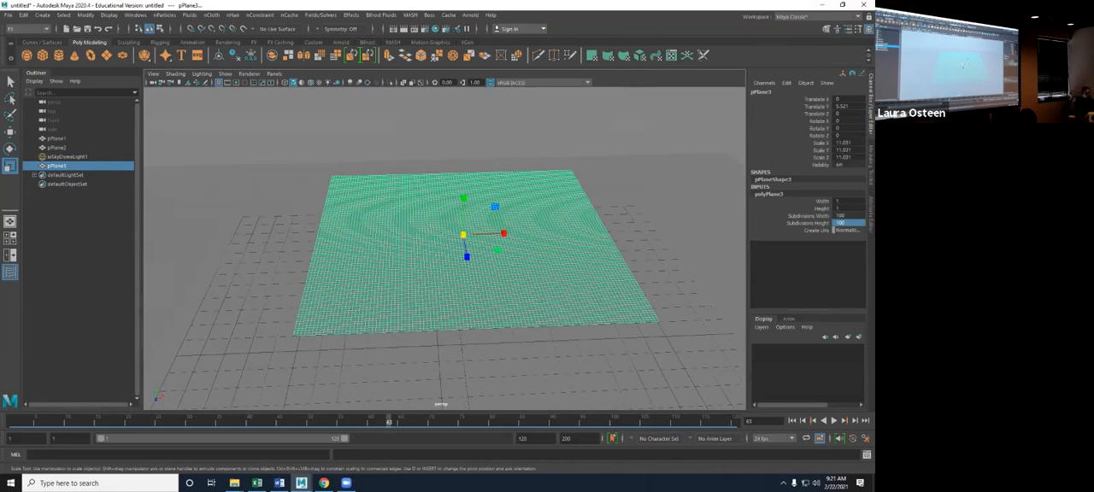
- Create a polygon cube, scale it uniformly to about 3.6, and raise it to rest on the floor beneath the raised plane
left_click(513, 282)
left_click_drag(512, 282, 547, 252, "alt")
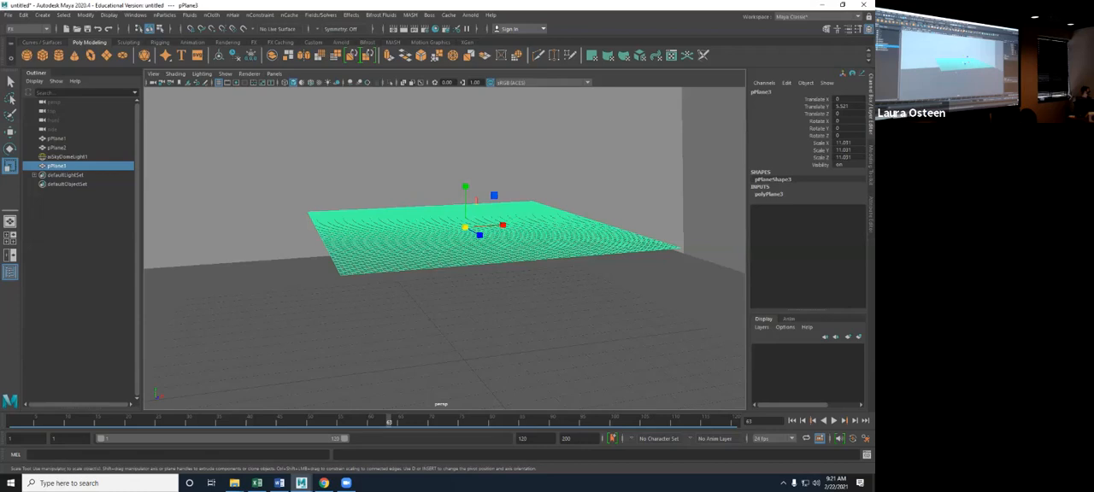
left_click(42, 55)
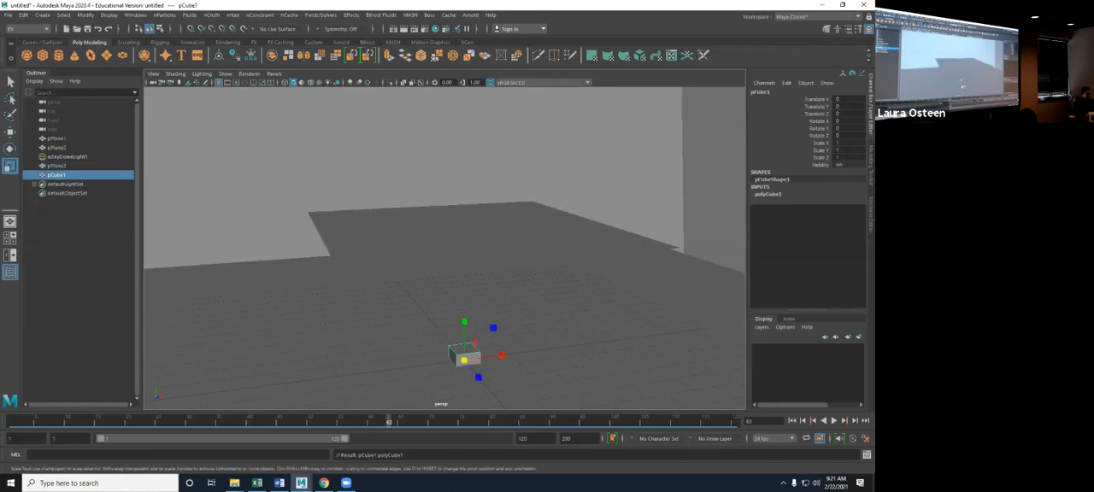
left_click_drag(464, 360, 492, 343)
key("w")
left_click_drag(464, 322, 464, 284)
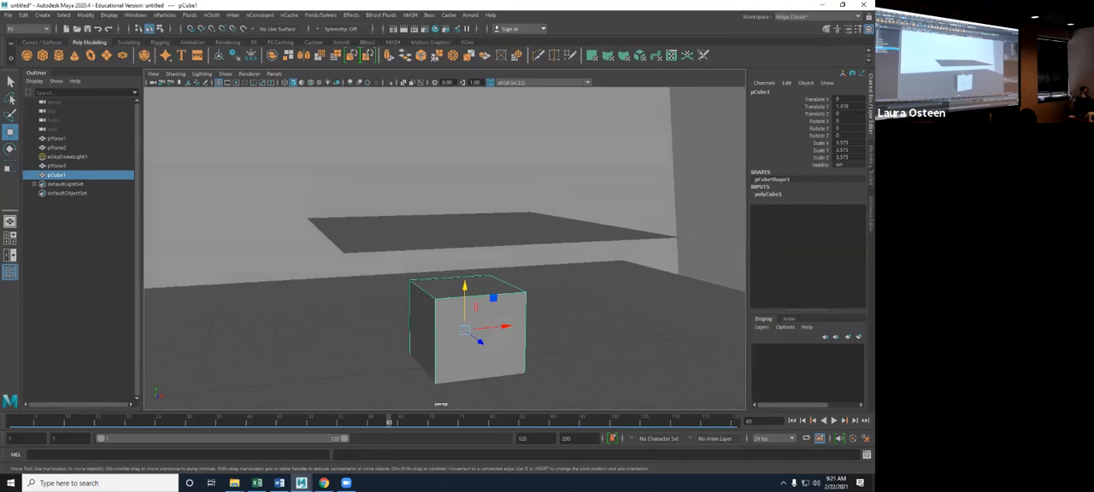
left_click_drag(464, 286, 440, 291, "alt")
key("r")
scroll(447, 298, "down", 2)
- Assign a new Lambert material to the floor plane
left_click(350, 318)
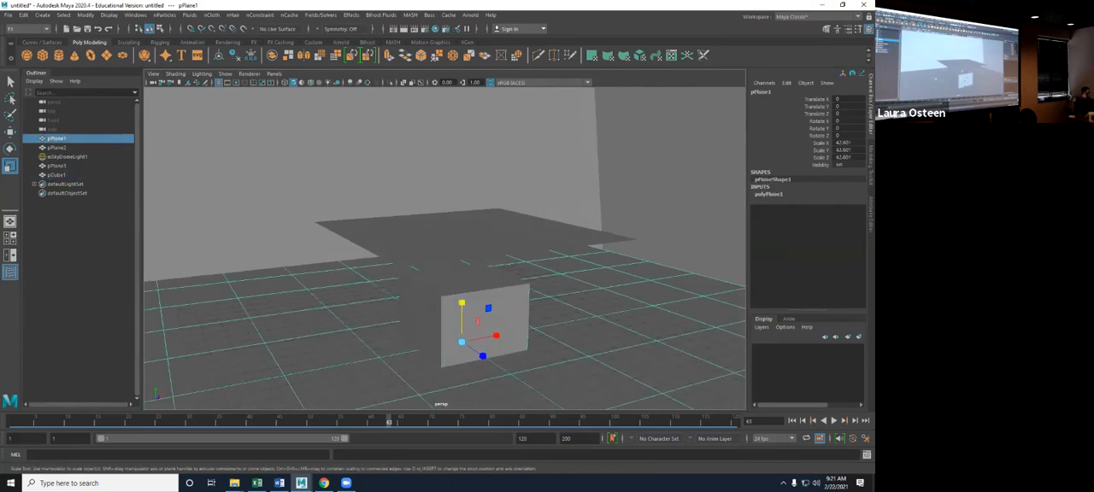
right_click(309, 202)
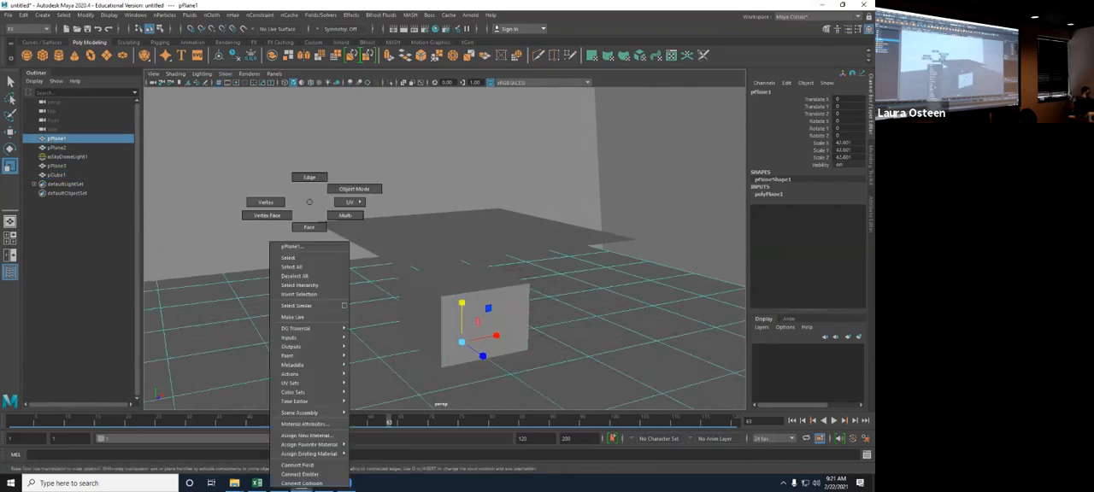
left_click(306, 436)
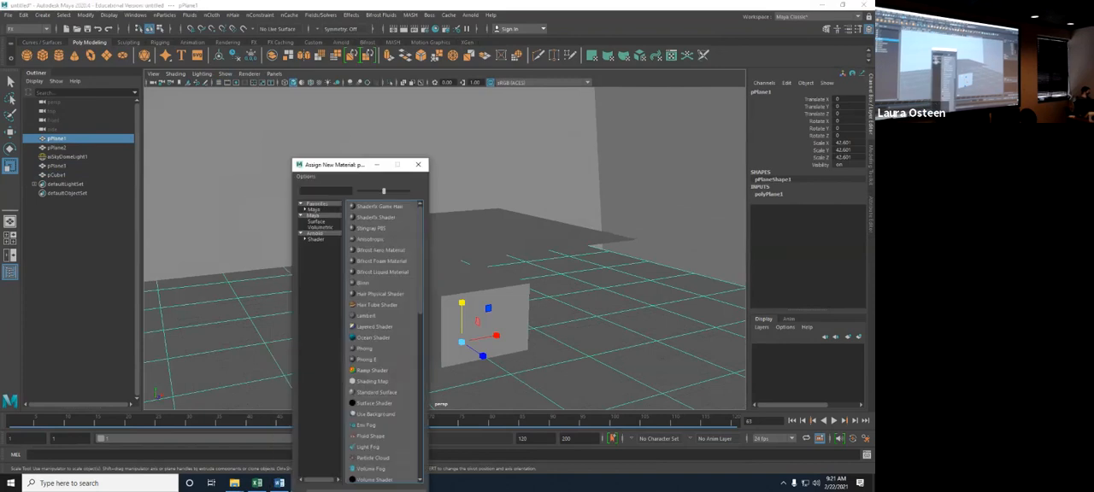
type("la")
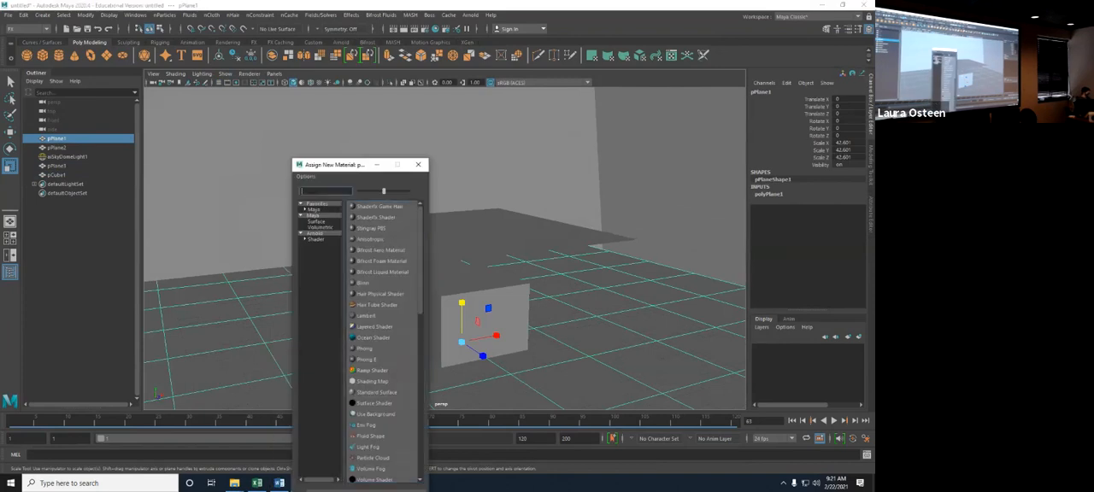
left_click(366, 206)
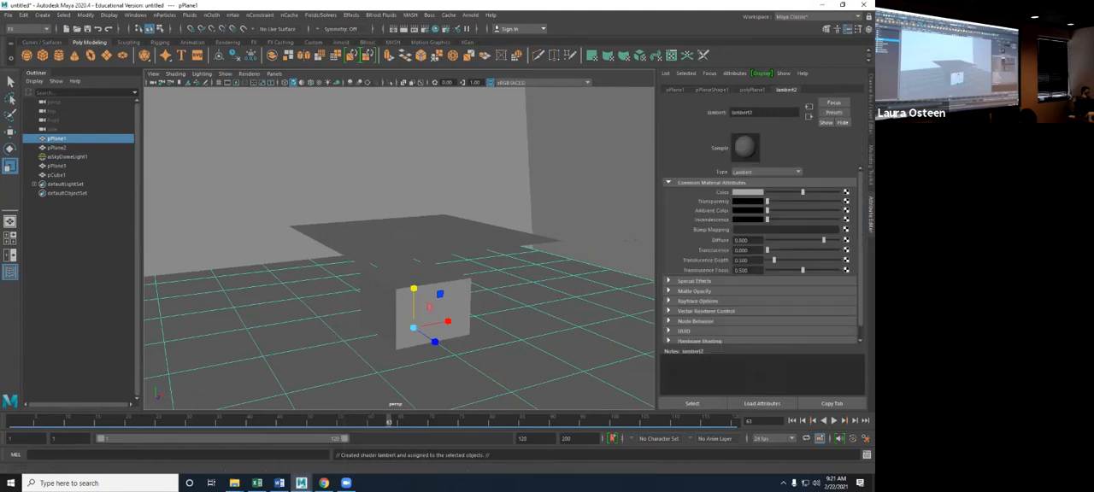
- Set the floor material's color to red and darken it
left_click(750, 193)
left_click(722, 168)
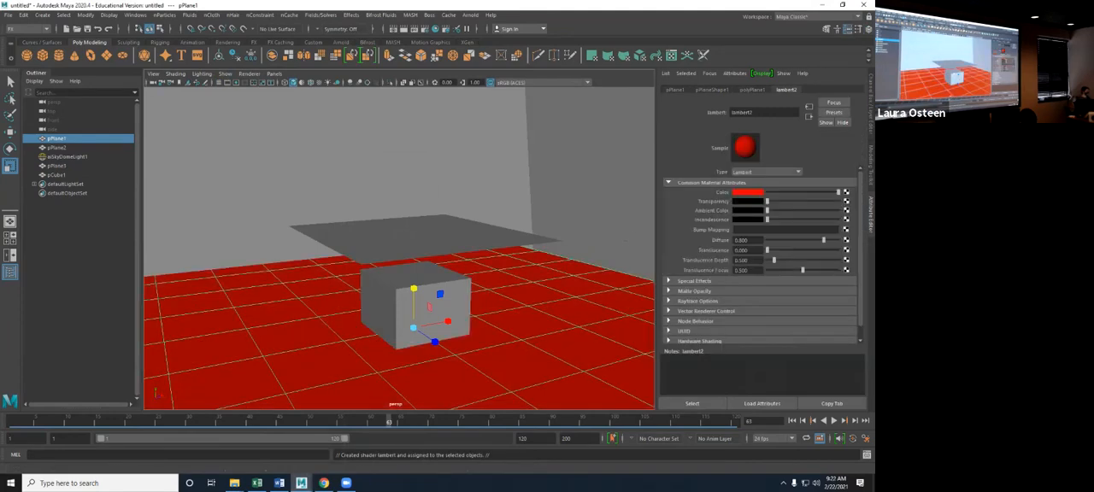
left_click_drag(838, 192, 797, 192)
left_click(598, 192)
mouse_move(522, 222)
left_mouse_down("alt")
mouse_move(568, 248)
mouse_move(504, 226)
left_mouse_up("alt")
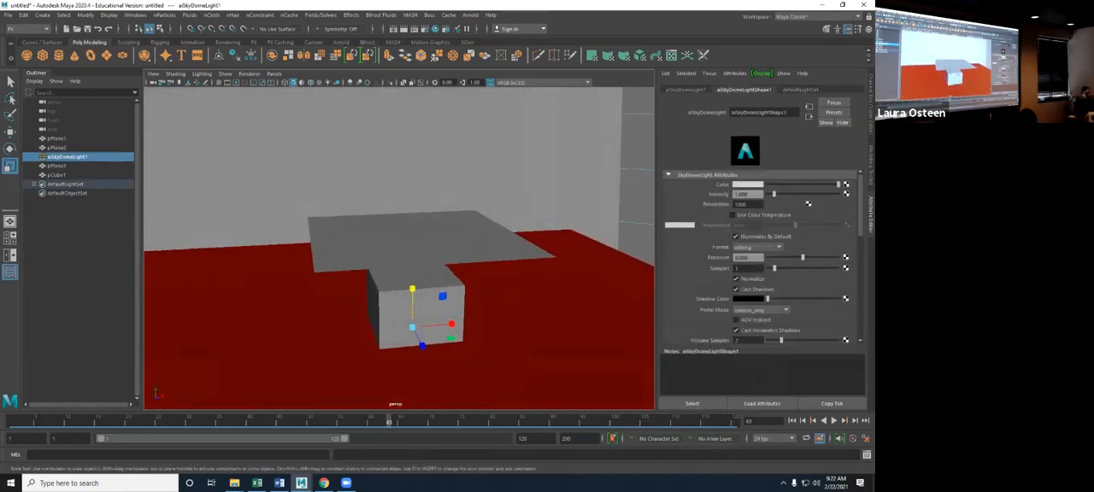
- Turn the subdivided plane above the cube into an nCloth object
left_click(418, 290)
left_click(427, 245)
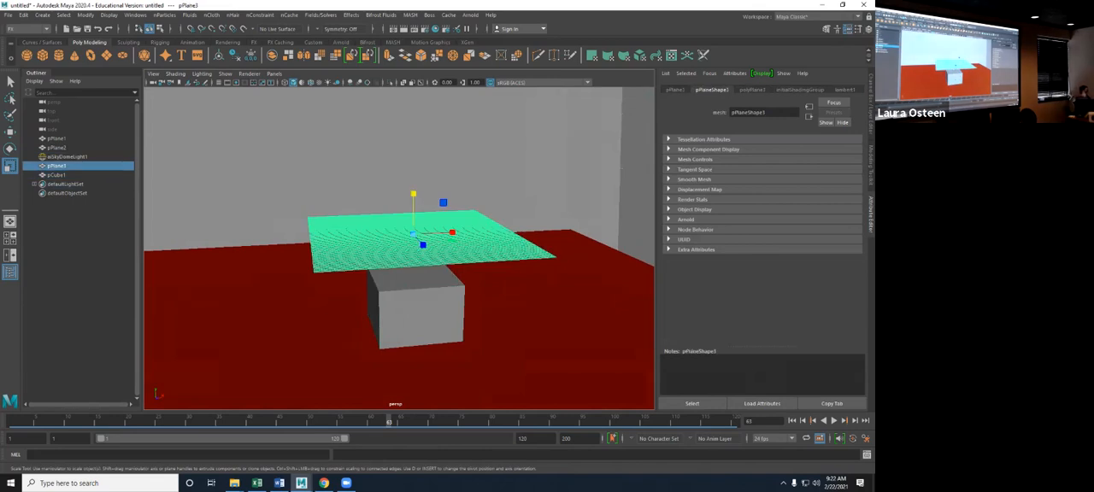
left_click(211, 14)
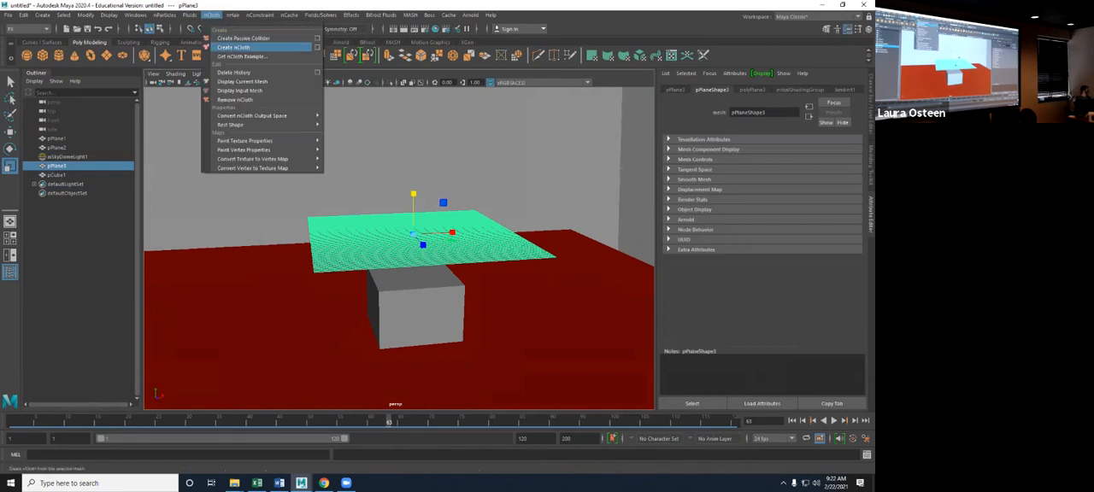
left_click(233, 47)
- Make the cube beneath the cloth a passive collider
left_click(419, 316)
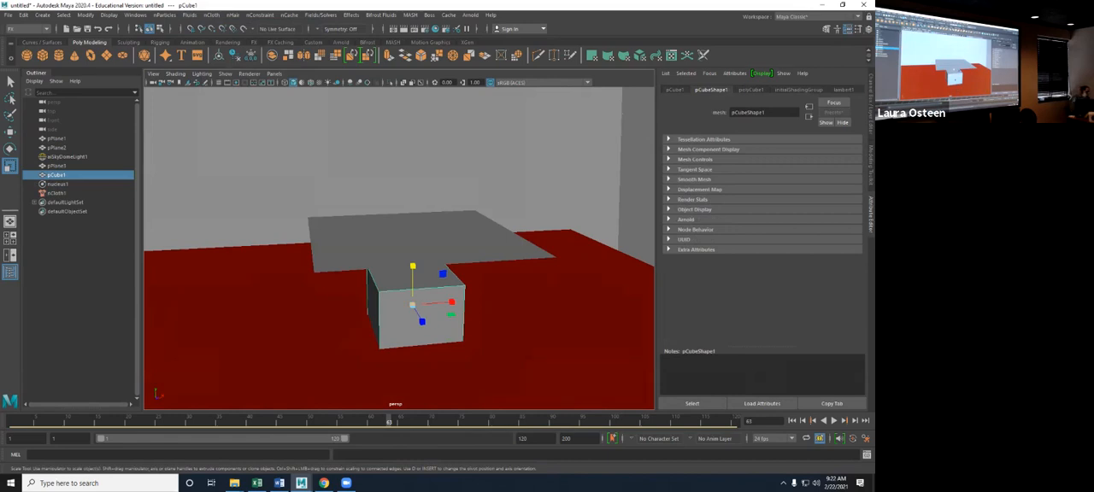
left_click(211, 15)
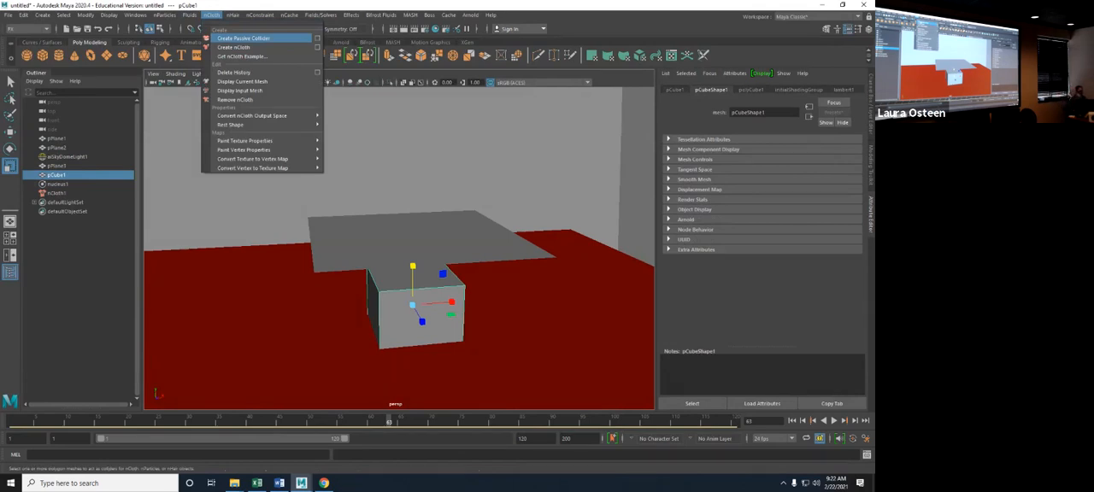
left_click(246, 39)
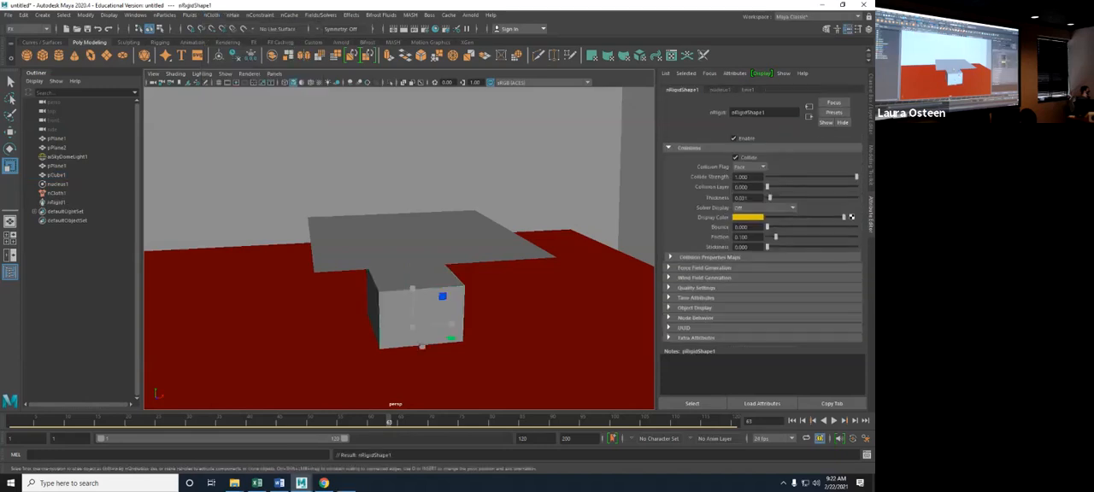
- Play the cloth simulation, stop it at about frame 102, and inspect the cloth around the cube and floor
key("alt+v")
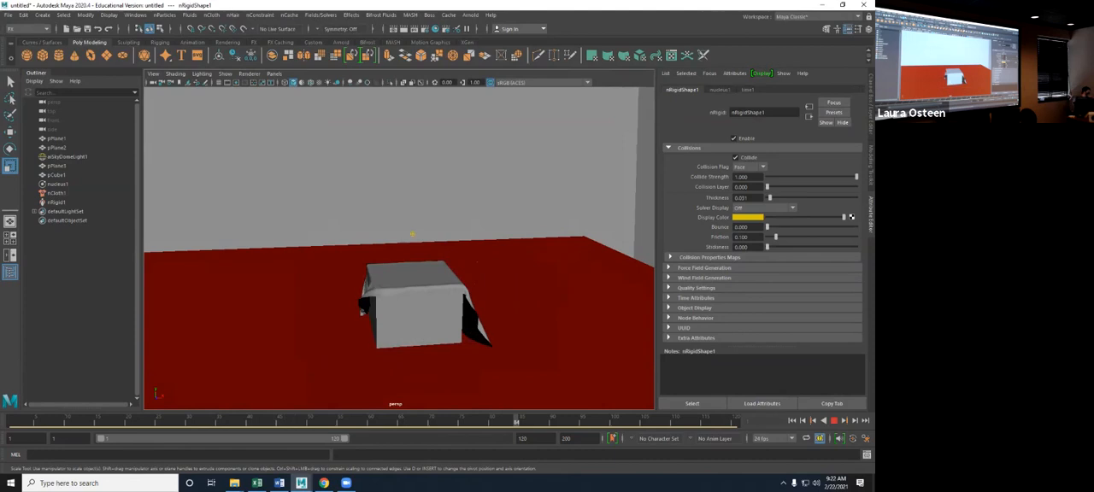
scroll(399, 247, "down", 3)
key("Escape")
left_click_drag(461, 274, 519, 205, "alt")
left_click(413, 339)
left_click_drag(513, 327, 466, 359, "alt")
scroll(420, 350, "up", 5)
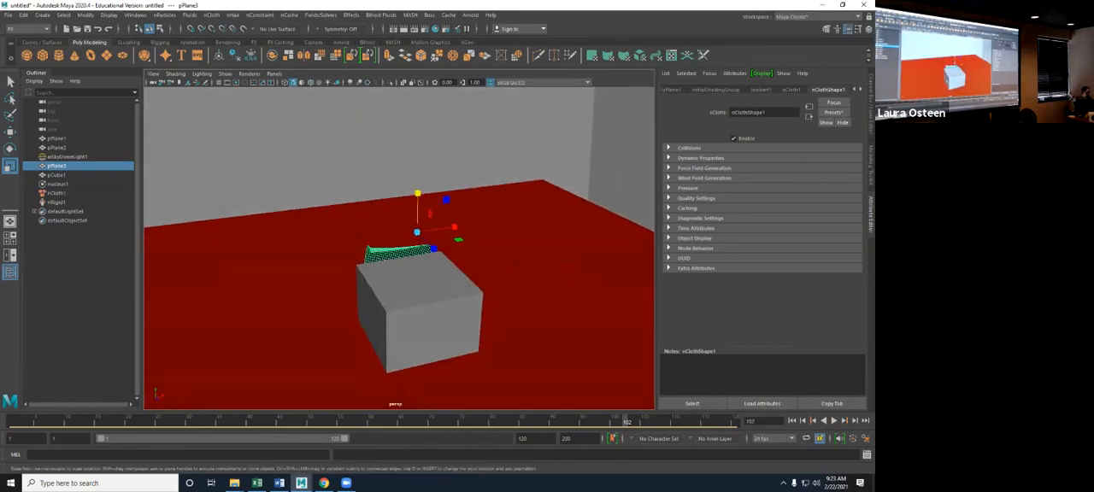
- Make the red floor plane a passive collider for the cloth
left_click(325, 312)
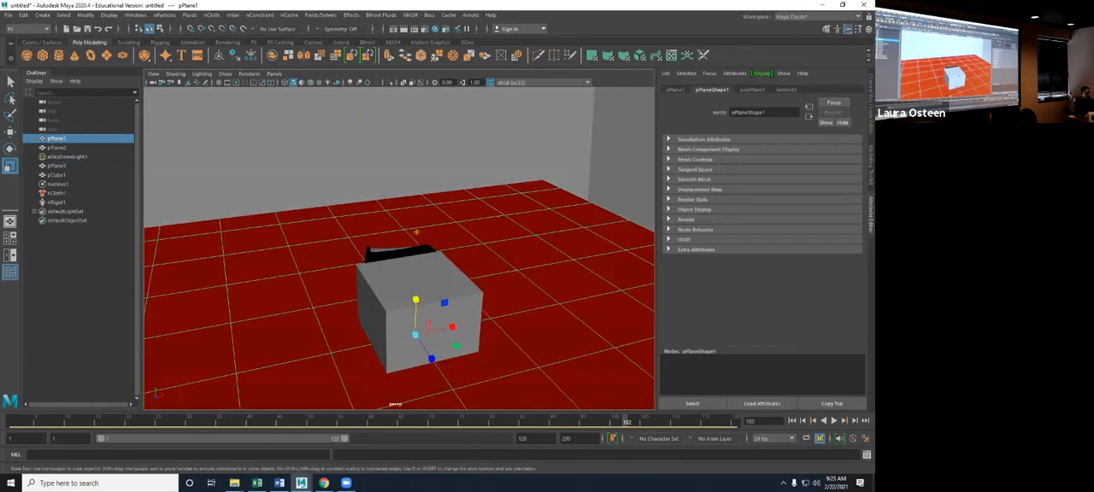
left_click(211, 14)
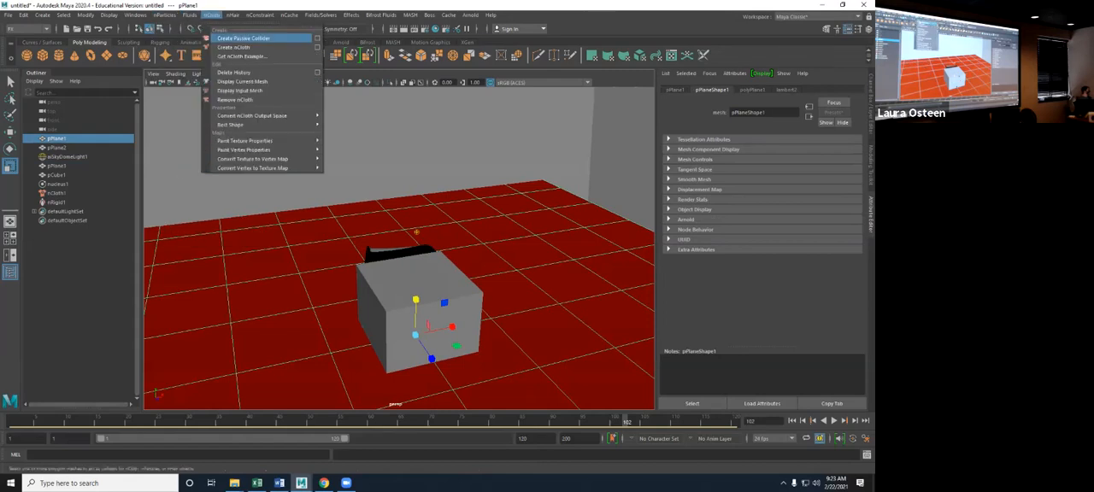
left_click(244, 38)
- Rerun the simulation from the first frame, stop at about frame 94, and select the cloth draped over the cube
key("alt+shift+v")
key("alt+v")
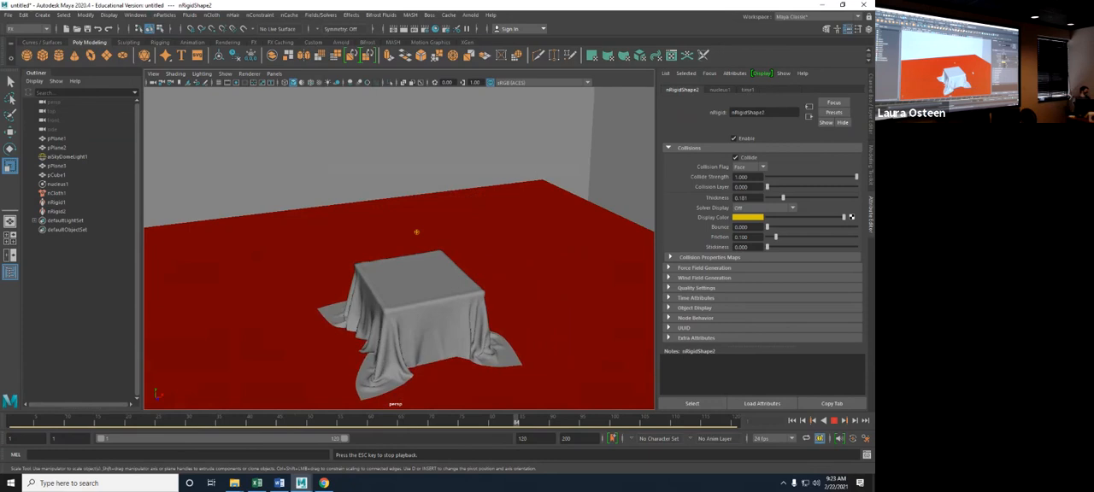
key("Escape")
left_click(429, 282)
mouse_move(429, 282)
left_mouse_down("alt")
mouse_move(389, 229)
mouse_move(414, 249)
mouse_move(342, 278)
mouse_move(418, 275)
left_mouse_up("alt")
right_click_drag(419, 275, 449, 275, "alt")
middle_click_drag(448, 275, 455, 194, "alt")
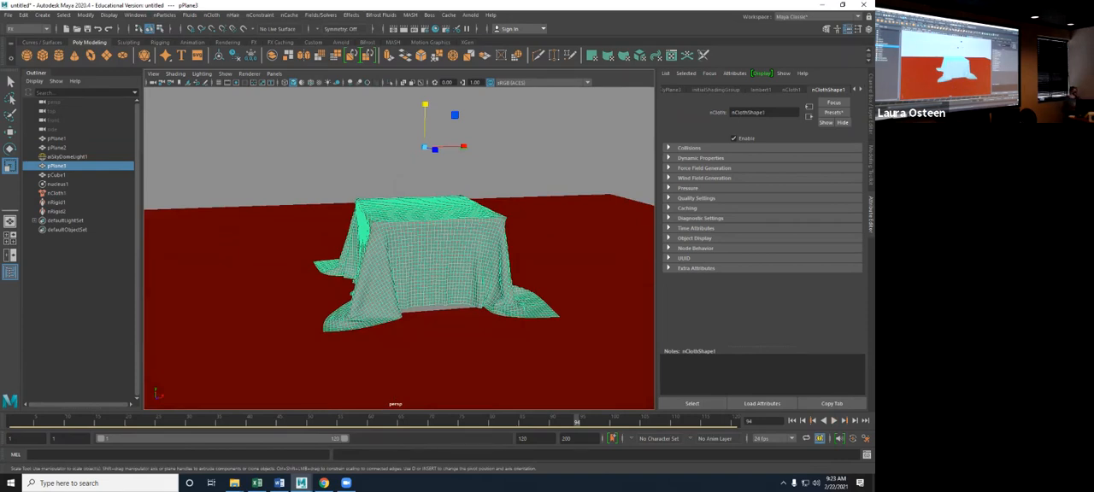
left_click_drag(401, 218, 417, 232, "alt")
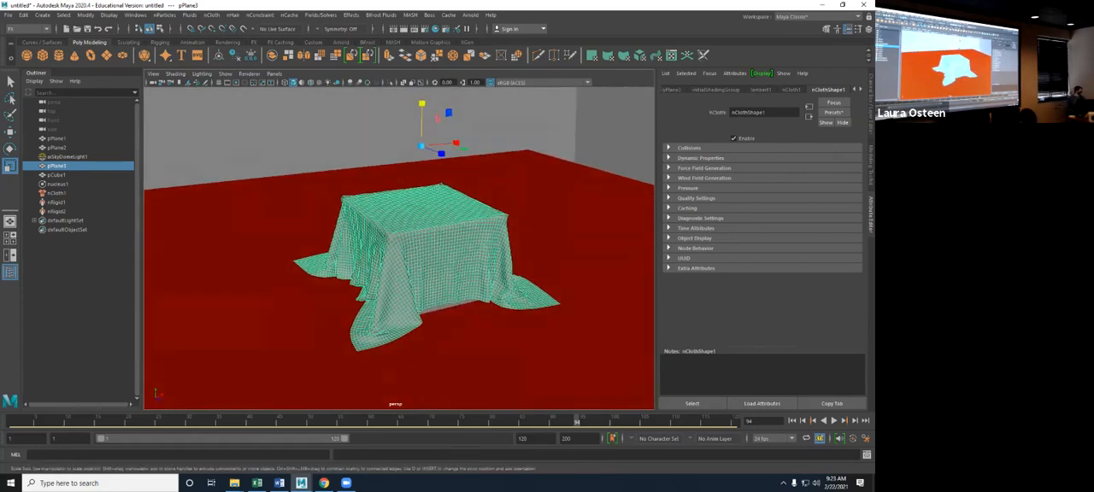
- Duplicate the draped cloth and move the copy along X until it stands beside the original
key("ctrl+d")
key("w")
left_click_drag(460, 143, 543, 128)
middle_click_drag(542, 128, 423, 130, "alt")
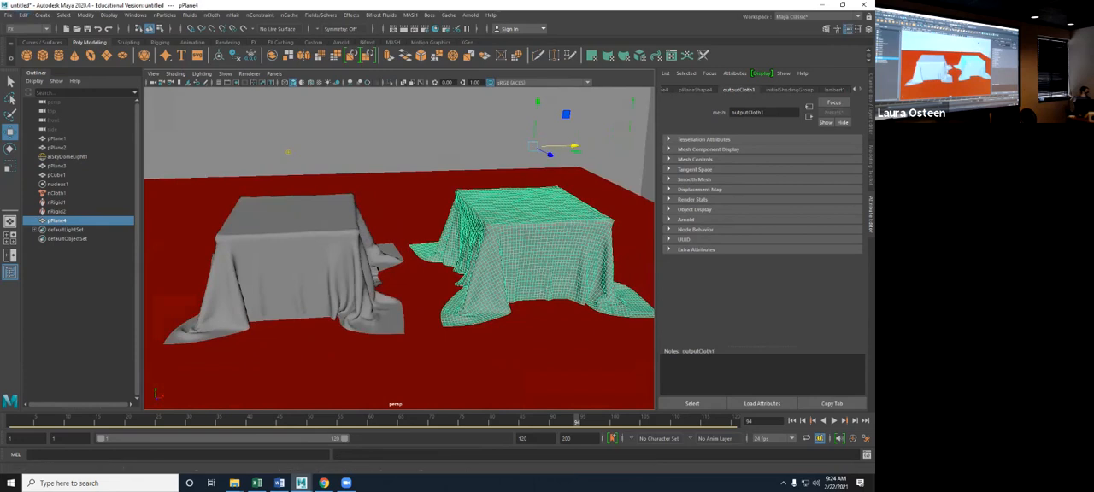
- Delete the construction history of the duplicated cloth
left_click(23, 15)
mouse_move(77, 122)
left_click(160, 132)
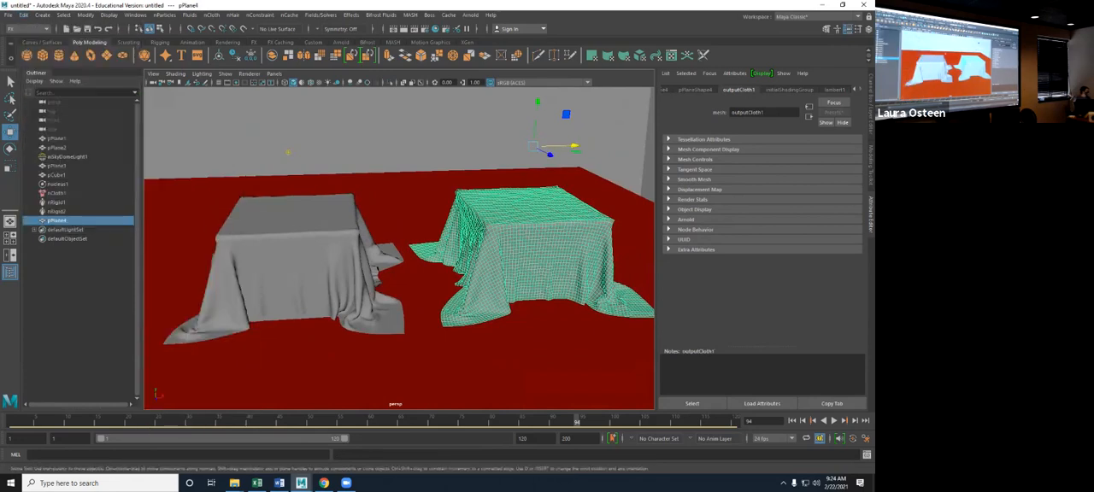
left_click_drag(376, 213, 419, 202, "alt")
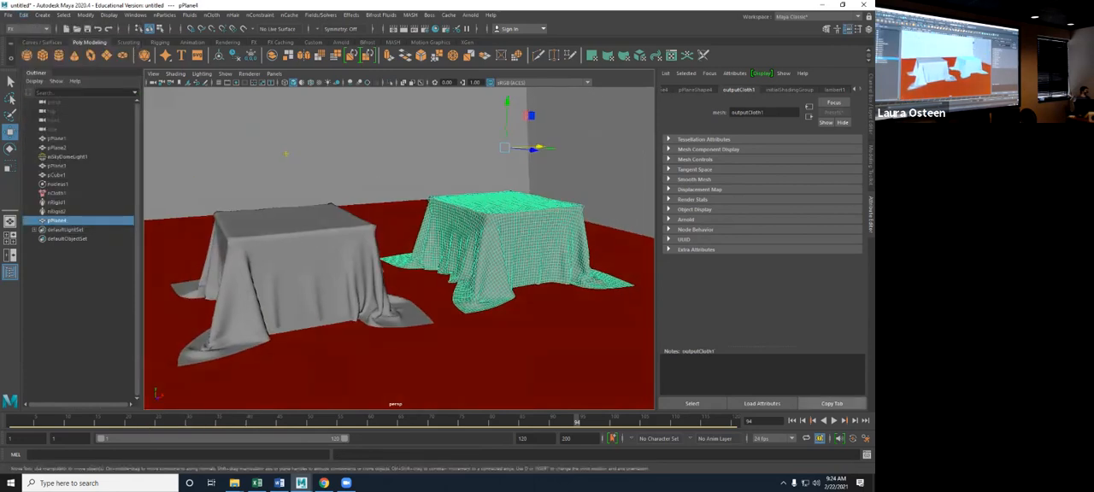
- Return to the first frame and set the Solver Display of nCloth1 to Collision Thickness to examine the cloth's thickness
left_click(791, 421)
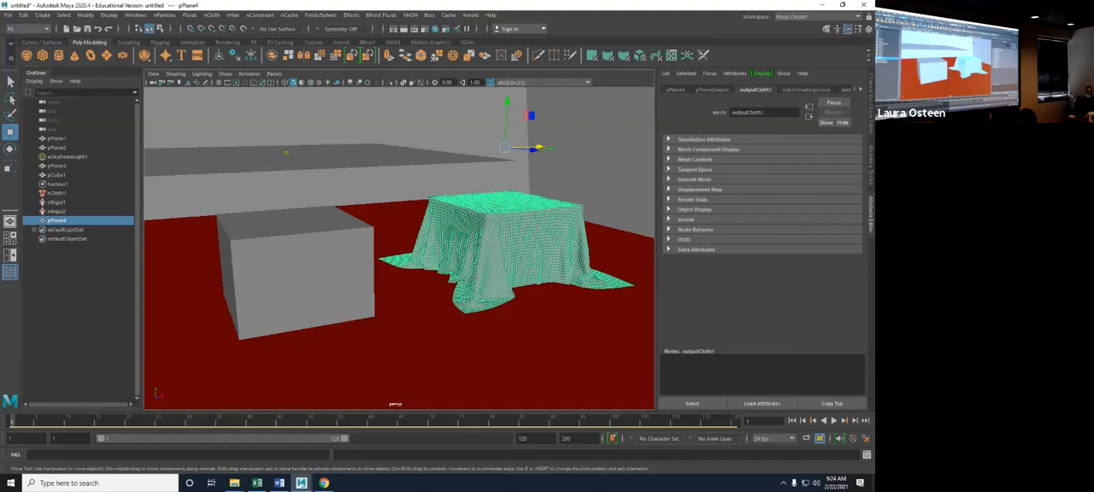
left_click(286, 153)
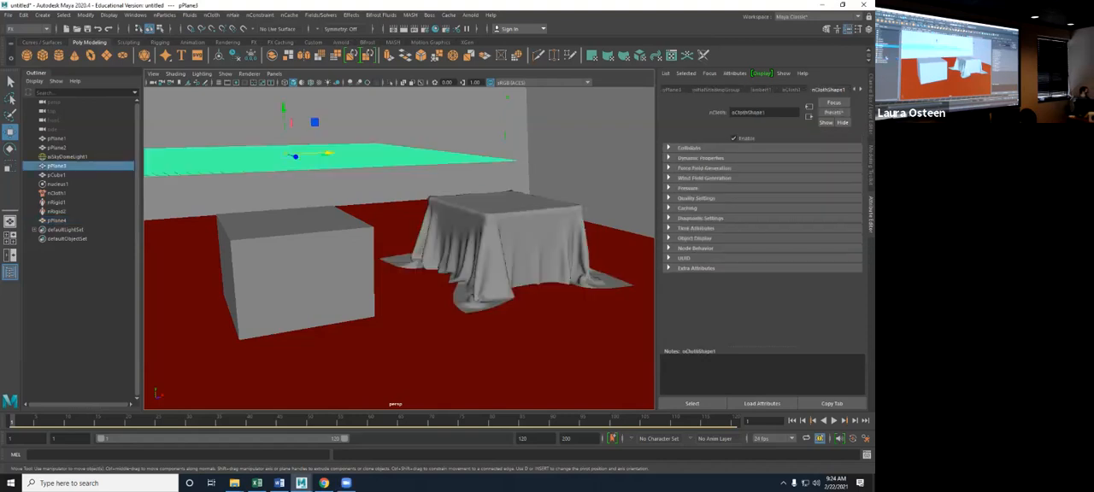
left_click(57, 192)
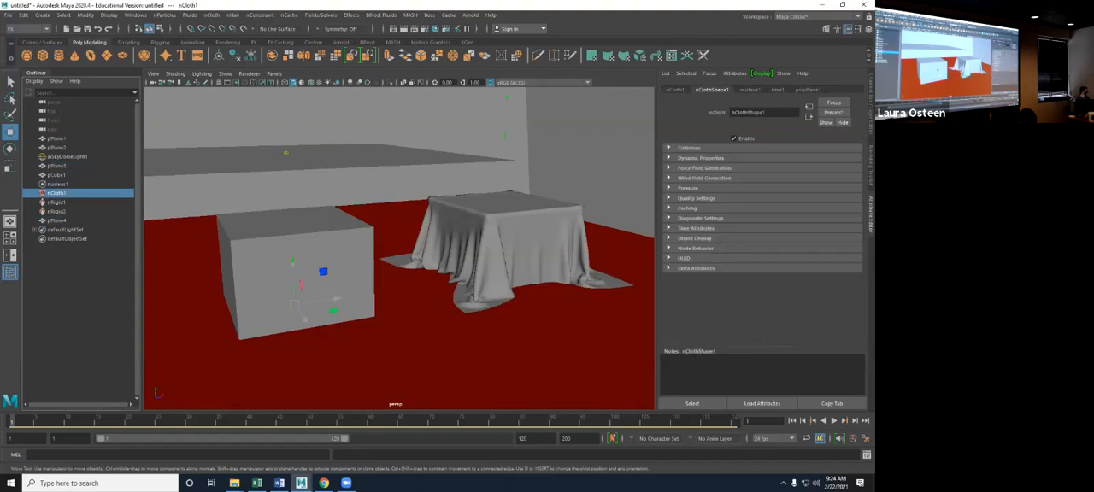
left_click(689, 148)
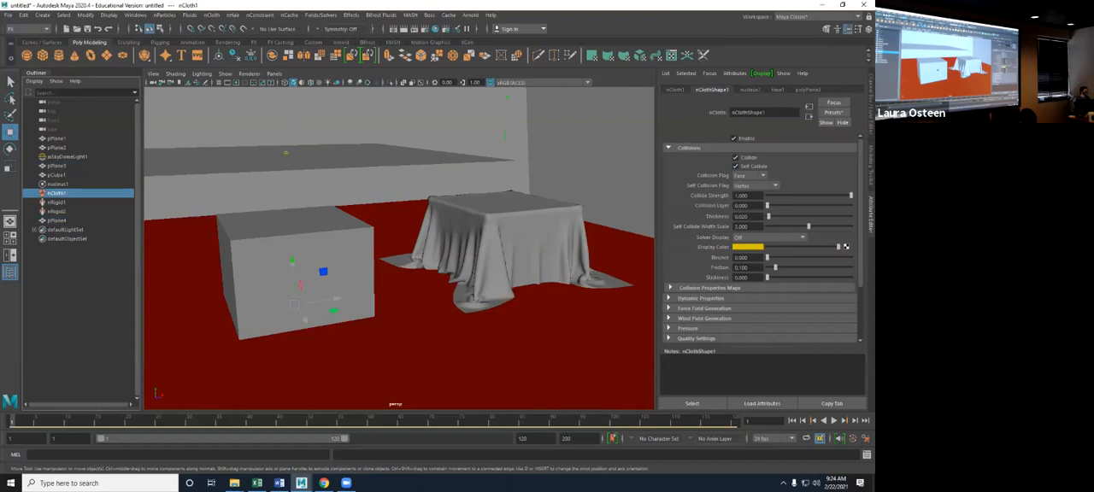
left_click(768, 237)
left_click(759, 257)
scroll(399, 248, "up", 5)
left_click_drag(399, 248, 410, 277, "alt")
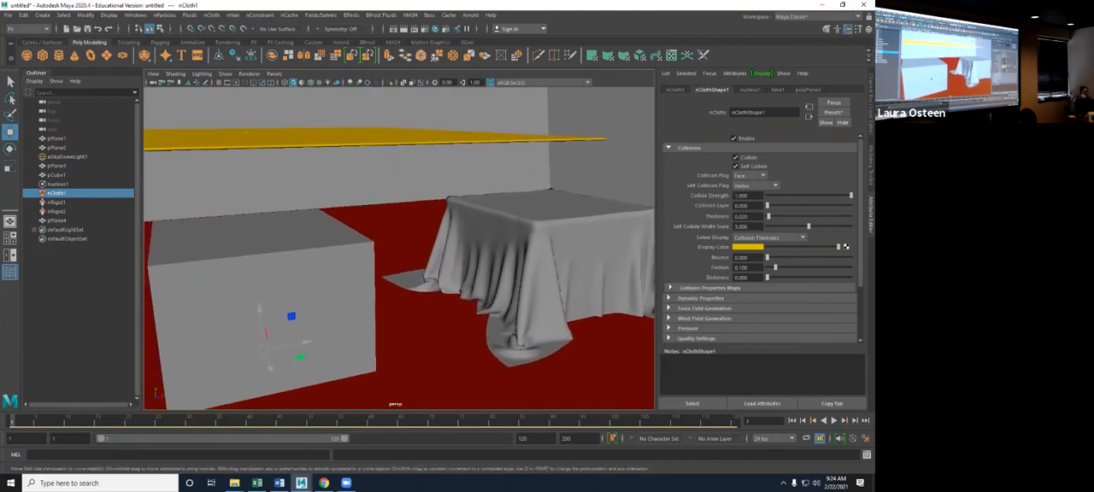
- Lower the nCloth's collision Thickness to about 0.005 and set its Solver Display to Off
scroll(399, 247, "down", 3)
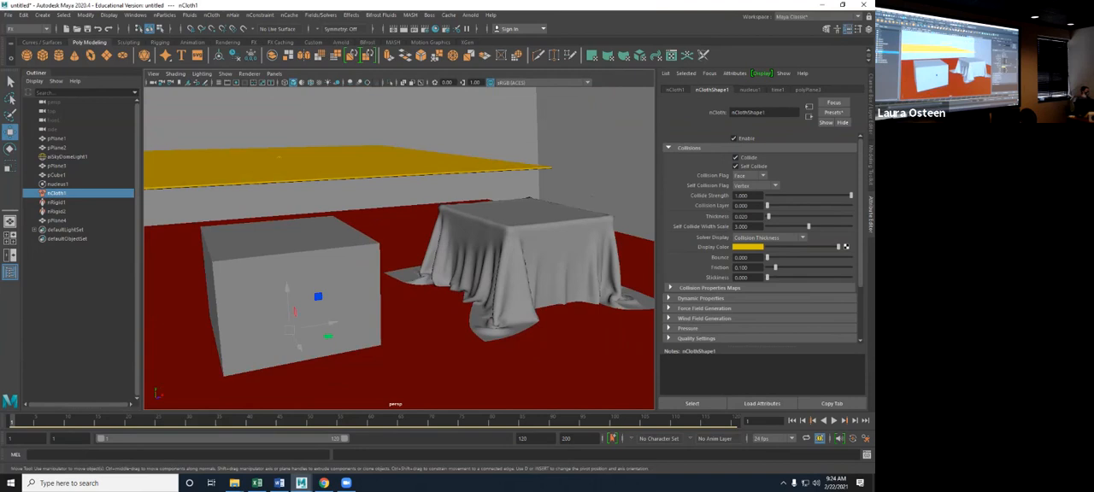
left_click_drag(769, 217, 766, 216)
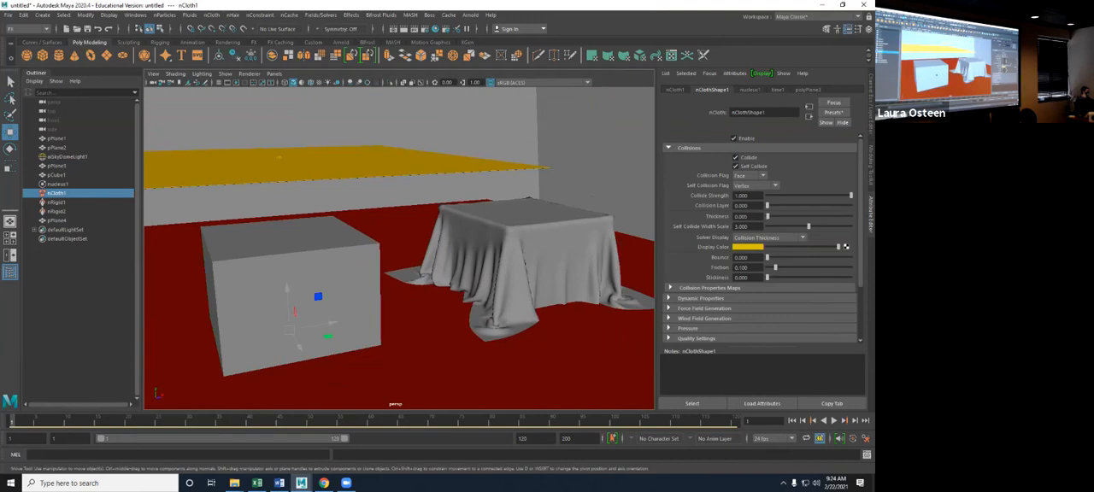
left_click(769, 237)
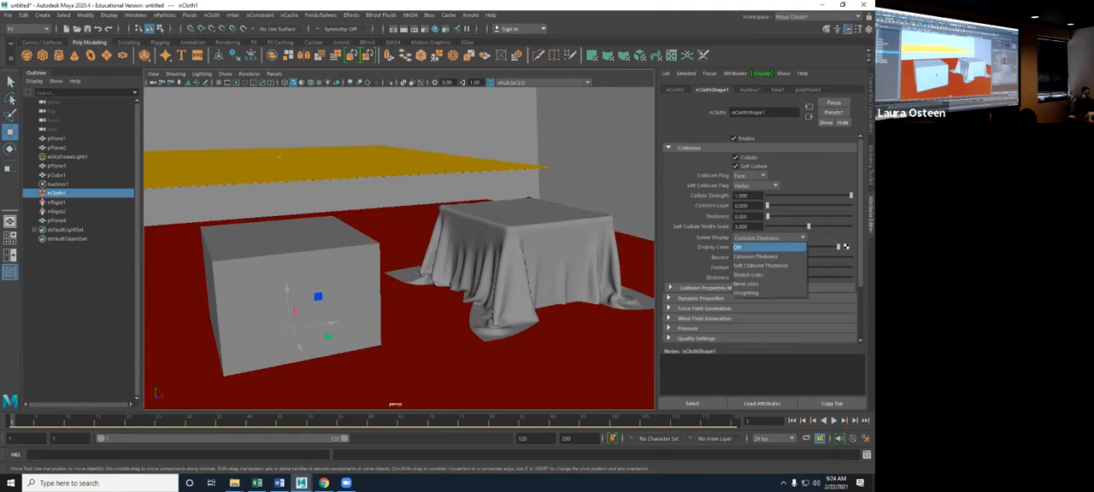
left_click(752, 247)
left_click_drag(419, 230, 389, 234, "alt")
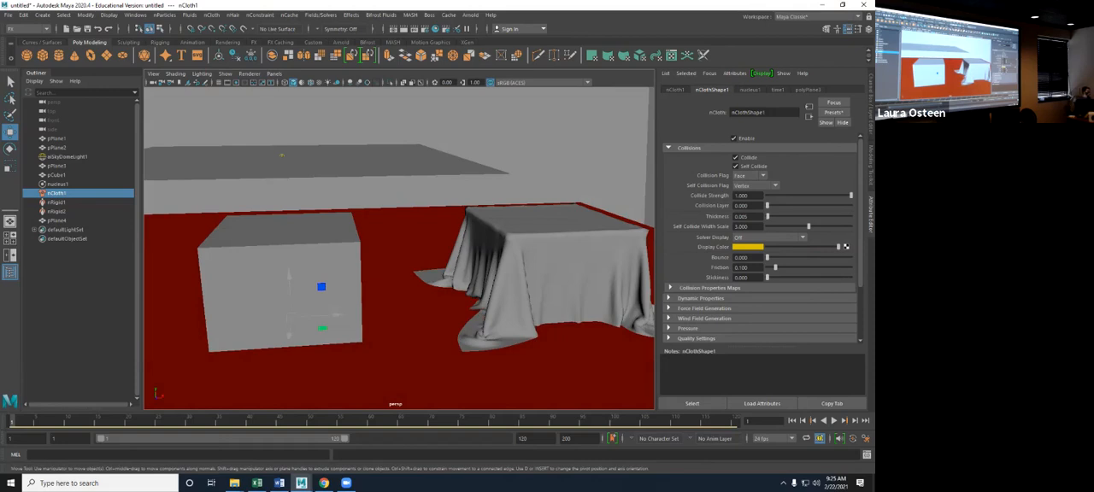
- Set the nCloth's Stretch Resistance to about 60.44 and run the simulation to about frame 60
left_click(669, 148)
left_click(669, 158)
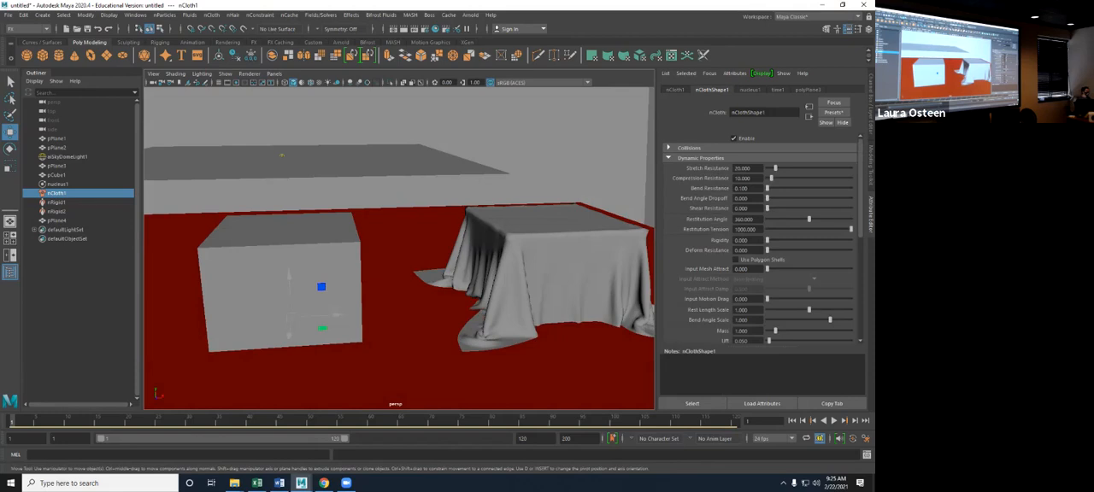
scroll(760, 239, "down", 1)
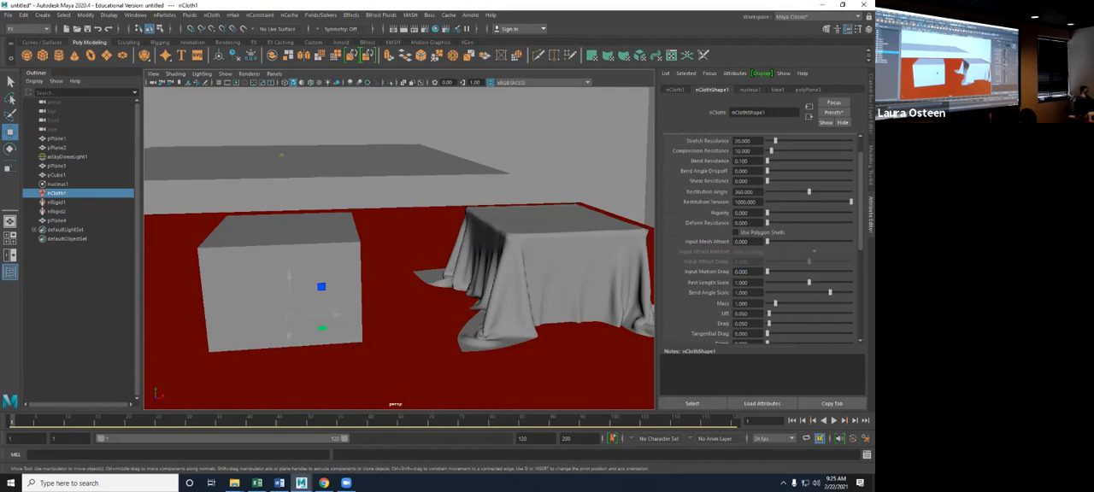
left_click_drag(775, 140, 791, 141)
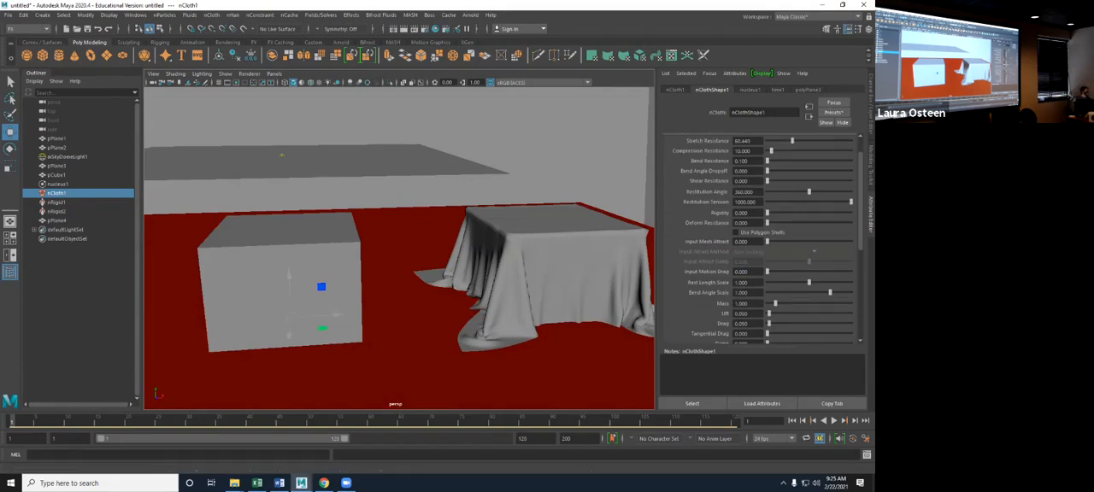
left_click(833, 420)
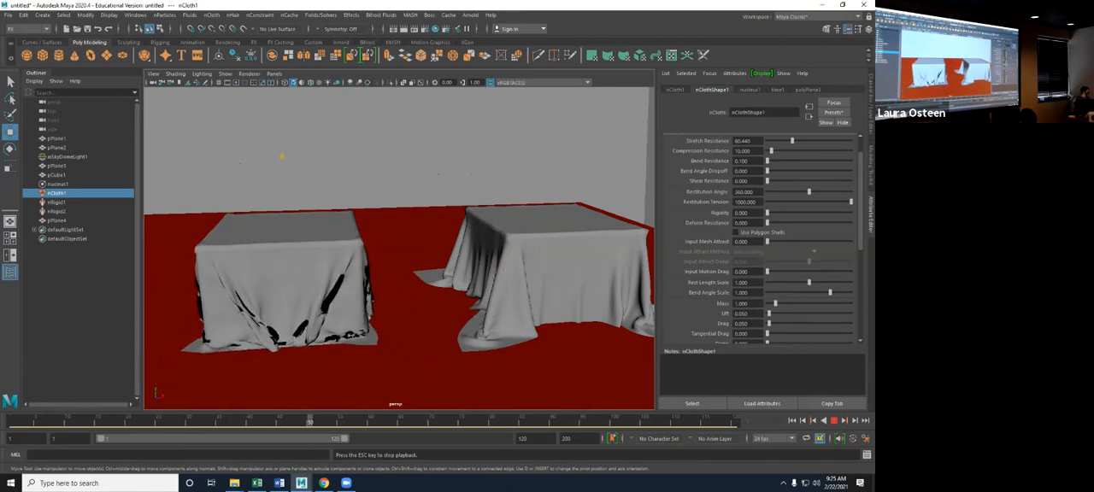
key("Escape")
mouse_move(399, 257)
left_mouse_down("alt")
mouse_move(424, 255)
mouse_move(333, 264)
mouse_move(406, 270)
mouse_move(395, 260)
left_mouse_up("alt")
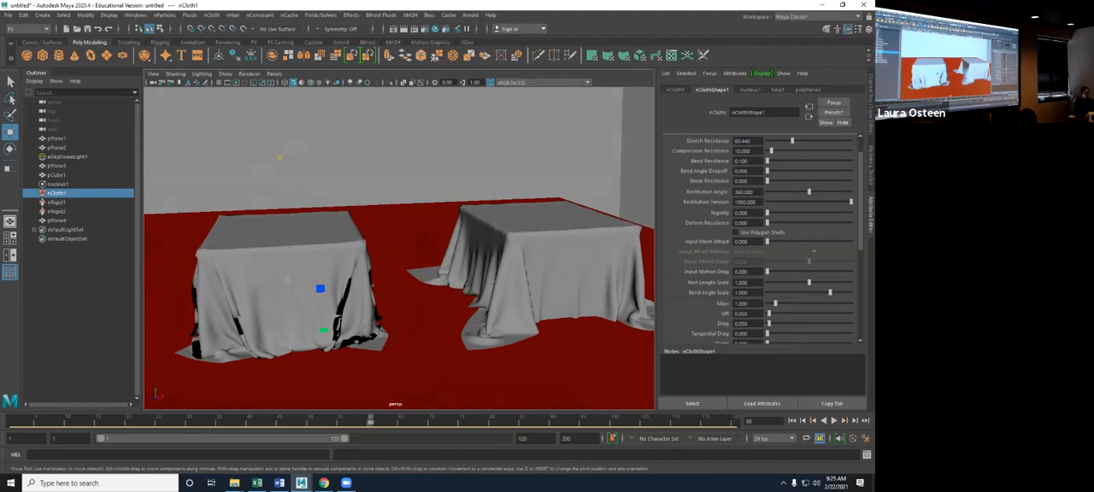
- Set the nCloth's collision Thickness to about 0.022 and rerun the simulation from the first frame to about frame 56
scroll(763, 240, "up", 2)
left_click(688, 148)
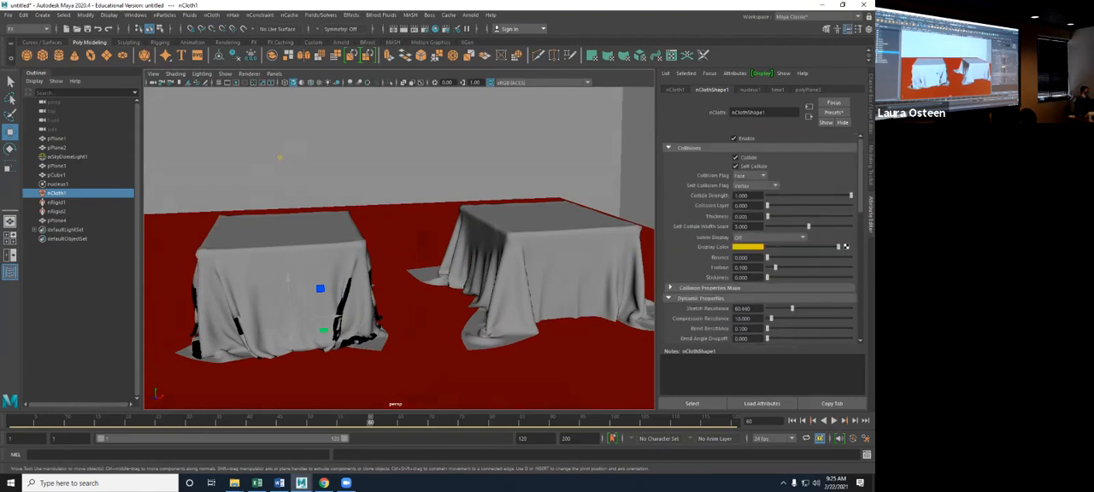
left_click_drag(767, 216, 768, 216)
left_click(792, 420)
left_click(834, 421)
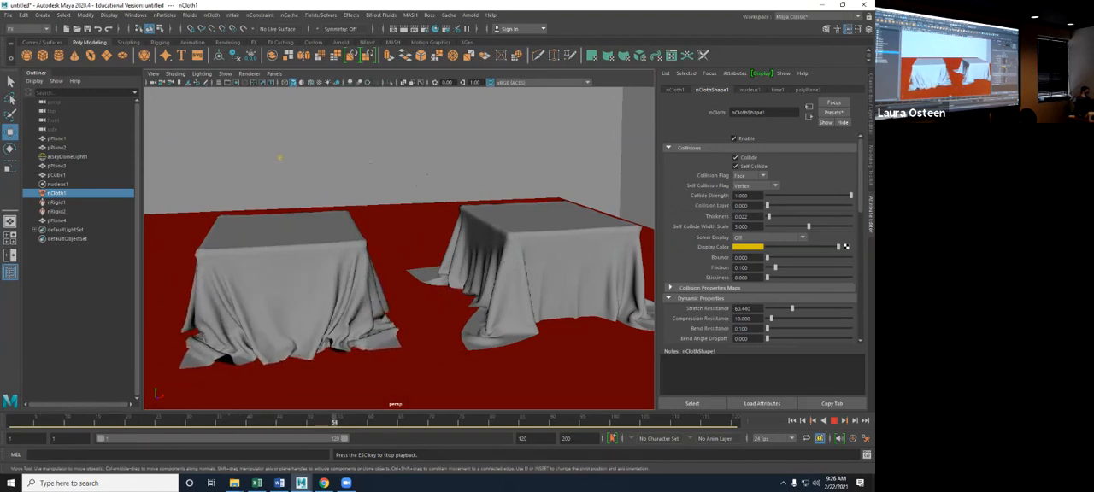
key("Escape")
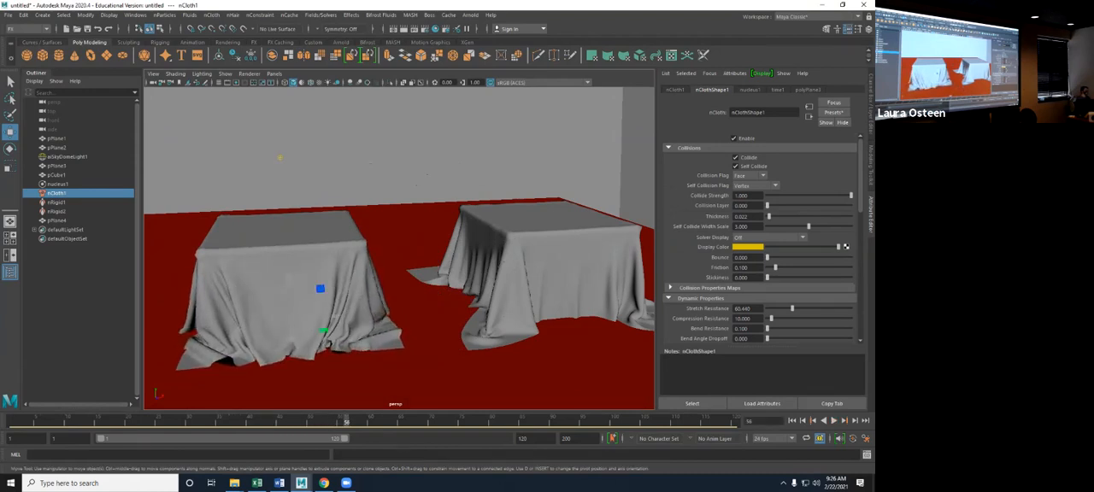
- Review the nCloth's Dynamic Properties and return the timeline to the first frame
scroll(760, 239, "down", 4)
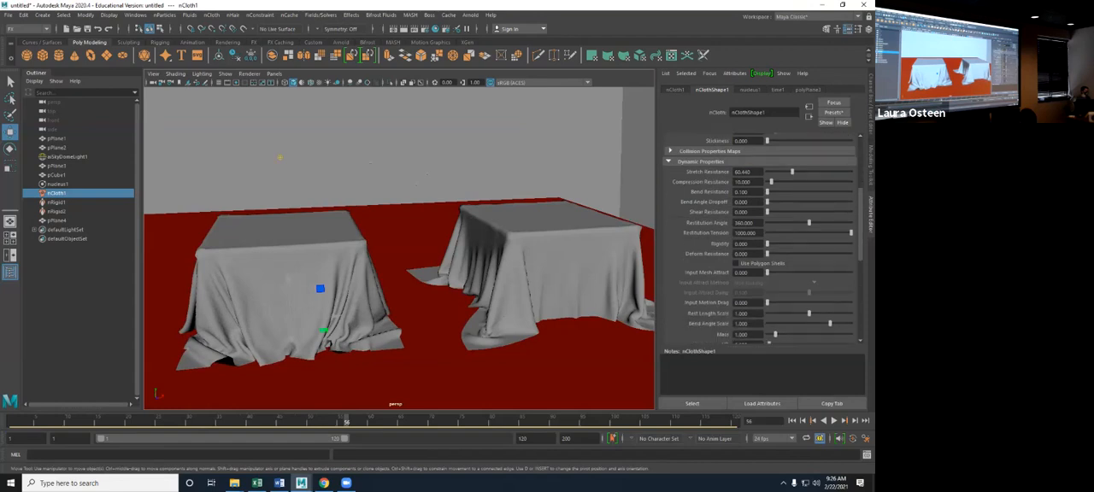
scroll(761, 240, "up", 4)
scroll(761, 239, "down", 4)
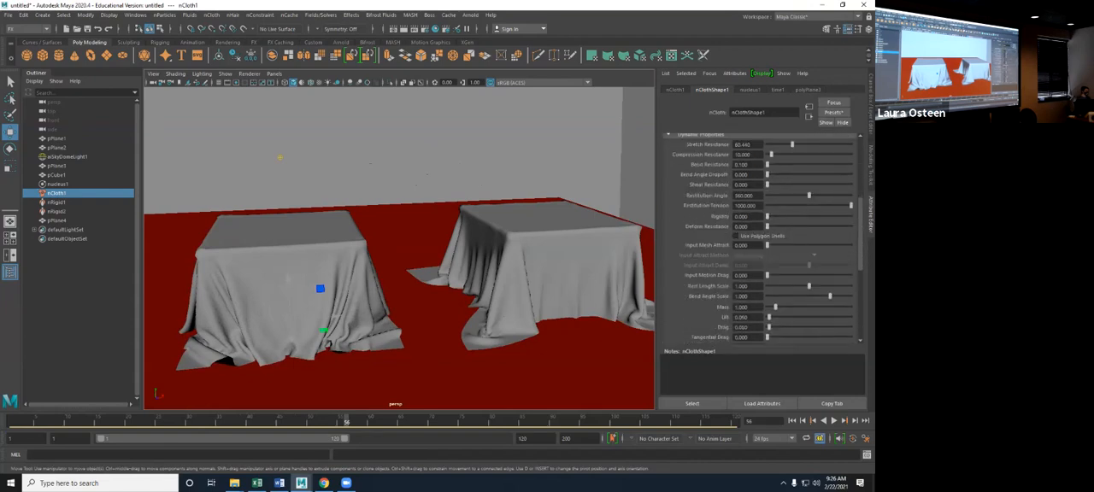
left_click(792, 420)
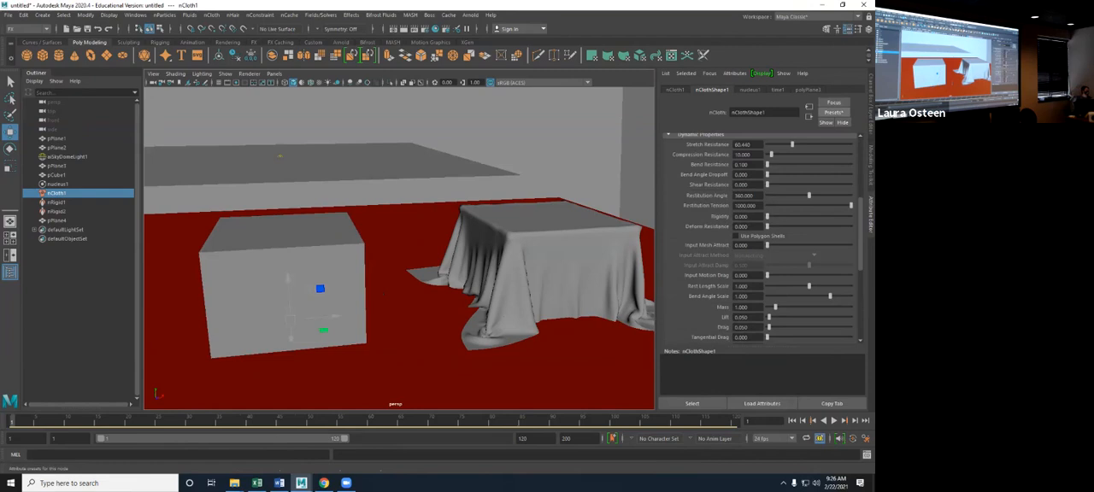
- Replace the nCloth settings with the chainMail preset, run the simulation to about frame 47, and examine the drape from above and the front
left_click(833, 112)
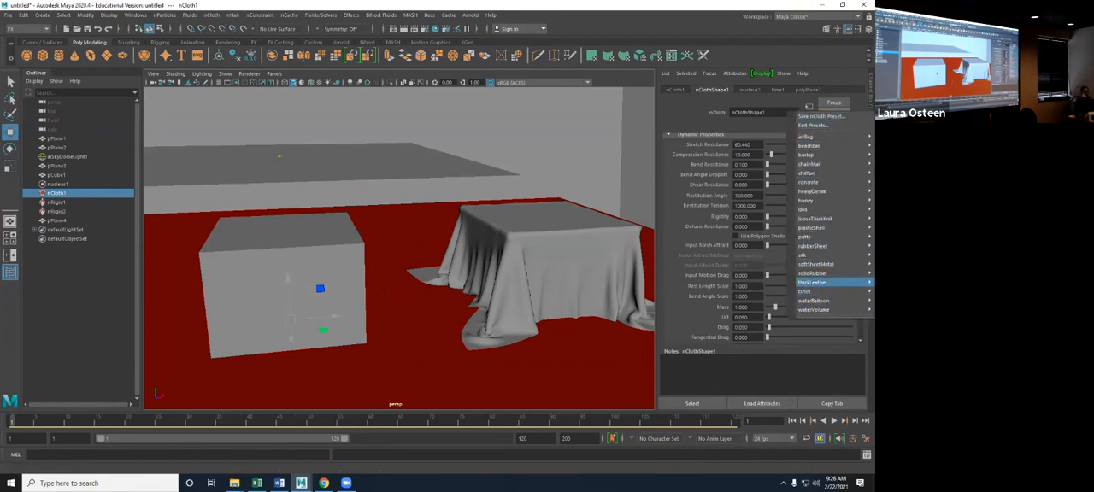
mouse_move(812, 282)
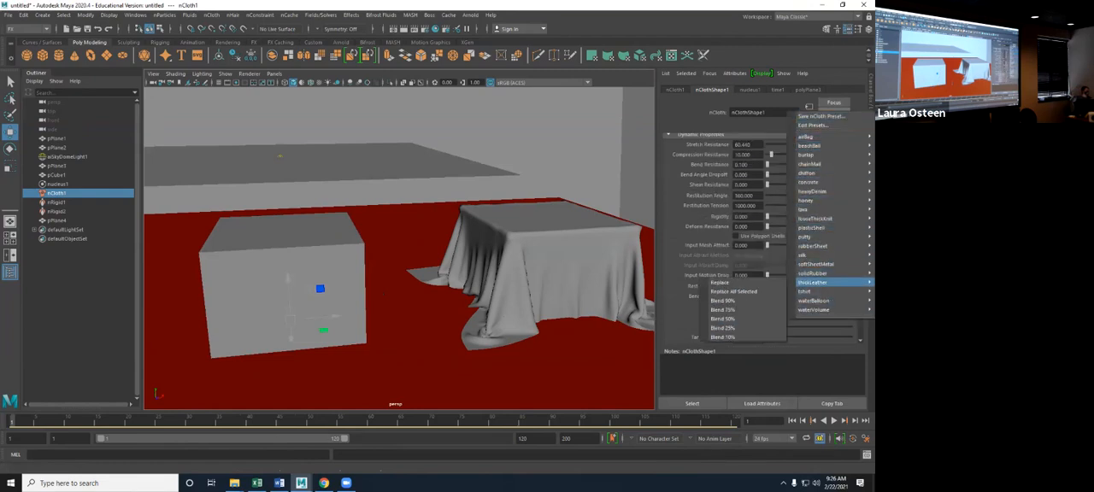
mouse_move(811, 163)
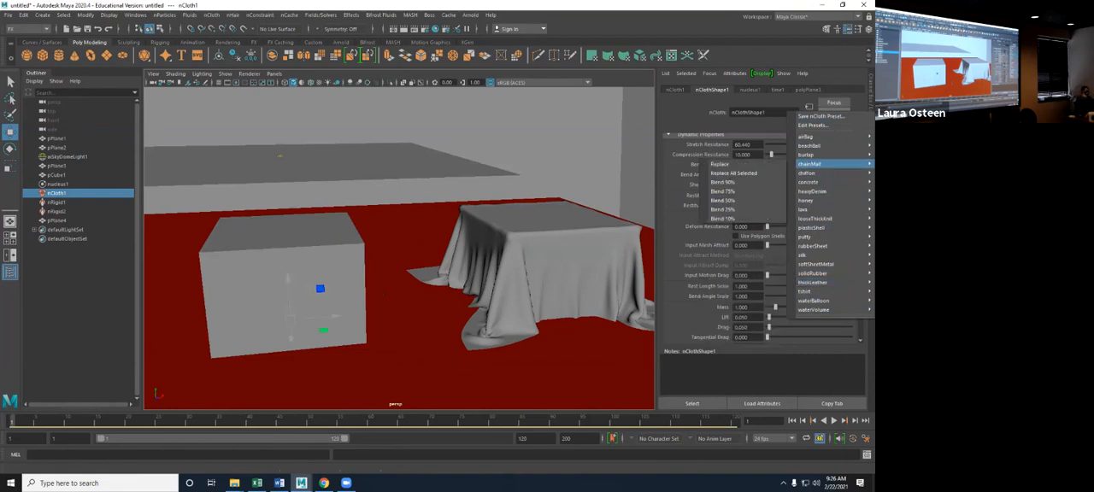
left_click(726, 163)
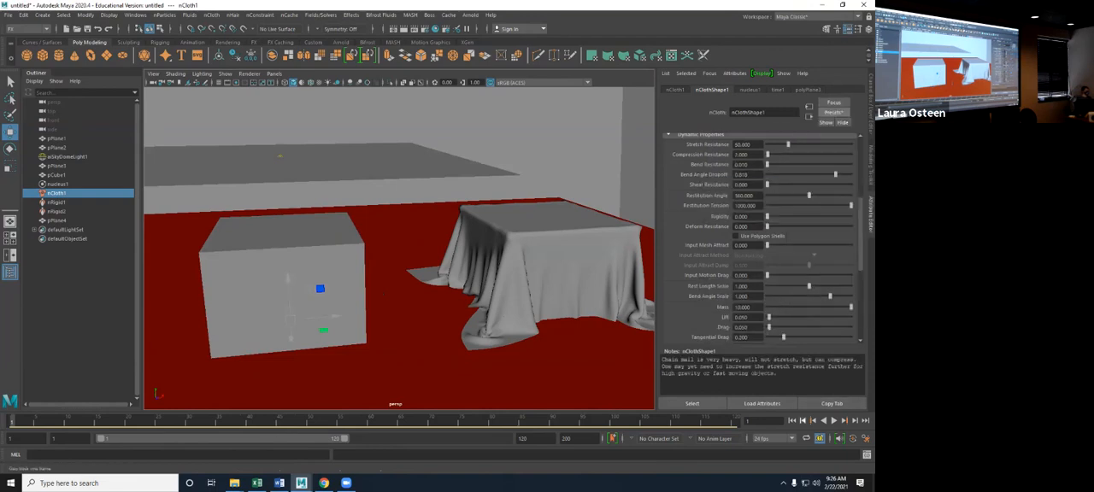
left_click(833, 420)
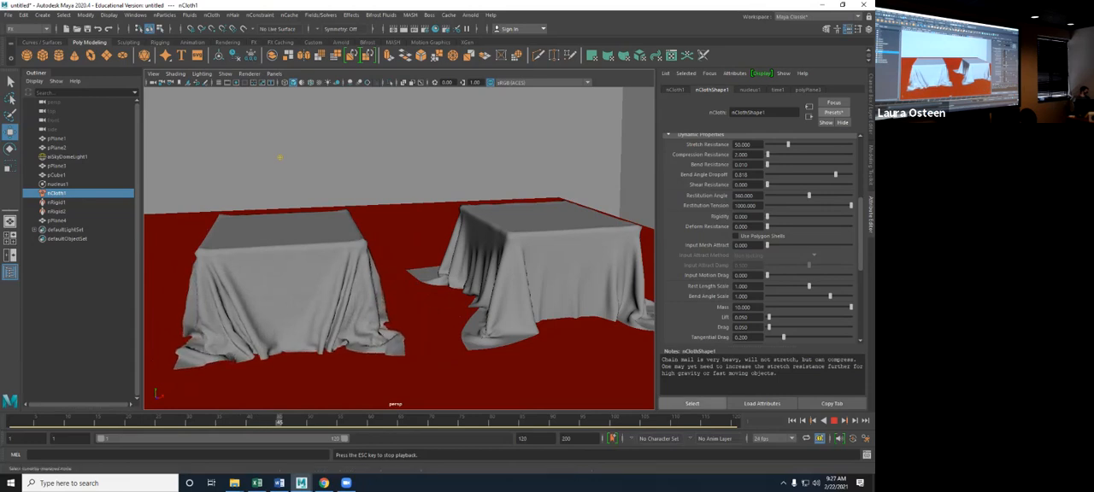
key("Escape")
left_click_drag(384, 231, 427, 256, "alt")
left_click_drag(284, 196, 281, 172, "alt")
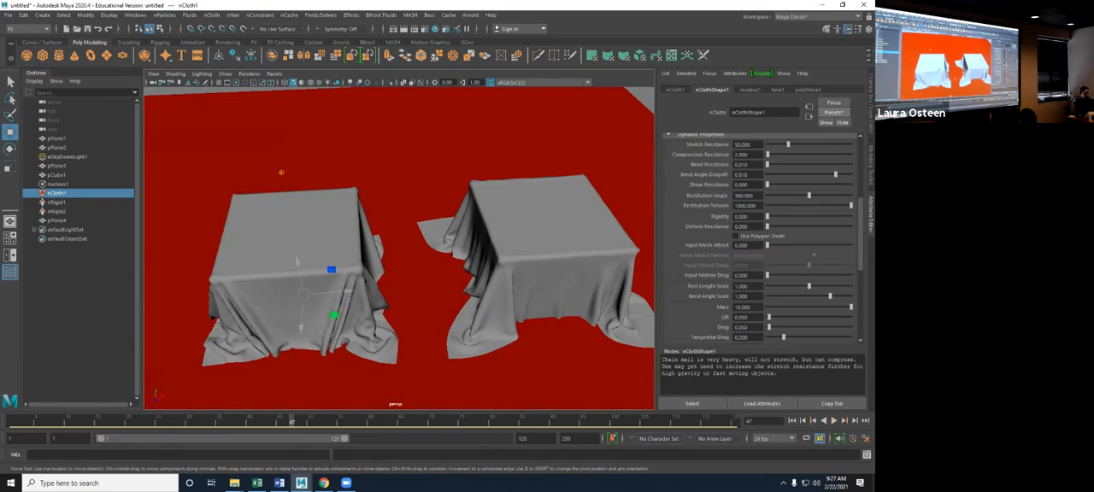
mouse_move(280, 172)
left_mouse_down("alt")
mouse_move(288, 161)
mouse_move(277, 151)
mouse_move(287, 169)
left_mouse_up("alt")
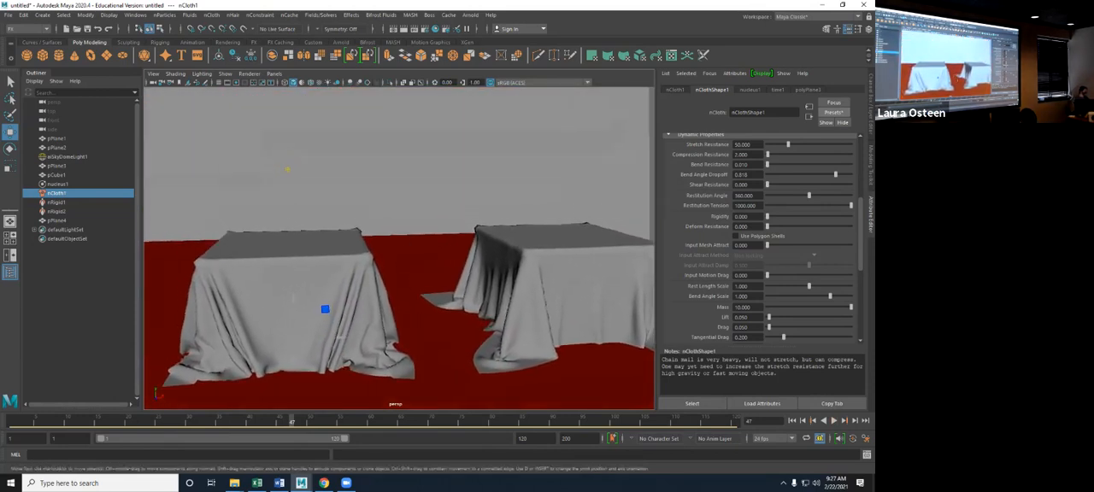
- Replace the nCloth settings with the concrete preset, run the simulation from the first frame to about frame 42, and return to the start
left_click(833, 112)
mouse_move(810, 183)
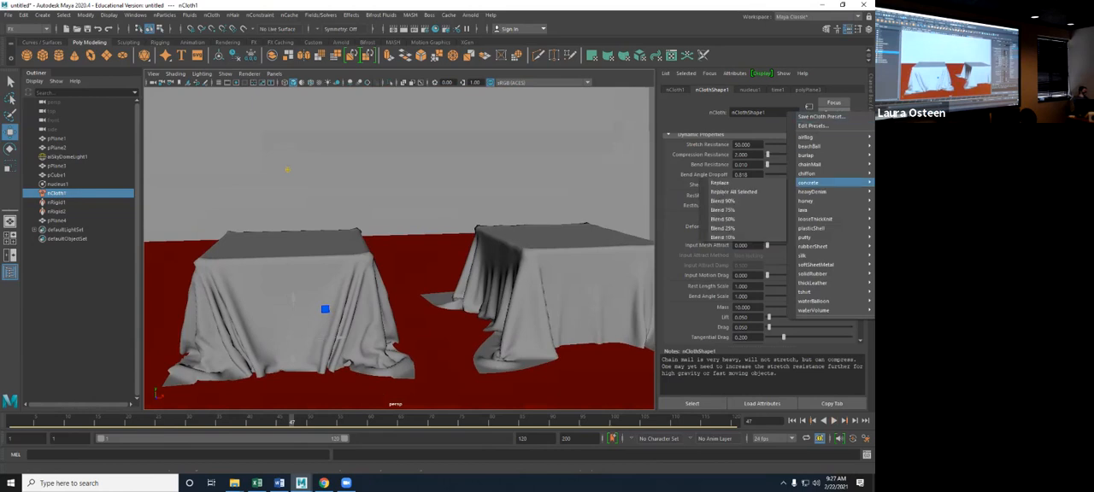
left_click(720, 183)
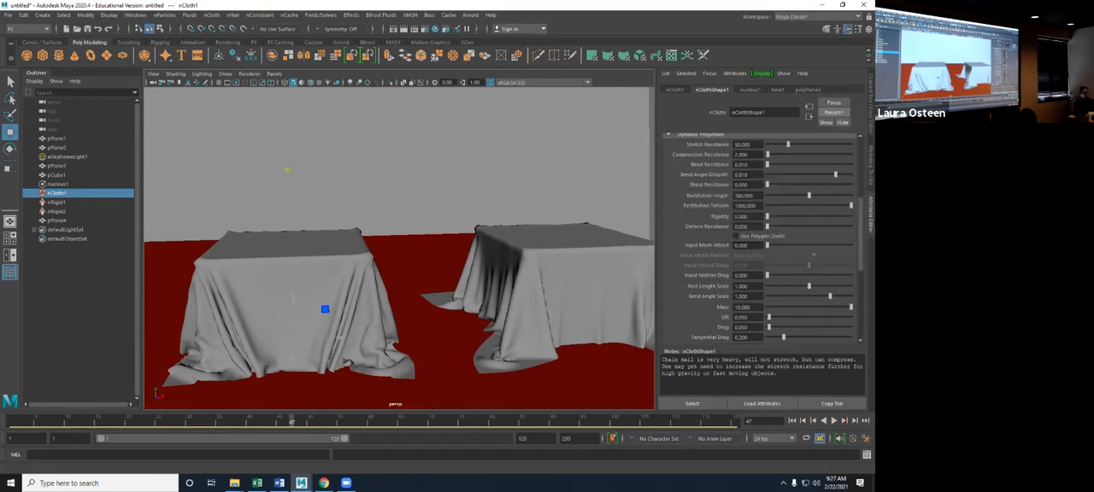
left_click(793, 421)
left_click(834, 421)
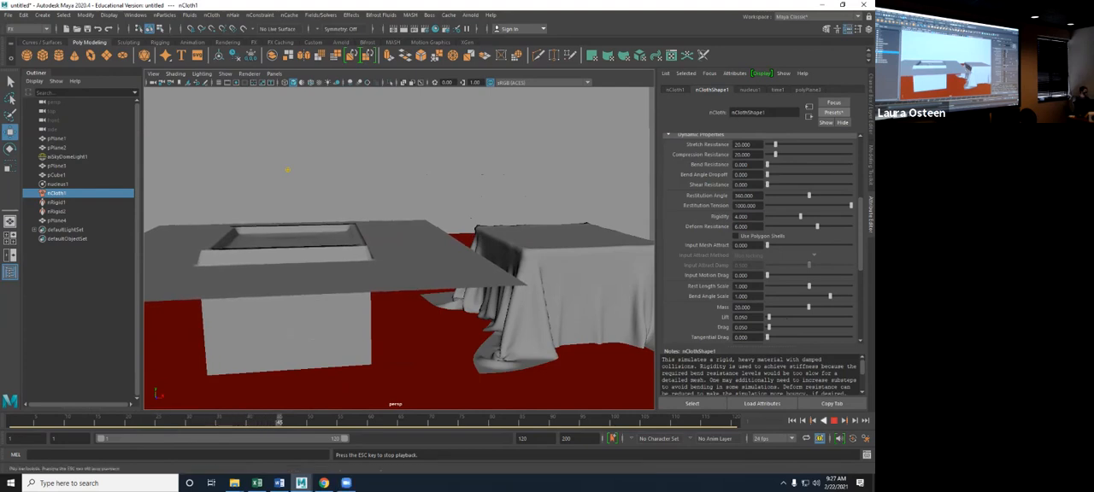
key("Escape")
key("alt+shift+v")
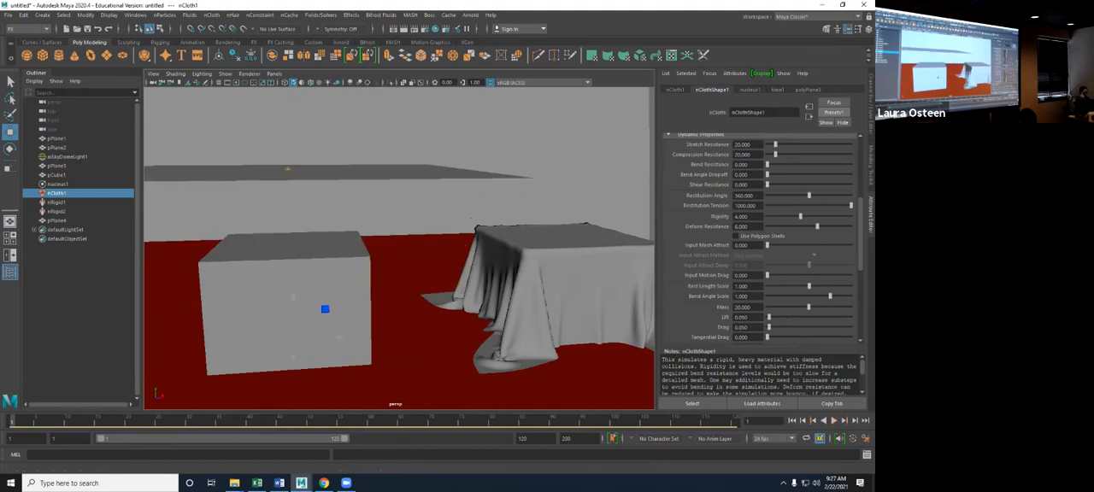
- Replace the nCloth settings with the honey preset, review its dynamic properties, and run the simulation to about frame 24
left_click(834, 112)
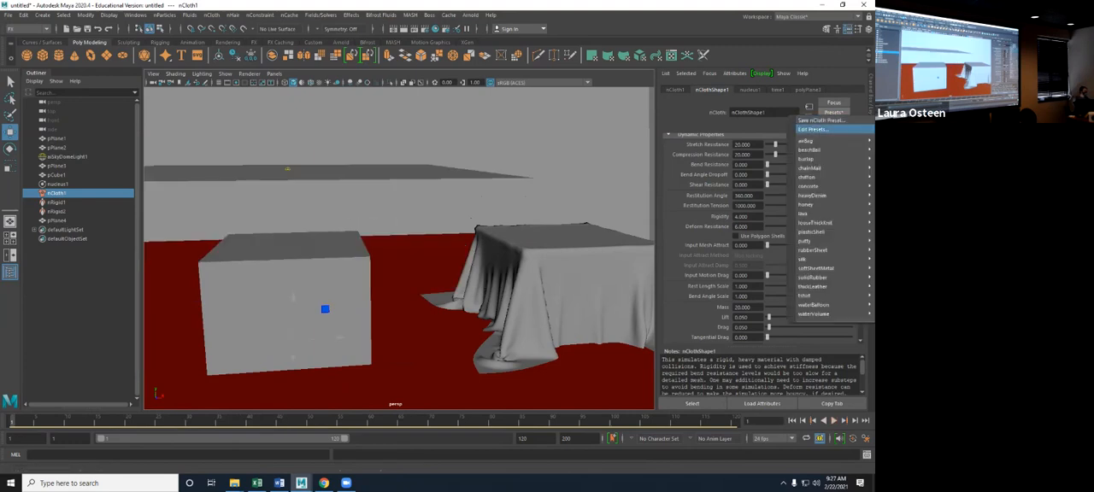
mouse_move(806, 140)
mouse_move(812, 213)
left_click(723, 205)
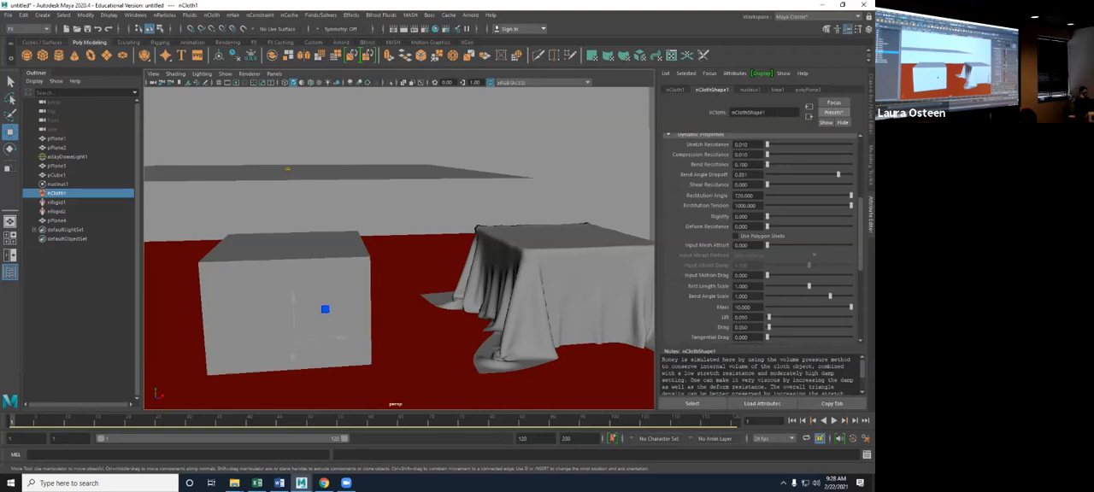
scroll(761, 239, "down", 3)
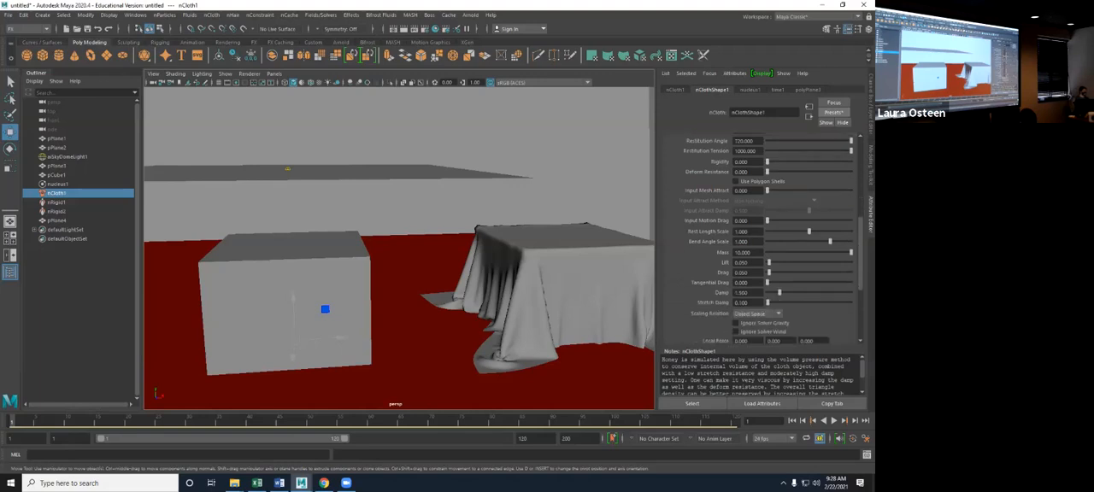
key("alt+v")
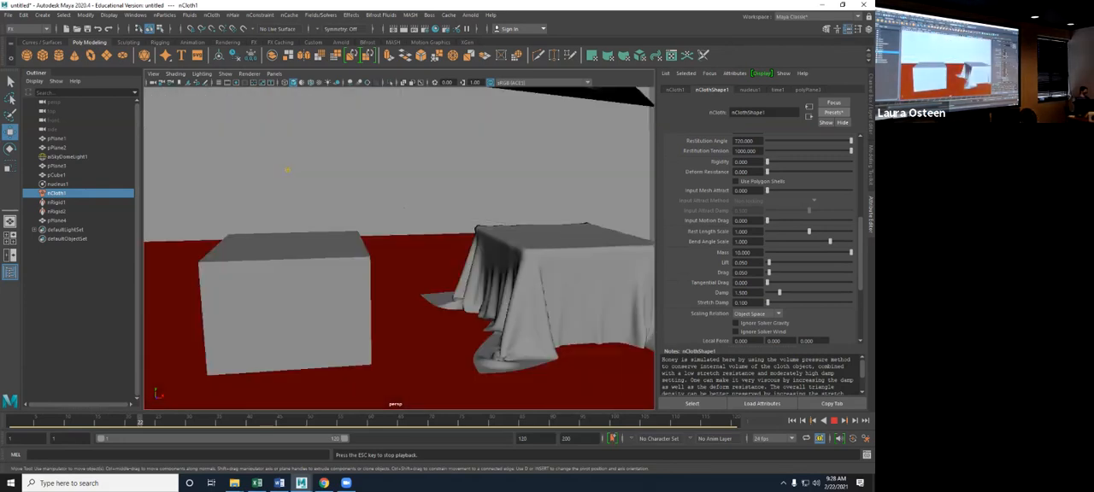
left_click(834, 421)
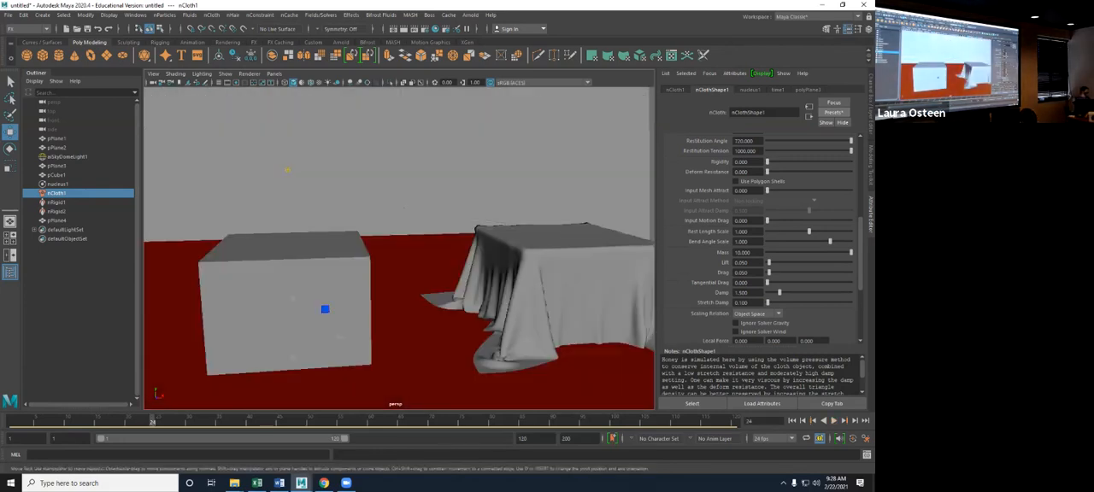
- Examine the honey simulation's deformed mesh above the cubes with the cloth plane selected, and return the timeline to the first frame
scroll(389, 273, "down", 12)
left_click_drag(387, 273, 380, 301, "alt")
scroll(381, 301, "up", 2)
scroll(399, 265, "up", 3)
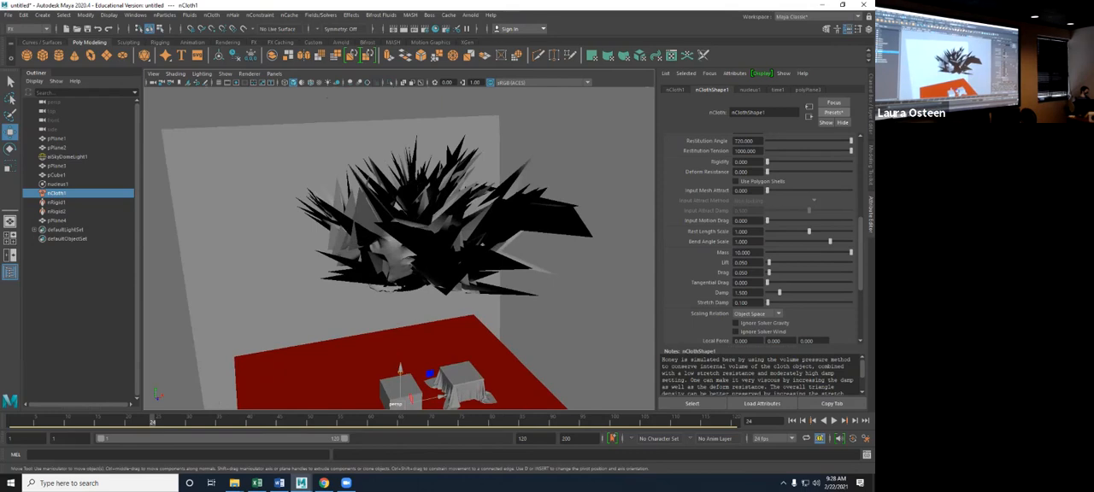
left_click(419, 243)
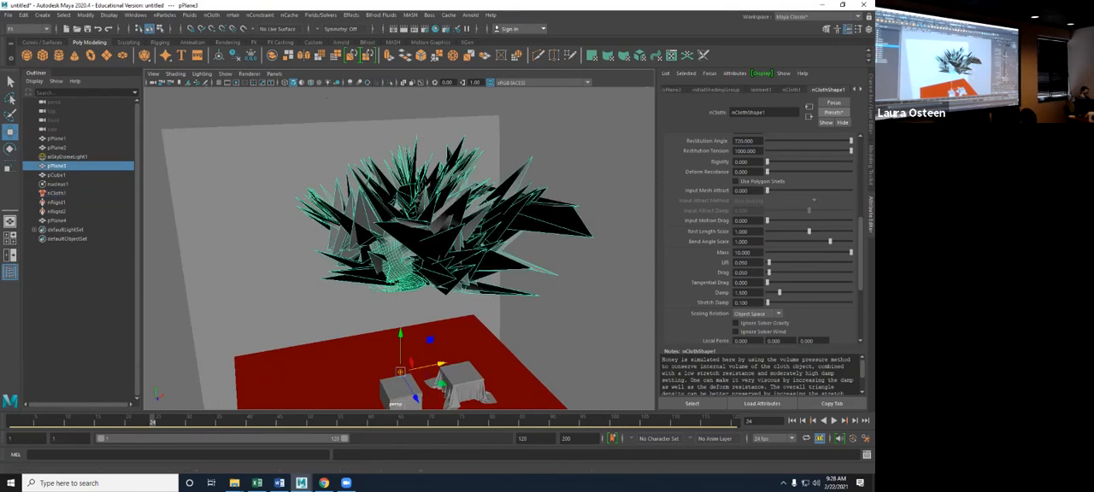
left_click(792, 420)
scroll(761, 248, "up", 8)
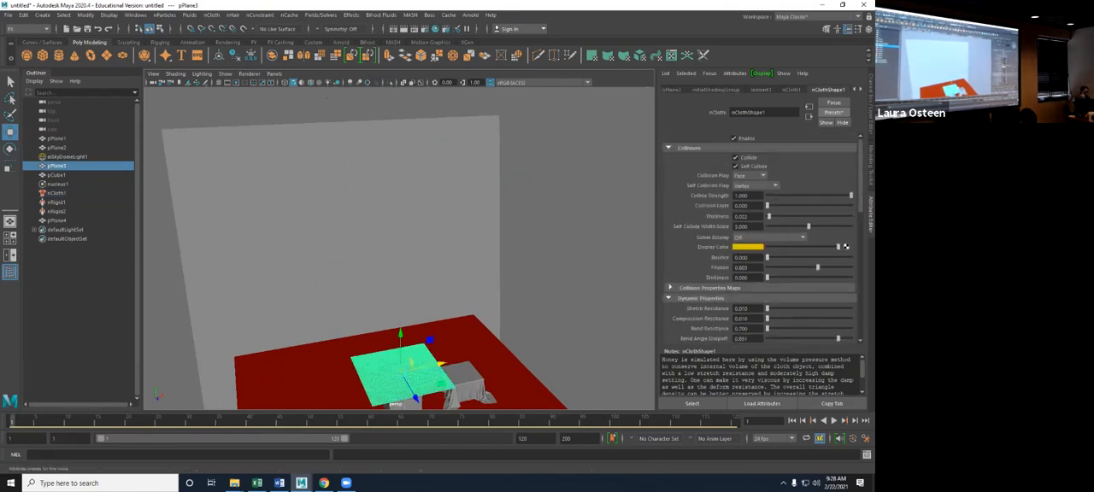
- Replace the nCloth settings with the looseThickKnit preset and review its dynamic properties
left_click(834, 112)
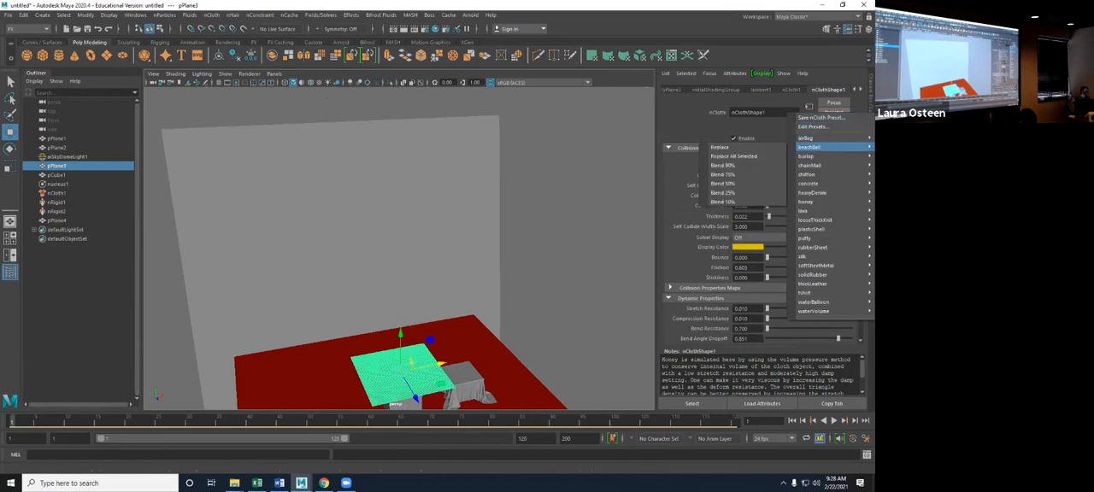
mouse_move(808, 182)
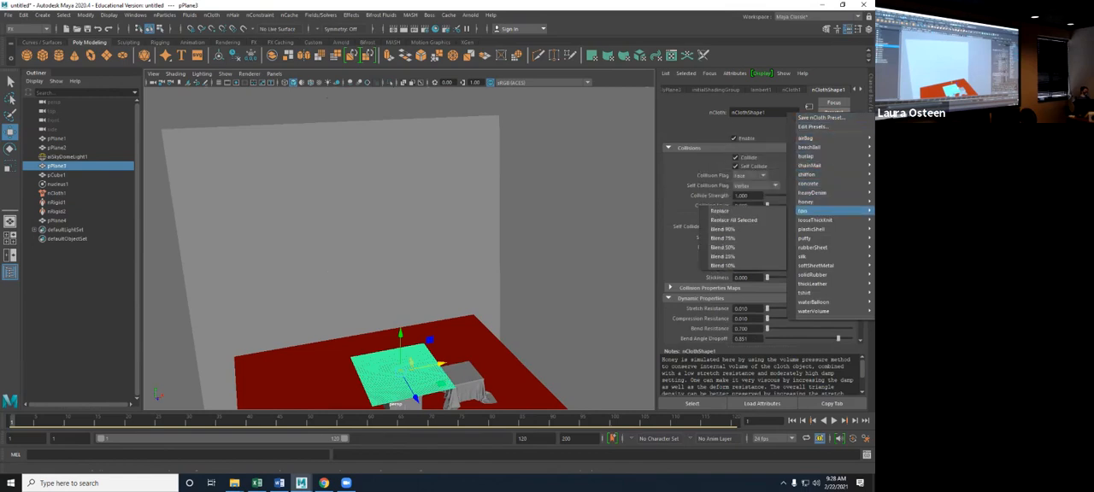
mouse_move(814, 219)
left_click(721, 219)
left_click_drag(564, 346, 571, 310, "alt")
scroll(571, 310, "up", 5)
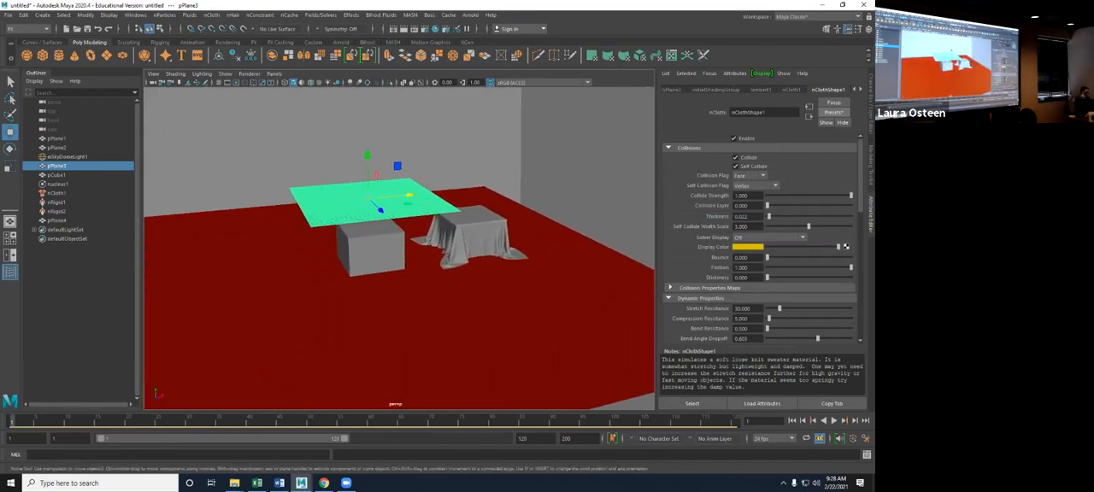
scroll(399, 247, "up", 5)
scroll(399, 248, "up", 2)
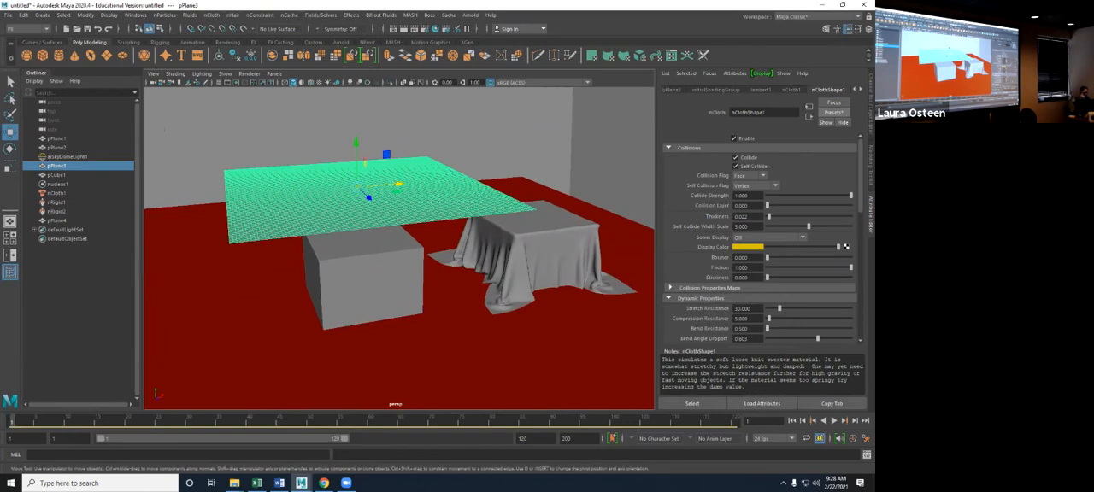
scroll(760, 239, "down", 10)
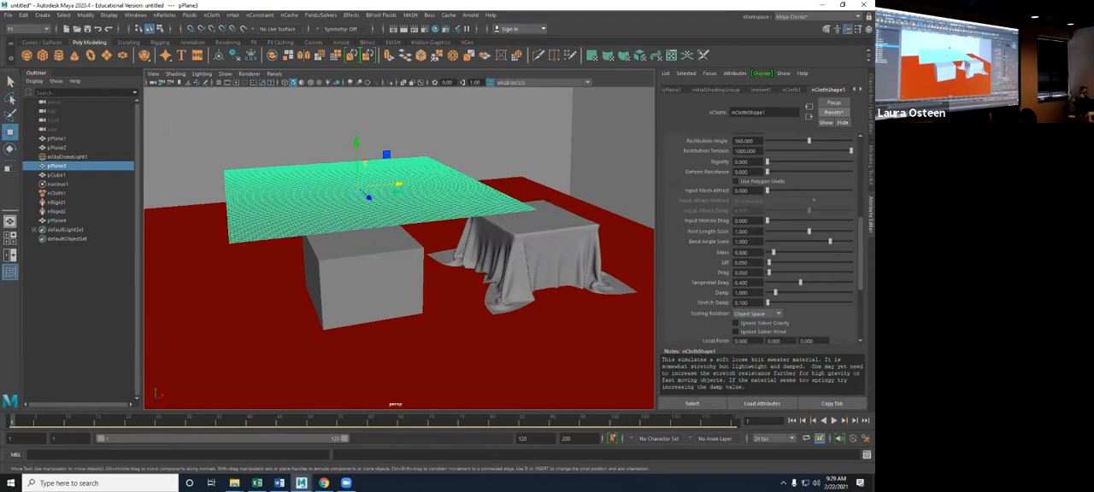
- Run the loose-knit simulation to about frame 52 with the cloth deselected, and examine the drape up close with the cloth plane reselected
left_click(834, 420)
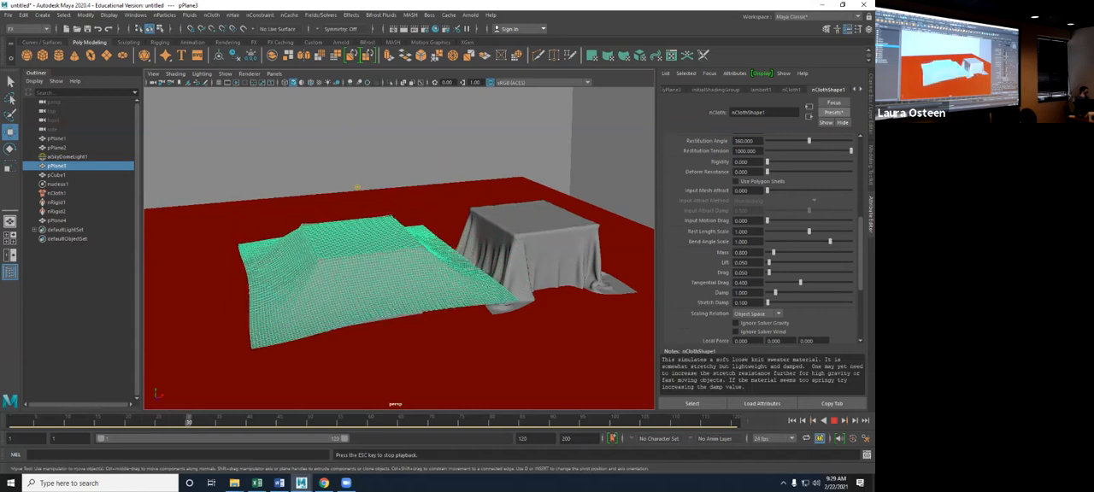
left_click(67, 156)
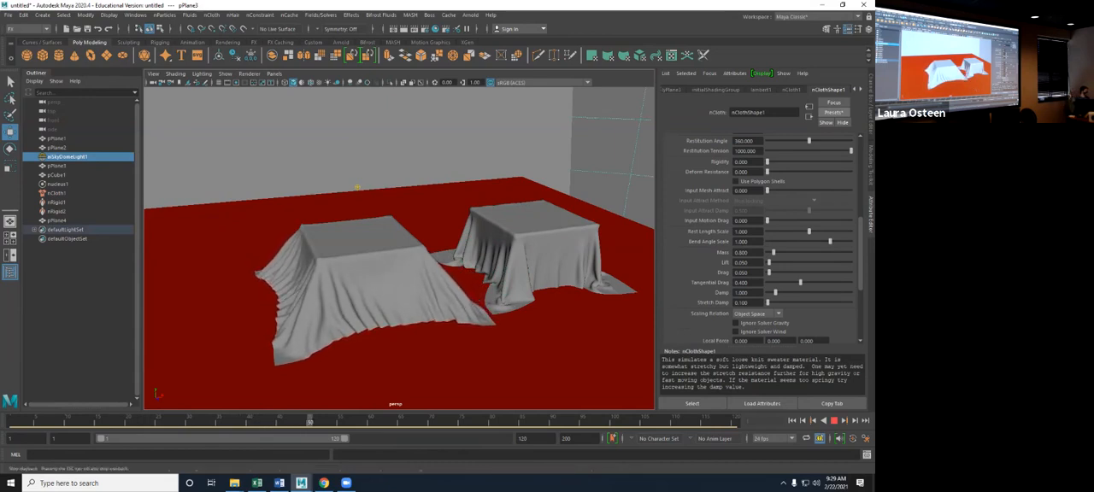
key("Escape")
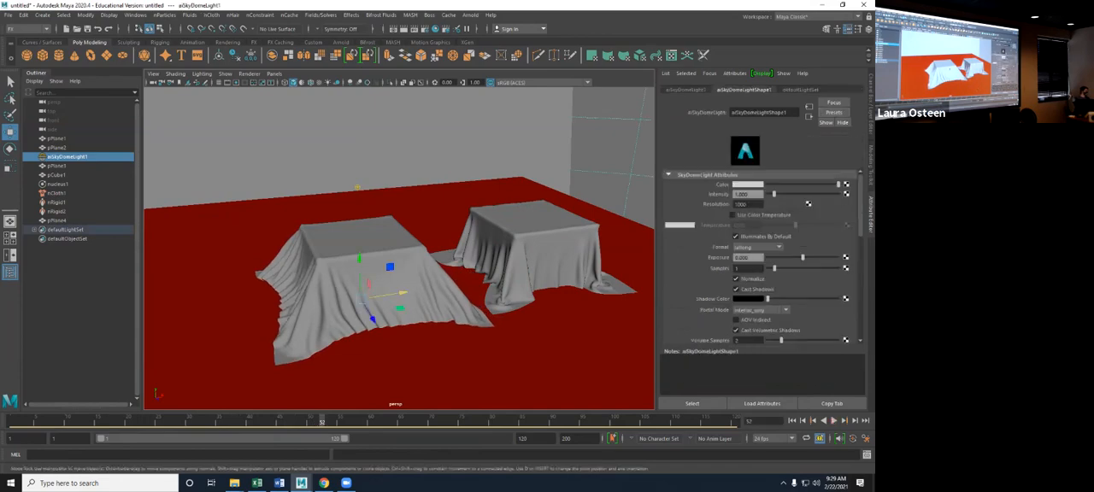
left_click(372, 278)
left_click_drag(372, 278, 286, 284, "alt")
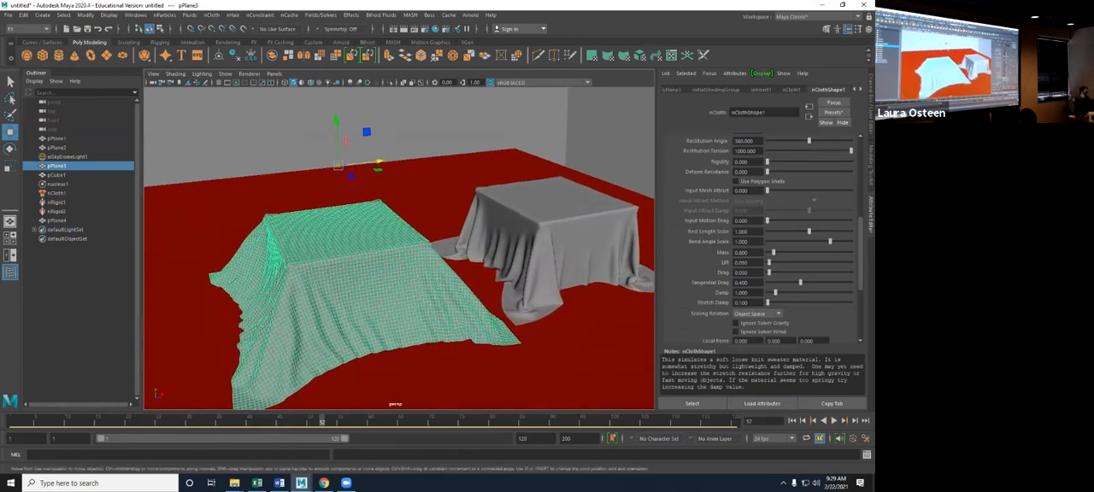
middle_click_drag(286, 284, 320, 304, "alt")
- Blend 25% of the tshirt preset into the cloth's settings, return to the first frame, and review the dynamic properties
left_click(834, 112)
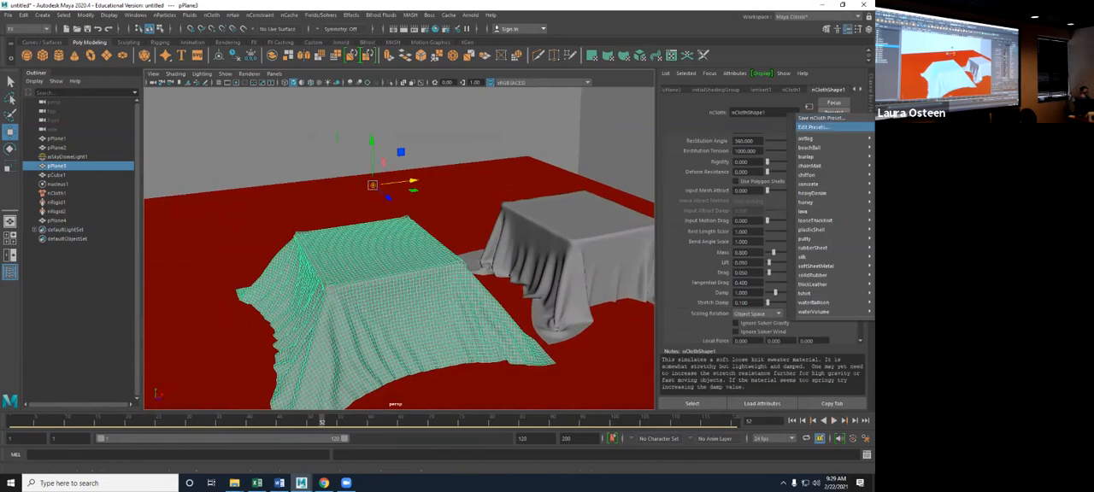
mouse_move(812, 230)
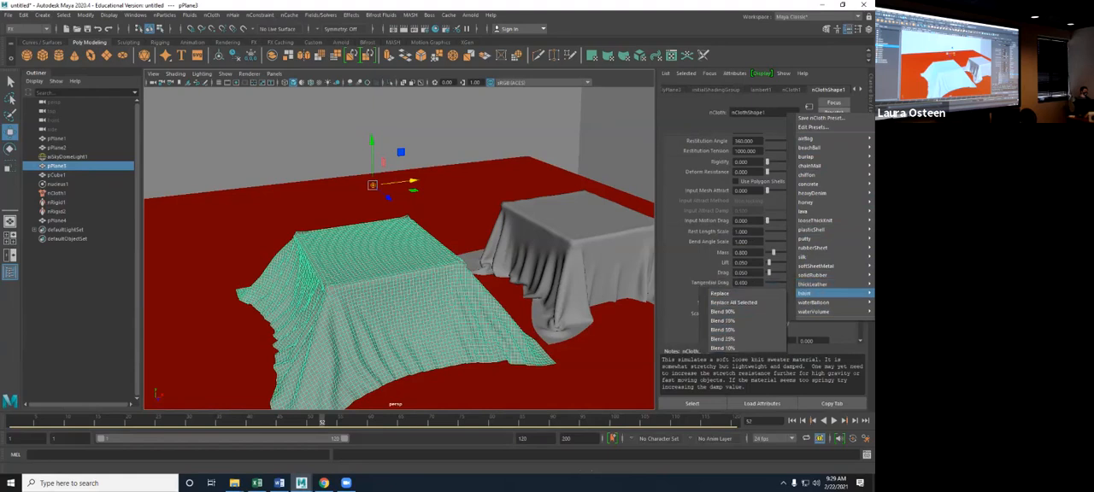
left_click(722, 338)
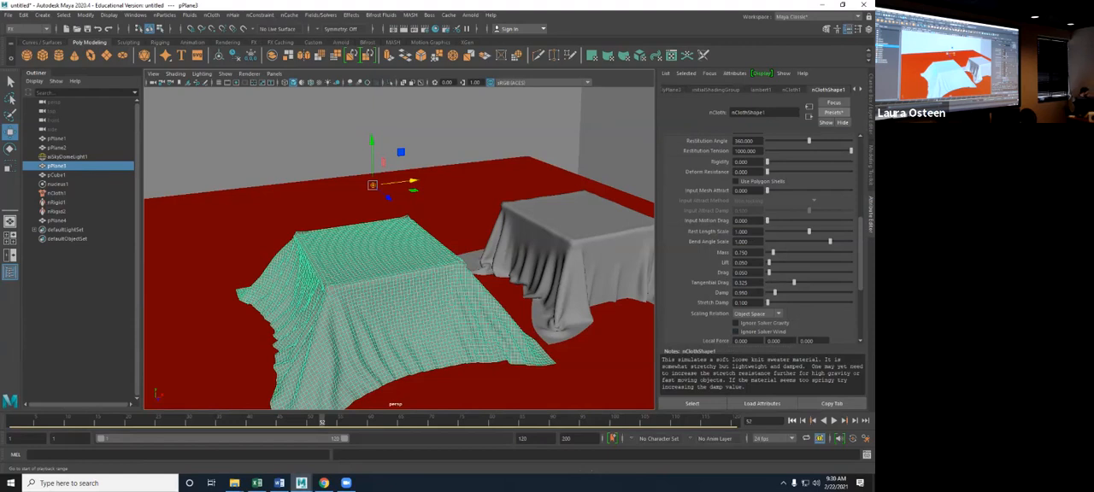
left_click(792, 421)
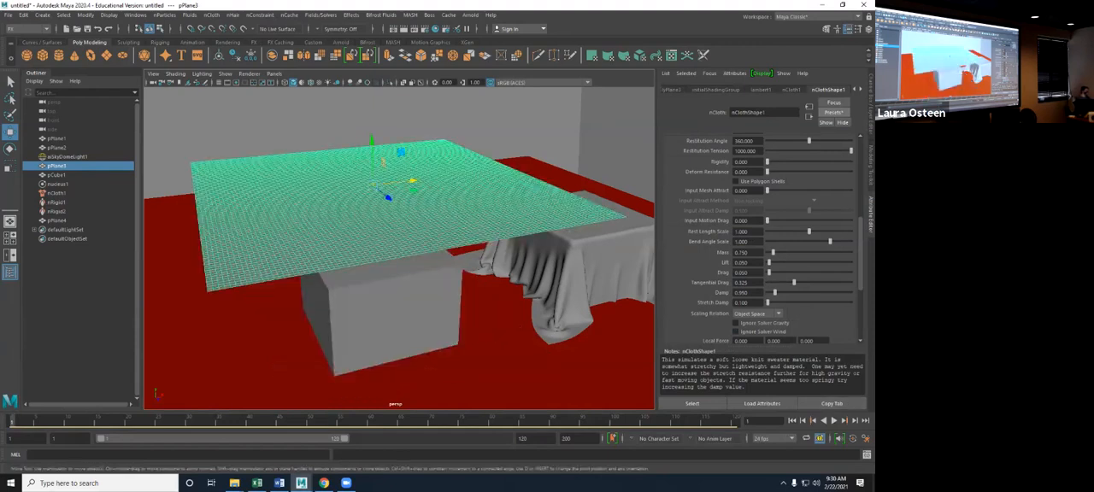
scroll(761, 239, "up", 5)
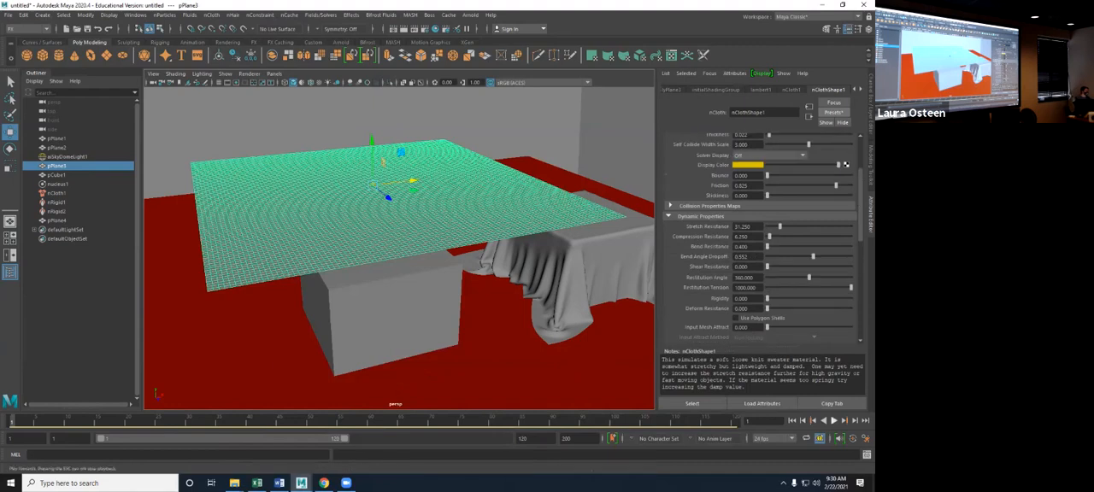
- Run the blended-cloth simulation to about frame 54, and examine the drape over the cube with the cloth plane reselected
left_click(833, 421)
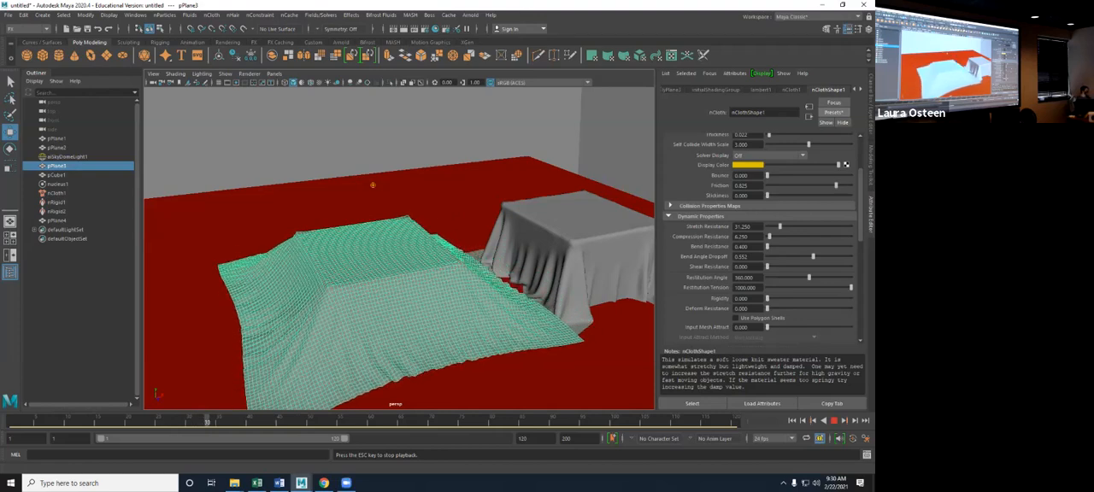
left_click(68, 157)
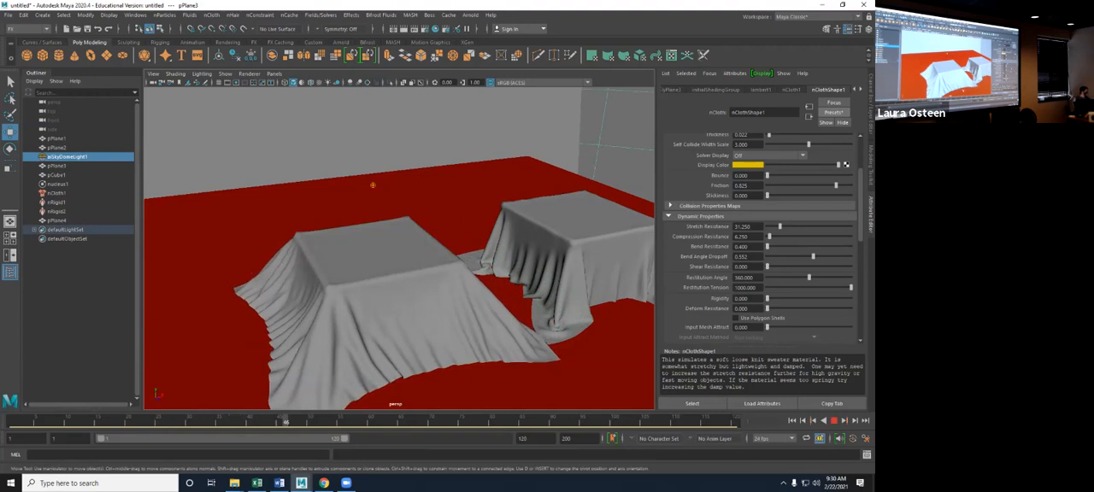
left_click(56, 166)
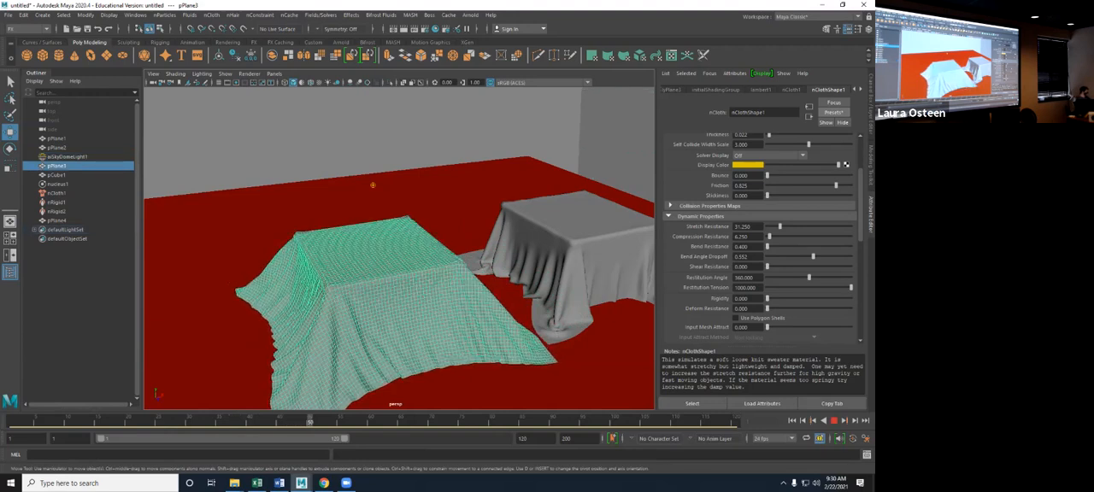
left_click_drag(368, 183, 463, 258, "alt")
key("Escape")
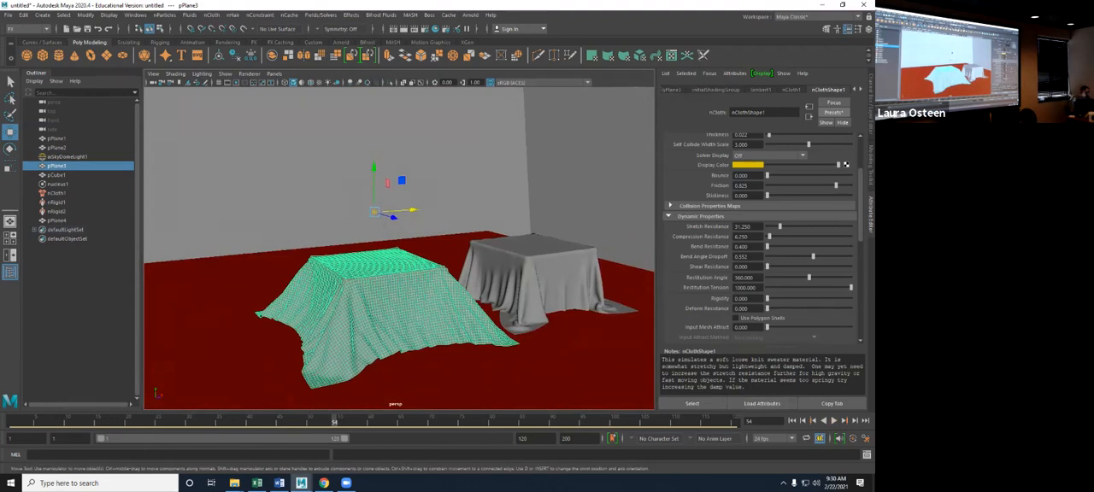
left_click_drag(411, 256, 373, 251, "alt")
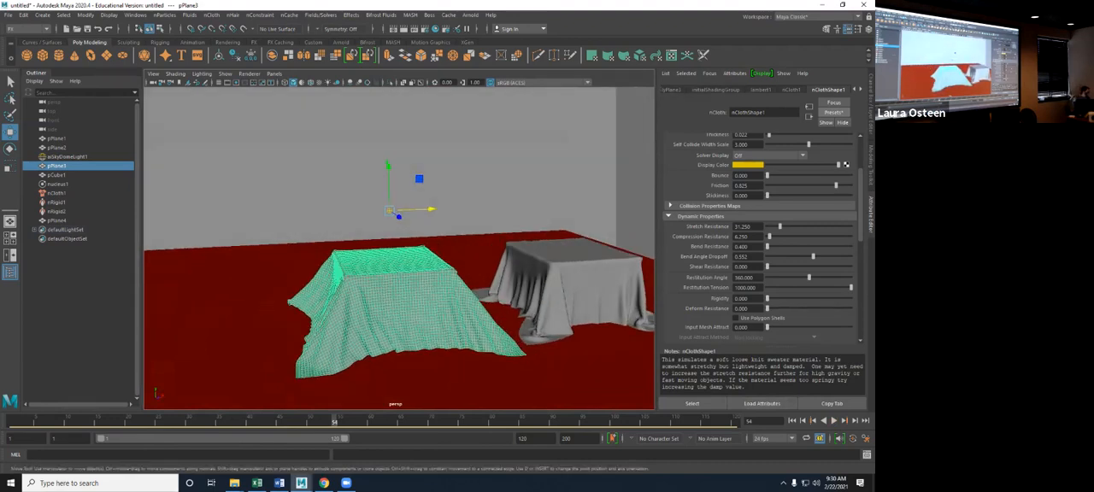
- Delete the simulated cloth plane and the draped cloth copy beside it
key("Delete")
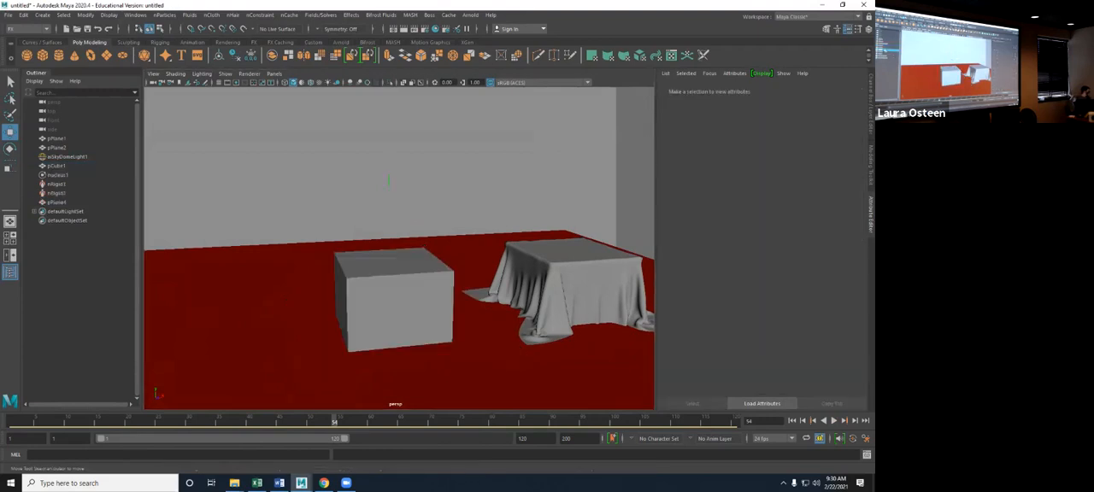
left_click(57, 184)
left_click(56, 193, "shift")
left_click(56, 202)
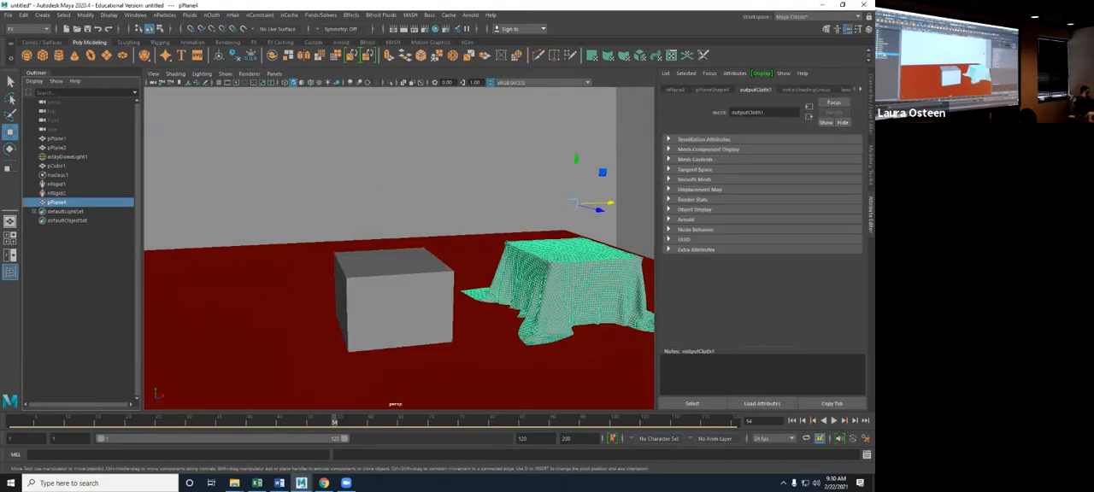
key("Delete")
- Delete the nucleus solver, both nRigid nodes and the cube, leaving only the floor, wall and sky dome light
left_click(56, 175)
key("Delete")
left_click(56, 174)
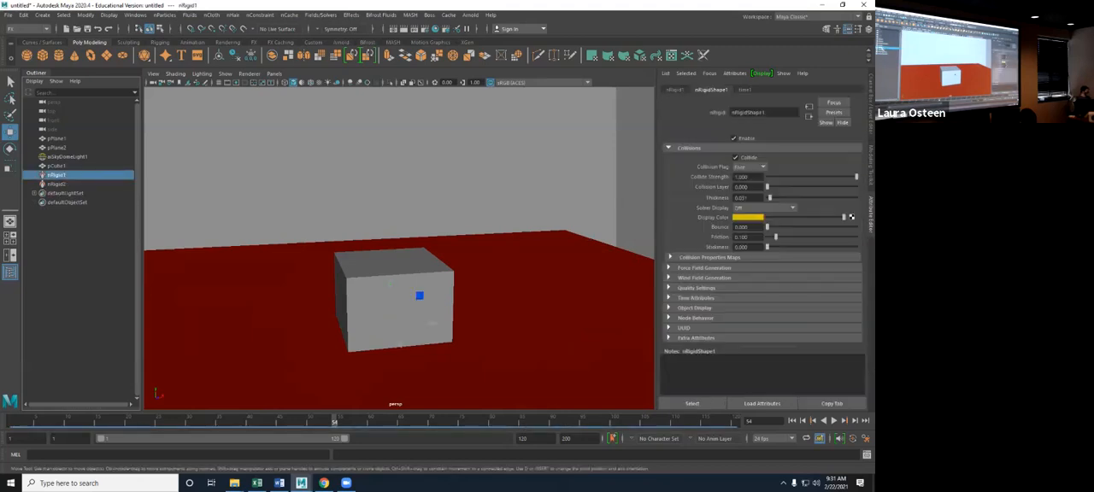
key("Delete")
left_click(57, 175)
key("Delete")
left_click(56, 166)
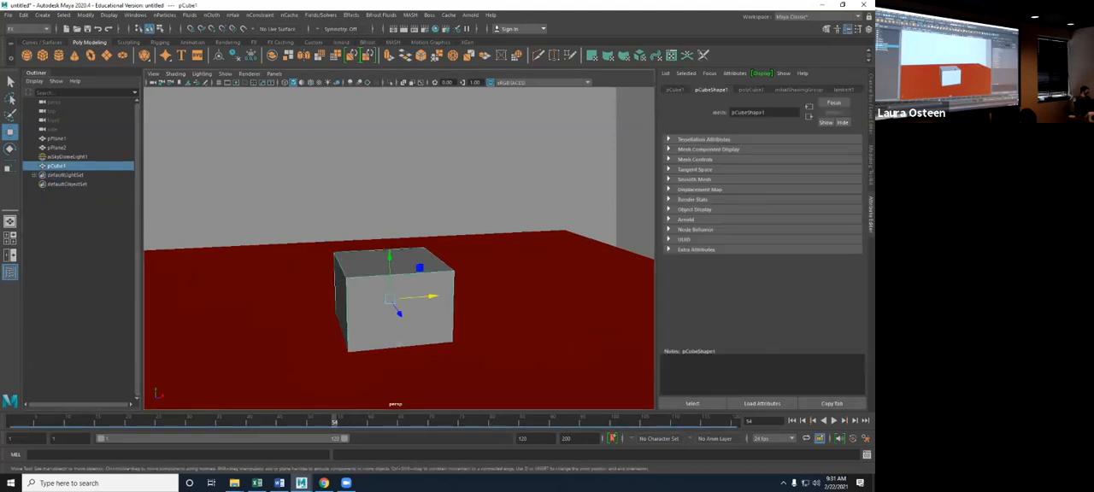
key("Delete")
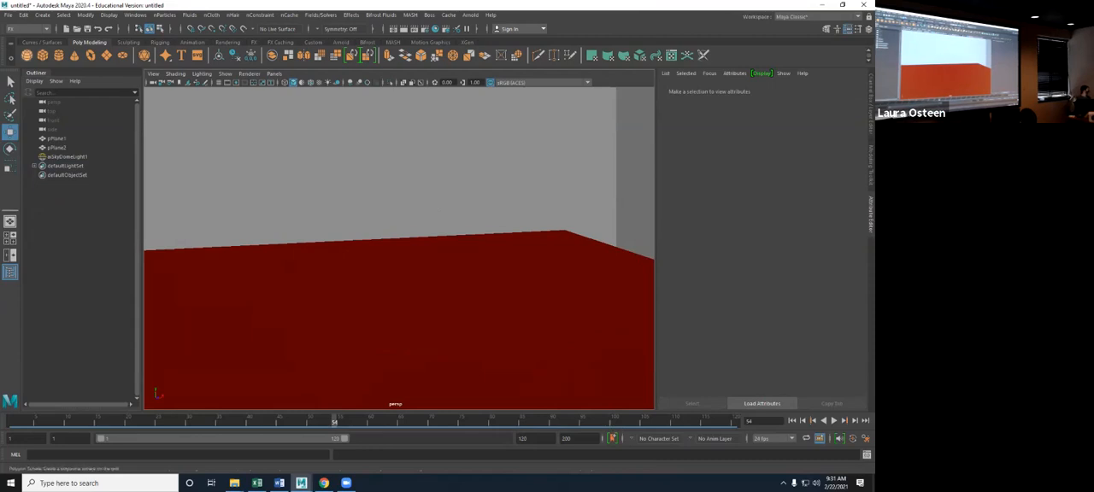
- Create a polygon sphere, raise it above the red floor, and scale it up uniformly
left_click(27, 55)
left_click_drag(389, 287, 389, 188)
key("r")
left_click_drag(389, 222, 439, 242)
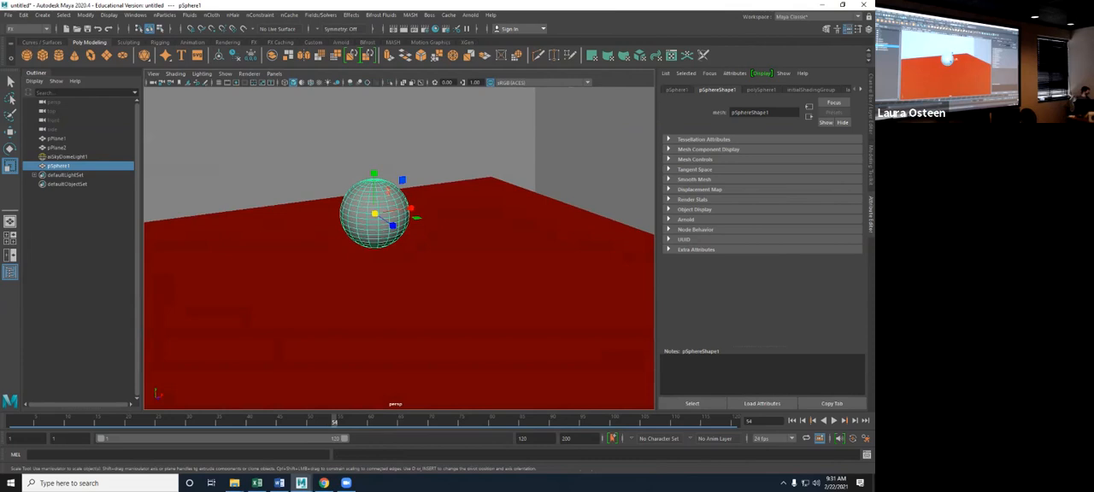
left_click_drag(400, 274, 401, 246, "alt")
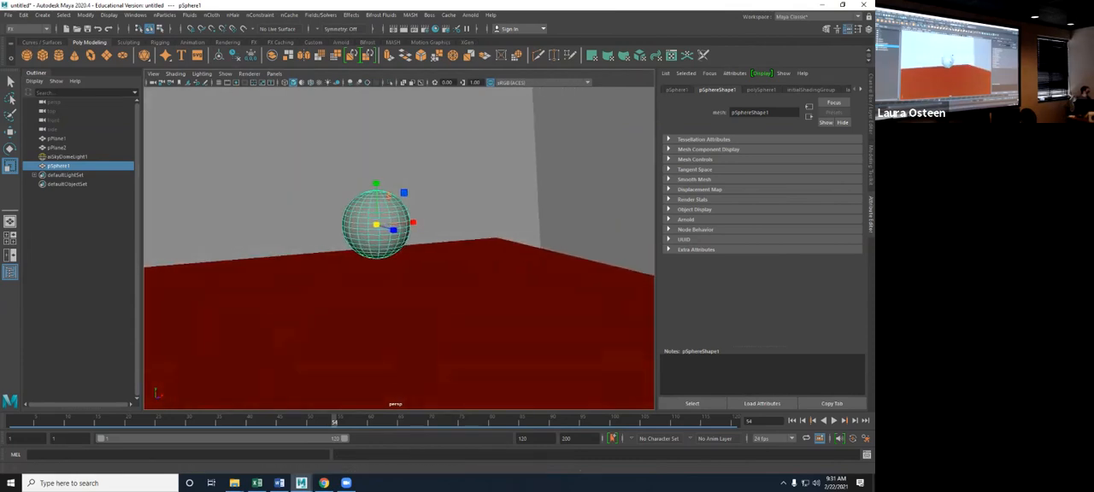
- Make the sphere an nCloth object and the floor plane pPlane1 a passive collider
left_click(211, 15)
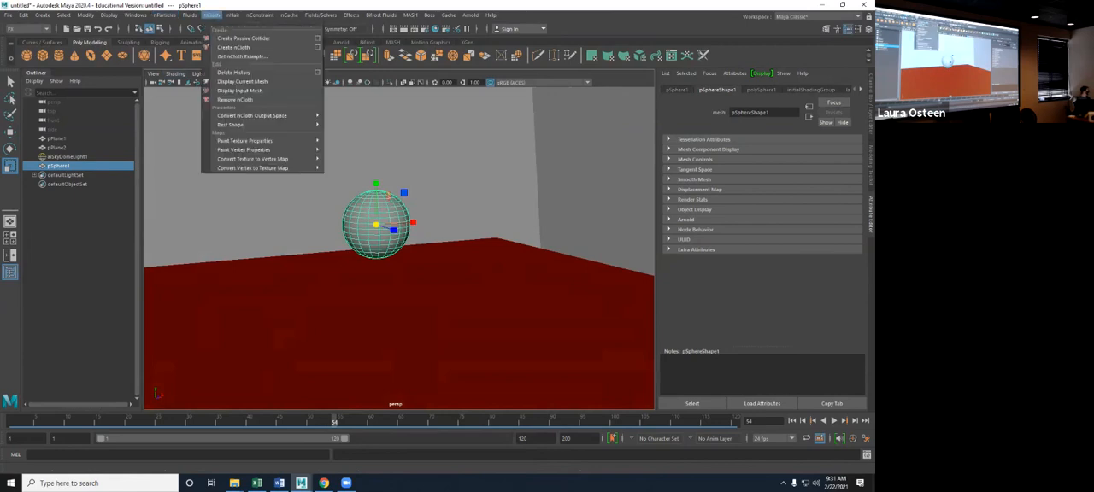
left_click(233, 47)
left_click(57, 139)
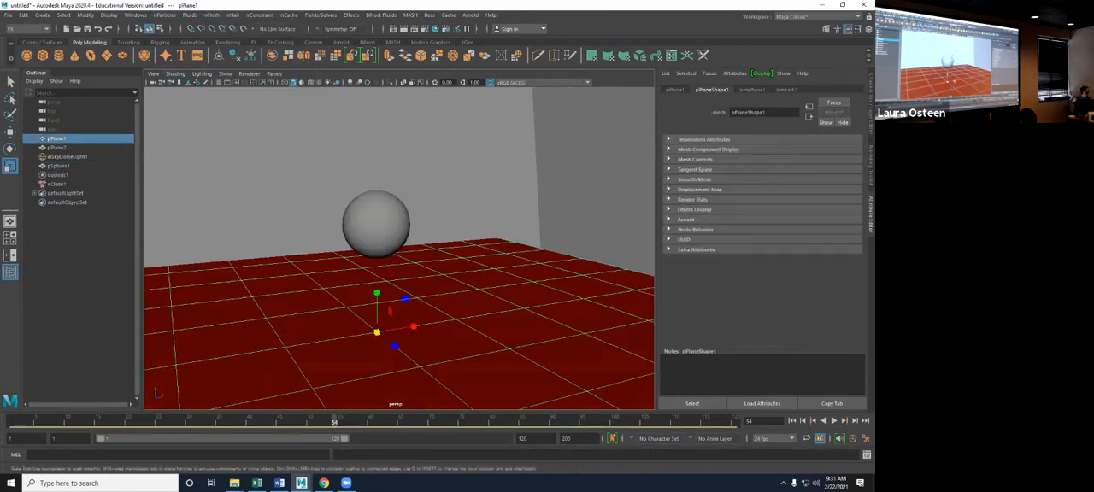
left_click(211, 14)
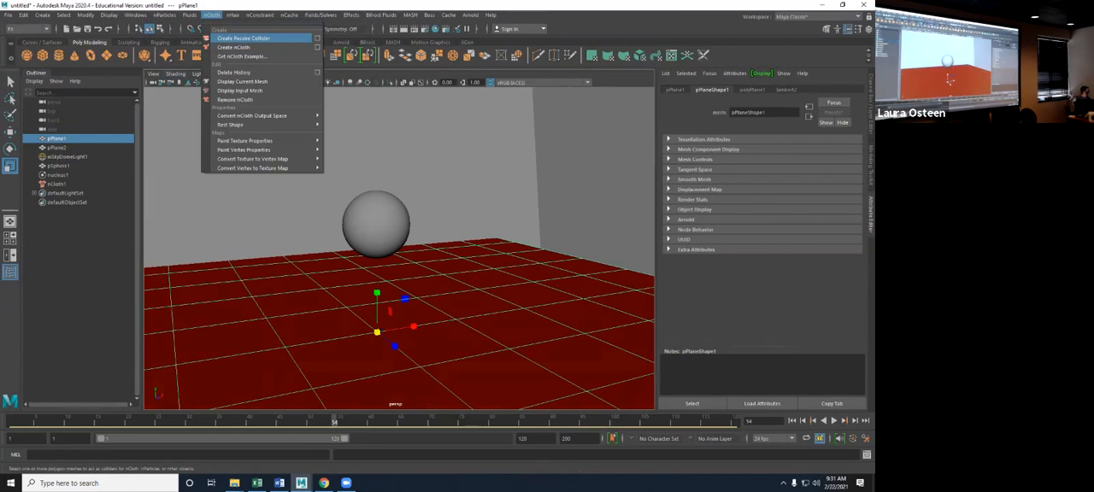
left_click(233, 47)
- Play the sphere's default nCloth simulation briefly from the start, and return the timeline to the first frame
left_click(792, 420)
left_click(834, 421)
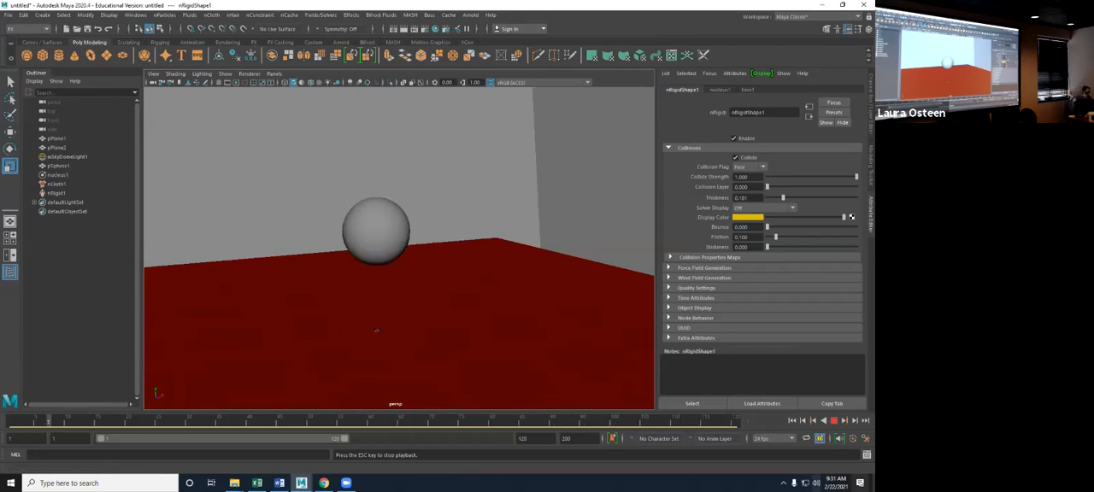
left_click(834, 420)
left_click(792, 421)
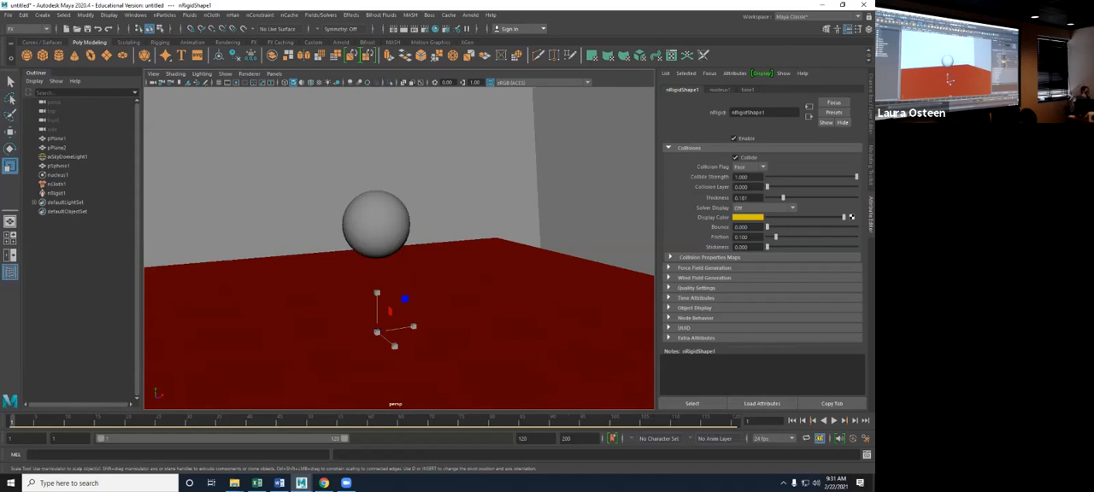
- Replace the sphere's nCloth settings with the beachBall preset
left_click(376, 224)
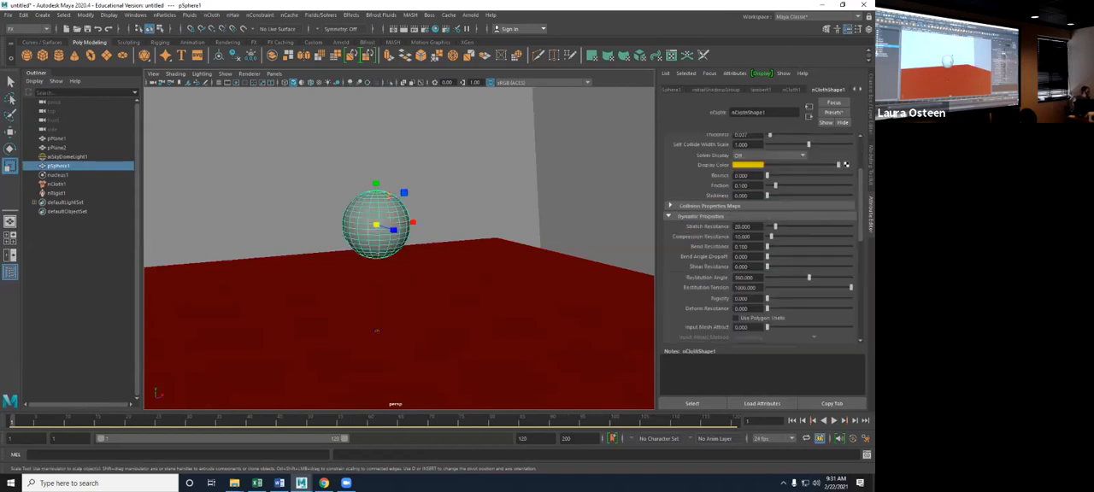
left_click(377, 331)
left_click(833, 112)
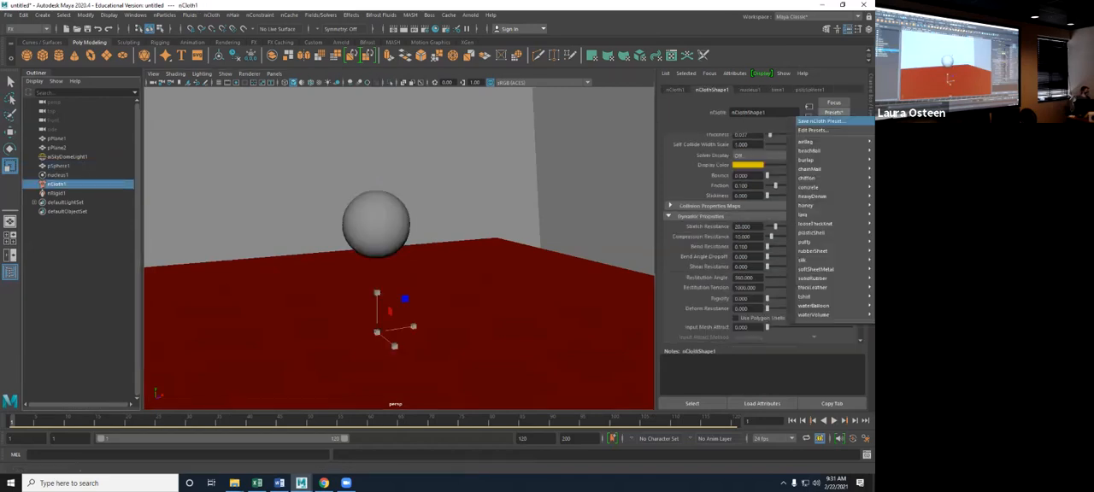
mouse_move(821, 141)
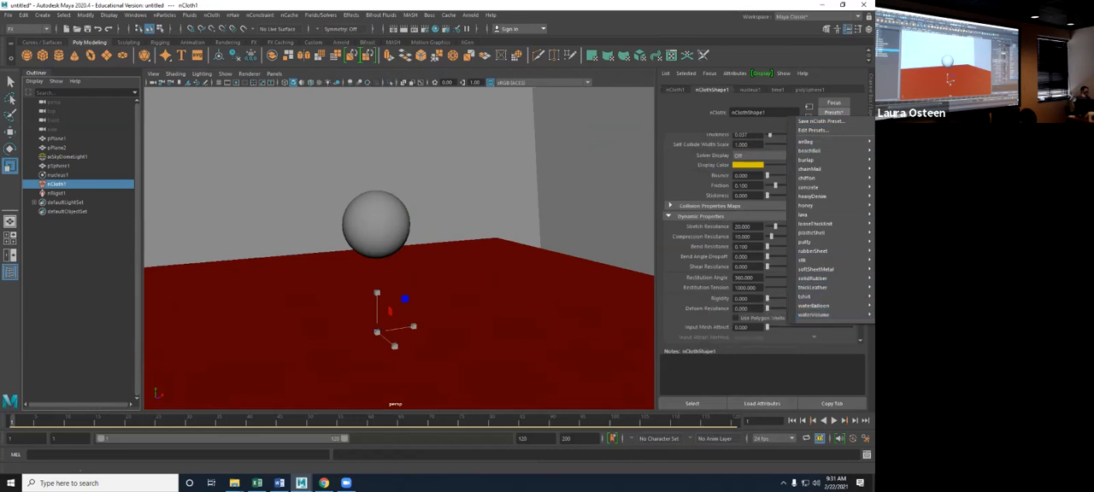
left_click(721, 150)
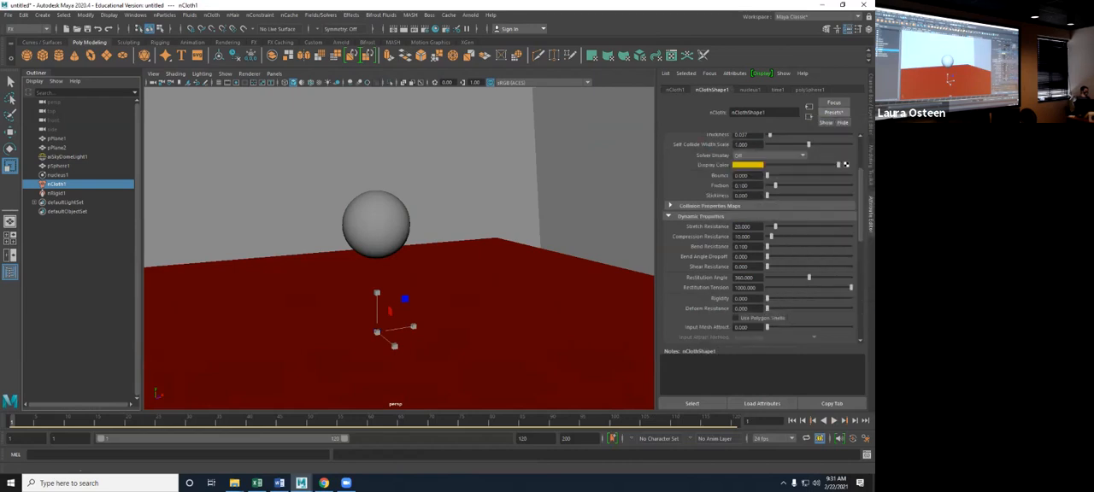
- Run the beach ball simulation, examine how the sphere behaves on the floor, and stop the playback
left_click(834, 421)
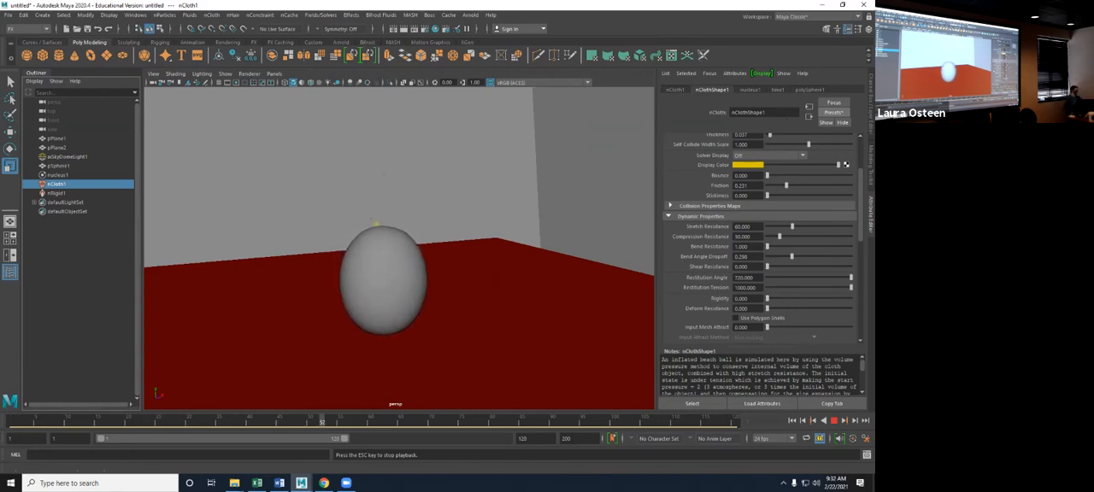
left_click_drag(375, 225, 372, 337, "alt")
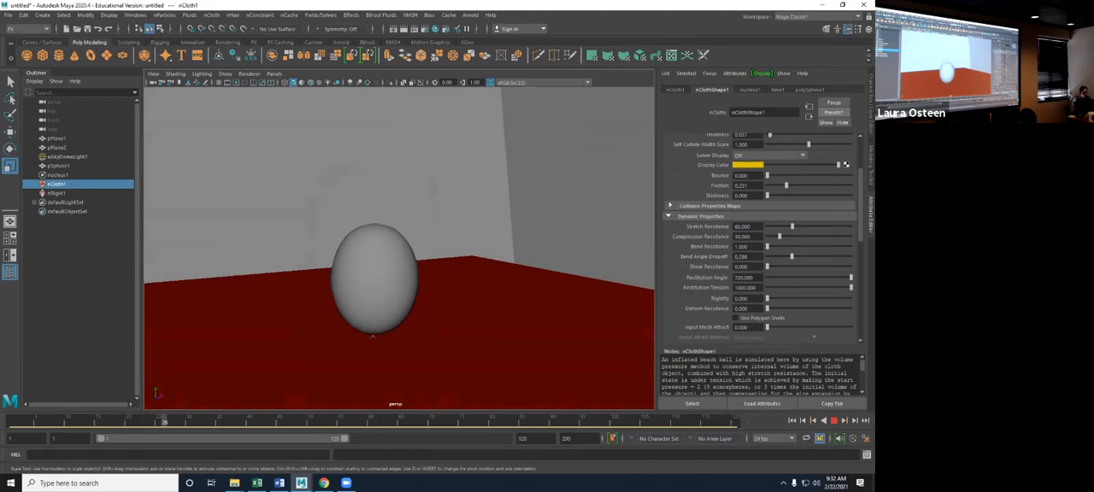
scroll(760, 240, "down", 10)
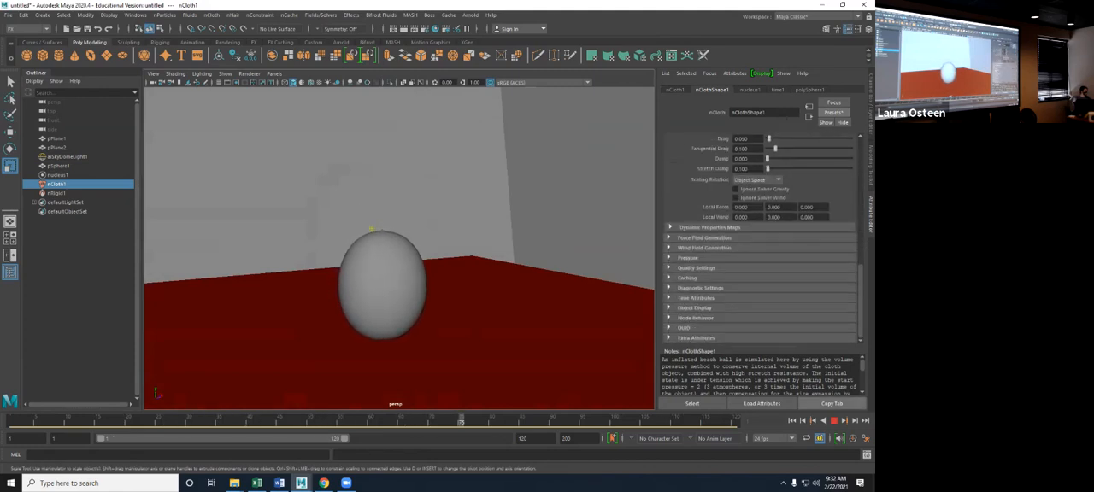
key("Escape")
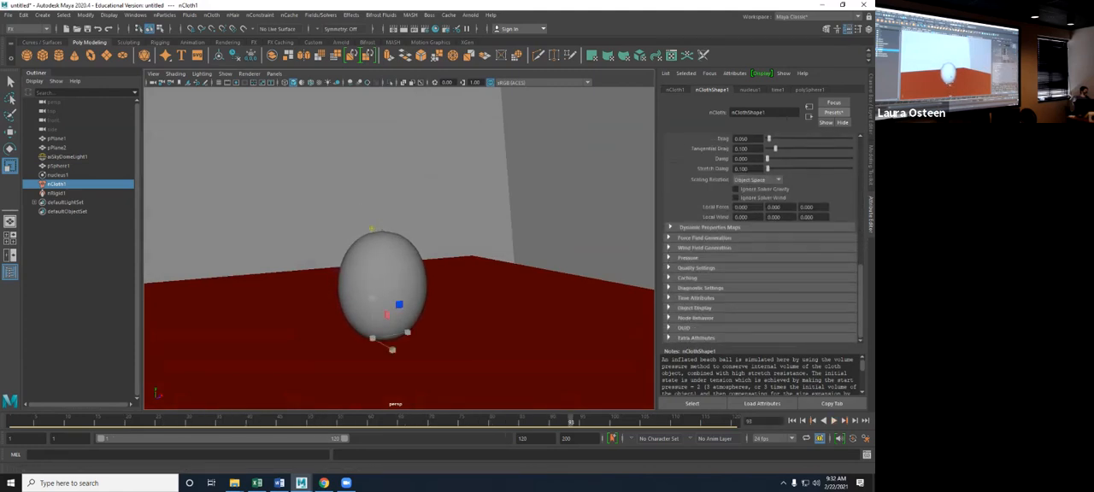
- Show the nCloth Pressure settings, replay the beach ball simulation from another angle, and return to the first frame
left_click(687, 258)
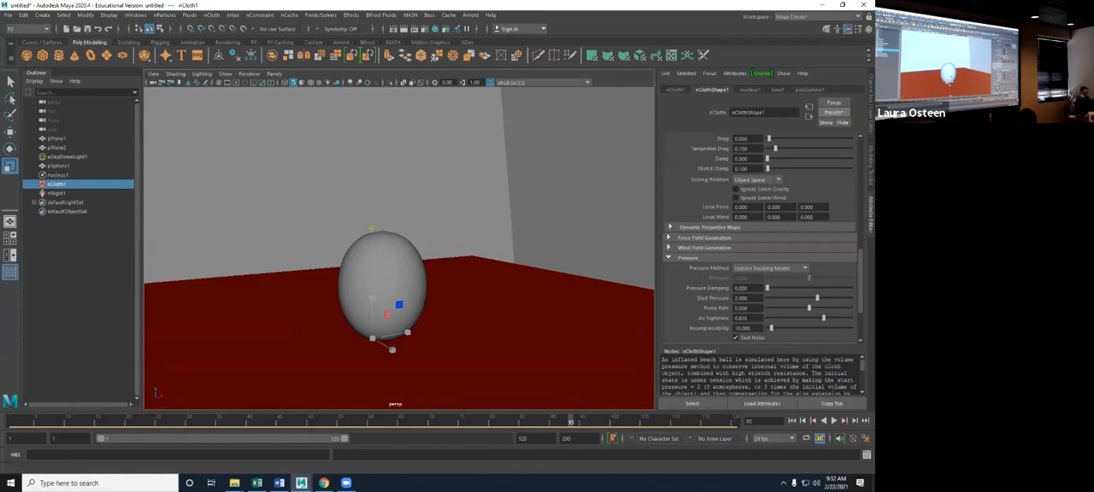
key("alt+v")
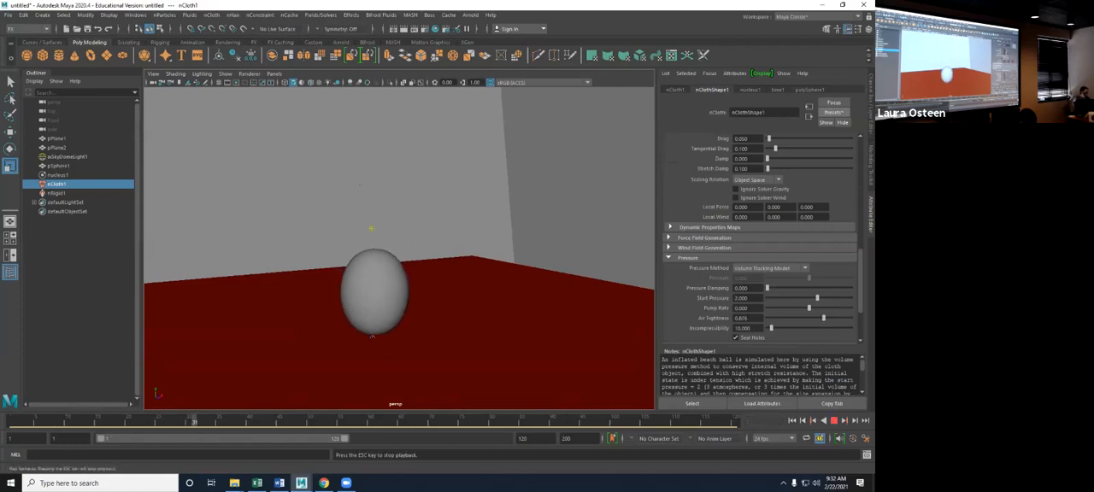
left_click_drag(371, 228, 359, 338, "alt")
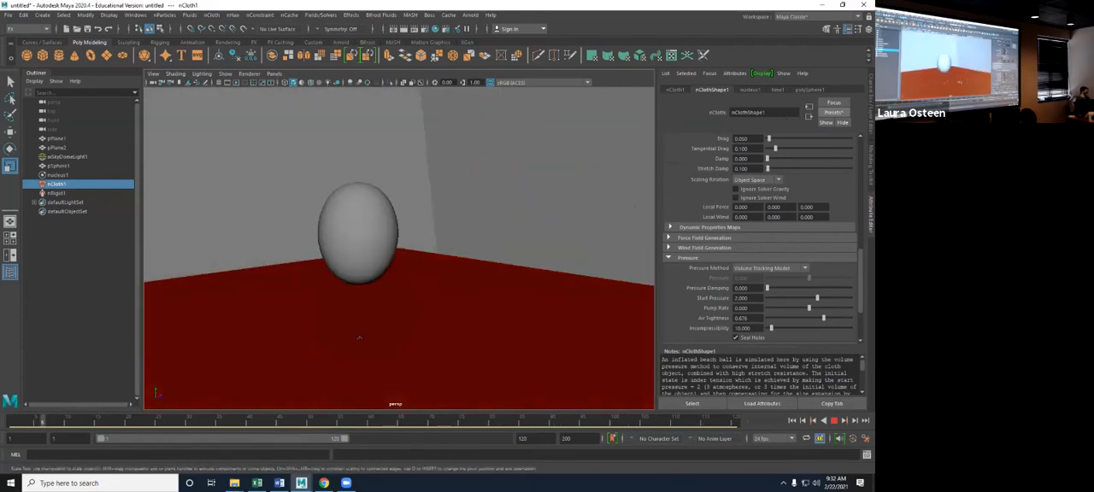
key("alt+v")
key("alt+shift+v")
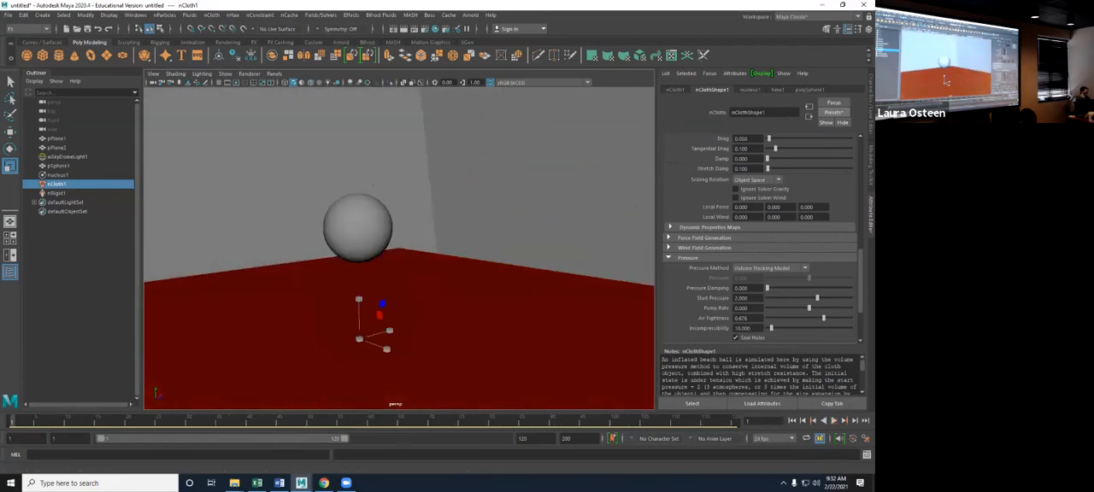
- Replace the sphere's nCloth settings with the airbag preset
scroll(760, 214, "up", 1)
left_click(833, 112)
mouse_move(820, 137)
left_click(735, 147)
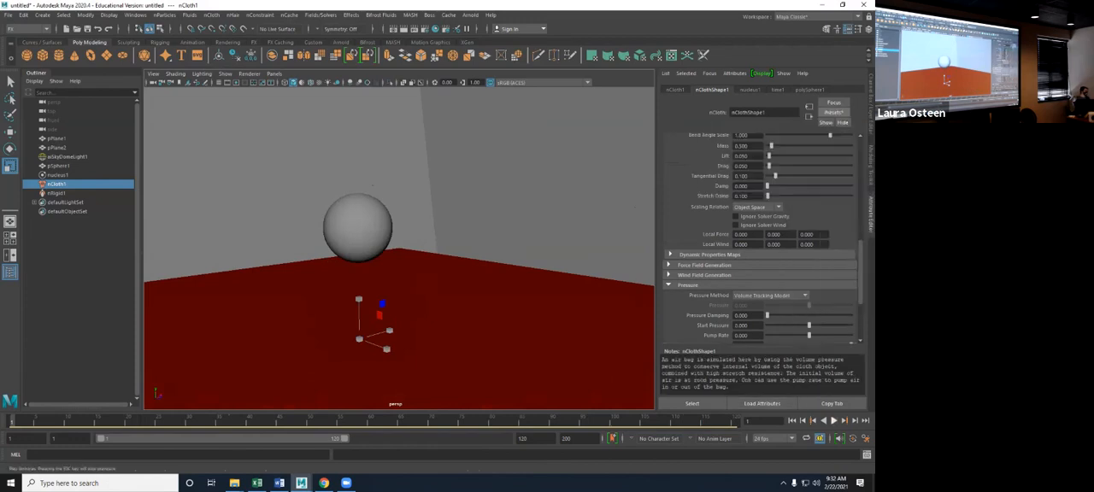
- Play the airbag simulation and examine from several angles how the sphere lands on the floor
key("alt+v")
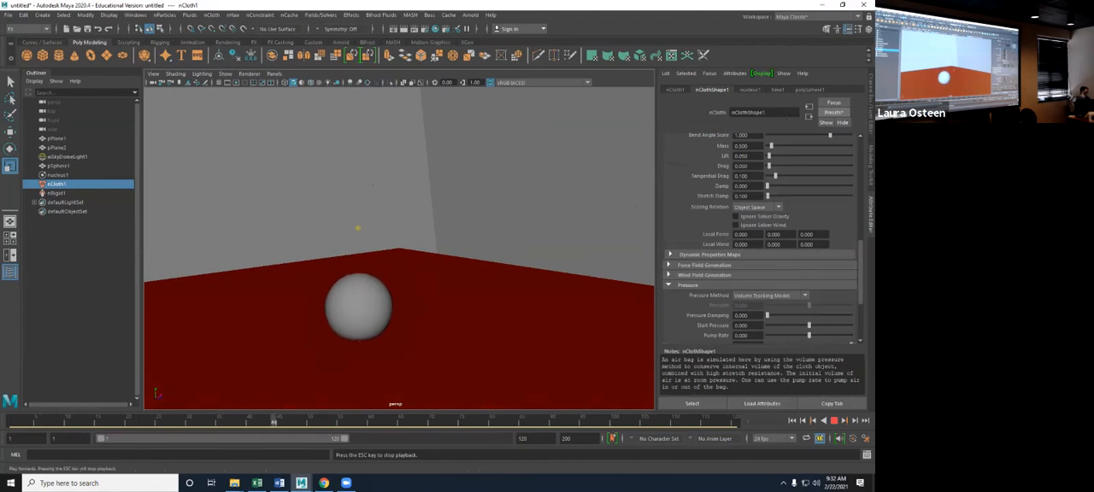
left_click_drag(373, 186, 337, 176, "alt")
right_click_drag(511, 224, 559, 228, "alt")
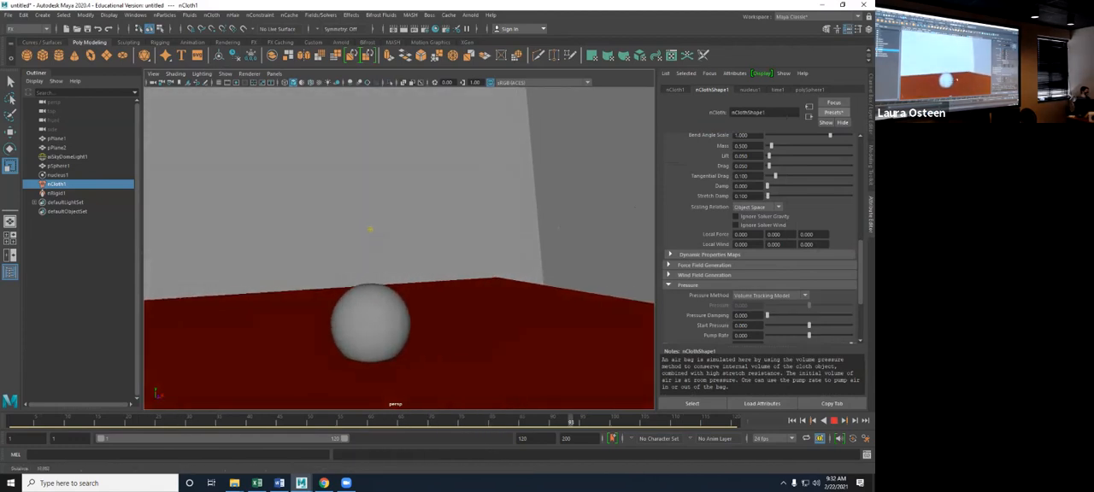
left_click_drag(373, 255, 358, 297, "alt")
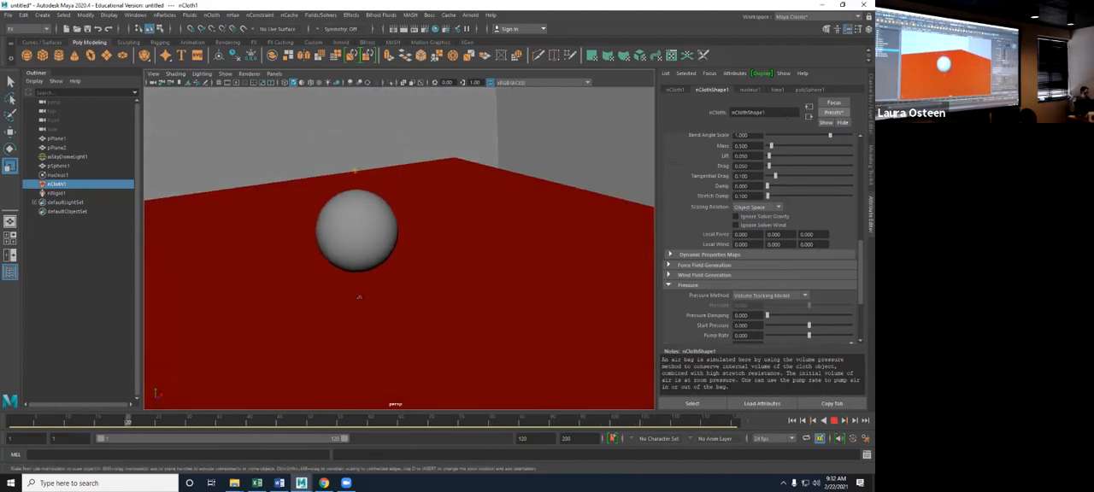
scroll(761, 239, "down", 3)
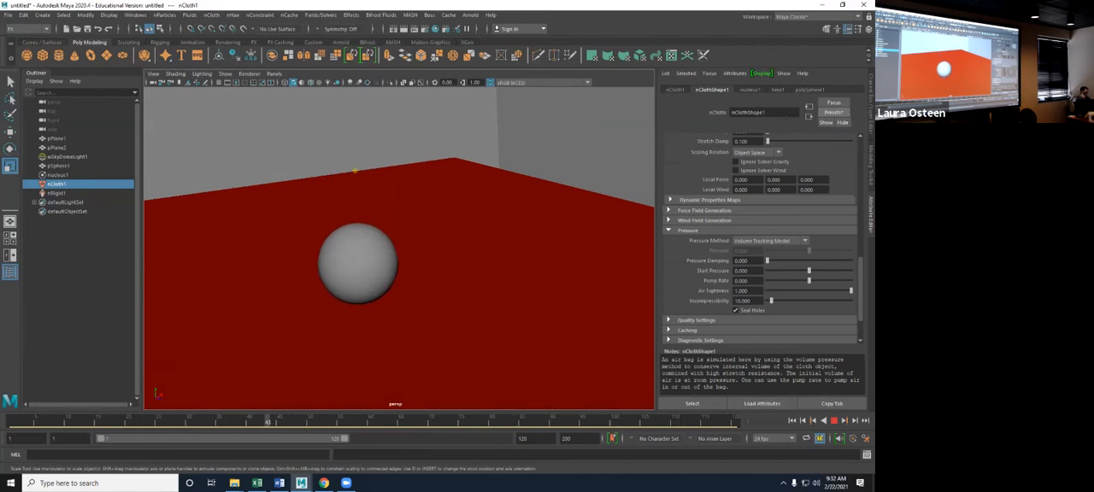
- Change the sphere's nCloth Pressure Method to Manual Pressure Setting and replay the simulation
left_click(769, 241)
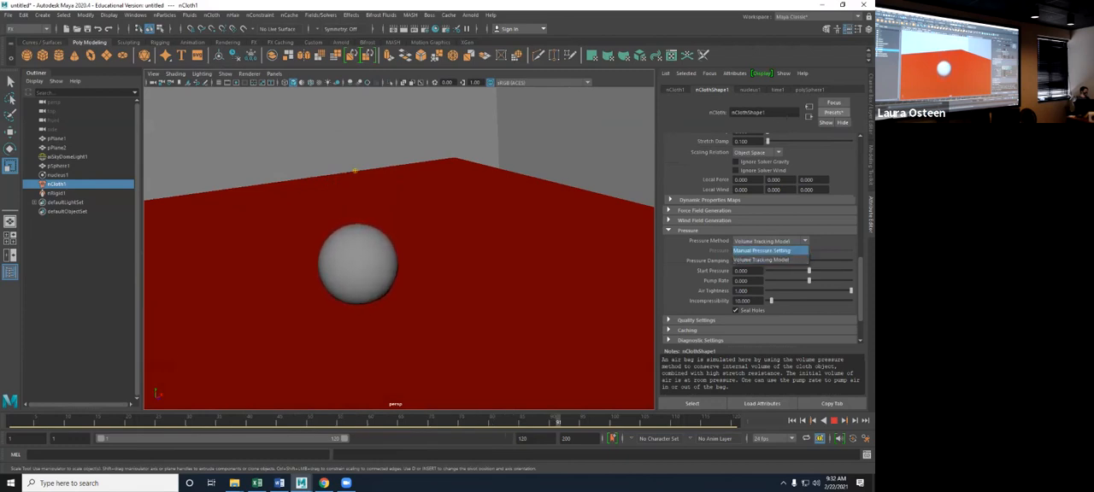
left_click(769, 259)
key("r")
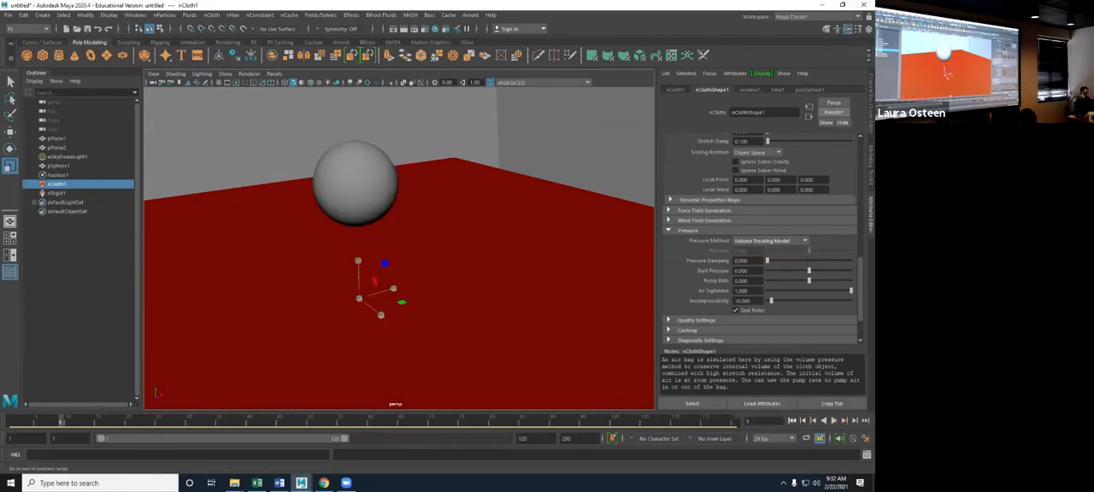
left_click(769, 241)
left_click(769, 250)
key("alt+v")
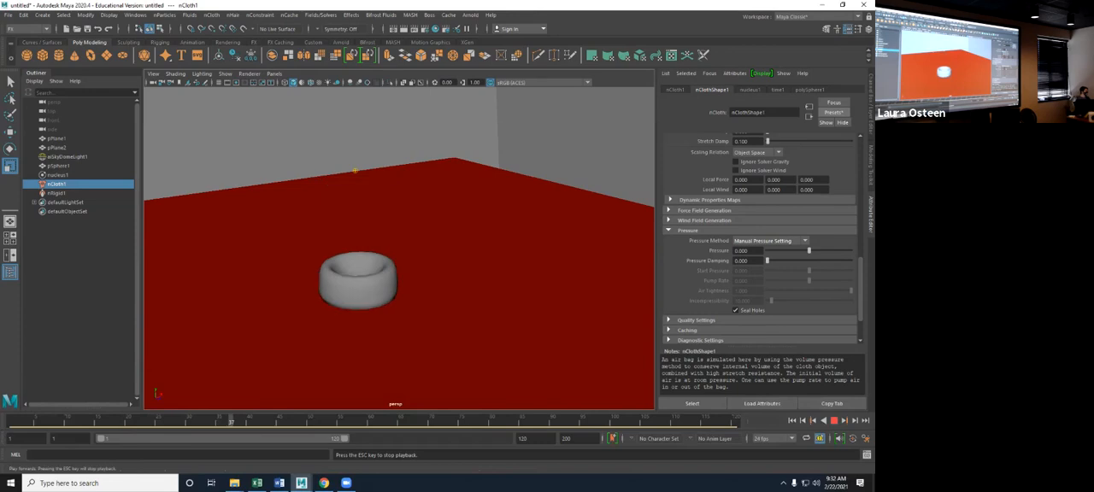
- Set the nCloth Pressure to 0.604, replay the simulation from the first frame, and stop it once the sphere has landed
key("Escape")
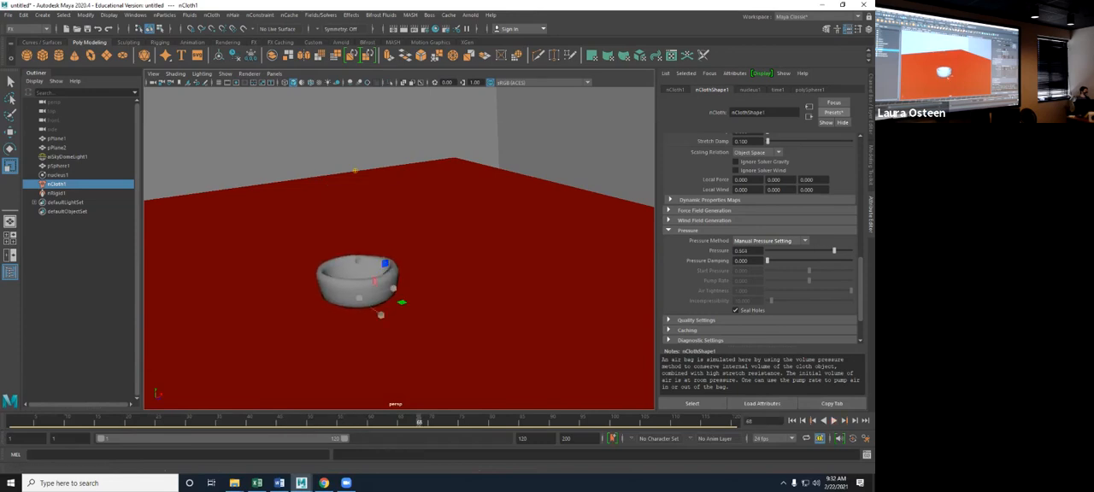
key("alt+shift+v")
key("alt+v")
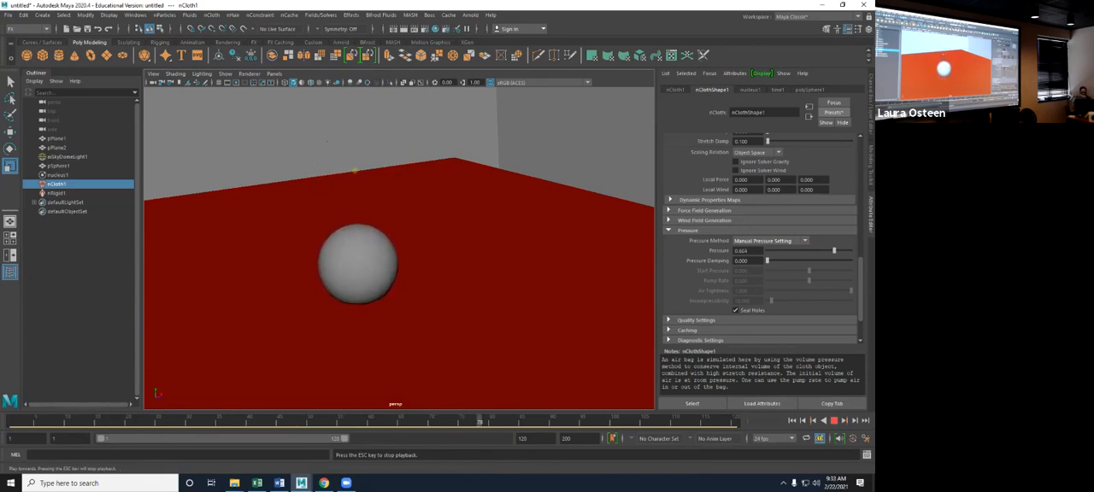
key("Escape")
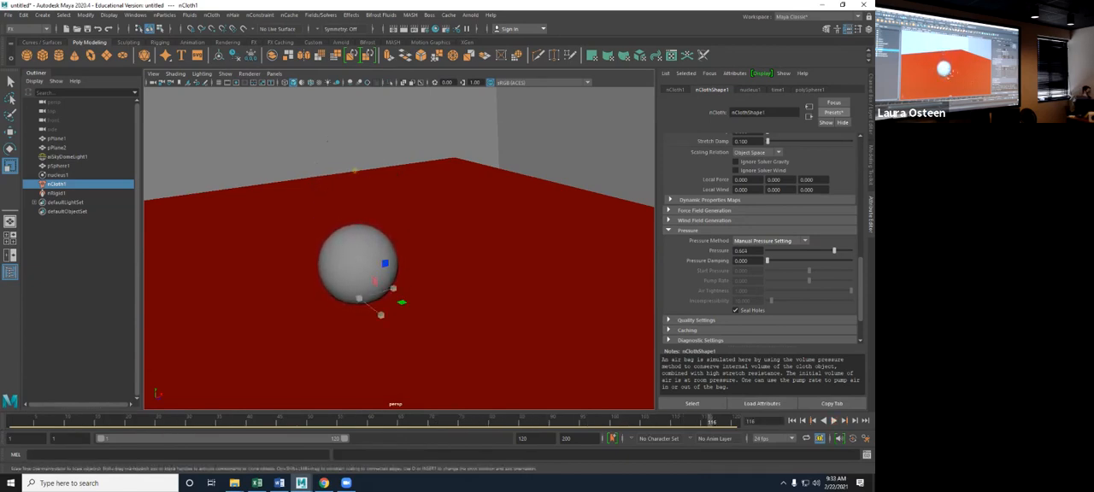
left_click_drag(327, 141, 332, 125, "alt")
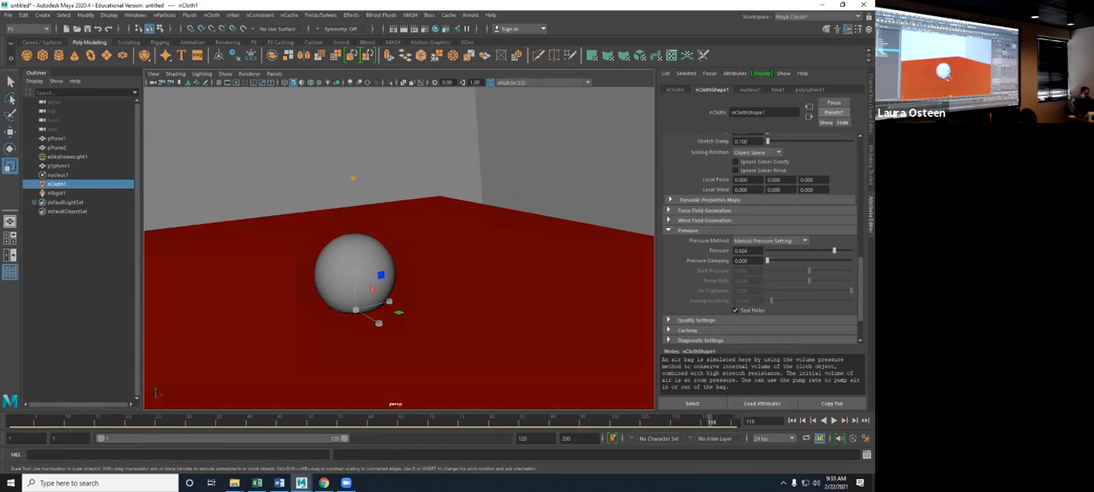
- Delete the nCloth, nRigid, sphere, and nucleus objects from the scene
key("Delete")
left_click(57, 184)
key("Delete")
left_click(58, 166)
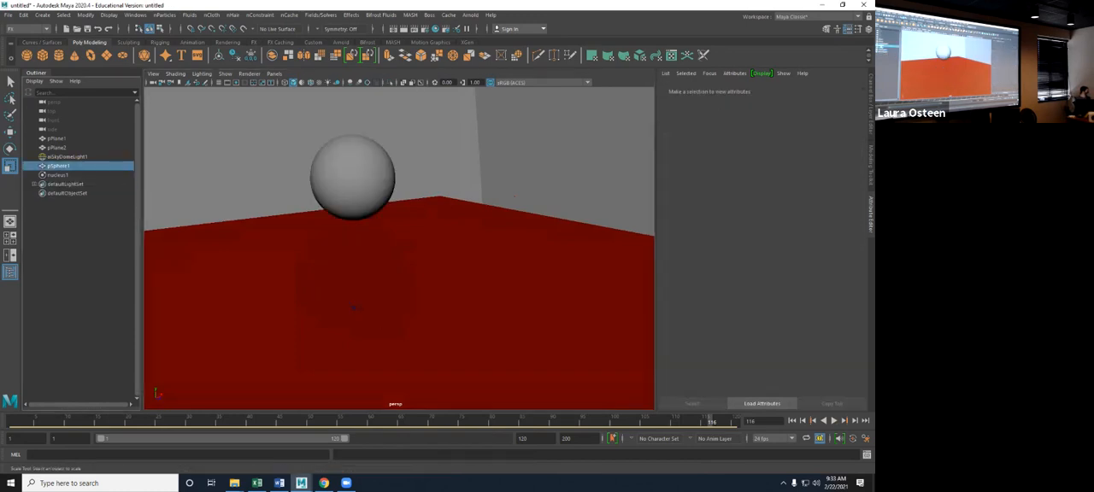
key("Delete")
left_click(59, 166)
key("Delete")
- Create a polygon cube, stretch it along X to a scale of about 27.25, and raise it to about 12.13 in Y
left_click_drag(410, 255, 363, 231, "alt")
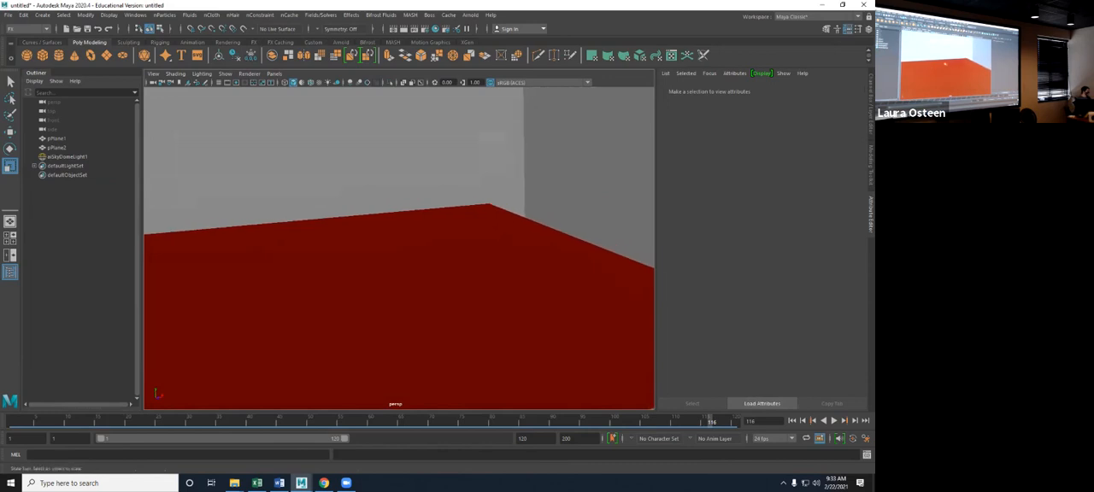
middle_click_drag(393, 235, 466, 245, "alt")
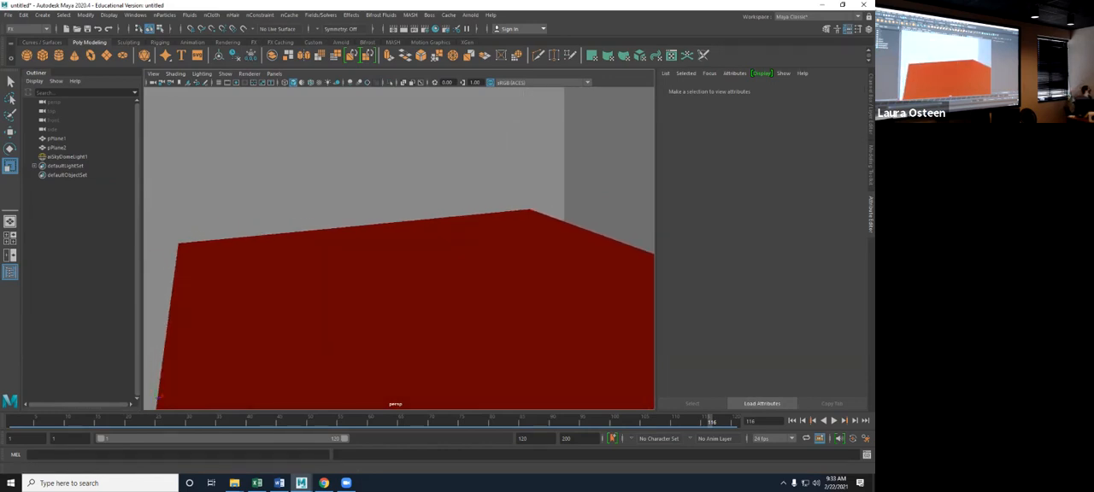
left_click(27, 55)
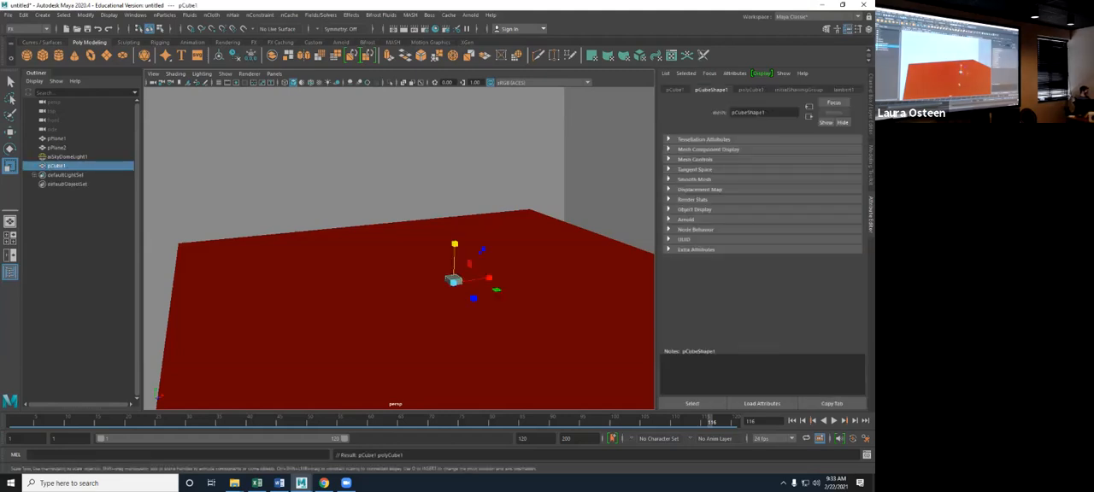
left_click_drag(488, 278, 558, 267)
key("w")
left_click_drag(455, 246, 482, 77)
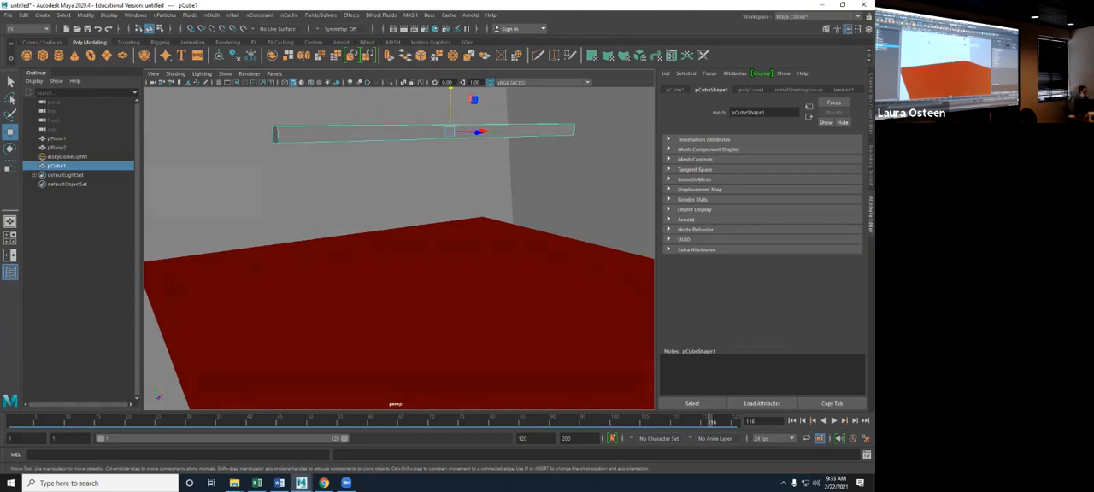
left_click_drag(410, 239, 381, 247, "alt")
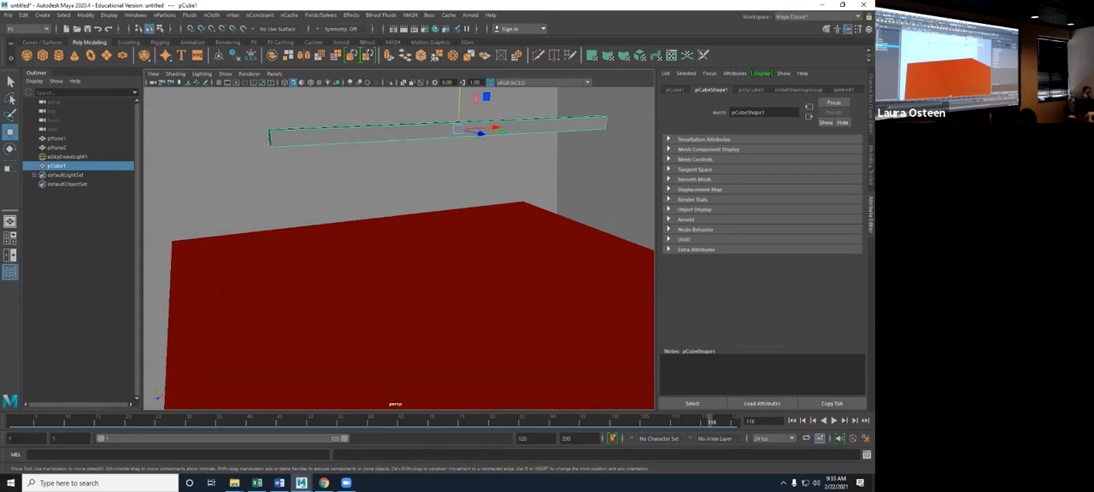
- Set the long bar's subdivisions to 100 in width and 2 in depth, keeping the height at 1
key("ctrl+a")
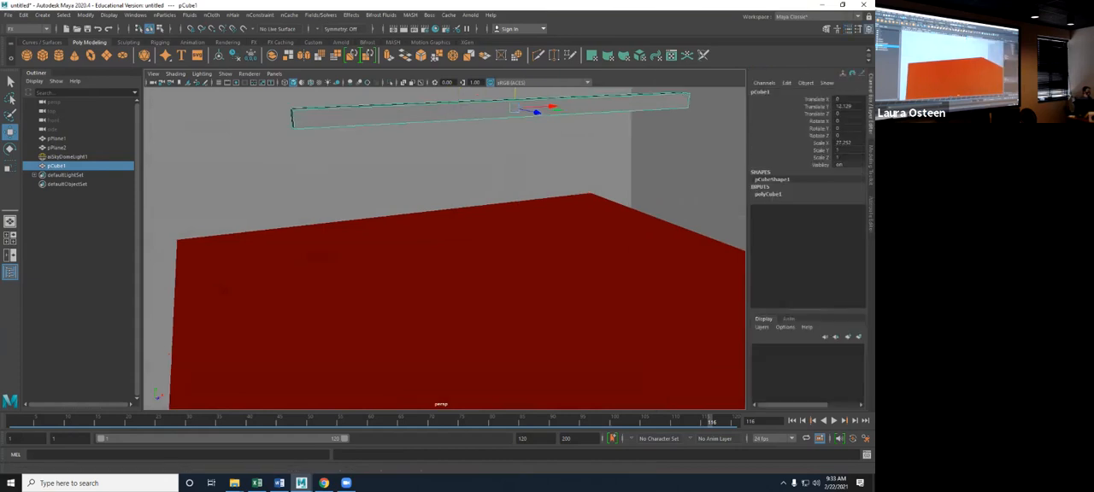
left_click(768, 194)
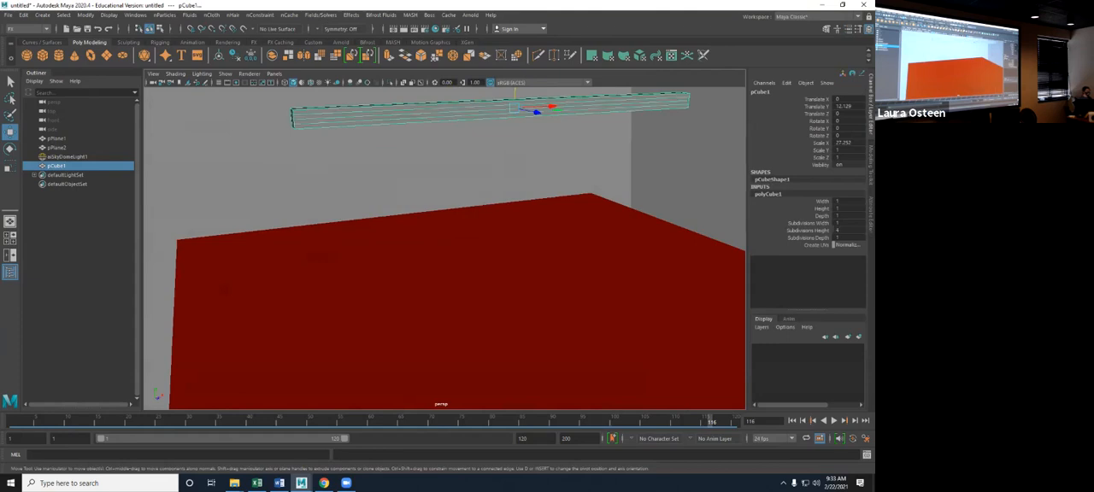
key("ctrl+z")
left_click(839, 223)
key("Return")
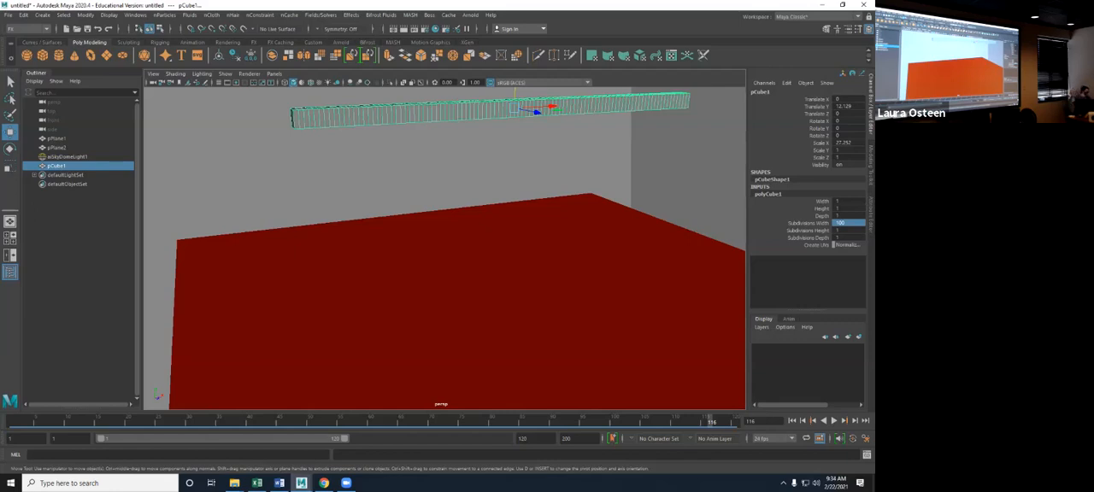
left_click_drag(444, 256, 471, 255, "alt")
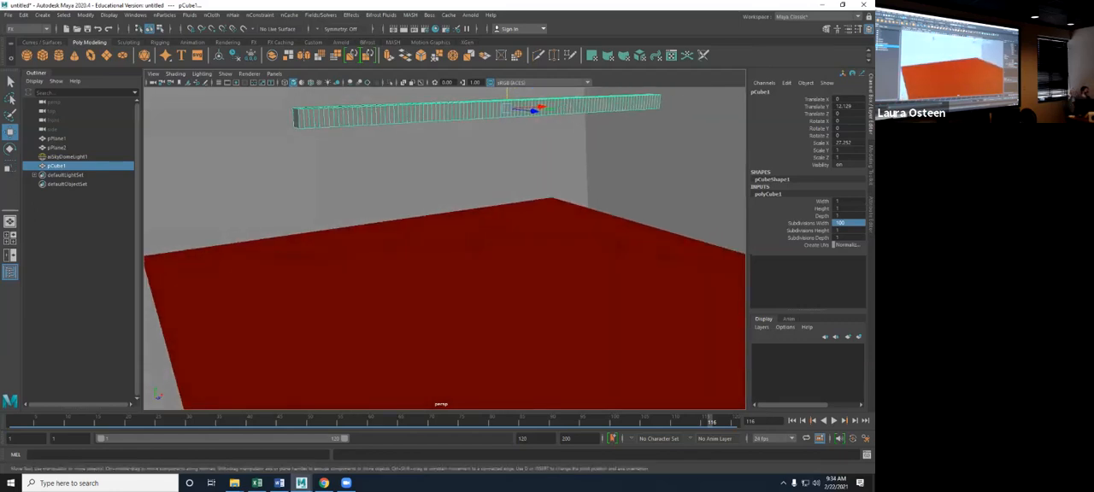
left_click(848, 238)
type("2")
key("Return")
- Select the lengthwise edges along the lower side of the bar and examine its underside
left_click_drag(444, 256, 547, 259, "alt")
left_click(767, 194)
right_click_drag(398, 144, 398, 120)
double_click(396, 147)
left_click_drag(403, 156, 384, 173, "alt")
left_click_drag(449, 100, 335, 94)
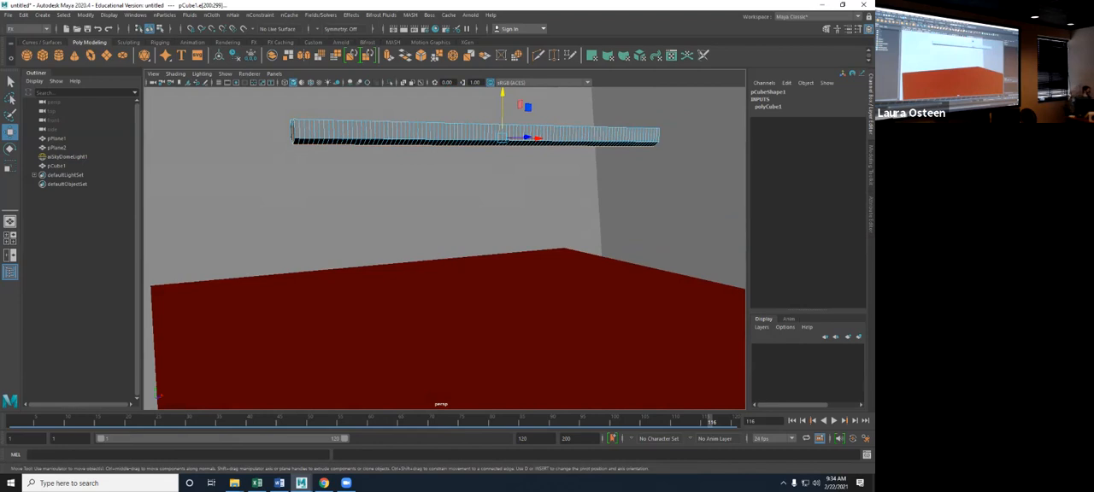
- Create a polygon plane and stand it upright with a Rotate X of 90
left_click_drag(410, 205, 346, 205, "alt")
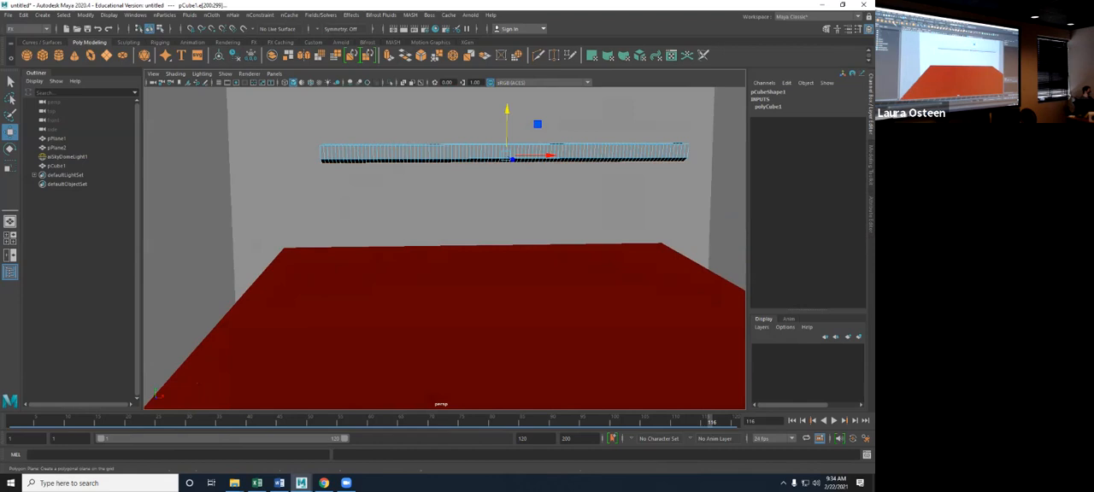
left_click(106, 54)
key("e")
left_click_drag(507, 286, 507, 339)
left_click(846, 121)
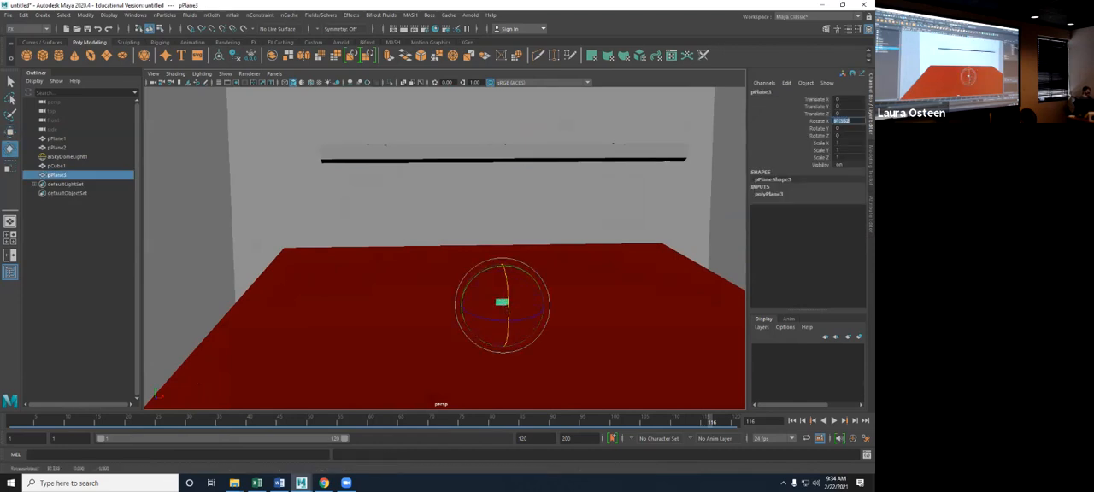
type("90")
key("Return")
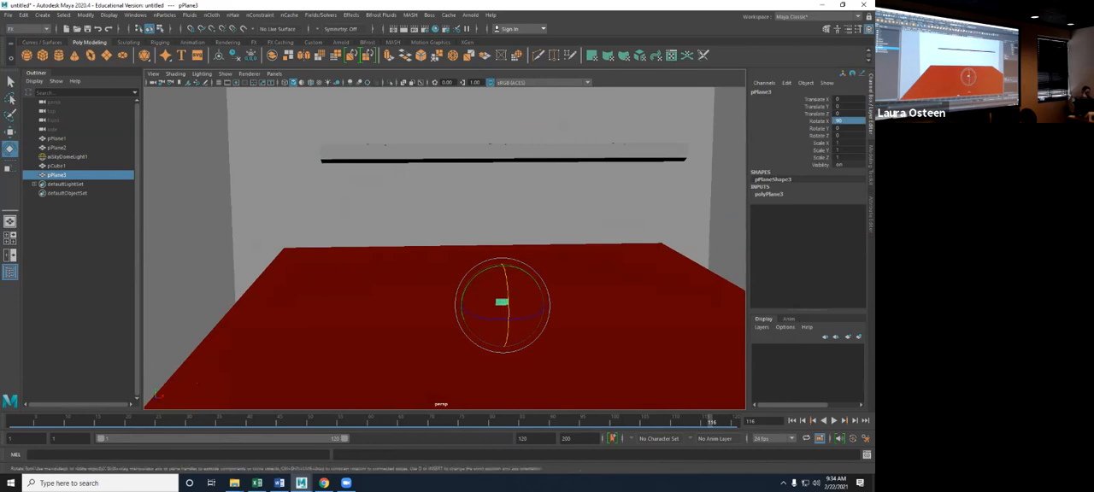
- Raise the upright plane above the floor's center and scale it up uniformly beneath the bar
key("w")
left_click_drag(502, 264, 503, 228)
key("r")
left_click_drag(502, 267, 646, 268)
- Delete the red floor plane and the large background plane
left_click(646, 273)
key("Delete")
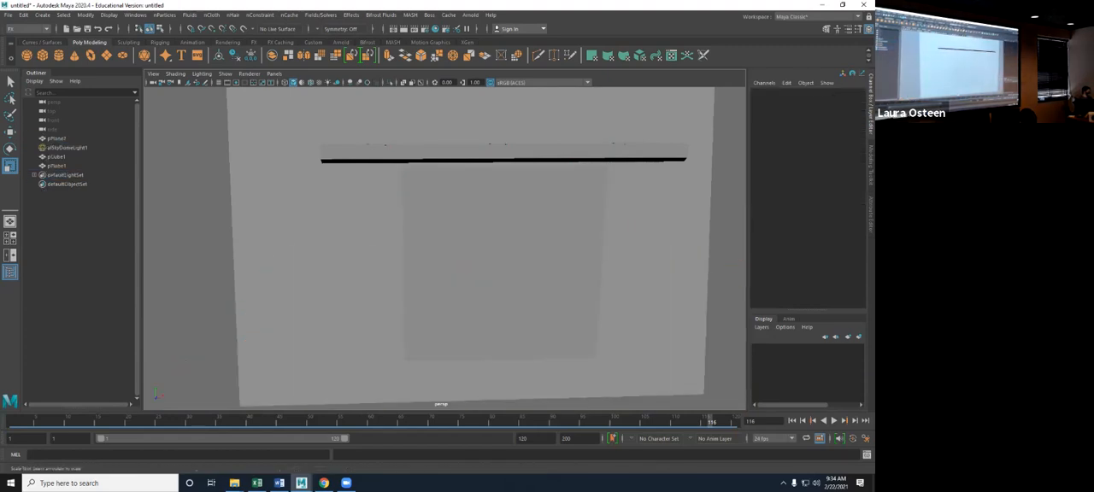
left_click(625, 275)
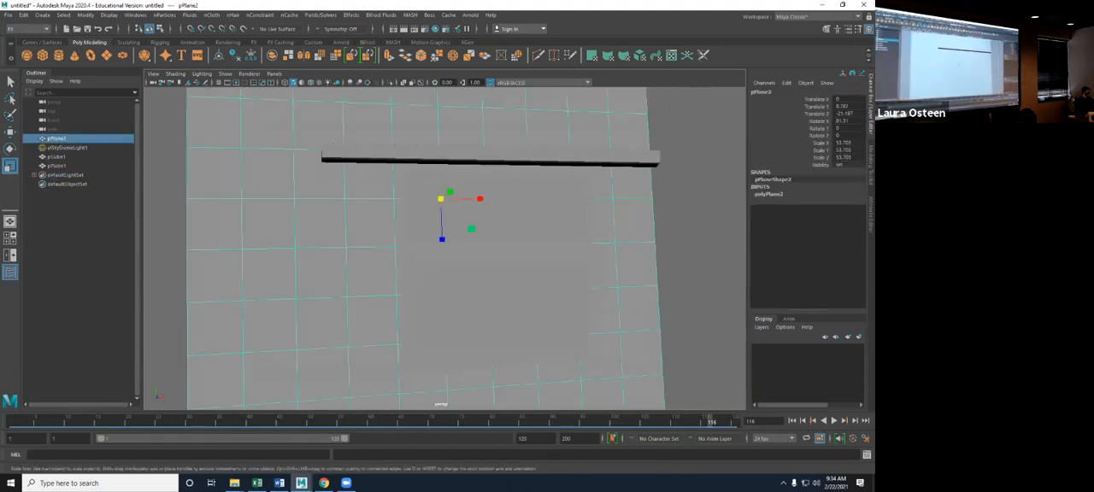
key("Delete")
- Enlarge the upright plane to a uniform scale of about 19.5 and place it just below the bar, at about 1.24 in Y
left_click(555, 290)
left_click_drag(556, 291, 516, 272, "alt")
key("w")
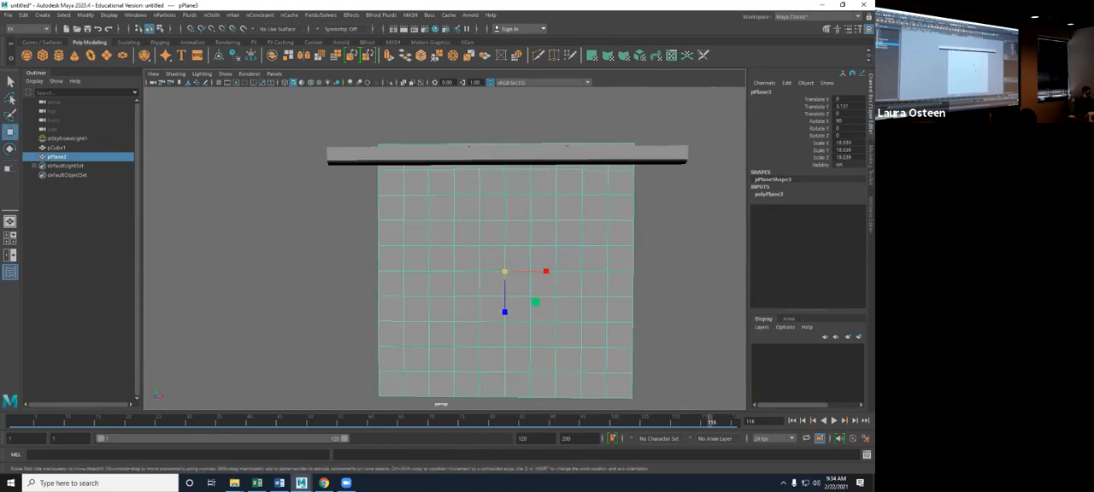
left_click_drag(504, 235, 504, 261)
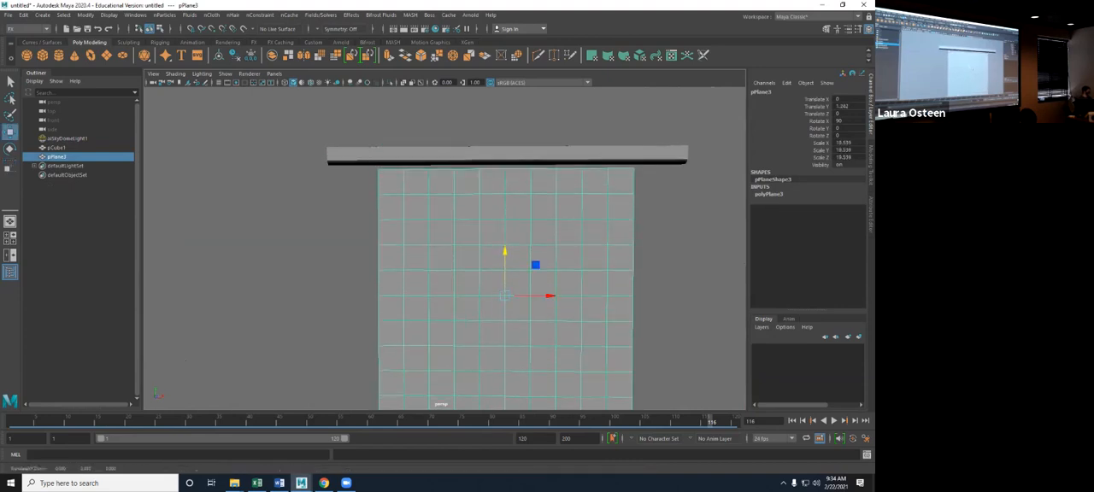
- Widen the plane along X to a scale of about 24 and check its fit under the bar
key("r")
left_click_drag(545, 296, 598, 291)
right_click_drag(598, 291, 671, 294, "alt")
middle_click_drag(547, 257, 577, 336, "alt")
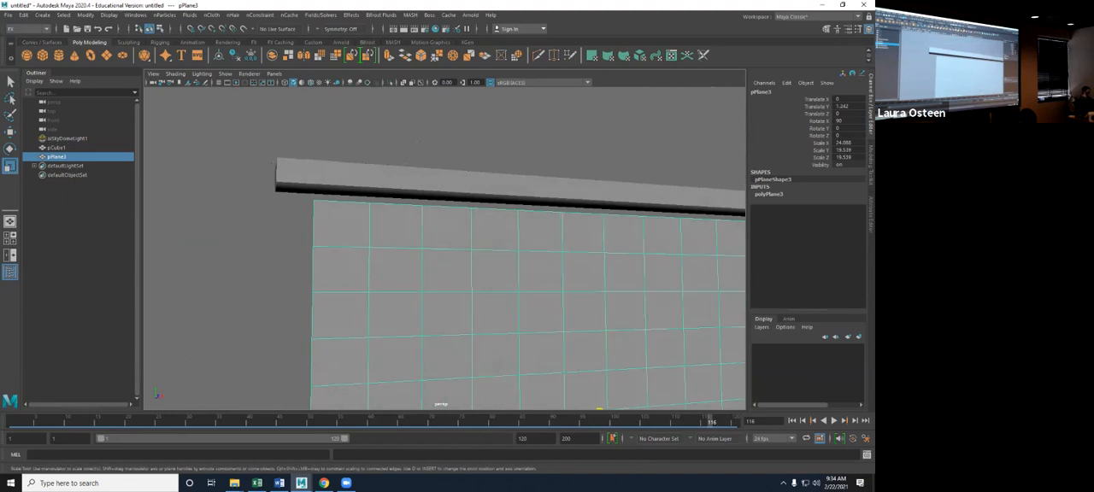
left_click_drag(274, 162, 300, 157, "alt")
left_click(478, 189)
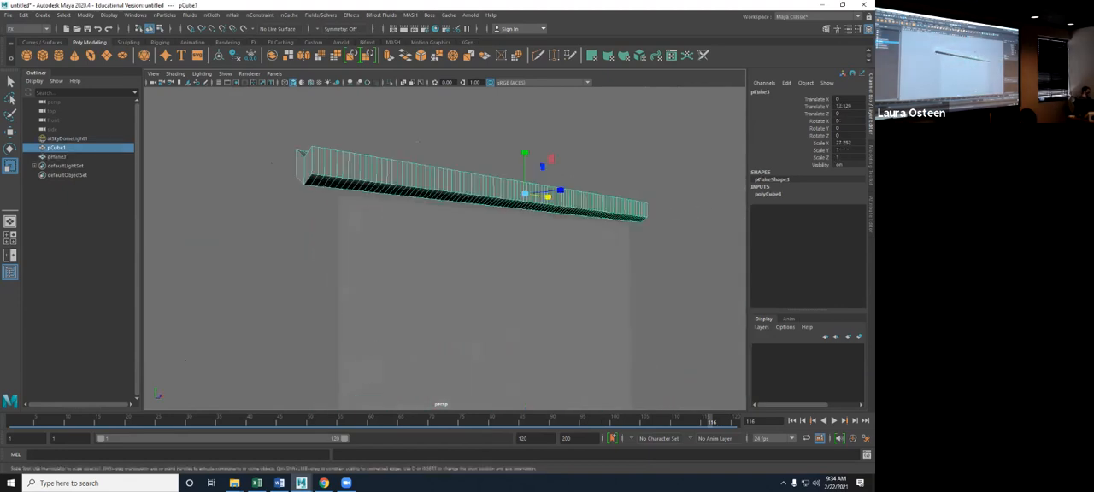
left_click_drag(478, 205, 428, 215, "alt")
- Set the hanging plane's subdivisions to 150 in width and 150 in height
left_click(479, 291)
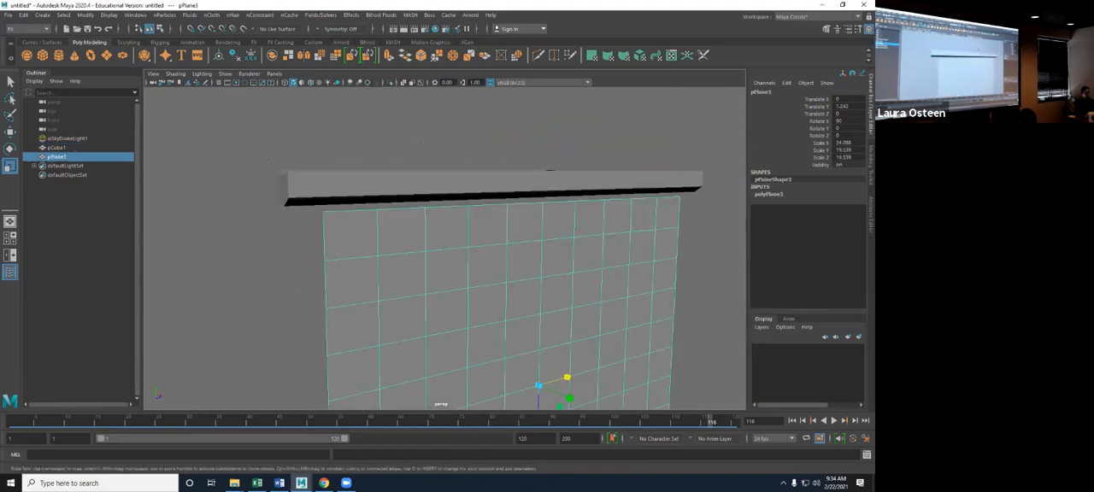
left_click_drag(478, 290, 479, 325, "alt")
middle_click_drag(478, 325, 368, 225, "alt")
scroll(368, 225, "down", 2)
left_click(769, 194)
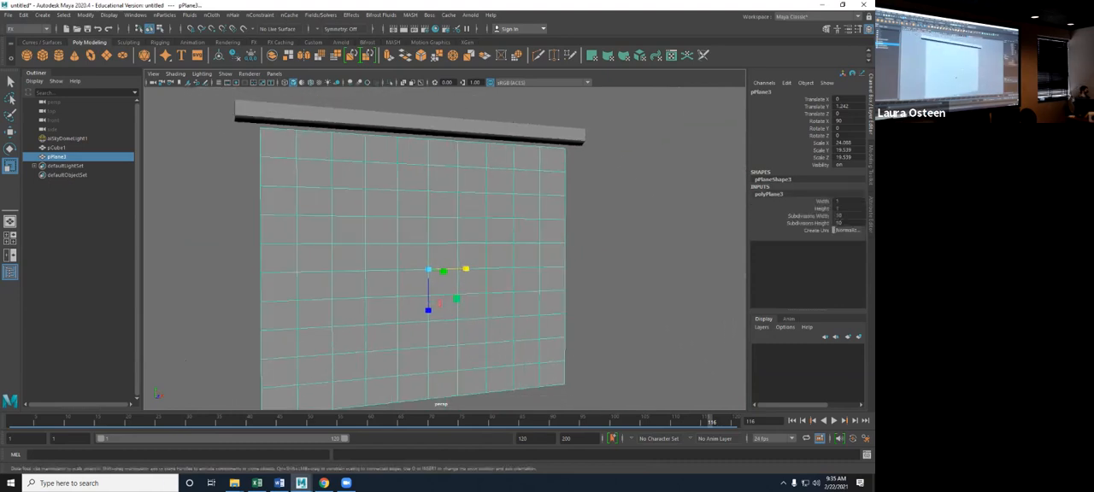
left_click(848, 216)
type("150")
key("Tab")
type("150")
key("Return")
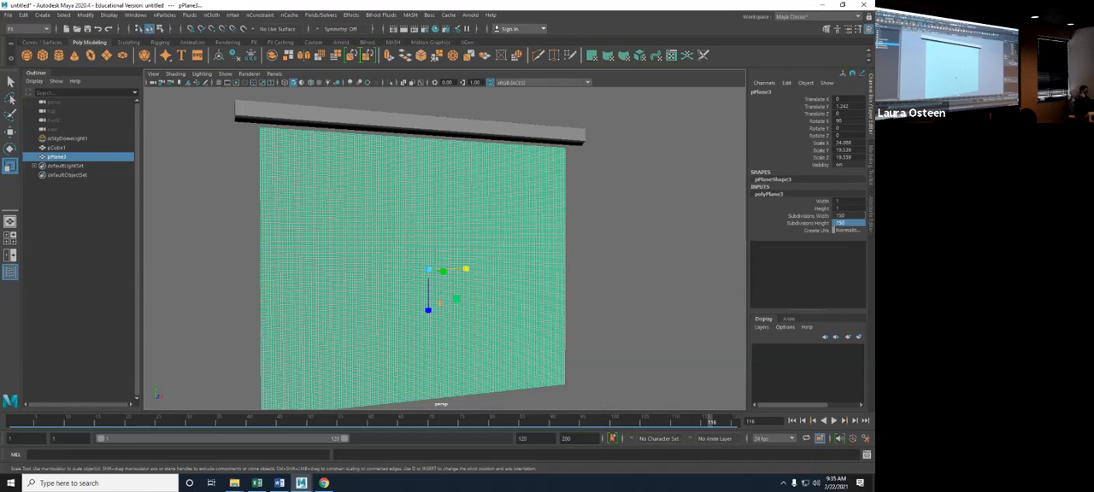
left_click_drag(441, 273, 412, 271, "alt")
right_click_drag(428, 272, 462, 271, "alt")
left_click(768, 194)
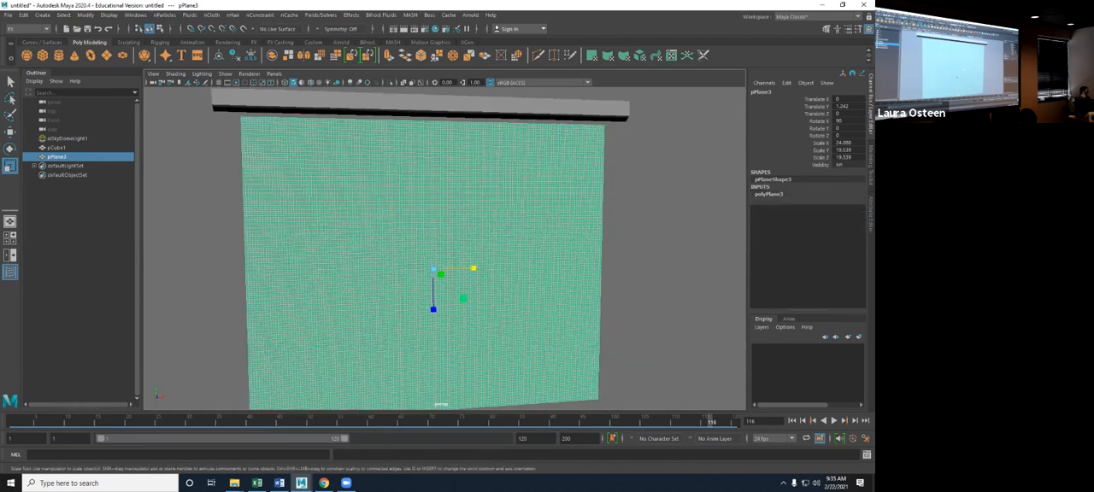
- Turn the upright plane into an nCloth object, test-play its simulation briefly, and return to the first frame
left_click(211, 15)
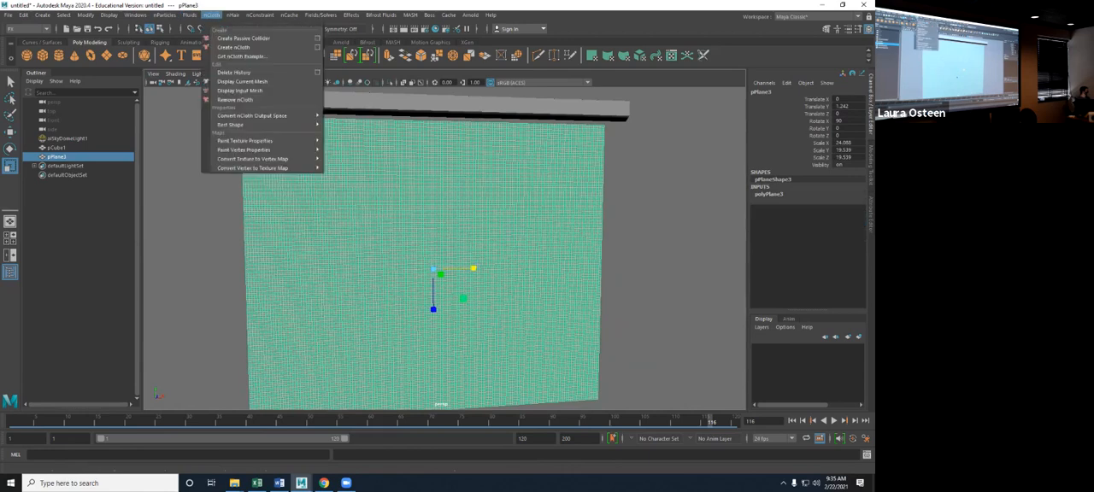
left_click(234, 47)
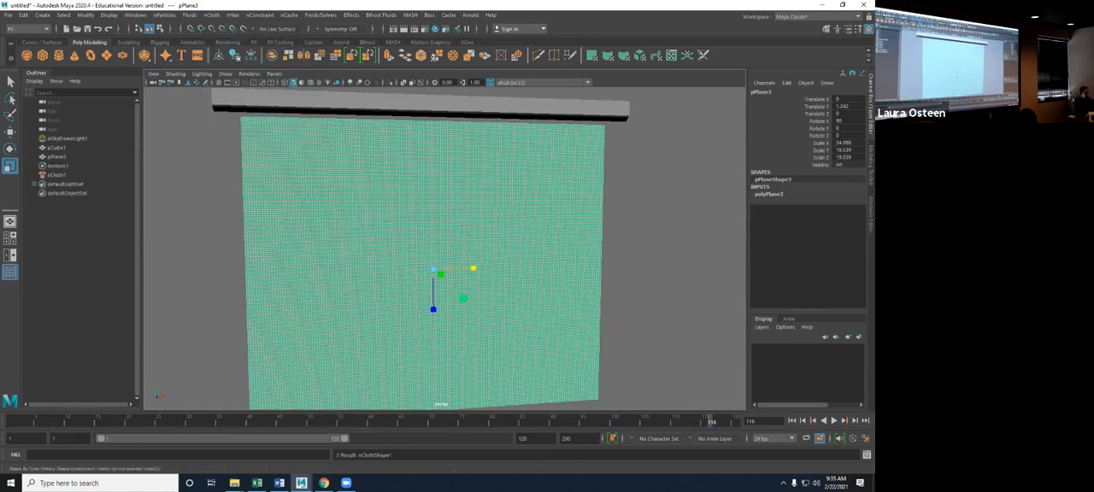
key("alt+v")
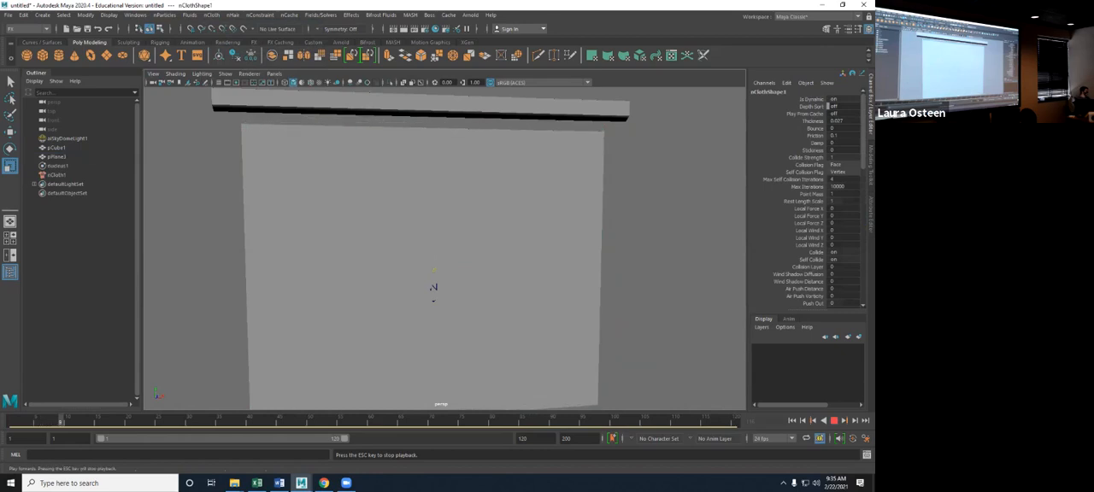
left_click(834, 421)
left_click(792, 421)
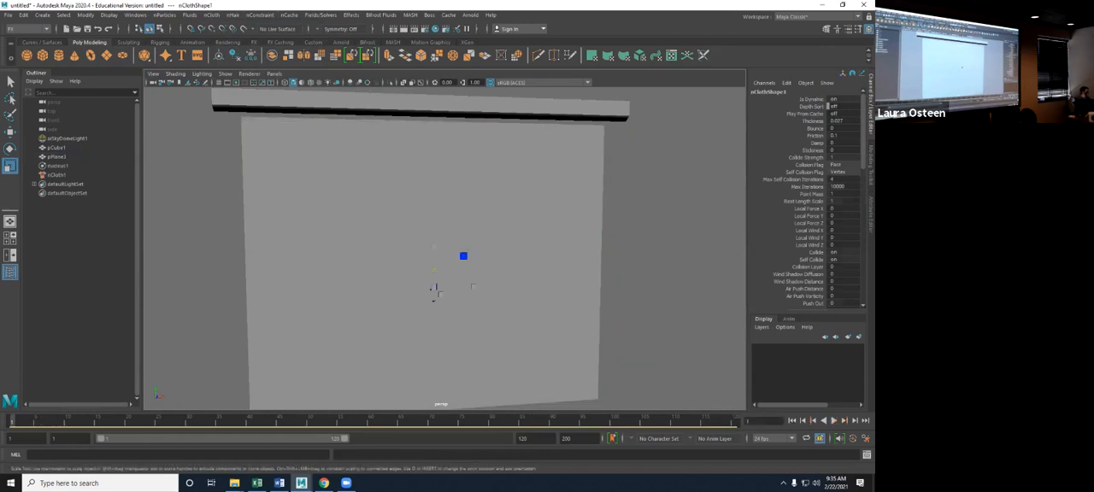
- Switch the cloth plane to vertex selection and select the vertices along its entire top edge
scroll(445, 247, "up", 3)
middle_click_drag(444, 248, 476, 338, "alt")
left_click_drag(476, 339, 494, 350, "alt")
left_click(494, 342)
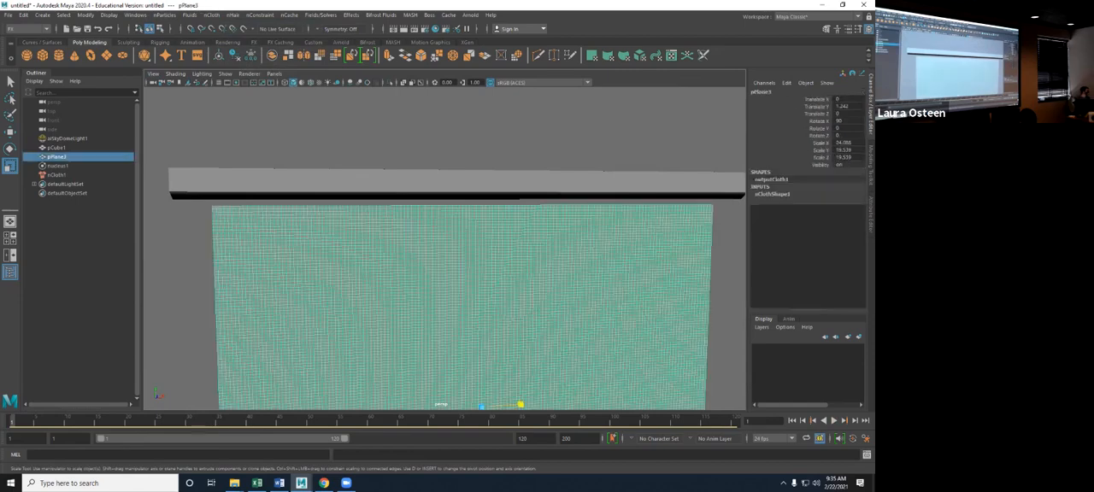
right_click_drag(366, 208, 330, 205)
scroll(444, 248, "up", 3)
left_click_drag(445, 248, 469, 234, "alt")
scroll(445, 247, "down", 3)
middle_click_drag(462, 248, 443, 247, "alt")
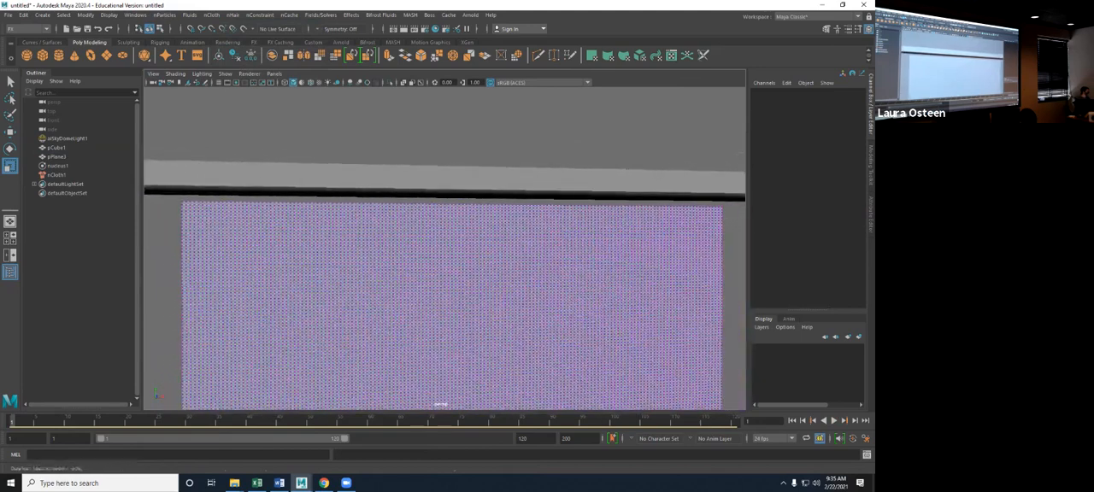
left_click_drag(169, 189, 736, 206)
scroll(401, 216, "up", 8)
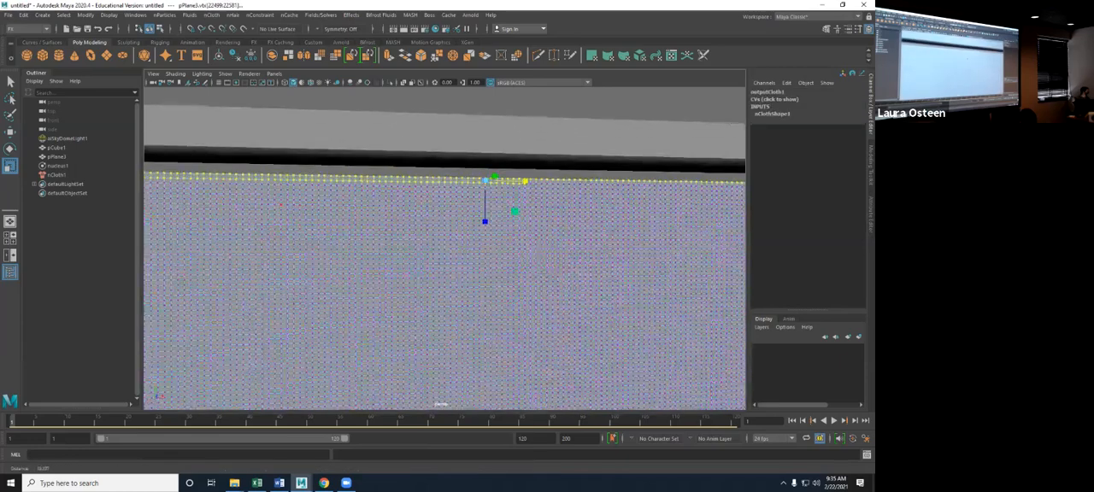
- Remove the extra second-row vertices from the selection, leaving only the cloth's topmost row across the full width
middle_click_drag(401, 215, 351, 236, "alt")
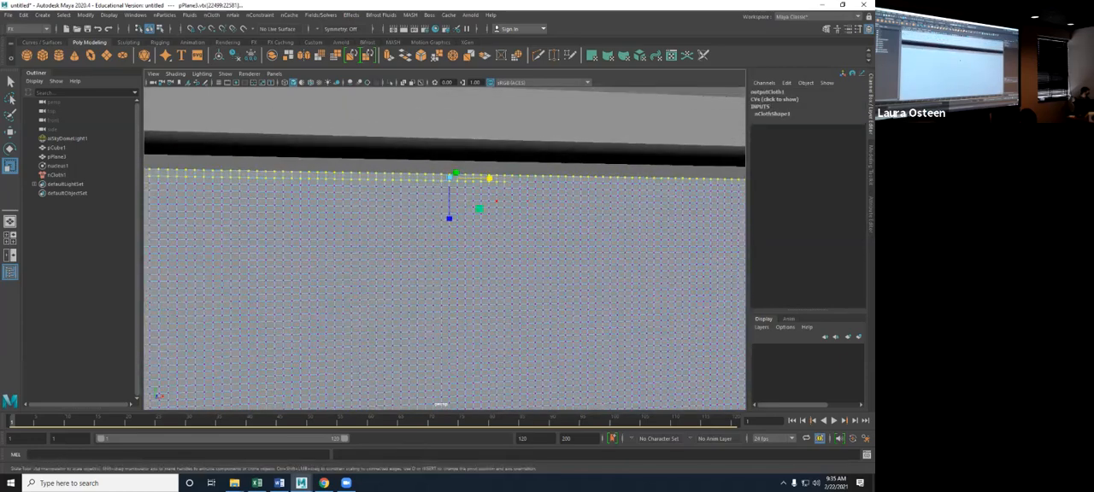
key("q")
left_click_drag(511, 184, 147, 176, "ctrl")
middle_click_drag(219, 231, 691, 286, "alt")
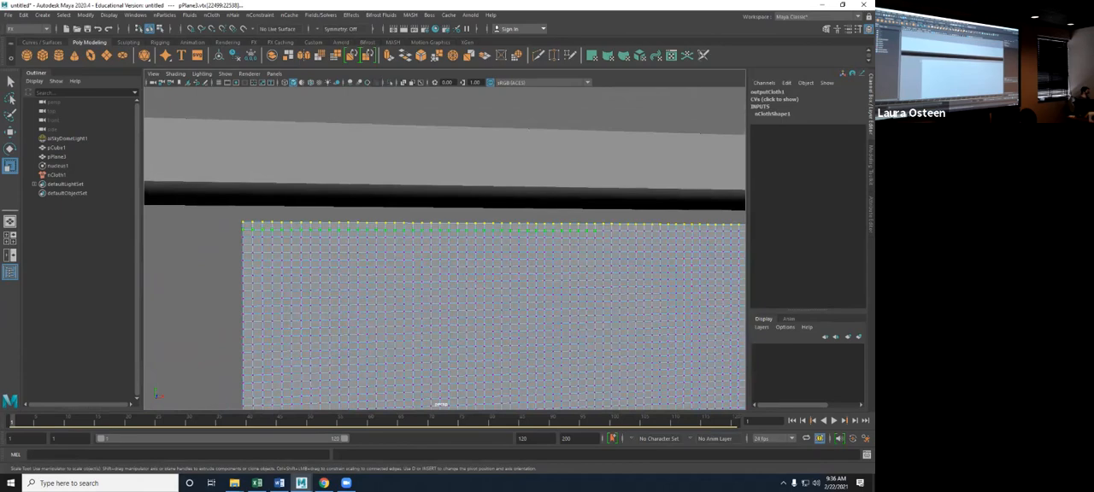
scroll(367, 244, "down", 6)
middle_click_drag(367, 245, 202, 202, "alt")
scroll(203, 203, "down", 2)
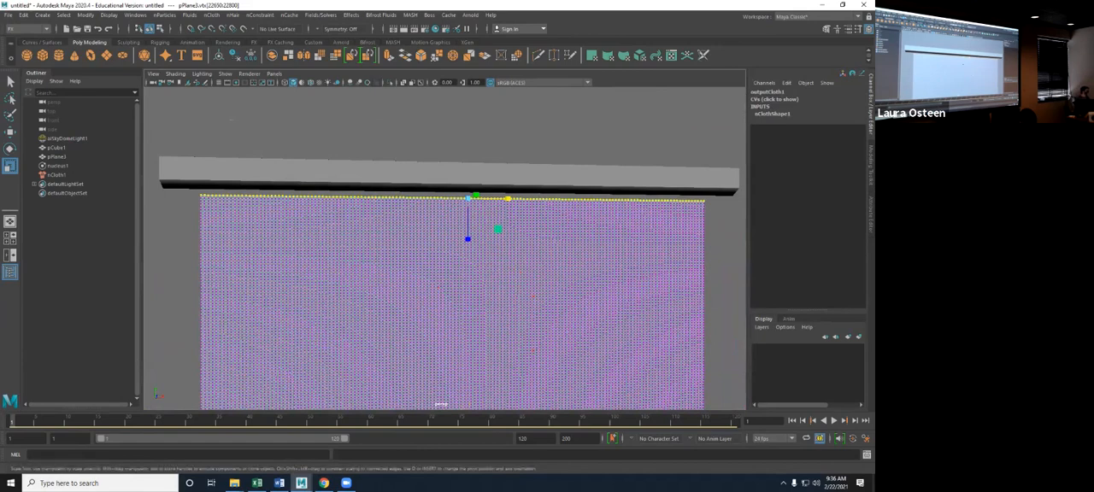
- Show the bar's vertices and add the row along its lower edge to the selected top row of the cloth
left_click(528, 175, "shift")
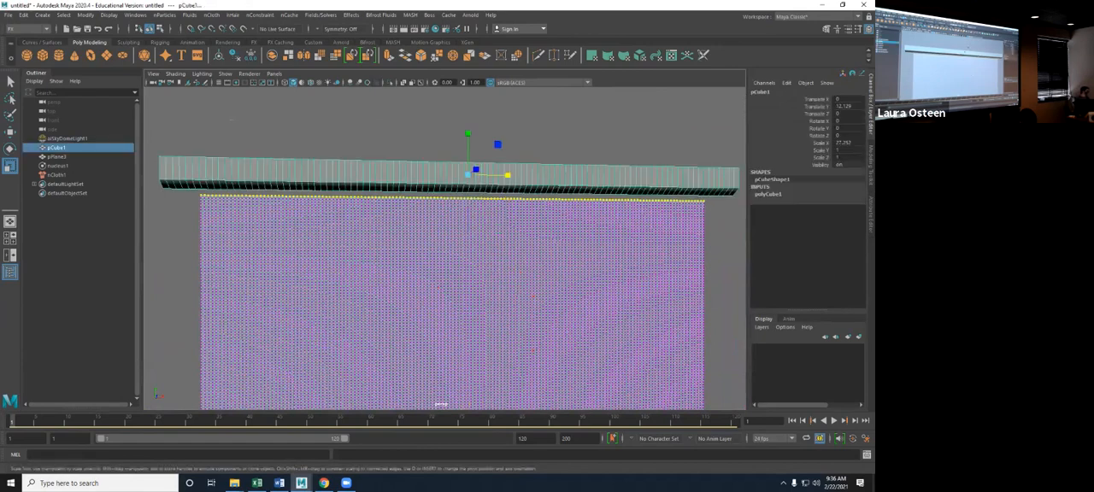
right_click_drag(437, 176, 389, 176, "shift")
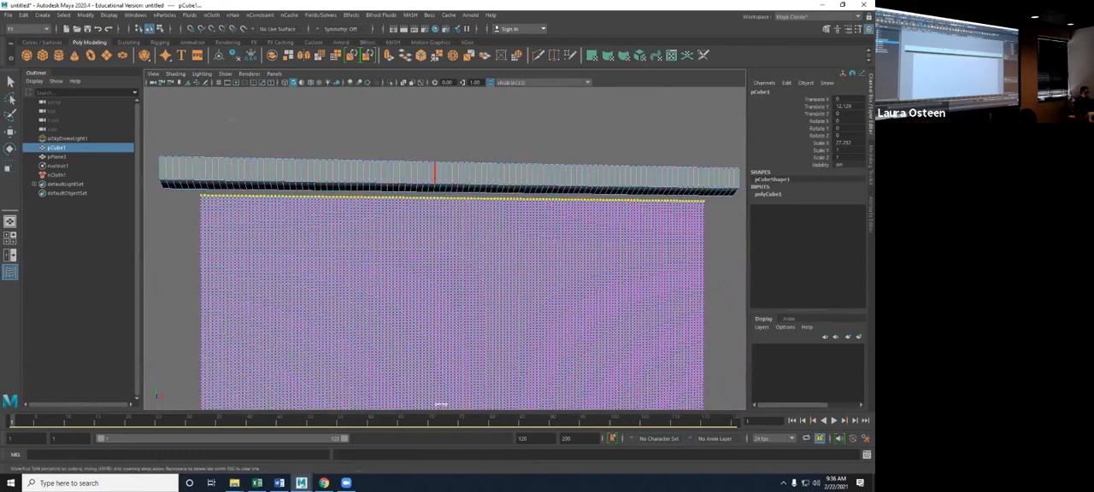
key("q")
right_click_drag(425, 172, 389, 176)
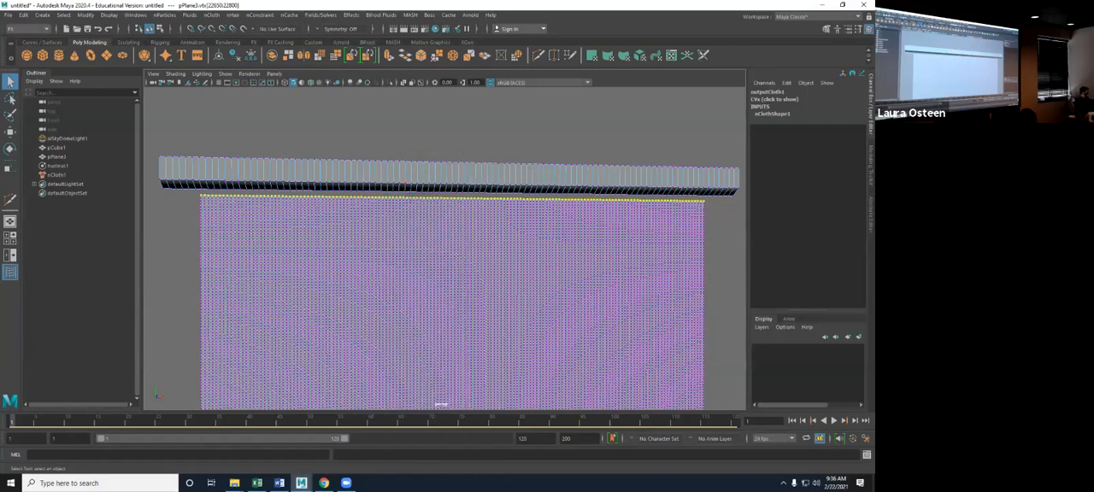
mouse_move(159, 186)
left_mouse_down()
mouse_move(422, 194)
mouse_move(162, 187)
left_mouse_up()
double_click(611, 194, "shift")
key("ctrl+z")
left_click_drag(646, 226, 506, 230, "alt")
scroll(506, 231, "down", 3)
left_click_drag(559, 385, 457, 371, "alt")
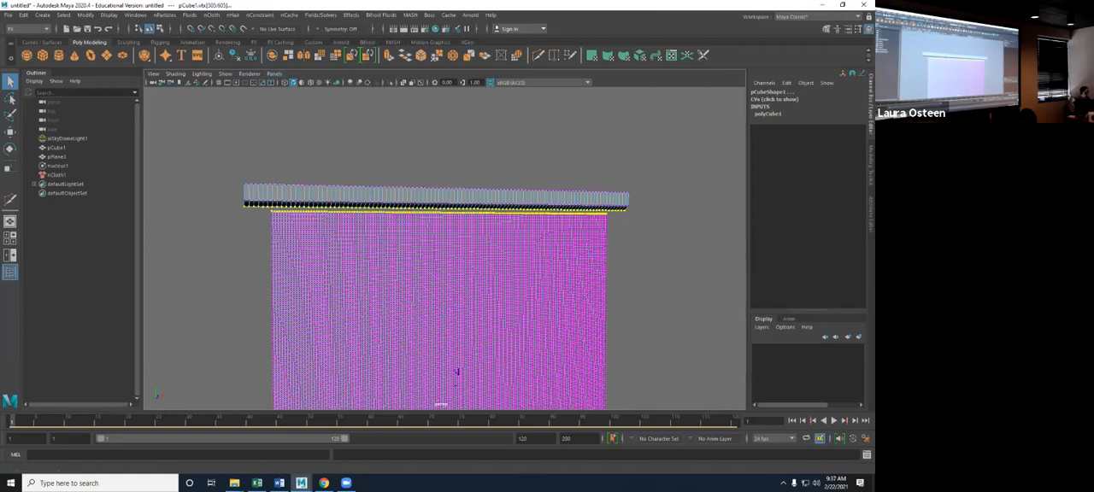
- Create a Component to Component nConstraint between the cloth's top vertices and the bar, and inspect the connections along the edge
left_click(259, 15)
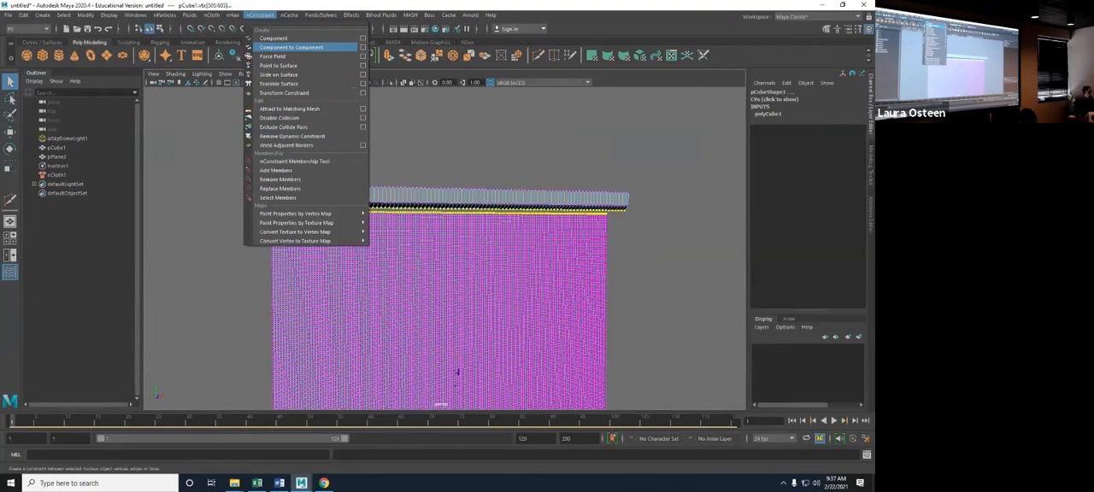
left_click(291, 47)
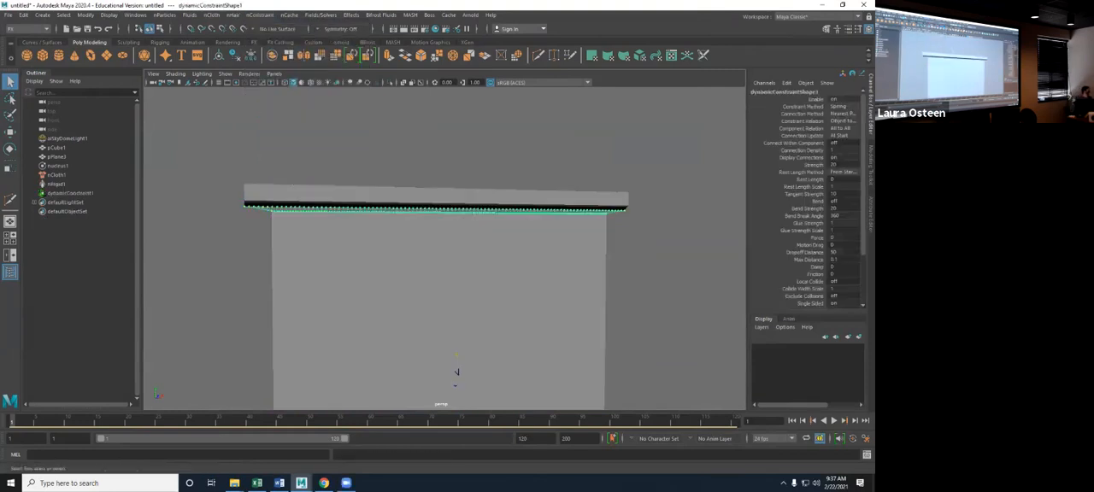
scroll(457, 372, "up", 10)
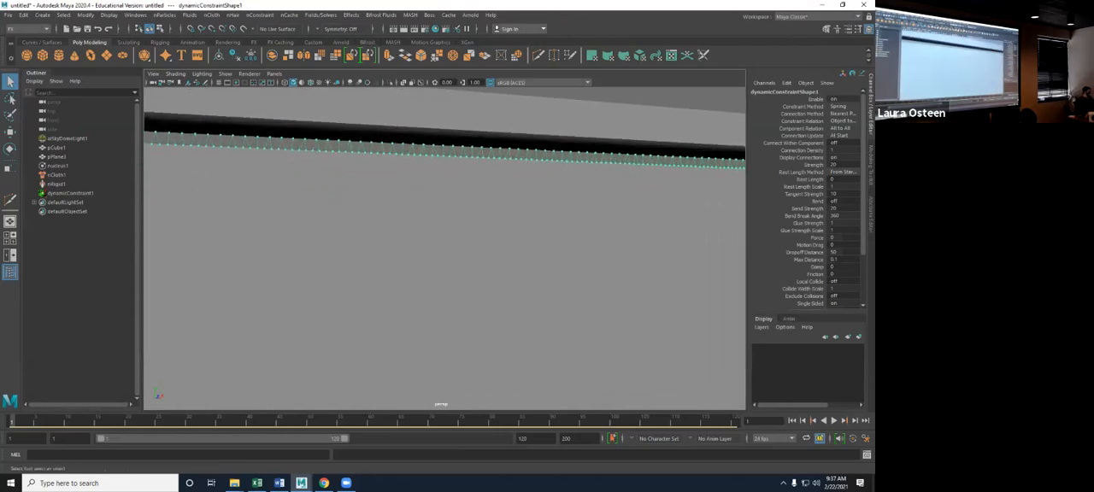
middle_click_drag(456, 341, 456, 373, "alt")
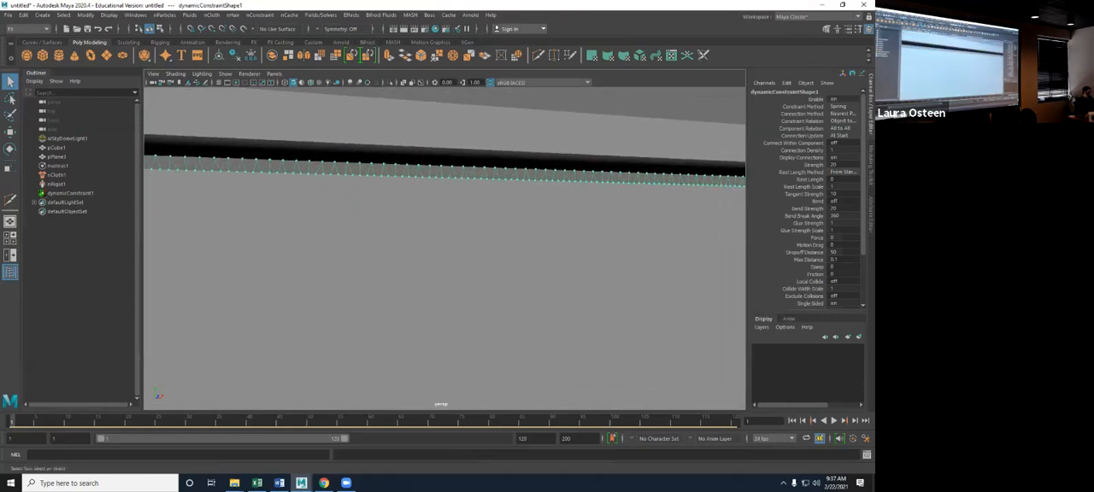
scroll(464, 392, "down", 8)
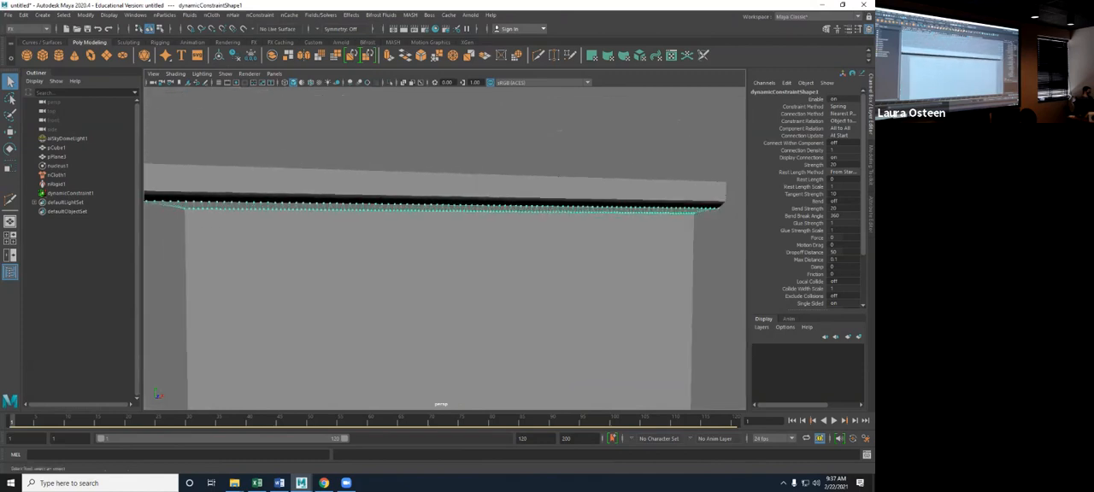
left_click_drag(464, 391, 450, 325, "alt")
- Play the constrained cloth simulation, examine the cloth's lower part, and return to the first frame
key("alt+v")
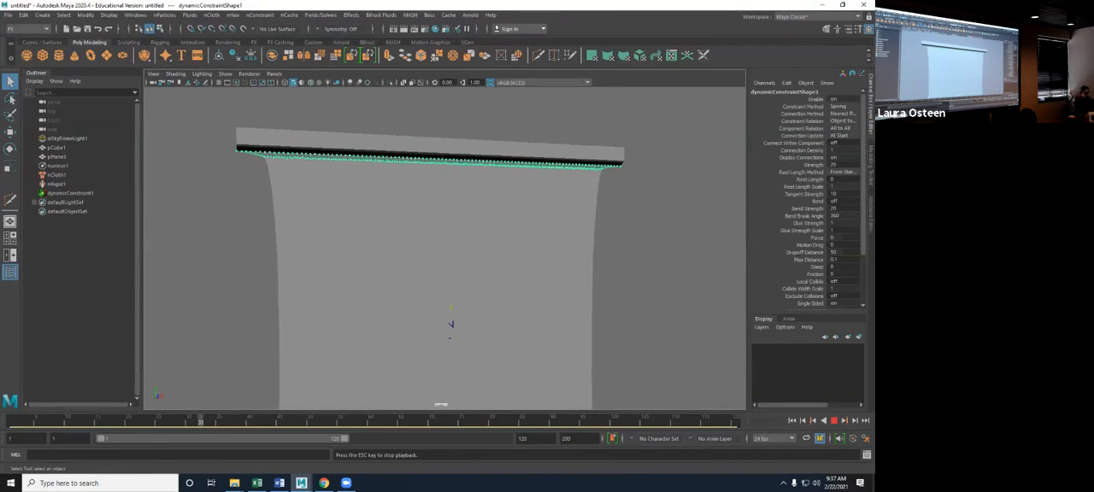
key("Escape")
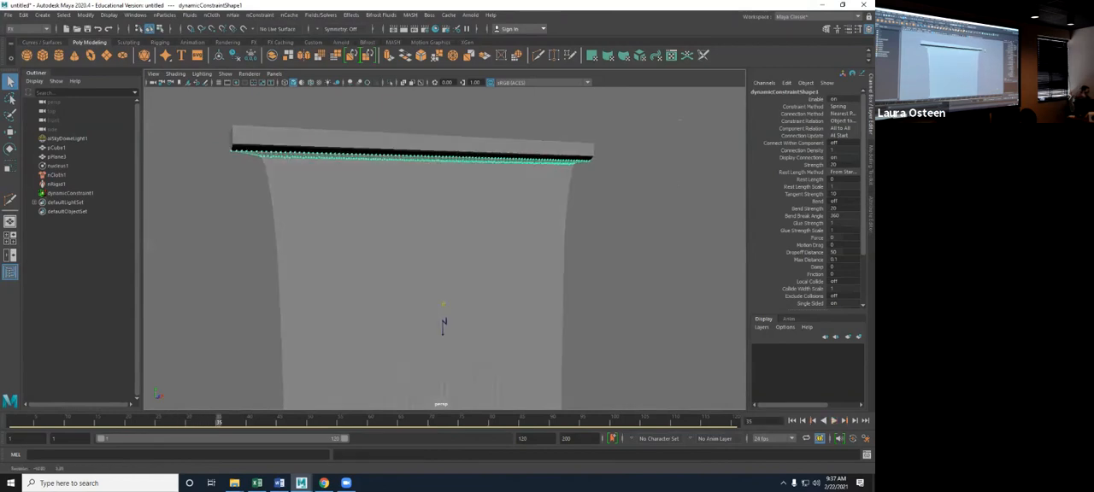
left_click_drag(445, 248, 436, 222, "alt")
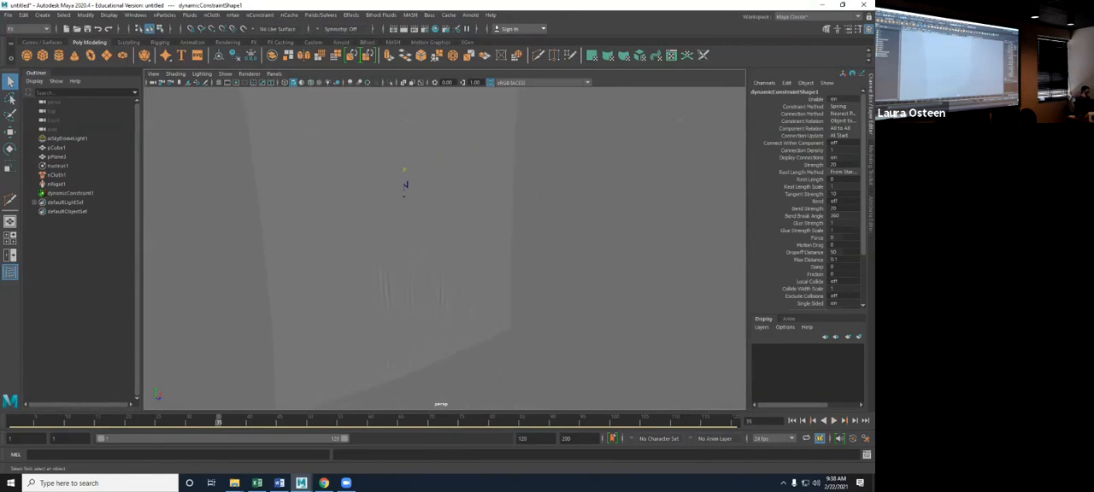
key("alt+shift+v")
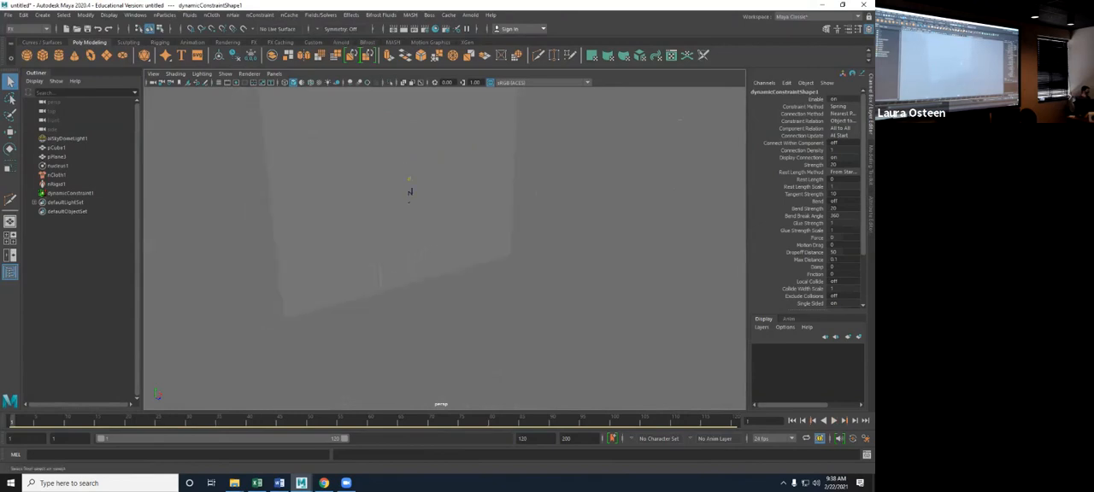
middle_click_drag(436, 222, 462, 308, "alt")
left_click_drag(463, 308, 445, 310, "alt")
middle_click_drag(445, 310, 421, 282, "alt")
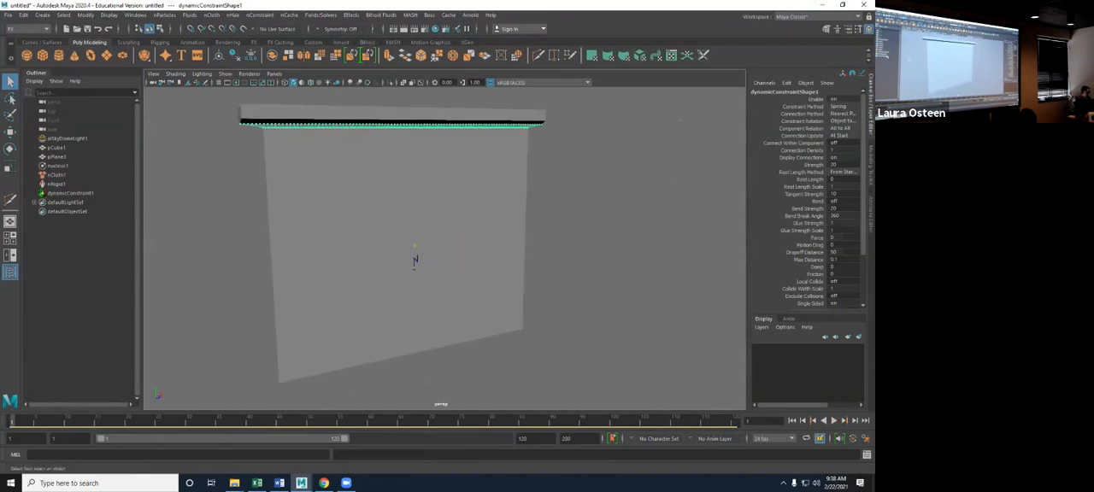
- Set the nucleus solver's Space Scale to 0.7 in its scale attributes
left_click(414, 259)
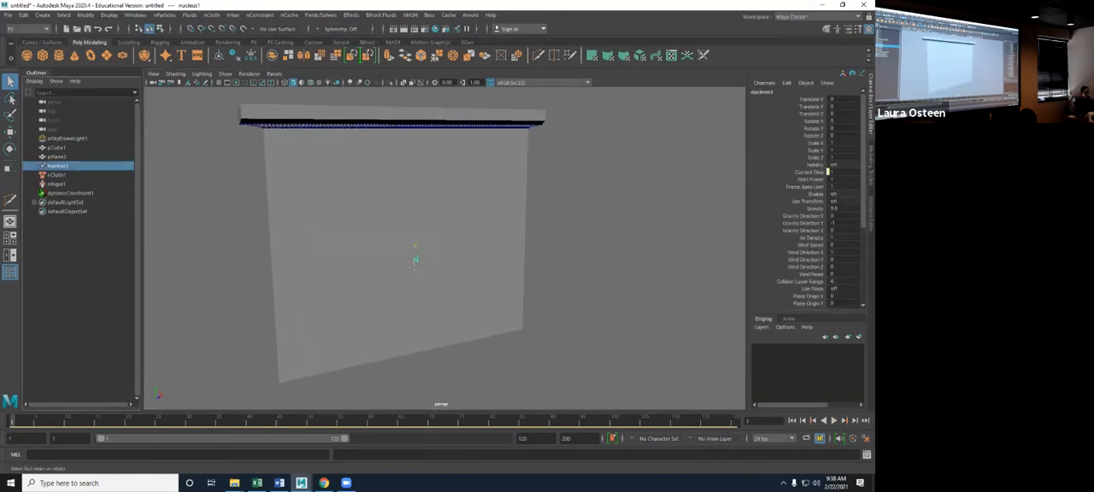
key("ctrl+a")
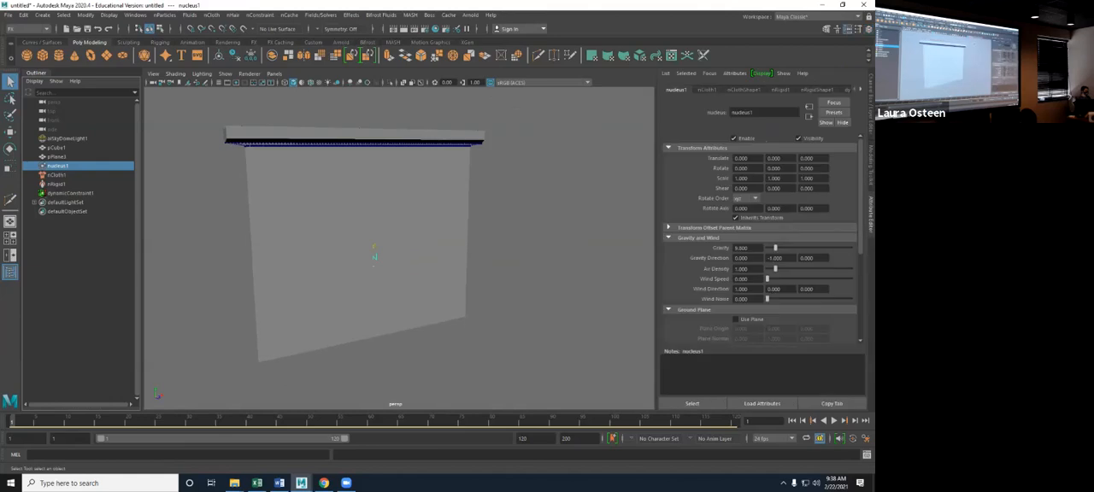
scroll(761, 239, "down", 5)
left_click(669, 298)
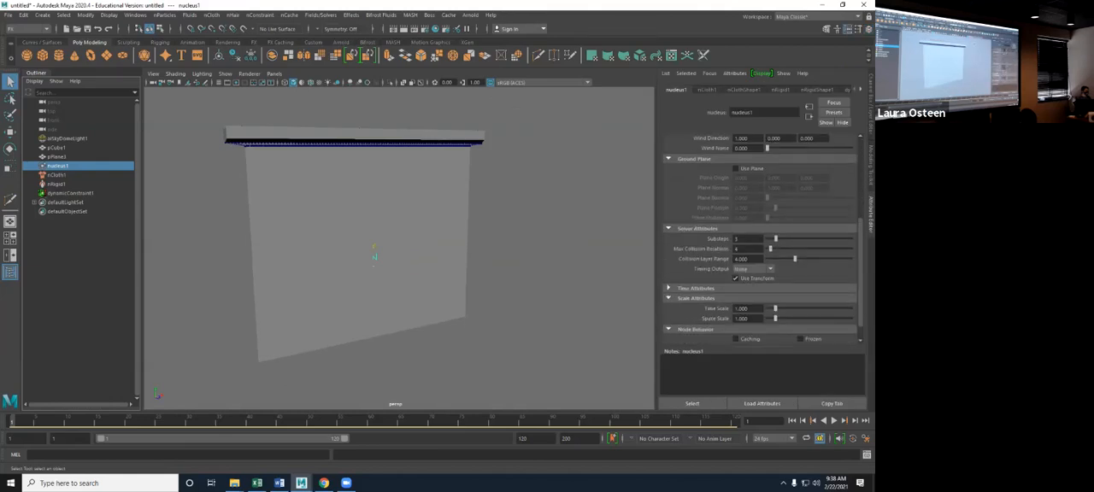
double_click(742, 319)
key("BackSpace")
type(".7")
key("Return")
- Play the simulation at the new space scale to check how the cloth hangs, and rewind to the first frame
key("alt+v")
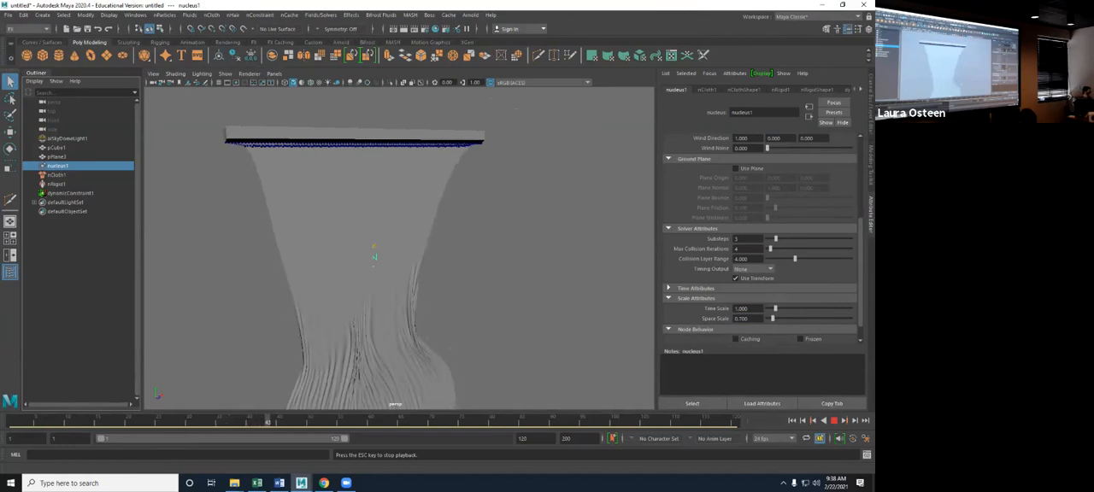
key("Escape")
mouse_move(374, 254)
left_mouse_down("alt")
mouse_move(357, 257)
mouse_move(393, 258)
mouse_move(375, 255)
left_mouse_up("alt")
key("alt+shift+v")
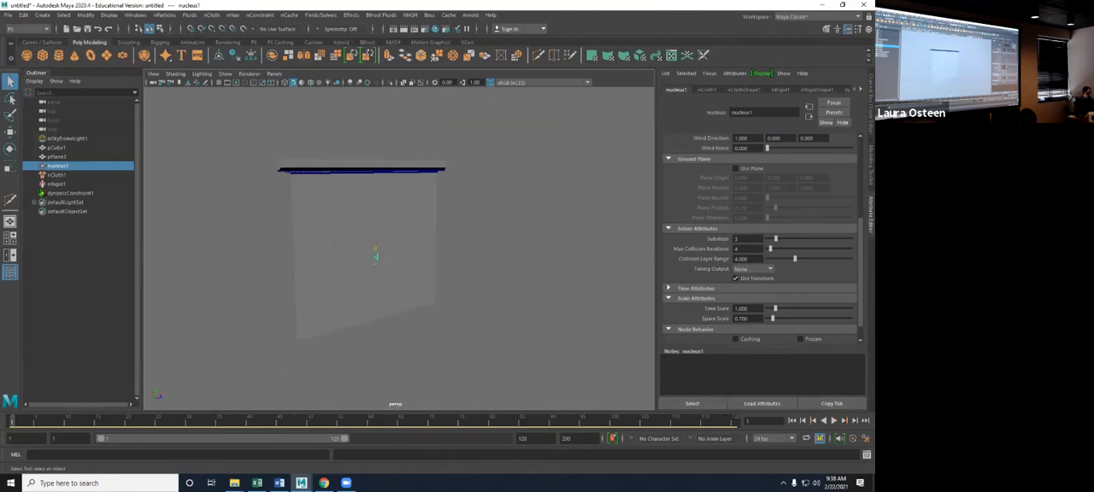
- Apply the chainMail nCloth preset to the hanging plane and review its dynamic properties
left_click(374, 255)
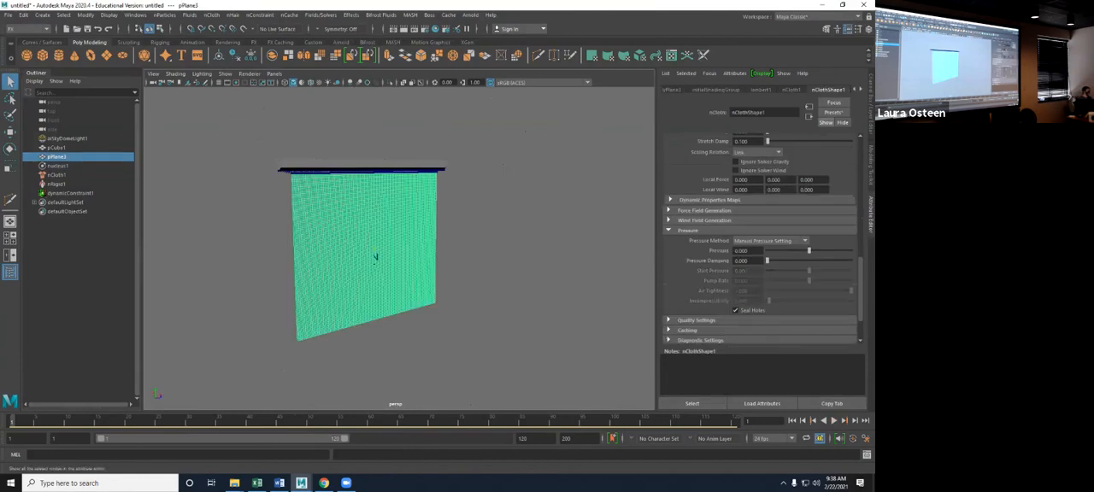
left_click(833, 112)
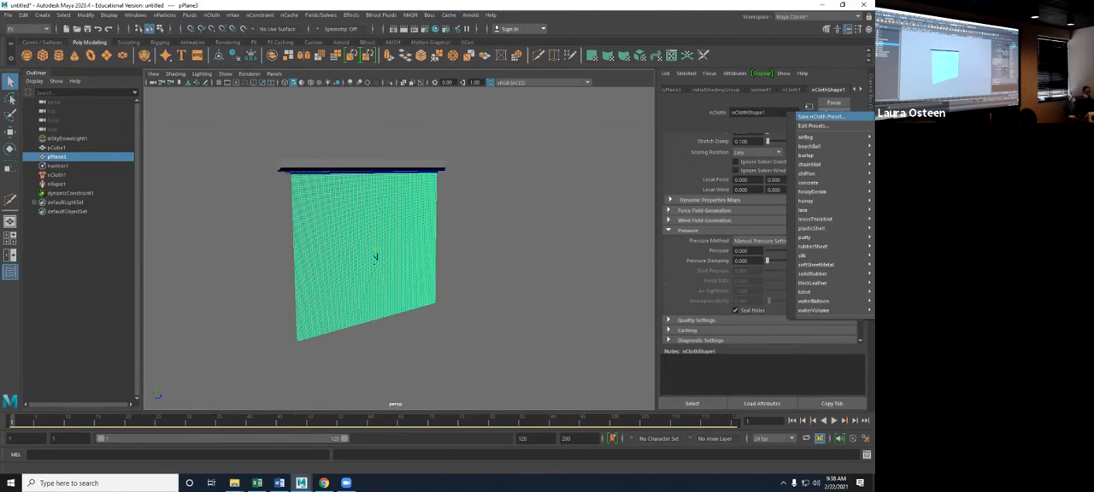
mouse_move(810, 164)
left_click(735, 164)
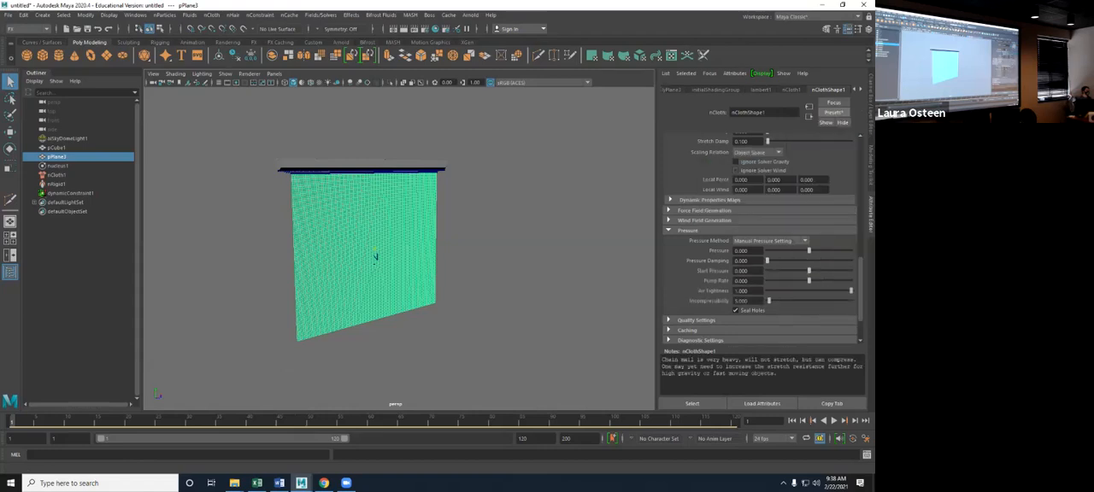
scroll(761, 239, "up", 6)
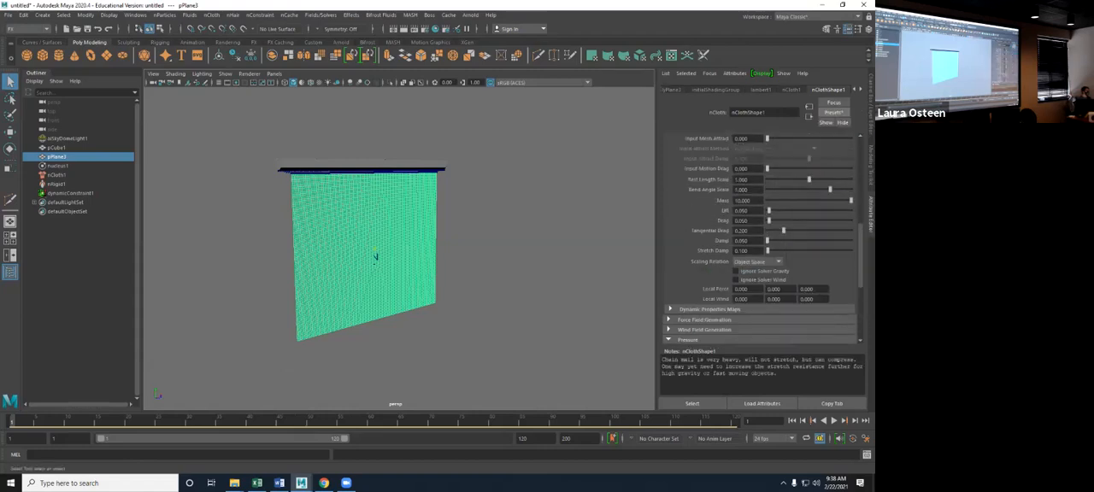
scroll(760, 239, "down", 3)
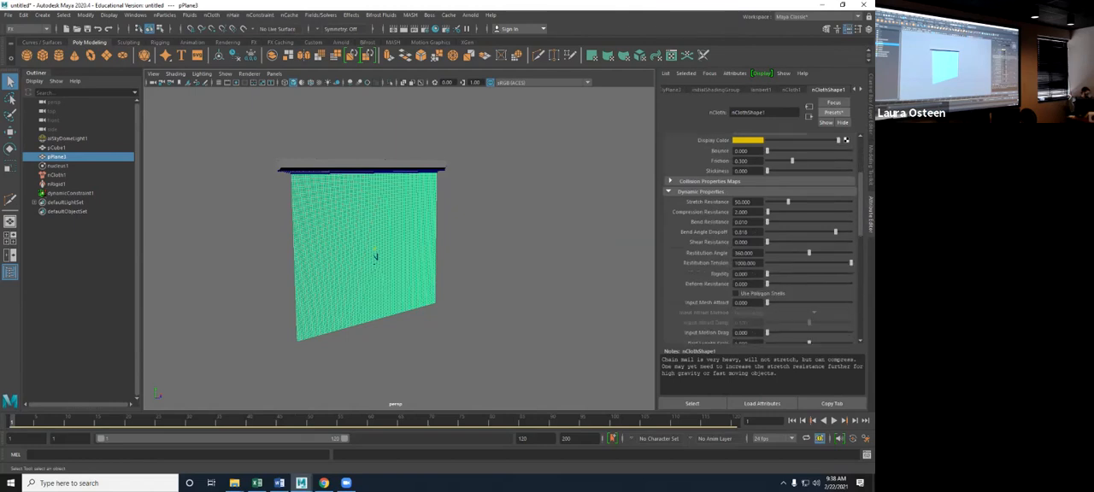
scroll(761, 239, "down", 4)
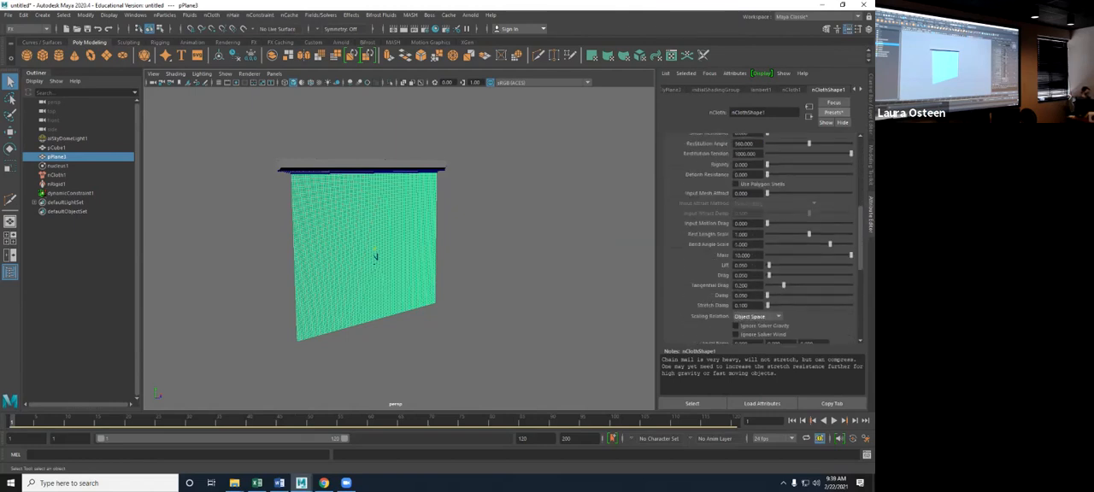
- Play the simulation with the chainMail preset to check how the cloth hangs, and rewind to the first frame
key("alt+v")
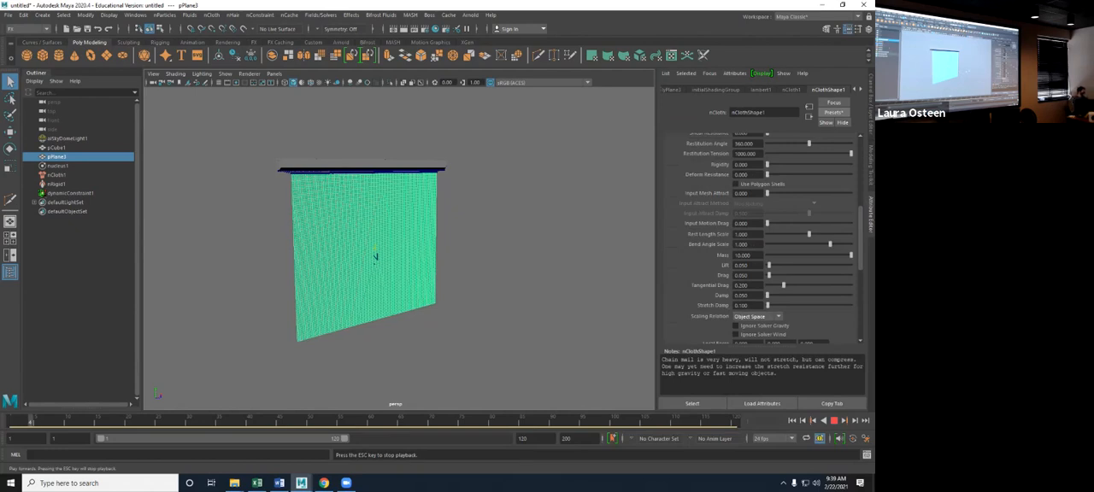
left_click(67, 139)
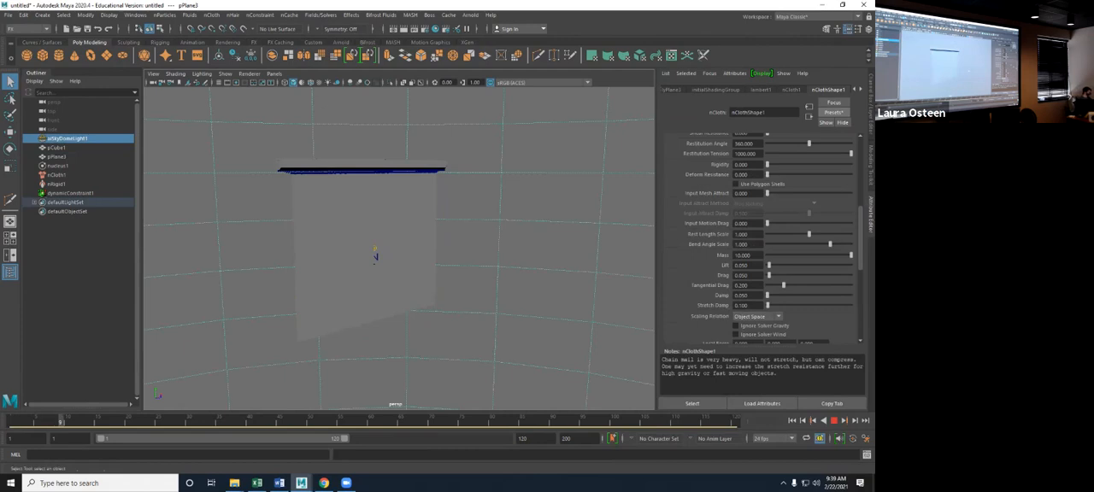
key("Escape")
key("alt+shift+v")
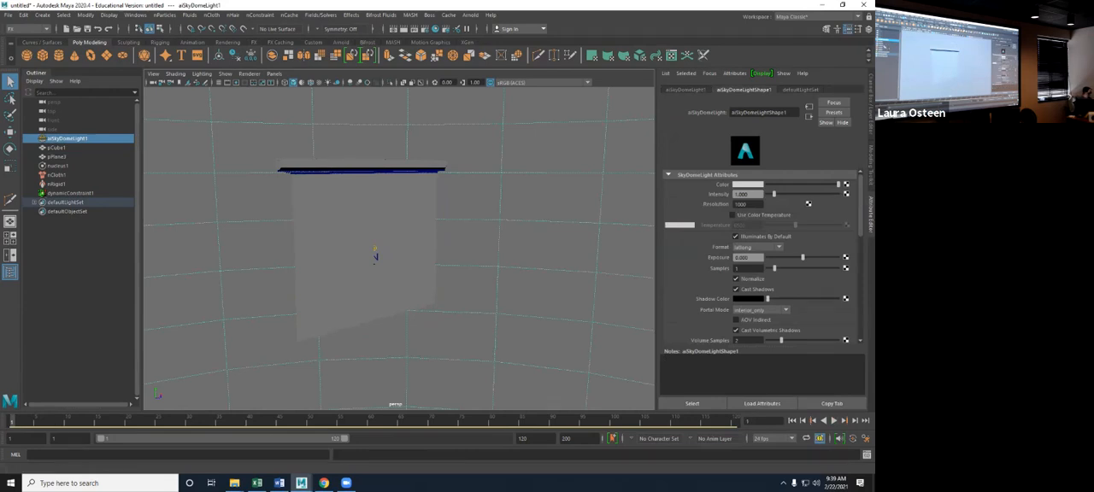
- Set the nucleus solver's Space Scale to 0.1 and test the cloth by playing the simulation and rewinding
left_click(58, 166)
left_click_drag(751, 319, 737, 319)
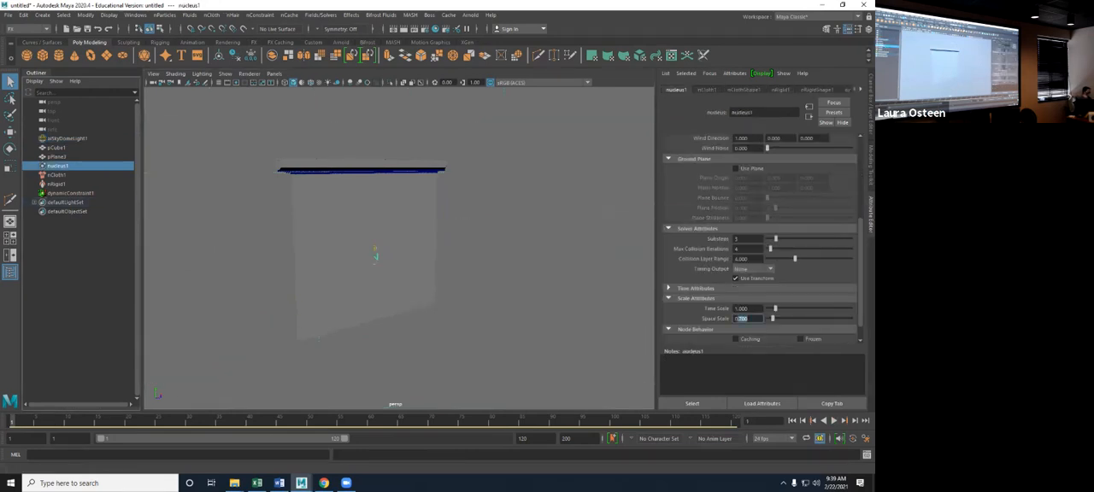
type(".1")
key("Return")
left_click(834, 421)
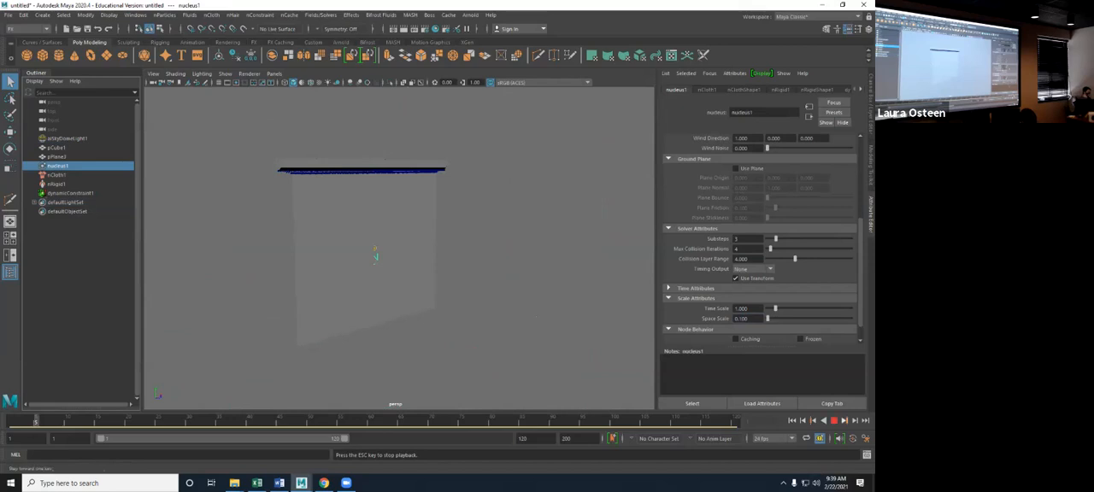
left_click(792, 421)
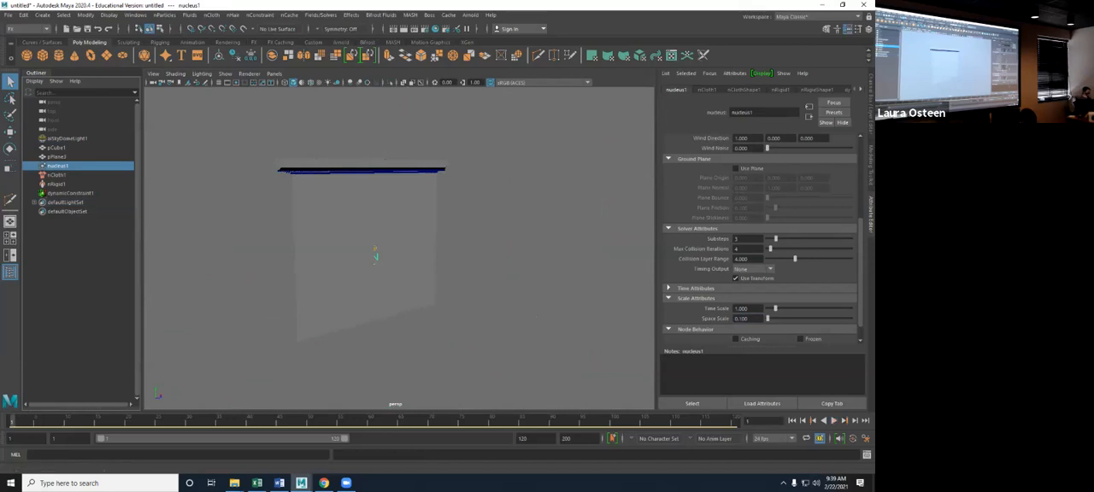
- Set the nucleus solver's Space Scale to 1
double_click(743, 319)
type("1")
key("Return")
- Keyframe the bar at full length on frame 1 and shortened to about a third of its length on frame 15, and play the simulation
left_click(376, 163)
left_click_drag(402, 248, 372, 248, "alt")
scroll(372, 248, "up", 4)
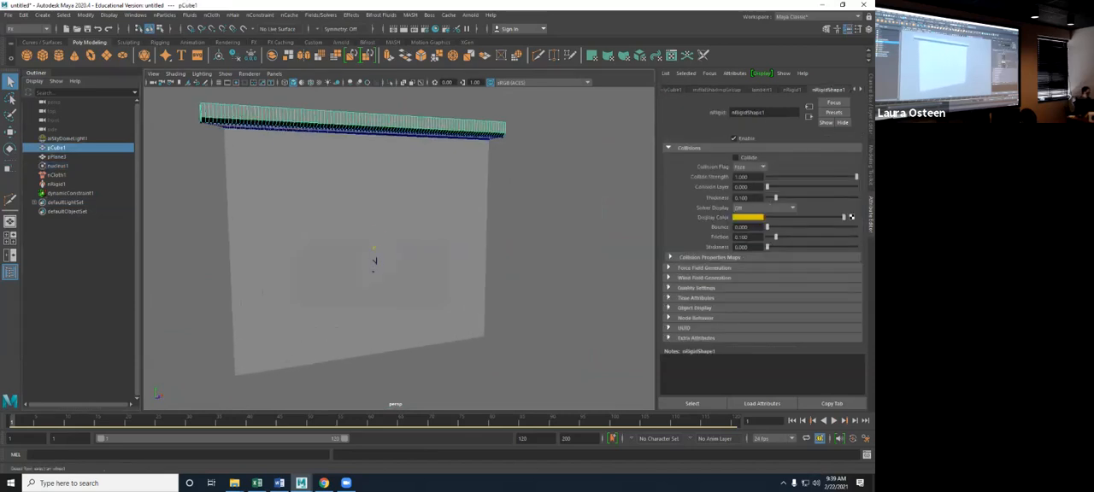
middle_click_drag(372, 248, 406, 328, "alt")
scroll(406, 328, "up", 2)
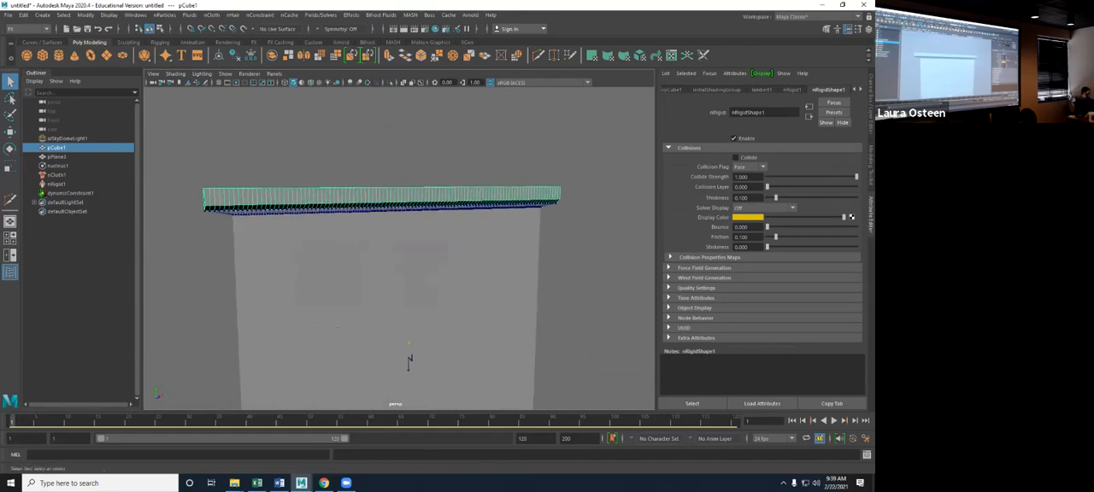
key("alt+v")
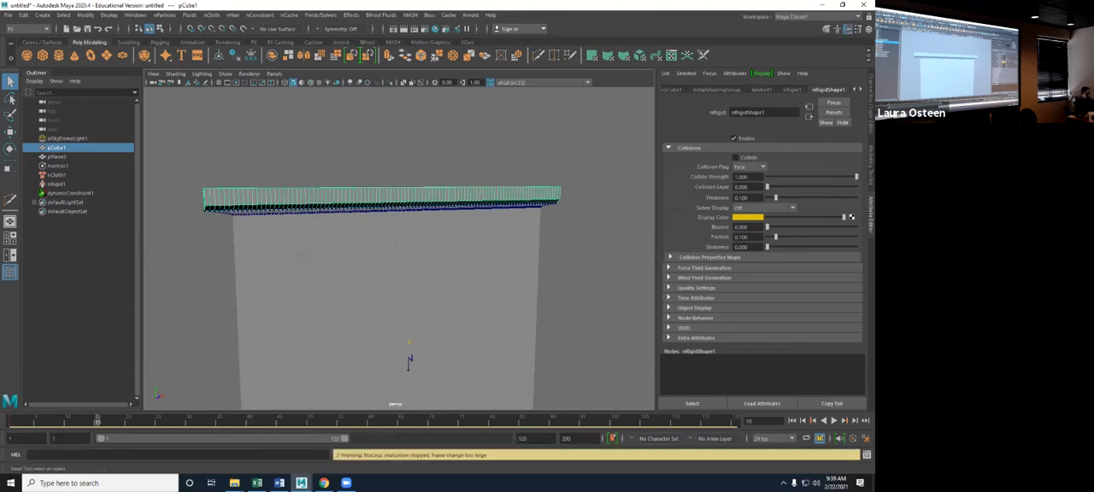
key("w")
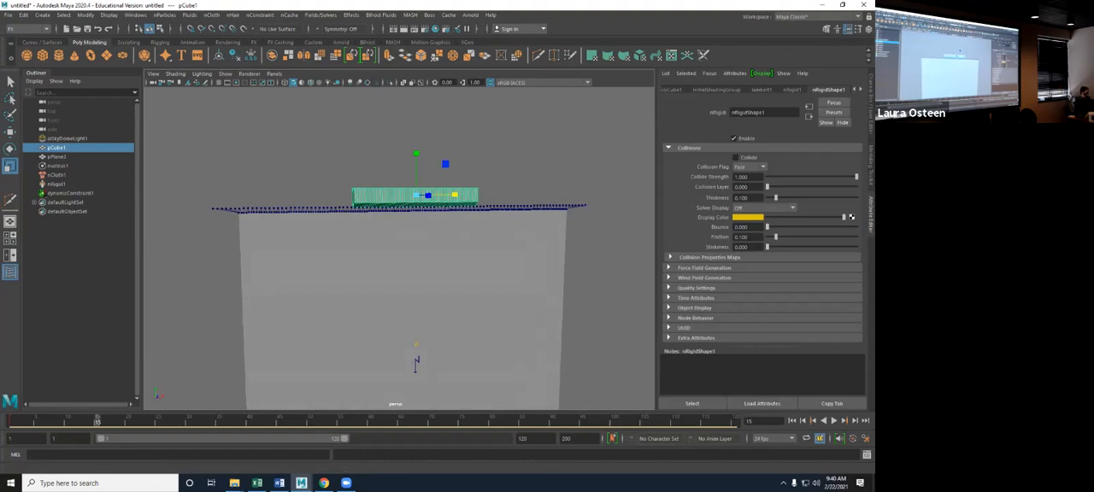
key("s")
key("alt+v")
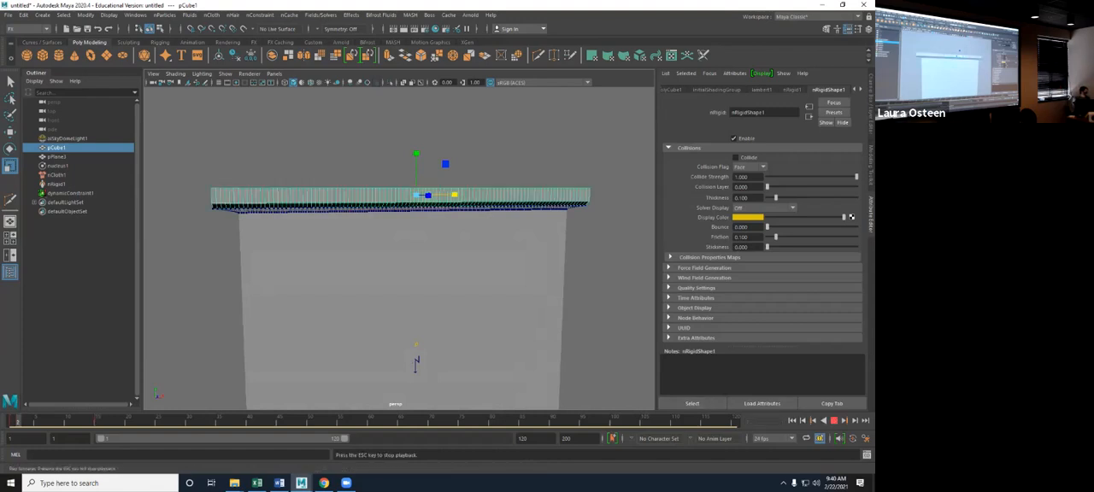
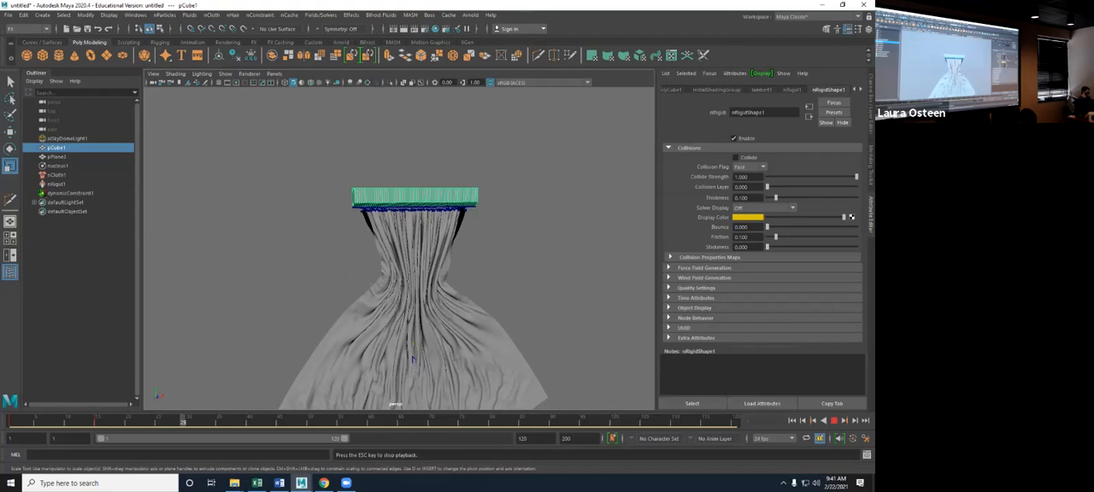
- Stop the simulation at the gathered pose, duplicate the cloth plane and move the copy beside the original
key("Escape")
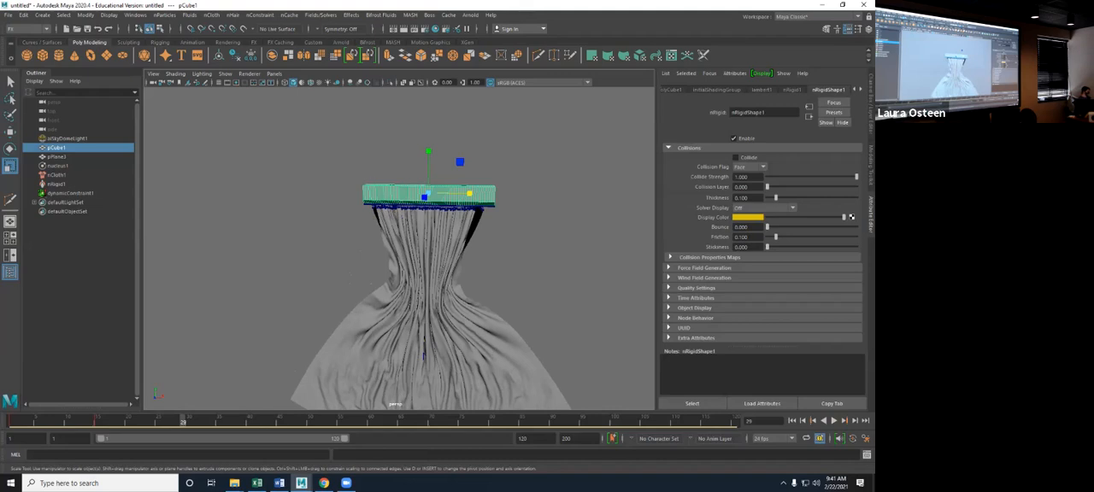
mouse_move(470, 274)
left_mouse_down("alt")
mouse_move(368, 307)
mouse_move(492, 273)
mouse_move(474, 269)
left_mouse_up("alt")
scroll(453, 277, "down", 2)
left_click(414, 342)
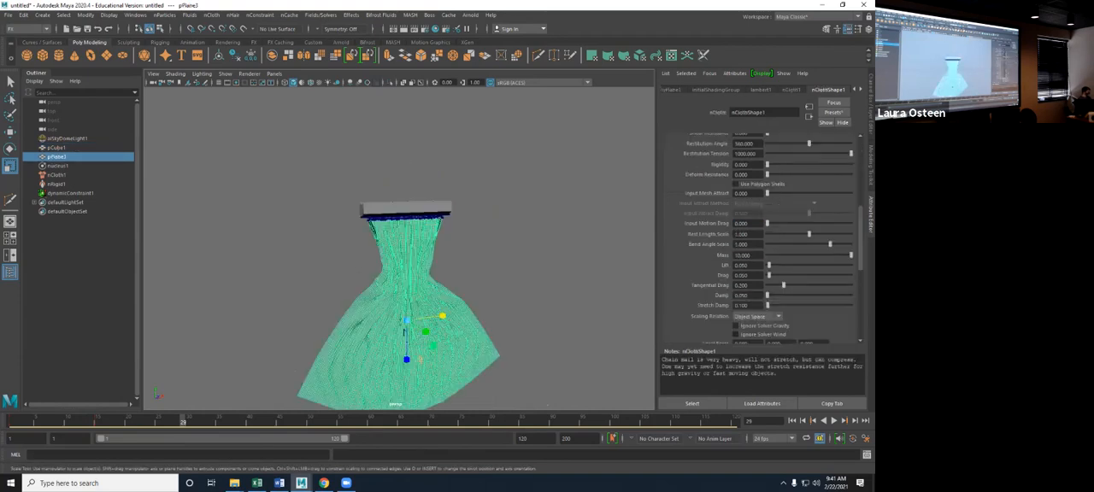
key("w")
left_click_drag(443, 316, 518, 283)
middle_click_drag(518, 284, 409, 265, "alt")
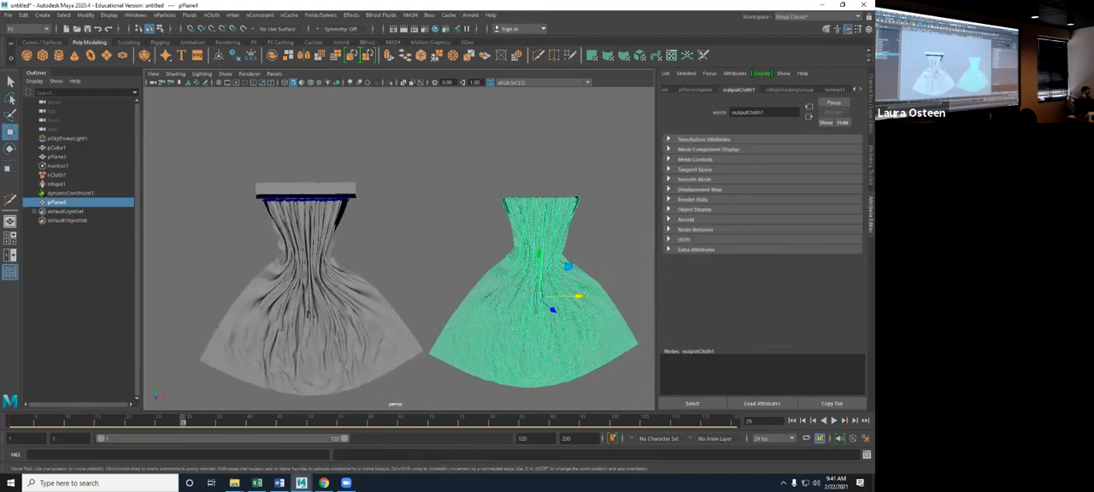
- Delete the duplicated cloth's construction history, play the simulation to check the copy, and rewind to the first frame
left_click(24, 15)
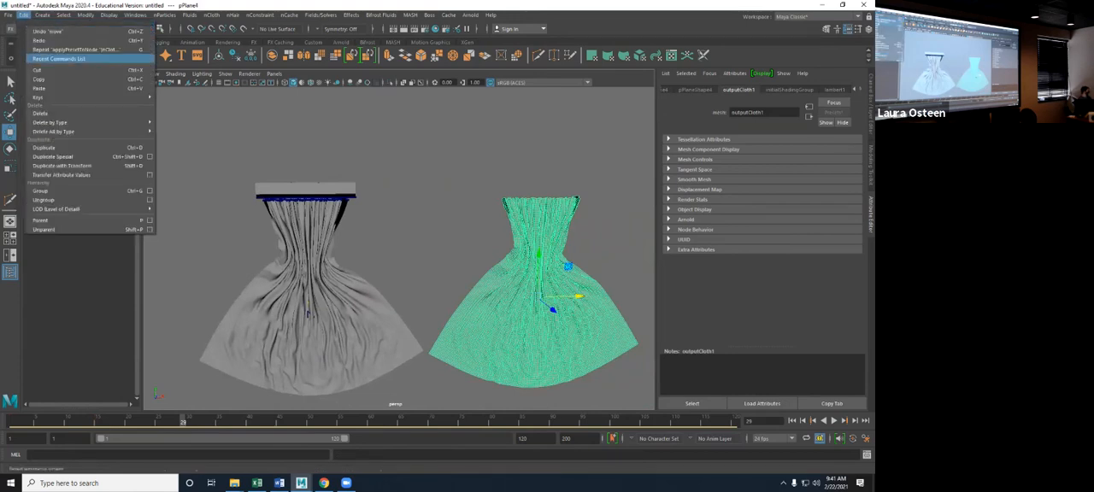
mouse_move(52, 122)
left_click(179, 122)
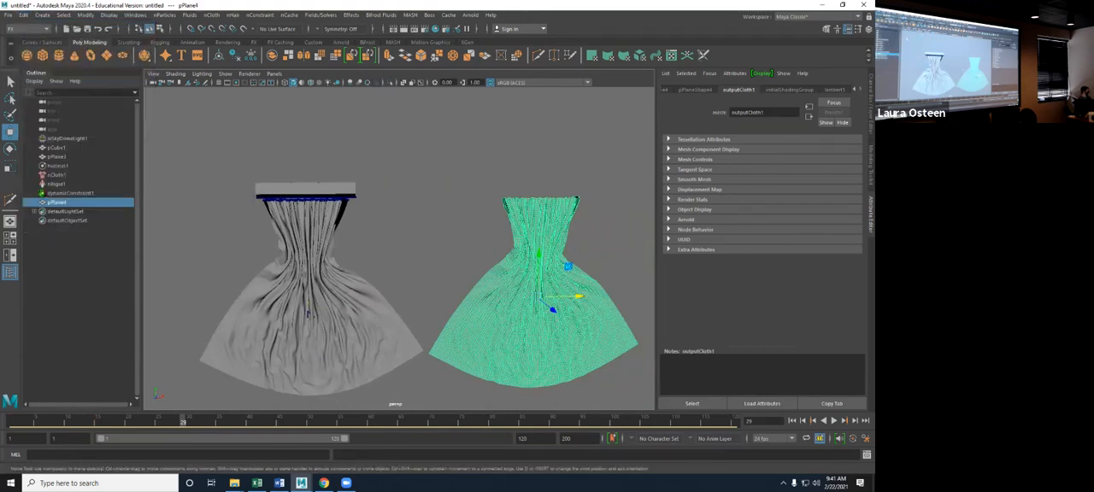
left_click(834, 421)
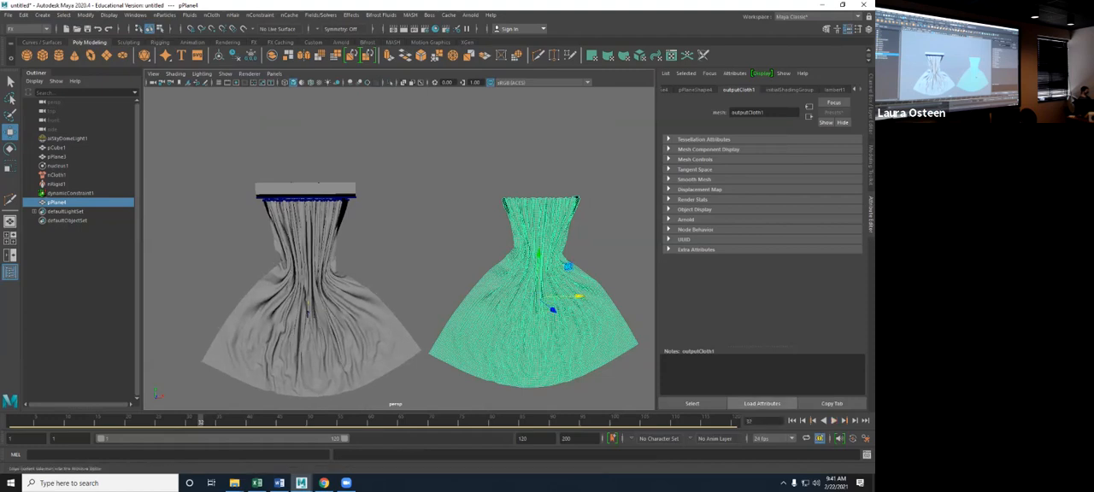
left_click(792, 421)
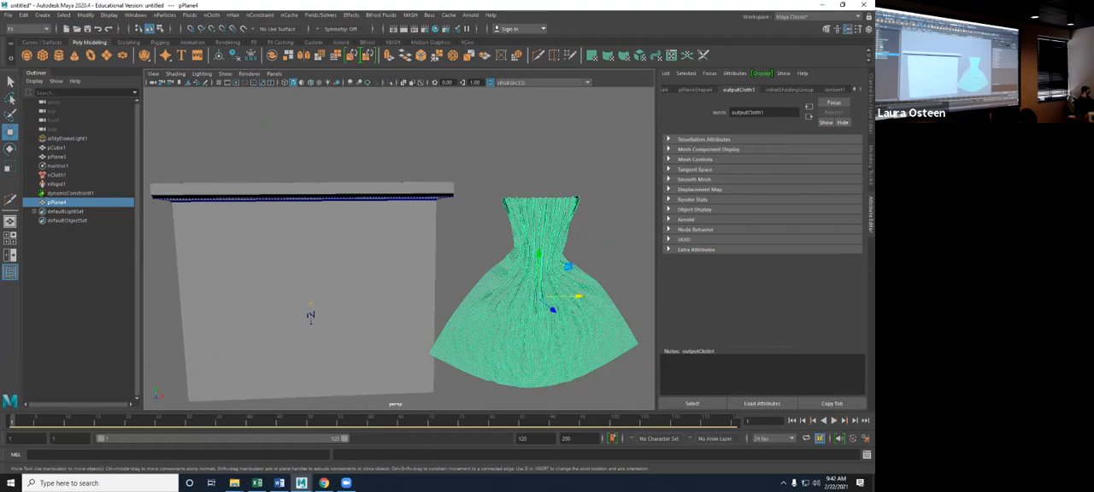
- Delete the bar, both cloths and the simulation nodes, and create a polygon plane scaled up uniformly to about 371
left_click(57, 148, "shift")
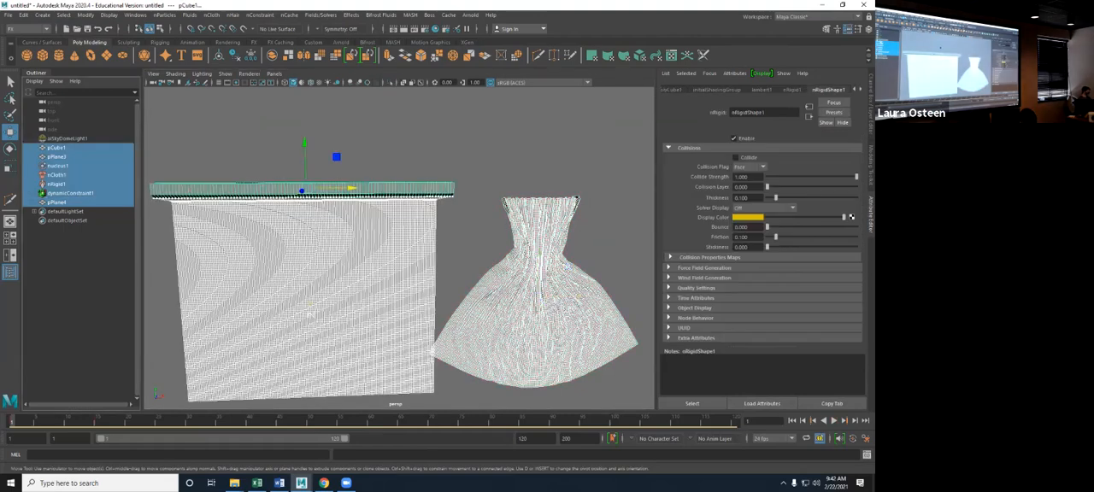
key("Delete")
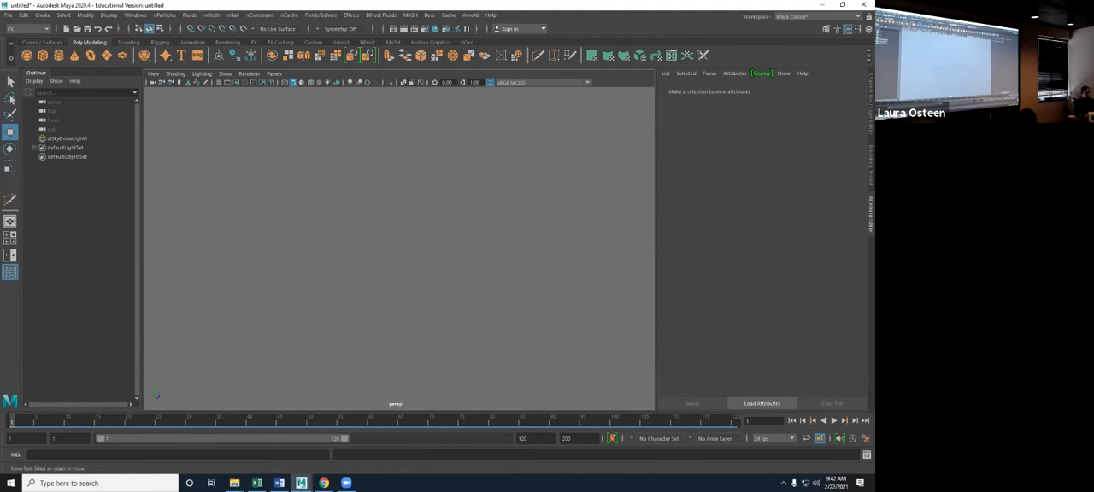
left_click(105, 54)
key("r")
left_click_drag(298, 329, 633, 328)
left_click_drag(299, 329, 352, 372)
scroll(347, 328, "down", 4)
scroll(378, 264, "down", 4)
left_click_drag(378, 264, 461, 264)
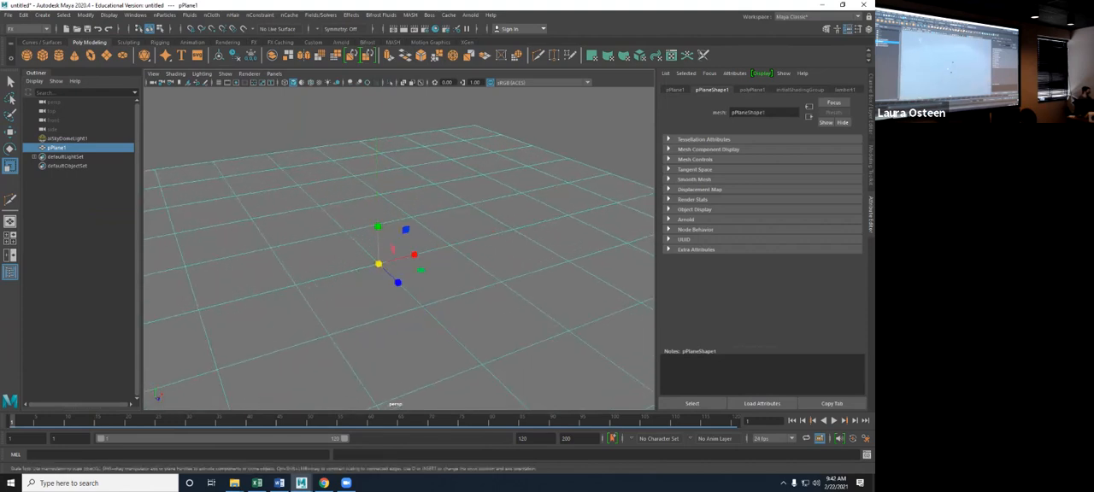
left_click(219, 83)
left_click(219, 83)
scroll(399, 247, "down", 3)
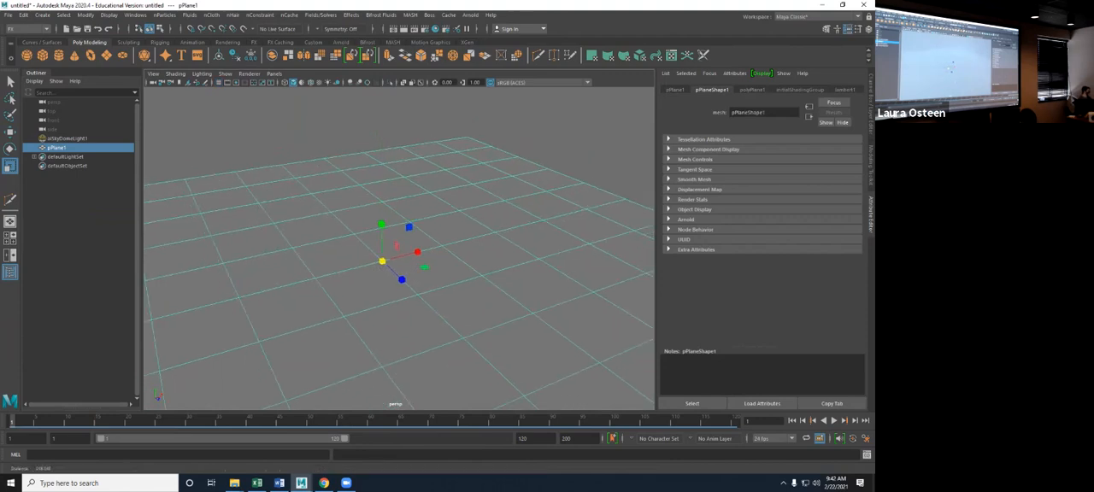
mouse_move(399, 248)
left_mouse_down("alt")
mouse_move(401, 229)
mouse_move(400, 242)
left_mouse_up("alt")
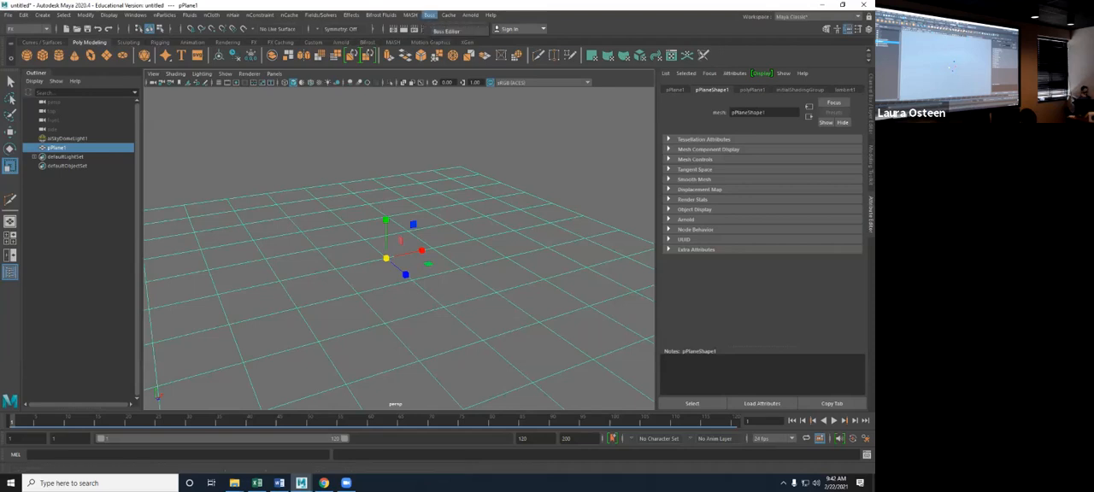
- Check in the Plug-in Manager whether the Boss.mll plug-in is loaded, and close the manager
mouse_move(136, 15)
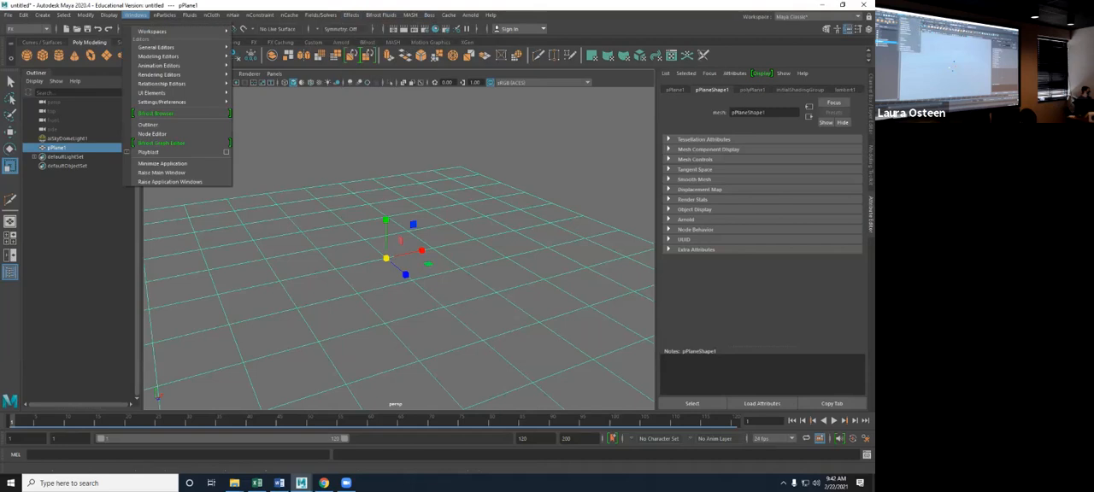
mouse_move(167, 102)
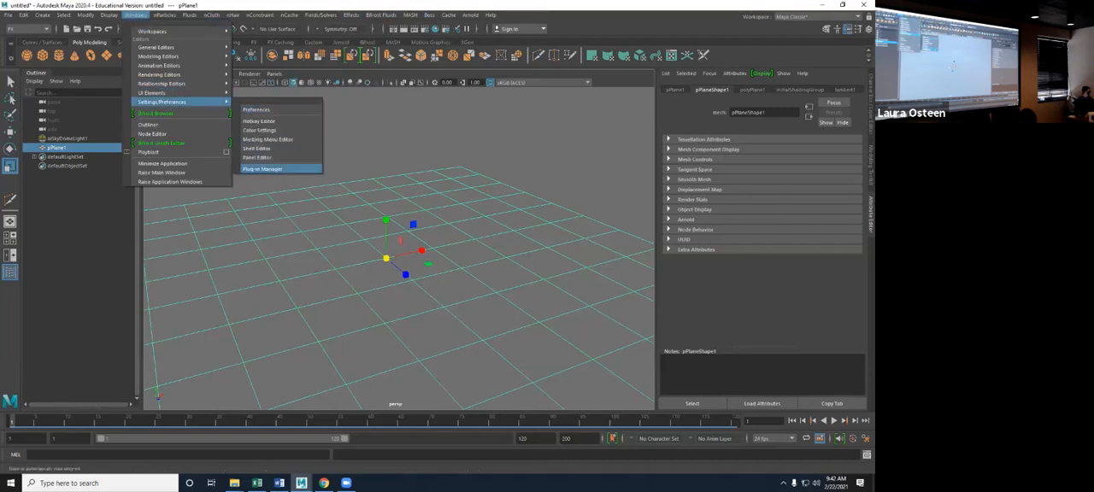
left_click(261, 169)
scroll(394, 269, "down", 5)
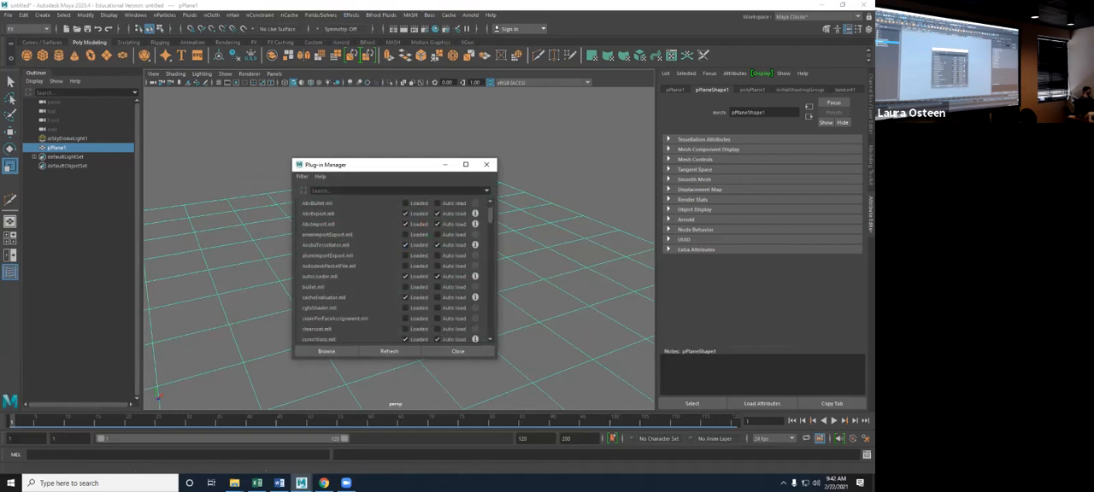
scroll(393, 269, "down", 6)
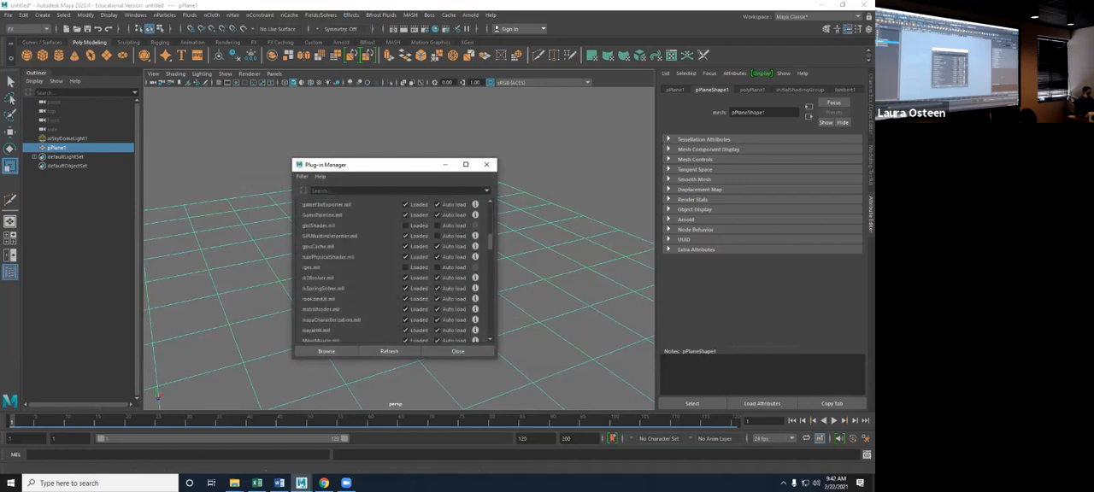
scroll(394, 270, "down", 6)
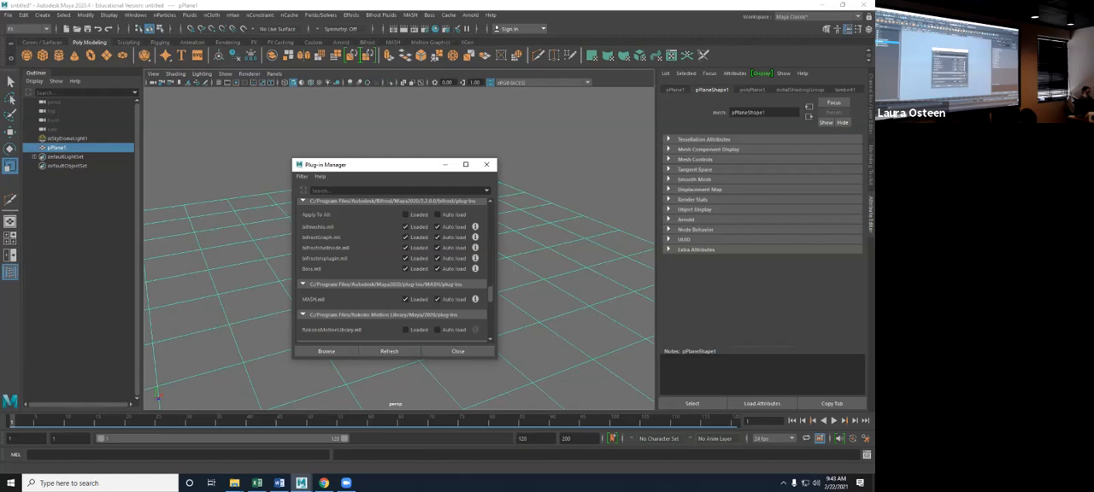
left_click(486, 164)
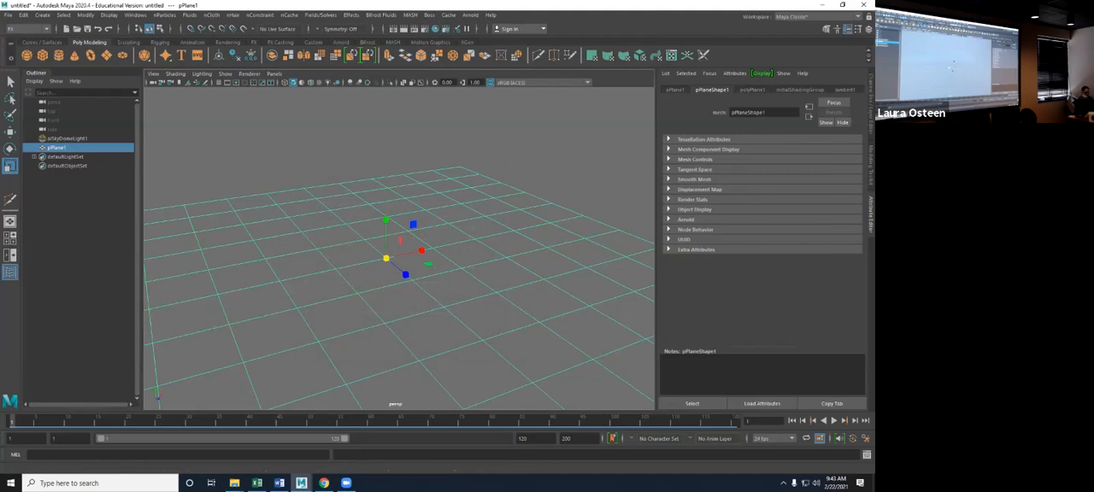
- Set the plane's Subdivisions Width and Subdivisions Height to 300 each
key("ctrl+a")
left_click(769, 194)
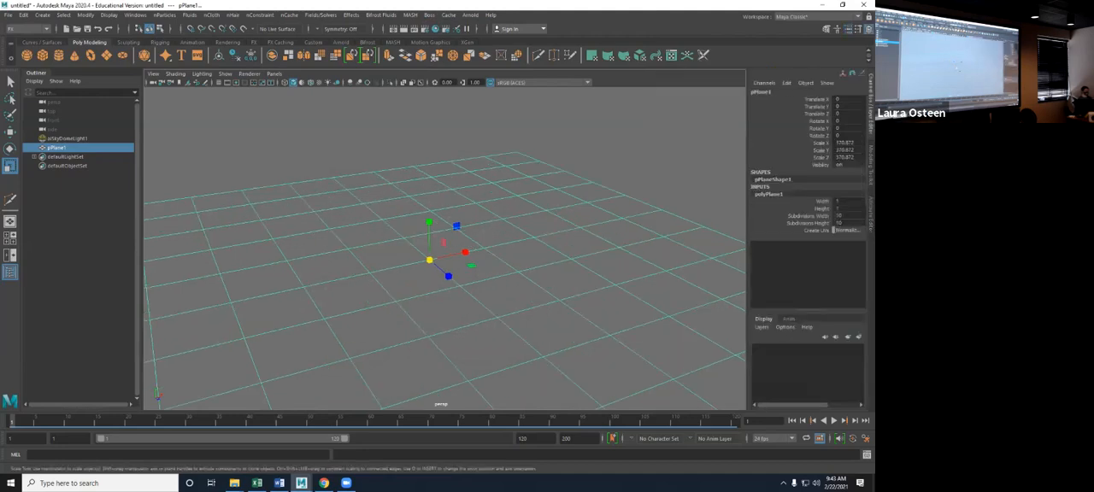
left_click(848, 216)
type("300")
key("Tab")
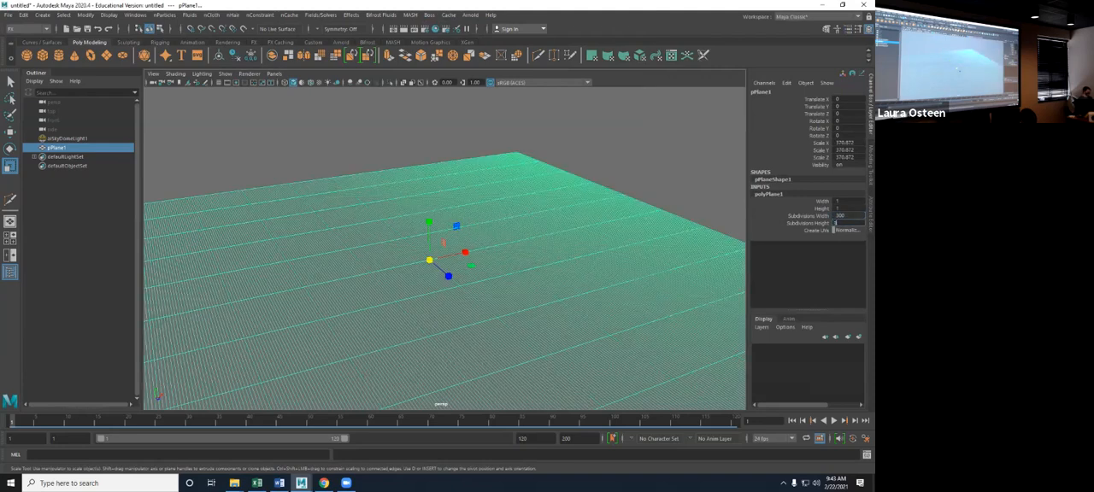
type("300")
key("Return")
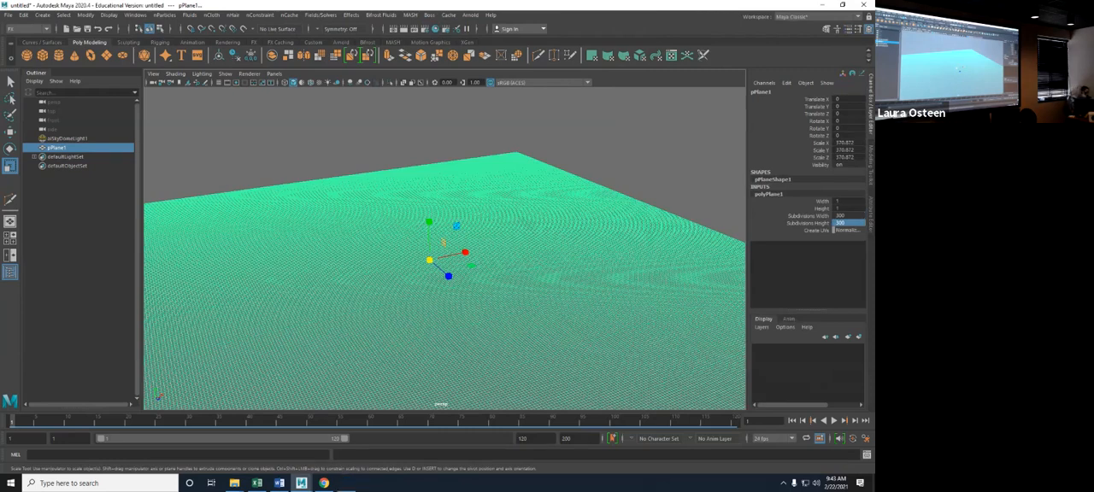
- Try raising the plane's Subdivisions Width to 500, decline the very large value, and set both subdivisions back to 300
left_click(845, 216)
type("500")
key("Tab")
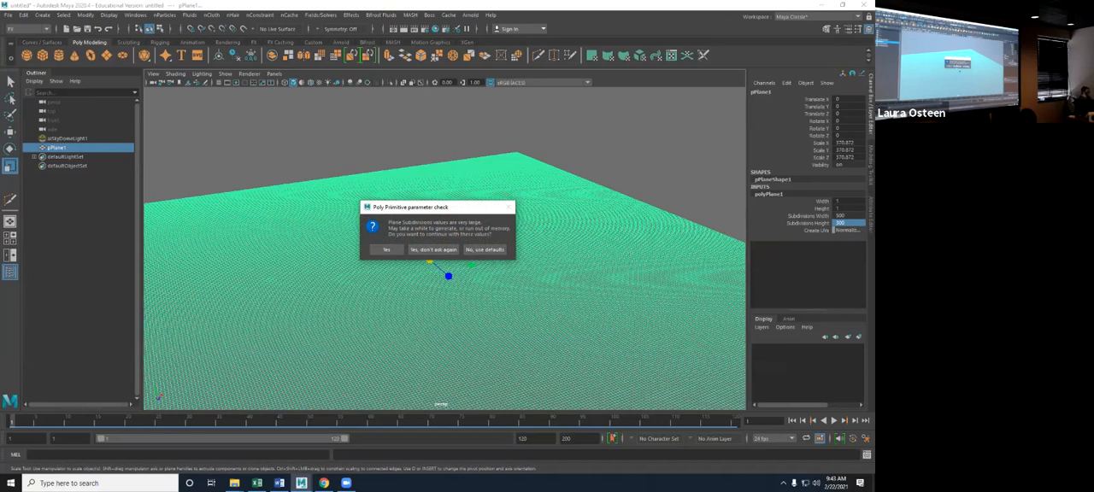
left_click(485, 248)
type("500")
key("Tab")
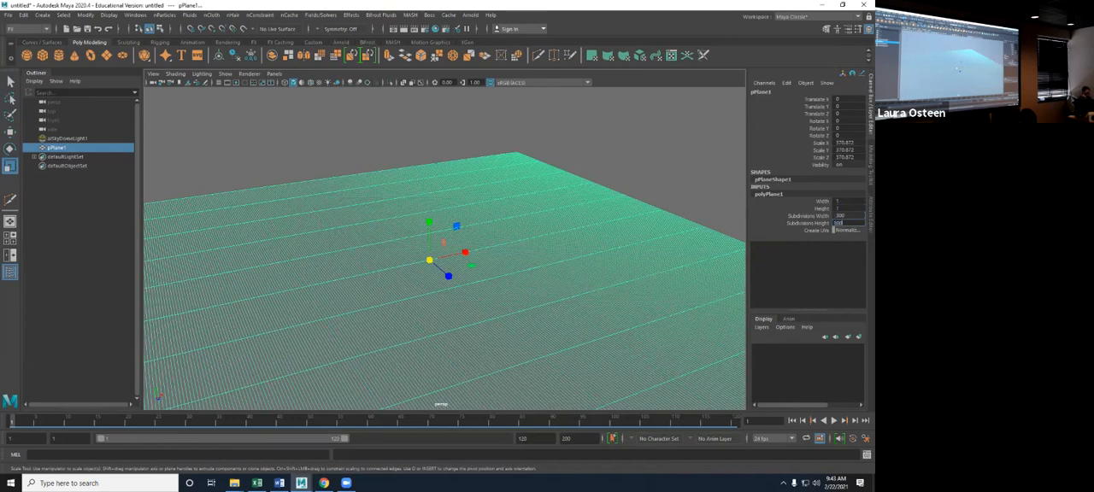
type("500")
key("Return")
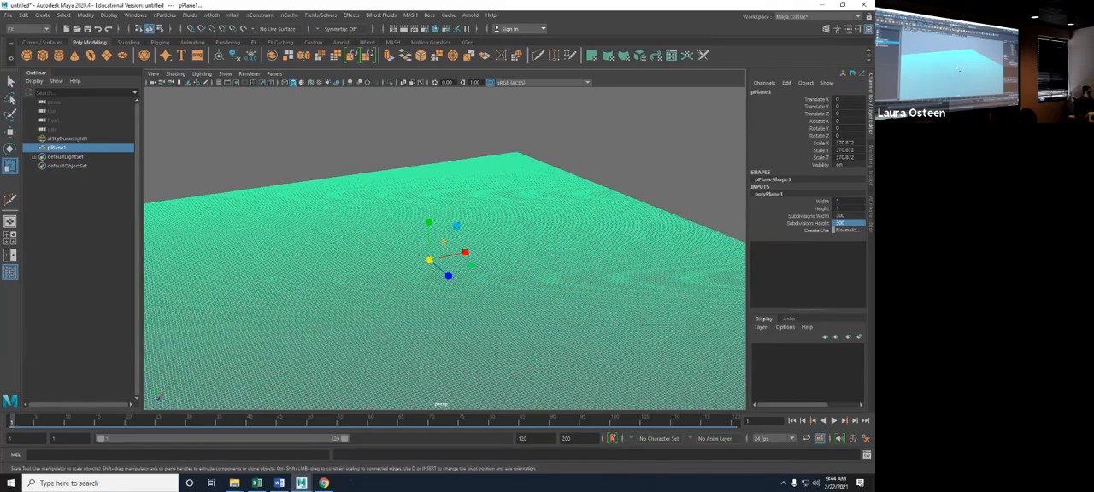
- Open the Boss Editor with the plane selected, create a spectral wave solver on it, and move the editor out of view
scroll(444, 248, "down", 3)
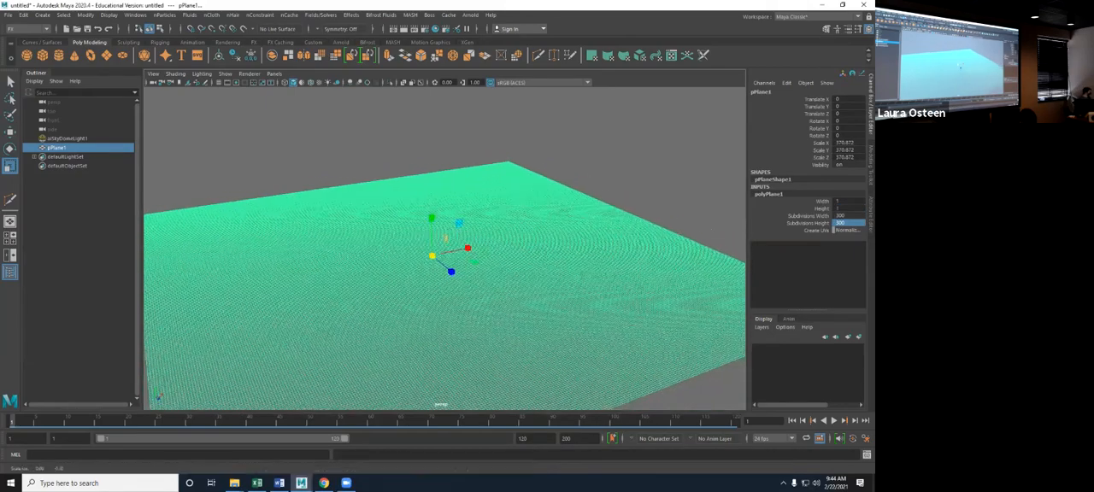
middle_click_drag(444, 256, 462, 215, "alt")
left_click_drag(462, 215, 456, 240, "alt")
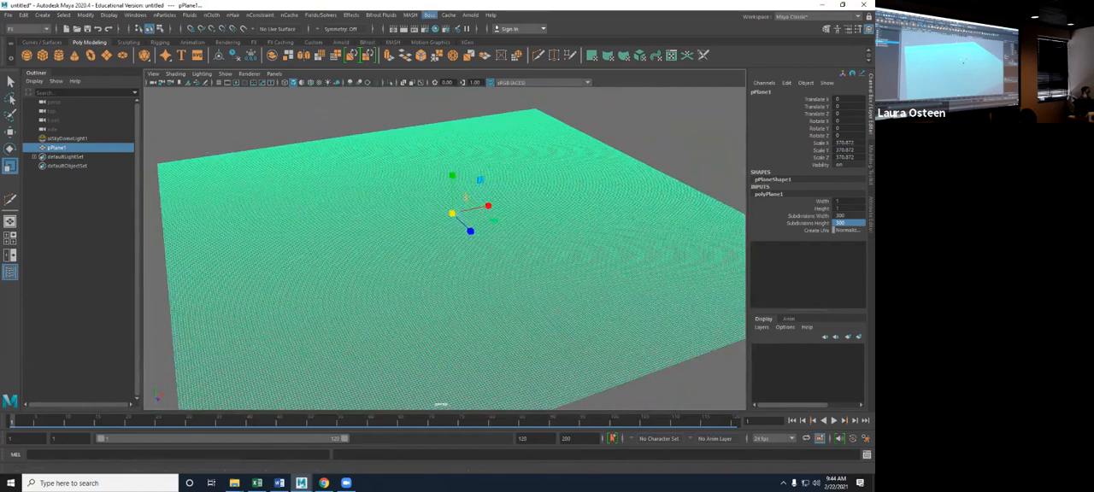
left_click(430, 15)
left_click(449, 29)
left_click_drag(452, 169, 553, 106)
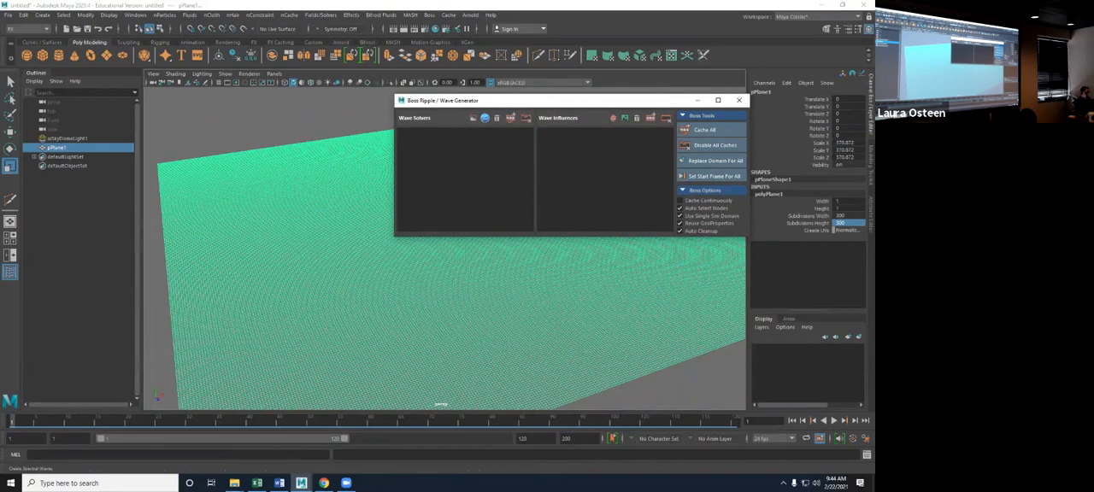
left_click(485, 118)
left_click_drag(527, 101, 873, 147)
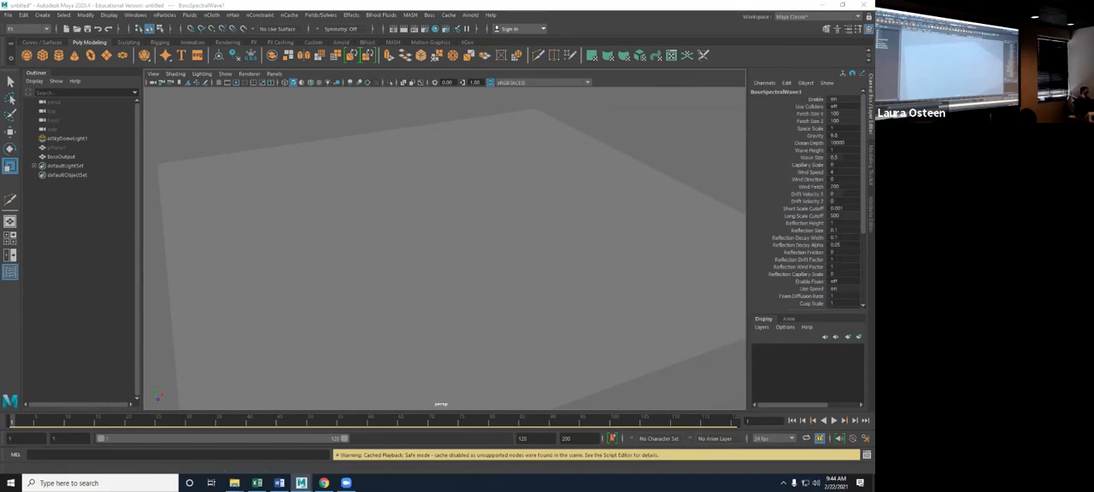
- Play the ocean wave simulation to check the surface motion, and rewind to the first frame
key("alt+v")
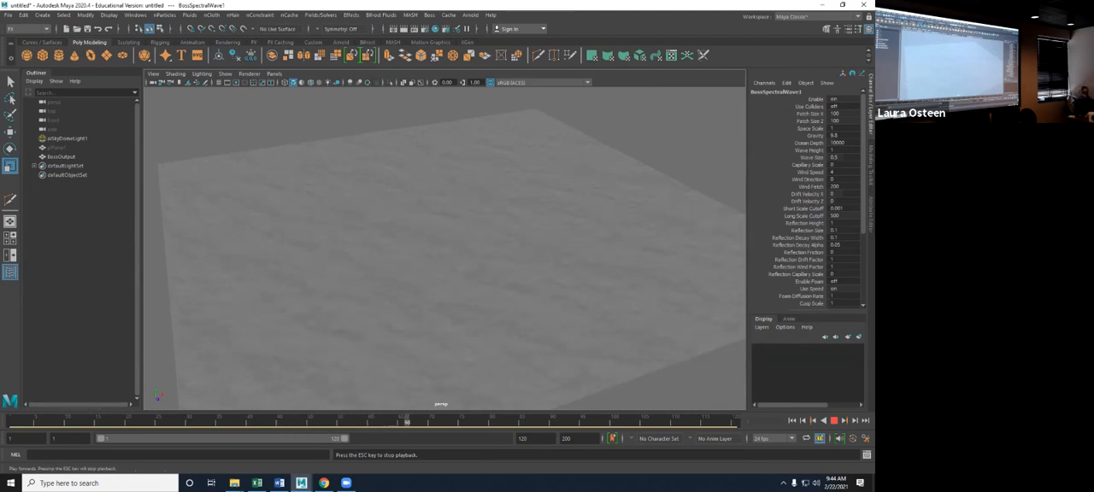
left_click(834, 420)
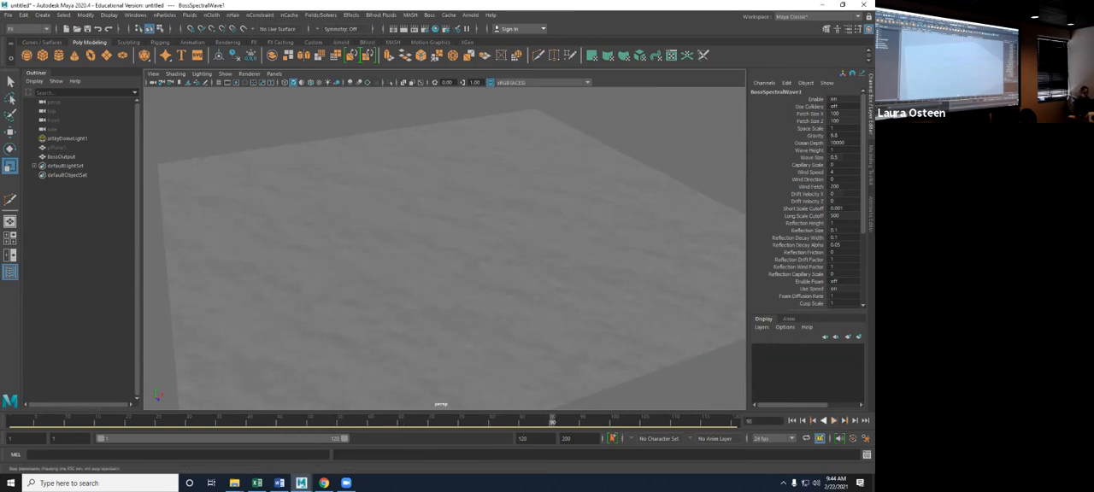
left_click(792, 421)
- Select the BossOutput mesh and examine its Mesh Component Display attributes
left_click(598, 308)
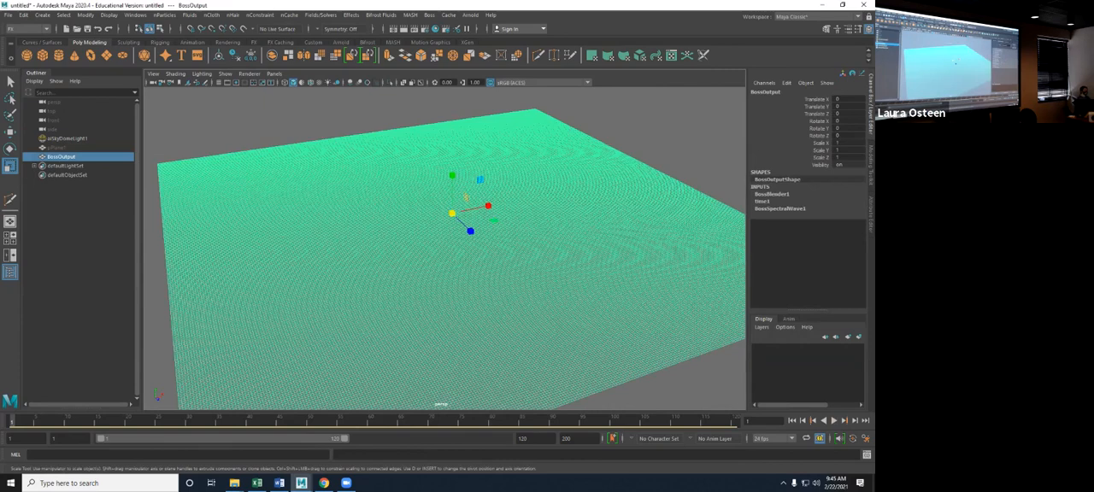
key("ctrl+a")
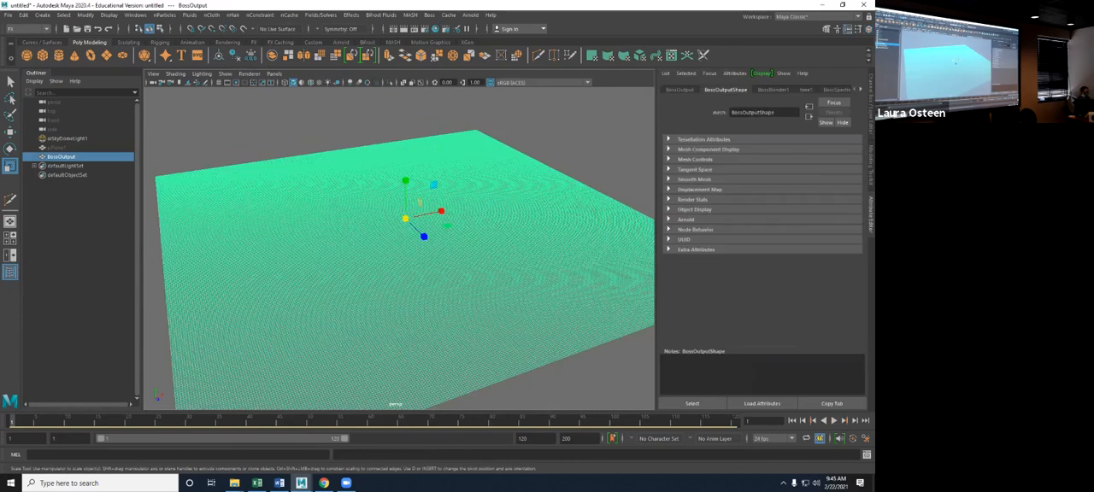
left_click(669, 149)
scroll(760, 240, "down", 4)
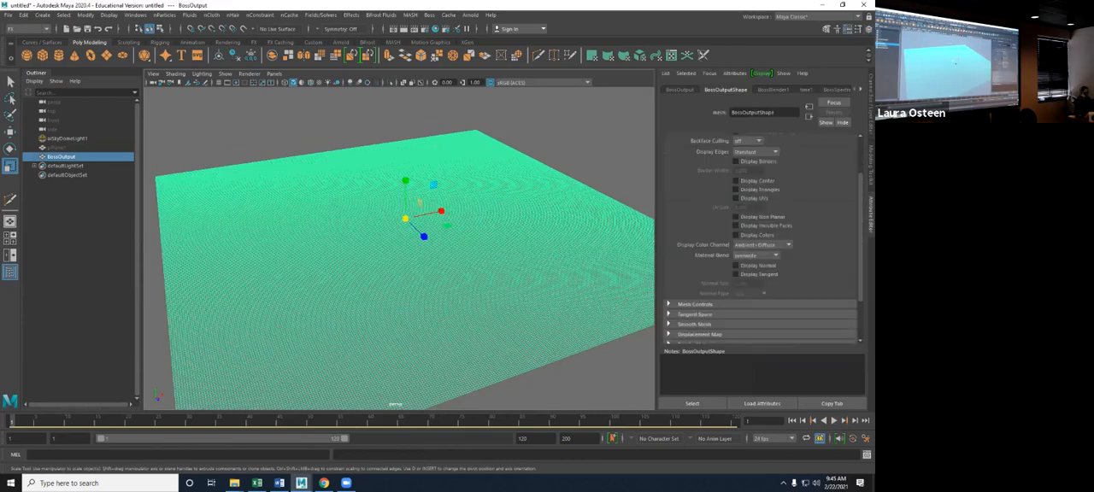
scroll(760, 239, "up", 3)
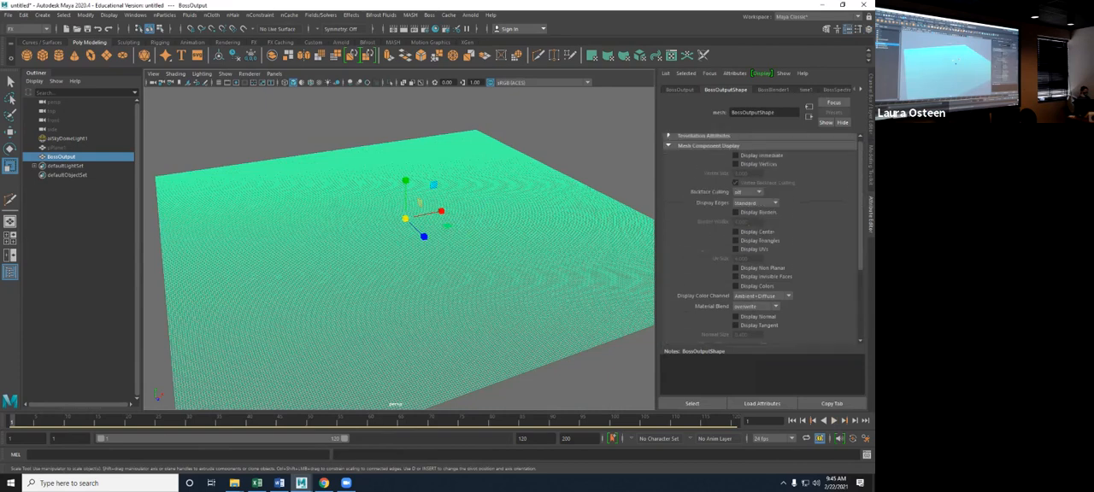
left_click(669, 150)
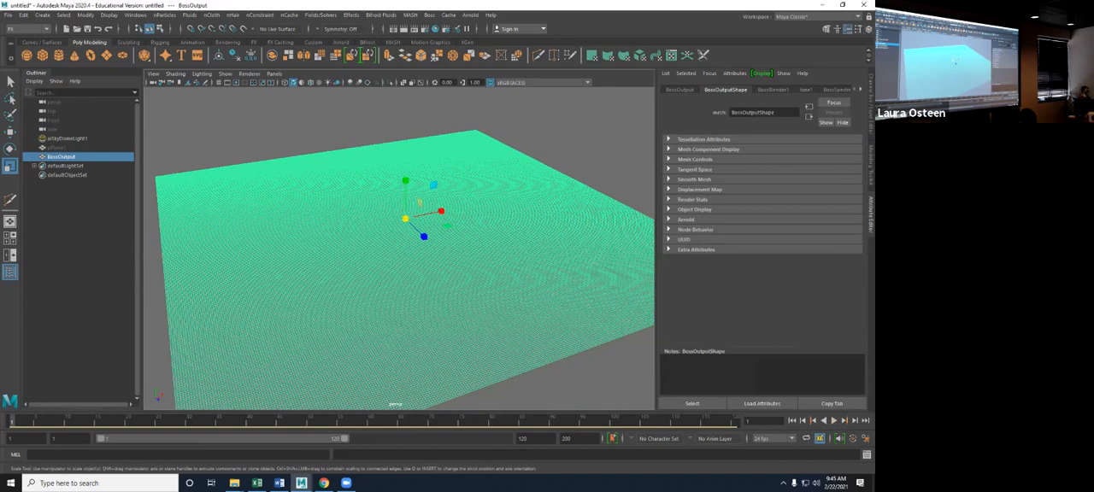
- Set the BossSpectralWave1 Start Frame to 1 and shift the selection to the sky dome light to view the surface unhighlighted
left_click(836, 90)
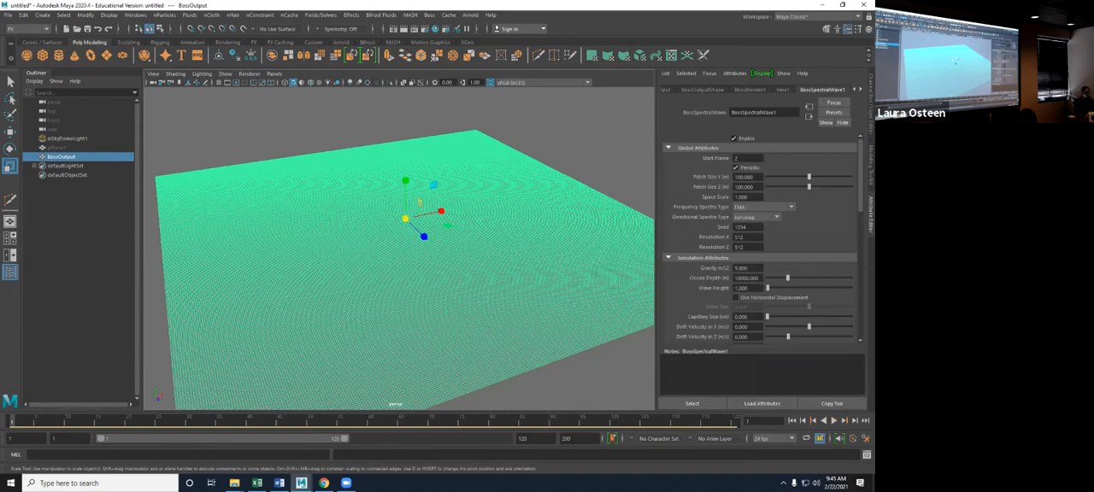
double_click(738, 158)
type("1")
key("Return")
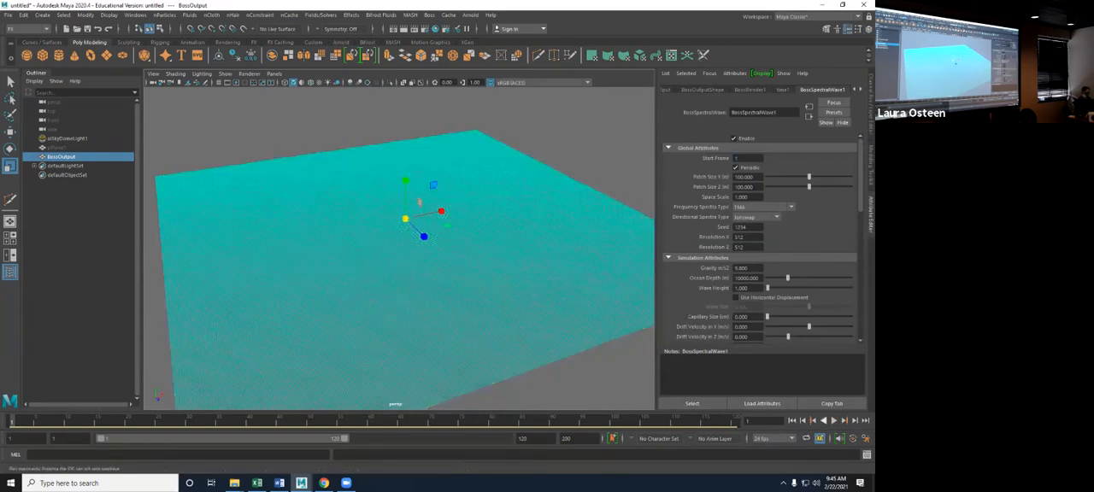
left_click(67, 138)
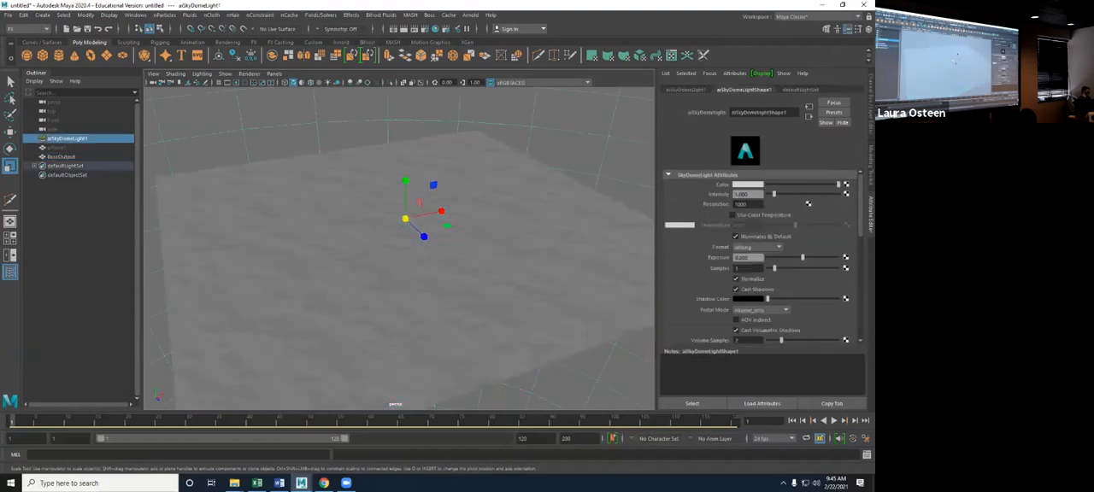
- Change the Seed of the BossOutput's spectral wave solver to a different number and view the surface without the selection highlight
left_click(61, 156)
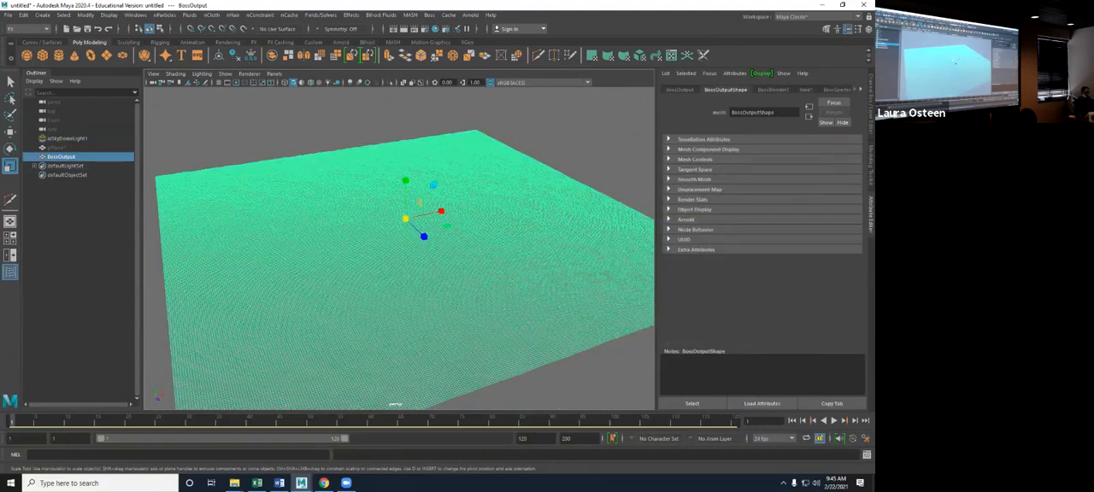
left_click(837, 90)
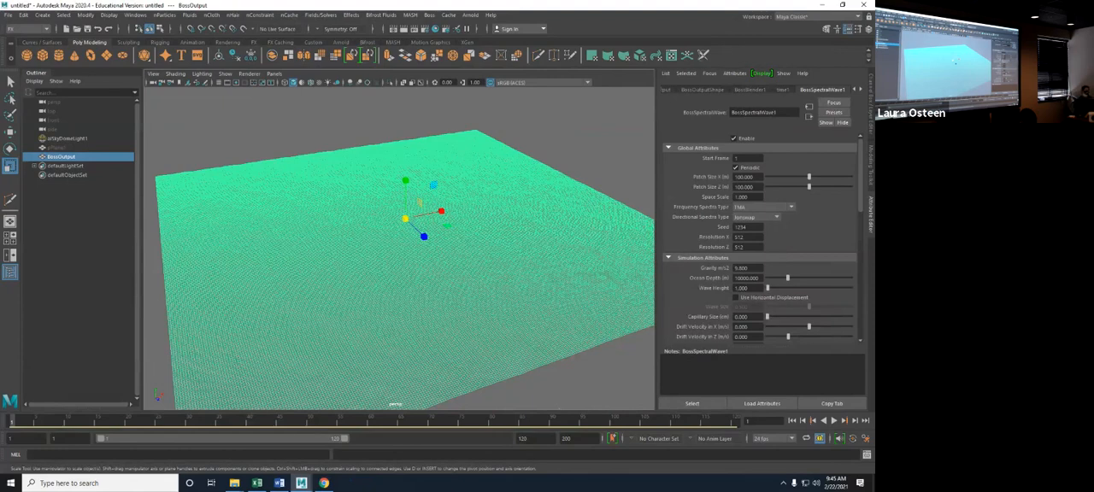
double_click(741, 227)
type("1654")
key("Return")
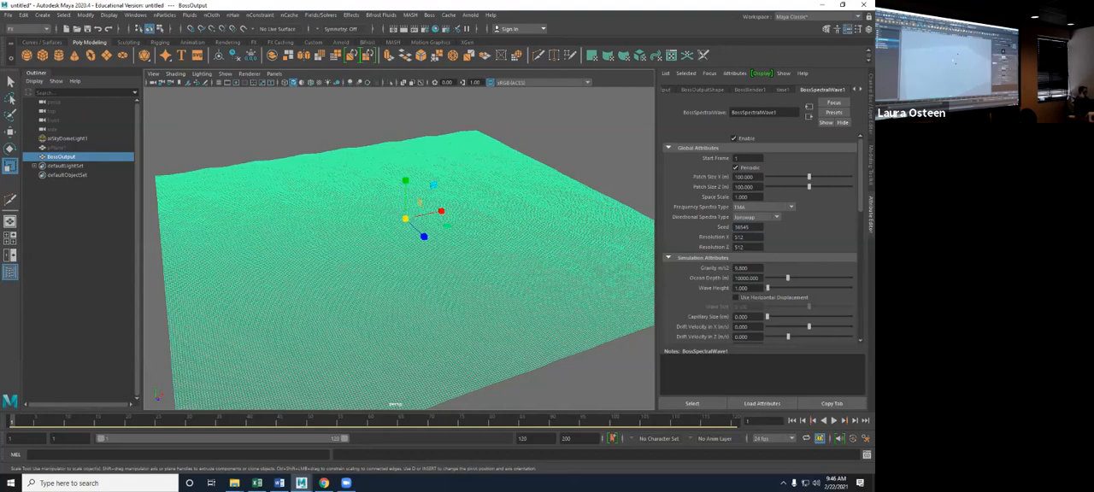
left_click(67, 138)
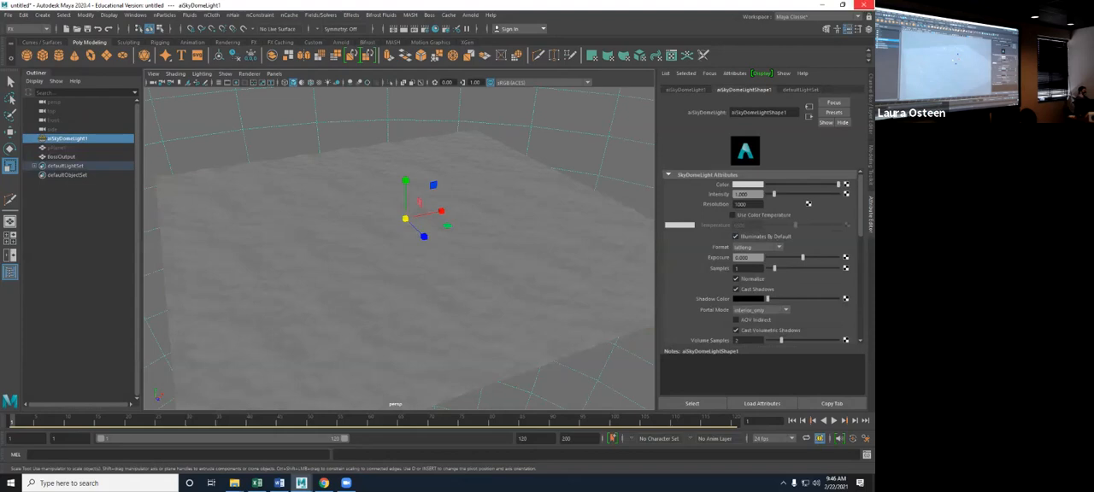
- Set the spectral wave's Ocean Depth to 1000 m in the BossOutput's solver attributes
left_click(62, 157)
left_click(822, 90)
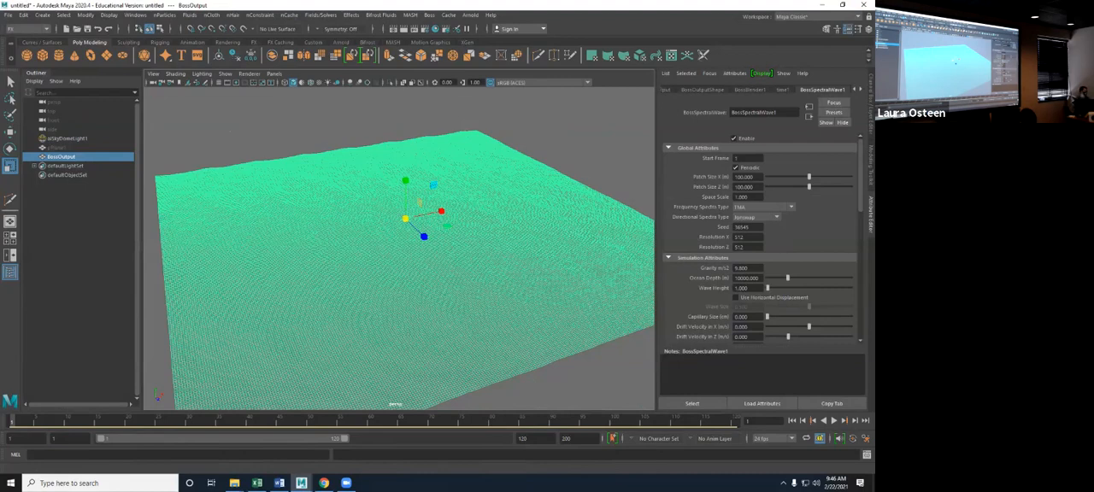
scroll(761, 248, "down", 3)
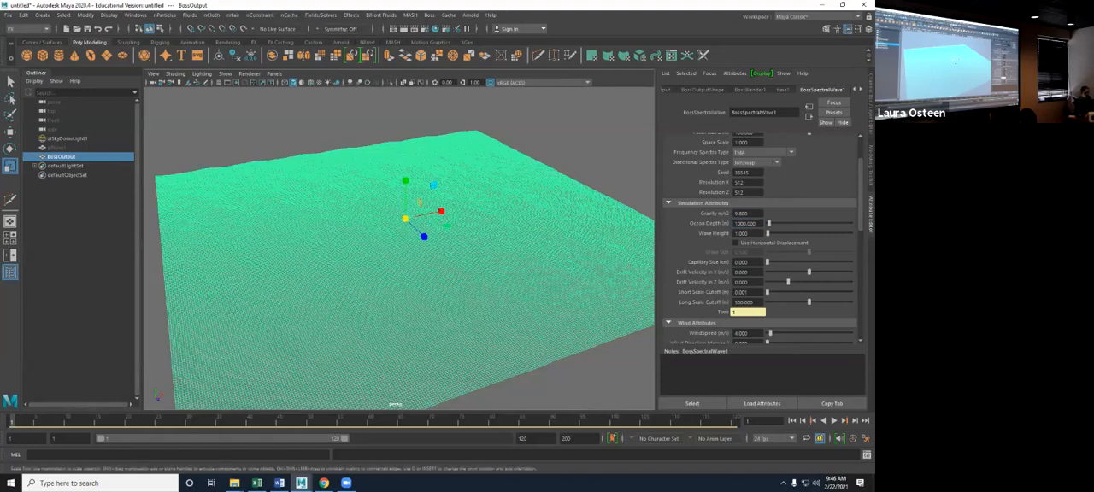
- Play the simulation with BossOutput deselected to check the wave motion, and return to the start
left_click(574, 137)
mouse_move(574, 137)
left_mouse_down("alt")
mouse_move(543, 138)
mouse_move(567, 137)
left_mouse_up("alt")
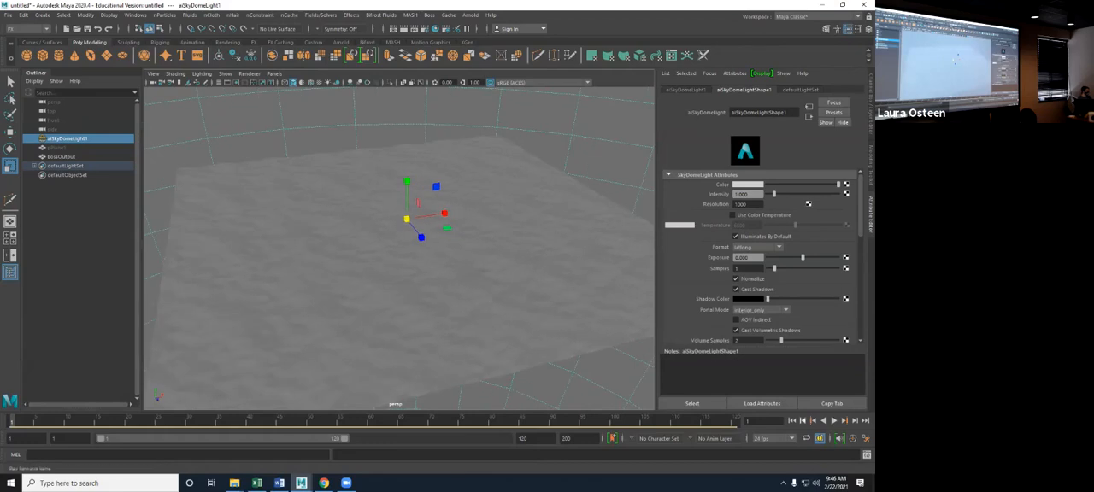
key("alt+v")
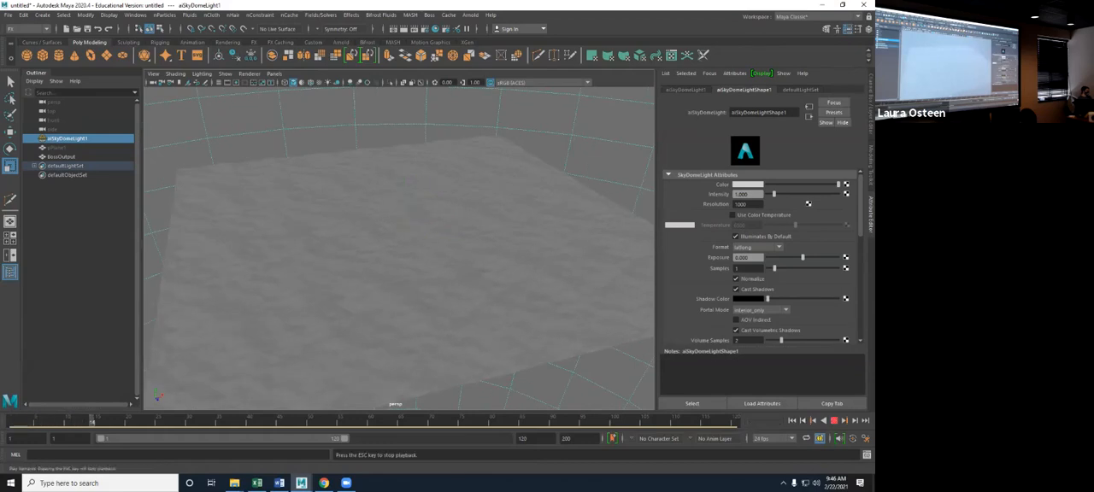
key("Escape")
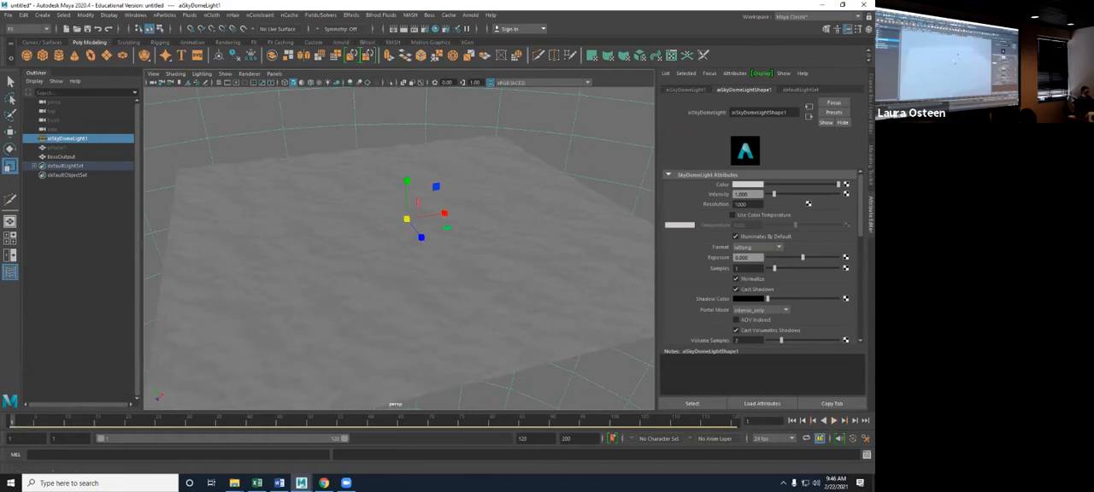
- Raise the spectral wave's WindSpeed to about 47 m/s and view the rougher surface without the selection highlight
left_click(504, 264)
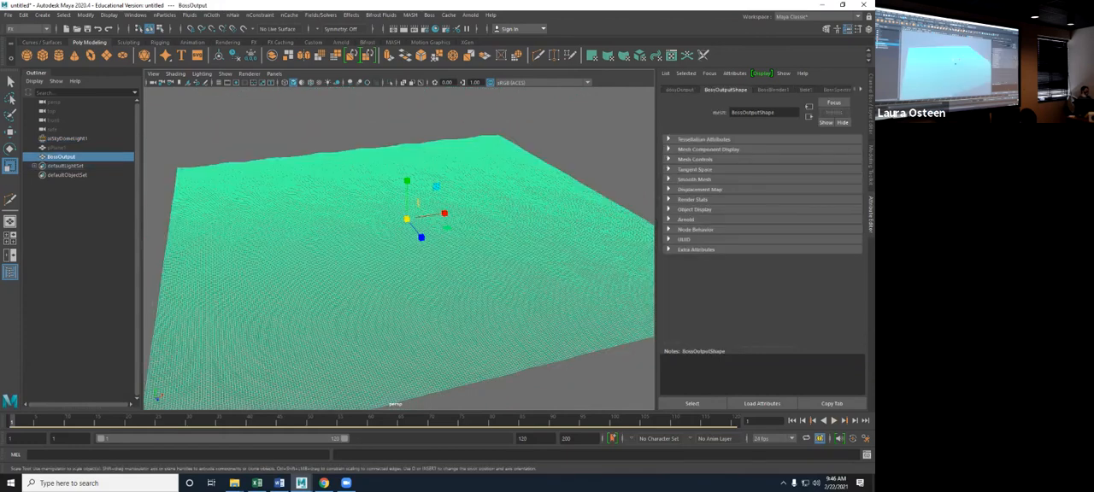
left_click(837, 90)
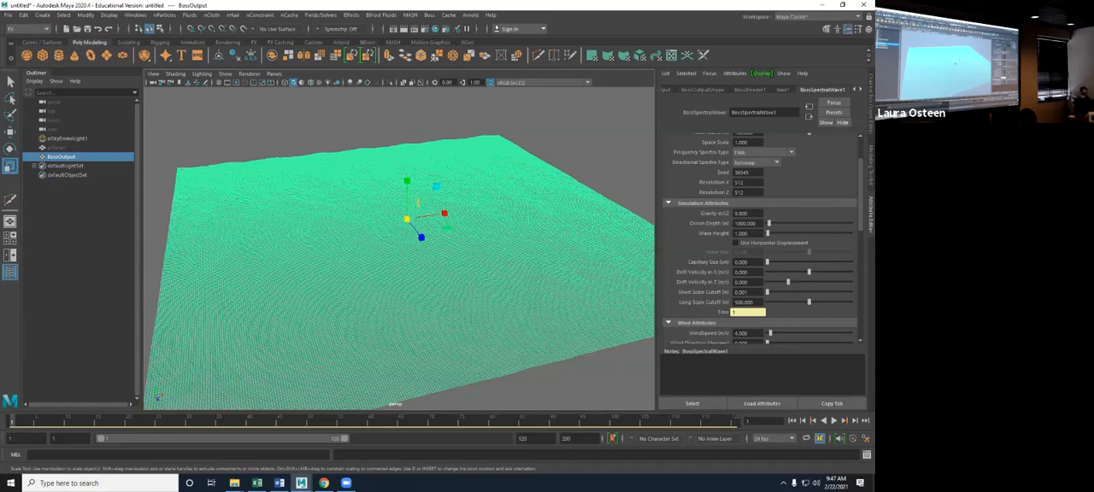
scroll(760, 239, "down", 5)
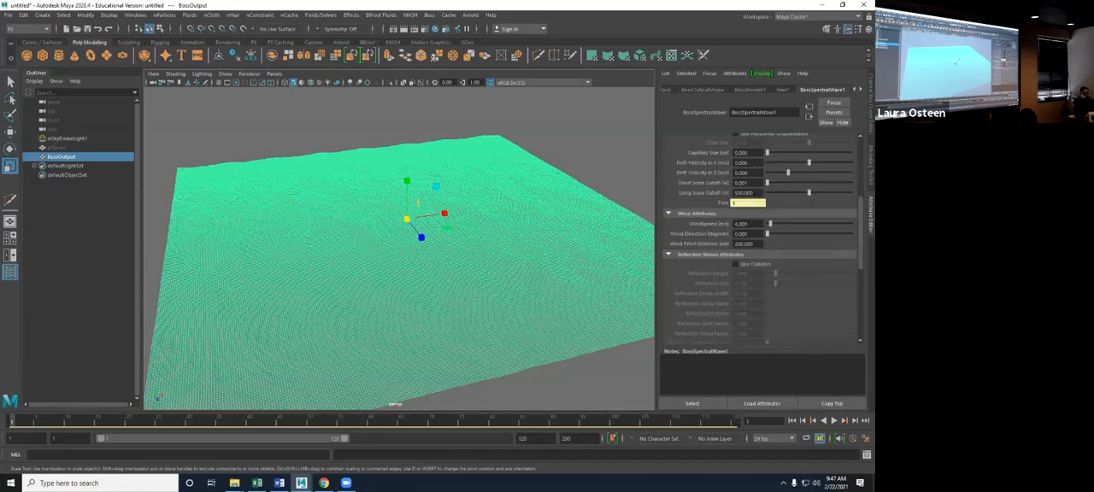
left_click_drag(769, 168, 805, 169)
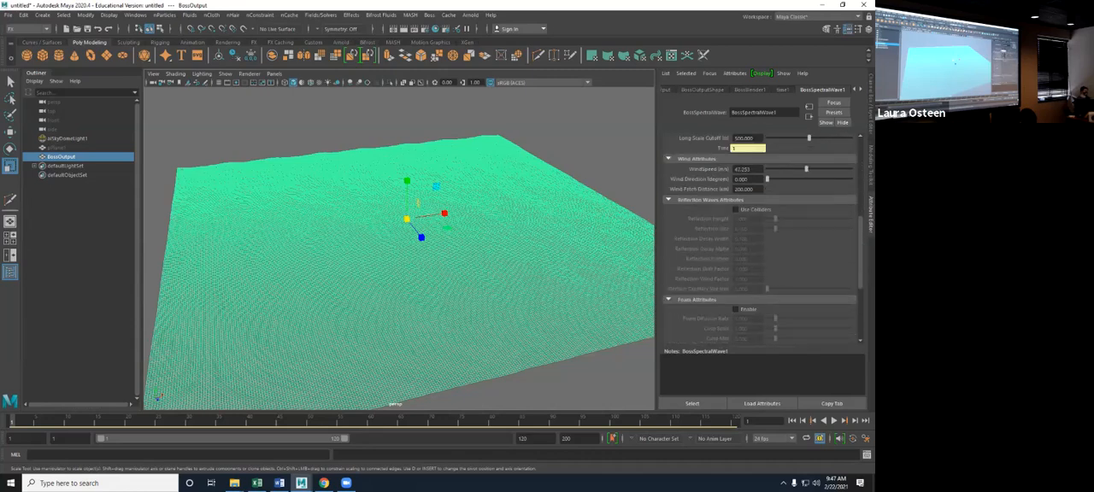
left_click(603, 137)
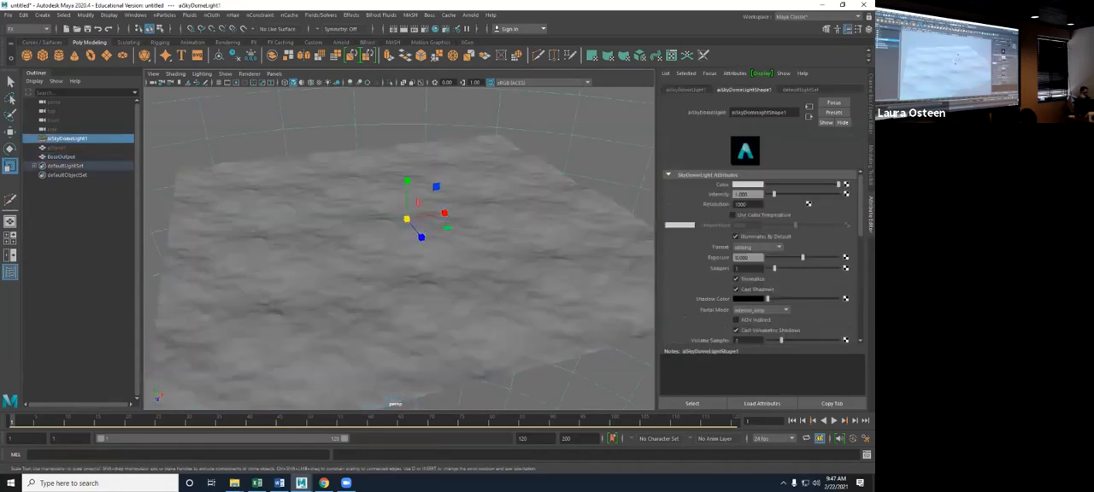
- Play the high-wind ocean, reselect BossOutput, and rewind to the first frame
left_click(834, 420)
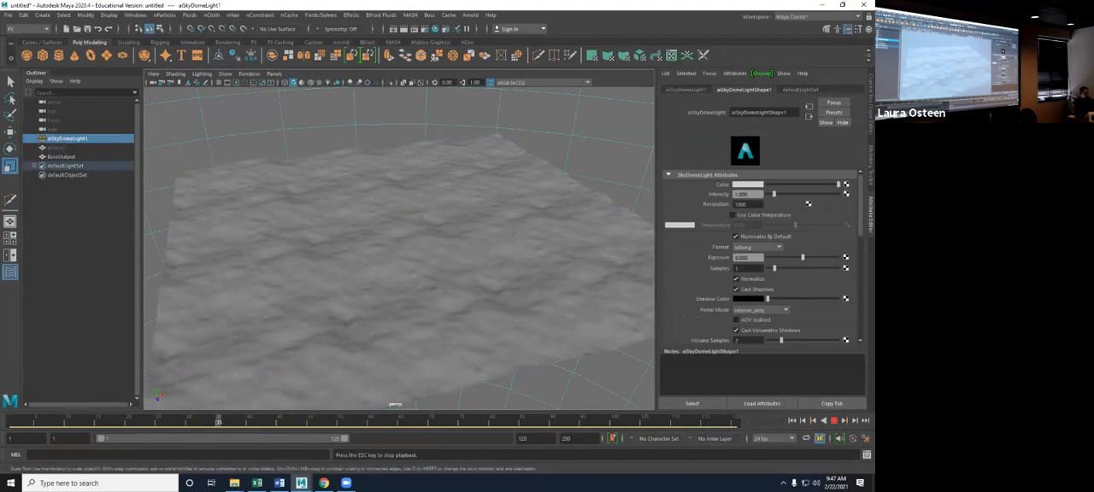
left_click(62, 156)
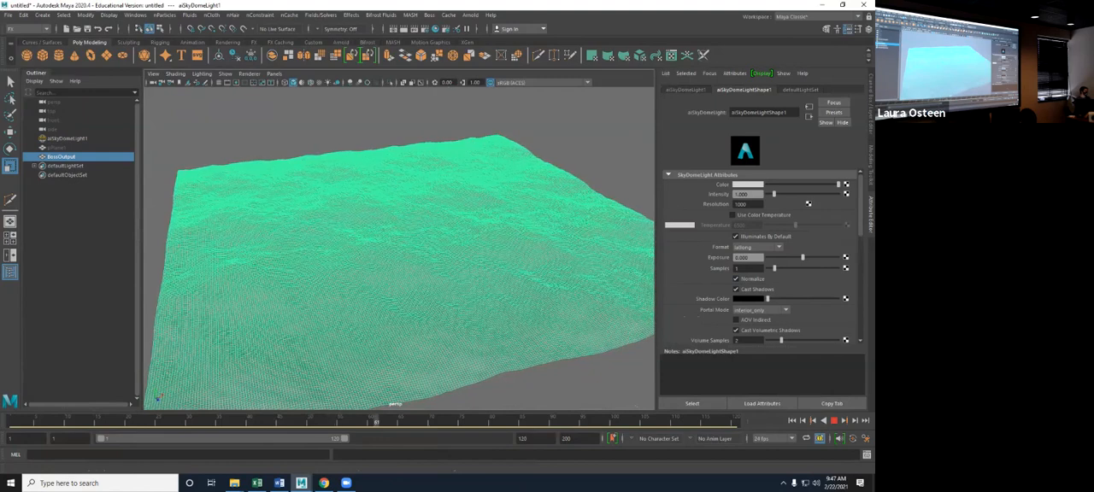
left_click(791, 421)
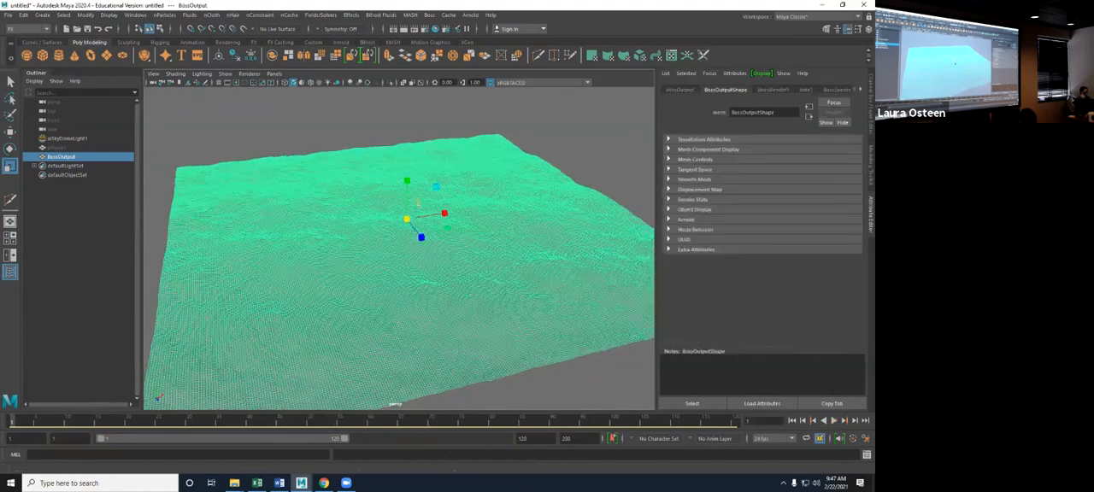
- Set the spectral wave's WindSpeed to 1 m/s
scroll(761, 236, "up", 1)
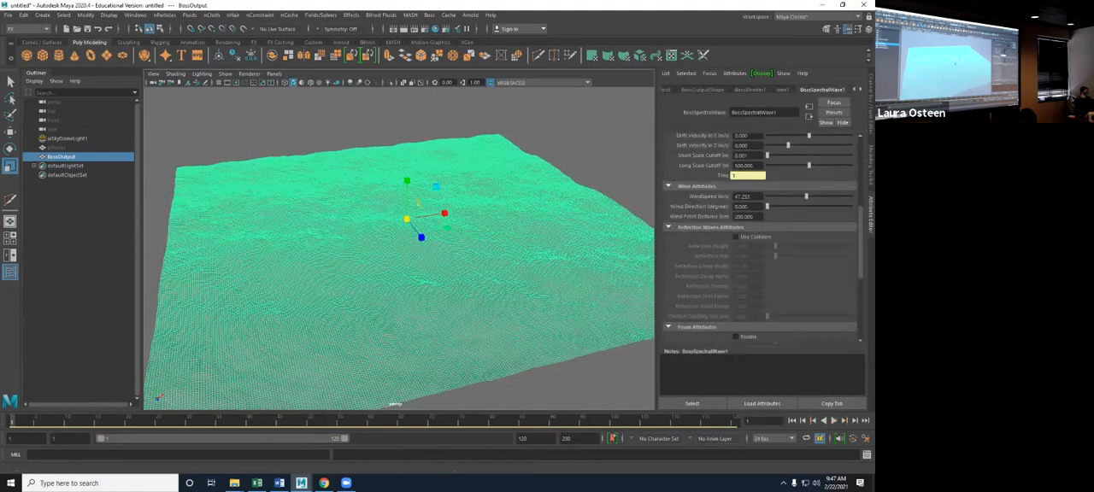
left_click_drag(790, 197, 734, 196)
type("1")
key("Return")
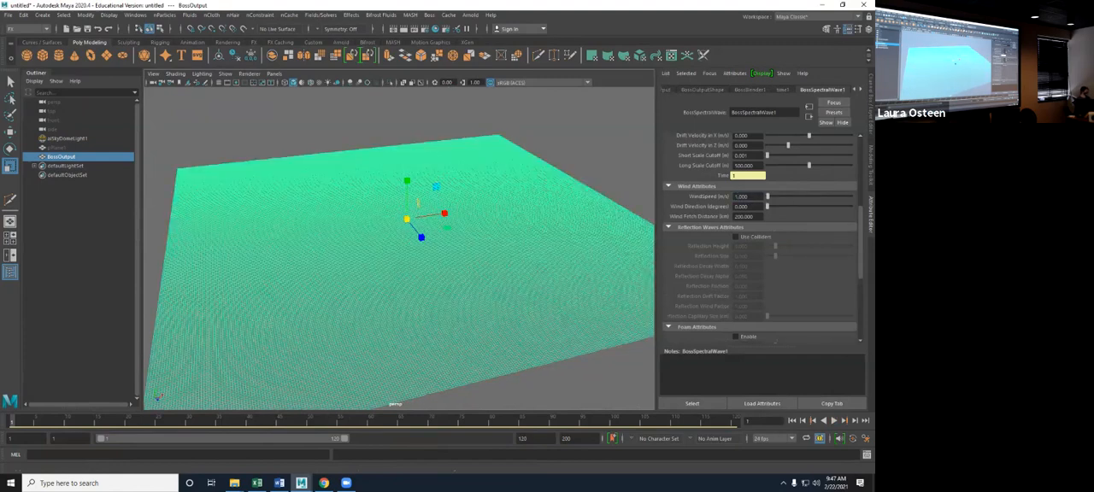
- Play the low-wind ocean with the sky dome light selected to check the calmer waves, and stop playback
left_click(67, 139)
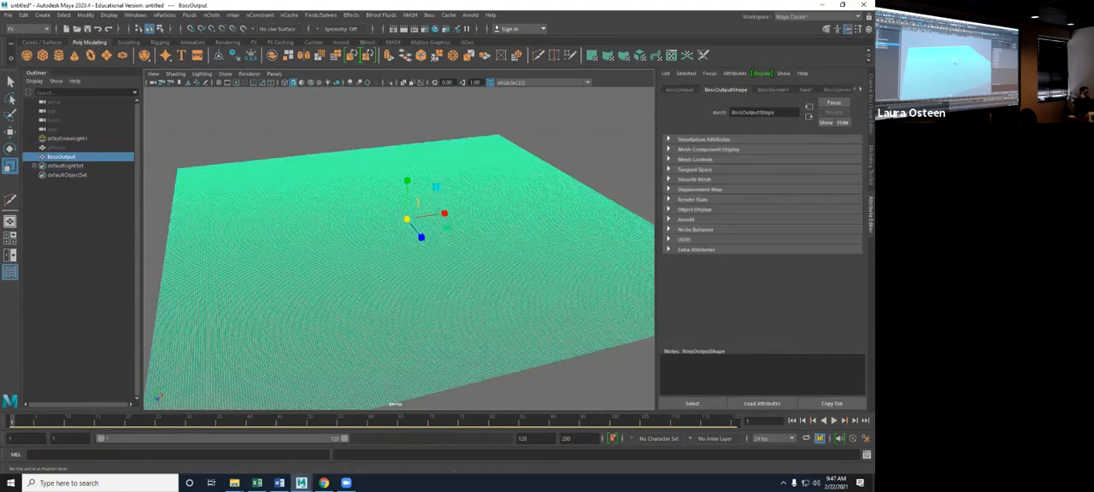
key("alt+v")
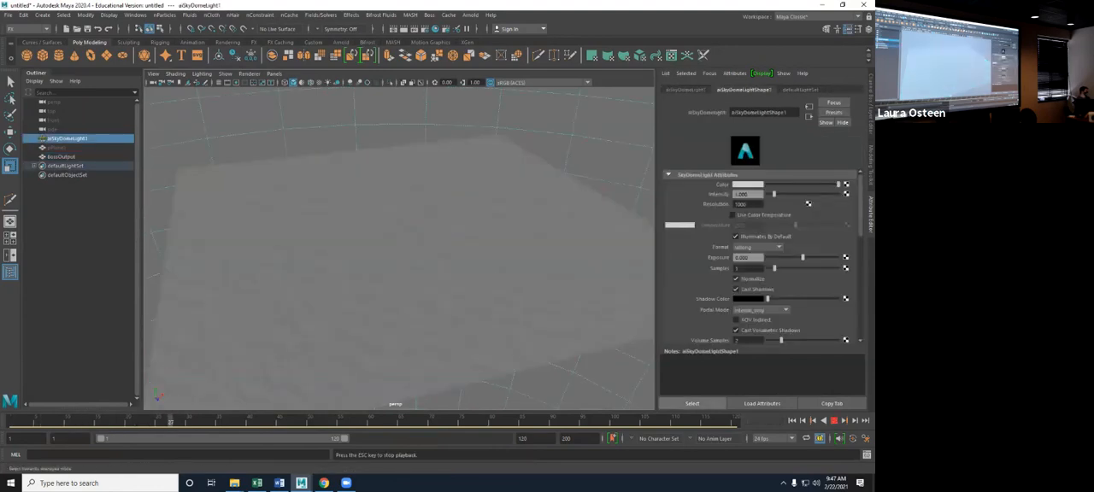
key("Escape")
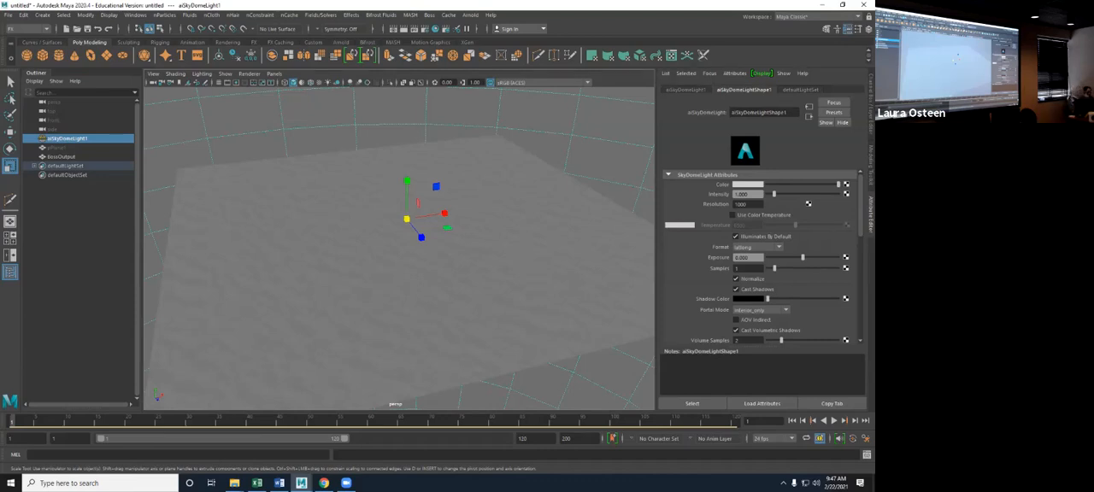
- Reselect BossOutput and turn on Use Colliders in the spectral wave's Reflection Waves attributes
left_click(62, 157)
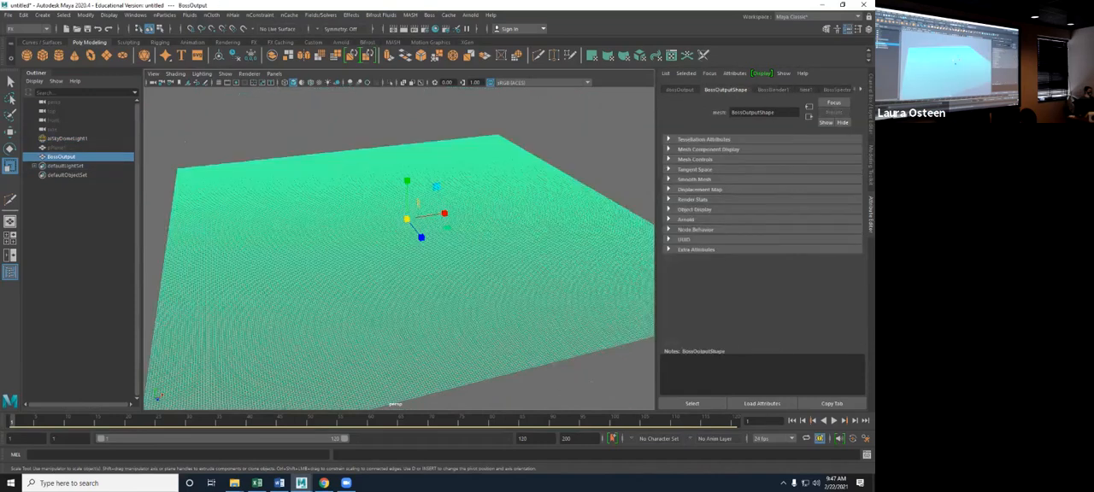
left_click(837, 90)
scroll(761, 239, "down", 4)
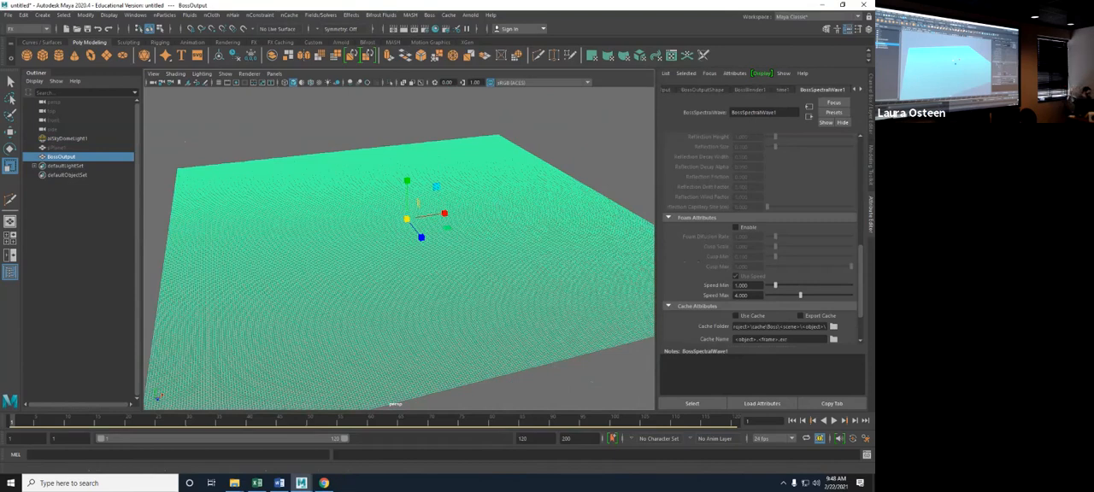
scroll(761, 239, "up", 5)
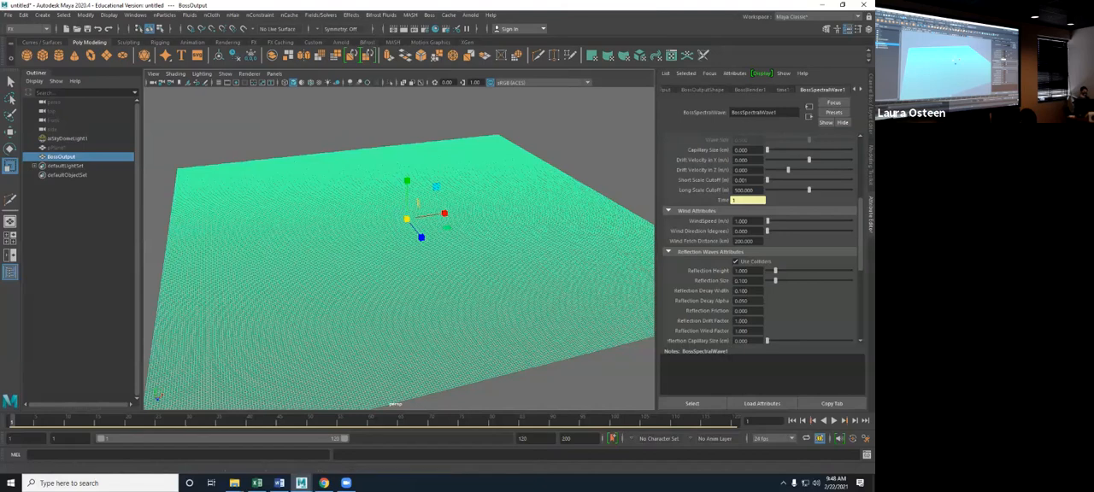
- Bring up the Boss Ripple / Wave Generator to examine its wave influences, clear the selection, and move the editor out of view
left_click_drag(425, 191, 603, 97)
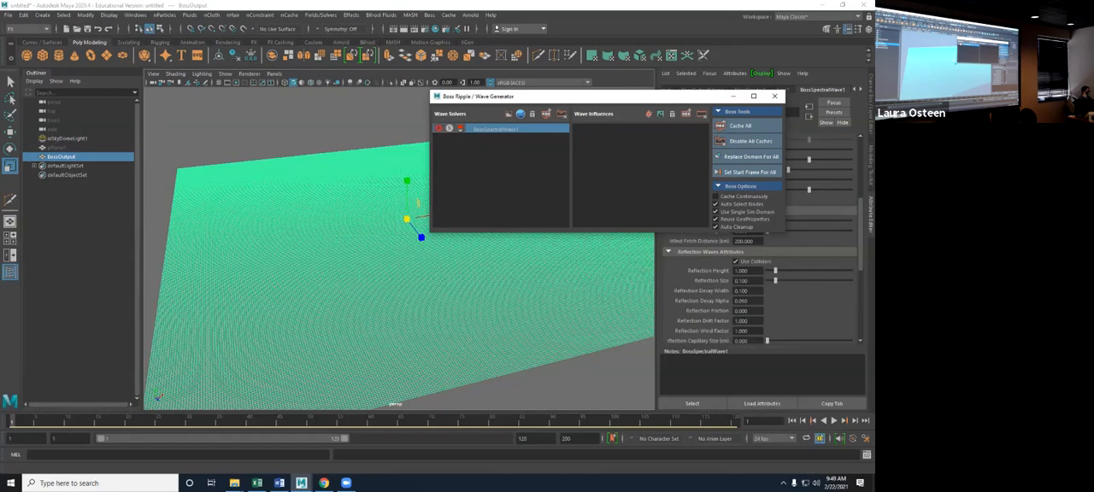
left_click(394, 118)
left_click_drag(539, 96, 874, 149)
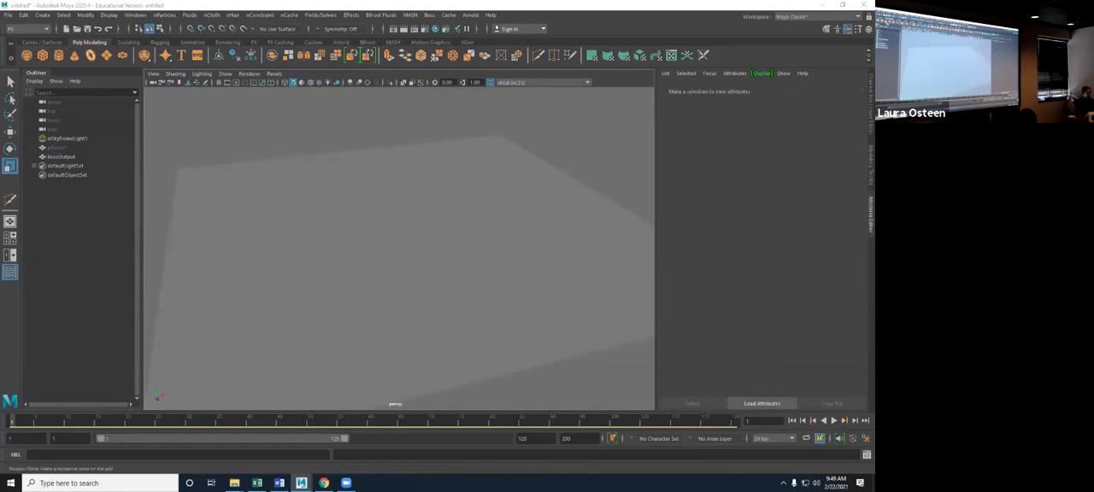
- Create a polygon sphere and move it across the ocean surface to a starting place near one side of the plane
left_click(26, 55)
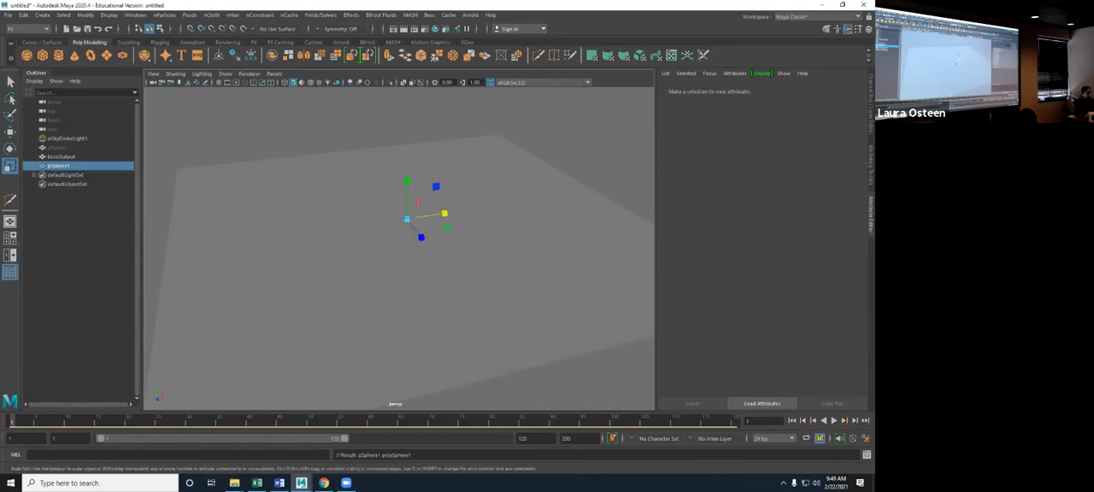
scroll(399, 248, "up", 6)
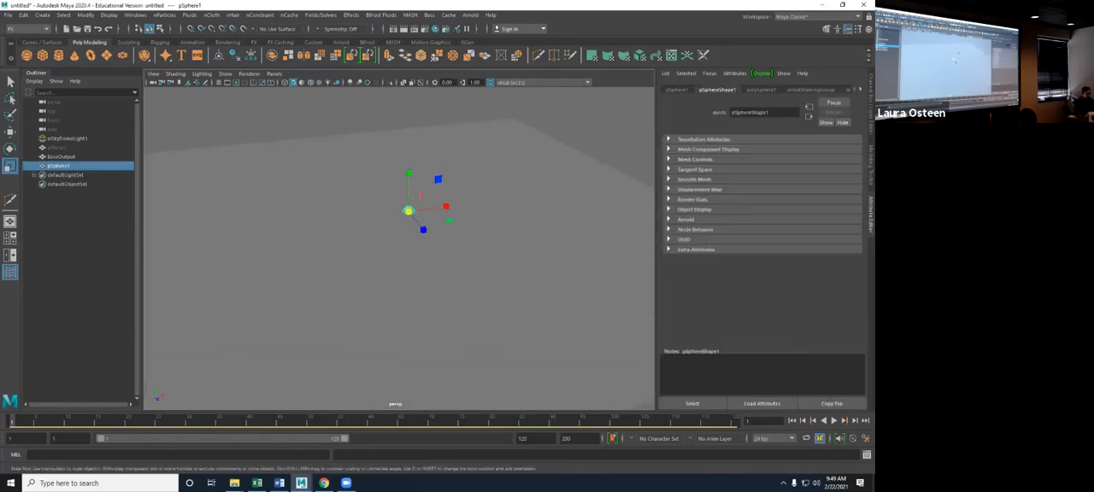
middle_click_drag(417, 190, 388, 298, "alt")
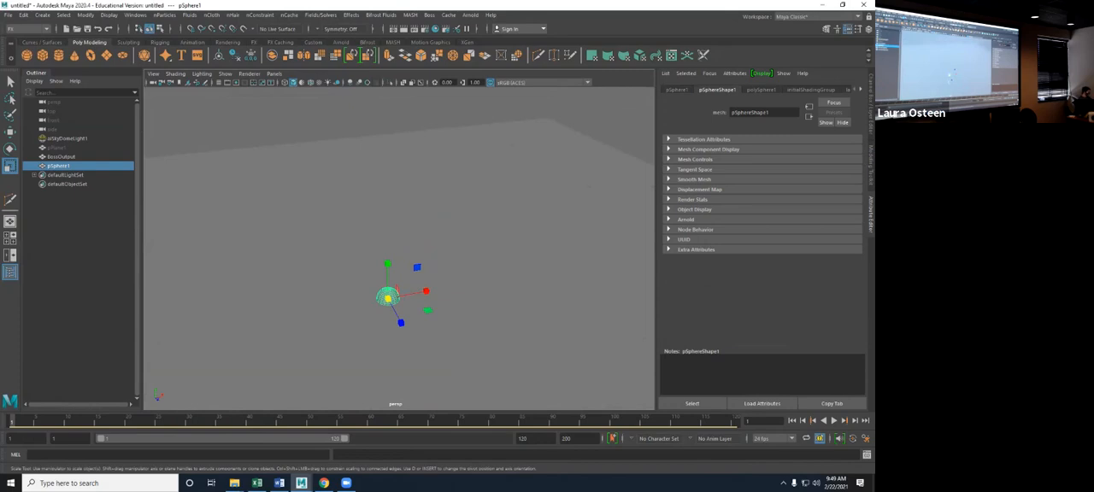
key("w")
left_click_drag(429, 292, 221, 331)
scroll(222, 330, "down", 3)
left_click_drag(314, 296, 283, 300)
- Keyframe the sphere from its starting place at frame 1 to the opposite side of the ocean by about frame 60, and play the animation
key("s")
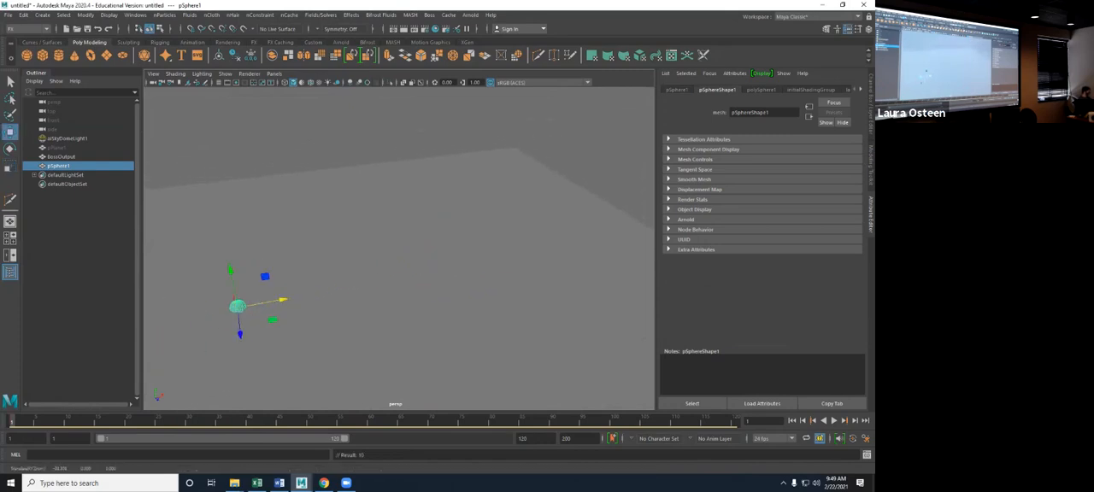
left_click(159, 421)
mouse_move(238, 302)
left_mouse_down()
mouse_move(371, 233)
mouse_move(363, 213)
mouse_move(609, 280)
mouse_move(593, 314)
left_mouse_up()
left_click(370, 422)
key("s")
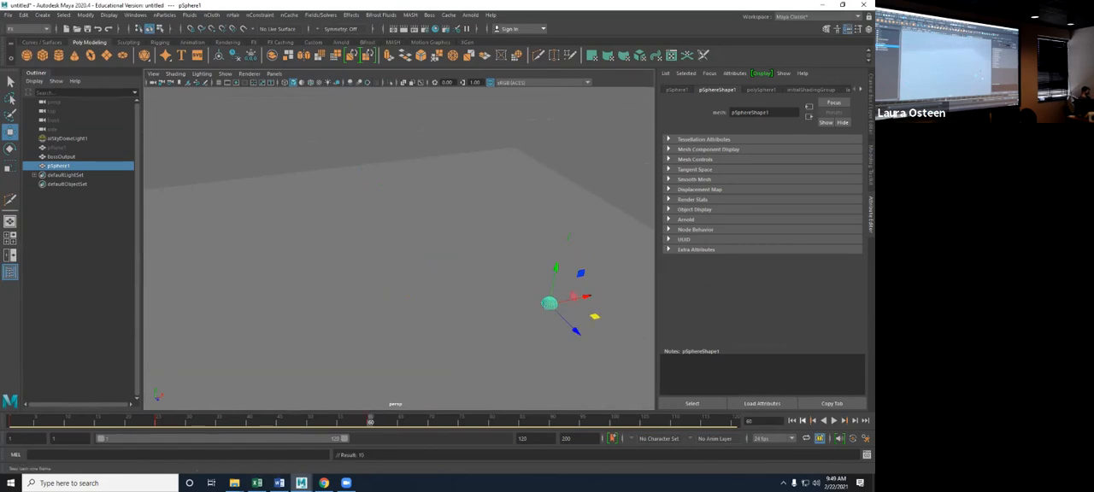
left_click(792, 420)
left_click(834, 420)
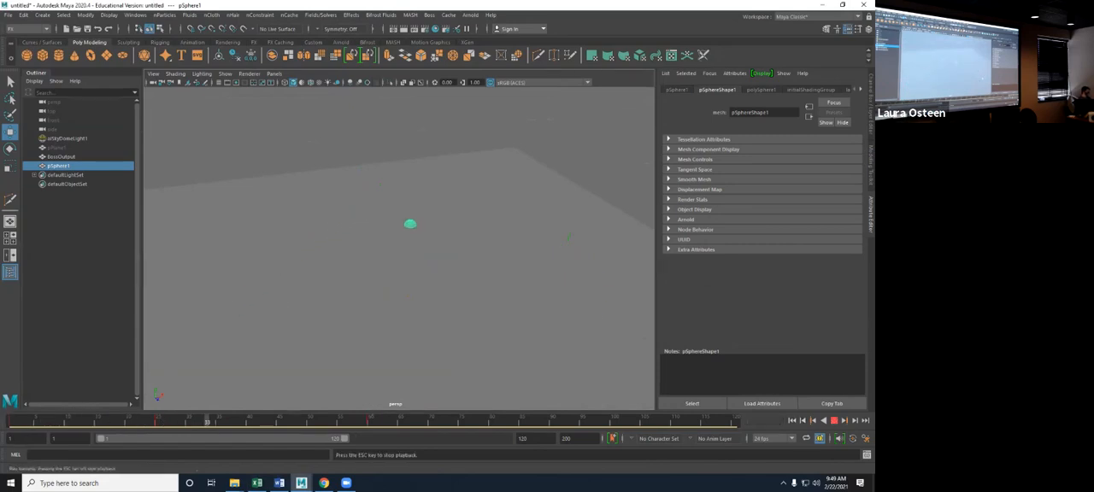
- Stretch the sphere's keyframe range to end at about frame 109, snap the keys, and check the slower motion in playback
key("Escape")
left_click_drag(381, 421, 8, 420, "shift")
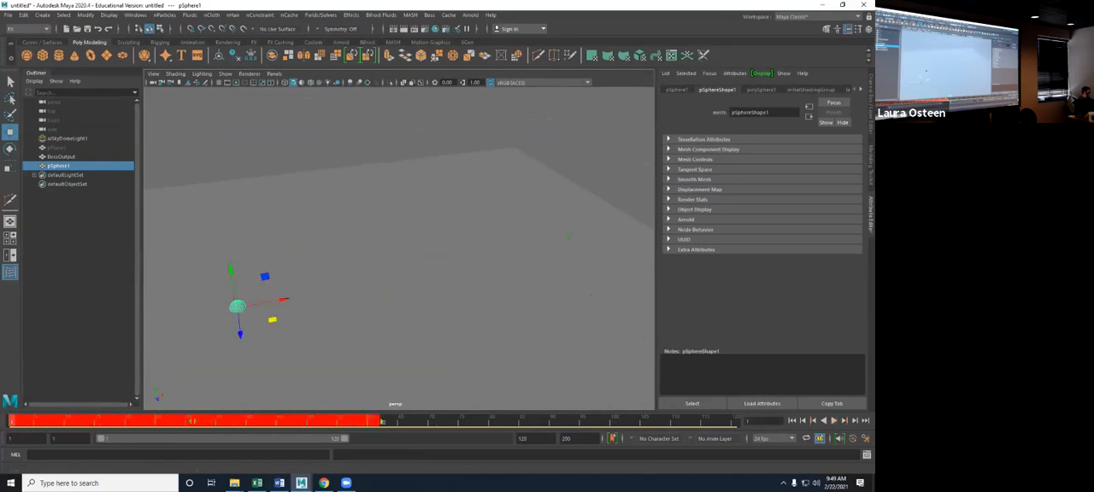
left_click_drag(381, 420, 669, 421, "shift")
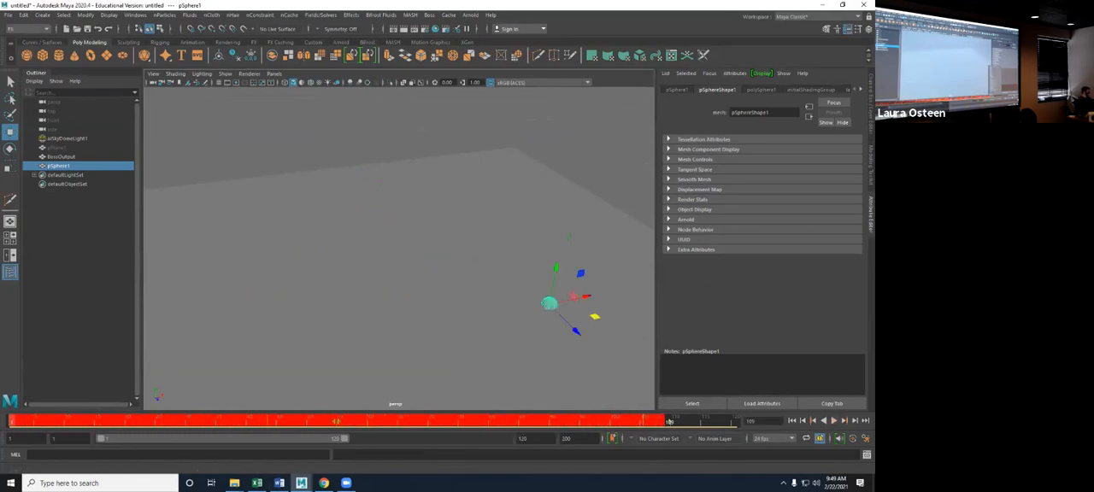
right_click(669, 421)
left_click(653, 280)
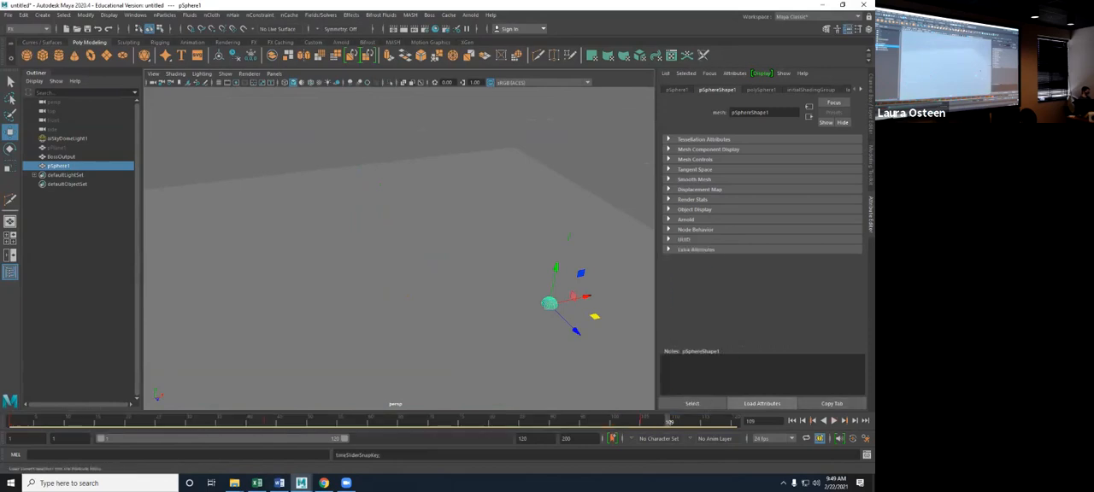
left_click(834, 420)
left_click(590, 136)
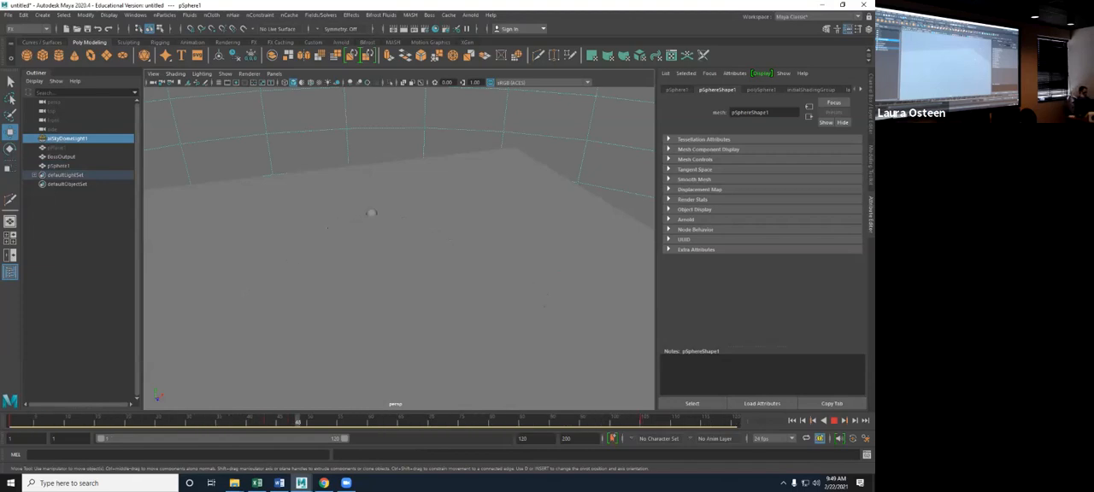
left_click(834, 420)
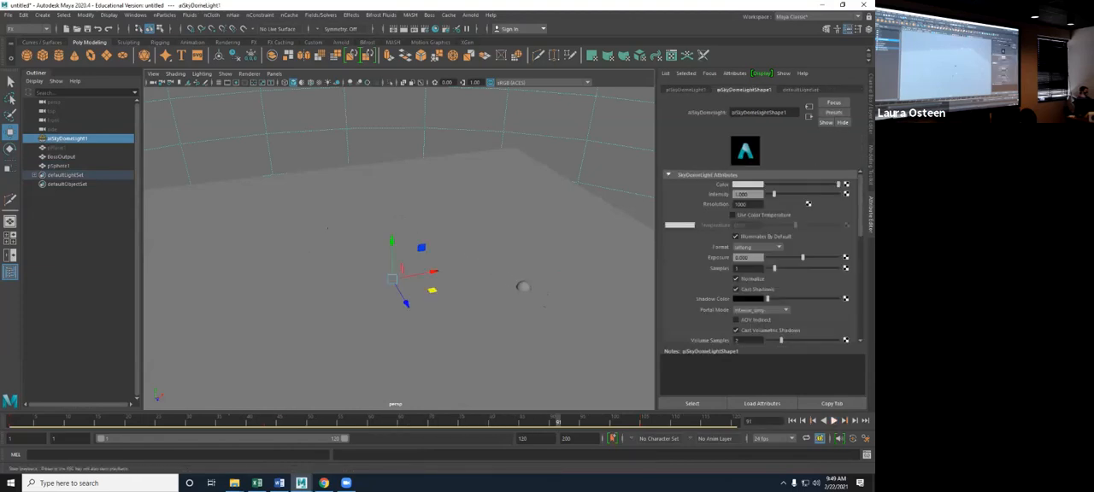
- Bring up the Boss Ripple / Wave Generator and try to add the animated sphere as a wave influence
left_click(523, 287)
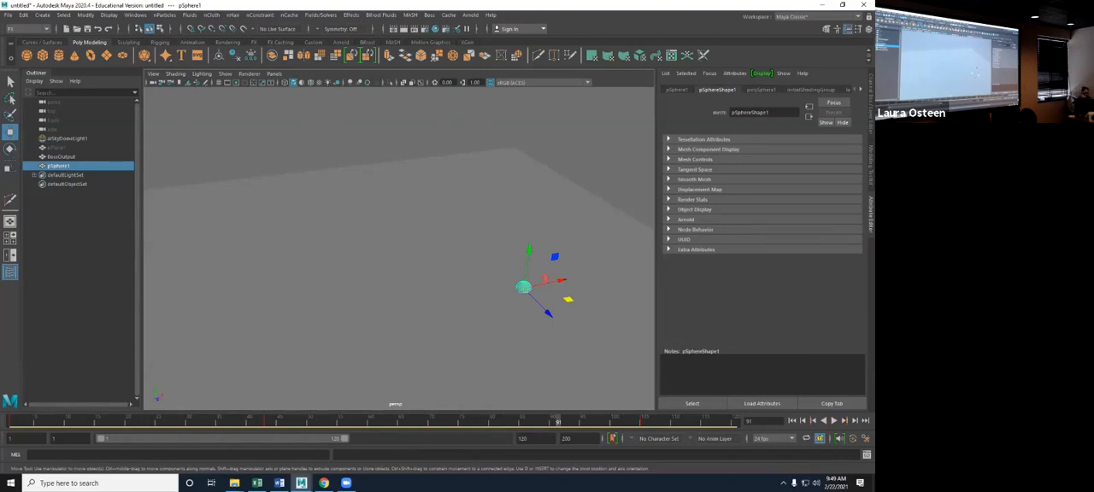
left_click_drag(432, 86, 447, 101)
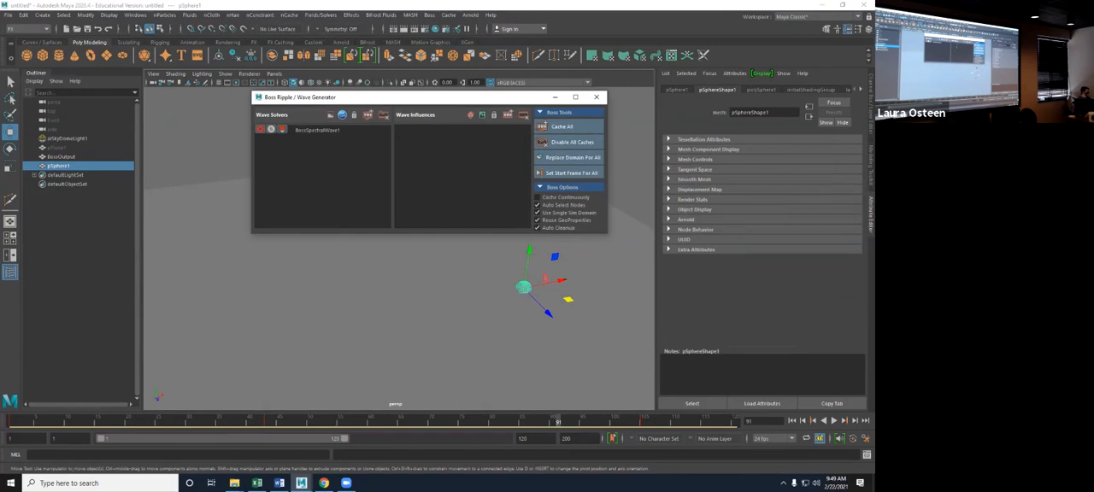
left_click(524, 288)
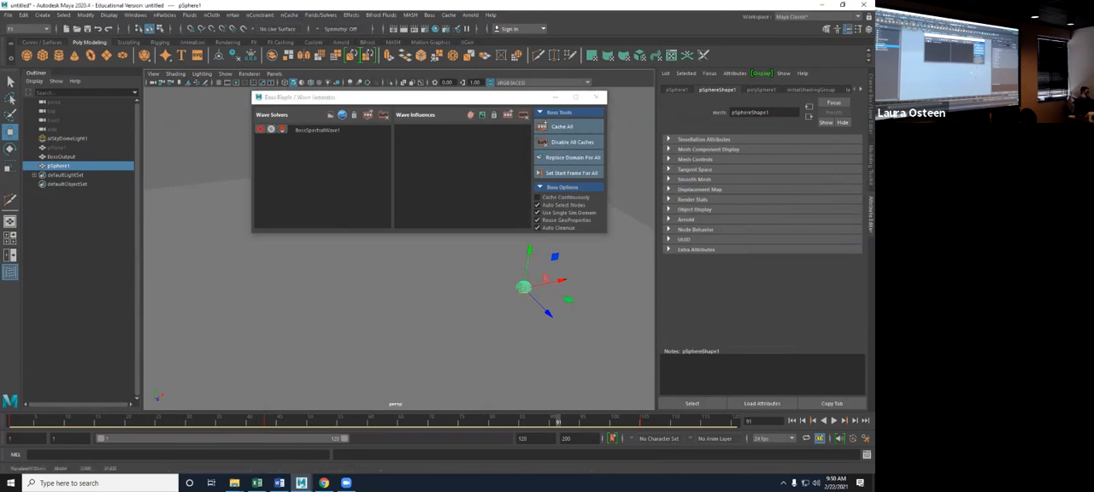
left_click(470, 114)
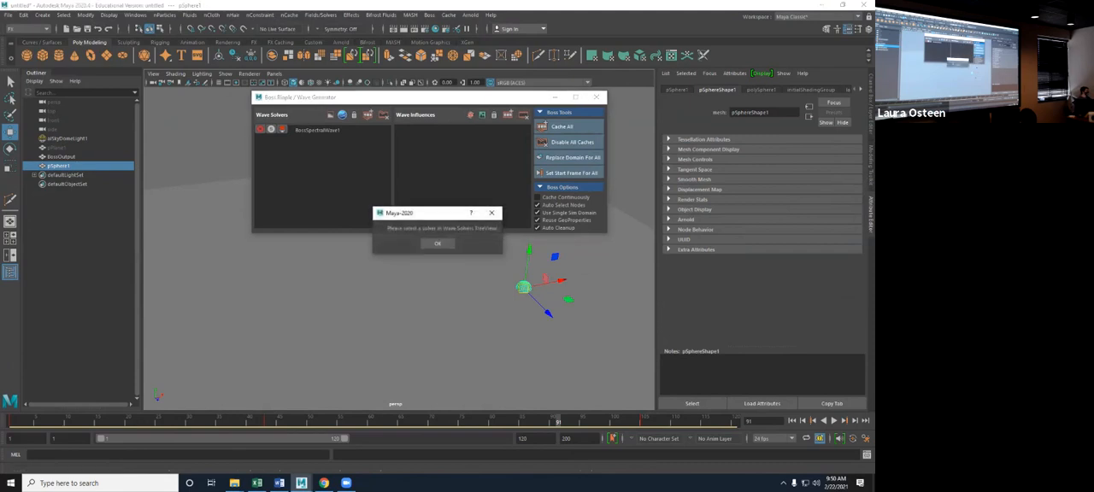
left_click(437, 243)
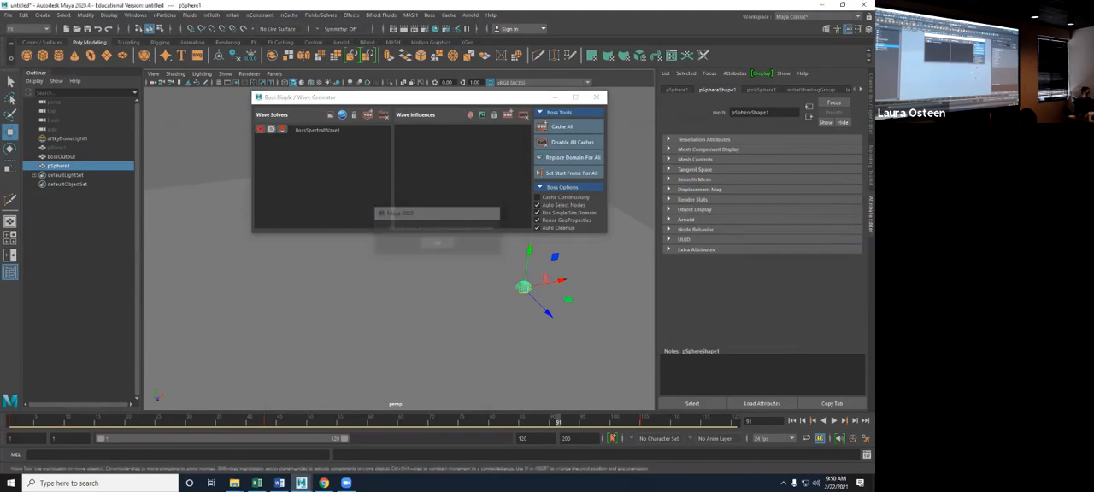
- Add a Boss wave solver with the sphere as its geometry influence, and return to frame 1 with the editor out of view
left_click(330, 114)
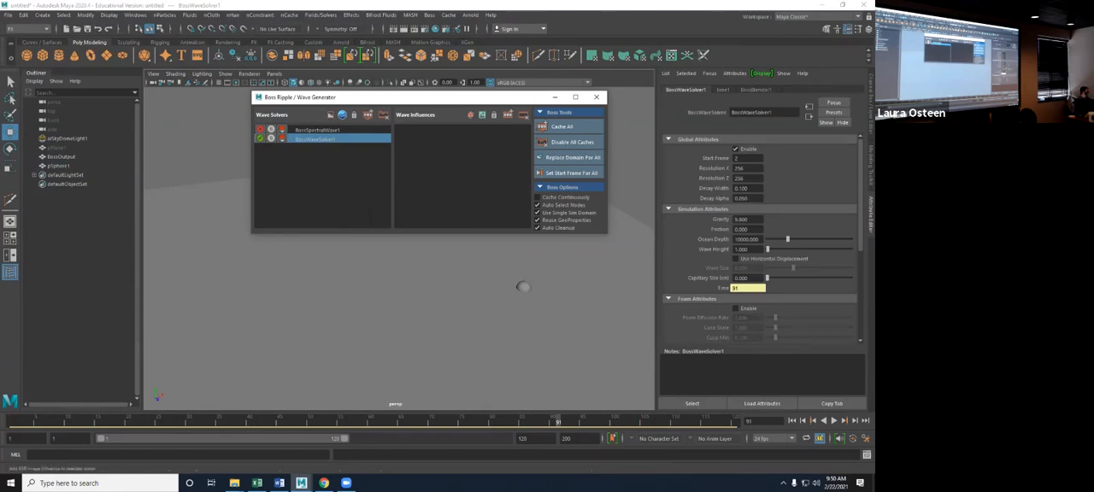
left_click(523, 287)
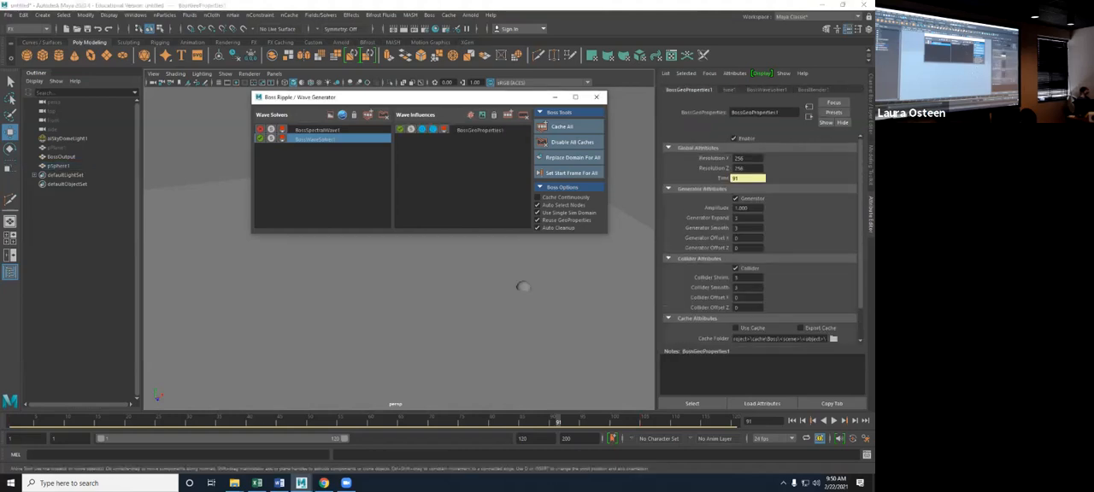
left_click(792, 420)
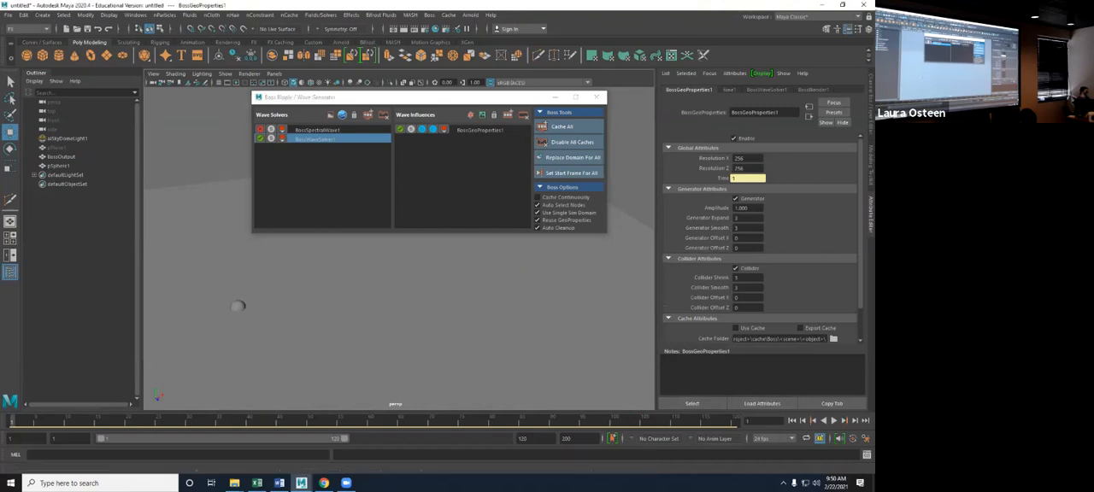
left_click(554, 97)
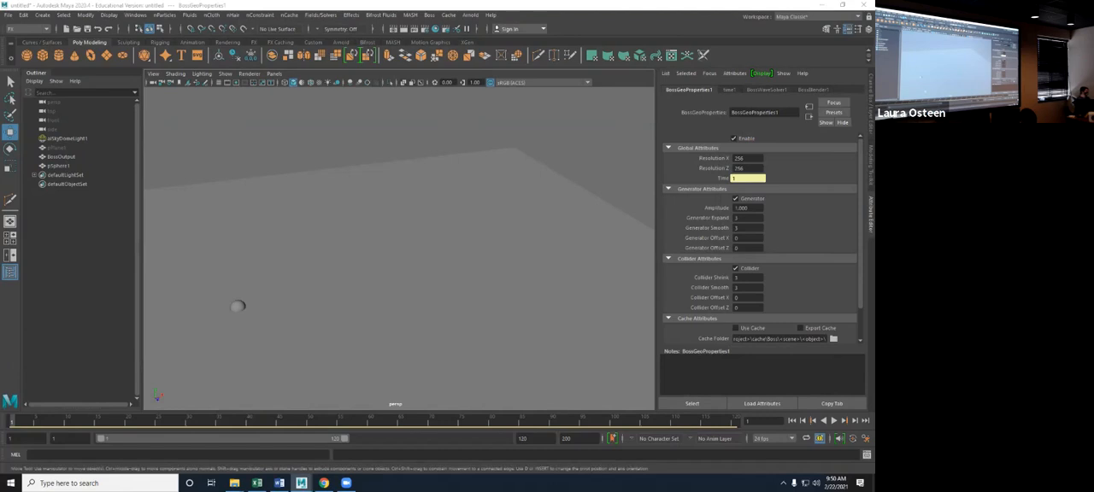
- Play the simulation, stop it partway, and frame the sphere to examine the water surface around it up close
left_click(833, 421)
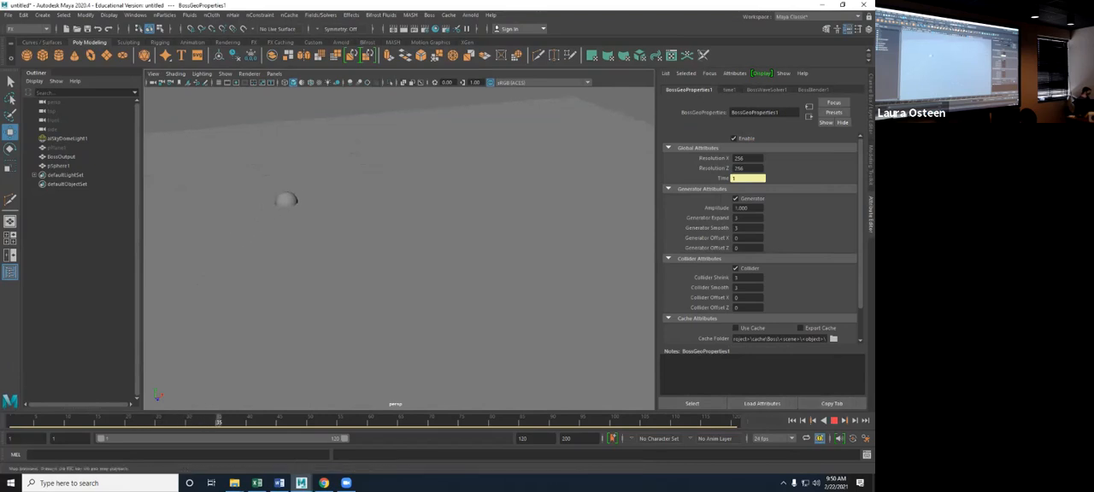
key("Escape")
scroll(399, 249, "up", 4)
scroll(399, 248, "up", 3)
left_click_drag(399, 240, 399, 282, "alt")
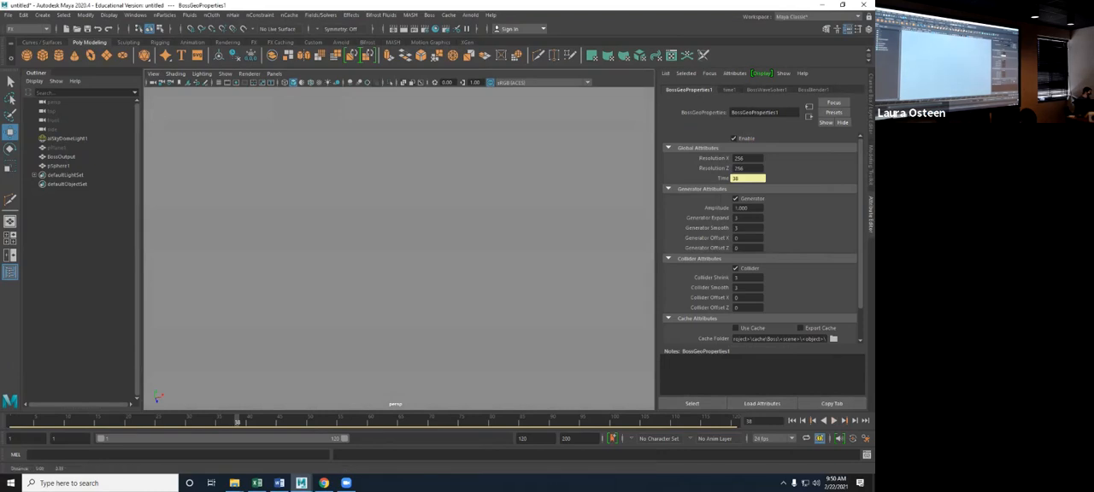
left_click(59, 166)
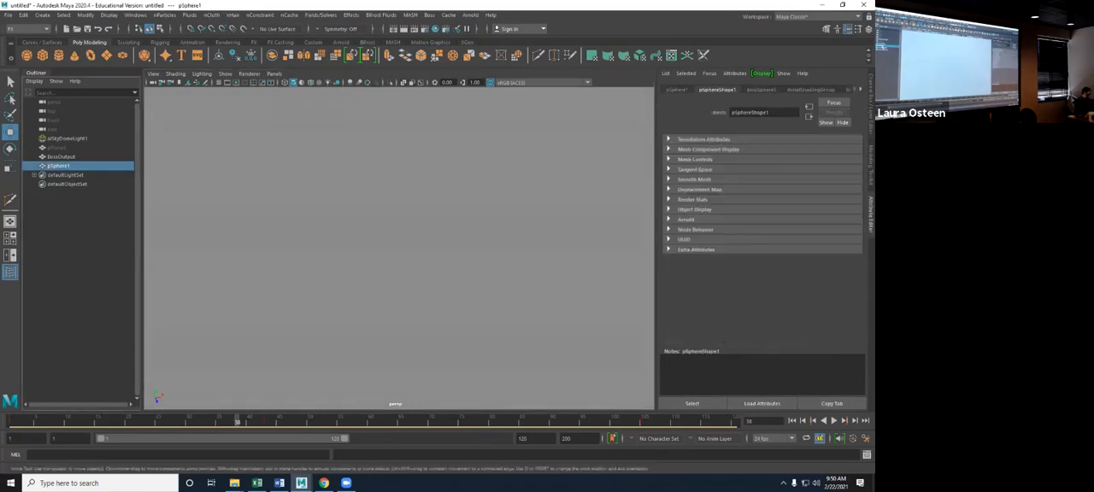
scroll(399, 249, "down", 5)
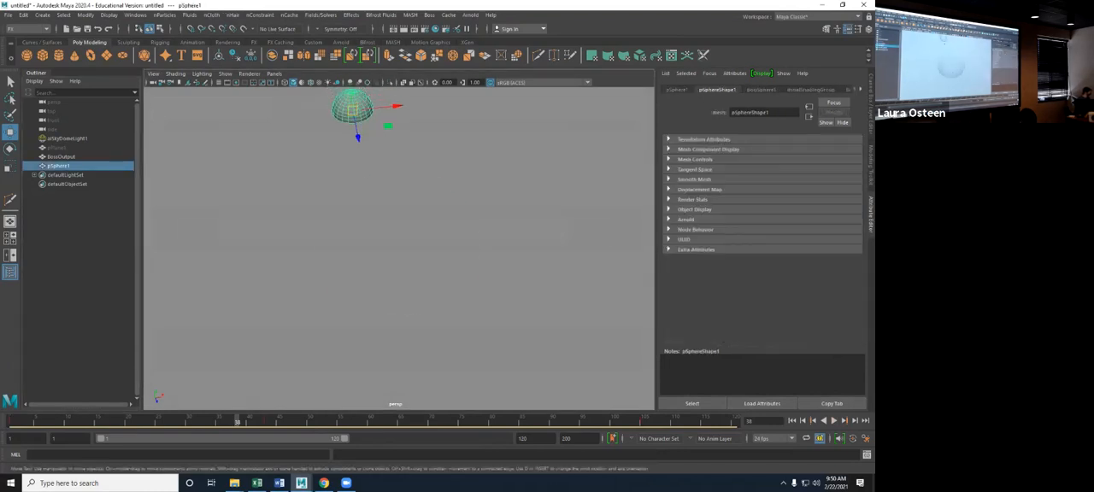
key("f")
left_click_drag(410, 282, 385, 240, "alt")
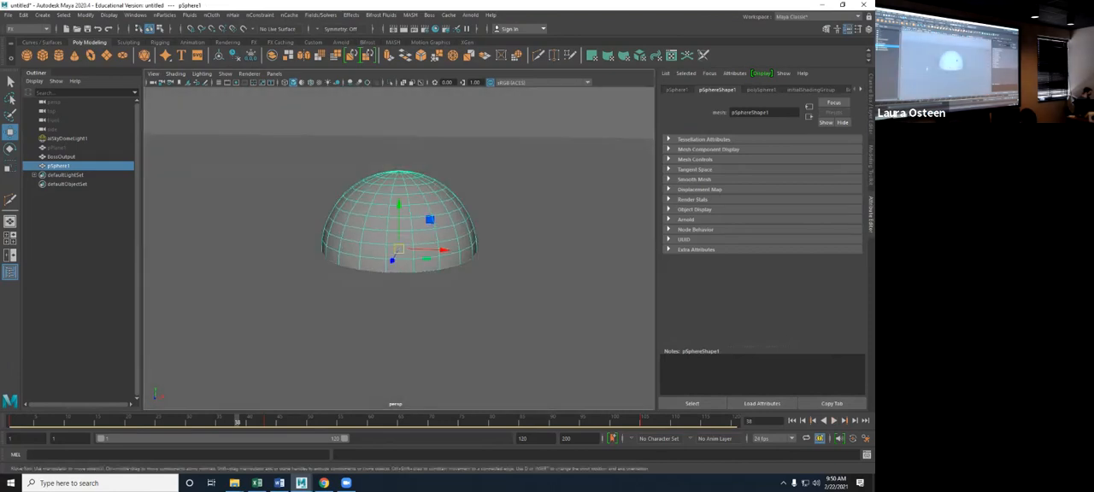
scroll(399, 249, "down", 1)
middle_click_drag(399, 248, 599, 242, "alt")
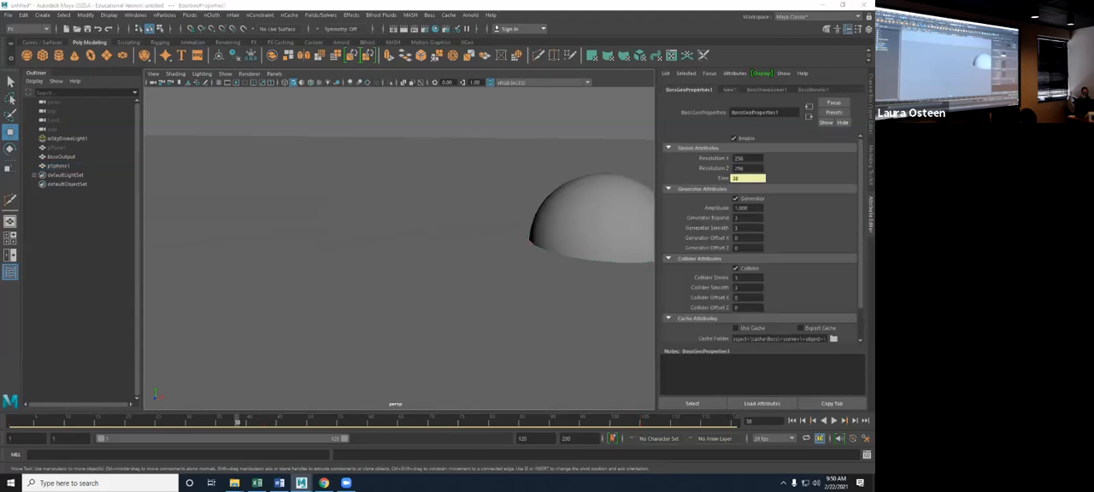
- Set the sphere influence's generator Amplitude to 5 with the animation back at frame 1
left_click_drag(871, 73, 872, 146)
double_click(742, 209)
type("5")
key("Return")
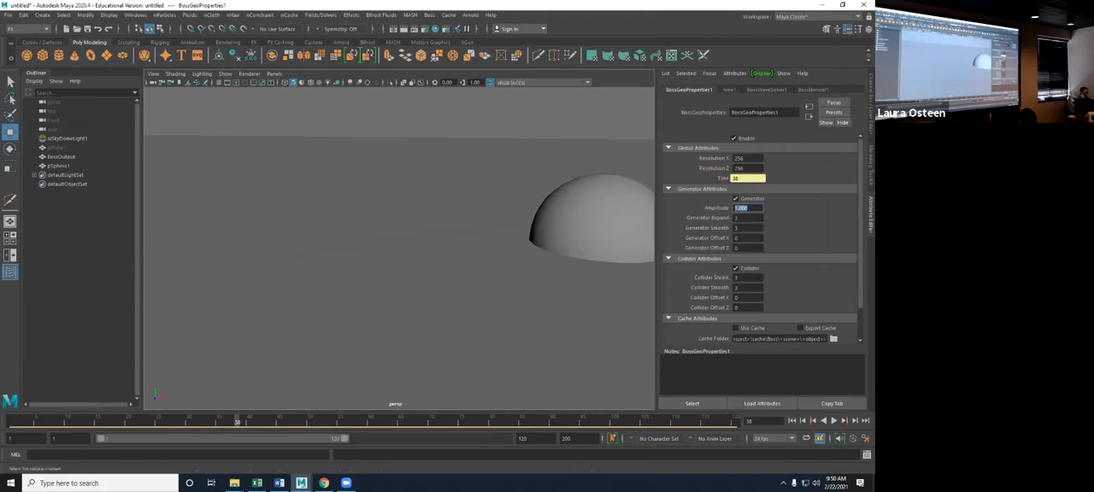
left_click(791, 421)
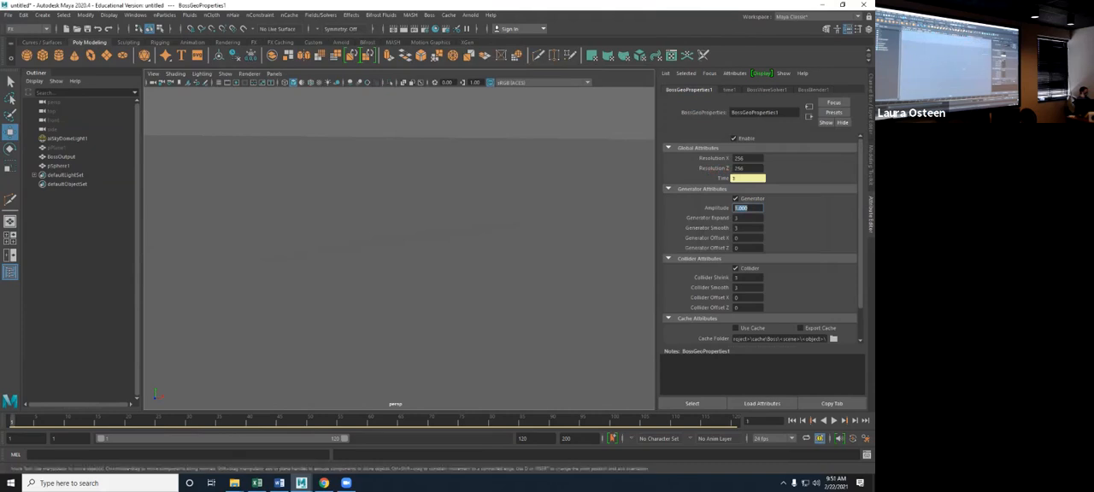
scroll(399, 248, "down", 4)
left_click_drag(399, 248, 348, 234, "alt")
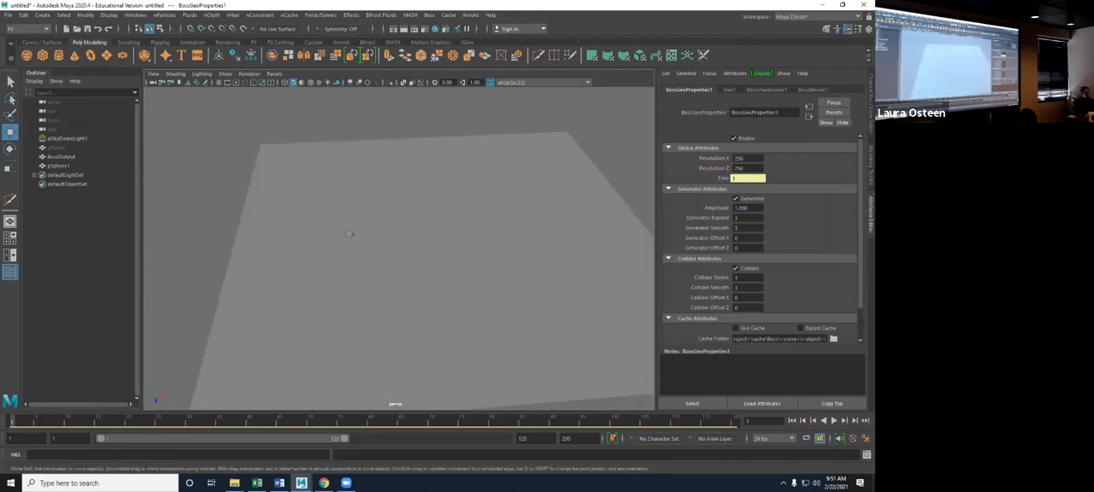
double_click(742, 208)
type("5")
key("Return")
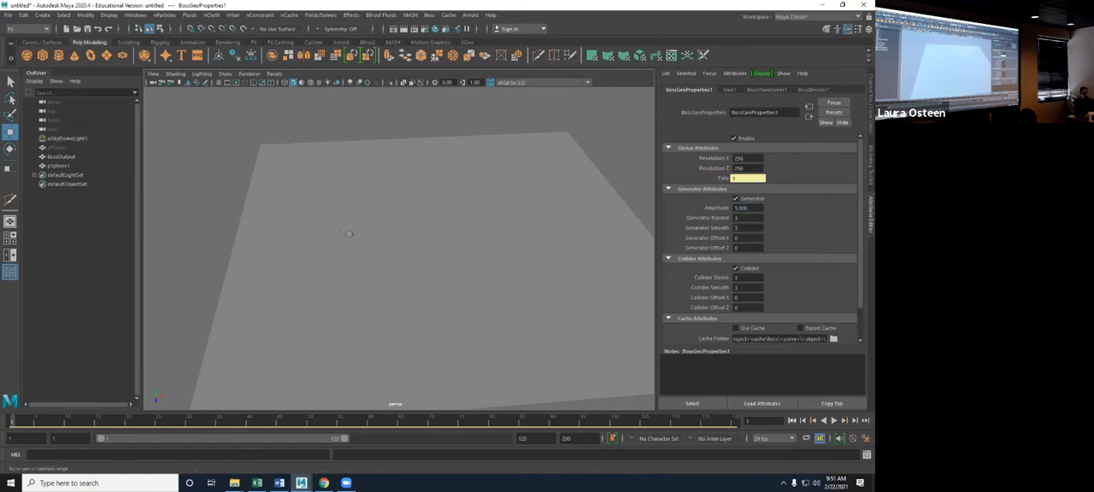
- Play the simulation for a few frames and inspect the wake behind the moving sphere
key("alt+v")
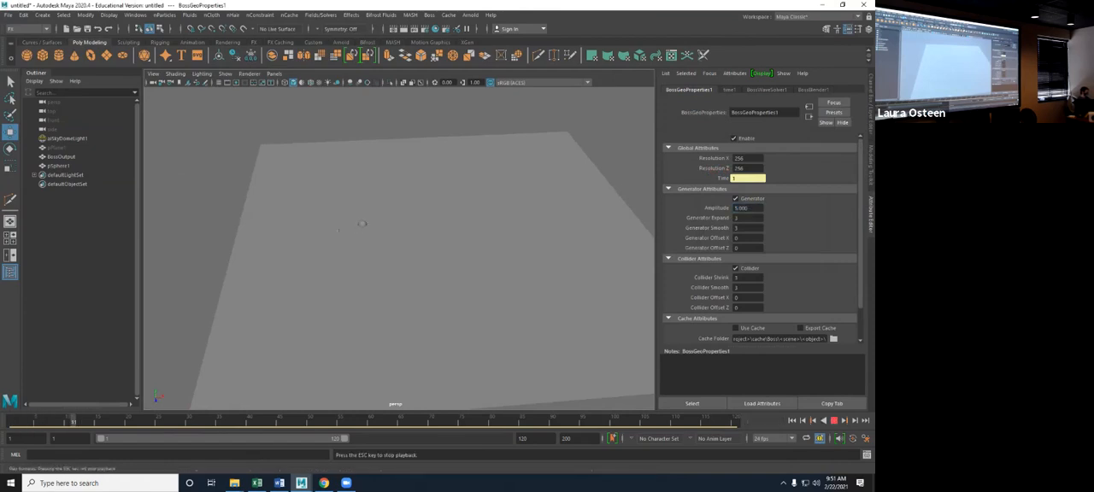
key("Escape")
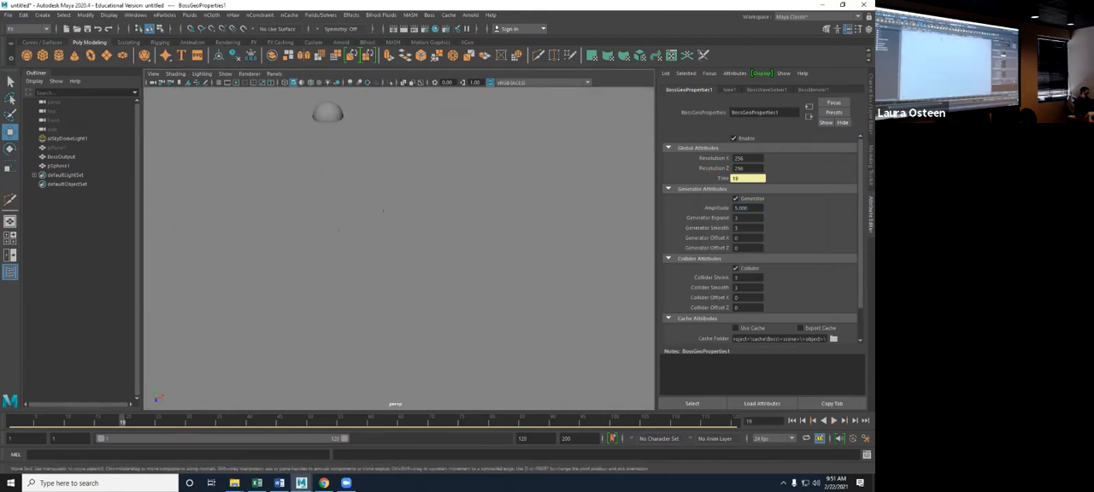
right_click_drag(383, 211, 432, 211, "alt")
left_click_drag(376, 248, 433, 185, "alt")
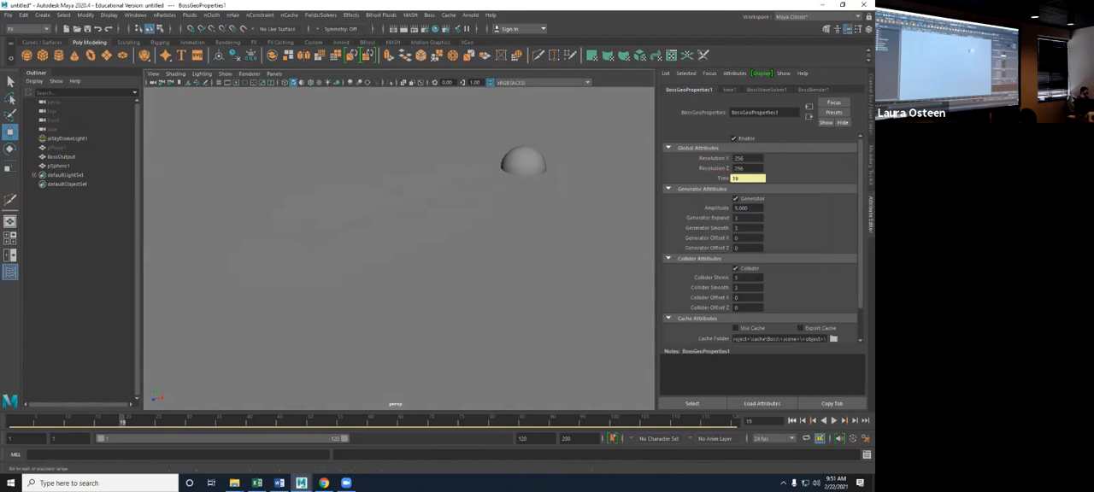
- Set the generator Amplitude to 50 and replay the simulation from frame 1
left_click(791, 421)
double_click(741, 209)
type("50")
key("Return")
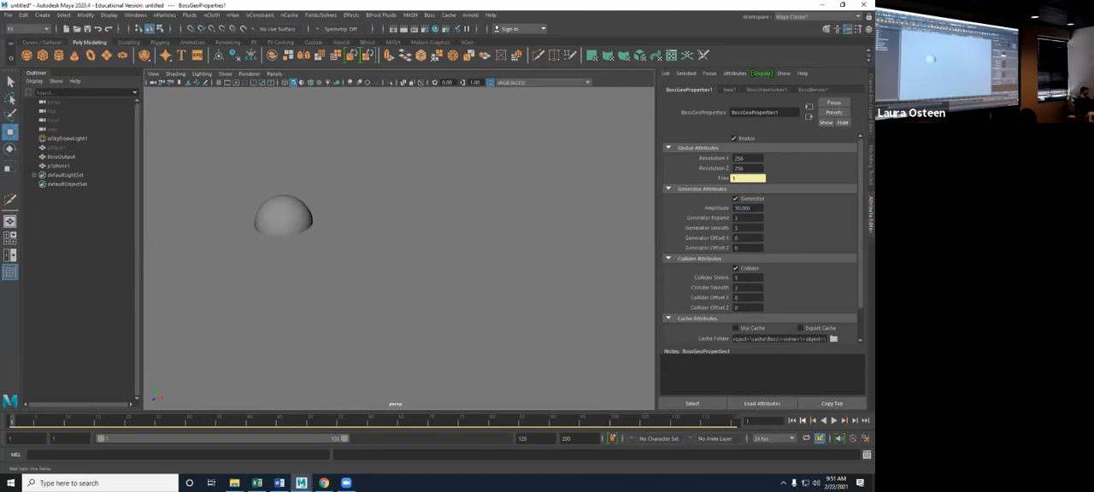
left_click(833, 421)
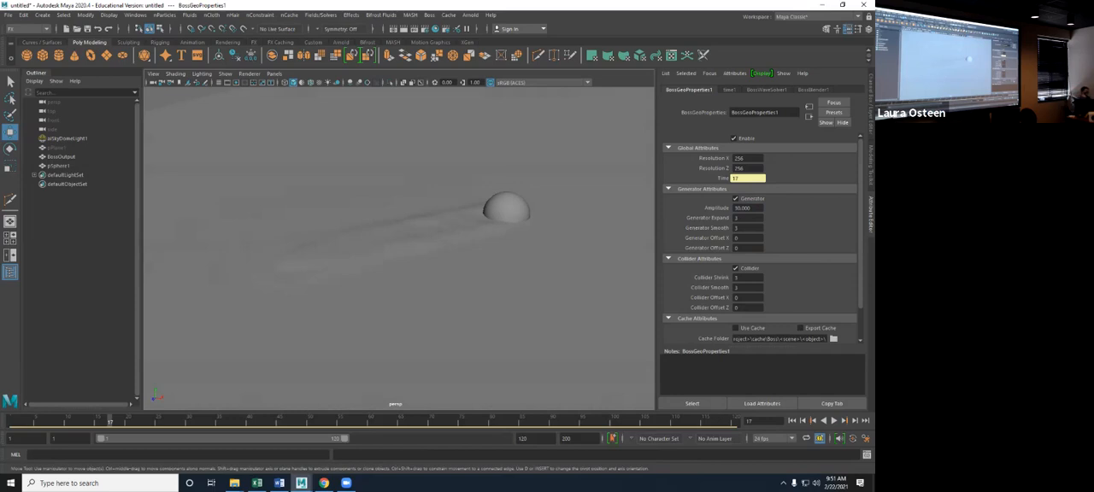
- In BossWaveSolver1's simulation attributes, raise Wave Height slightly and replay the simulation from frame 1
scroll(760, 239, "down", 2)
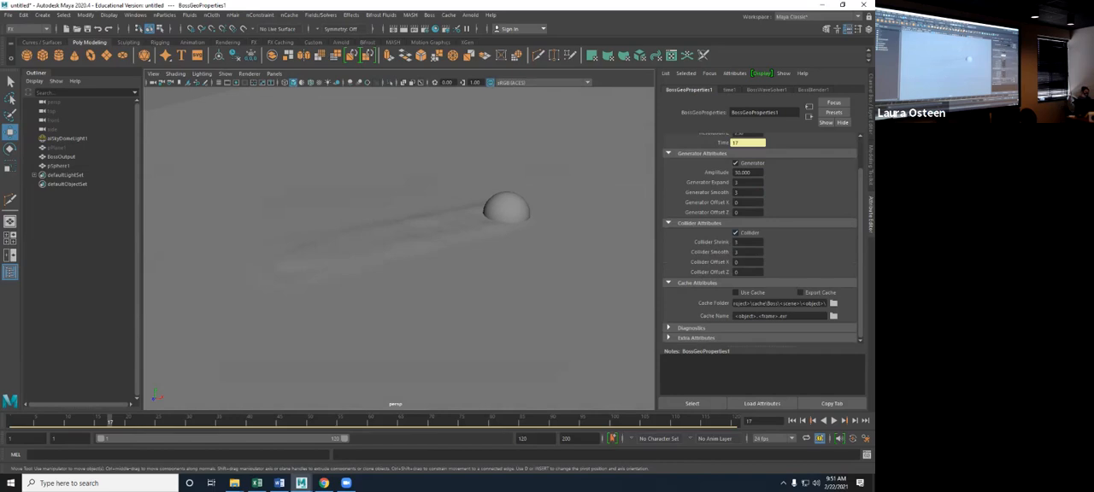
scroll(761, 239, "up", 2)
left_click(766, 90)
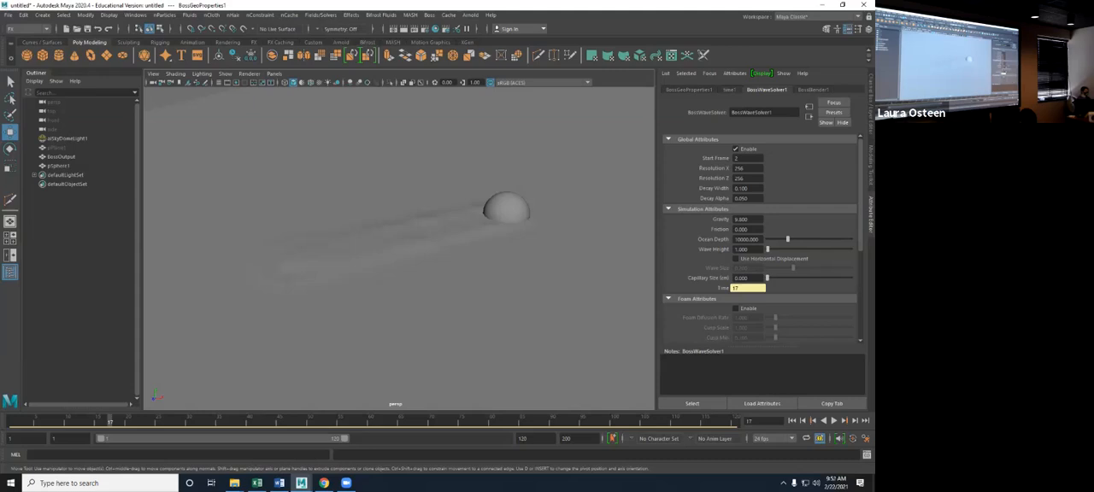
left_click_drag(767, 249, 768, 249)
left_click(792, 420)
left_click(834, 421)
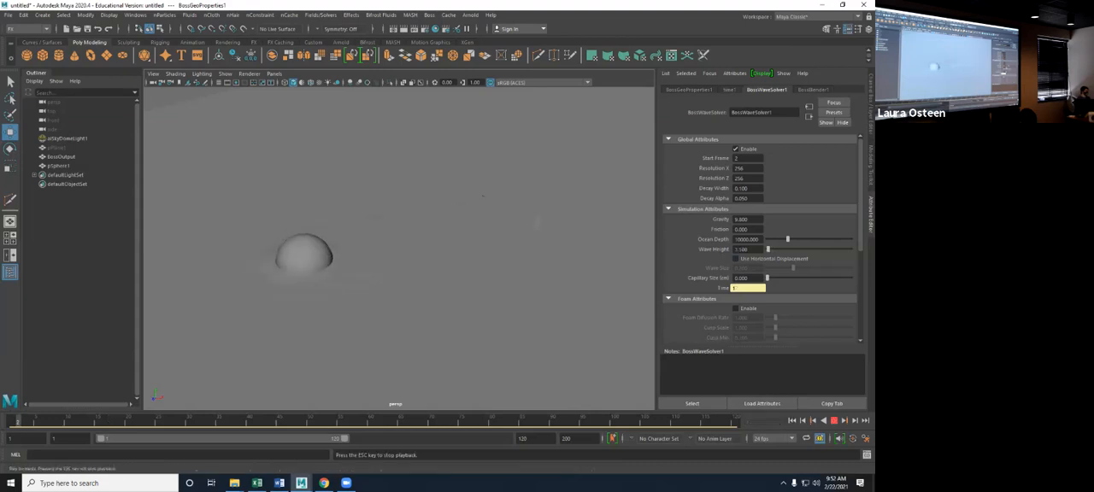
left_click(834, 420)
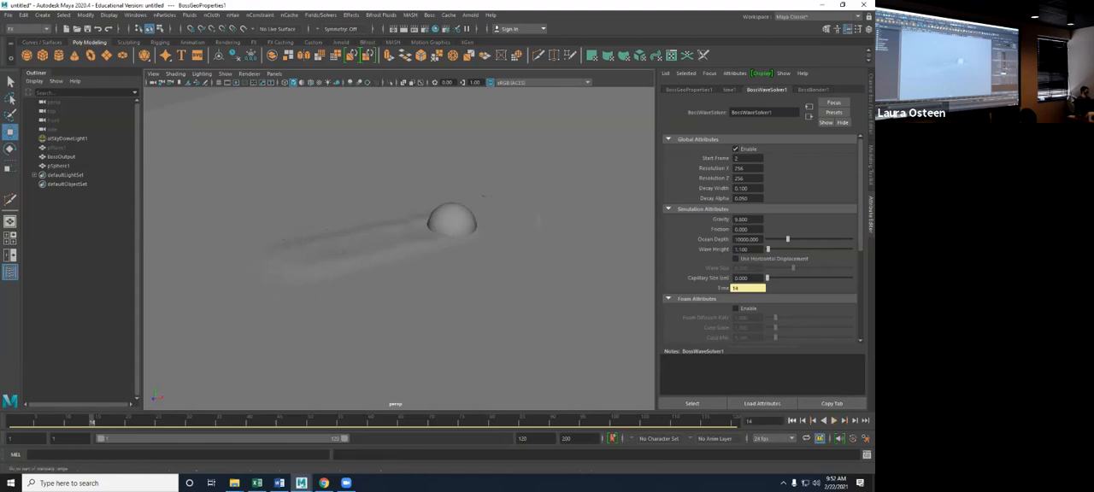
- Raise the wave solver's Wave Height to about 12 and play the simulation from frame 1
left_click(792, 420)
left_click_drag(770, 248, 777, 249)
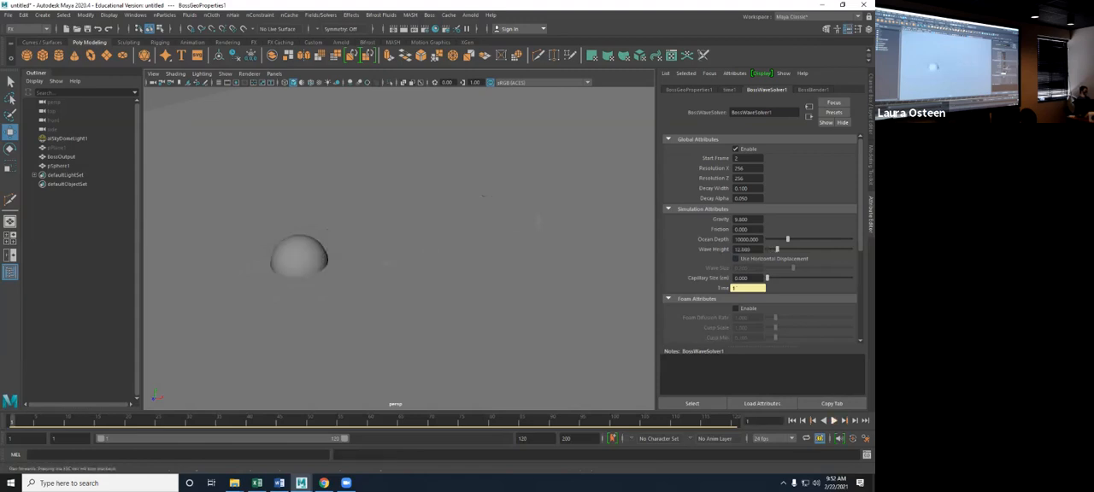
left_click(833, 420)
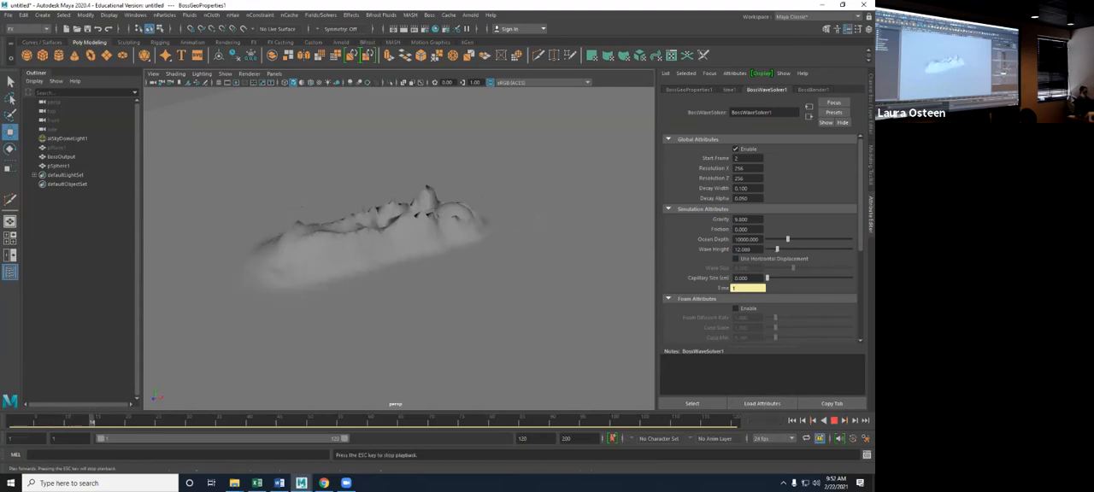
- Continue the simulation playback toward the end of the frame range and examine the sphere's wake
left_click(833, 421)
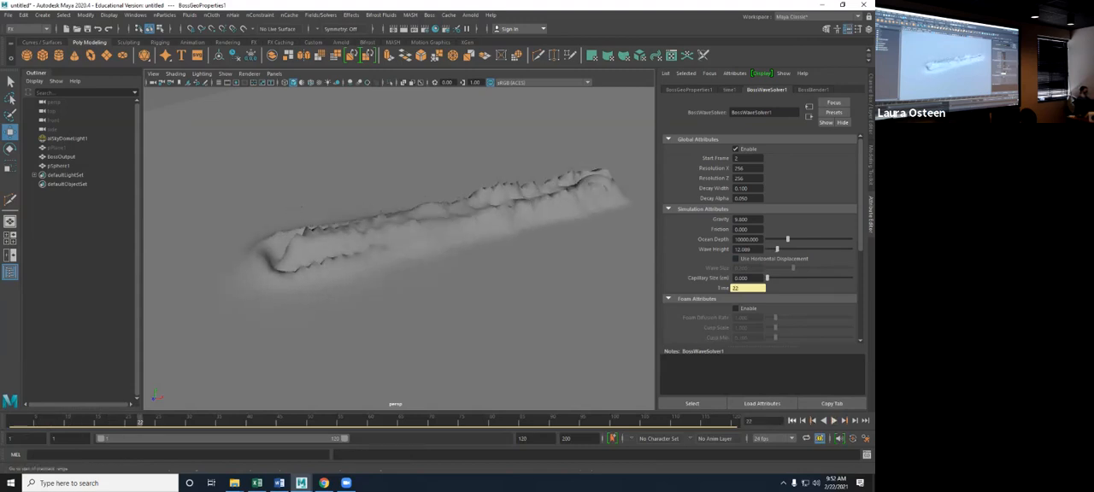
left_click(833, 420)
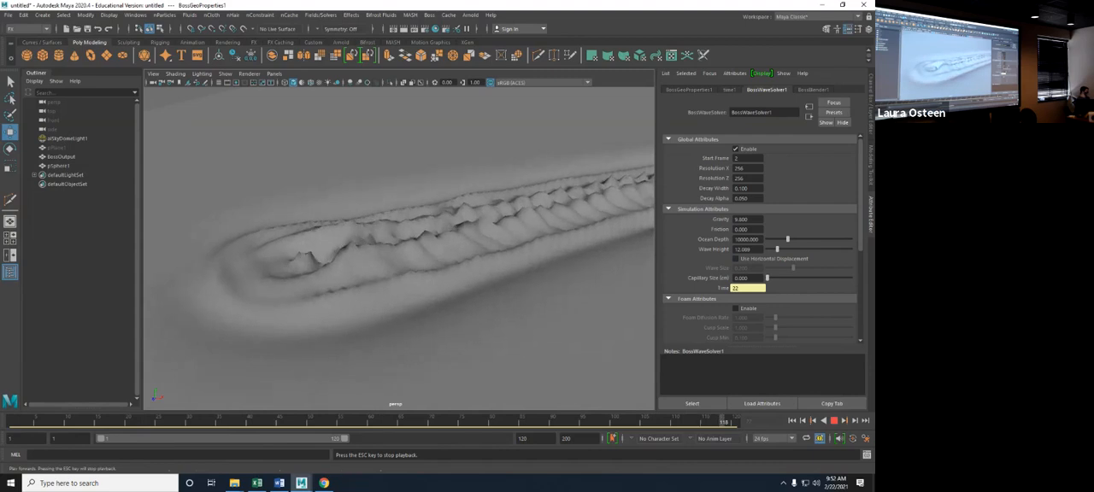
key("Escape")
- Lower the wave solver's Wave Height to about 6.6 and replay the first frames of the simulation from frame 1
left_click(791, 421)
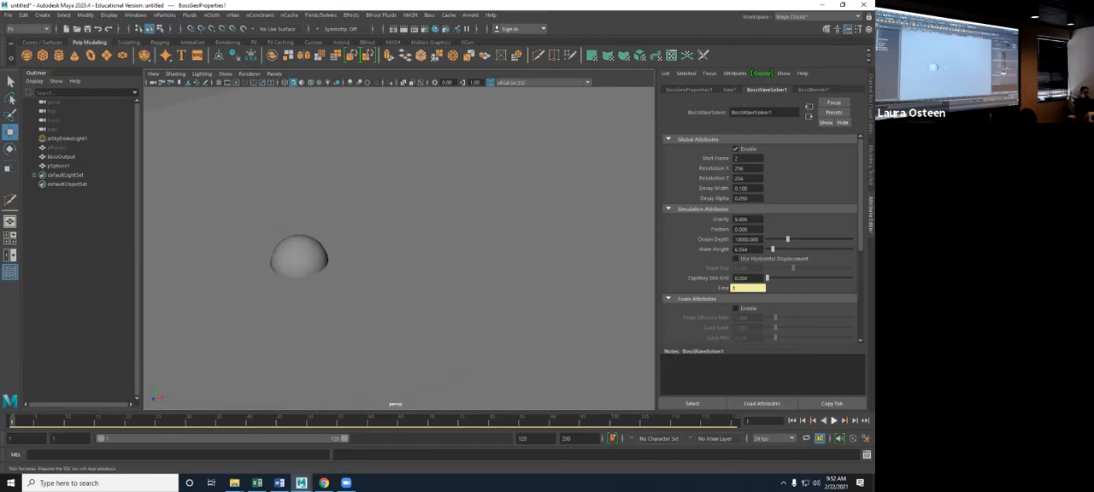
left_click(834, 420)
key("Escape")
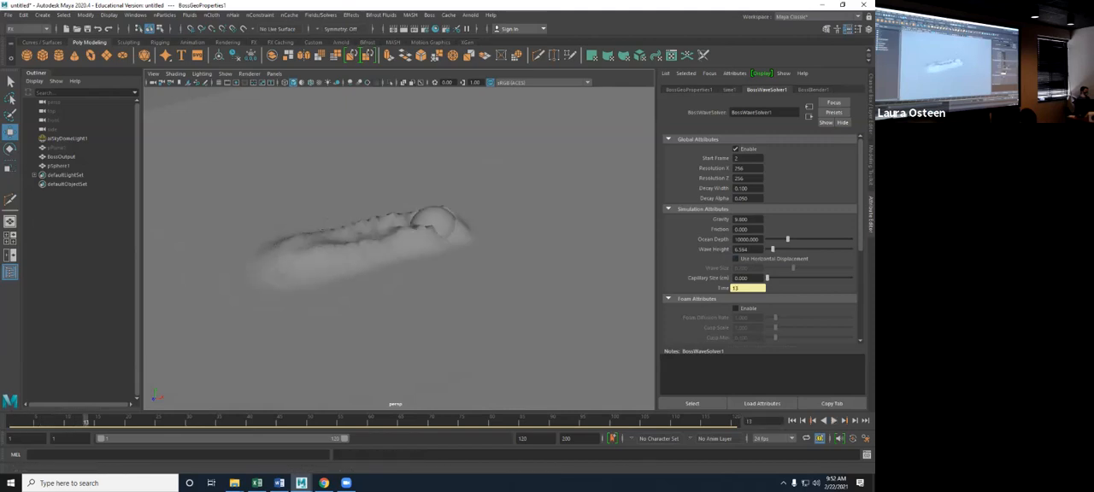
- In BossGeoProperties1, set Generator Expand to 10, Generator Smooth to 15 and both Generator Offsets to 5, and replay from frame 1
left_click(689, 89)
double_click(741, 218)
type("10")
key("Tab")
key("Return")
key("Tab")
key("Tab")
key("Return")
left_click(792, 420)
left_click(833, 420)
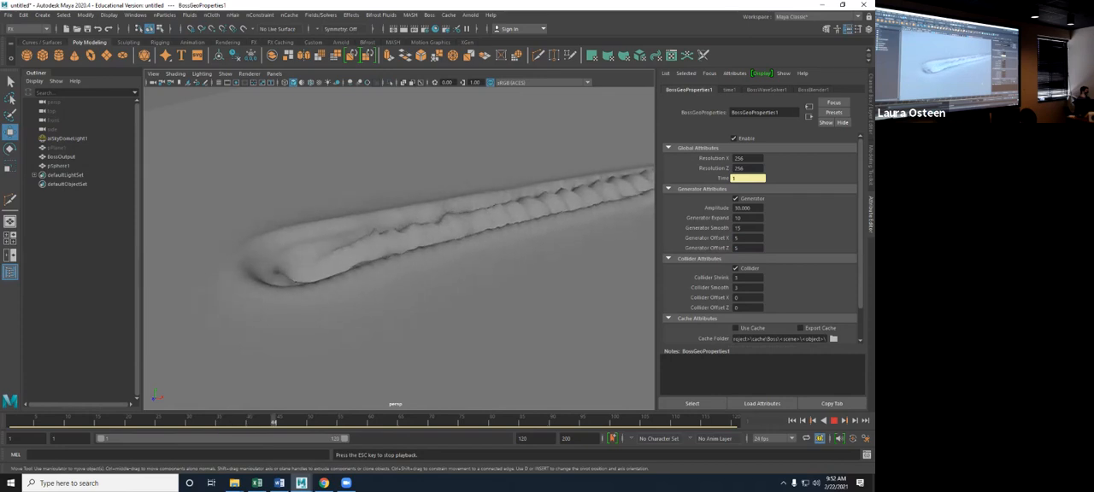
- Stop the playback and examine the full length of the wake from farther away on the ocean surface
key("Escape")
scroll(398, 248, "down", 6)
middle_click_drag(496, 244, 389, 256, "alt")
right_click_drag(640, 228, 564, 128, "alt")
left_click_drag(564, 128, 605, 162, "alt")
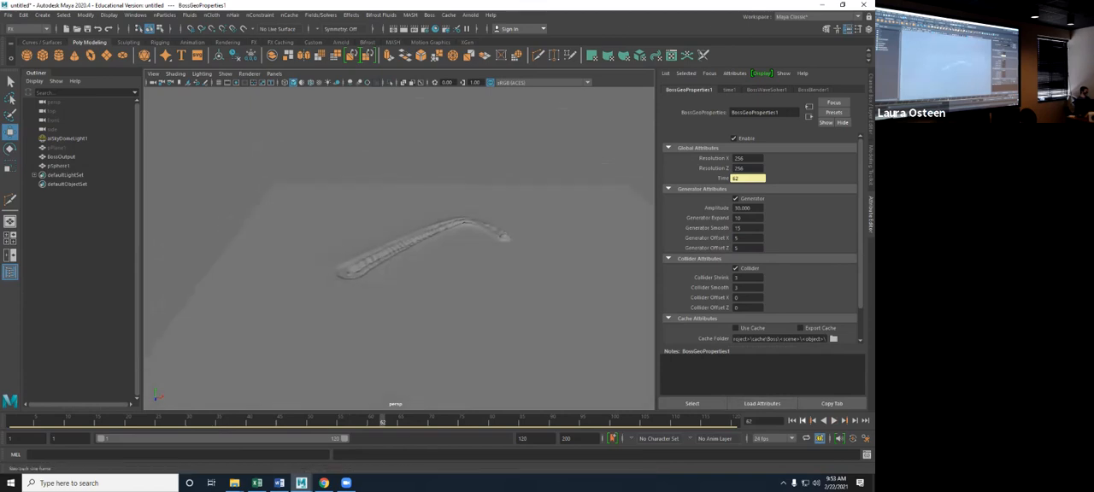
- Return to frame 1 and re-enable the BossSpectralWave1 solver in the Boss Ripple / Wave Generator, and minimize its window
left_click(791, 420)
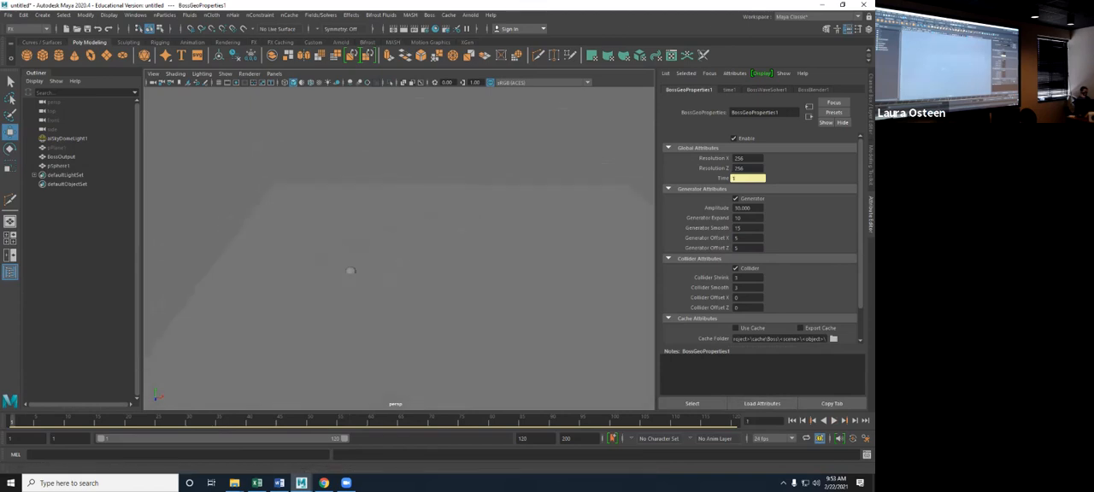
left_click_drag(873, 187, 397, 130)
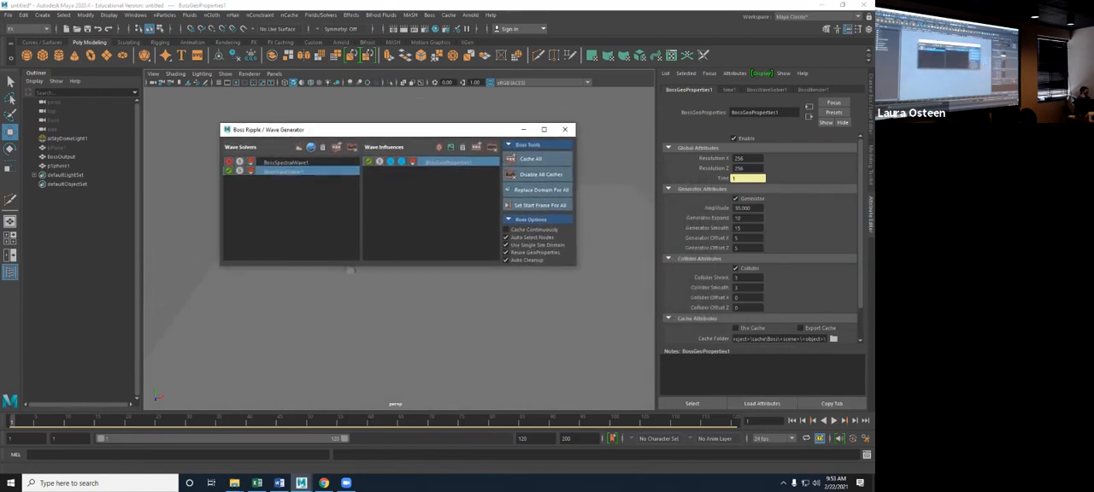
left_click(228, 162)
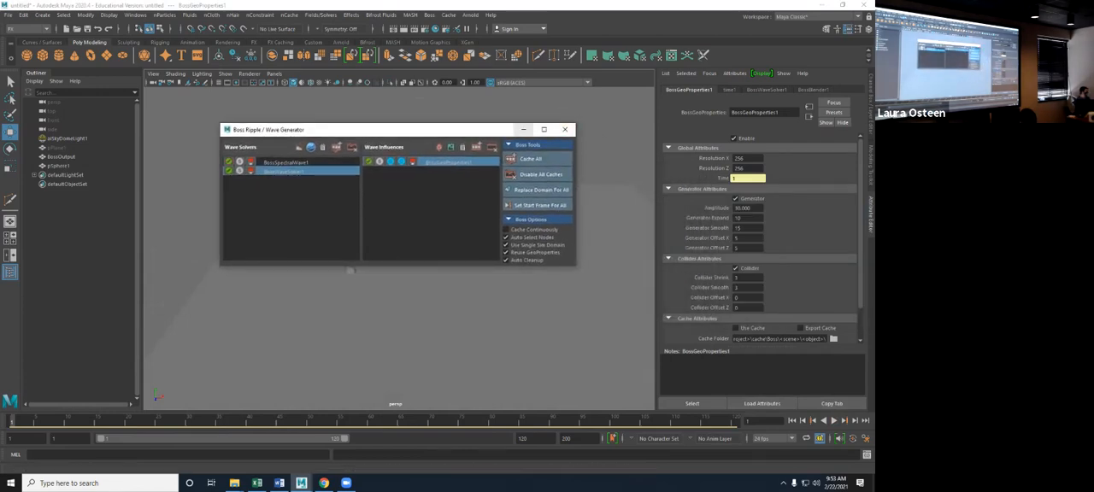
left_click(523, 129)
- Play the simulation with both wave solvers enabled, stop it and return to the first frame
key("alt+v")
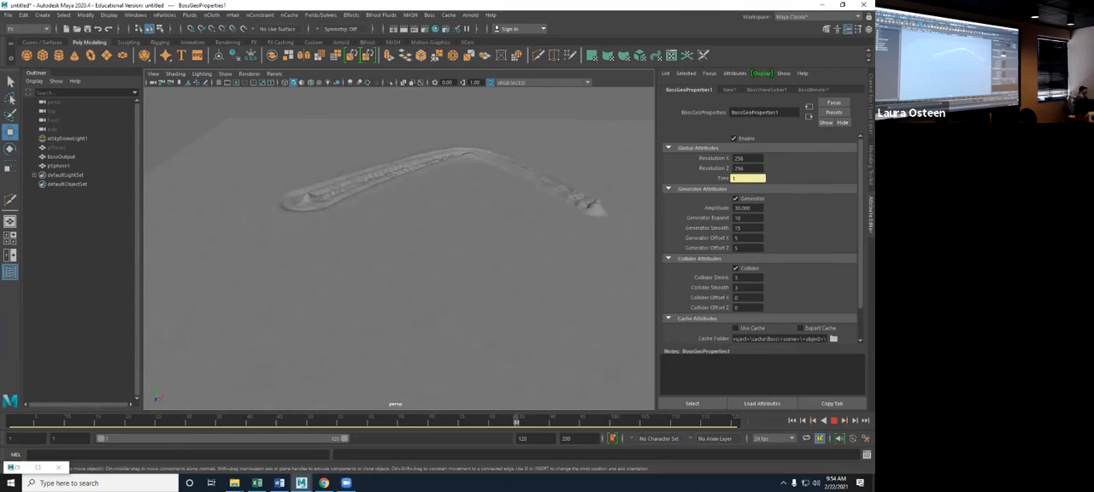
left_click(834, 420)
left_click(792, 420)
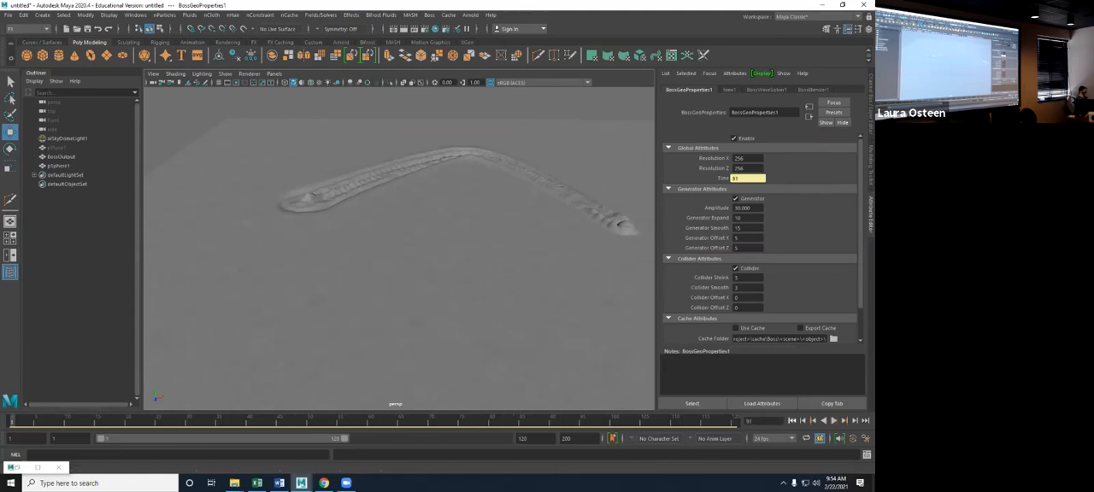